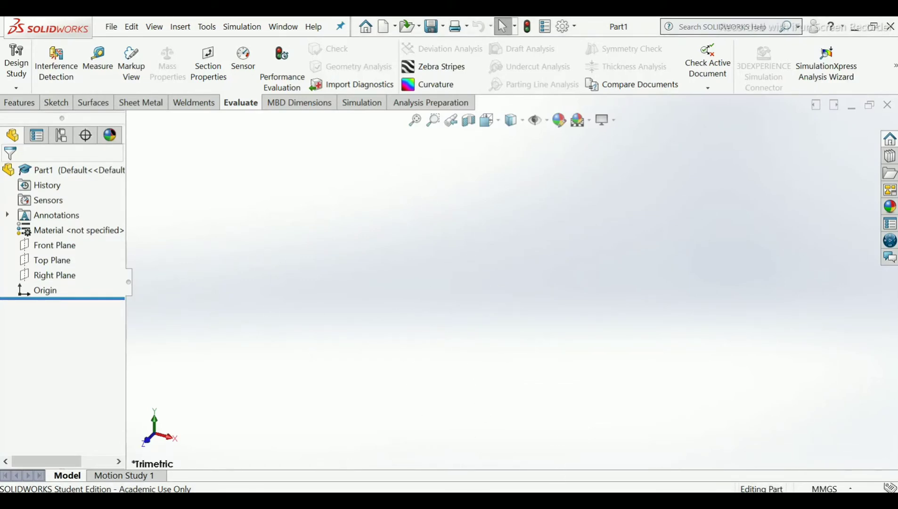
# Step: Switch to the machine vice PDF in Microsoft Edge and examine the component drawings, including the Movable Jaw views and dimensions
pyautogui.moveTo(561, 499)
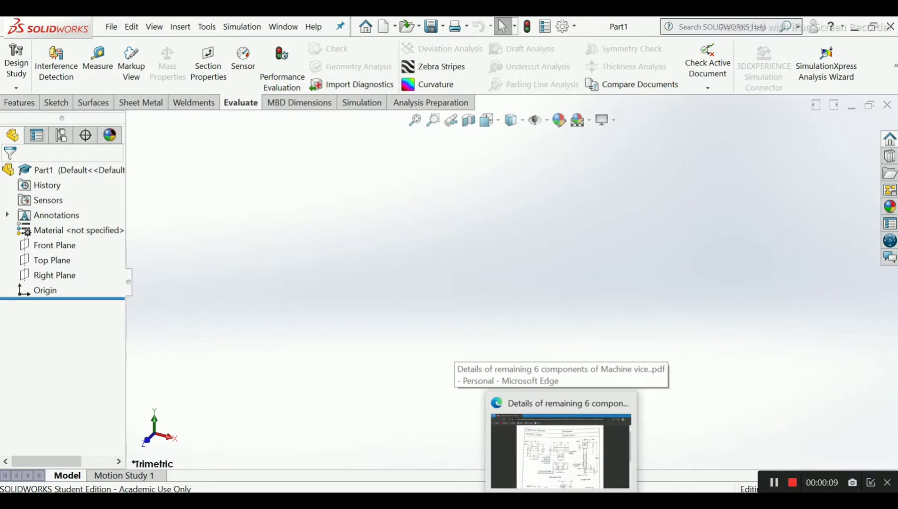
pyautogui.click(527, 445)
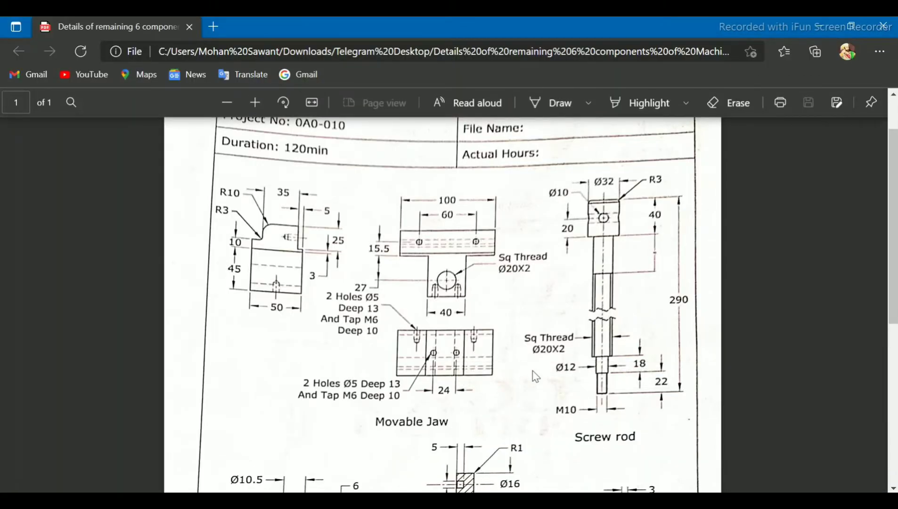
pyautogui.scroll(-6, 535, 376)
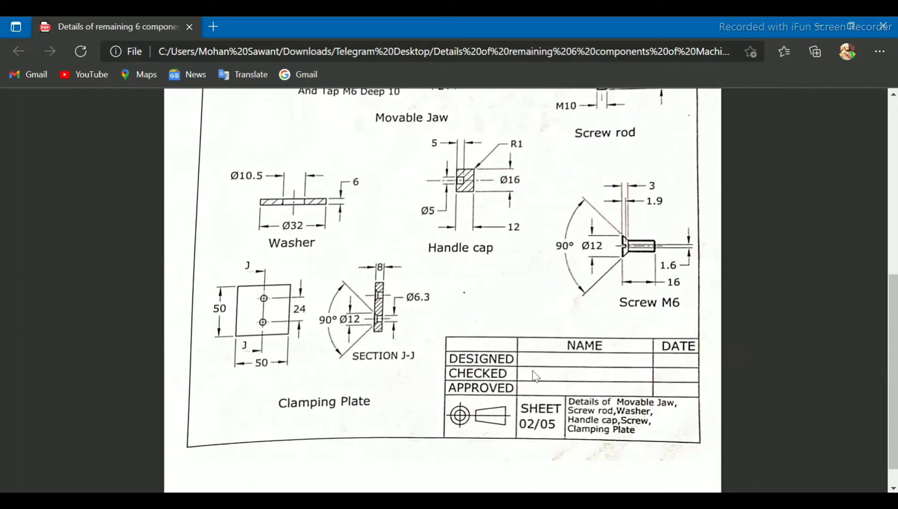
pyautogui.scroll(7, 535, 375)
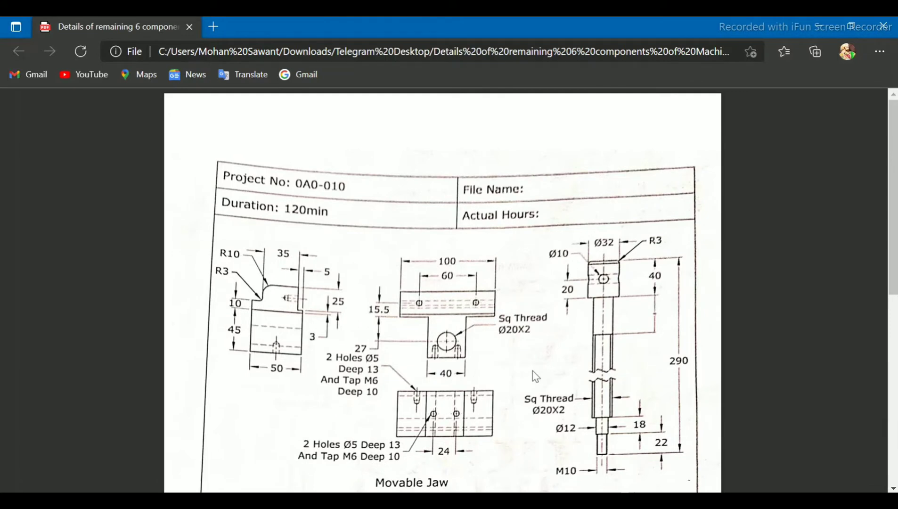
pyautogui.scroll(-4, 534, 376)
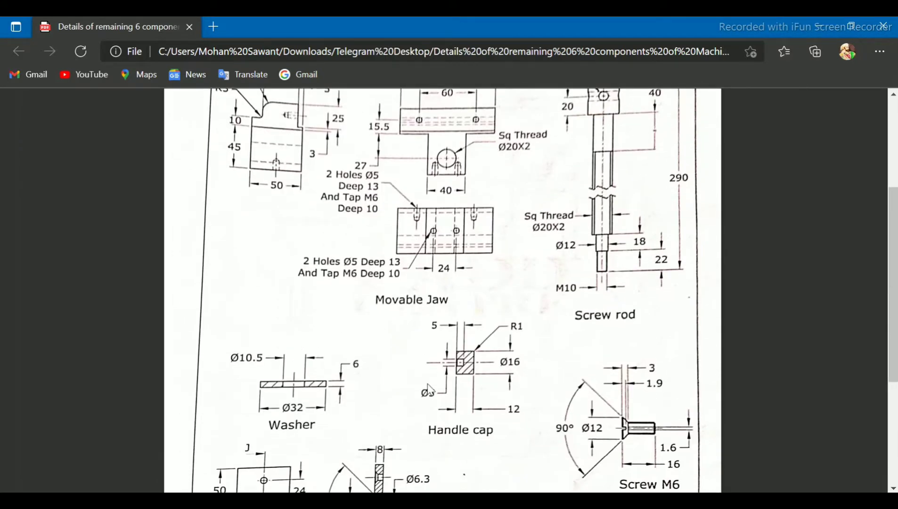
pyautogui.scroll(2, 281, 217)
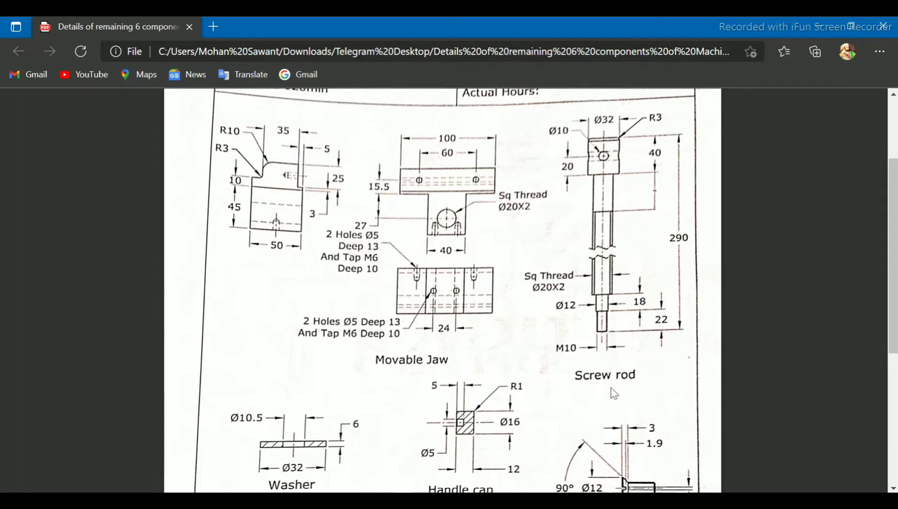
pyautogui.scroll(-4, 610, 391)
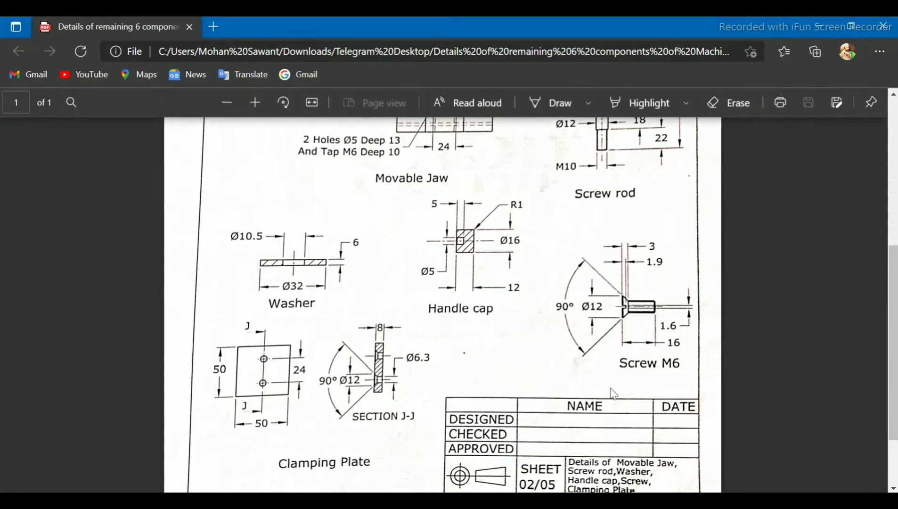
pyautogui.scroll(5, 471, 400)
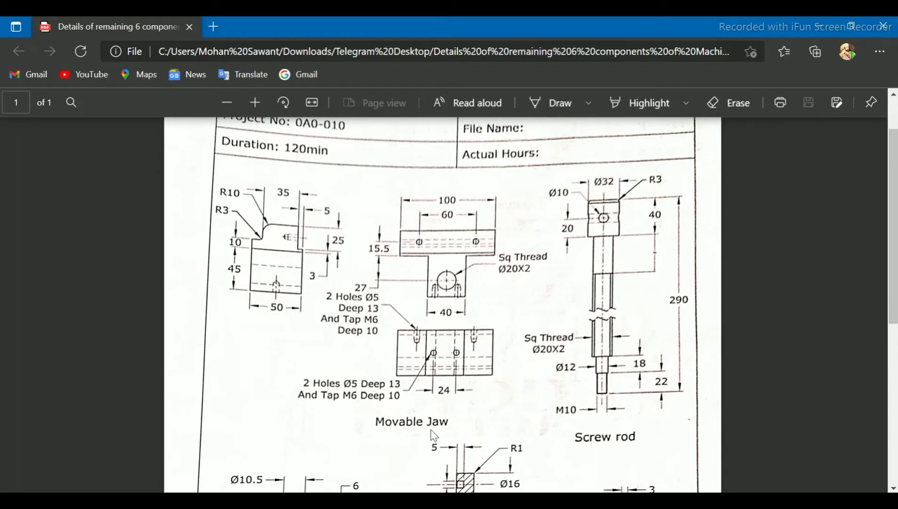
pyautogui.scroll(-6, 434, 436)
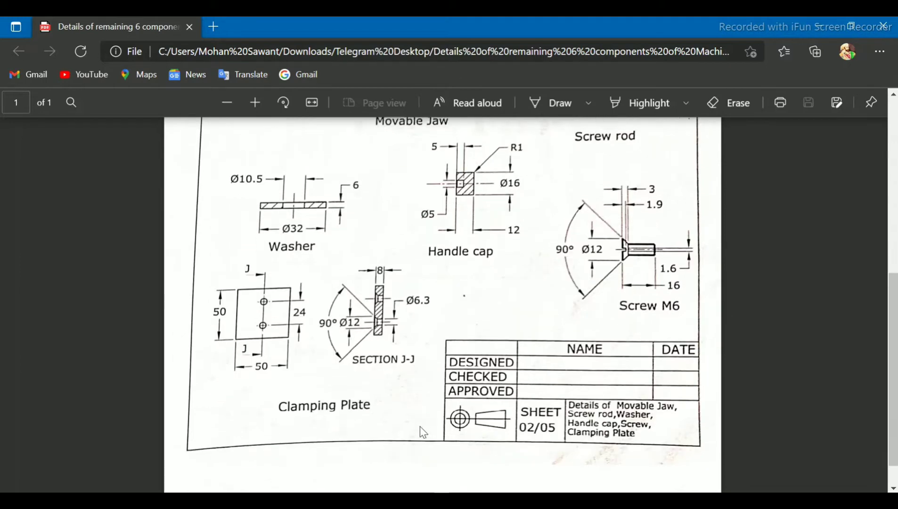
pyautogui.scroll(5, 423, 432)
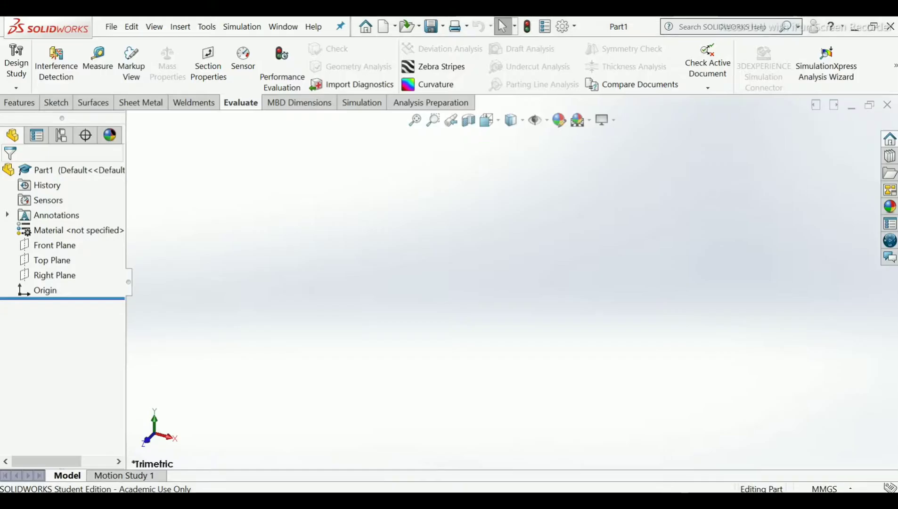
# Step: Start a sketch on the Right Plane in SOLIDWORKS and draw a horizontal centerline through the origin, extending to both sides
pyautogui.click(31, 105)
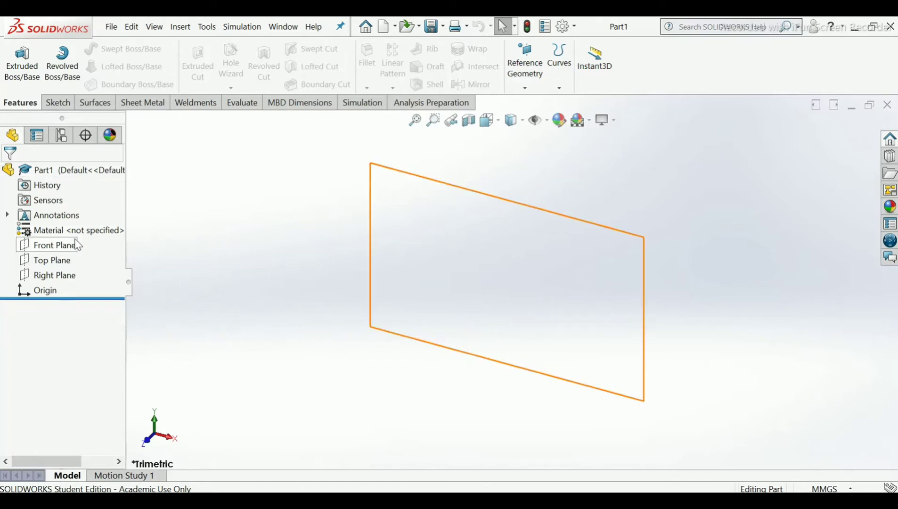
pyautogui.click(71, 275)
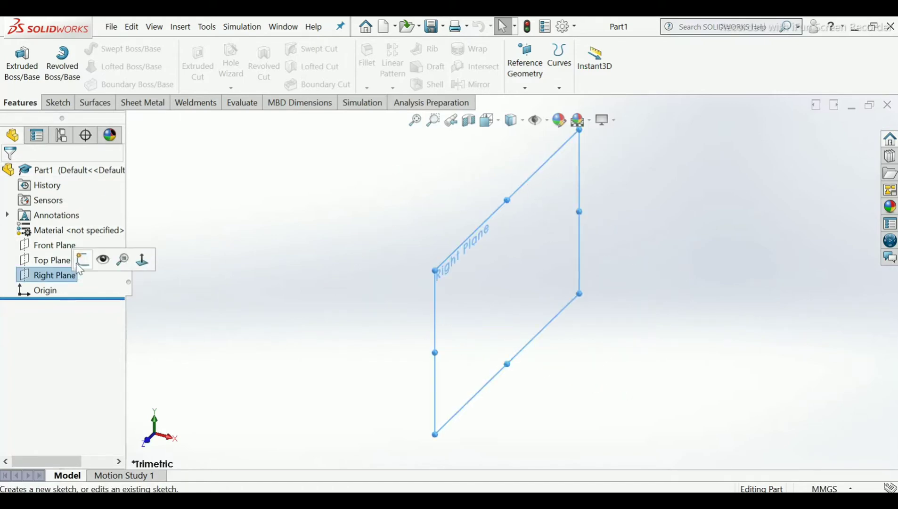
pyautogui.click(82, 262)
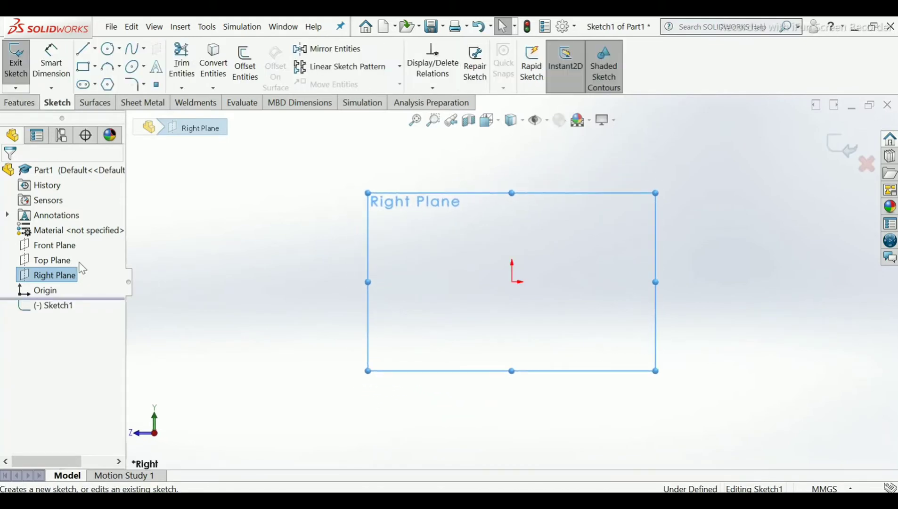
pyautogui.click(95, 49)
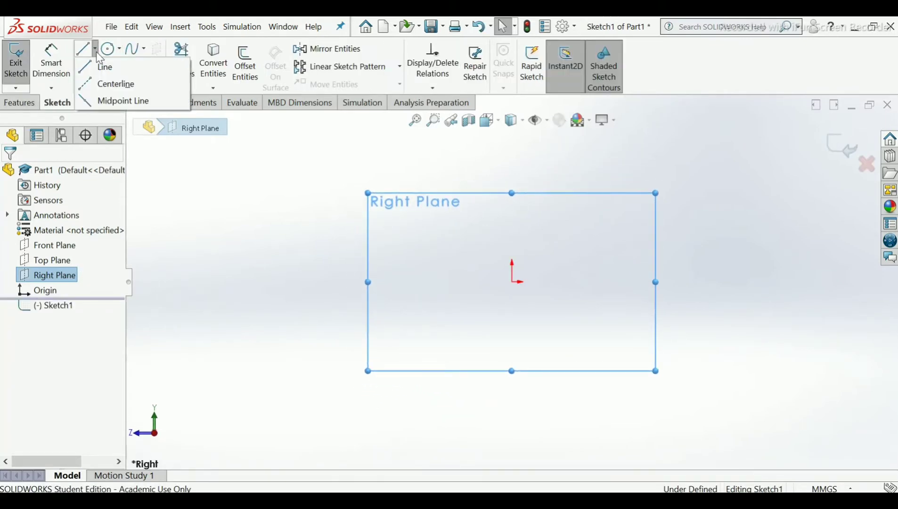
pyautogui.click(102, 85)
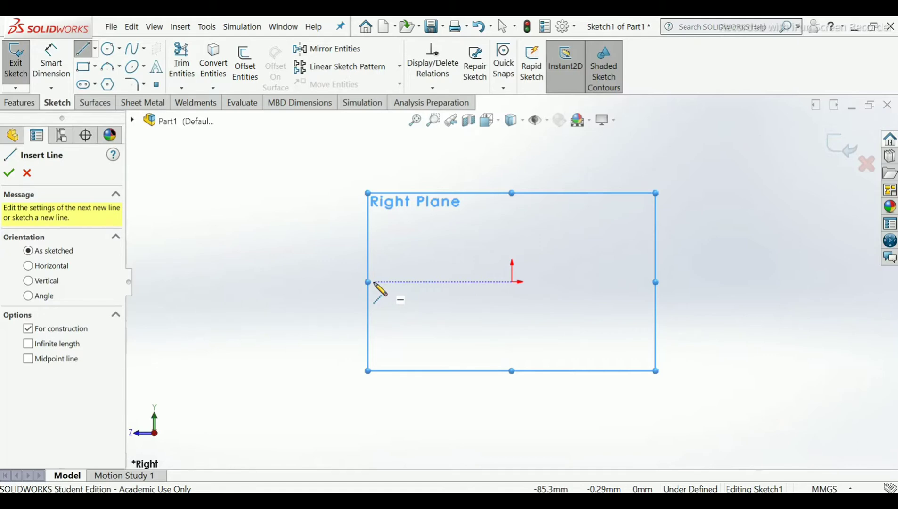
pyautogui.click(374, 282)
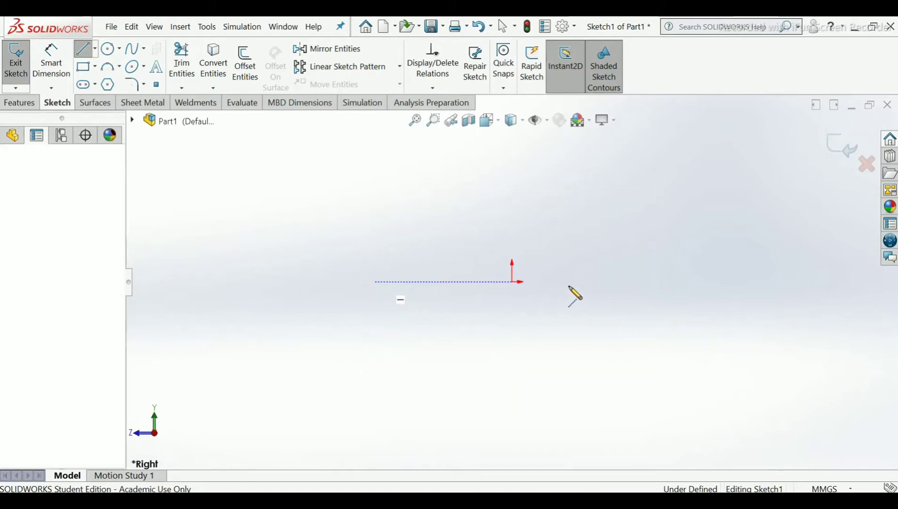
pyautogui.click(632, 282)
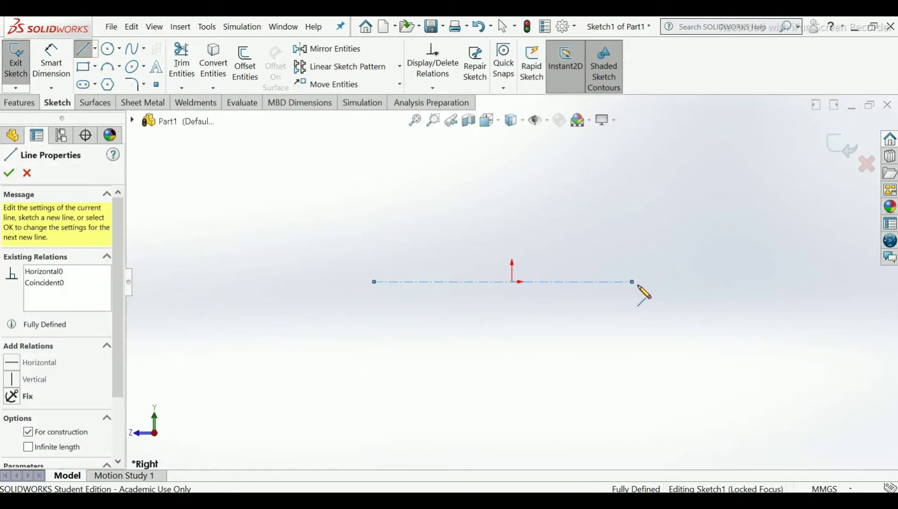
pyautogui.rightClick(638, 285)
pyautogui.click(655, 290)
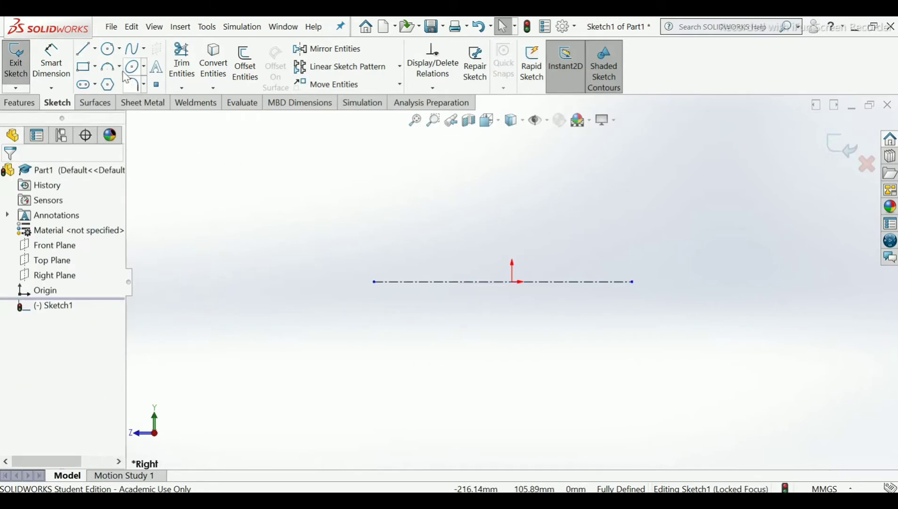
# Step: Draw a vertical centerline through the origin, crossing the horizontal centerline and extending above and below it
pyautogui.click(94, 49)
pyautogui.click(113, 83)
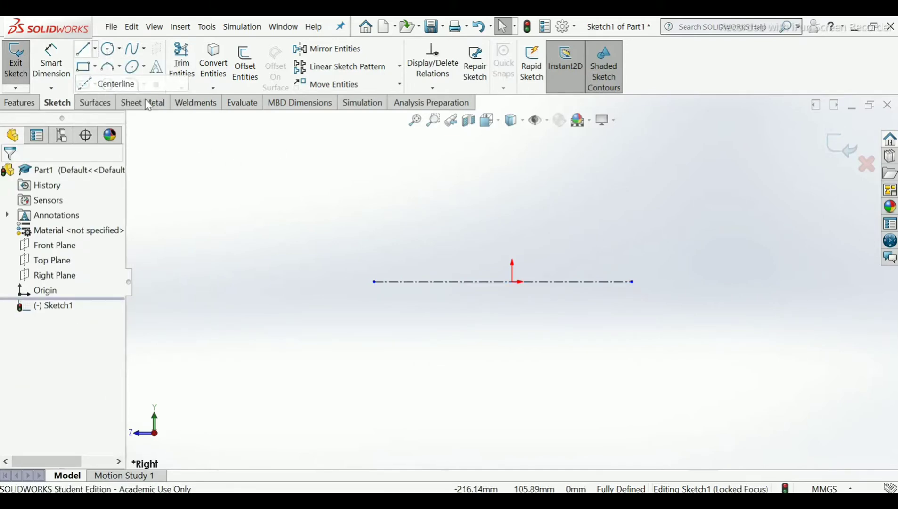
pyautogui.click(511, 178)
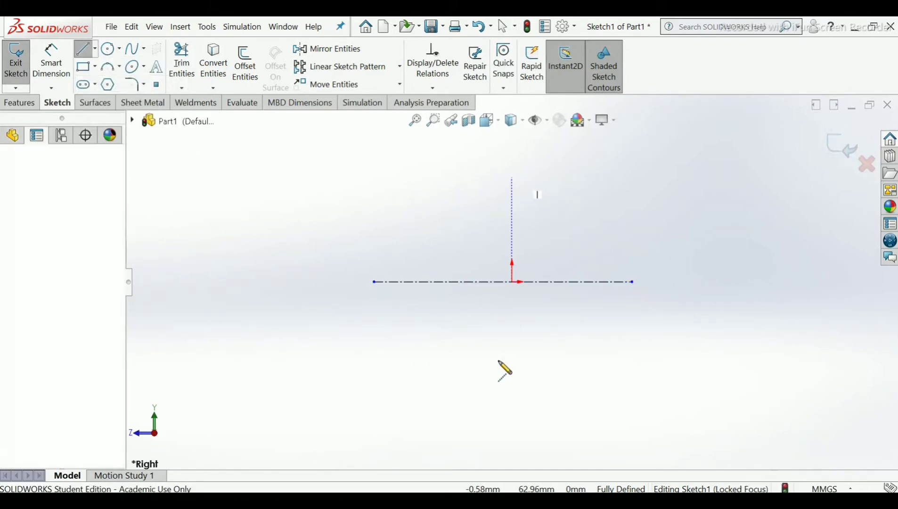
pyautogui.click(512, 410)
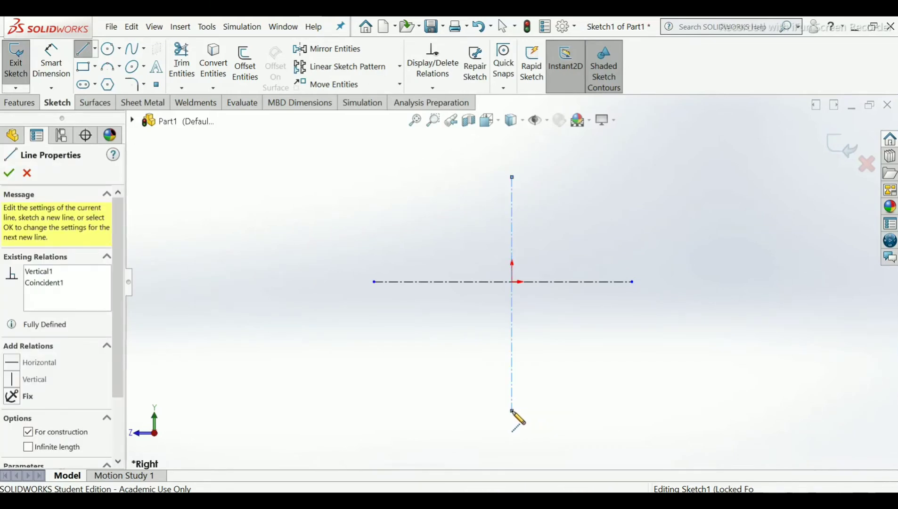
pyautogui.rightClick(511, 410)
pyautogui.click(537, 341)
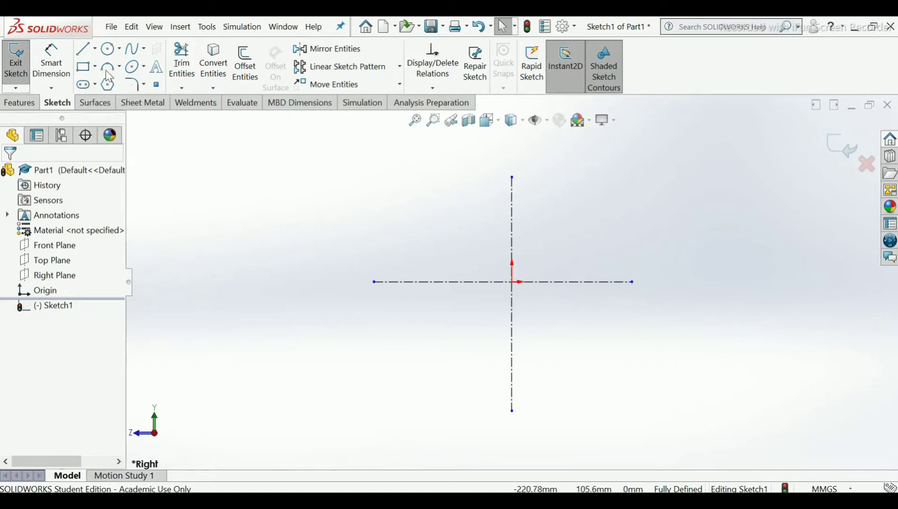
# Step: Draw a closed stepped profile about 82 mm wide and 52 mm high on the horizontal centerline, with a square step on each side
pyautogui.click(87, 49)
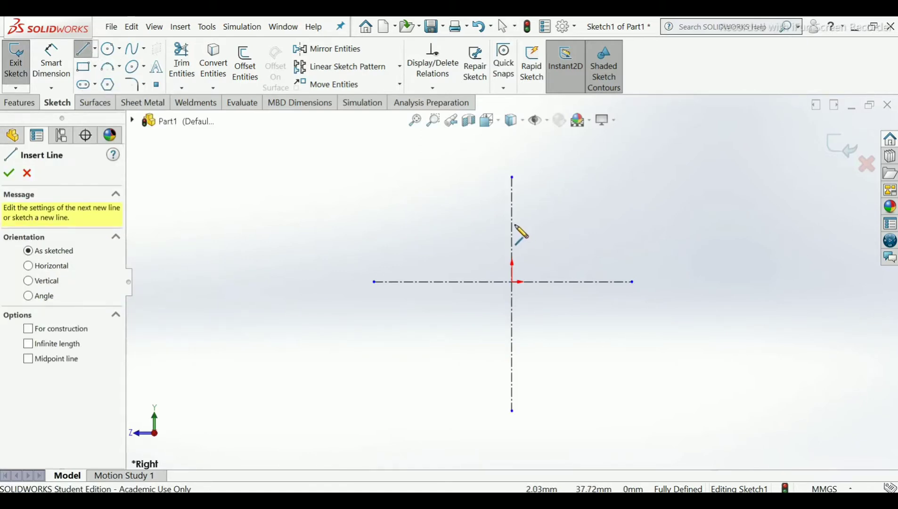
pyautogui.click(451, 282)
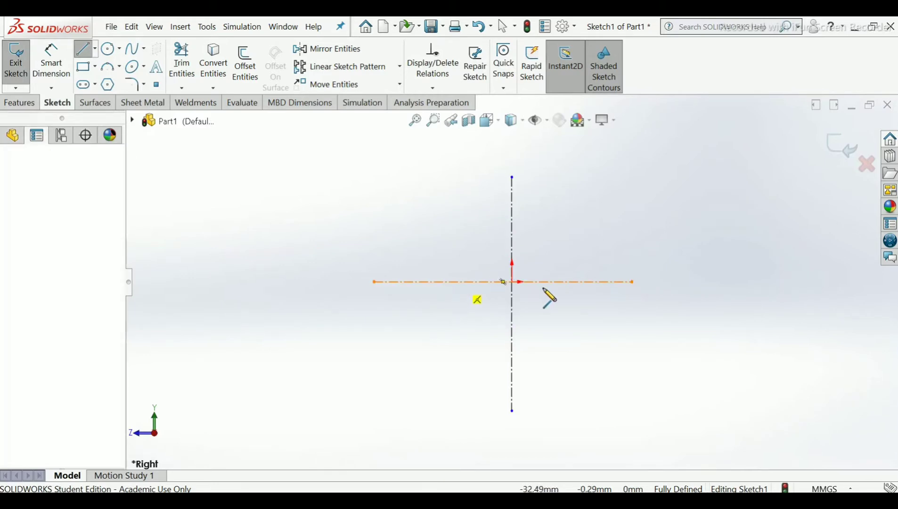
pyautogui.click(584, 281)
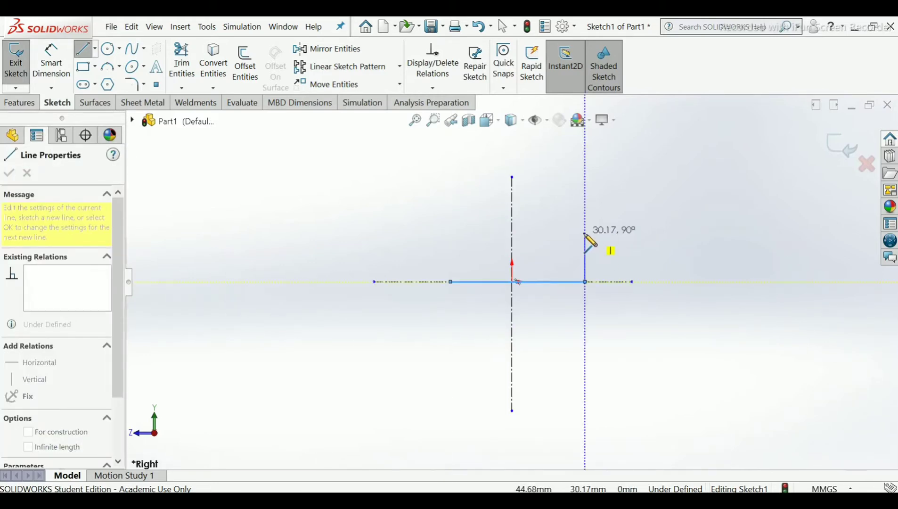
pyautogui.doubleClick(584, 265)
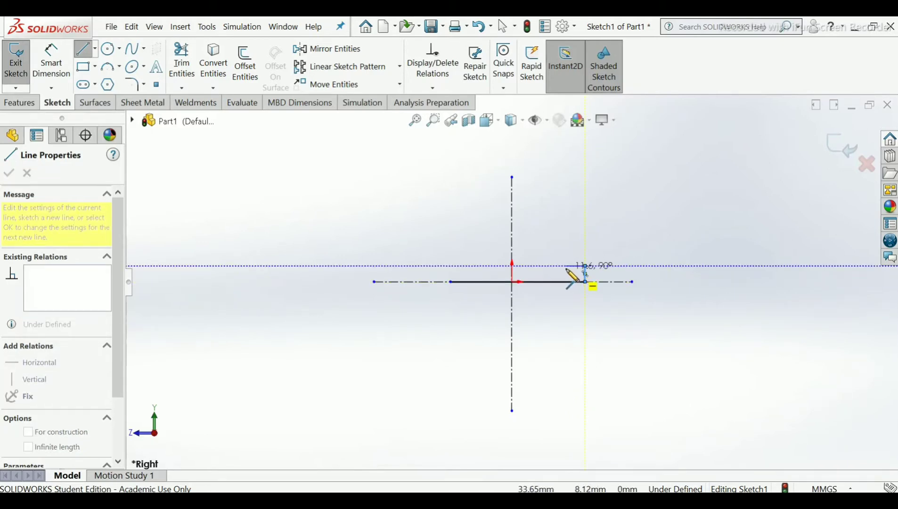
pyautogui.click(566, 265)
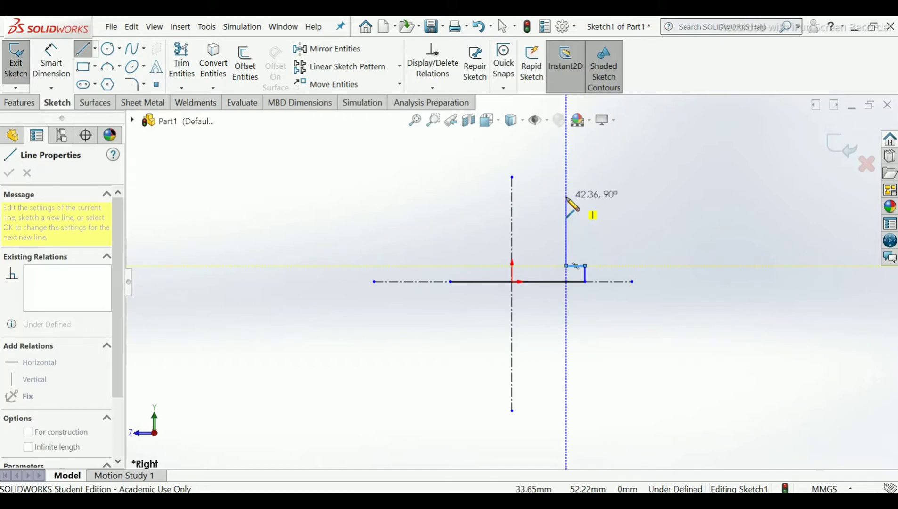
pyautogui.click(566, 197)
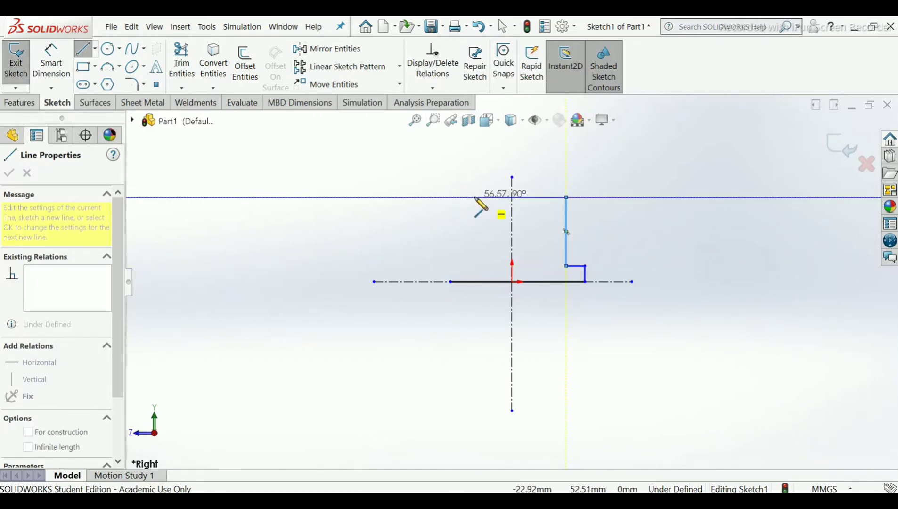
pyautogui.click(475, 197)
pyautogui.click(475, 244)
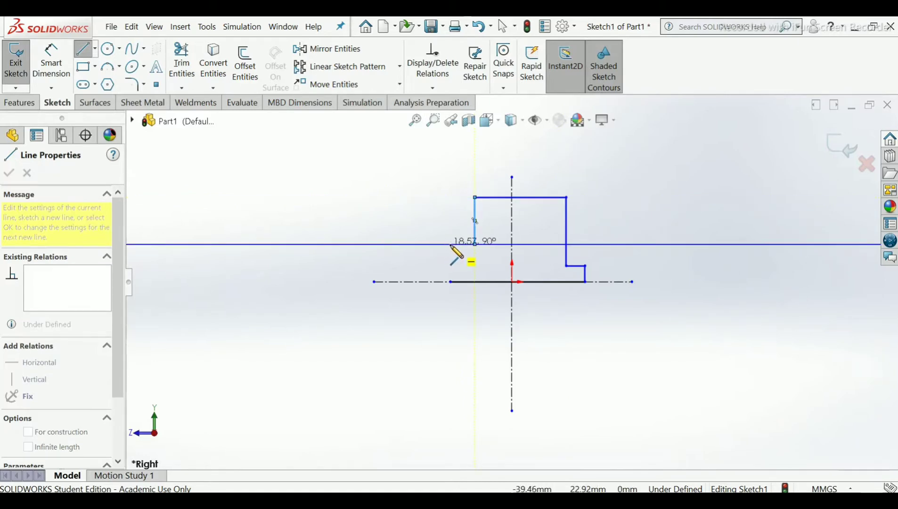
pyautogui.click(453, 246)
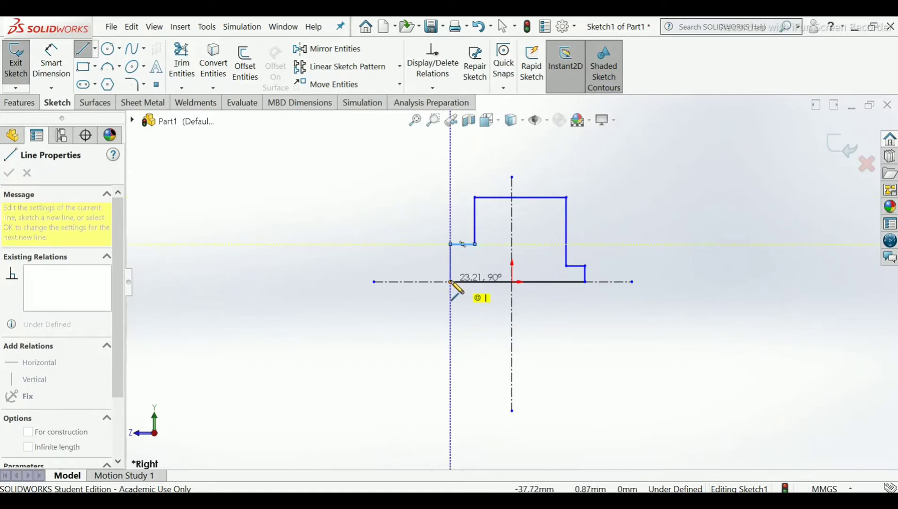
pyautogui.click(451, 282)
pyautogui.rightClick(451, 281)
pyautogui.click(460, 290)
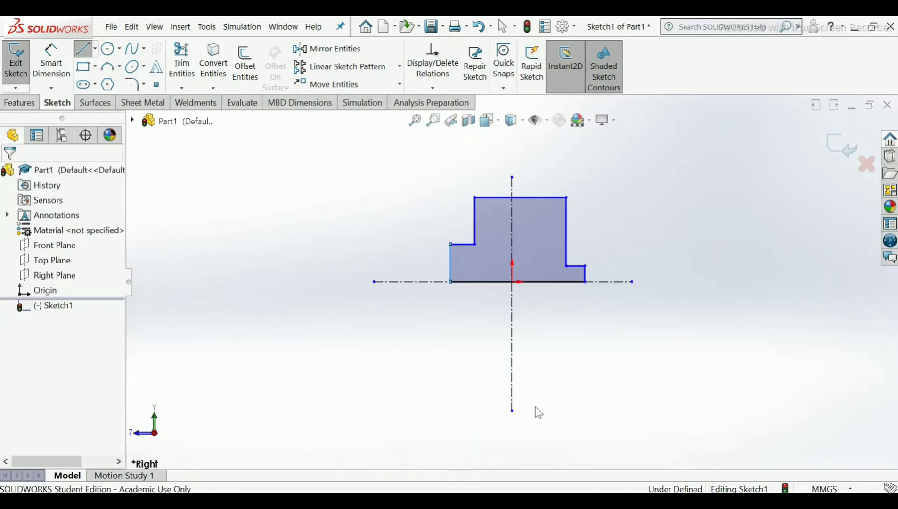
# Step: Shorten the vertical centerline so its lower end lies about 47 mm below the origin
pyautogui.moveTo(511, 411); pyautogui.dragTo(511, 360)
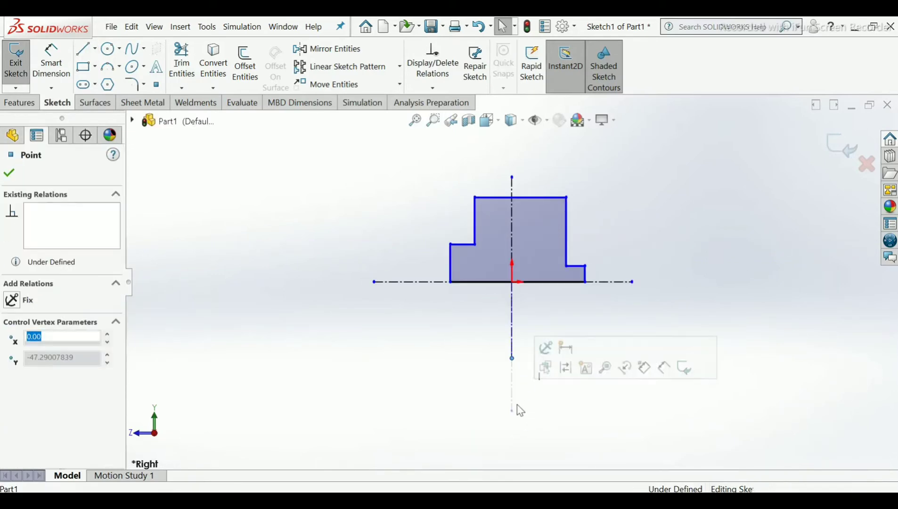
pyautogui.click(634, 245)
# Step: Dimension the profile's bottom edge and set its length to 50 mm
pyautogui.scroll(-2, 546, 214)
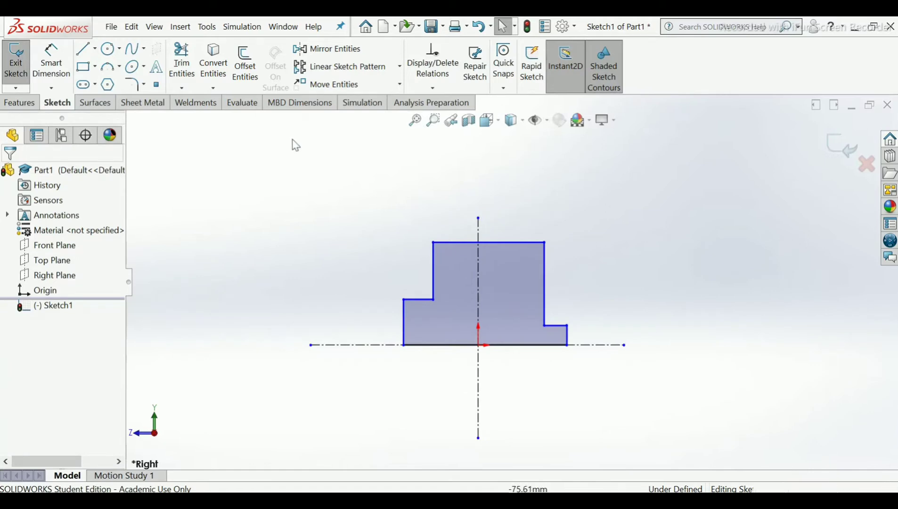
pyautogui.click(61, 63)
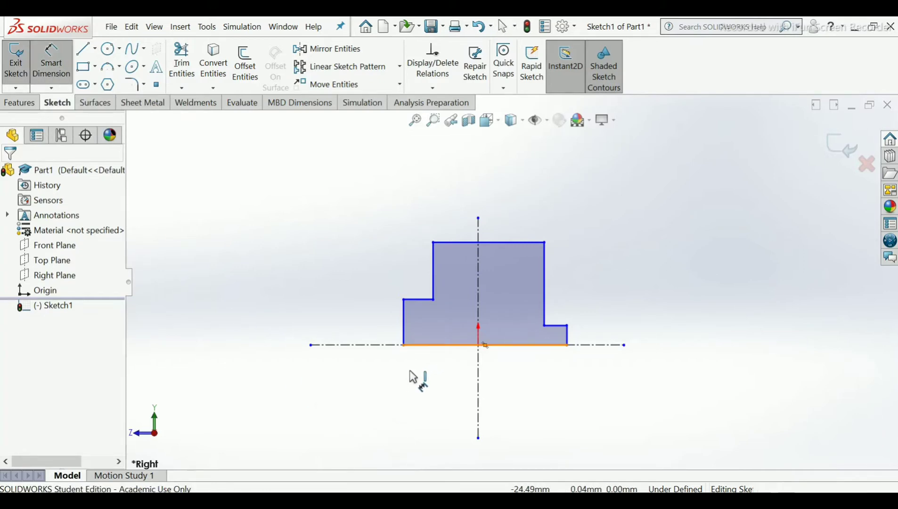
pyautogui.click(442, 346)
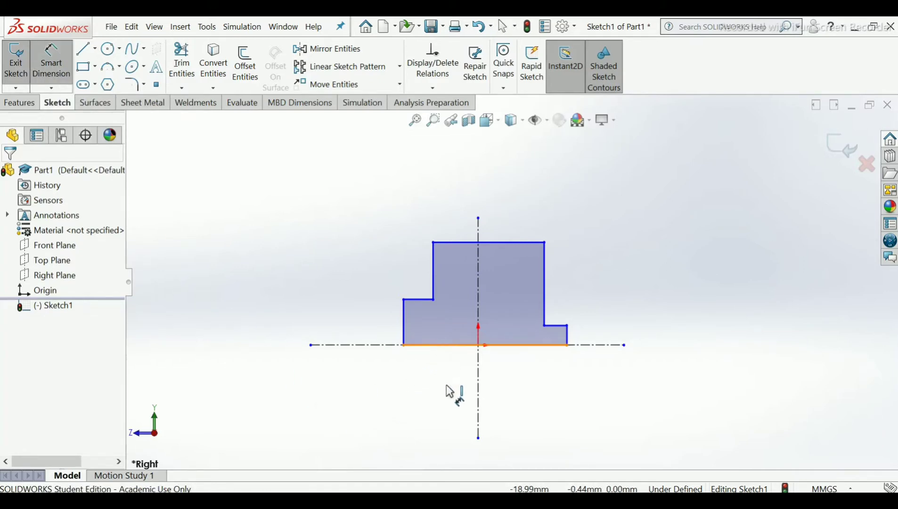
pyautogui.click(488, 408)
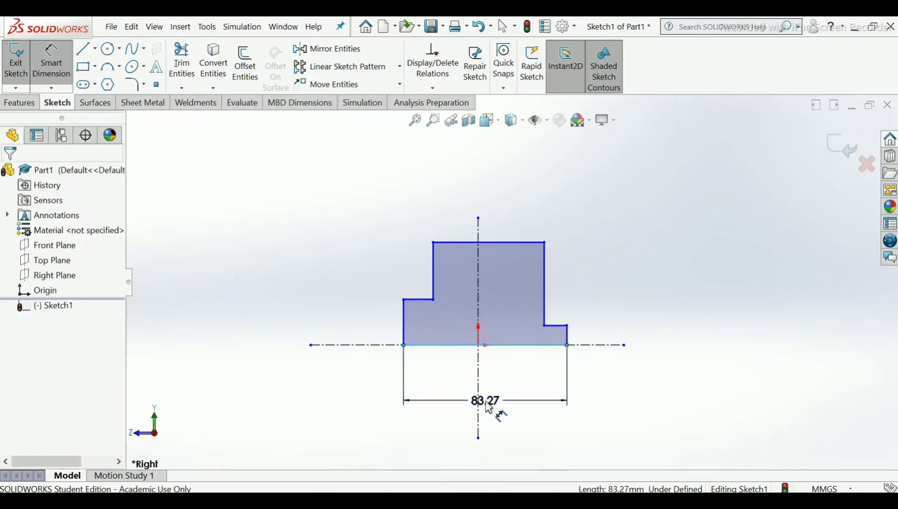
pyautogui.doubleClick(489, 408)
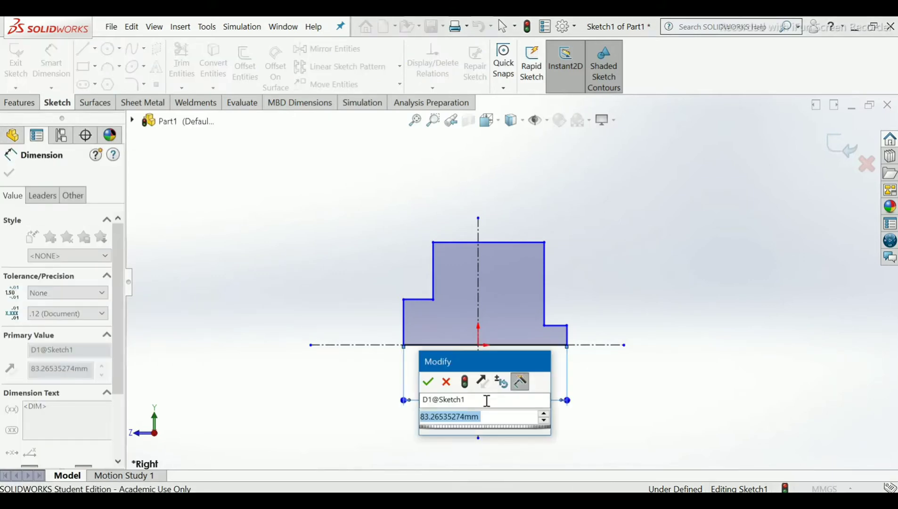
pyautogui.write('50')
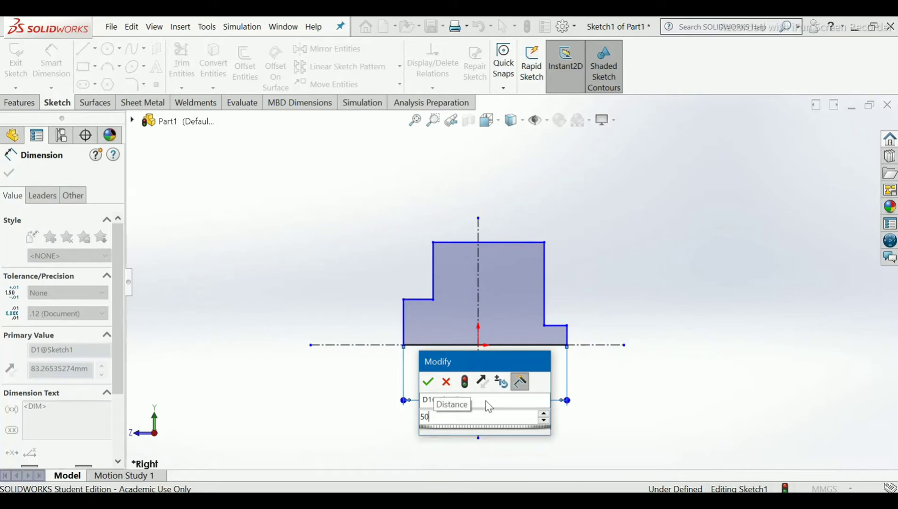
pyautogui.press('Return')
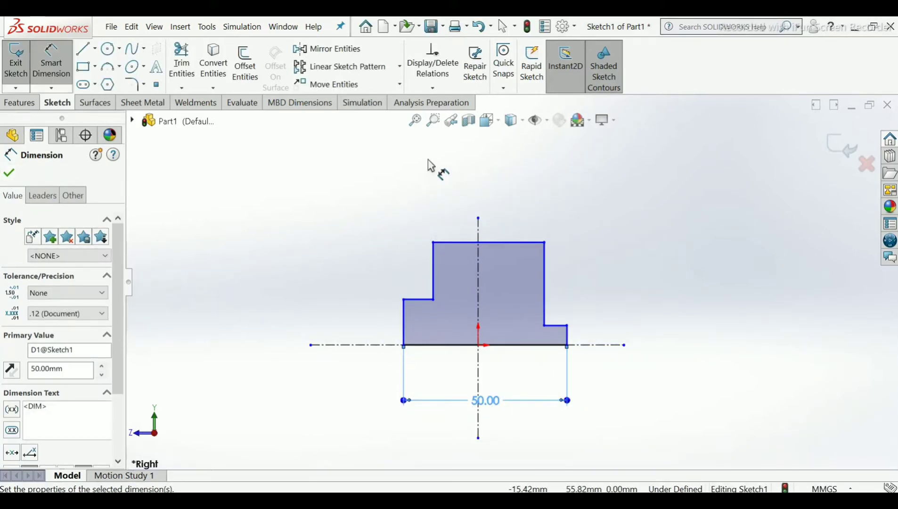
# Step: Add a Symmetric relation between the bottom edge's two endpoints about the vertical centerline
pyautogui.click(431, 89)
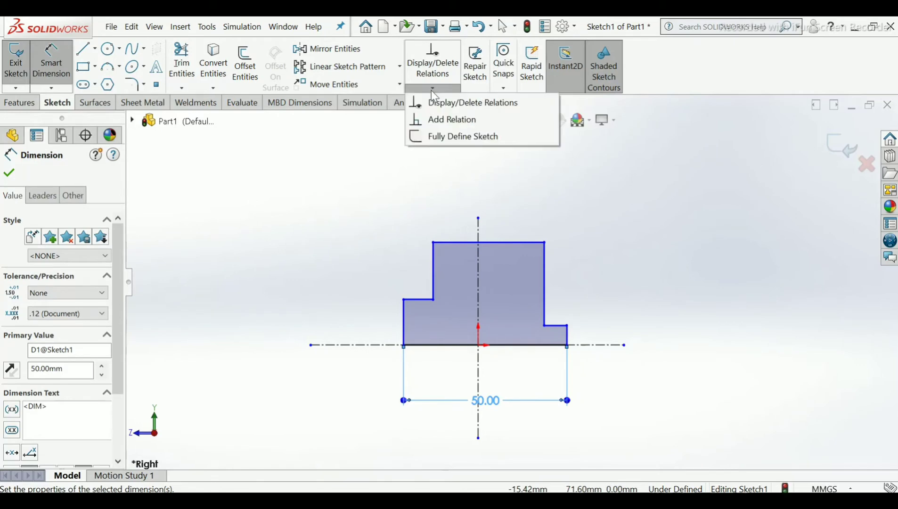
pyautogui.click(435, 121)
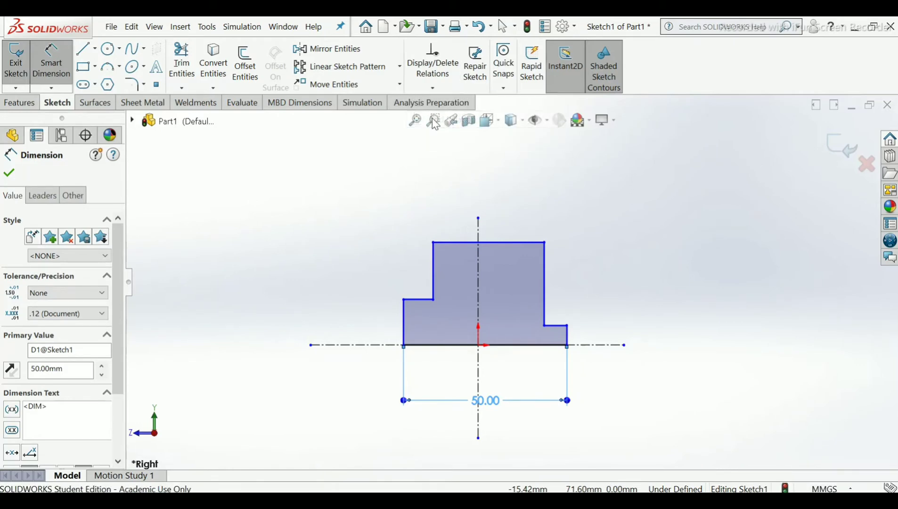
pyautogui.click(404, 348)
pyautogui.click(567, 345)
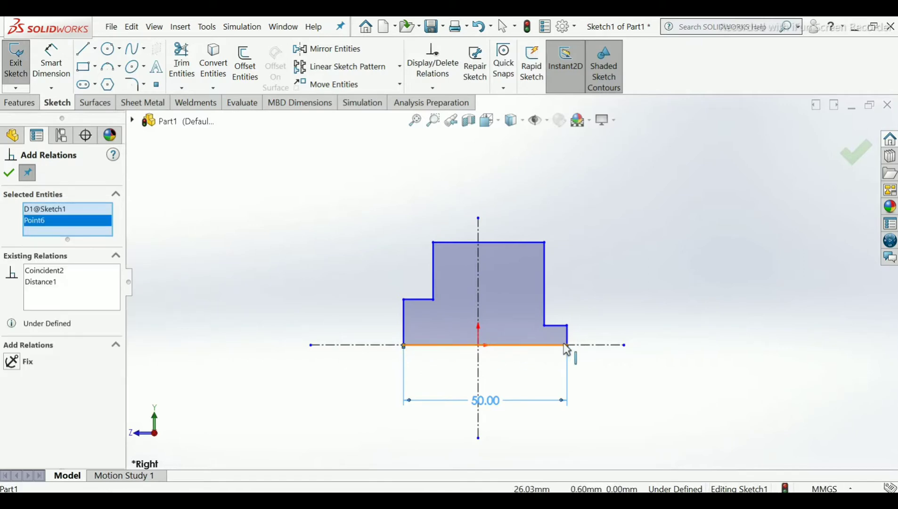
pyautogui.click(478, 374)
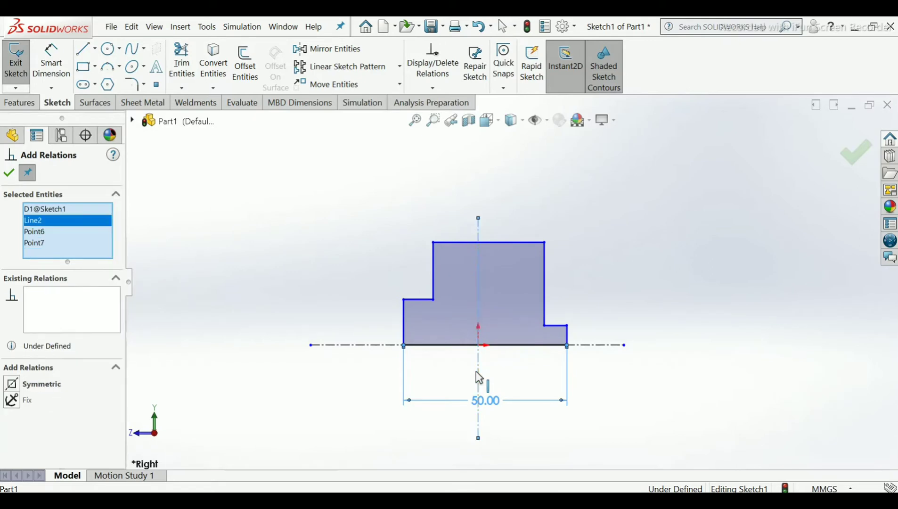
pyautogui.click(11, 385)
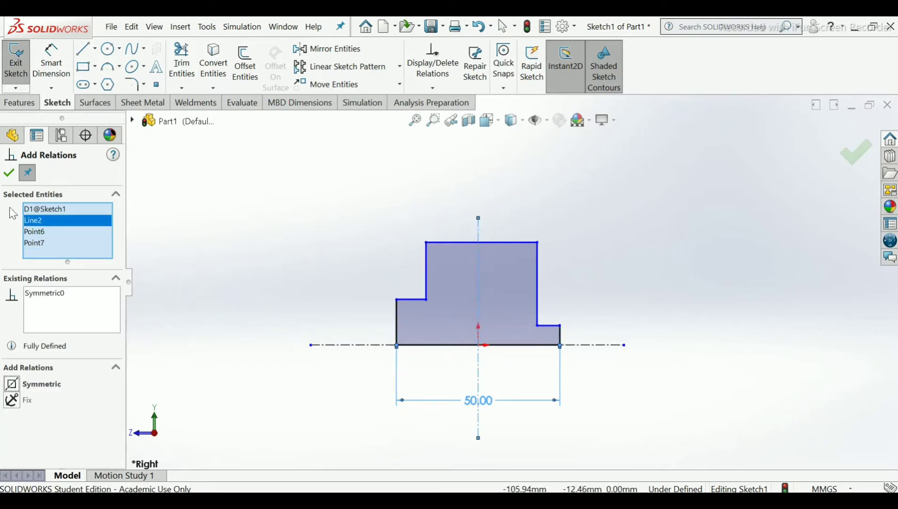
pyautogui.click(8, 174)
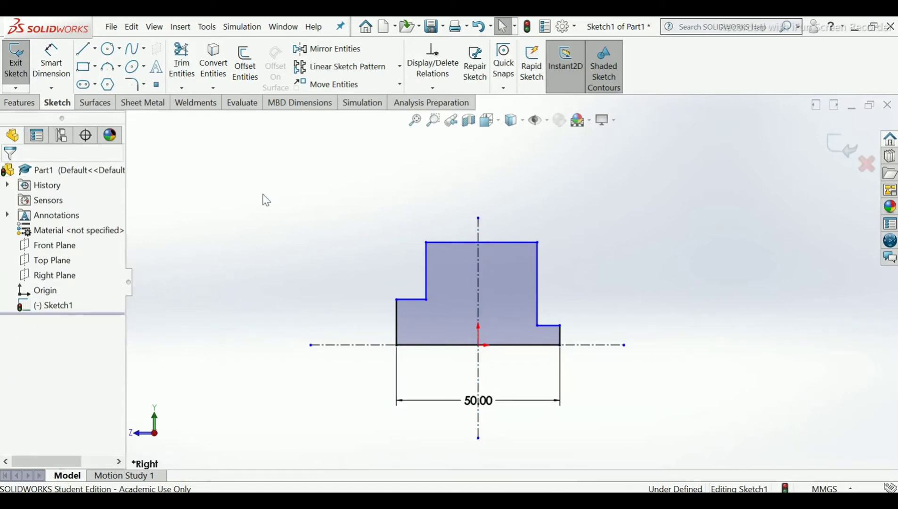
# Step: Dimension the distance between the two vertical sides of the upper block and set it to 35 mm
pyautogui.click(58, 79)
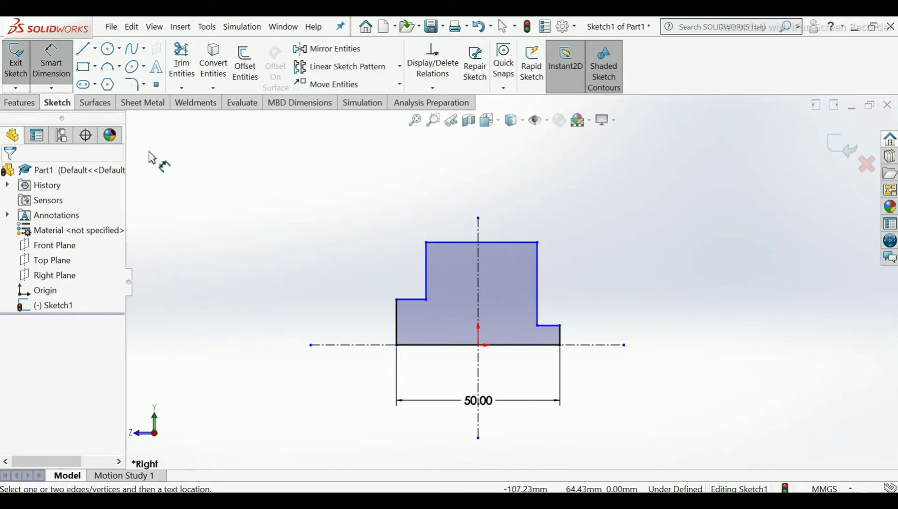
pyautogui.click(437, 278)
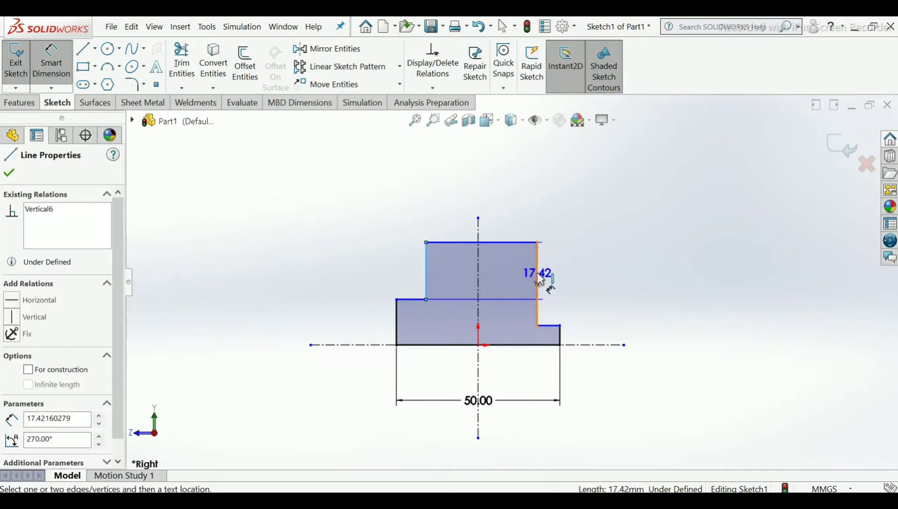
pyautogui.click(539, 281)
pyautogui.click(487, 183)
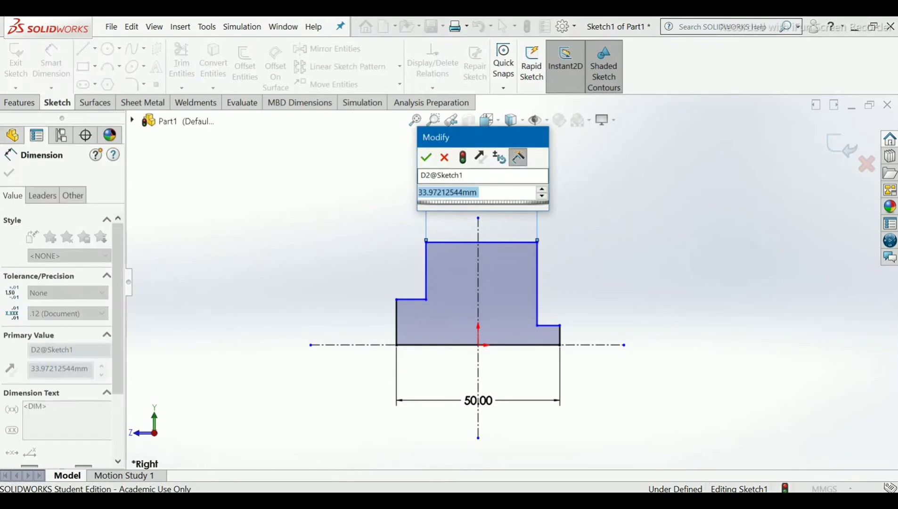
pyautogui.press('Return')
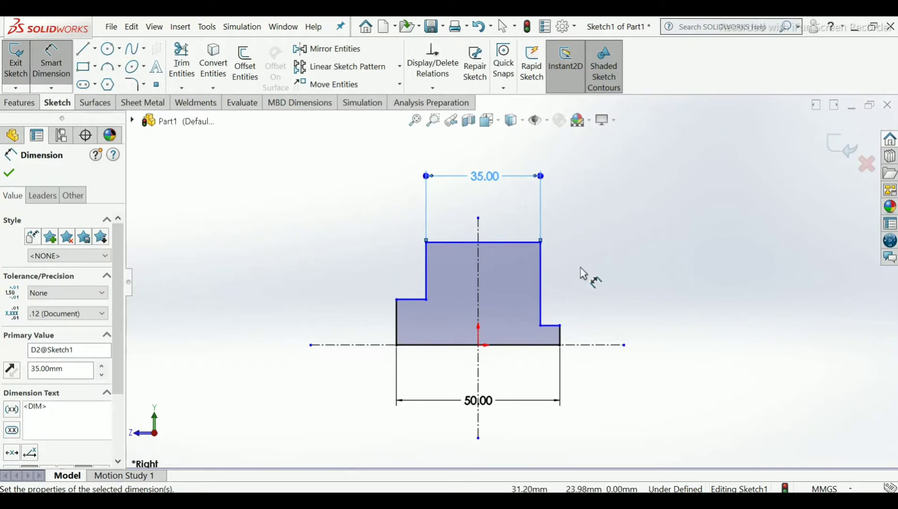
# Step: Dimension the vertical distance from the profile's top edge down to the lower right step and set it to 25 mm
pyautogui.click(525, 243)
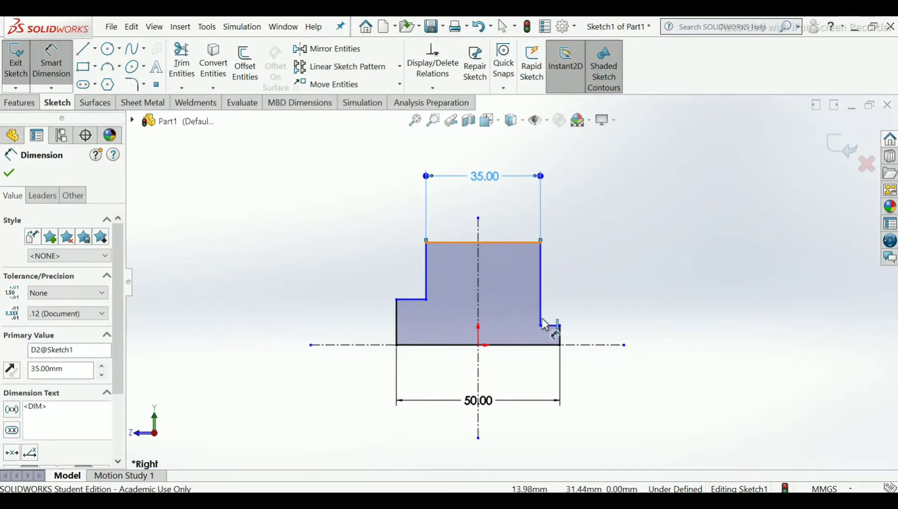
pyautogui.click(551, 325)
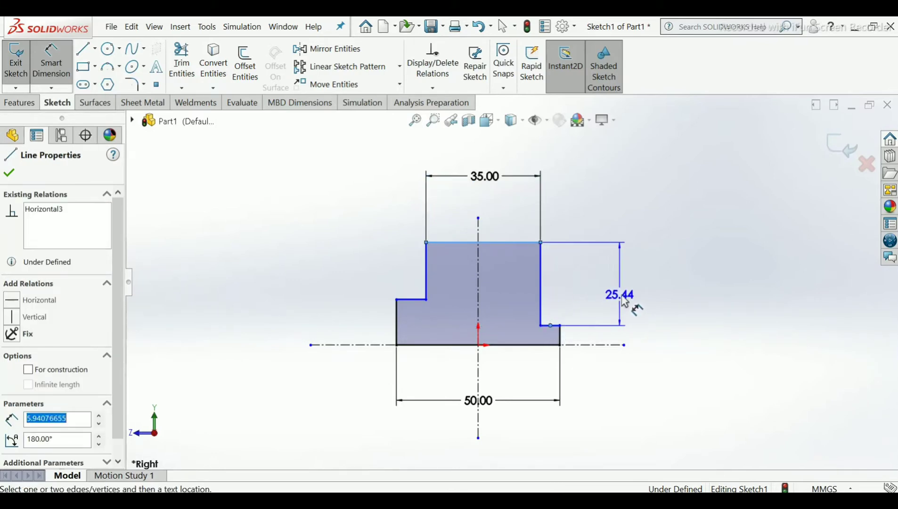
pyautogui.click(623, 298)
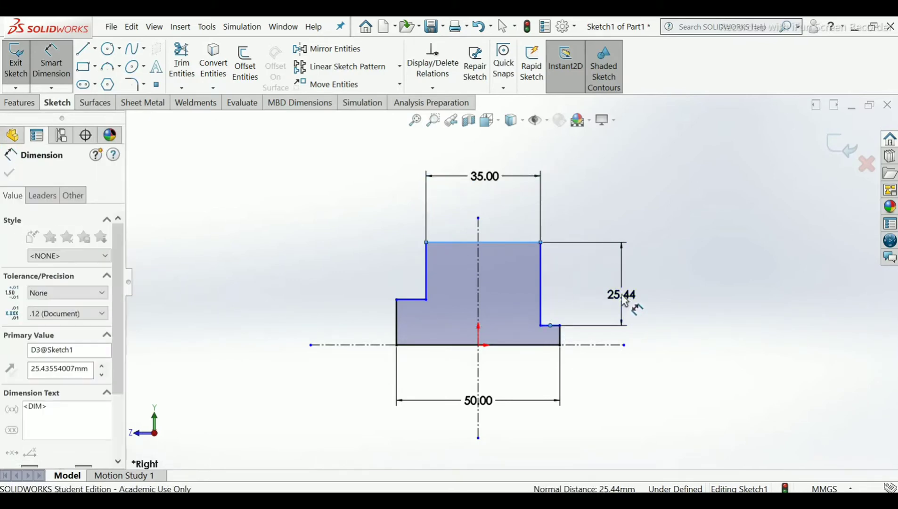
pyautogui.write('25')
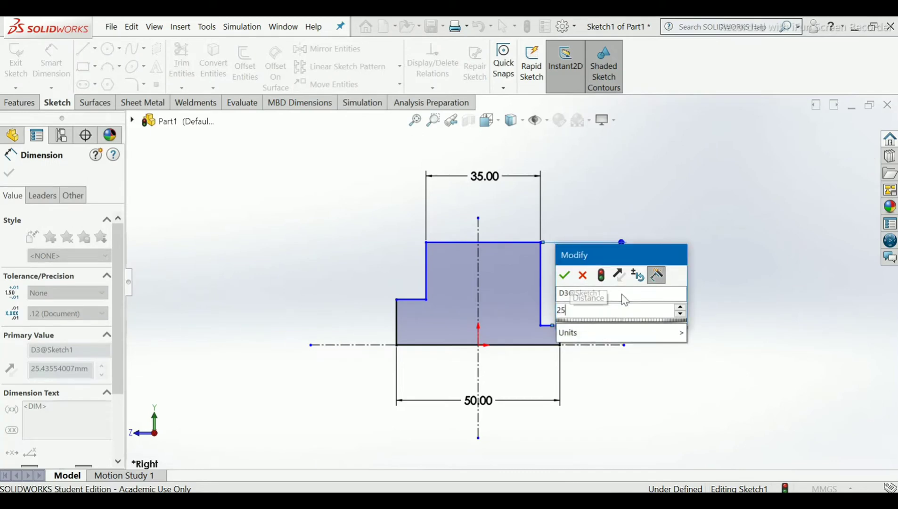
pyautogui.press('Return')
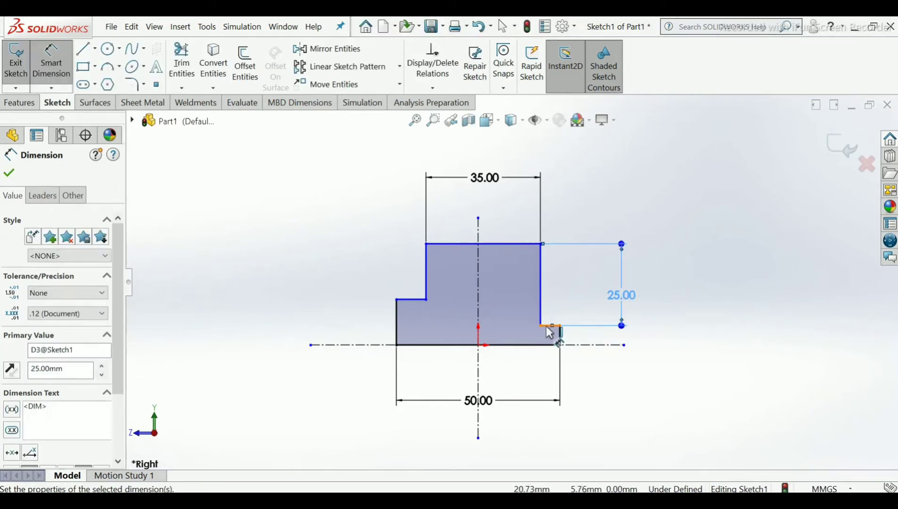
# Step: Dimension the right step's height above the bottom edge and set it to 3 mm
pyautogui.scroll(-2, 549, 331)
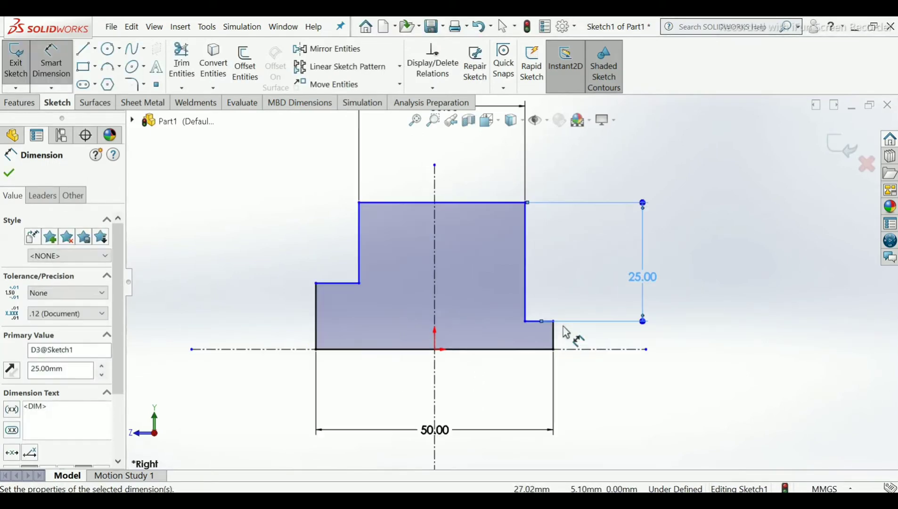
pyautogui.click(537, 321)
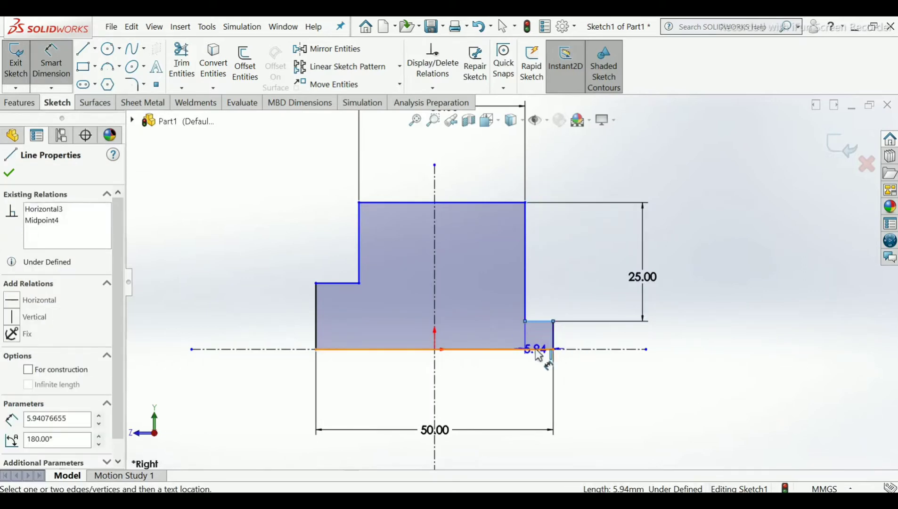
pyautogui.click(536, 349)
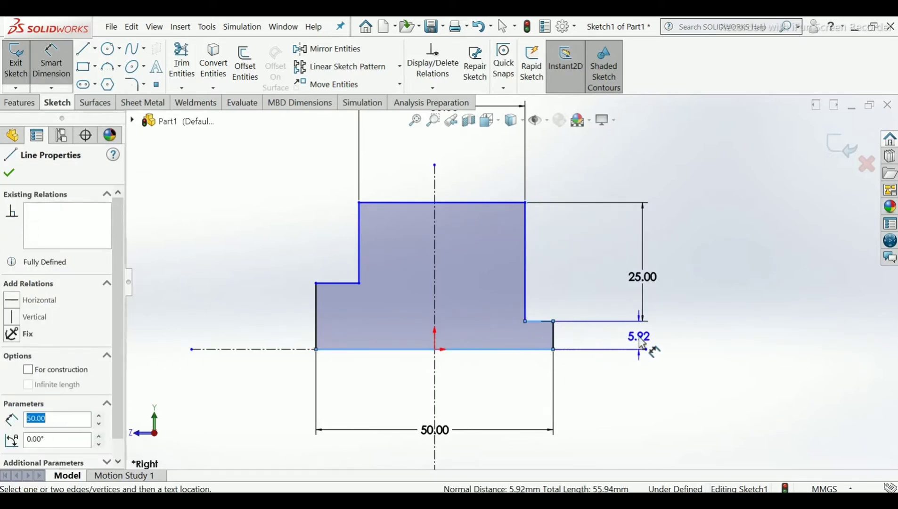
pyautogui.click(642, 343)
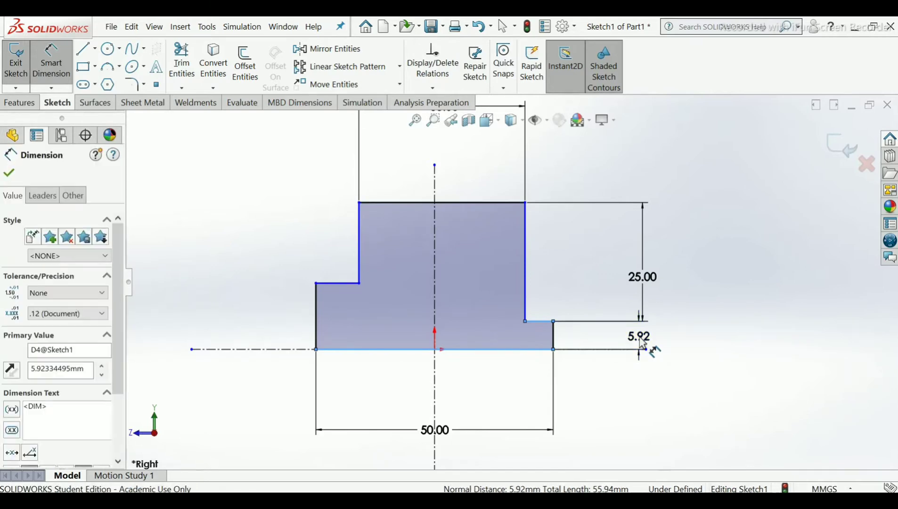
pyautogui.write('5')
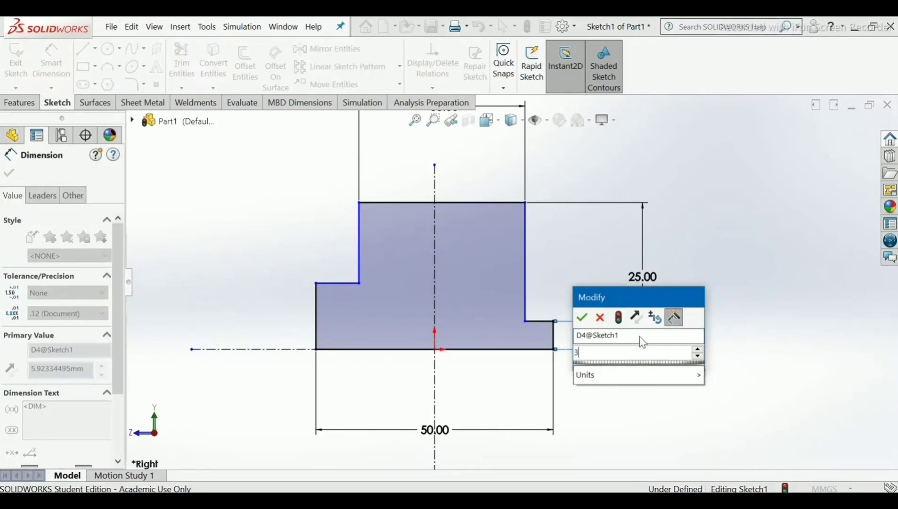
pyautogui.press('Escape')
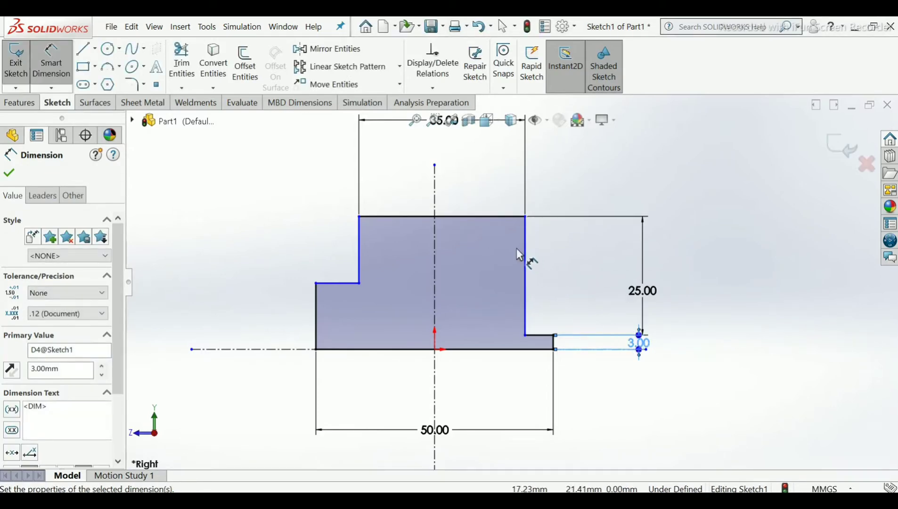
# Step: Dimension the right step's width from the block's vertical side to the step's outer corner and set it to 5 mm
pyautogui.click(526, 321)
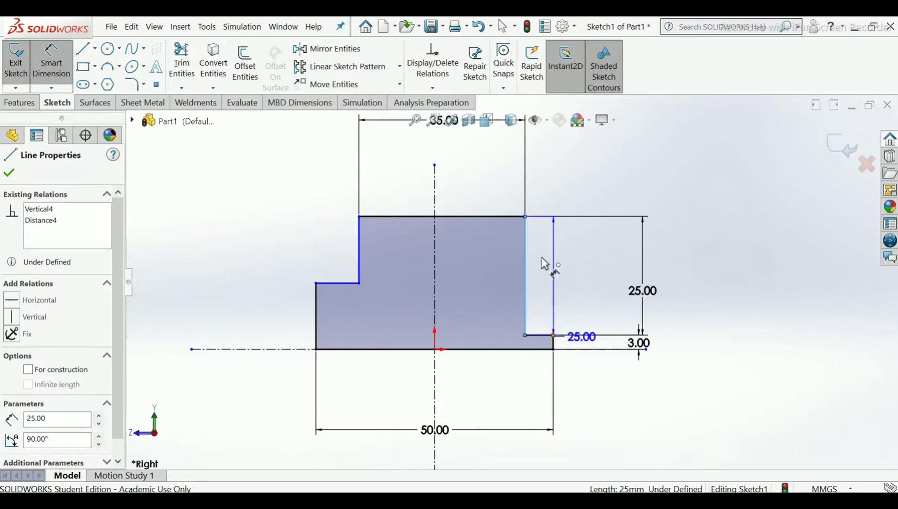
pyautogui.click(554, 336)
pyautogui.click(588, 196)
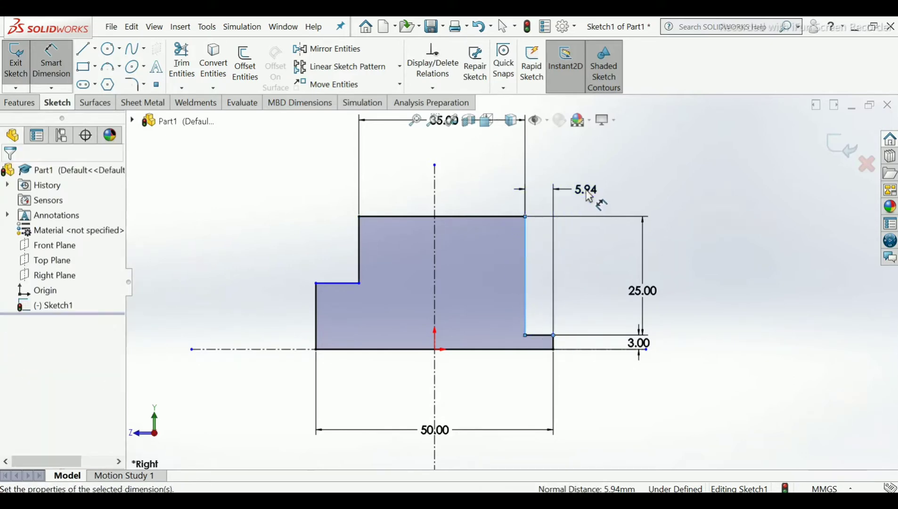
pyautogui.write('5')
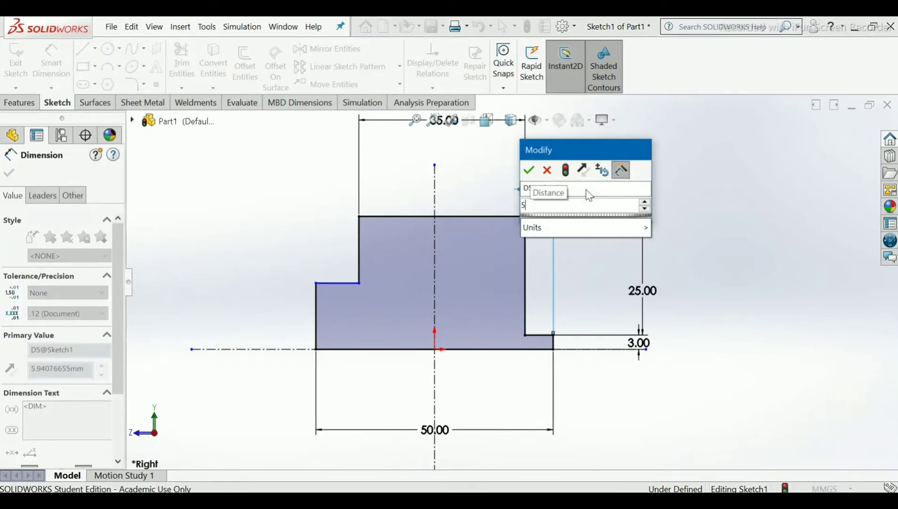
pyautogui.press('Return')
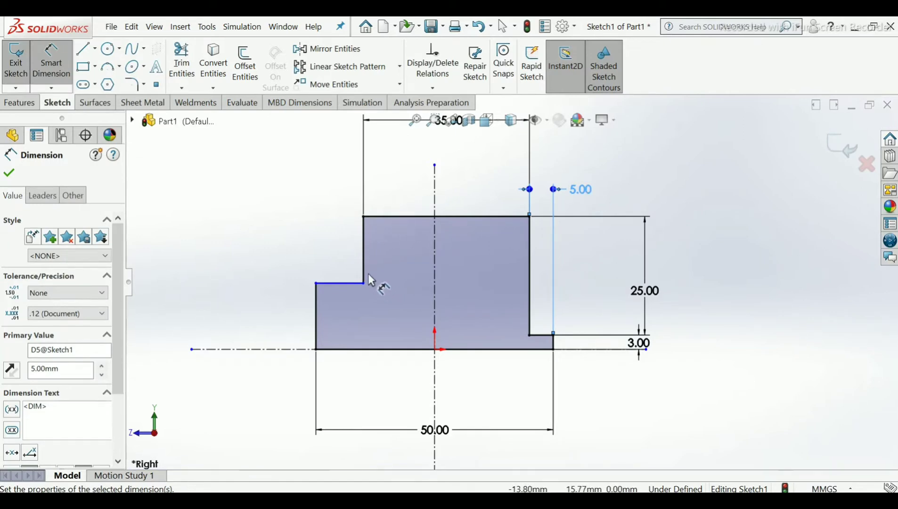
# Step: Dimension the left step's height above the profile's bottom edge and set it to 10 mm
pyautogui.click(341, 283)
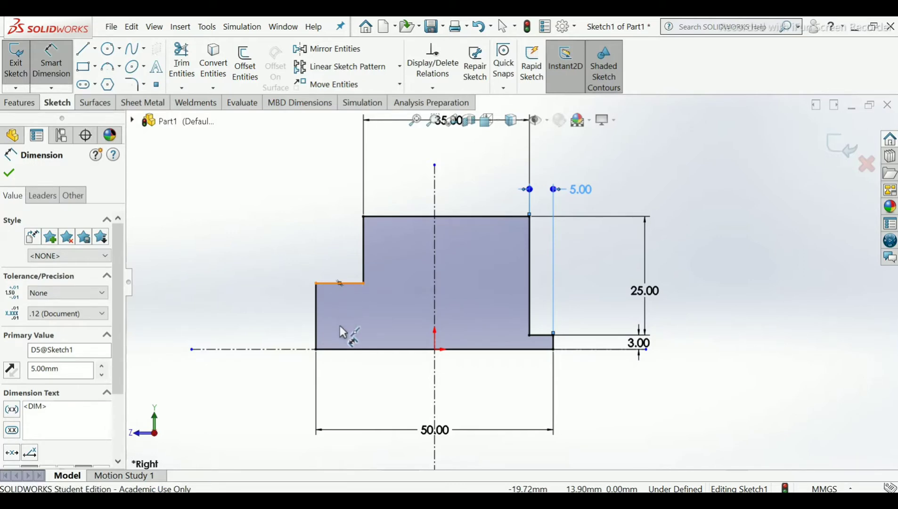
pyautogui.click(336, 351)
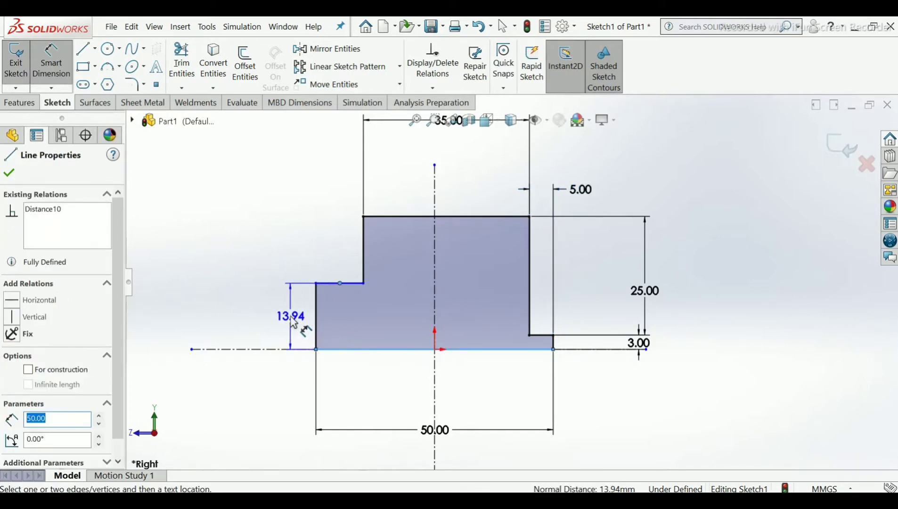
pyautogui.click(293, 323)
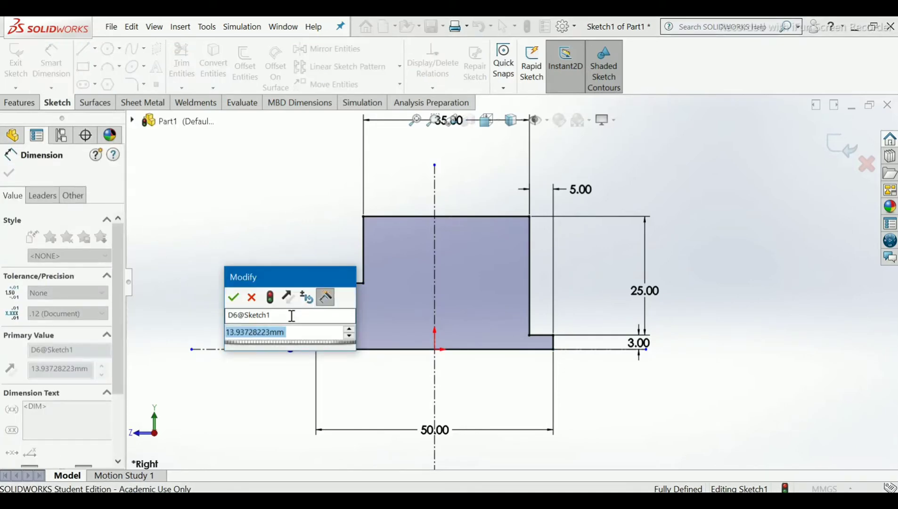
pyautogui.write('15')
pyautogui.press('Return')
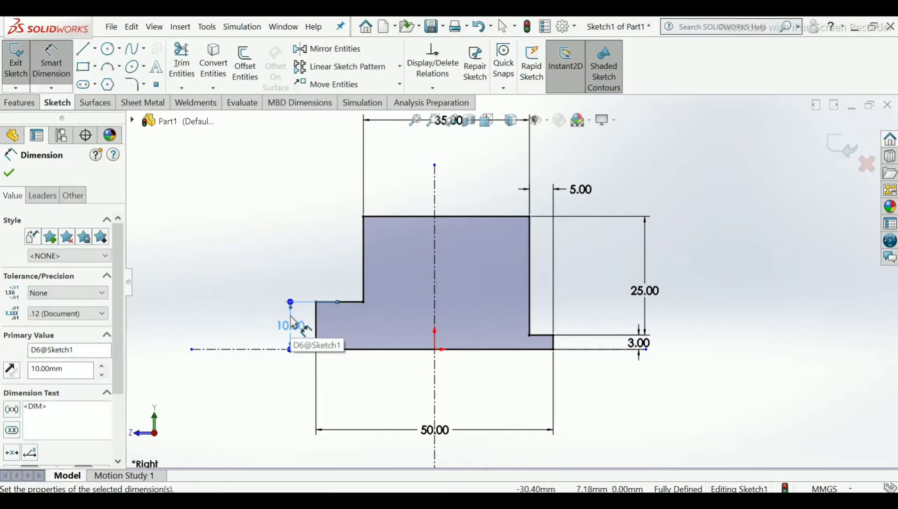
pyautogui.click(6, 177)
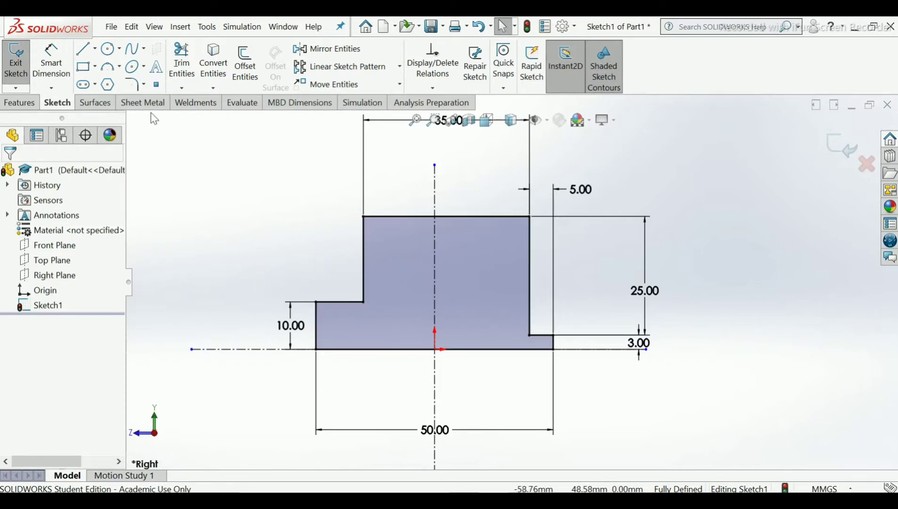
# Step: Round the upper block's top-left corner with a 10 mm sketch fillet
pyautogui.click(134, 87)
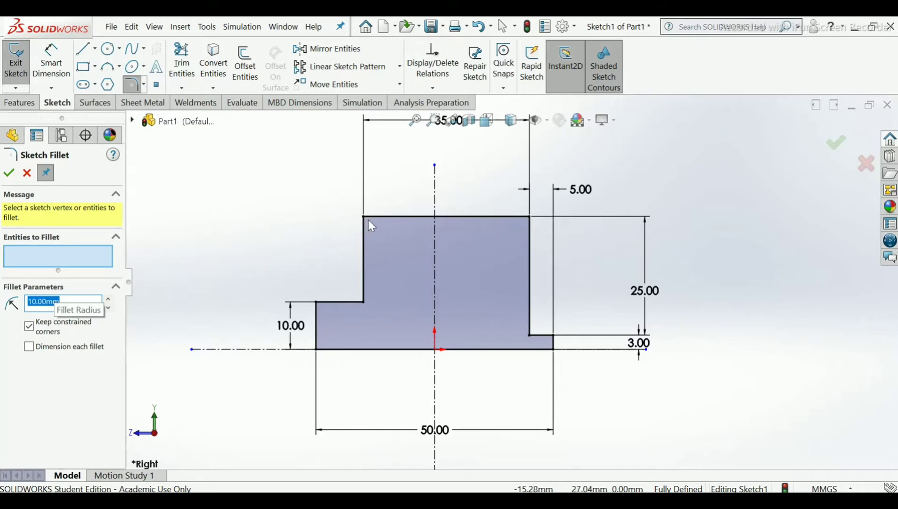
pyautogui.scroll(-3, 366, 223)
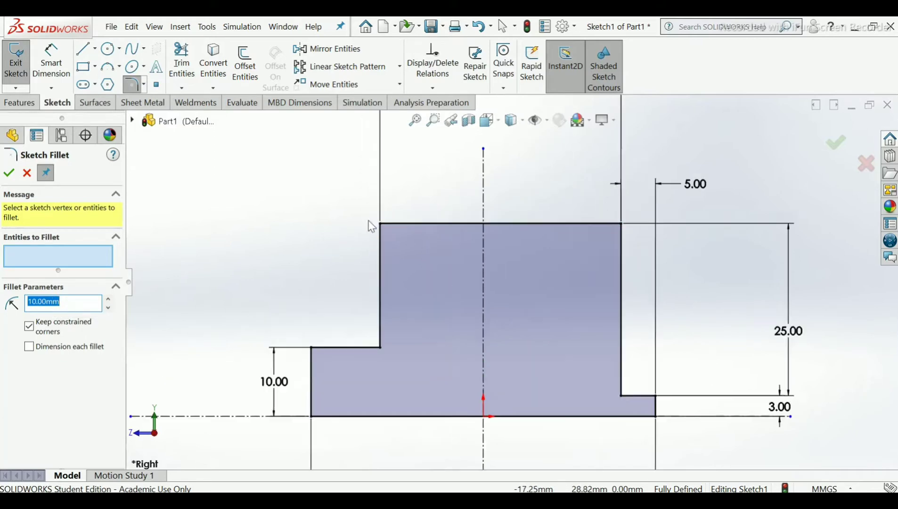
pyautogui.click(391, 228)
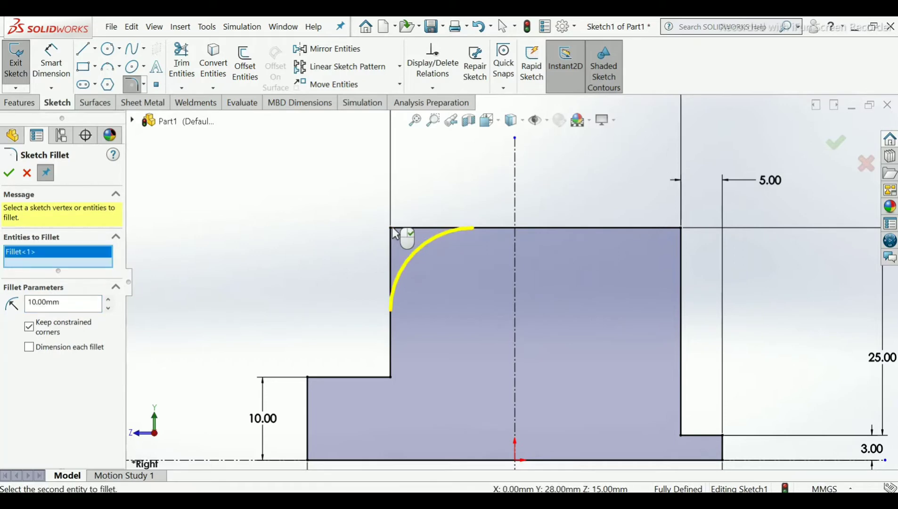
pyautogui.click(9, 173)
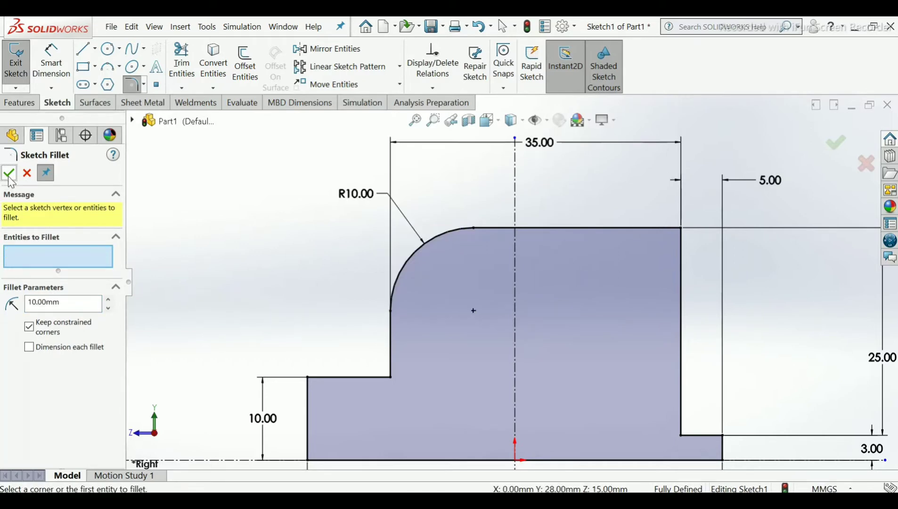
# Step: Add a 3 mm sketch fillet at the inner corner above the left step, accepting deletion of the EquiDistant relation
pyautogui.doubleClick(65, 305)
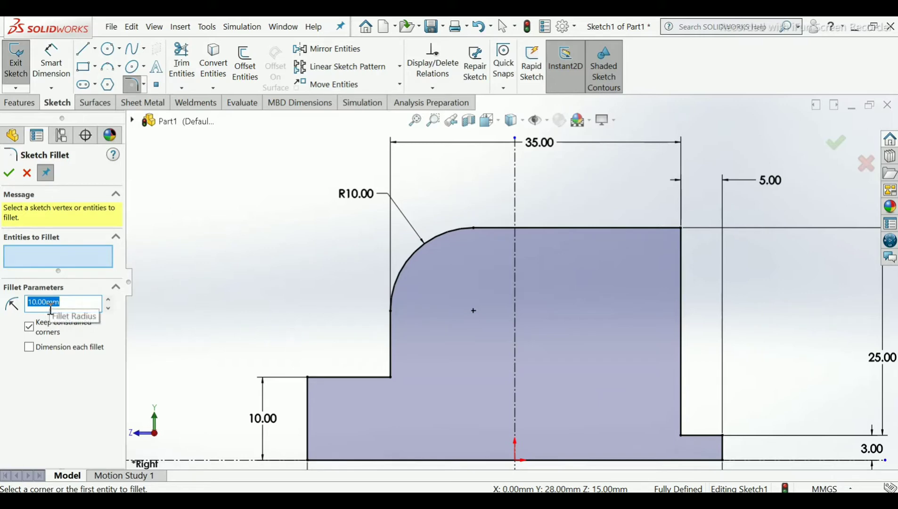
pyautogui.write('3')
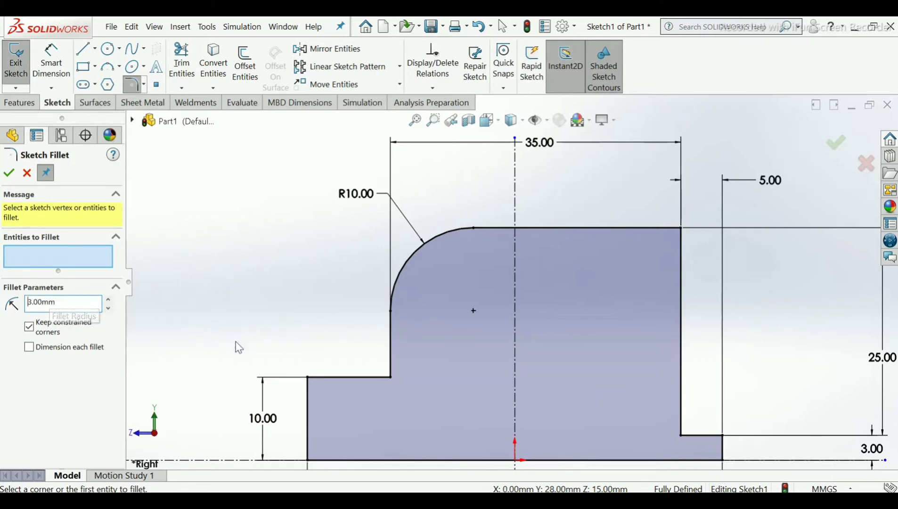
pyautogui.click(391, 377)
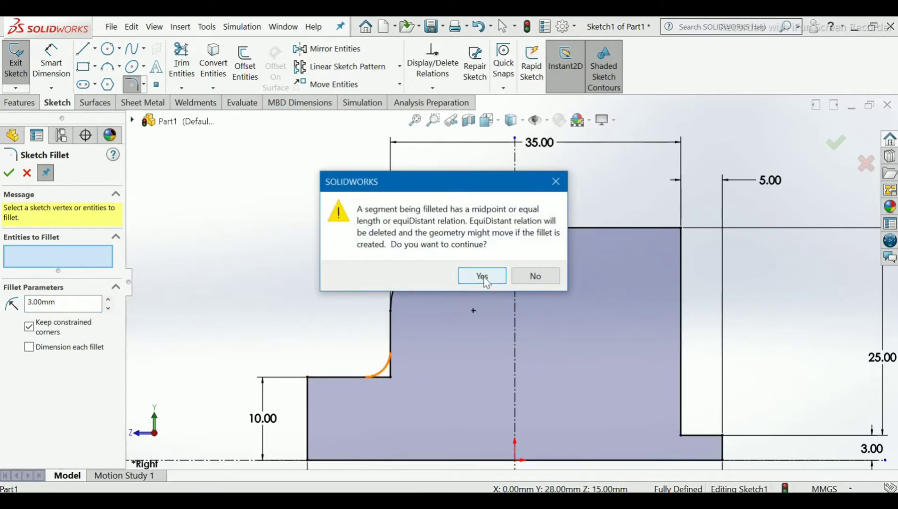
pyautogui.click(483, 277)
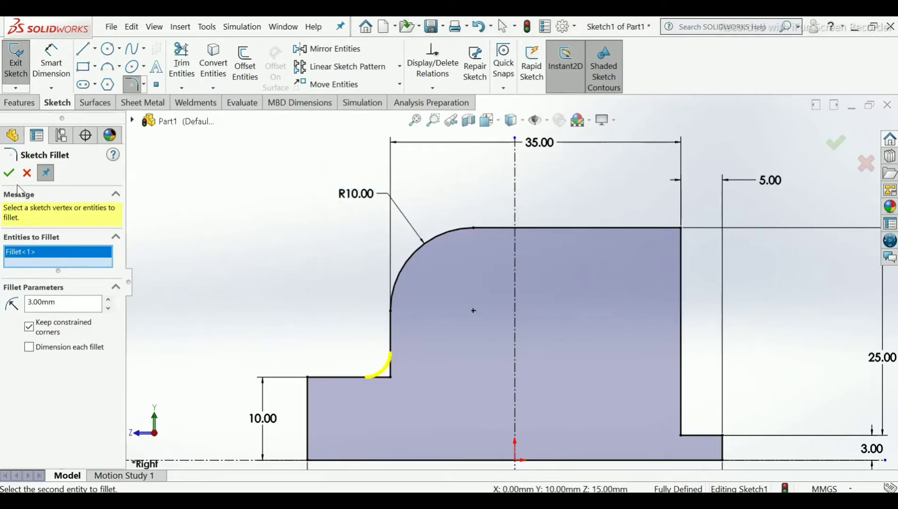
pyautogui.click(9, 173)
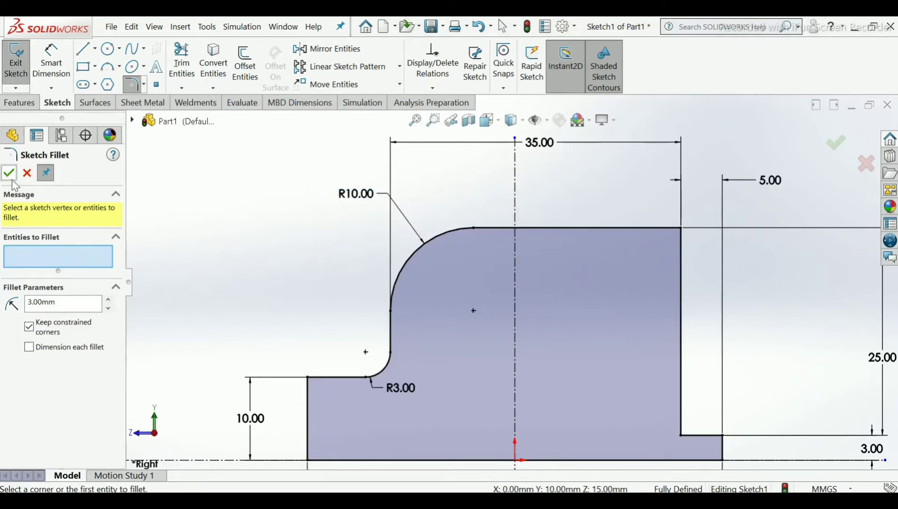
pyautogui.click(9, 173)
pyautogui.press('f')
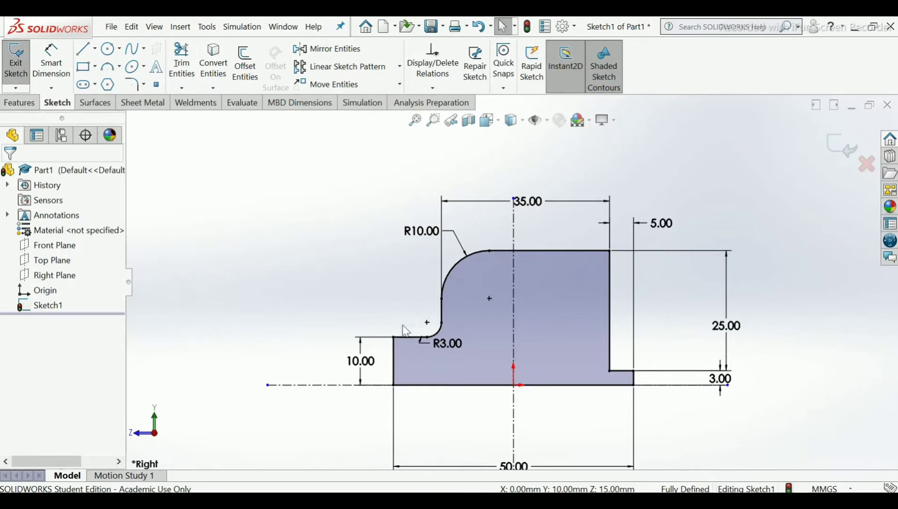
# Step: Finish the side profile sketch and return to part modelling
pyautogui.moveTo(402, 326)
pyautogui.mouseDown(button='middle')
pyautogui.moveTo(395, 354)
pyautogui.moveTo(413, 345)
pyautogui.mouseUp(button='middle')
pyautogui.scroll(-2, 496, 305)
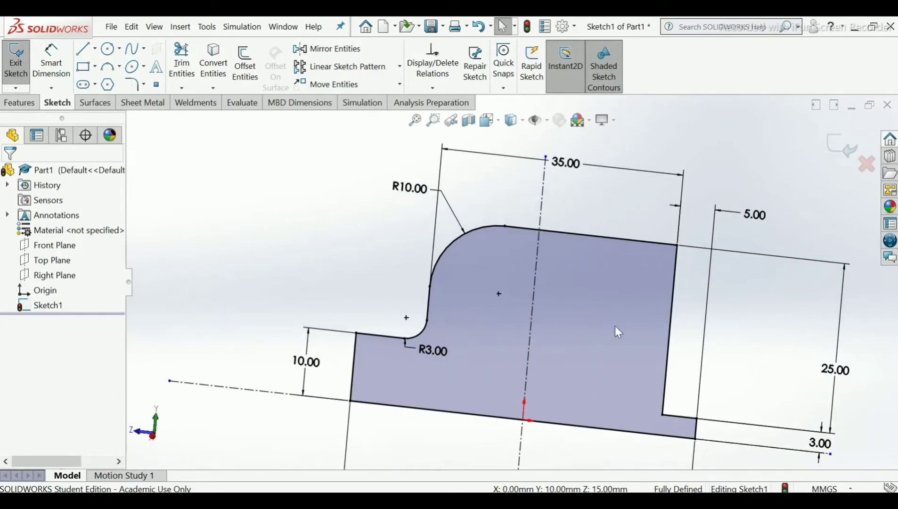
pyautogui.scroll(3, 549, 393)
pyautogui.scroll(-2, 561, 310)
pyautogui.scroll(1, 563, 316)
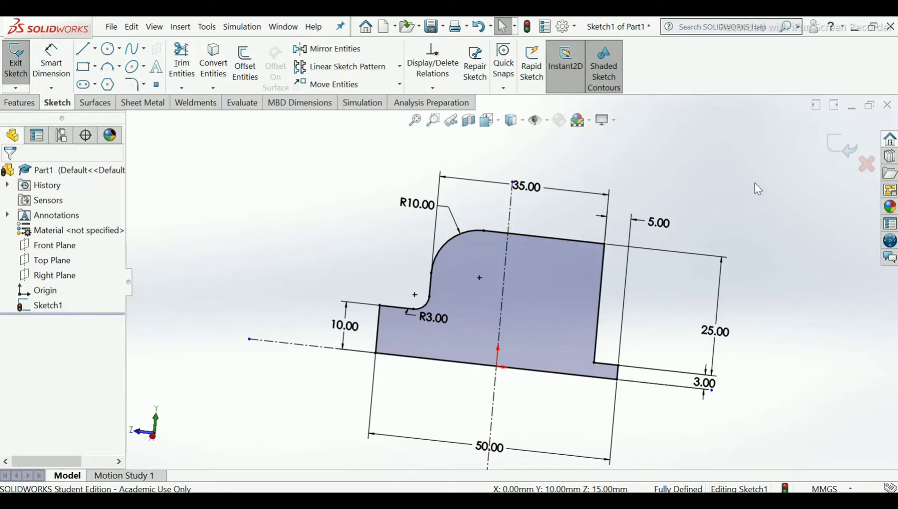
pyautogui.click(849, 151)
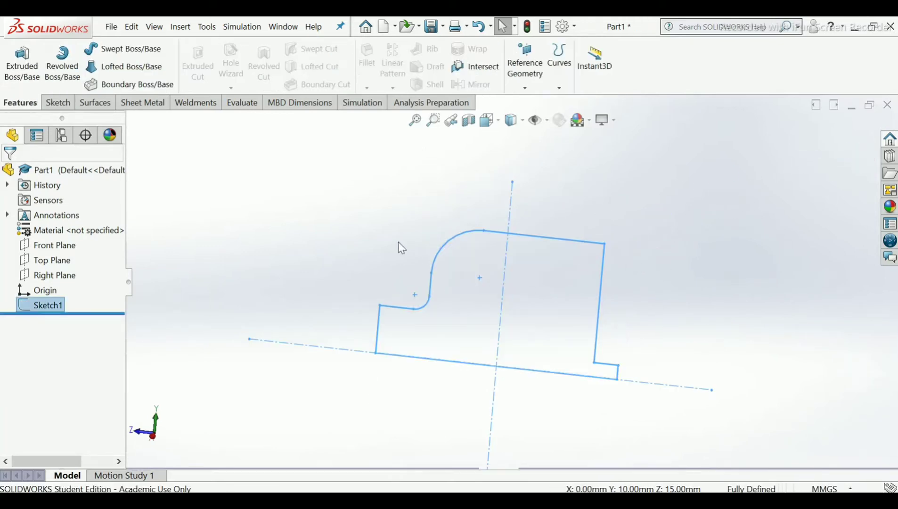
# Step: Extrude the side profile 100 mm as a boss using the Mid Plane end condition
pyautogui.click(34, 83)
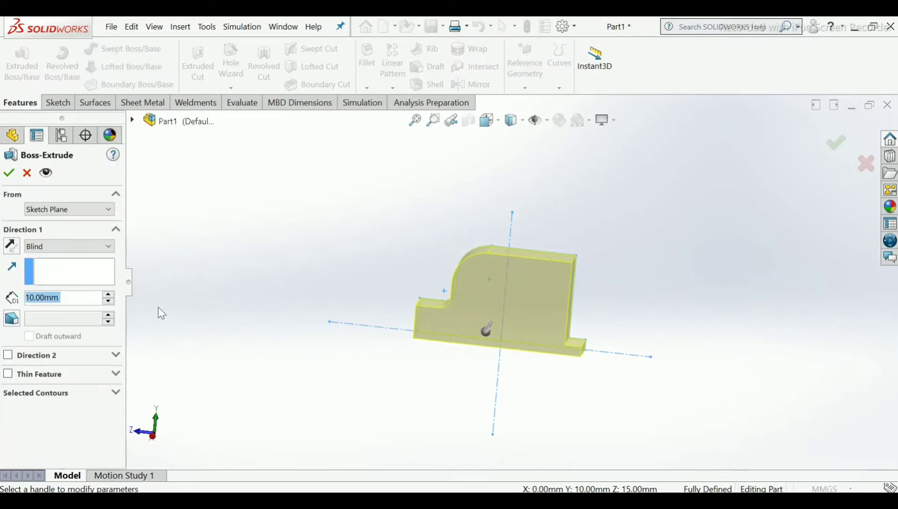
pyautogui.click(49, 246)
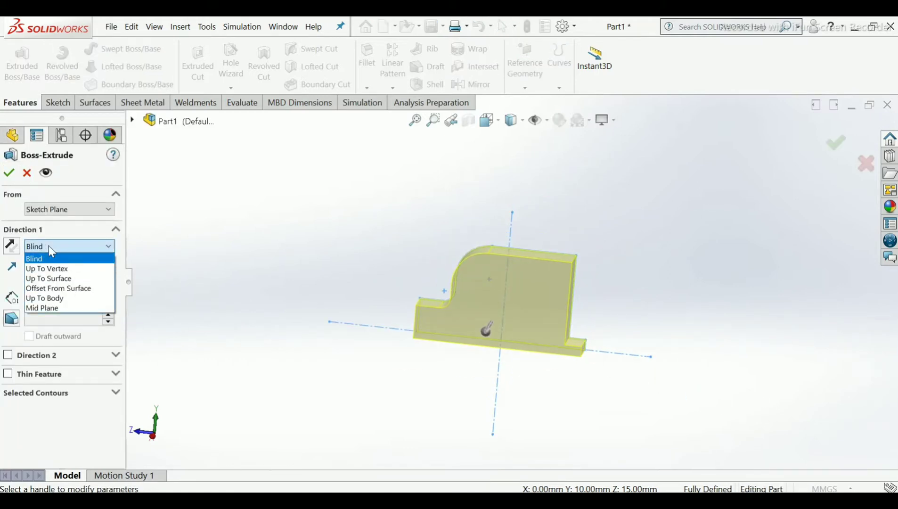
pyautogui.click(45, 308)
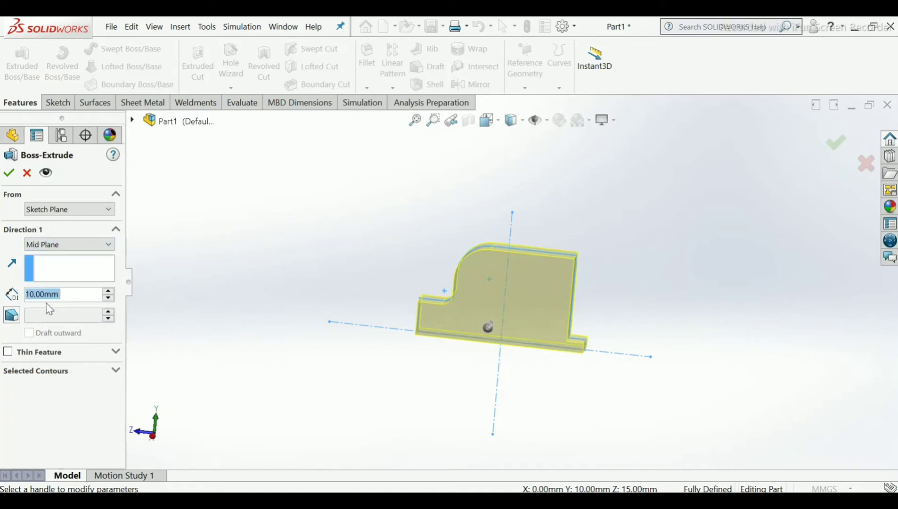
pyautogui.write('100')
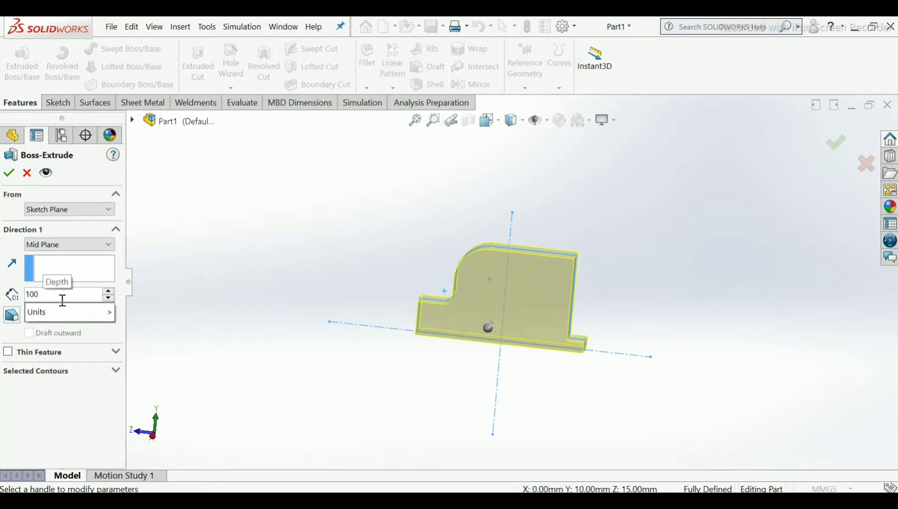
pyautogui.press('Return')
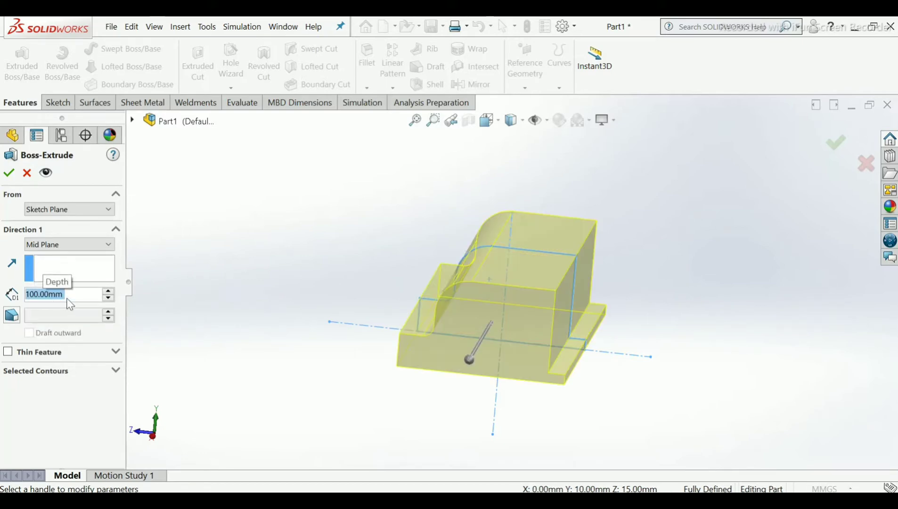
pyautogui.moveTo(522, 297); pyautogui.dragTo(492, 331, button='middle')
pyautogui.scroll(-1, 531, 314)
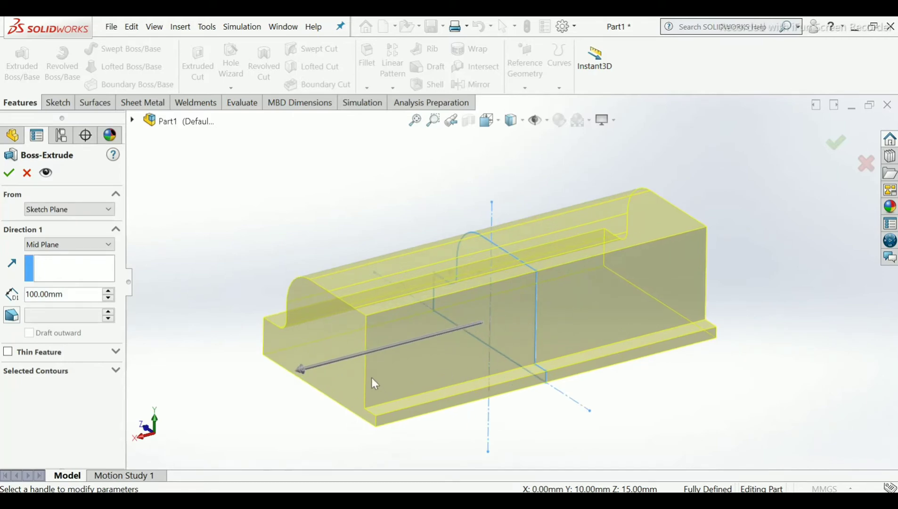
pyautogui.click(8, 174)
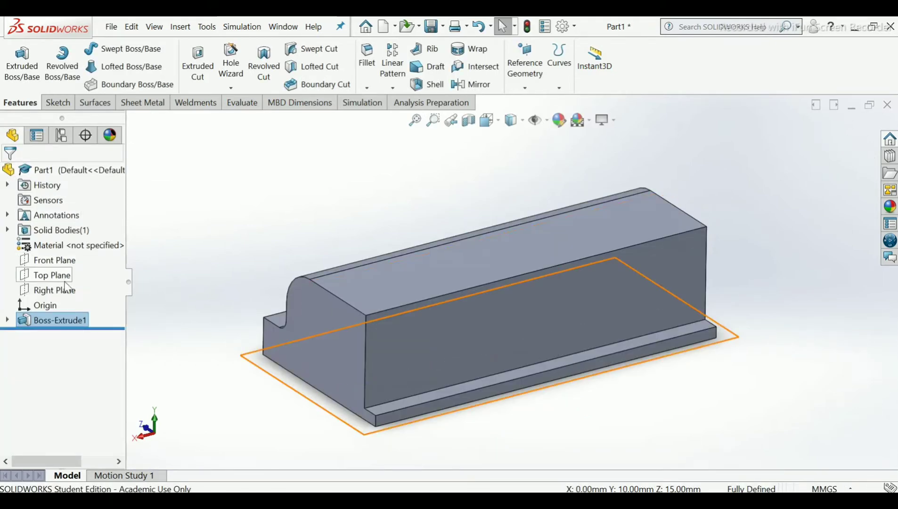
pyautogui.click(251, 174)
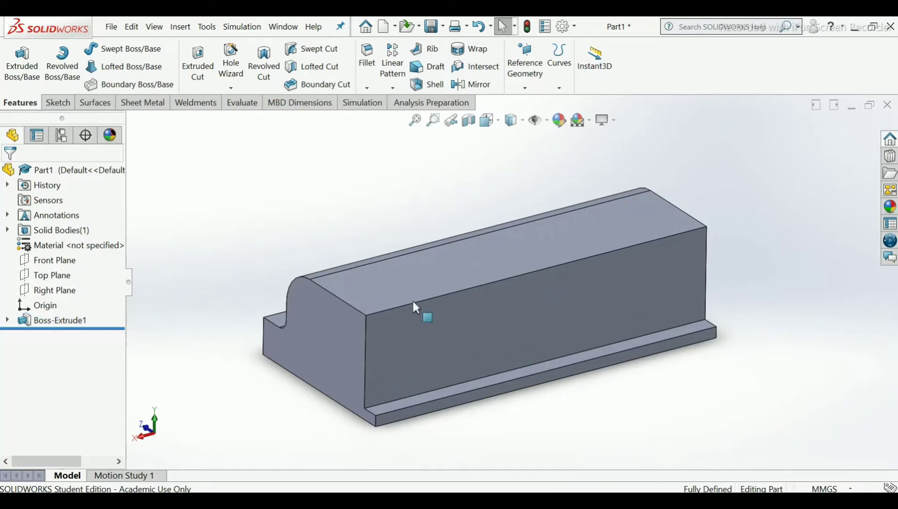
# Step: Start a sketch on the tall vertical face above the 3 mm high step and view it face-on
pyautogui.click(509, 341)
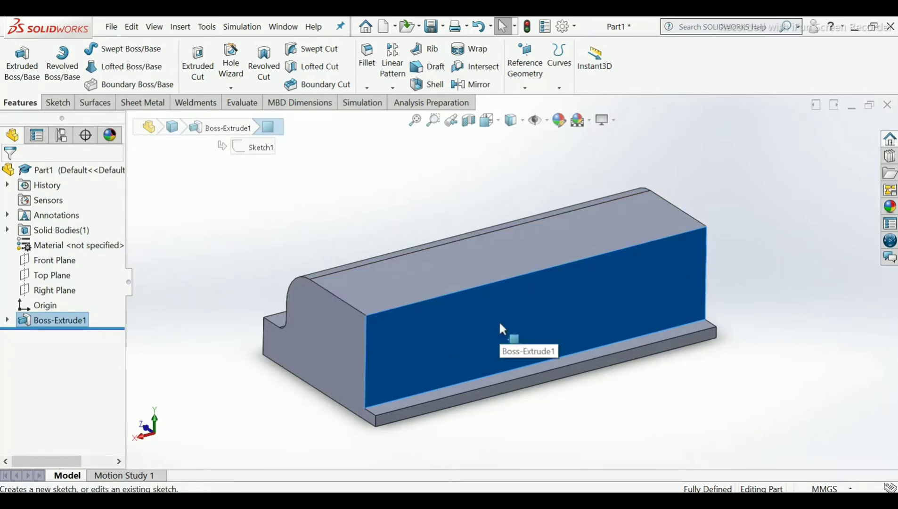
pyautogui.click(518, 318)
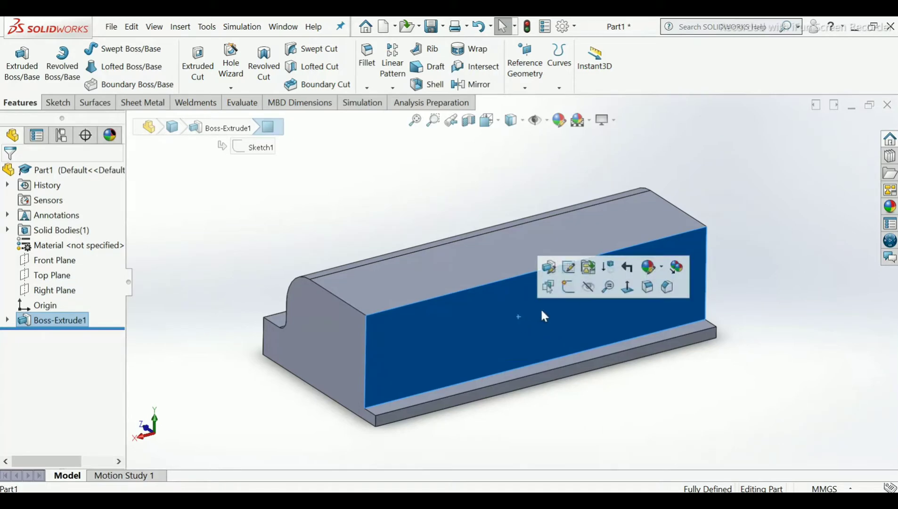
pyautogui.click(567, 287)
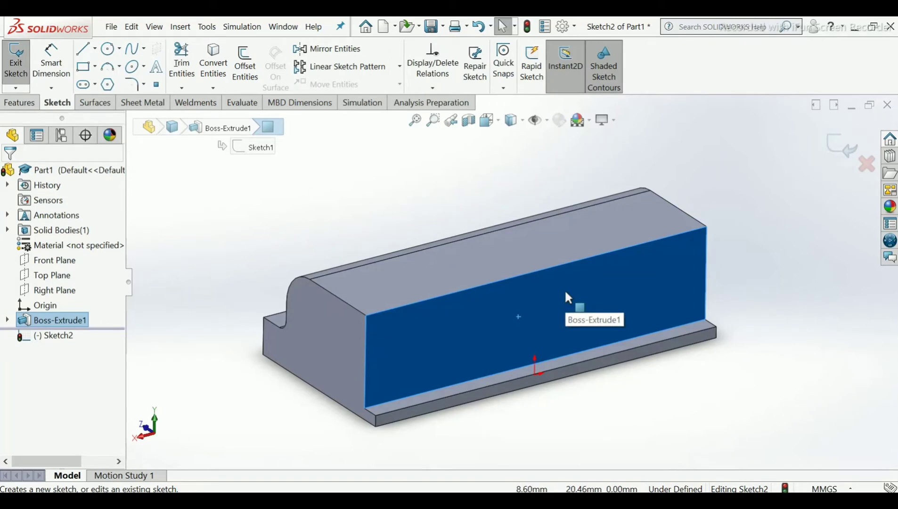
pyautogui.hotkey('ctrl', '8')
pyautogui.click(516, 184)
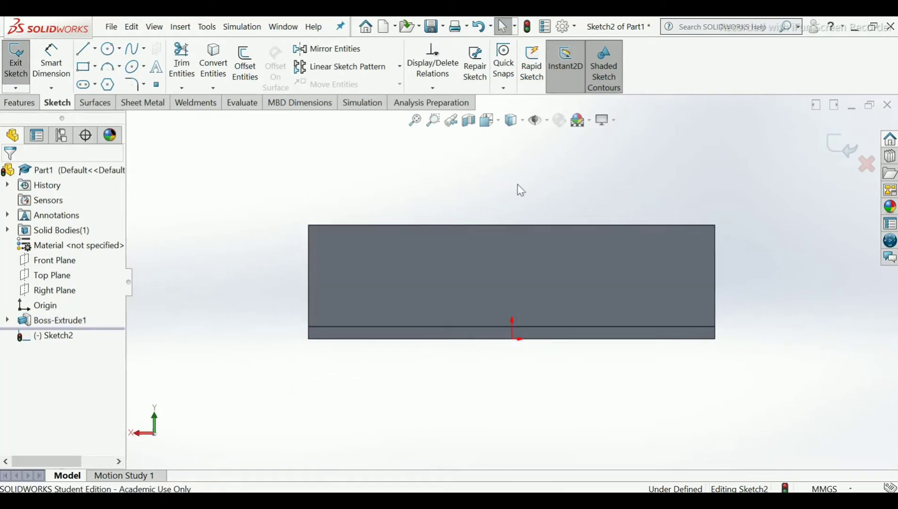
# Step: Draw a vertical centerline from the midpoint of the face's top edge through the origin to just below the body
pyautogui.click(94, 51)
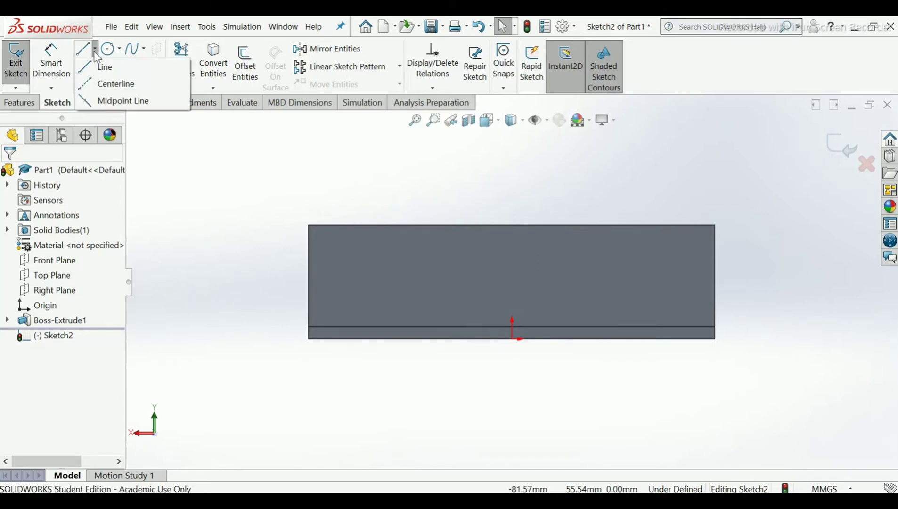
pyautogui.click(99, 85)
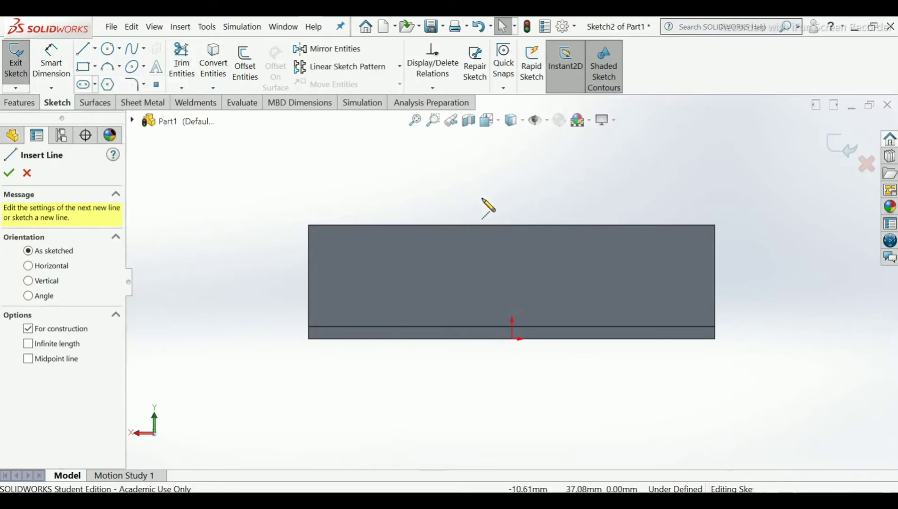
pyautogui.click(511, 225)
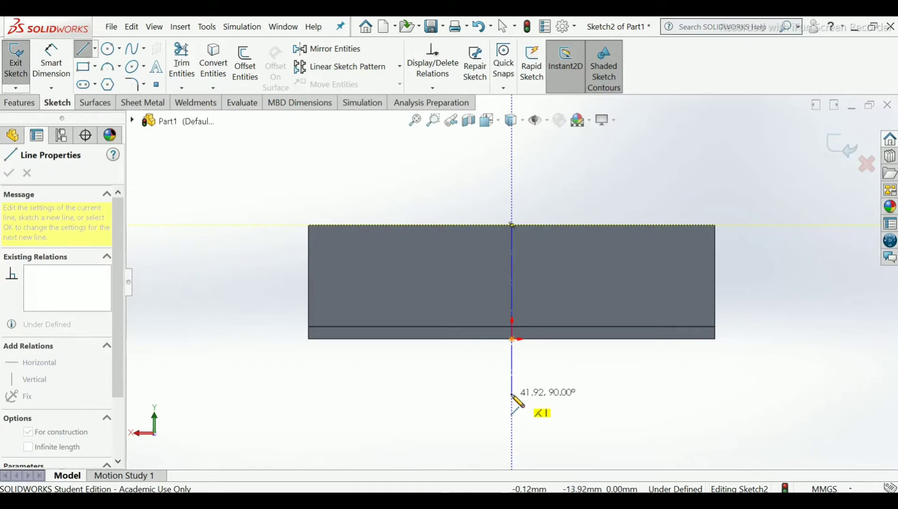
pyautogui.click(512, 366)
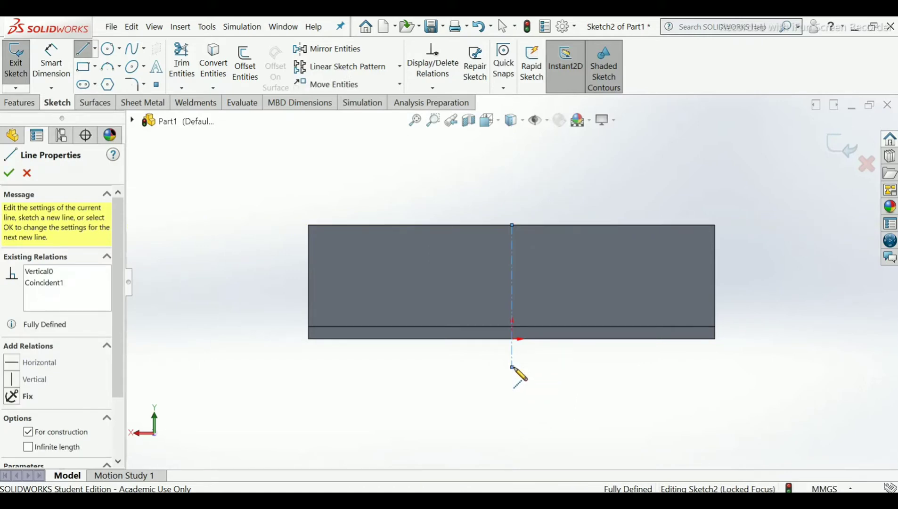
pyautogui.rightClick(514, 367)
pyautogui.click(530, 356)
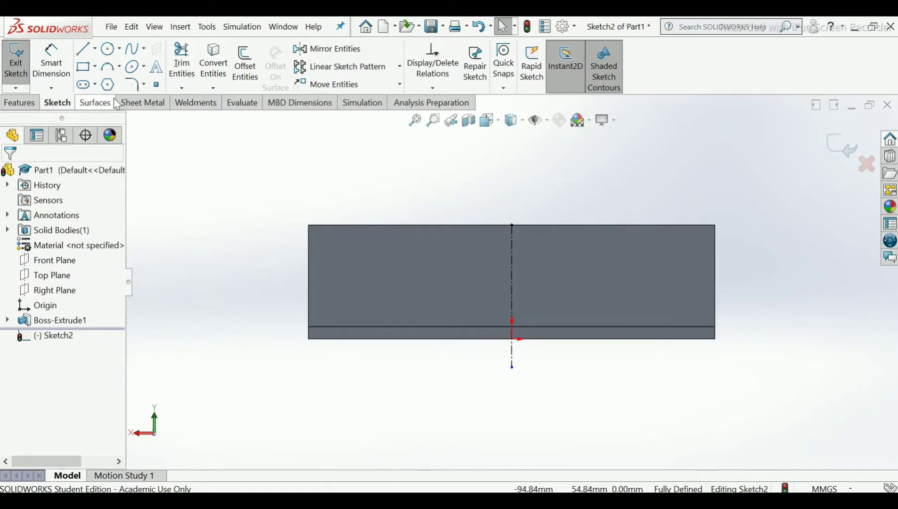
# Step: Place two sketch points about 18 mm above the body's bottom edge, about 28 mm and 37 mm from the centerline on opposite sides
pyautogui.click(157, 87)
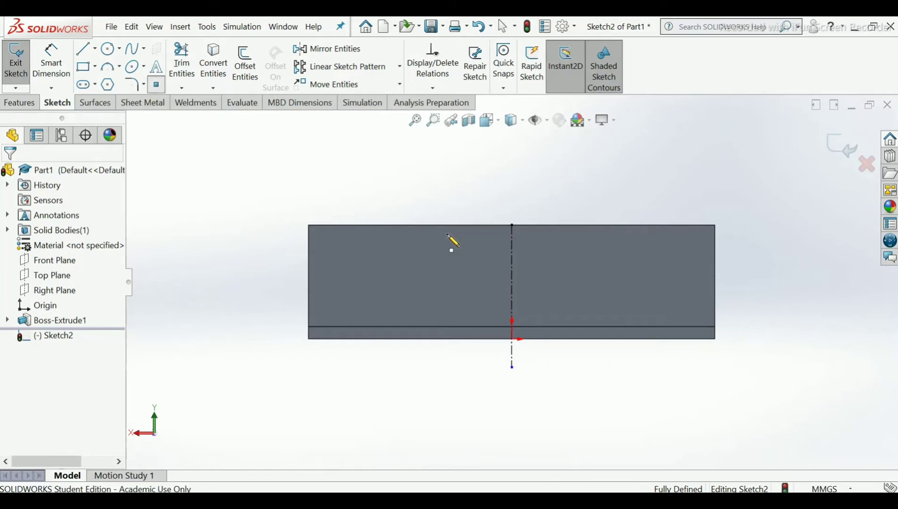
pyautogui.click(397, 264)
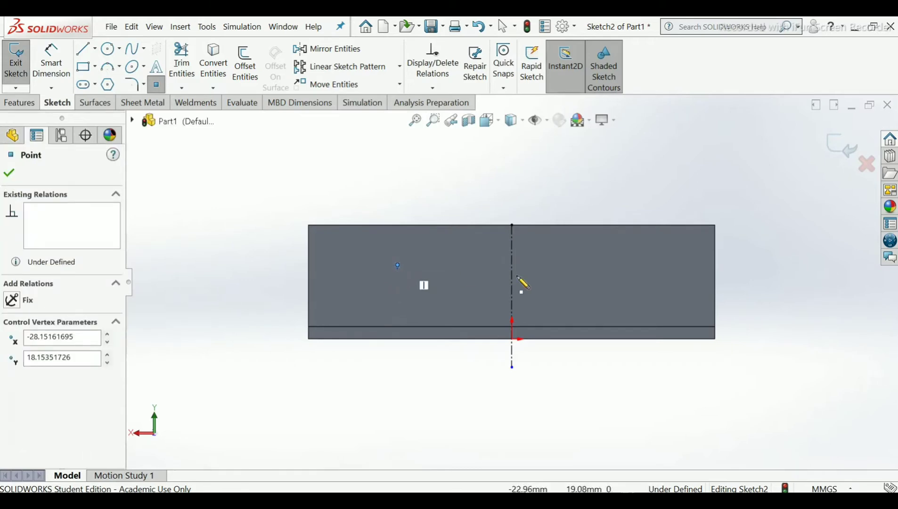
pyautogui.click(662, 264)
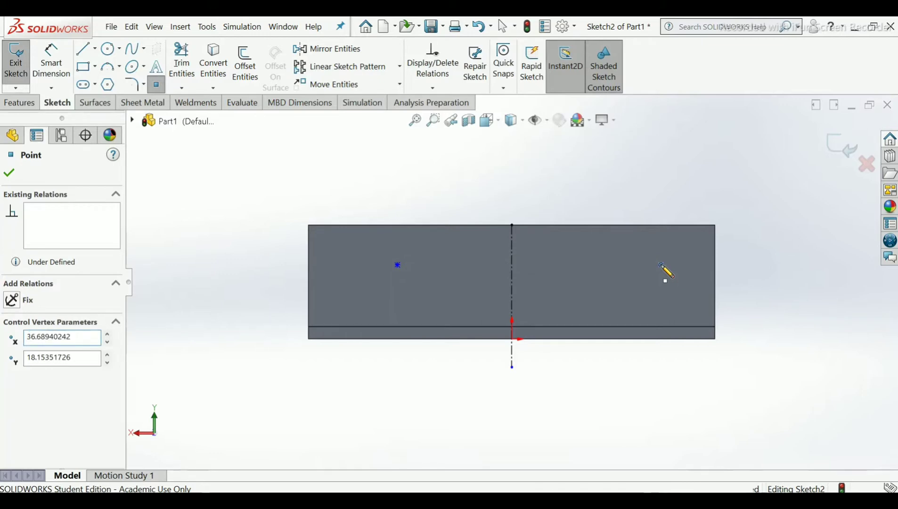
pyautogui.rightClick(661, 265)
pyautogui.click(671, 274)
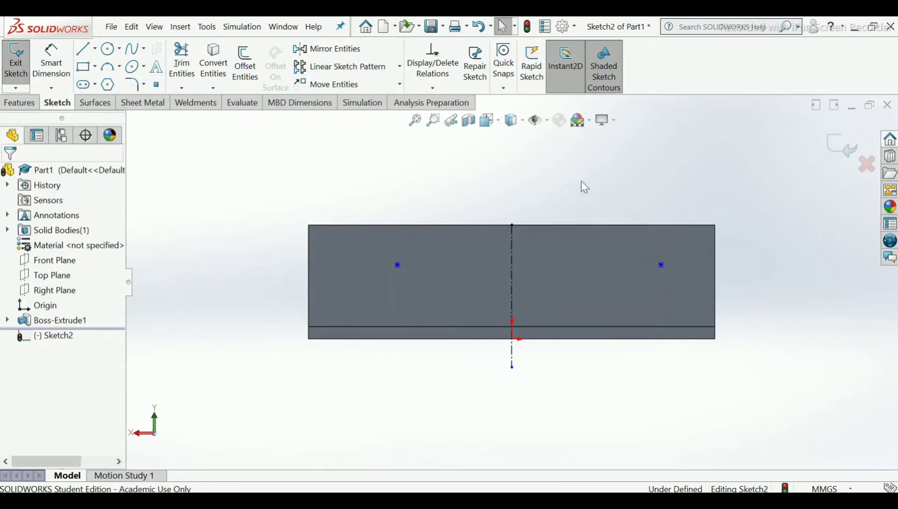
# Step: Dimension the horizontal distance between the two sketch points and set it to 60 mm
pyautogui.click(52, 71)
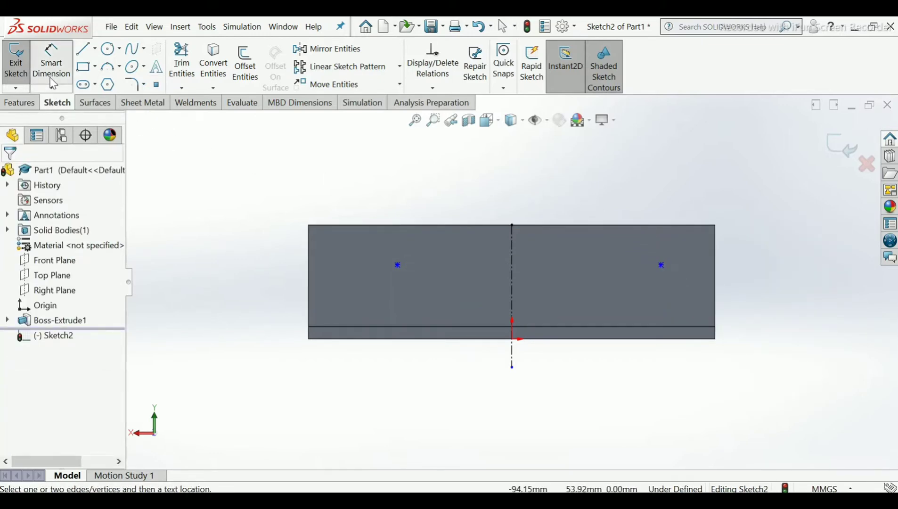
pyautogui.click(398, 264)
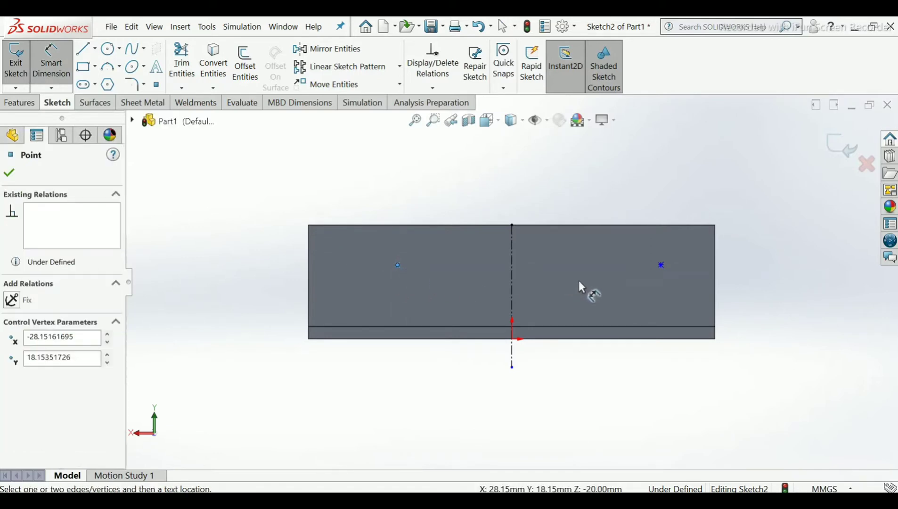
pyautogui.click(660, 264)
pyautogui.click(521, 179)
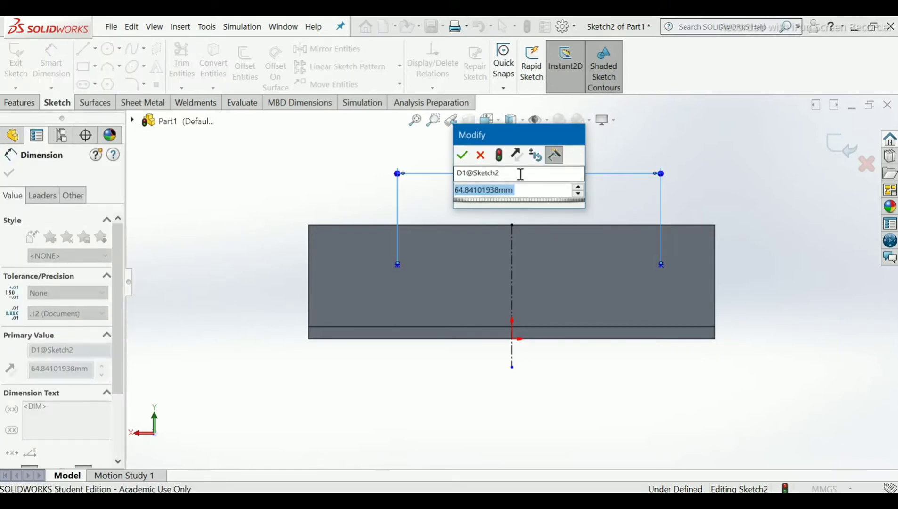
pyautogui.write('60')
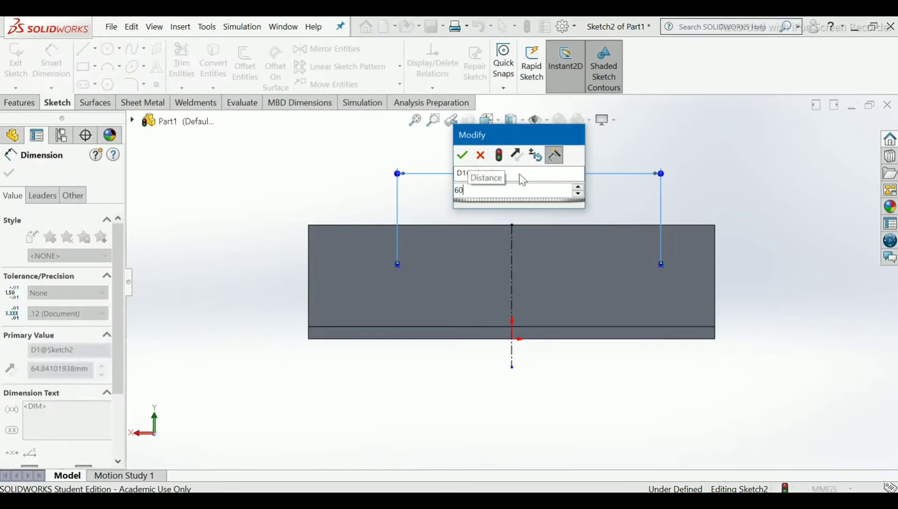
pyautogui.press('Return')
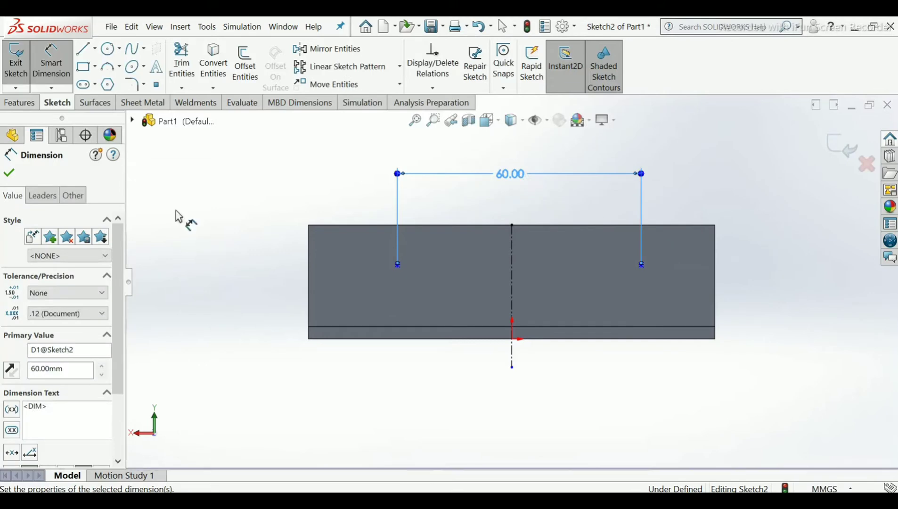
pyautogui.click(11, 174)
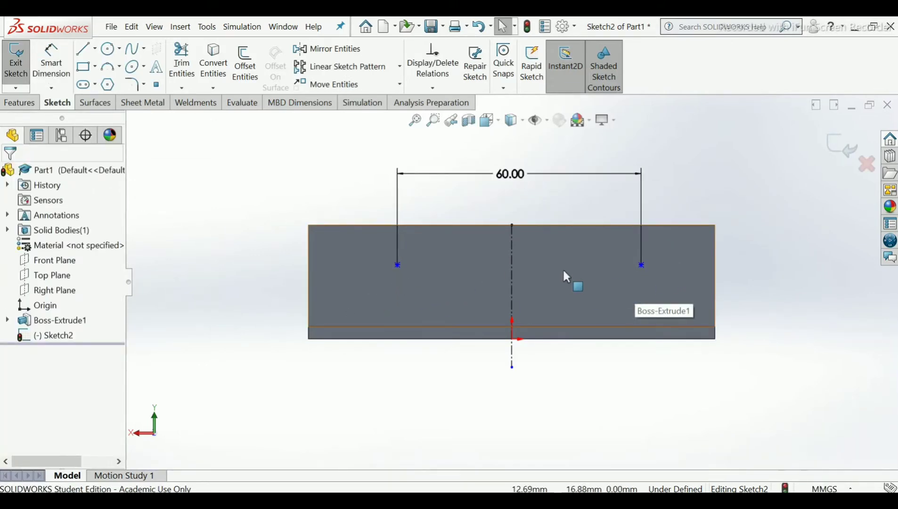
# Step: Add a Horizontal relation between the two sketch points
pyautogui.click(433, 88)
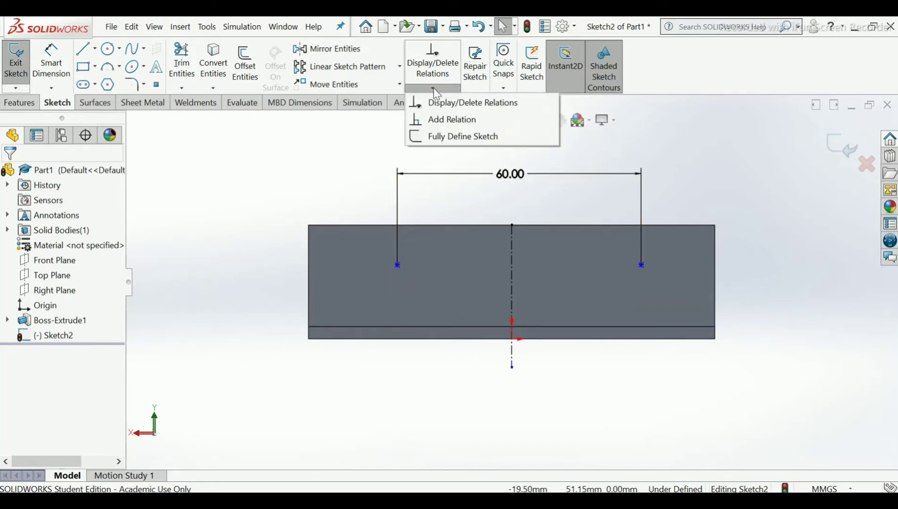
pyautogui.click(445, 120)
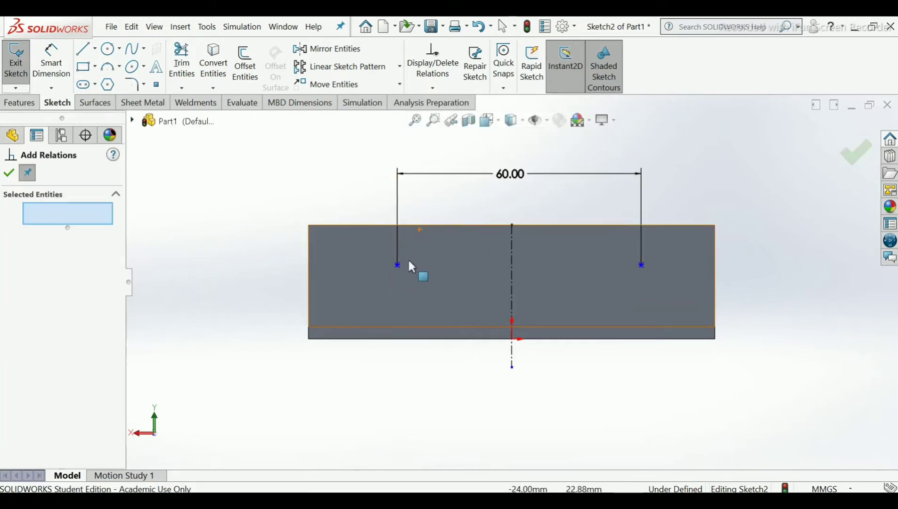
pyautogui.click(398, 266)
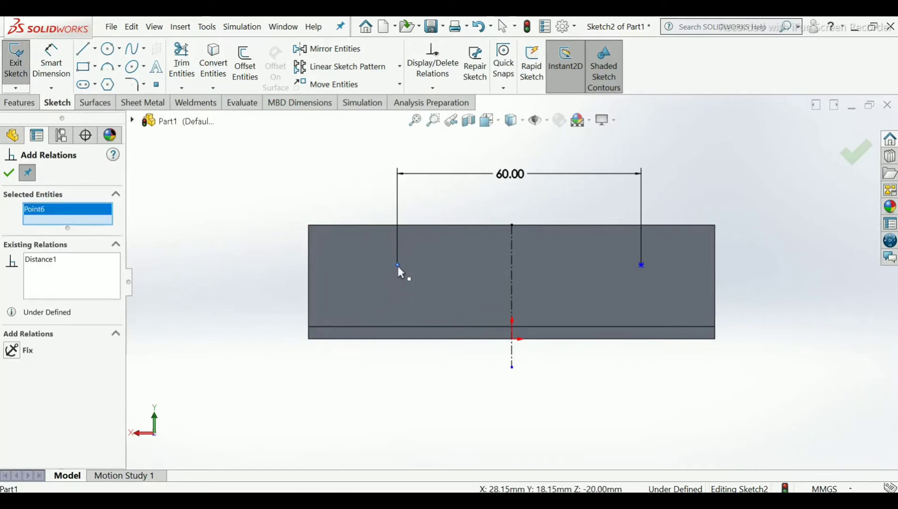
pyautogui.click(641, 265)
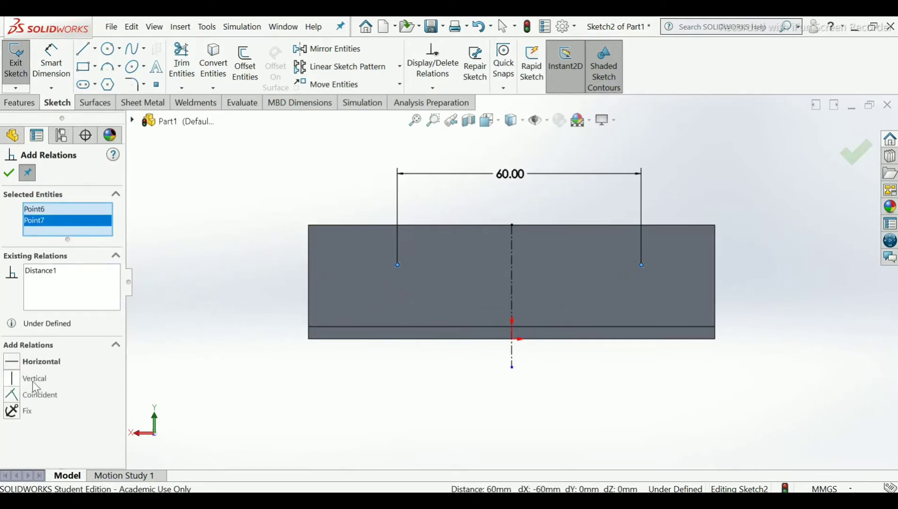
pyautogui.click(12, 364)
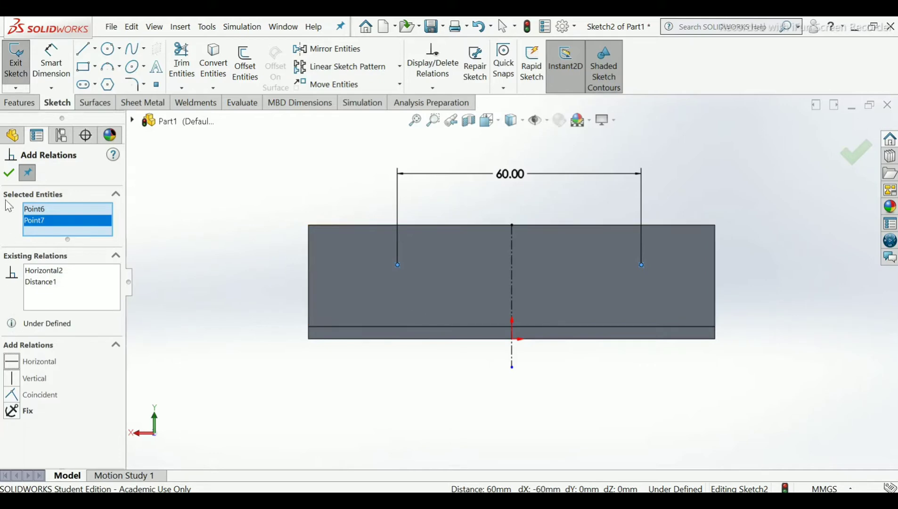
pyautogui.click(8, 173)
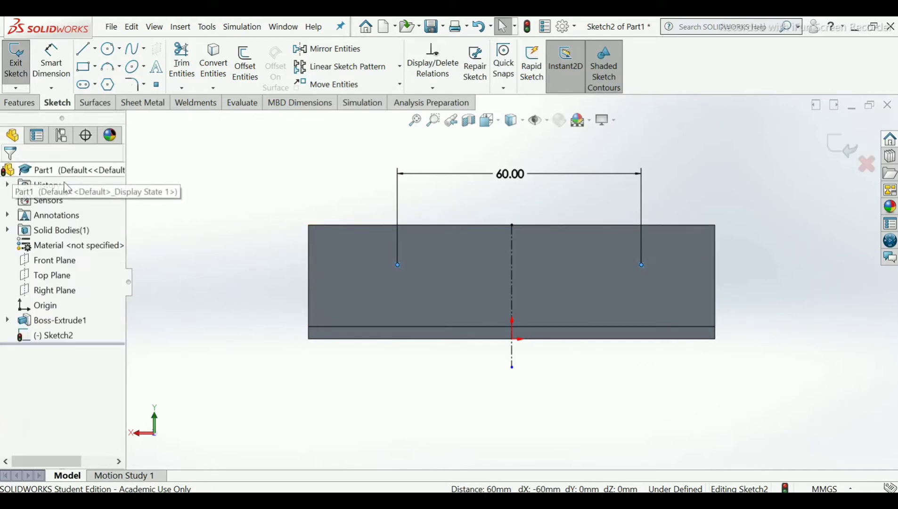
# Step: Make the two sketch points symmetric about the vertical centerline with a Symmetric relation
pyautogui.click(442, 91)
pyautogui.click(436, 119)
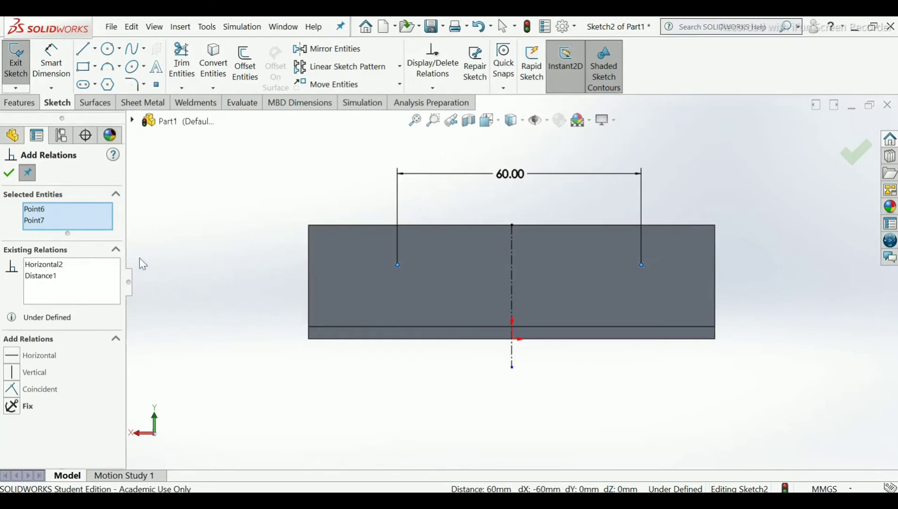
pyautogui.rightClick(42, 217)
pyautogui.click(82, 221)
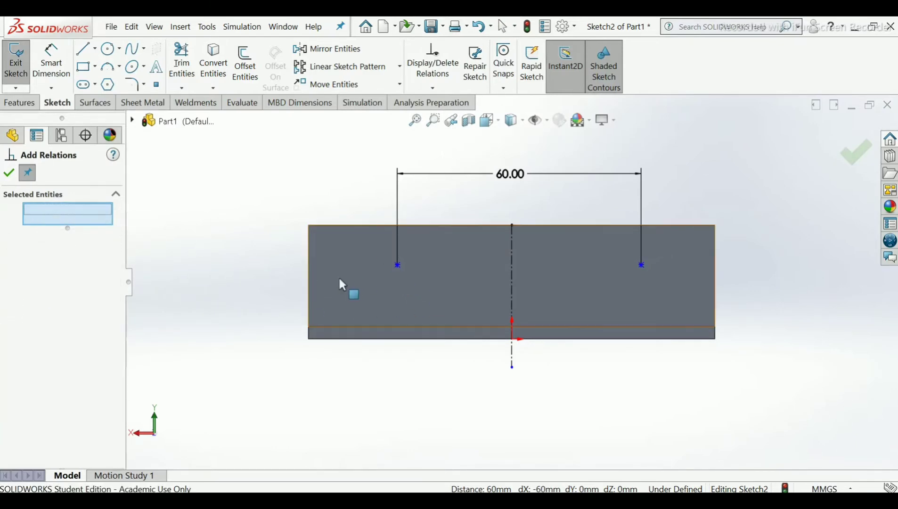
pyautogui.click(398, 265)
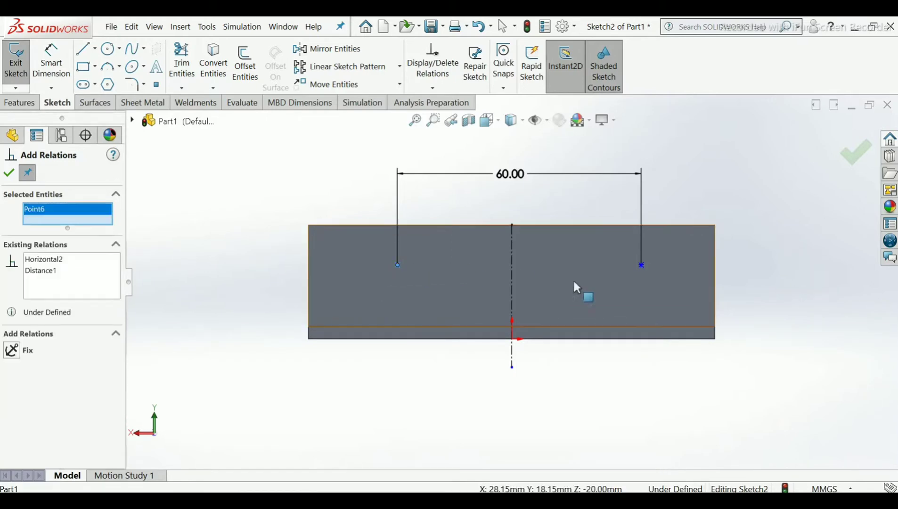
pyautogui.click(641, 265)
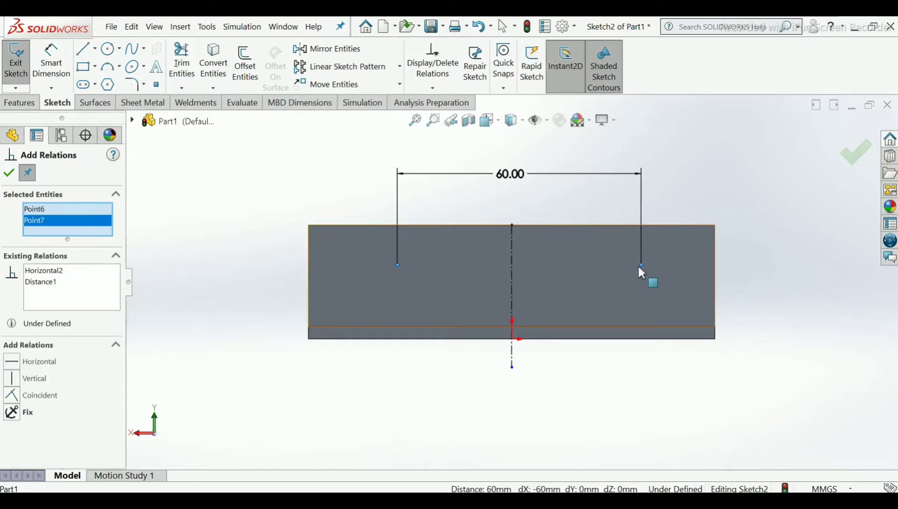
pyautogui.click(512, 292)
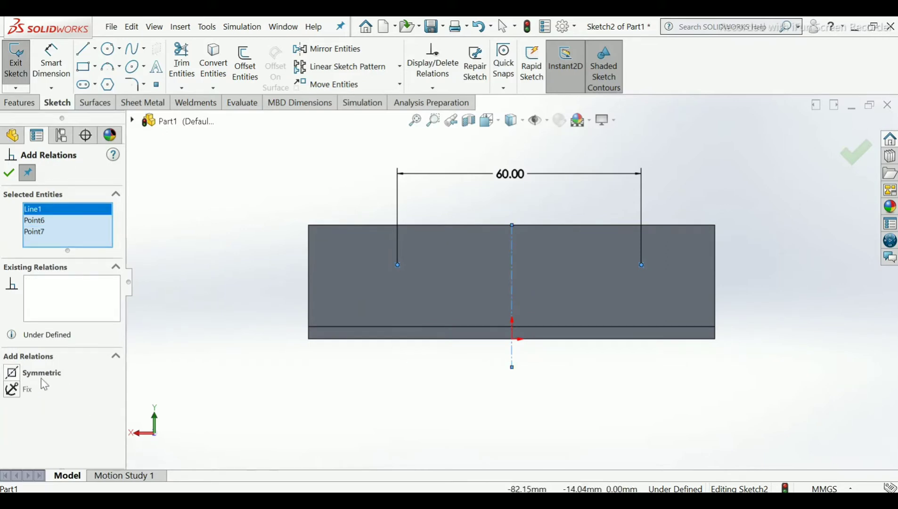
pyautogui.click(12, 373)
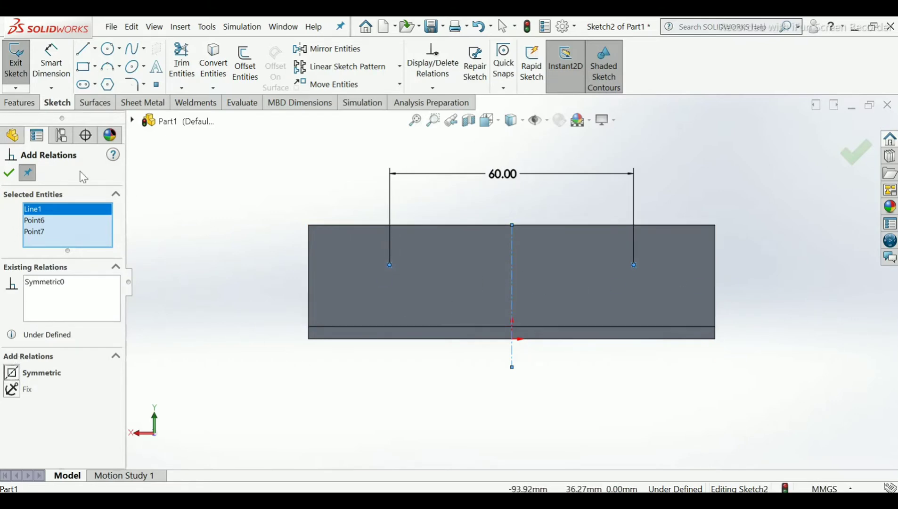
pyautogui.click(9, 173)
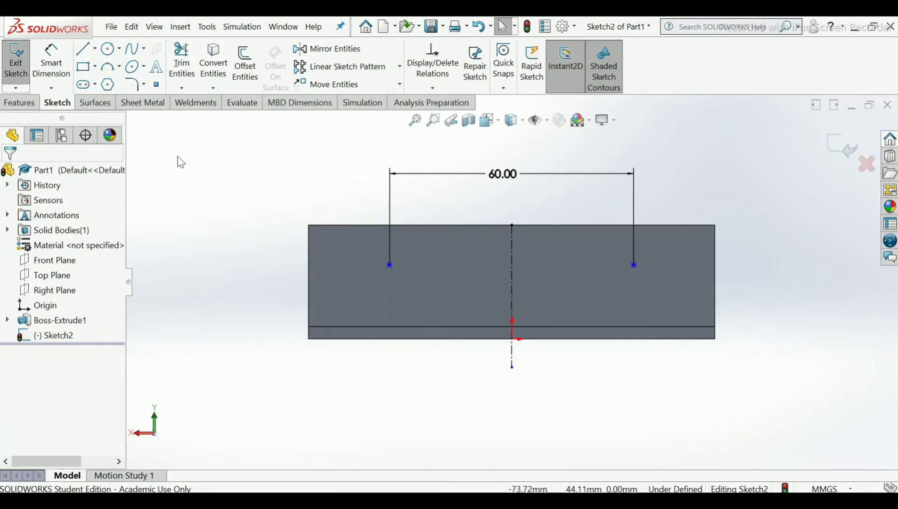
# Step: Dimension one sketch point's height above the body's bottom edge as 15.5 mm and finish the sketch
pyautogui.click(60, 84)
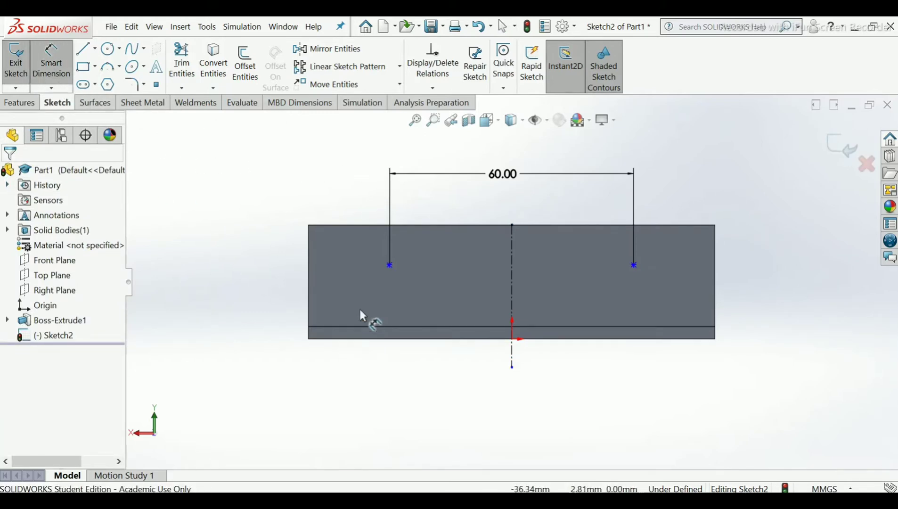
pyautogui.click(389, 265)
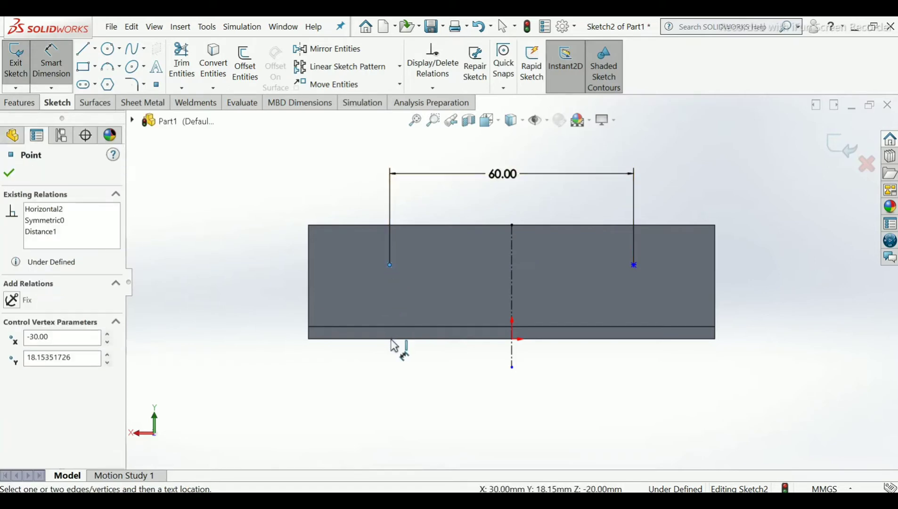
pyautogui.click(394, 338)
pyautogui.click(251, 305)
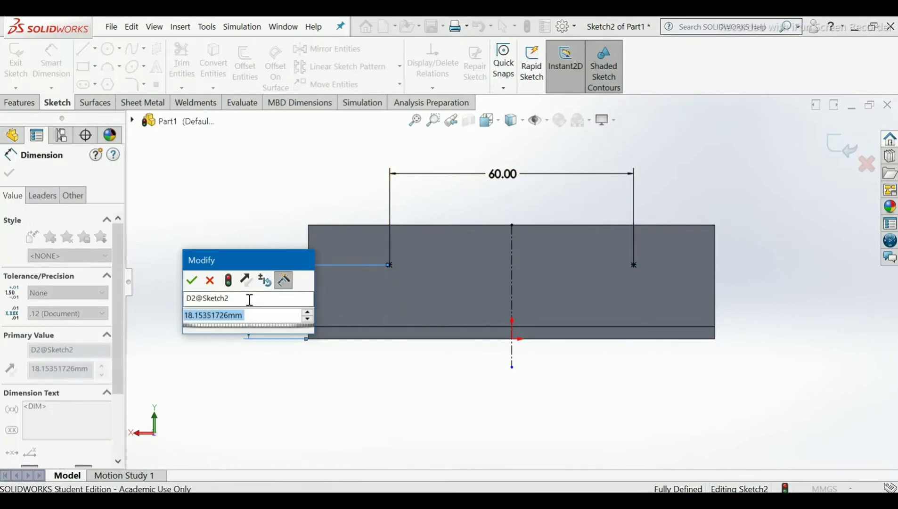
pyautogui.click(210, 280)
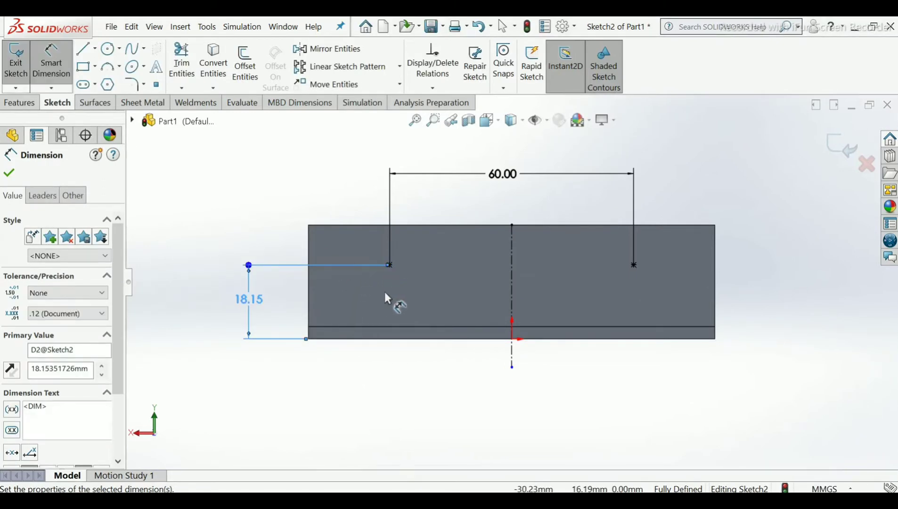
pyautogui.doubleClick(250, 300)
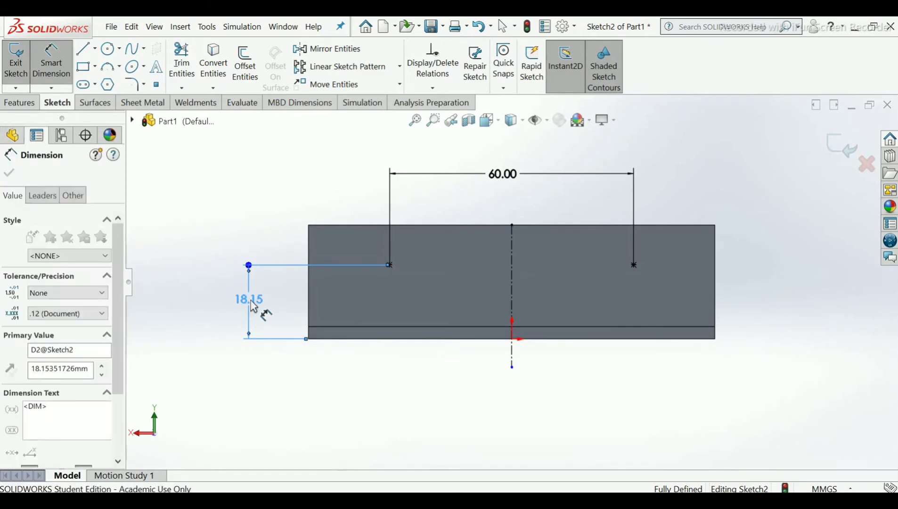
pyautogui.write('1')
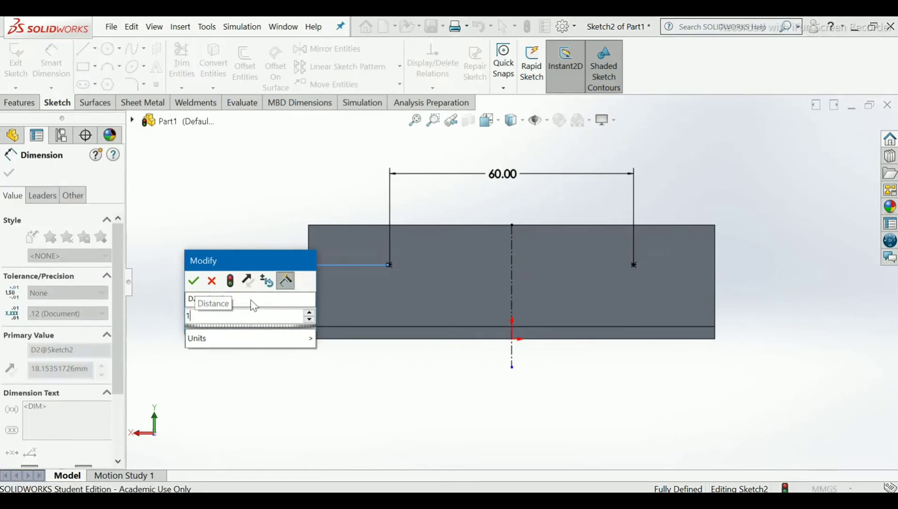
pyautogui.write('5.5')
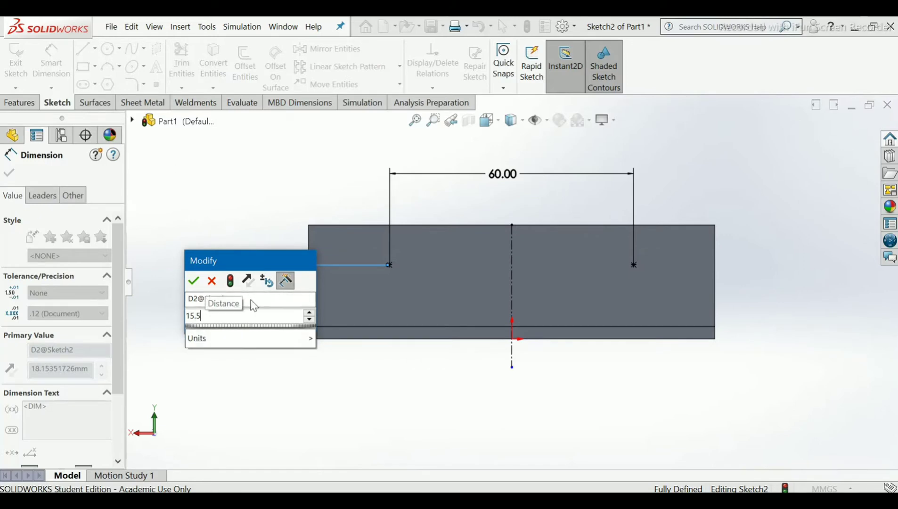
pyautogui.press('Return')
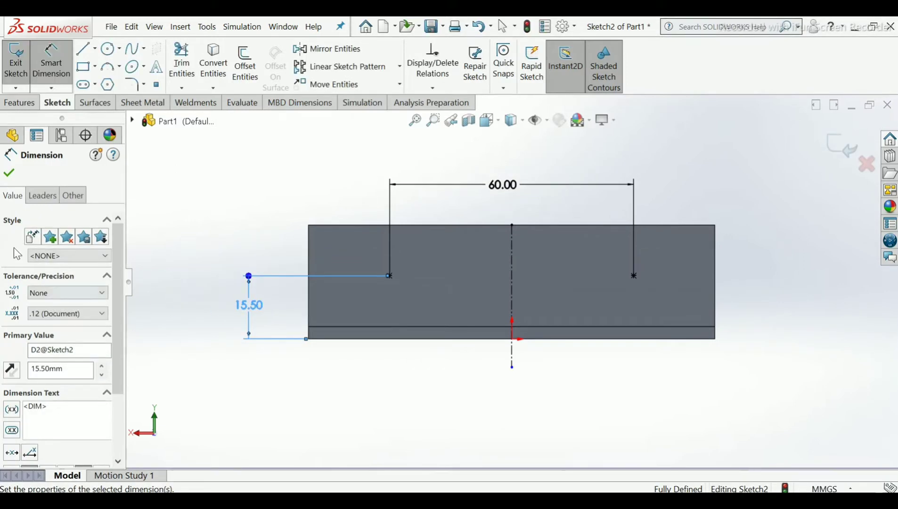
pyautogui.click(8, 173)
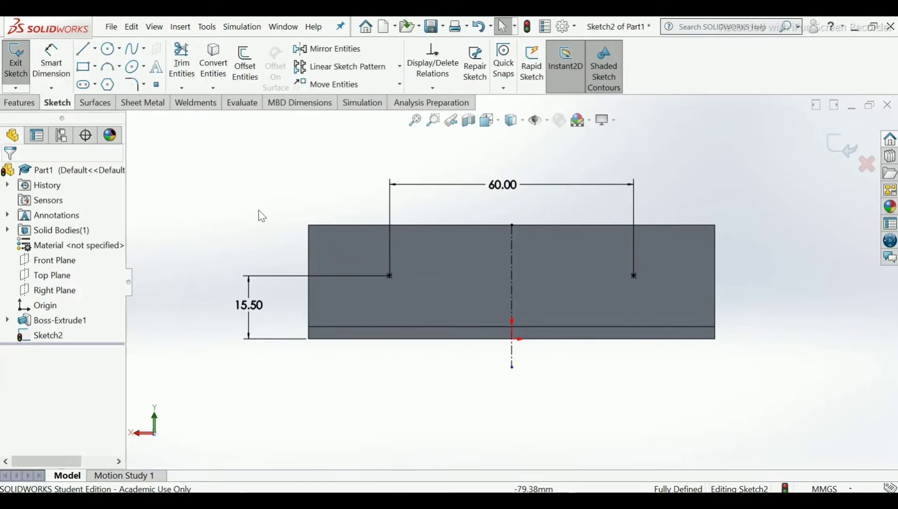
pyautogui.click(841, 145)
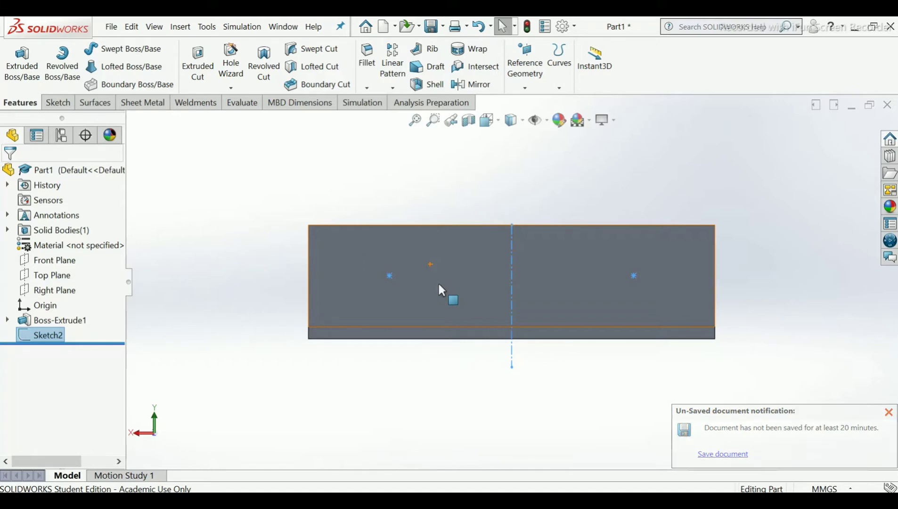
# Step: Start a Hole Wizard hole on the jaw using the Legacy Hole category and the C-Bored Drilled type
pyautogui.click(242, 88)
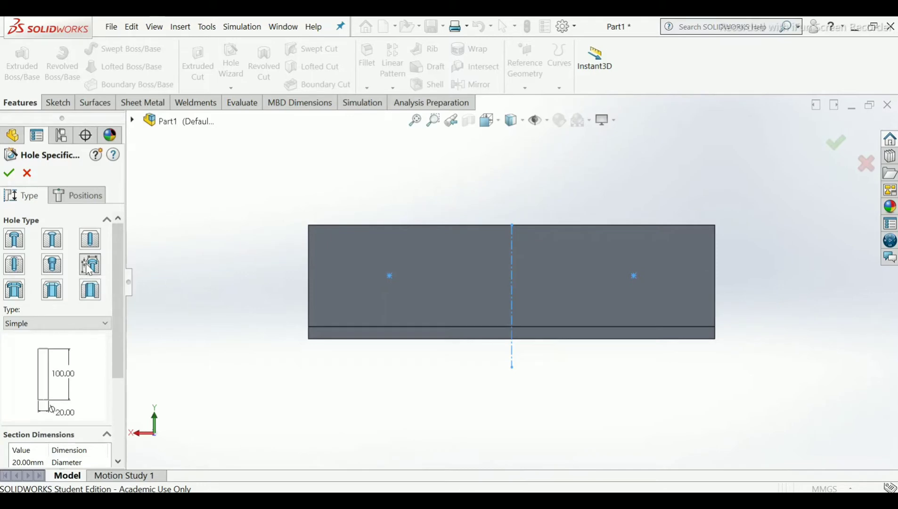
pyautogui.click(88, 324)
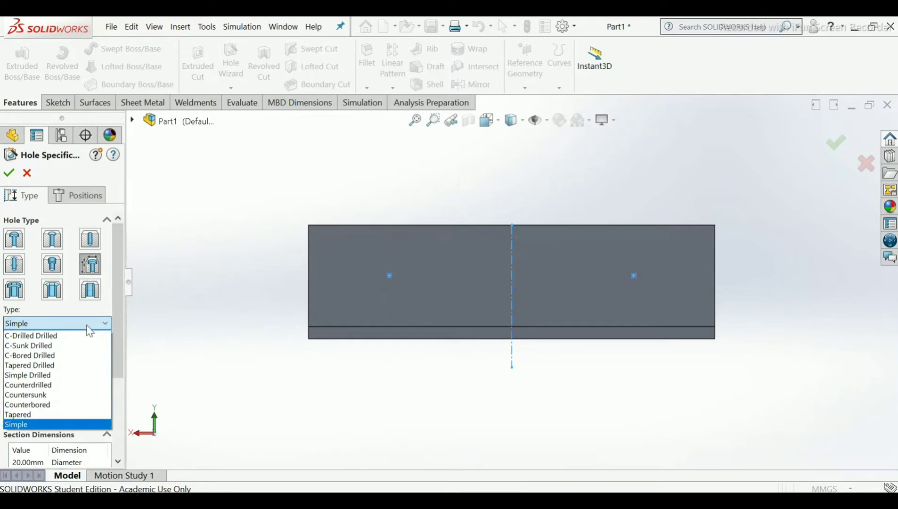
pyautogui.click(89, 325)
pyautogui.click(88, 325)
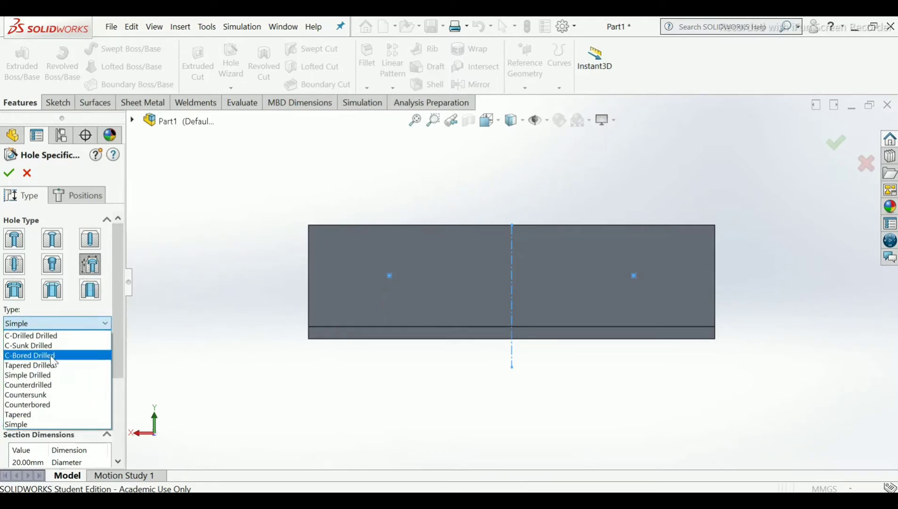
pyautogui.click(53, 361)
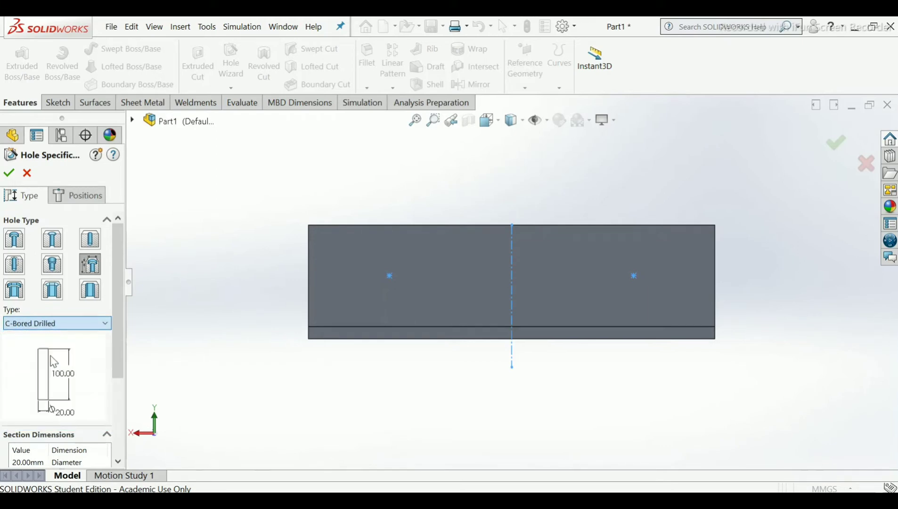
# Step: Set the counterbored hole's main diameter to 5 mm in its section dimensions
pyautogui.moveTo(116, 346); pyautogui.dragTo(116, 424)
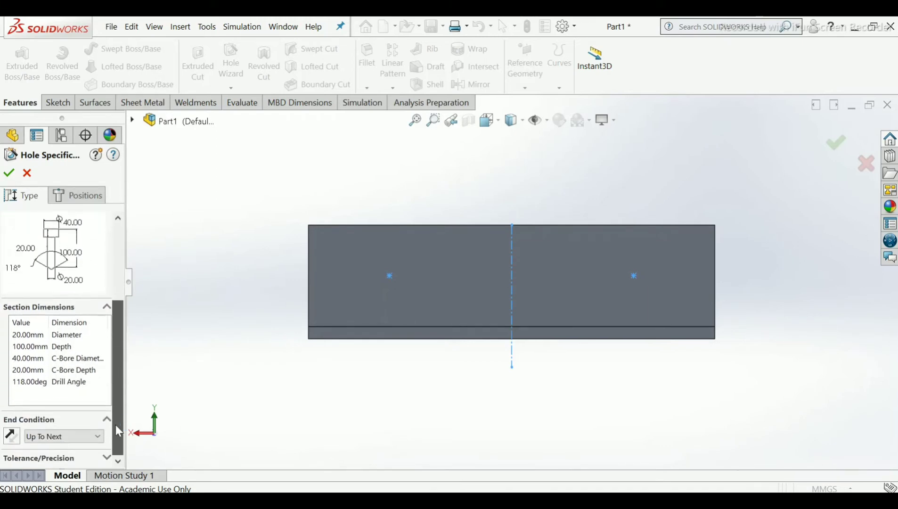
pyautogui.click(26, 335)
pyautogui.click(26, 335)
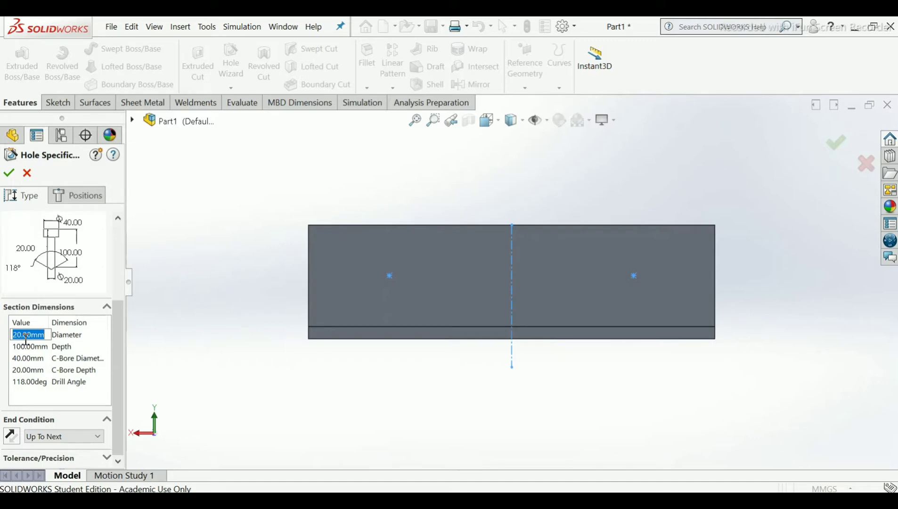
pyautogui.write('5')
pyautogui.press('Return')
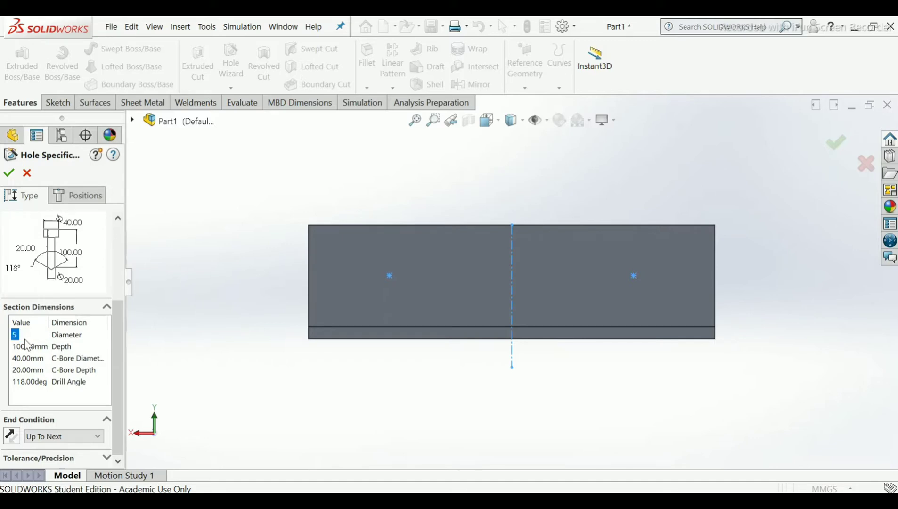
# Step: Try to edit the hole's depth while the end condition is Up To Next
pyautogui.doubleClick(27, 348)
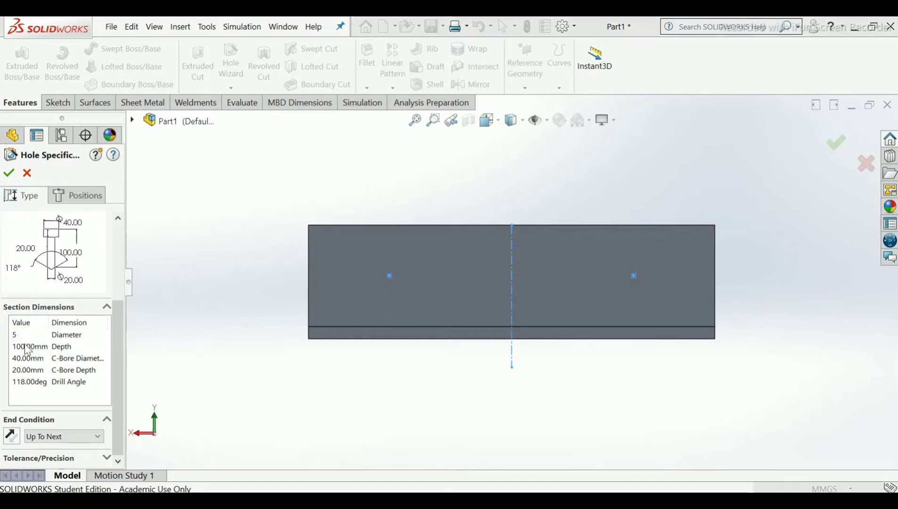
pyautogui.click(536, 265)
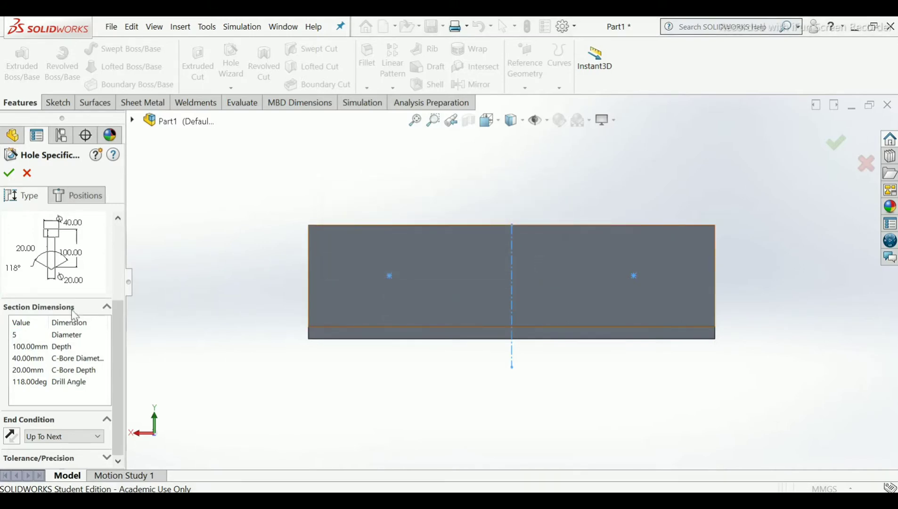
pyautogui.doubleClick(30, 349)
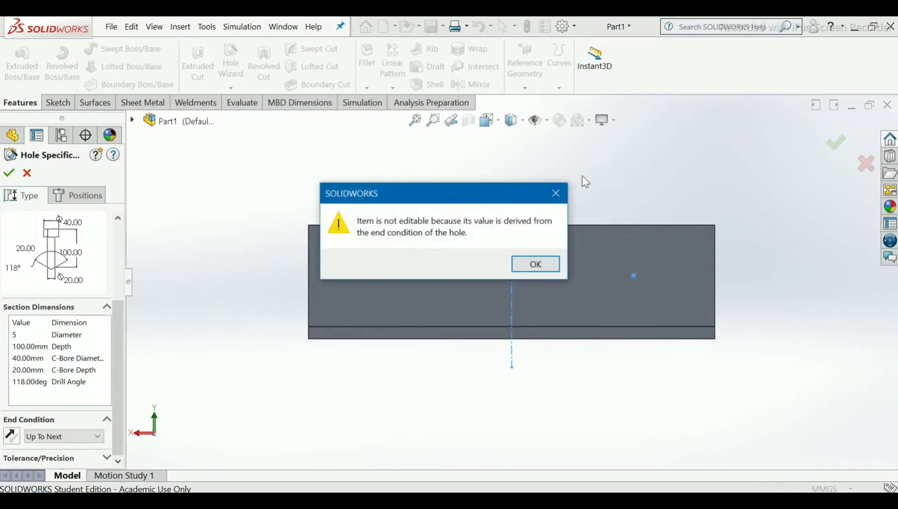
pyautogui.click(556, 194)
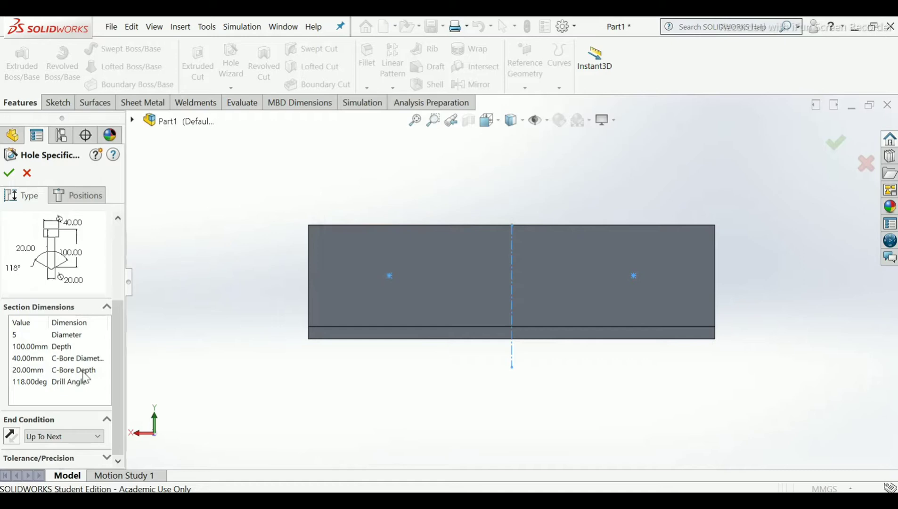
# Step: Set the counterbore diameter to 6 mm and the counterbore depth to 10 mm
pyautogui.doubleClick(18, 358)
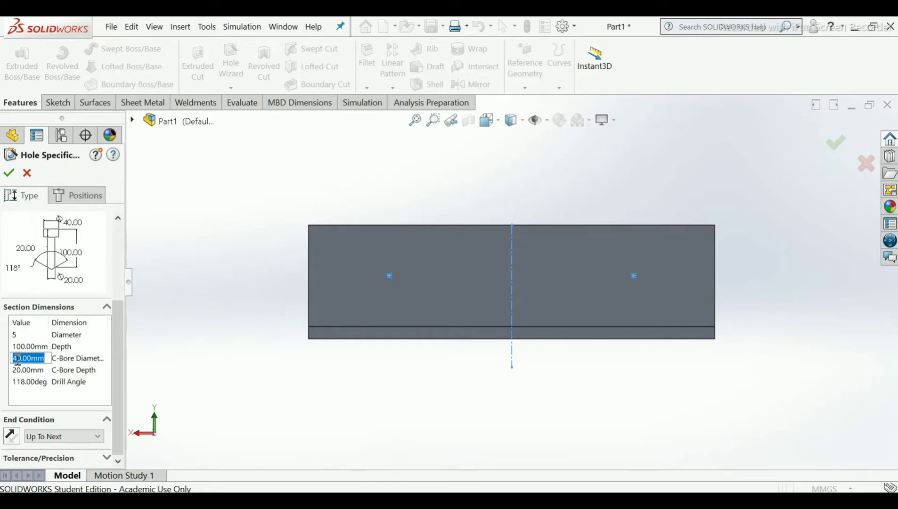
pyautogui.write('6')
pyautogui.press('Return')
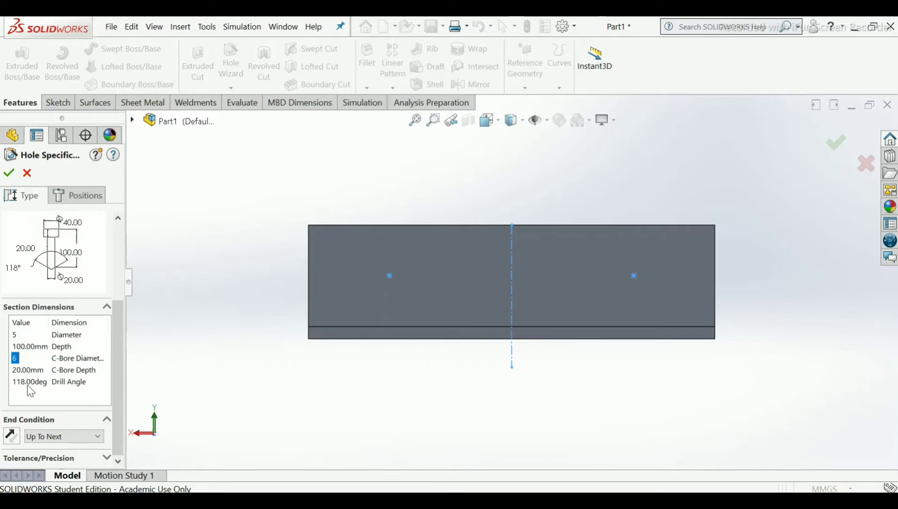
pyautogui.click(27, 370)
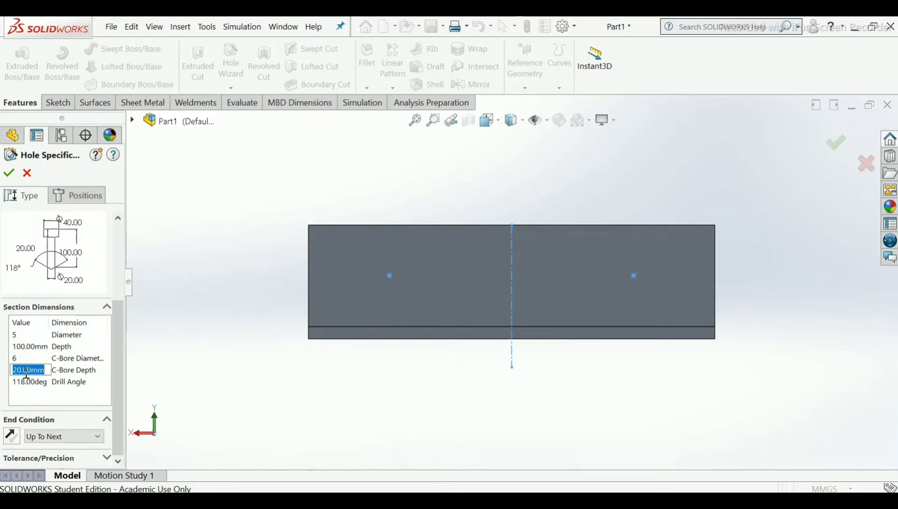
pyautogui.write('10')
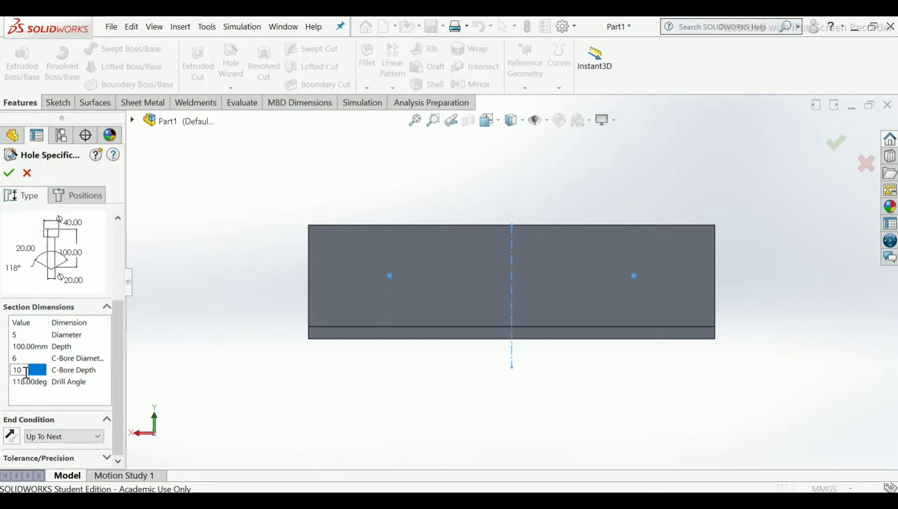
pyautogui.press('Return')
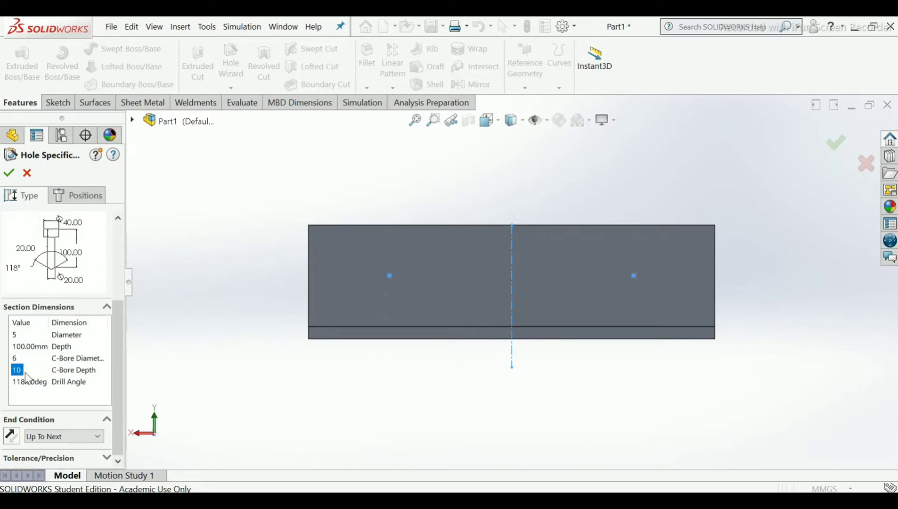
# Step: Try again to change the hole's depth value with the Up To Next end condition
pyautogui.click(25, 347)
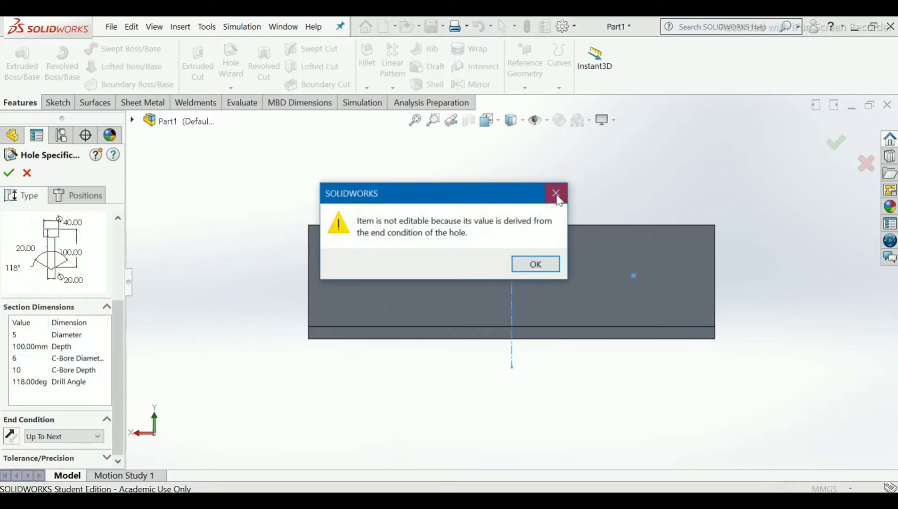
pyautogui.click(556, 193)
pyautogui.click(19, 348)
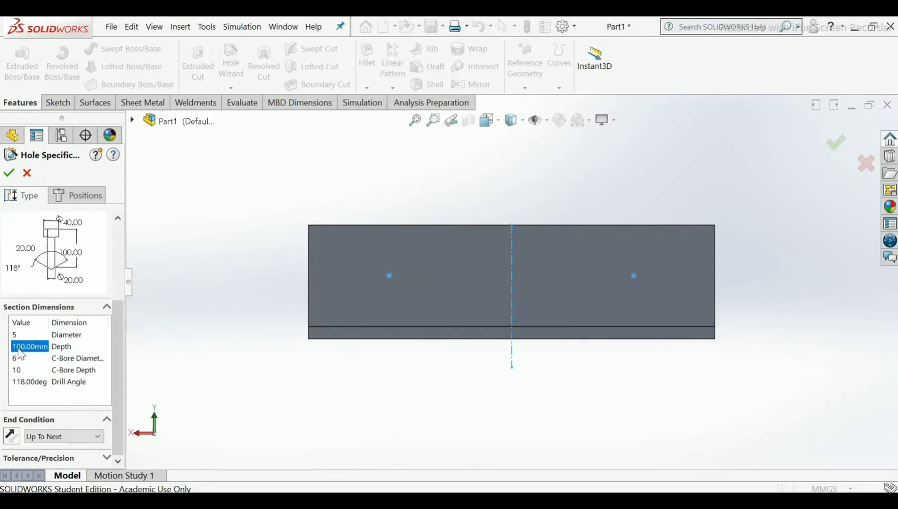
pyautogui.press('1')
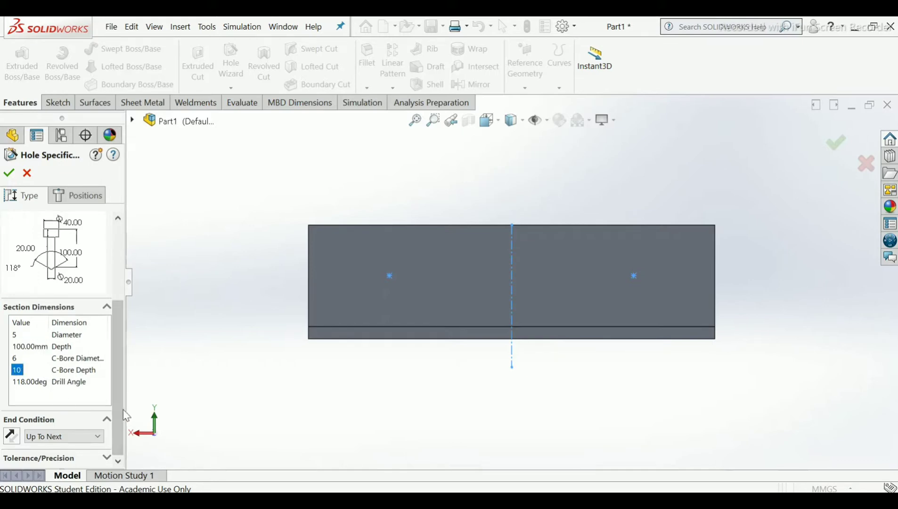
# Step: Change the hole's end condition to Blind and set its depth to 13 mm
pyautogui.click(116, 422)
pyautogui.click(98, 436)
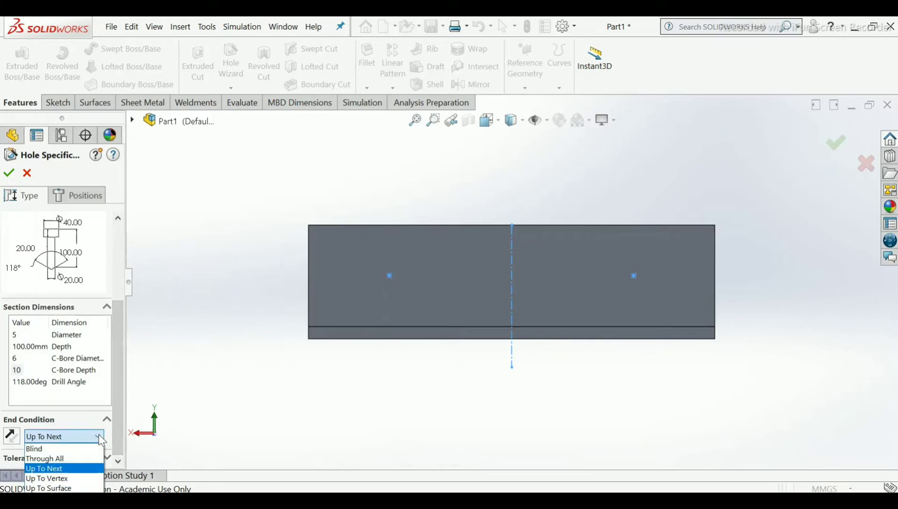
pyautogui.click(54, 450)
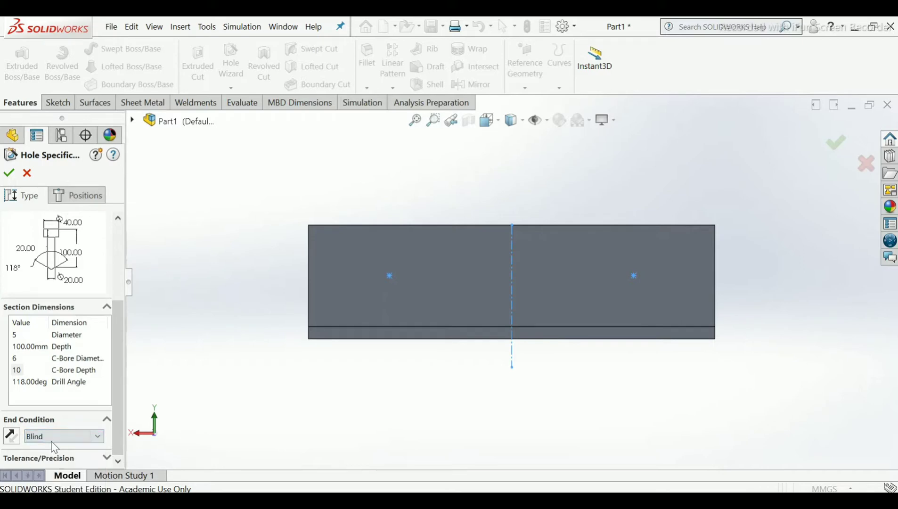
pyautogui.click(30, 347)
pyautogui.click(30, 347)
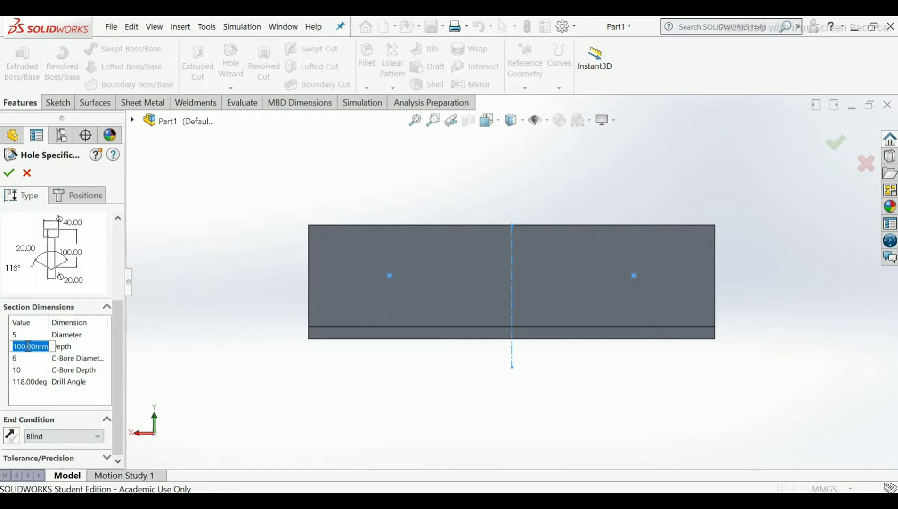
pyautogui.write('13')
pyautogui.click(48, 439)
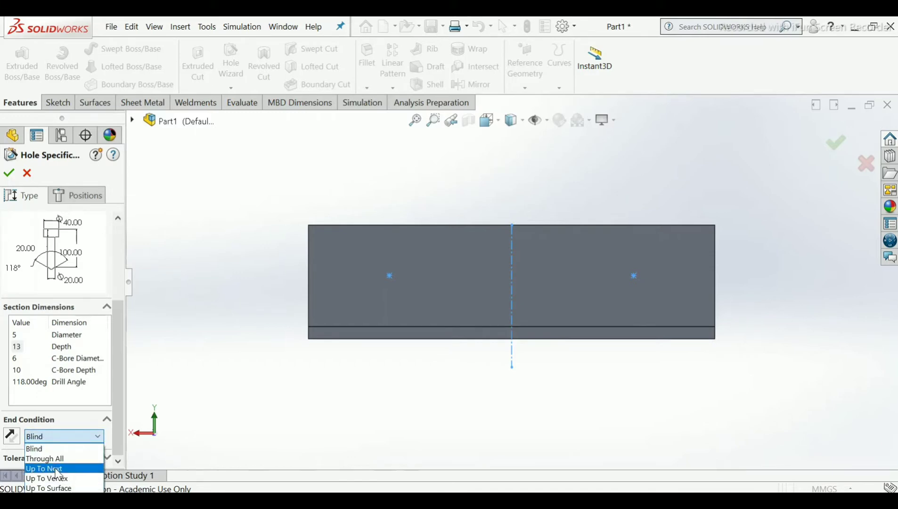
pyautogui.click(70, 438)
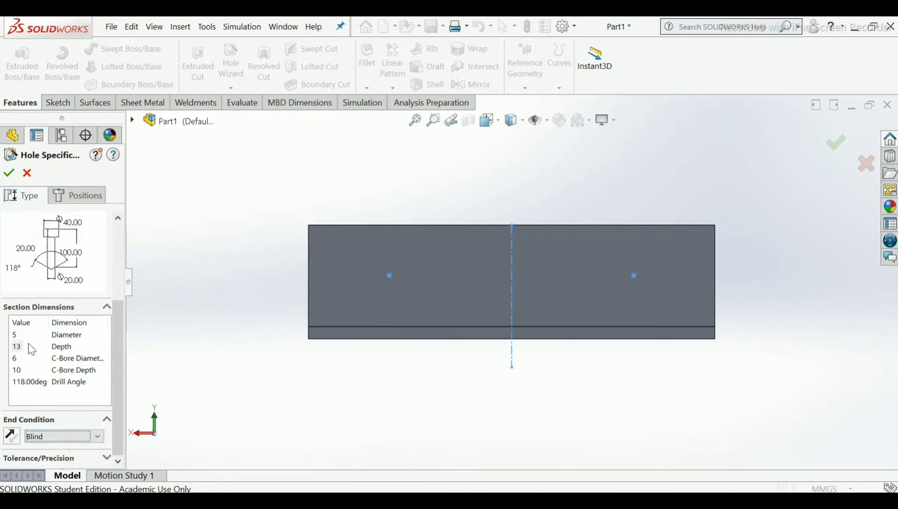
pyautogui.click(16, 347)
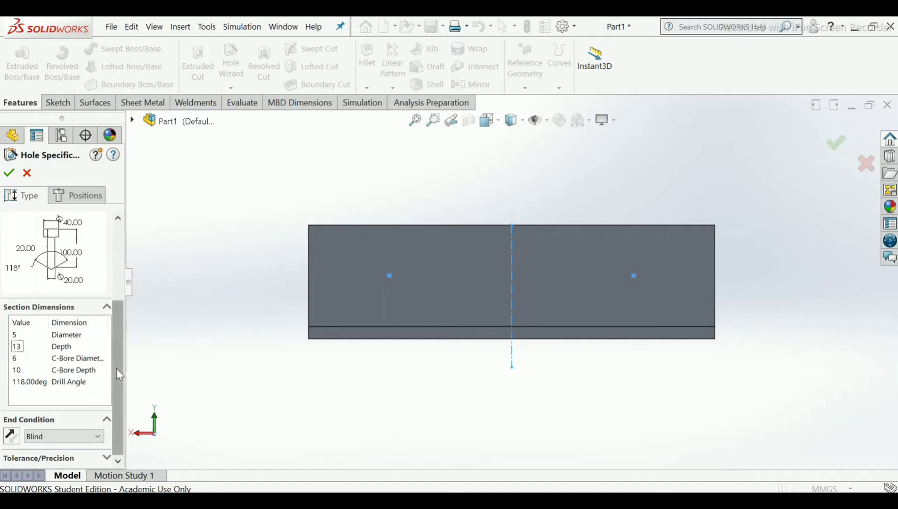
# Step: Position the holes with a 3D sketch on the two existing sketch points of the vertical face and finish the hole feature
pyautogui.click(73, 197)
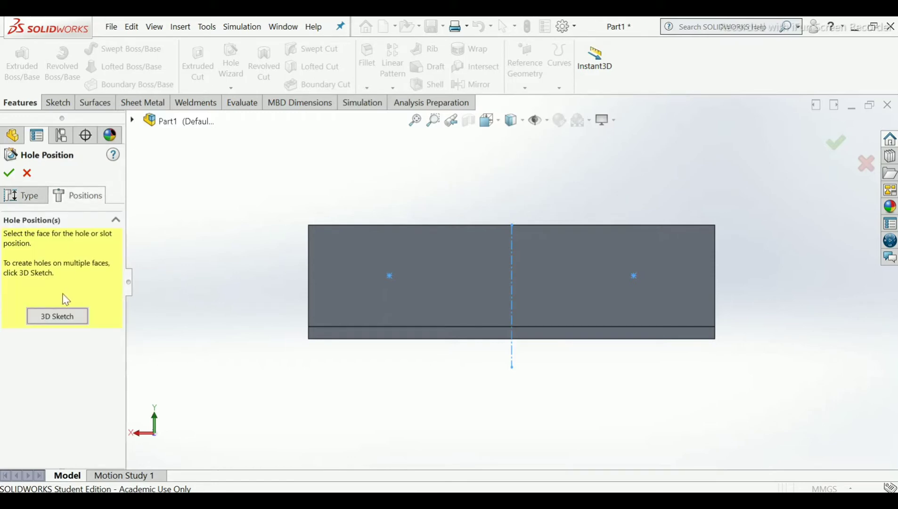
pyautogui.click(57, 316)
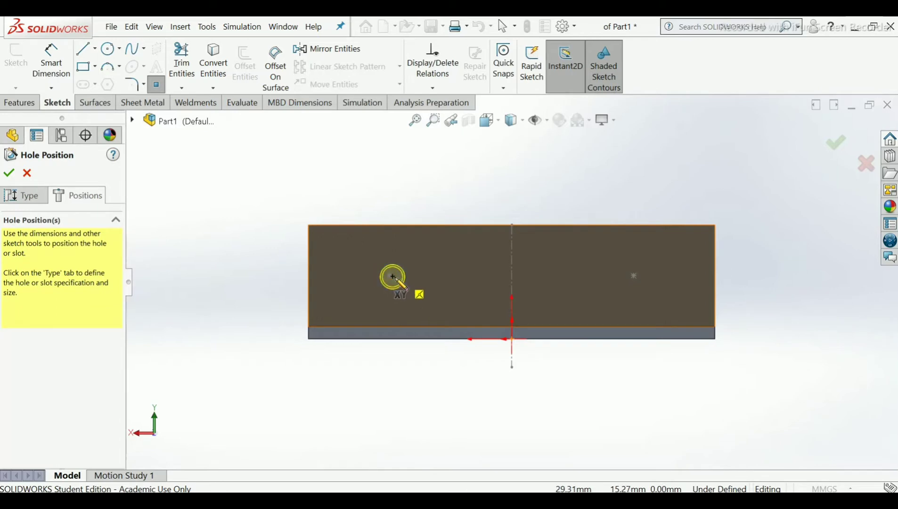
pyautogui.moveTo(392, 277); pyautogui.dragTo(417, 313, button='middle')
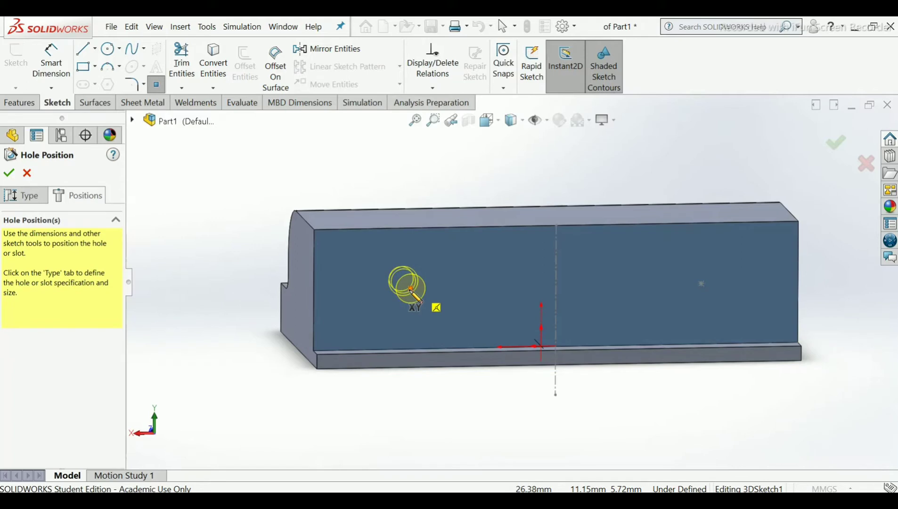
pyautogui.click(410, 289)
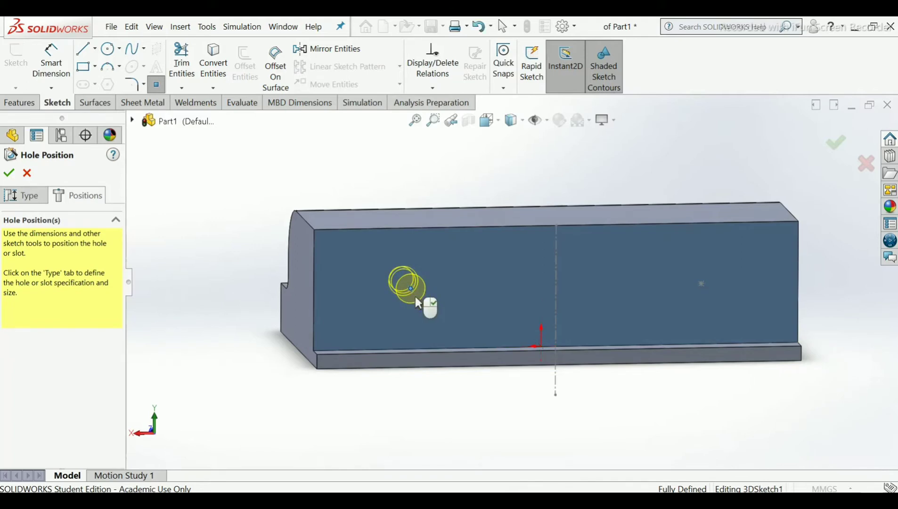
pyautogui.scroll(-2, 710, 310)
pyautogui.scroll(-2, 714, 284)
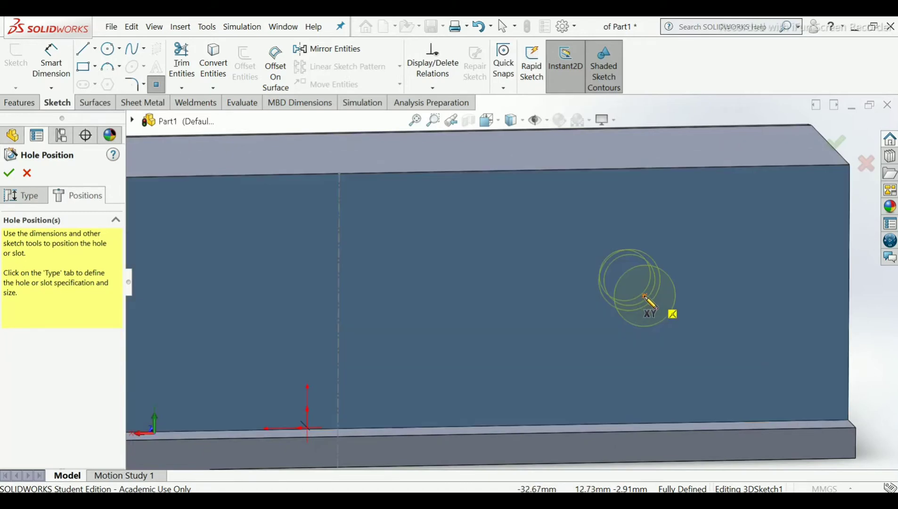
pyautogui.click(644, 296)
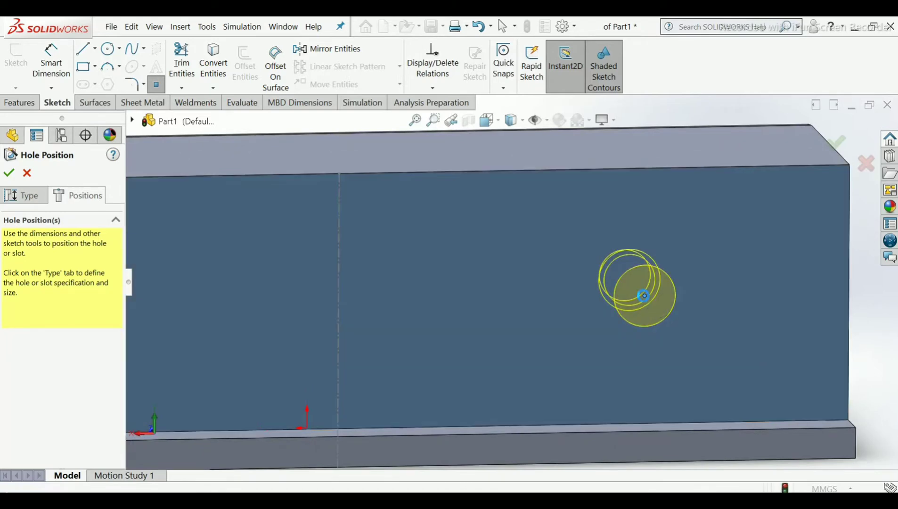
pyautogui.rightClick(644, 297)
pyautogui.scroll(2, 643, 302)
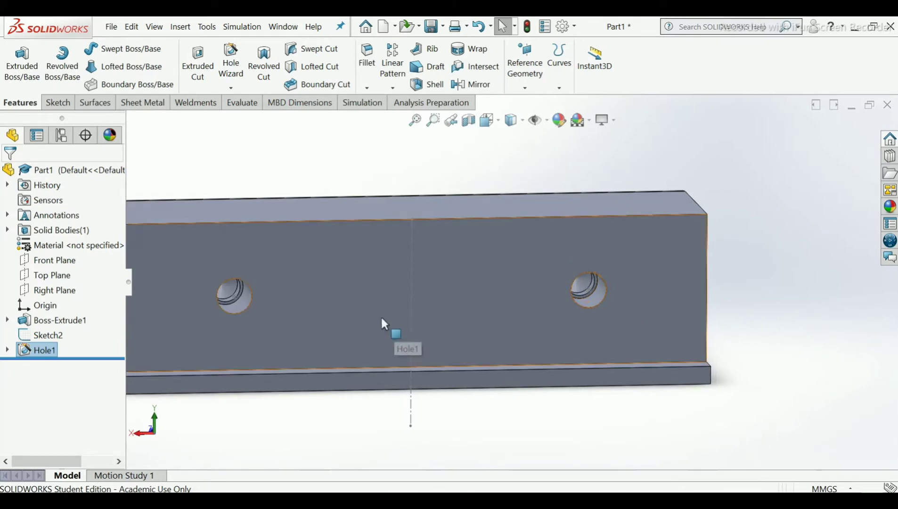
# Step: Hide the sketch containing the vertical centerline on the jaw's front vertical face
pyautogui.scroll(2, 264, 300)
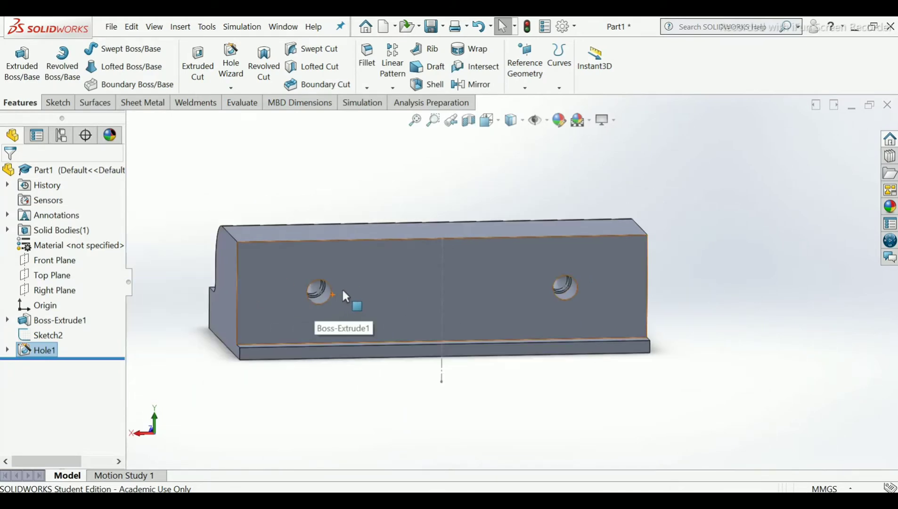
pyautogui.scroll(-4, 342, 281)
pyautogui.scroll(2, 530, 349)
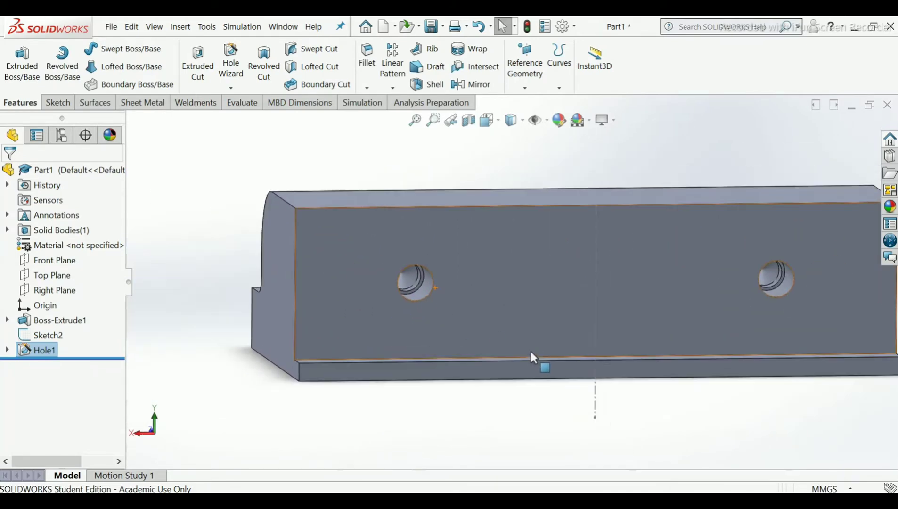
pyautogui.click(597, 330)
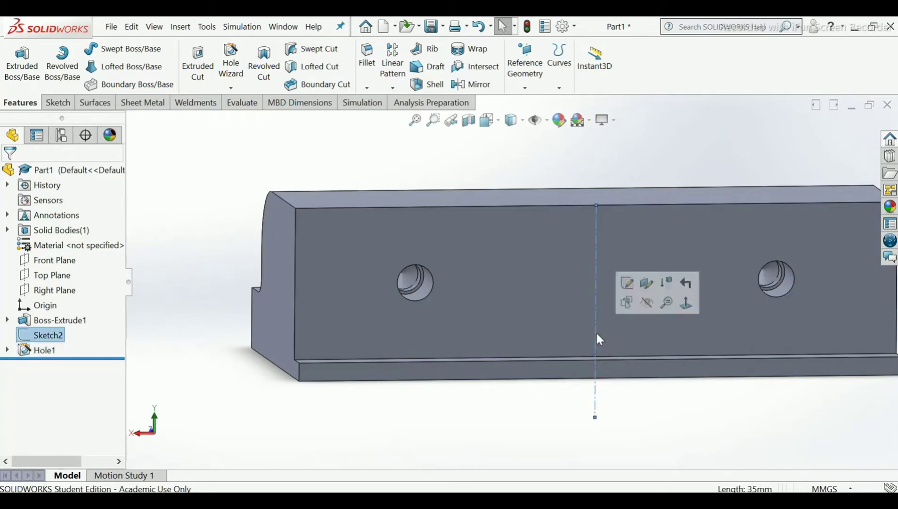
pyautogui.press('Escape')
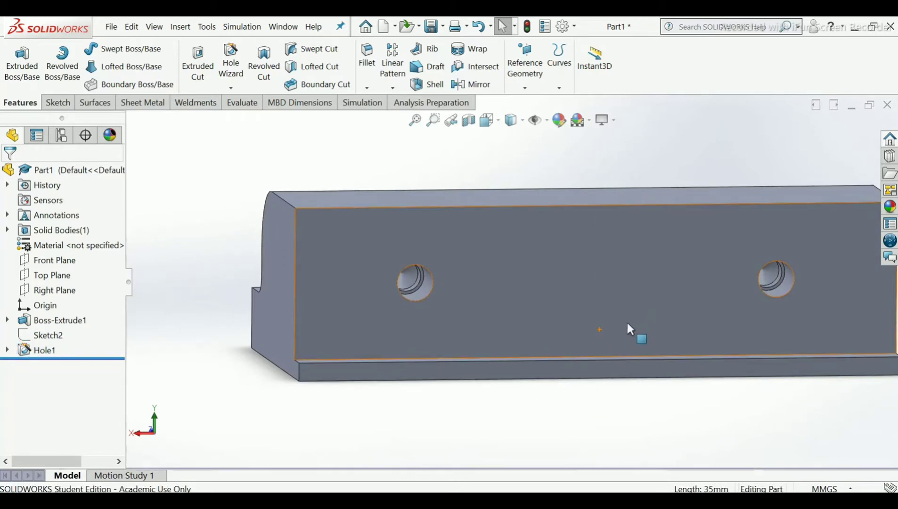
# Step: Start a new sketch on the Right Plane and view it straight on
pyautogui.scroll(3, 598, 332)
pyautogui.moveTo(571, 180)
pyautogui.mouseDown(button='middle')
pyautogui.moveTo(600, 187)
pyautogui.moveTo(567, 199)
pyautogui.mouseUp(button='middle')
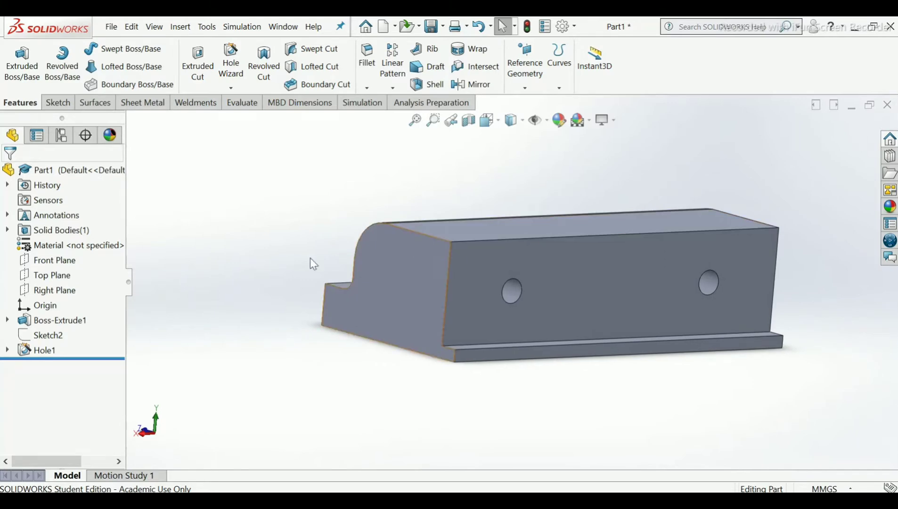
pyautogui.click(54, 290)
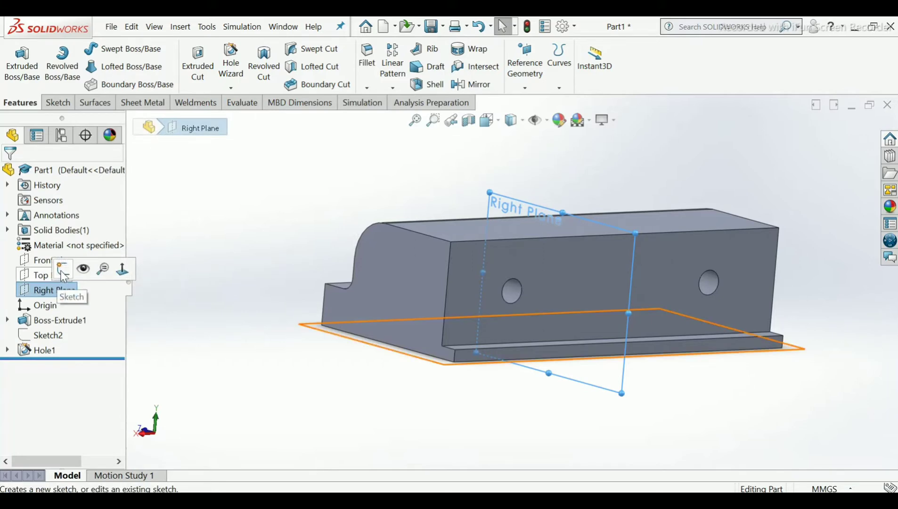
pyautogui.click(63, 271)
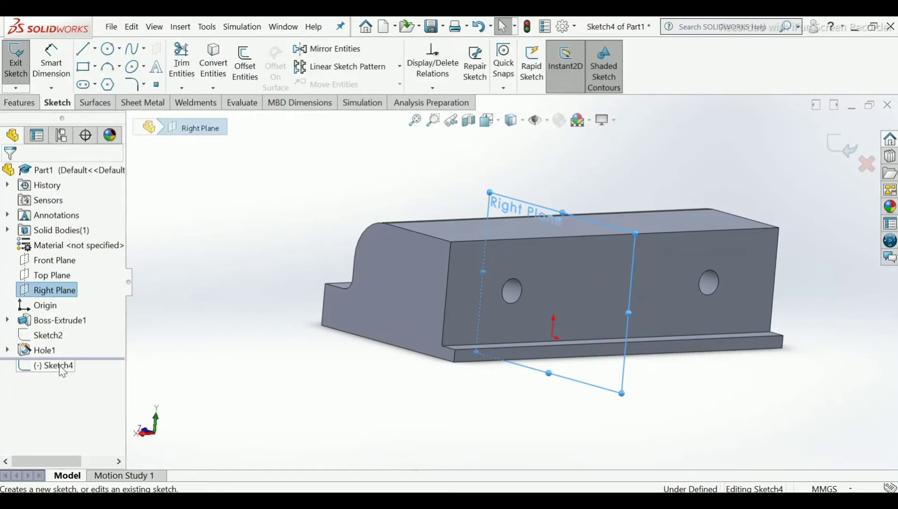
pyautogui.rightClick(56, 366)
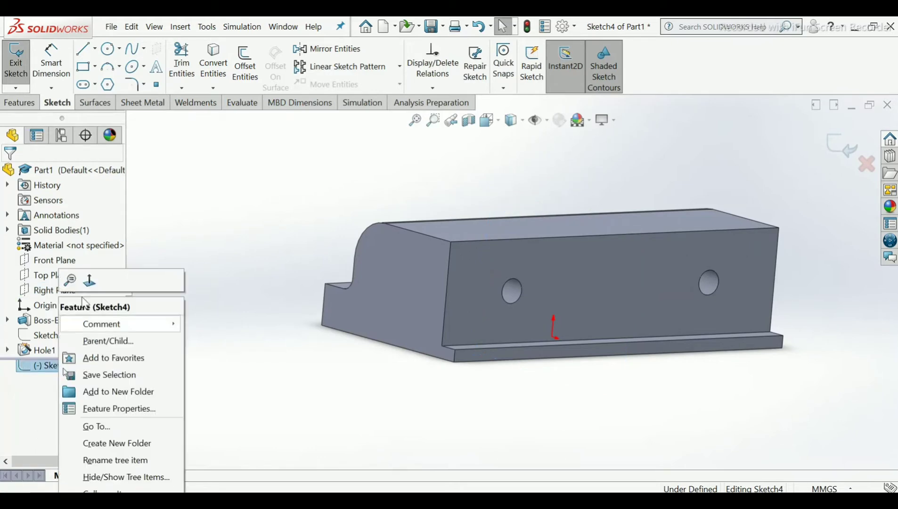
pyautogui.click(91, 288)
pyautogui.click(237, 235)
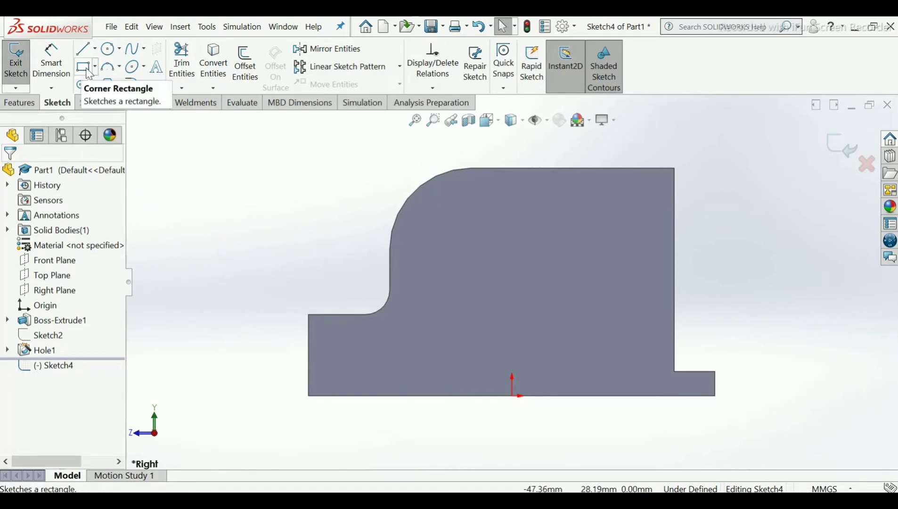
# Step: Draw a vertical construction centerline from the origin downward below the jaw profile
pyautogui.click(95, 48)
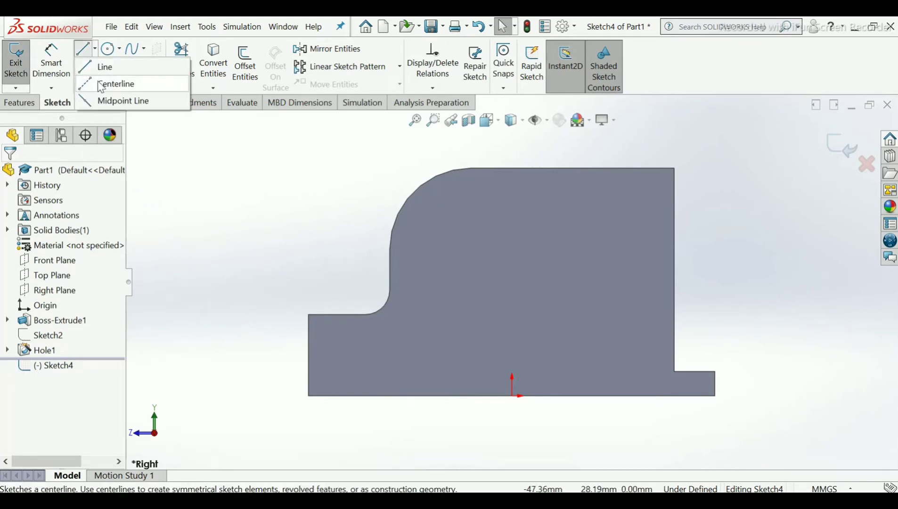
pyautogui.click(511, 396)
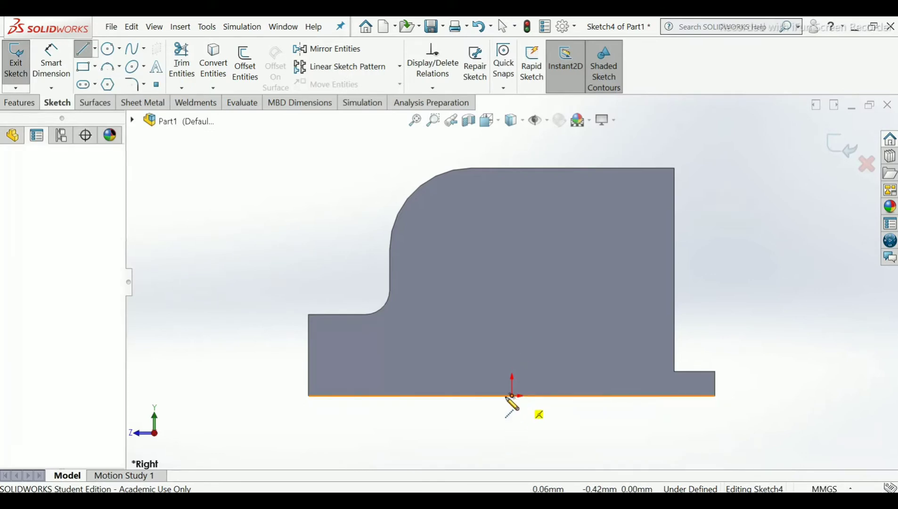
pyautogui.scroll(3, 512, 399)
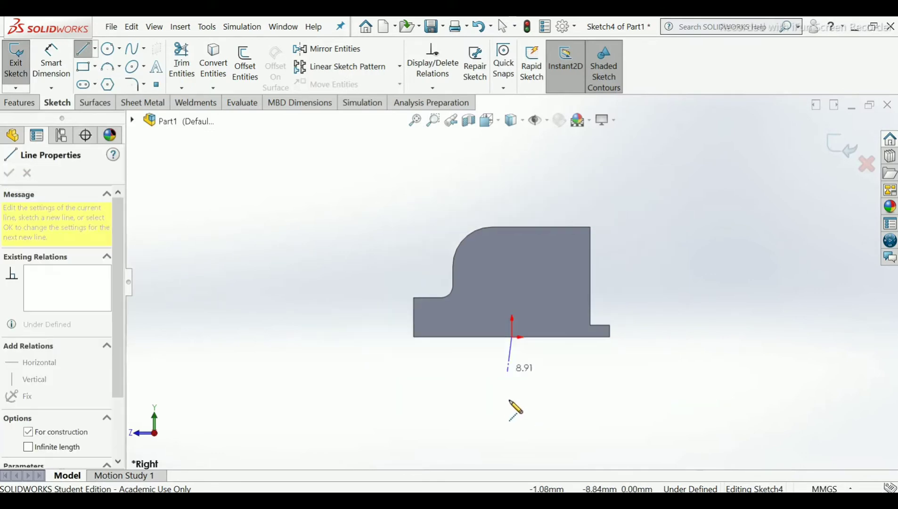
pyautogui.click(512, 438)
pyautogui.rightClick(515, 440)
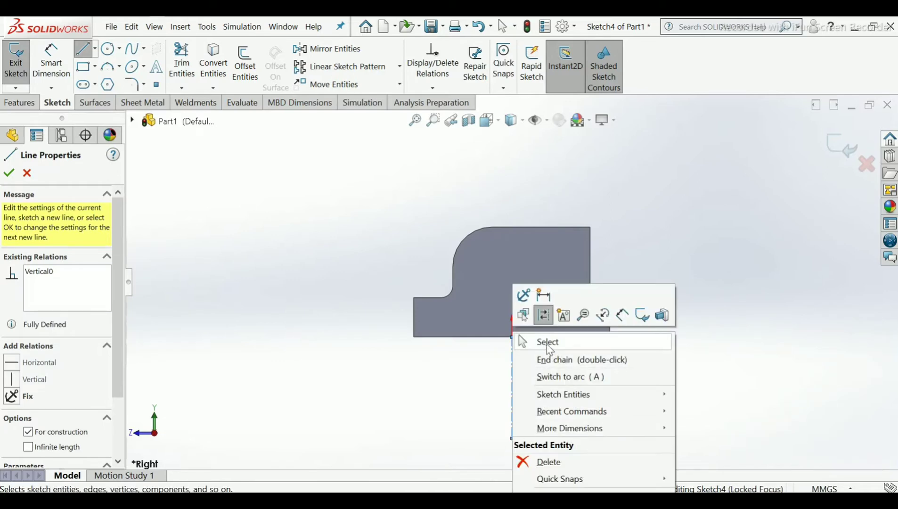
pyautogui.click(547, 343)
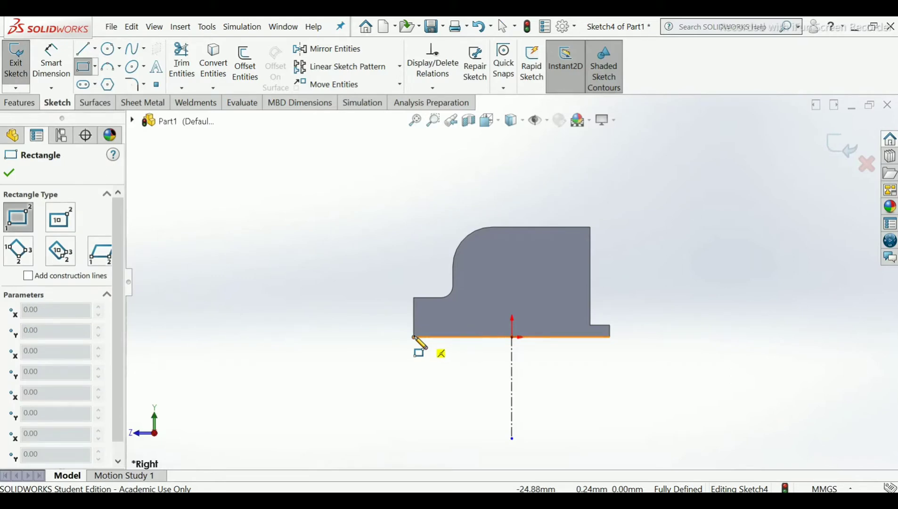
# Step: Sketch a corner rectangle below the jaw, spanning its full 50 mm bottom edge and about 24.8 mm high
pyautogui.click(413, 337)
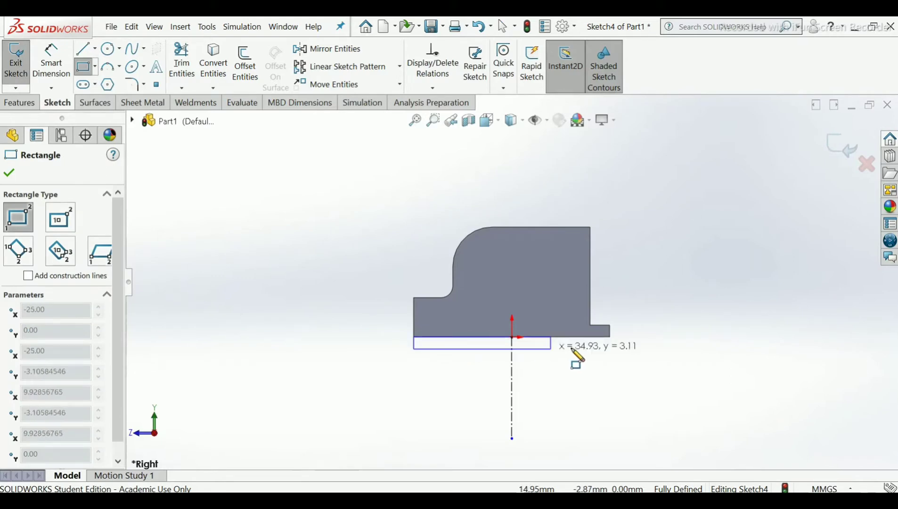
pyautogui.click(609, 337)
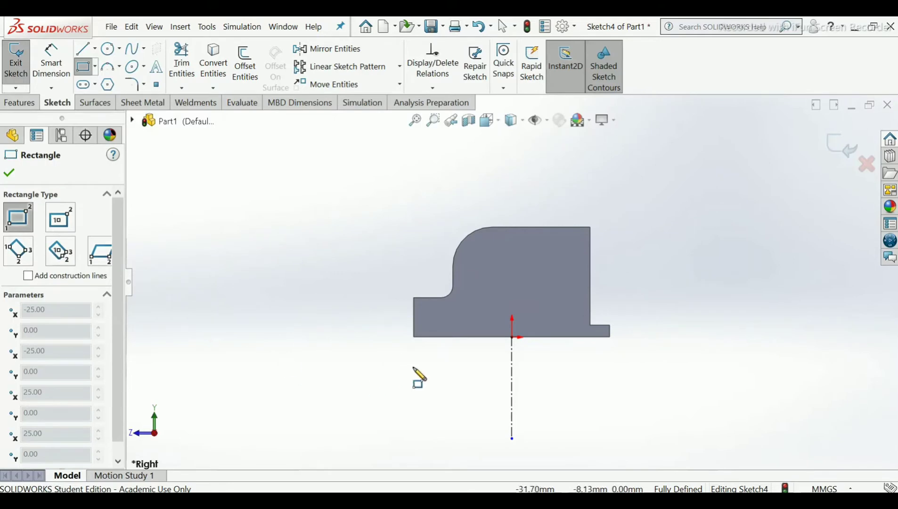
pyautogui.click(414, 337)
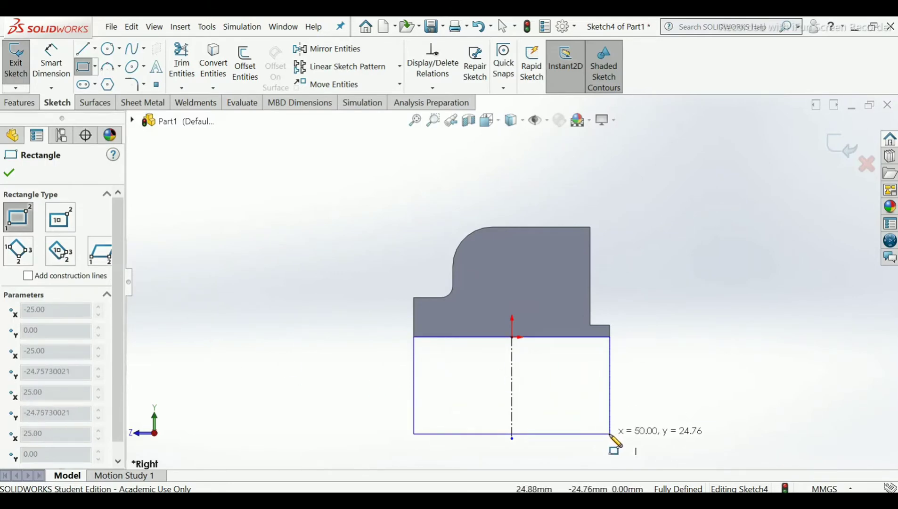
pyautogui.click(609, 433)
pyautogui.rightClick(609, 434)
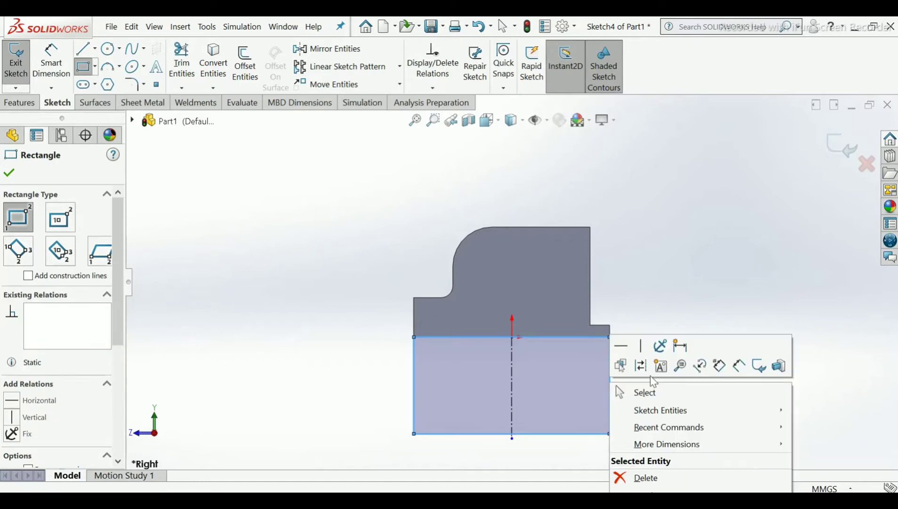
pyautogui.click(643, 393)
pyautogui.scroll(1, 286, 234)
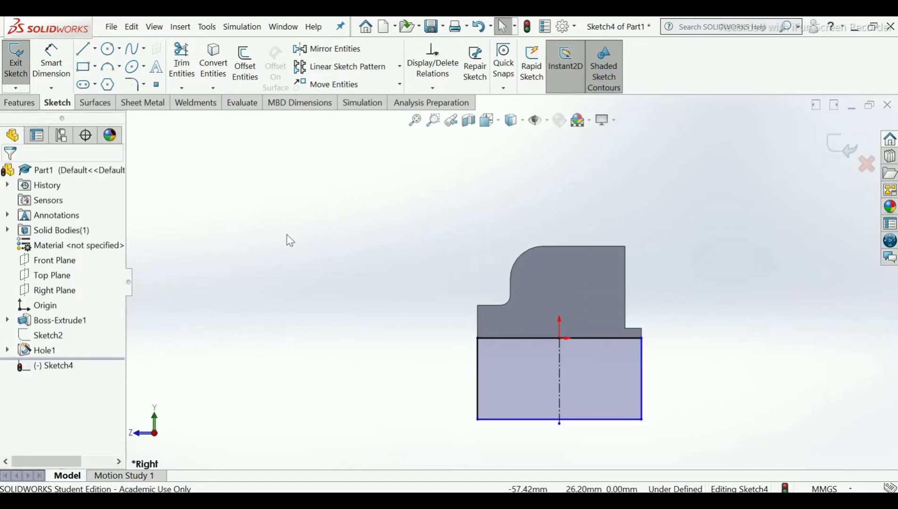
# Step: Dimension the rectangle's height between its two horizontal edges as 45 mm
pyautogui.click(56, 77)
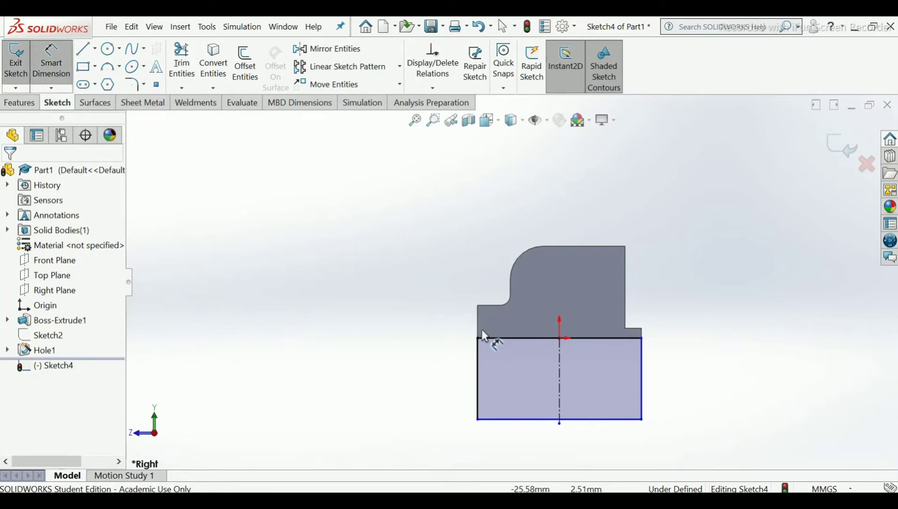
pyautogui.click(498, 341)
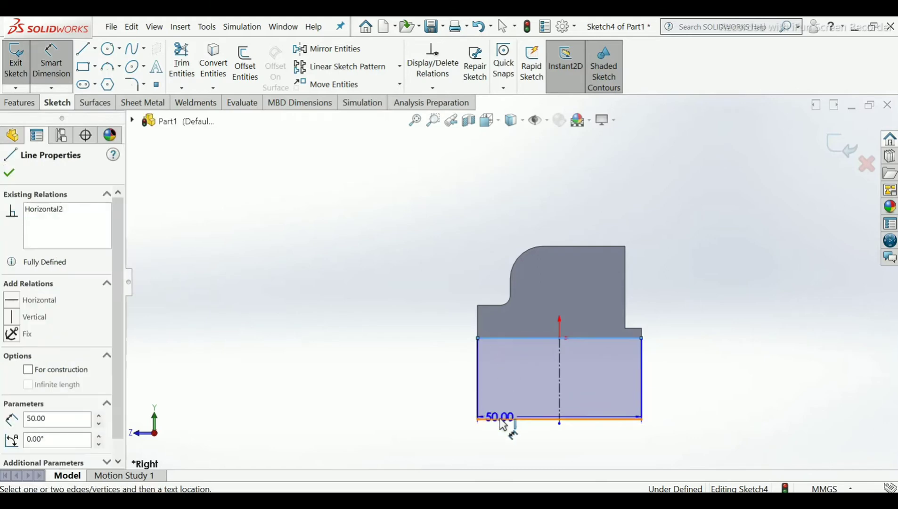
pyautogui.click(501, 420)
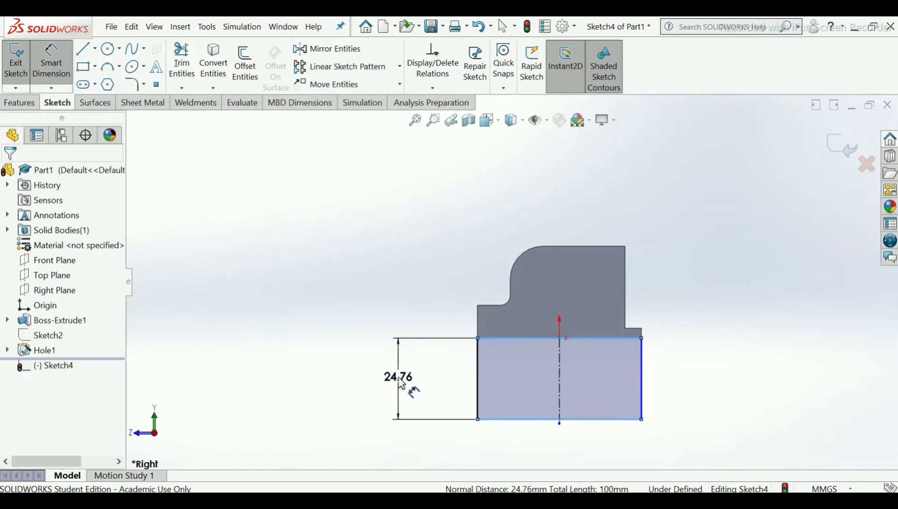
pyautogui.click(400, 381)
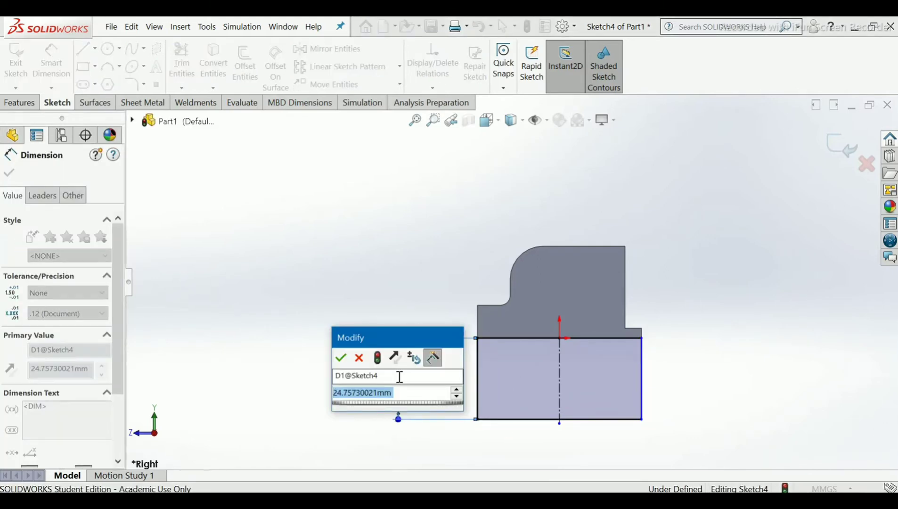
pyautogui.write('45')
pyautogui.press('Return')
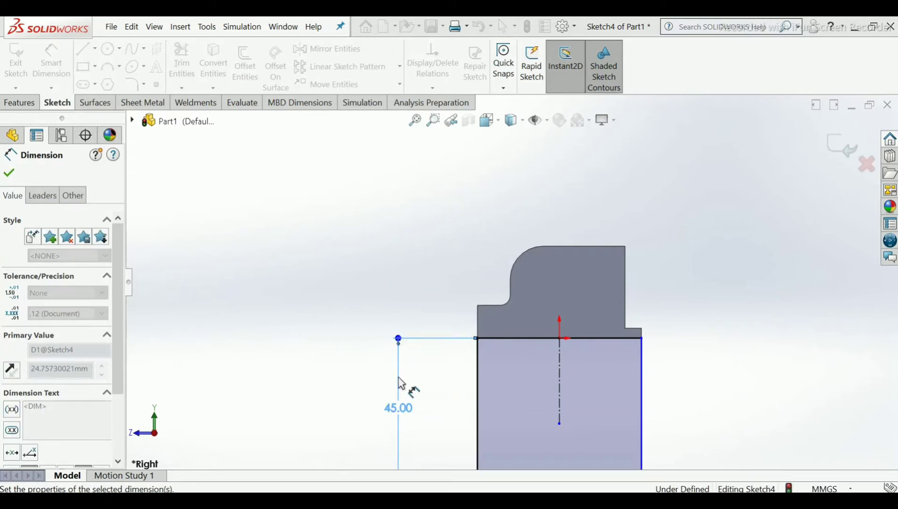
pyautogui.scroll(3, 622, 377)
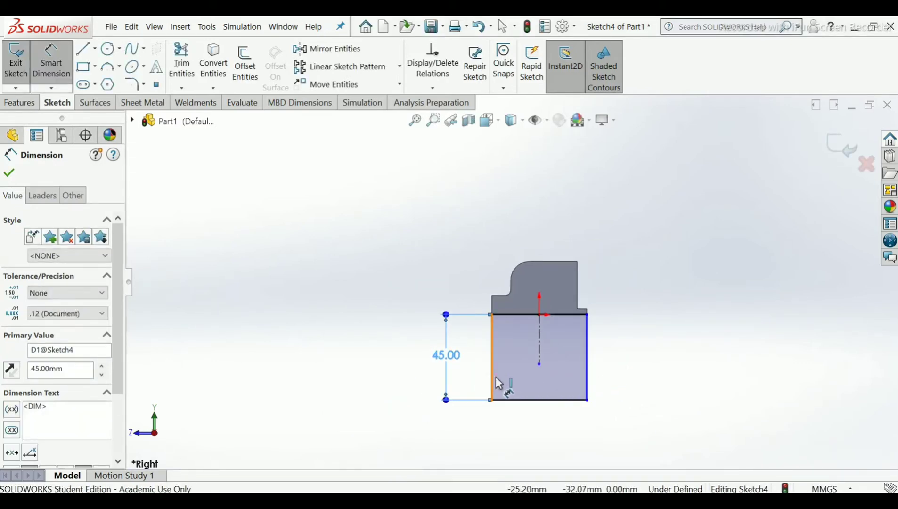
# Step: Dimension the rectangle's width between its two vertical edges as 50 mm and exit the sketch
pyautogui.click(589, 396)
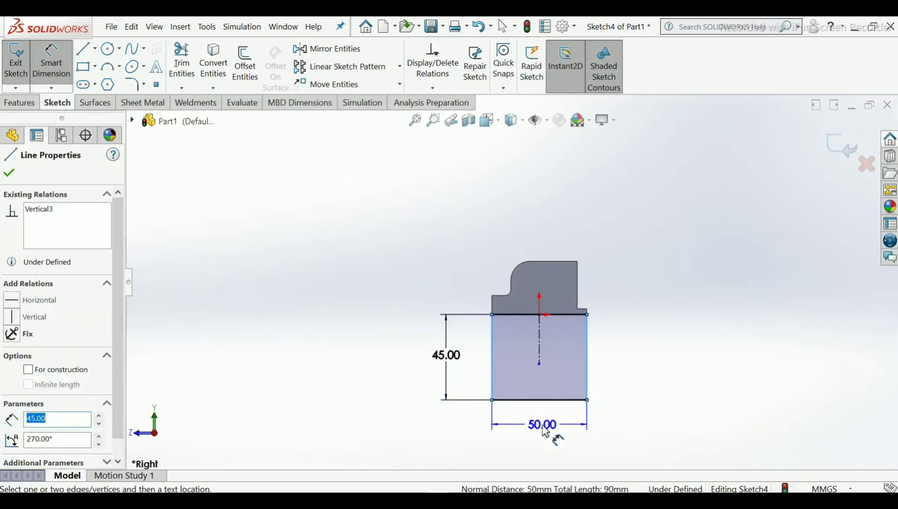
pyautogui.click(545, 431)
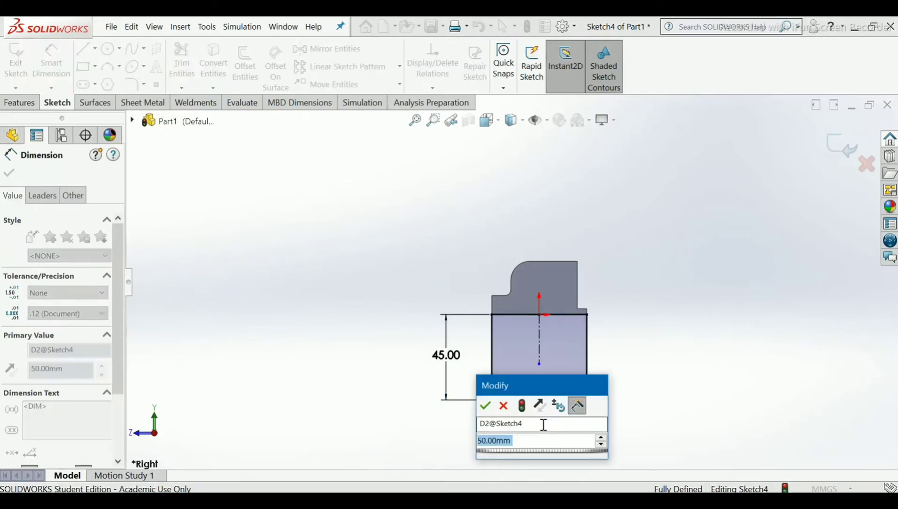
pyautogui.click(485, 405)
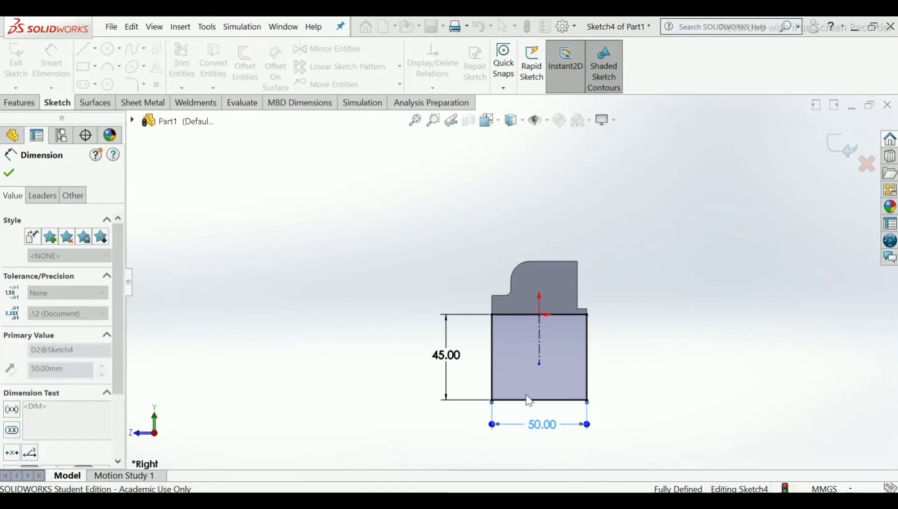
pyautogui.click(646, 343)
pyautogui.moveTo(645, 342); pyautogui.dragTo(618, 369, button='middle')
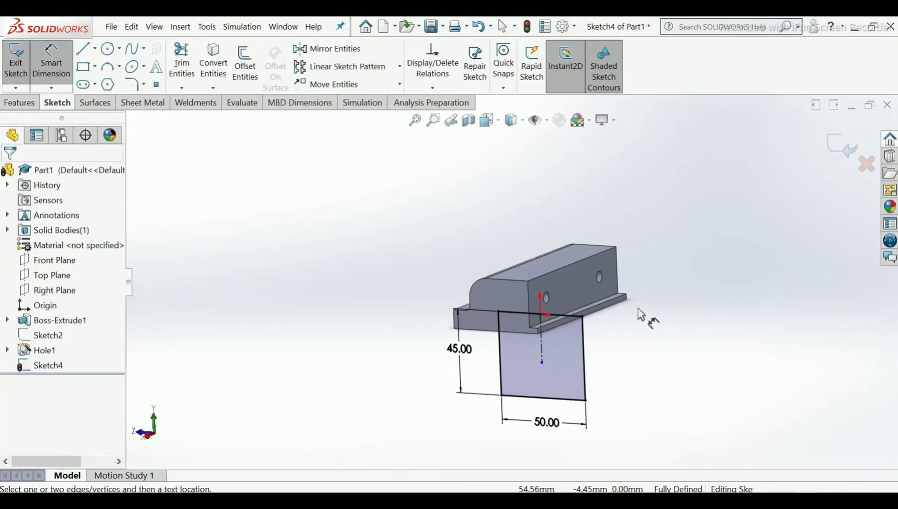
pyautogui.scroll(-2, 624, 319)
pyautogui.scroll(2, 595, 329)
pyautogui.scroll(-2, 516, 318)
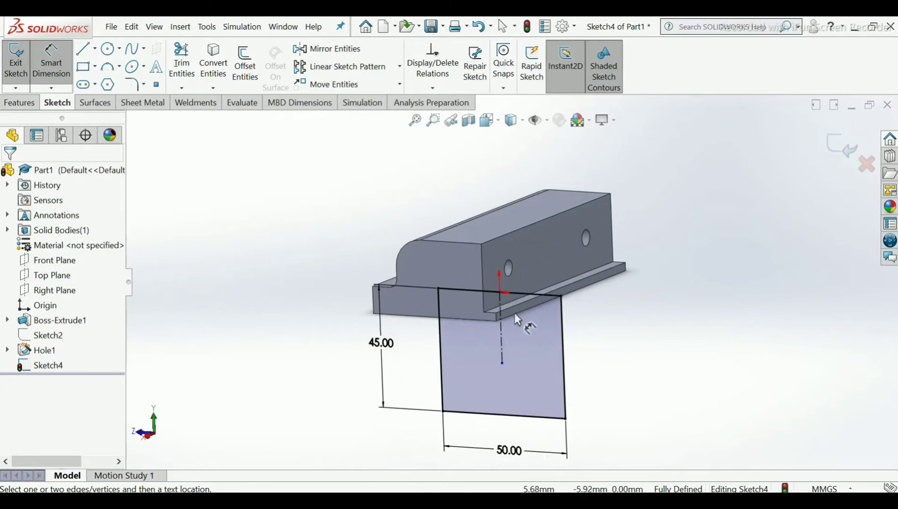
pyautogui.click(835, 145)
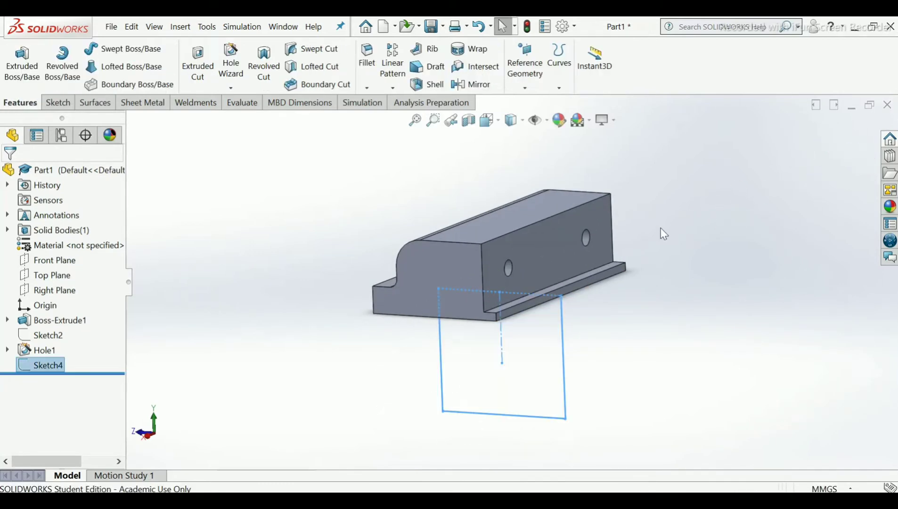
# Step: Extrude the rectangle sketch below the jaw as a mid-plane boss 40 mm deep, merged with the body
pyautogui.click(29, 78)
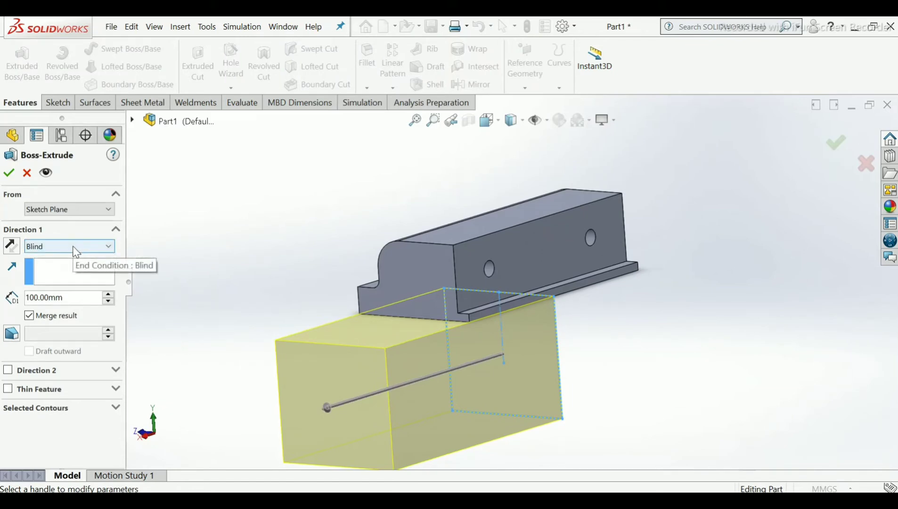
pyautogui.click(73, 247)
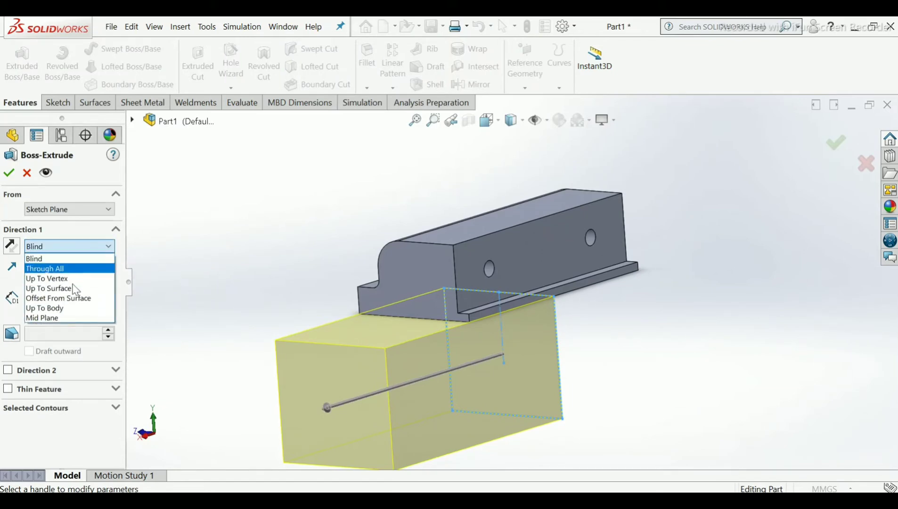
pyautogui.click(66, 316)
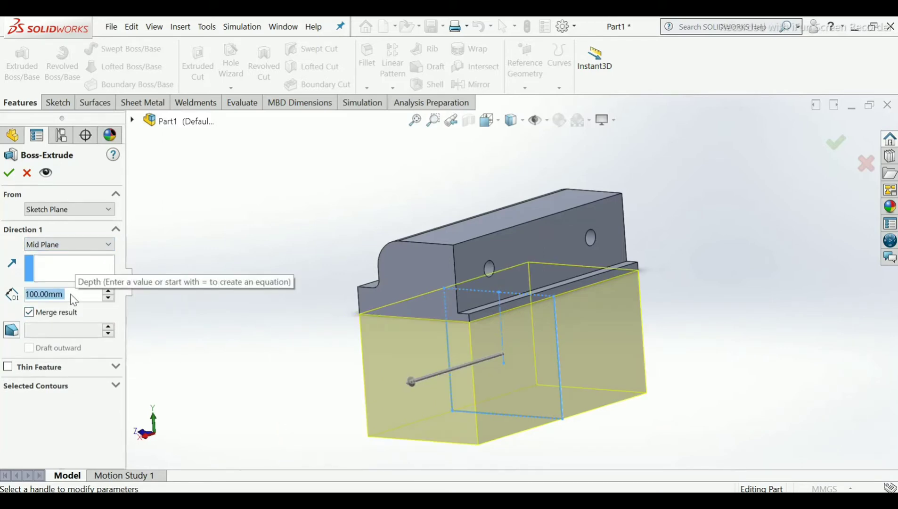
pyautogui.write('40')
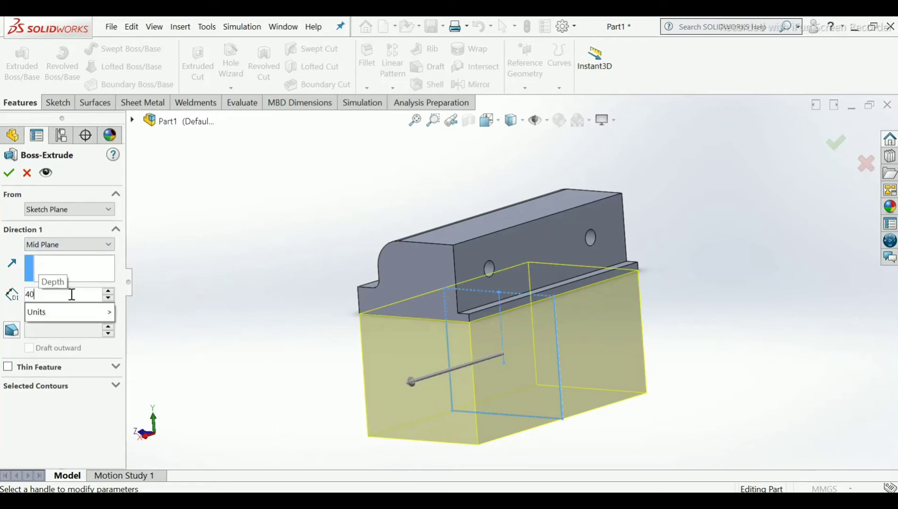
pyautogui.press('Return')
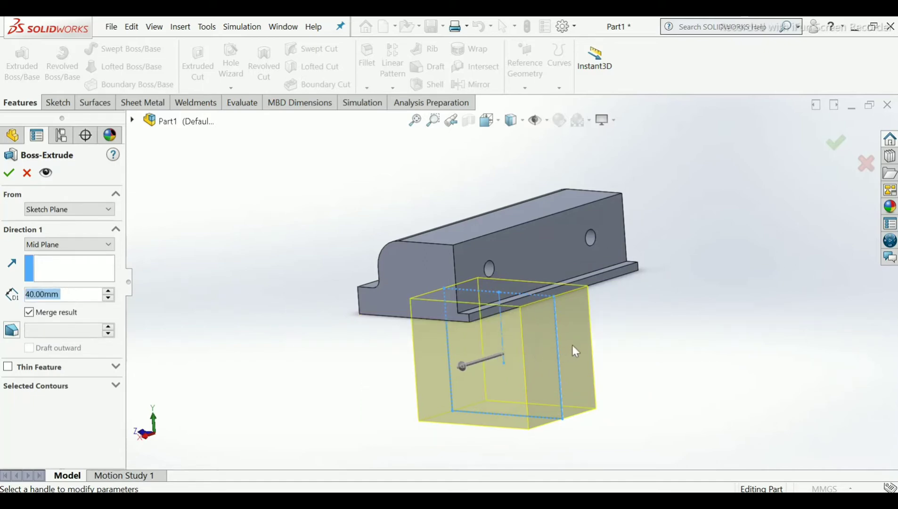
pyautogui.scroll(-5, 560, 349)
pyautogui.scroll(2, 557, 351)
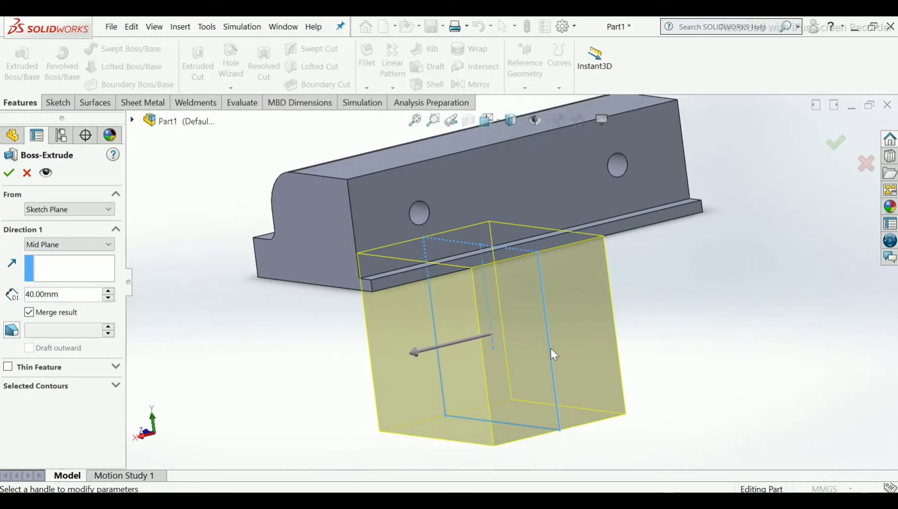
pyautogui.click(9, 174)
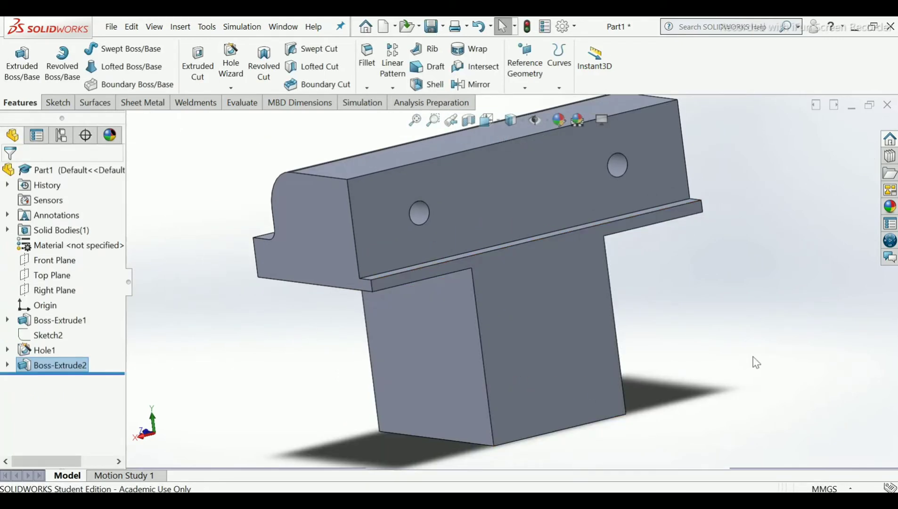
# Step: Start a sketch on the block face flush with the thin flange and draw a vertical centerline about 48.5 mm down from the origin
pyautogui.moveTo(756, 362)
pyautogui.mouseDown(button='middle')
pyautogui.moveTo(727, 333)
pyautogui.moveTo(754, 296)
pyautogui.moveTo(746, 291)
pyautogui.moveTo(738, 317)
pyautogui.moveTo(744, 362)
pyautogui.mouseUp(button='middle')
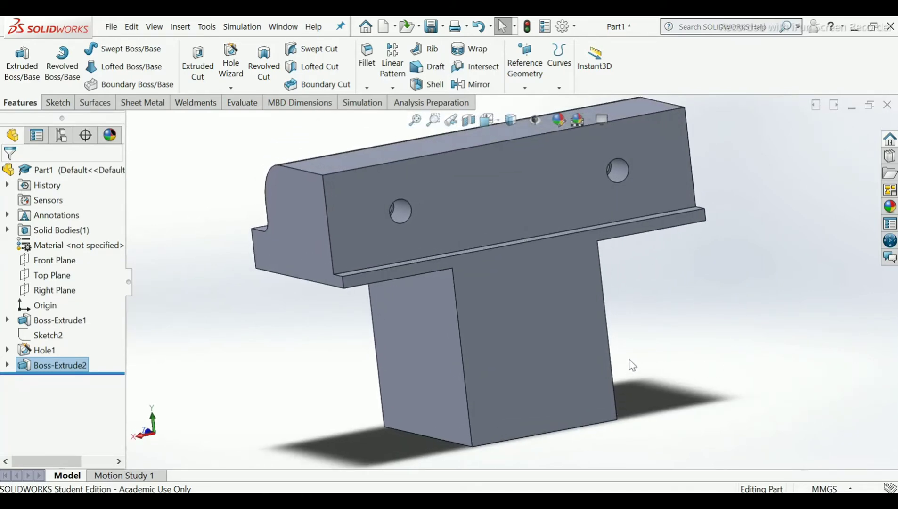
pyautogui.click(538, 352)
pyautogui.click(586, 323)
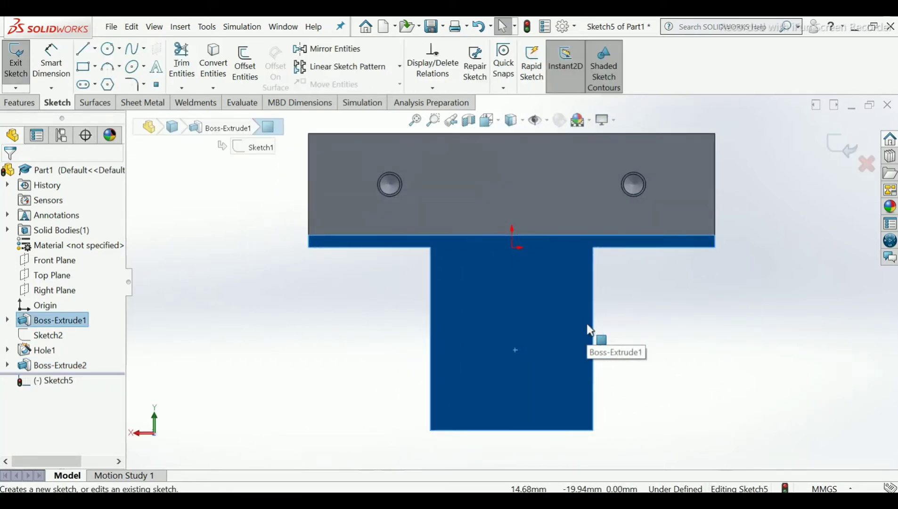
pyautogui.click(268, 315)
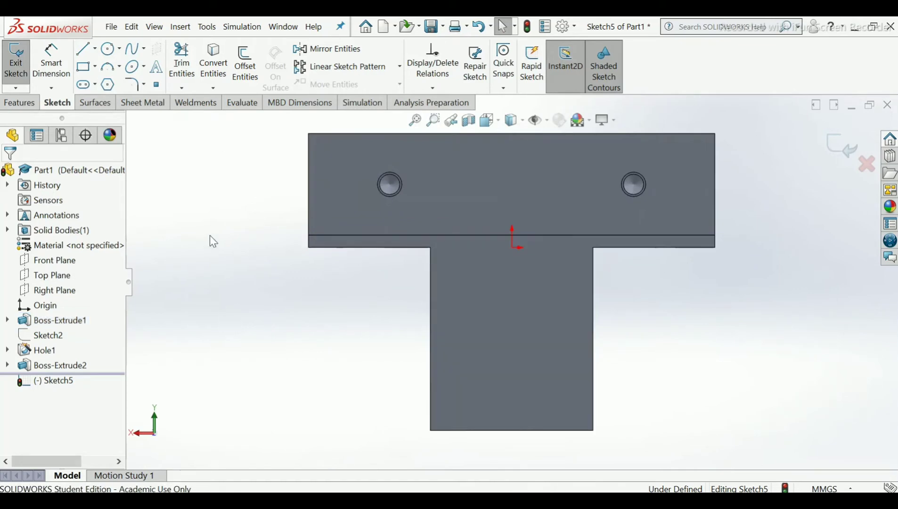
pyautogui.click(95, 49)
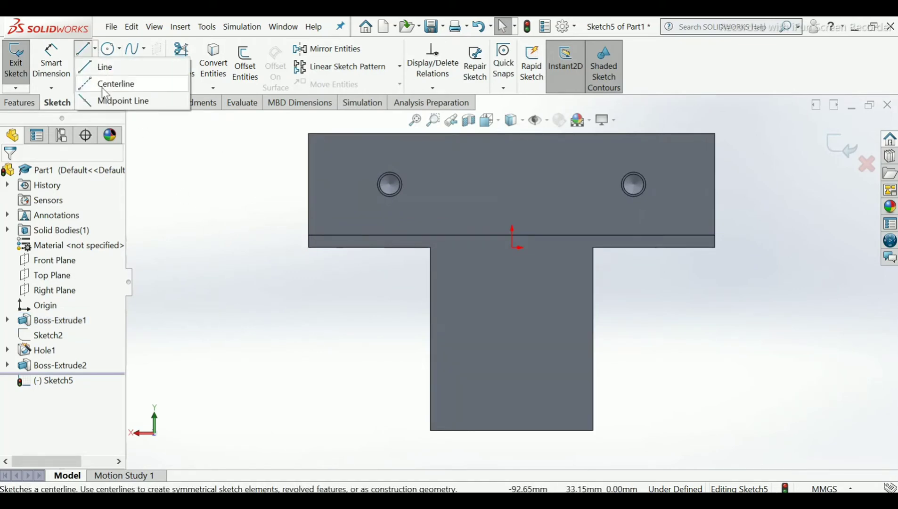
pyautogui.click(512, 247)
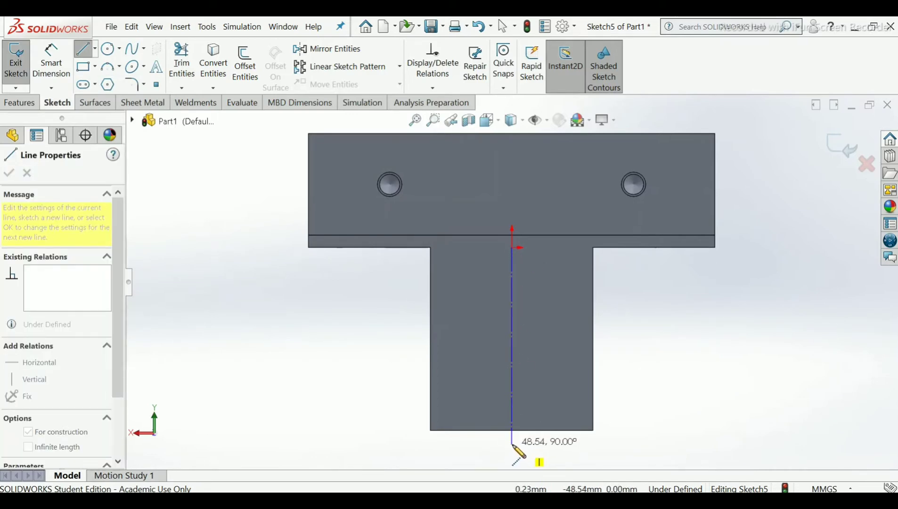
pyautogui.click(511, 443)
pyautogui.rightClick(512, 445)
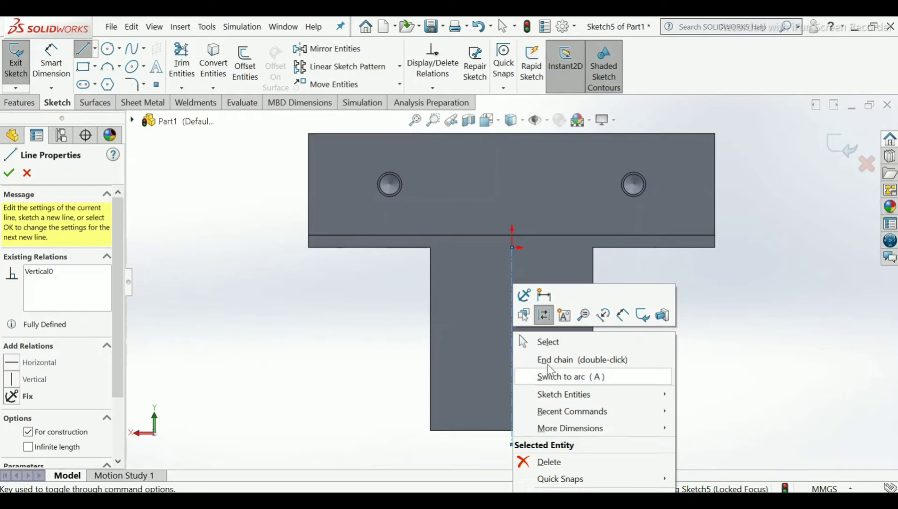
pyautogui.click(548, 341)
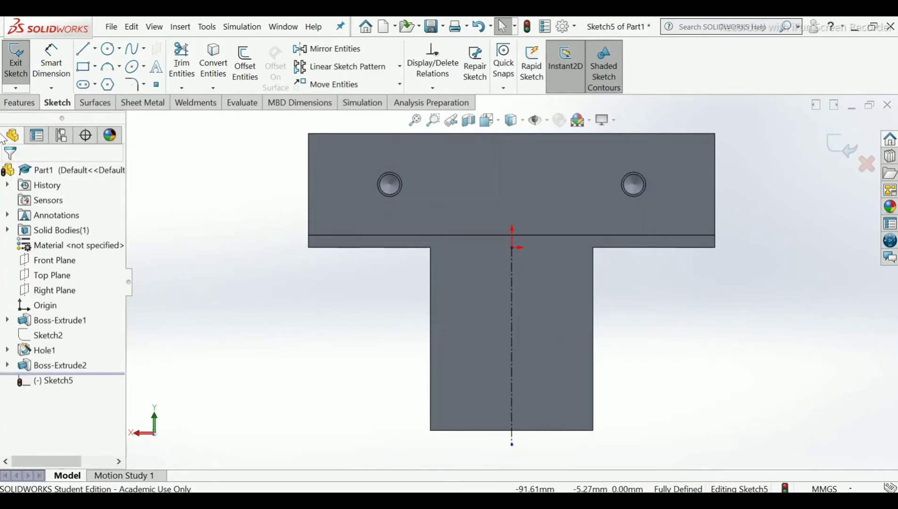
# Step: Sketch a circle of about 15.3 mm radius centred on the centerline, about 25.8 mm below the origin
pyautogui.click(108, 49)
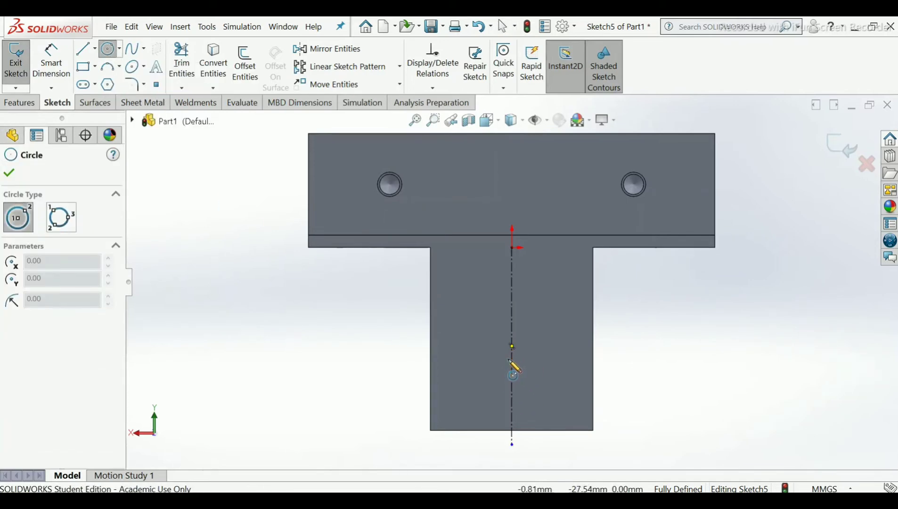
pyautogui.click(512, 352)
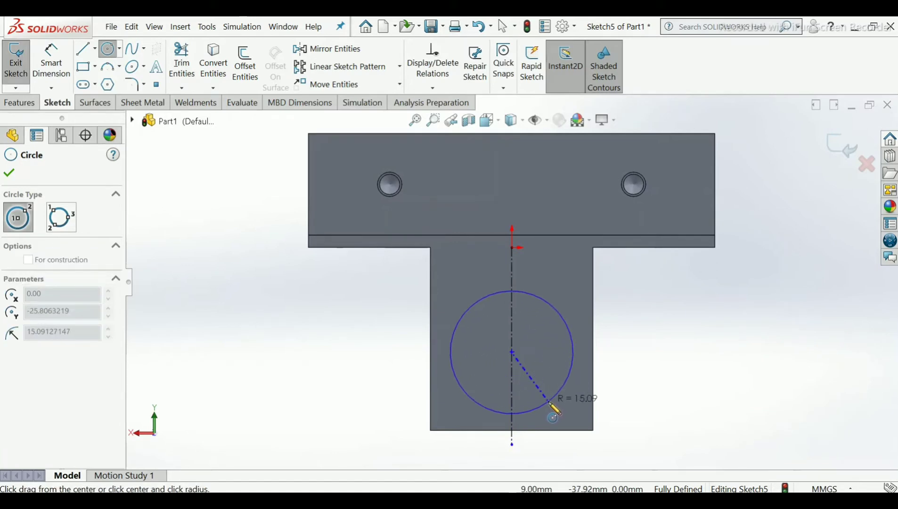
pyautogui.click(550, 402)
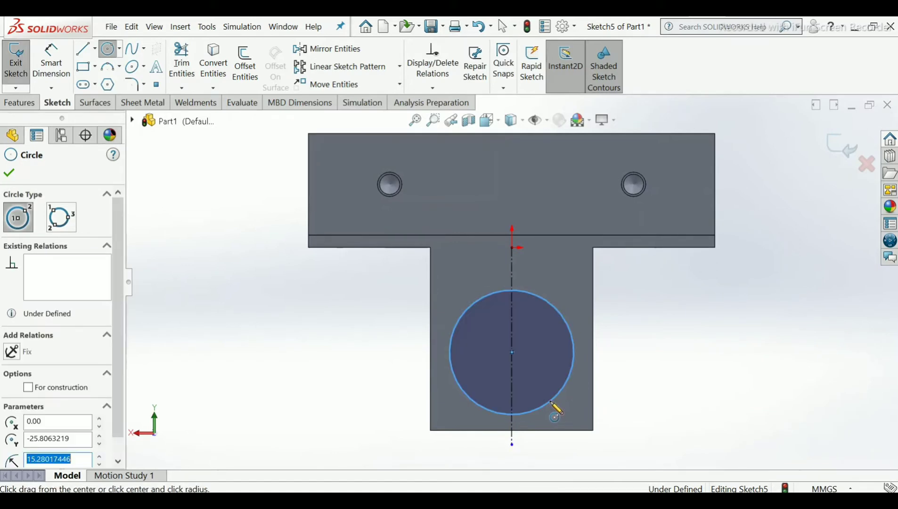
pyautogui.rightClick(552, 409)
pyautogui.click(568, 390)
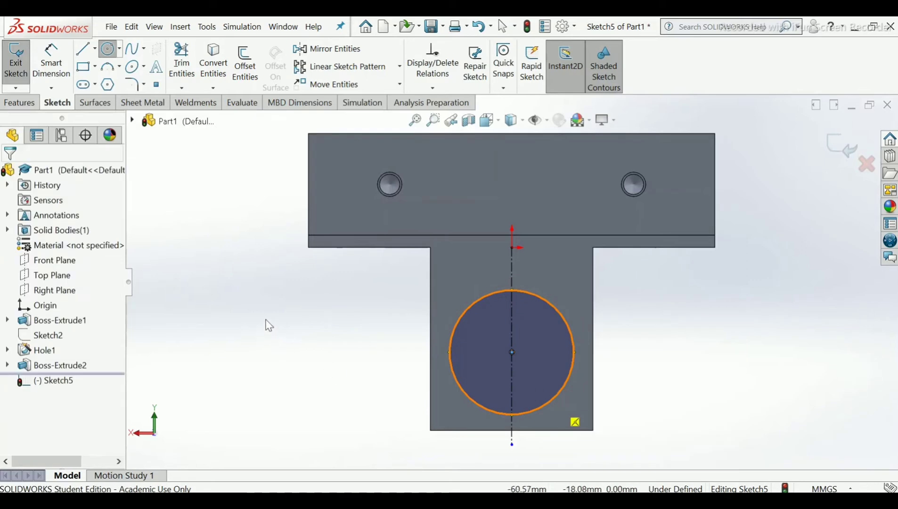
# Step: Dimension the circle's centre 27 mm below the bottom edge of the jaw's flange
pyautogui.click(47, 66)
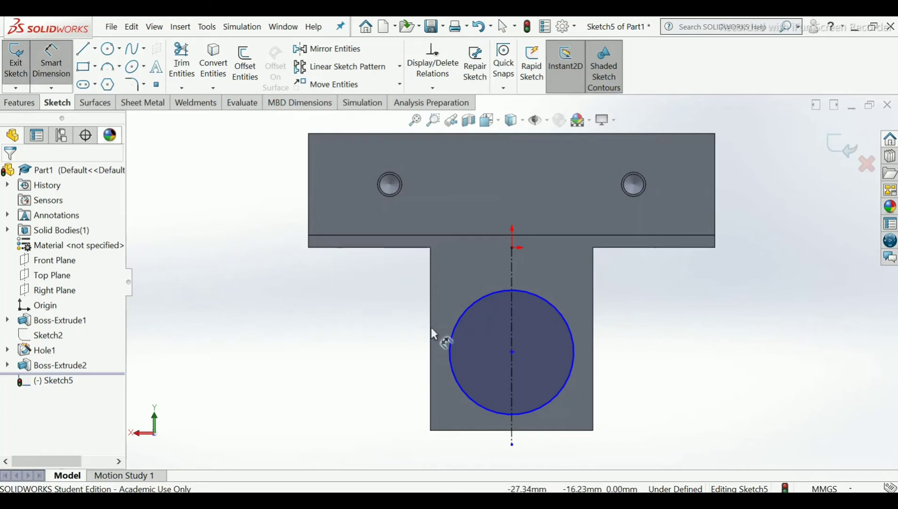
pyautogui.click(370, 247)
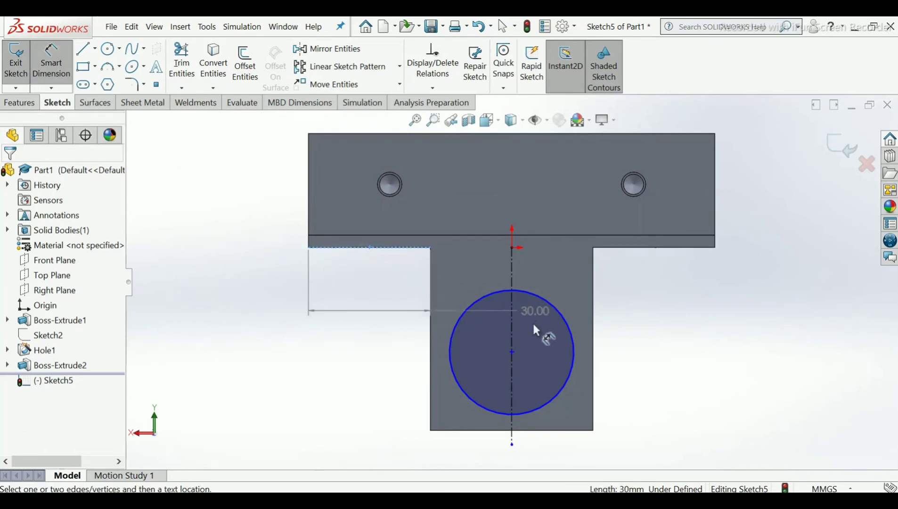
pyautogui.click(511, 351)
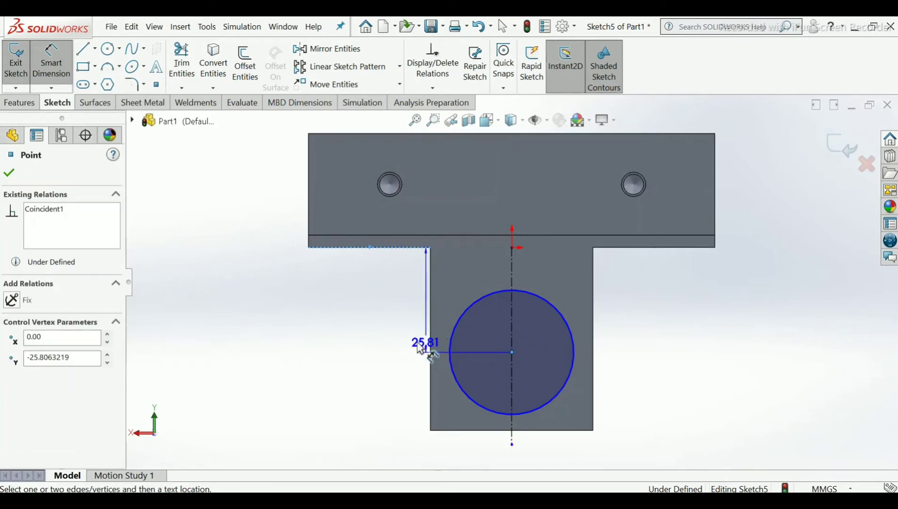
pyautogui.click(296, 308)
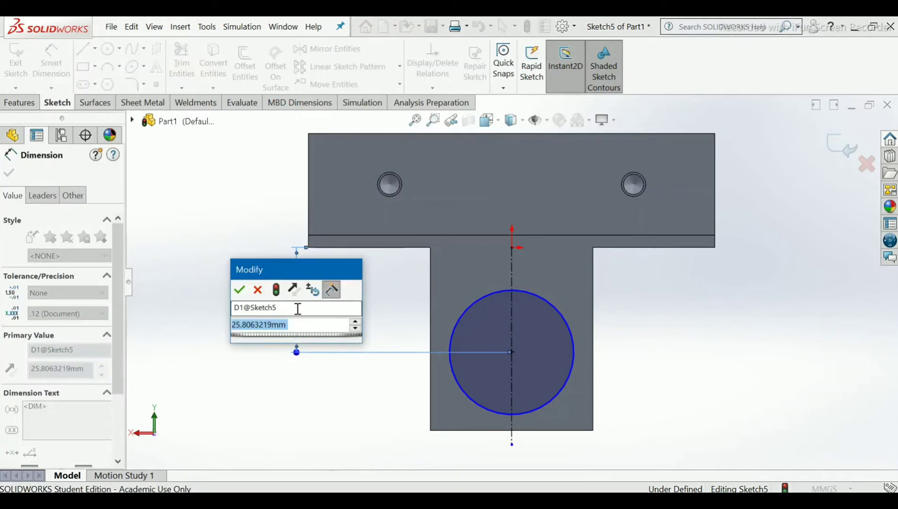
pyautogui.write('25')
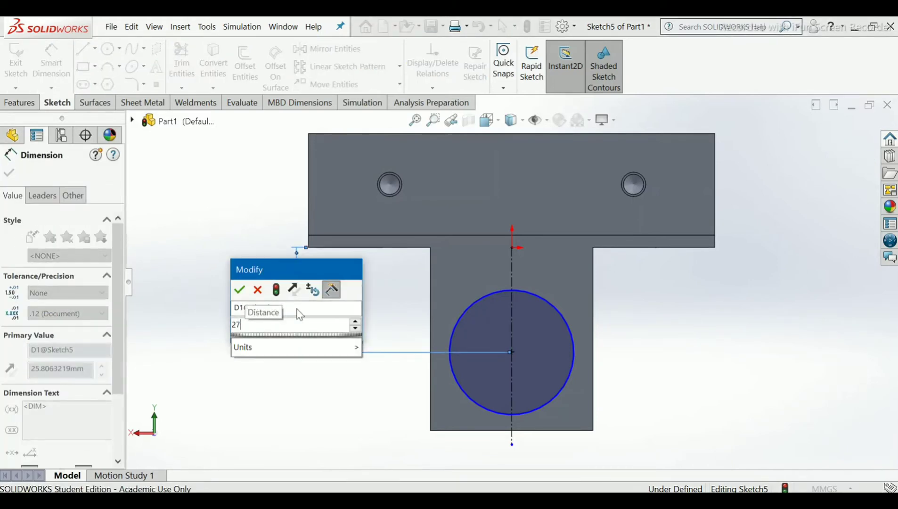
pyautogui.press('Return')
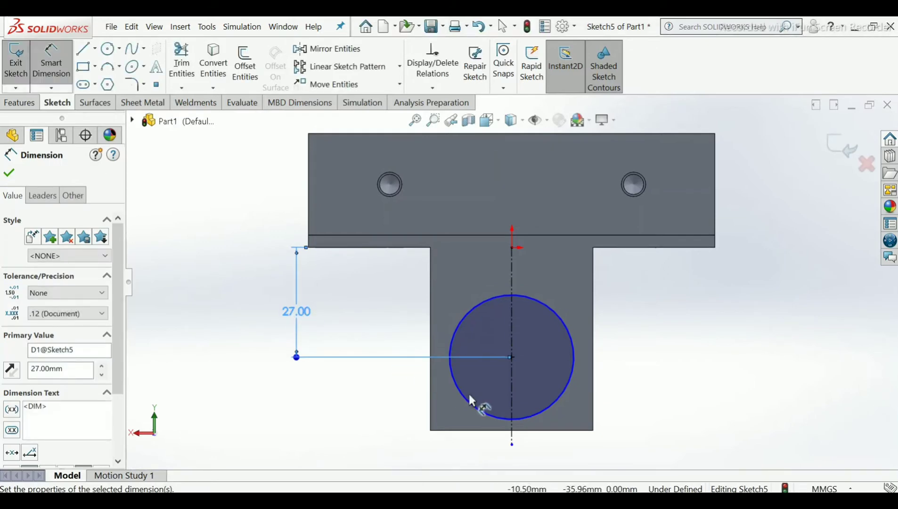
# Step: Dimension the circle's diameter as 20 mm and exit the sketch
pyautogui.click(467, 400)
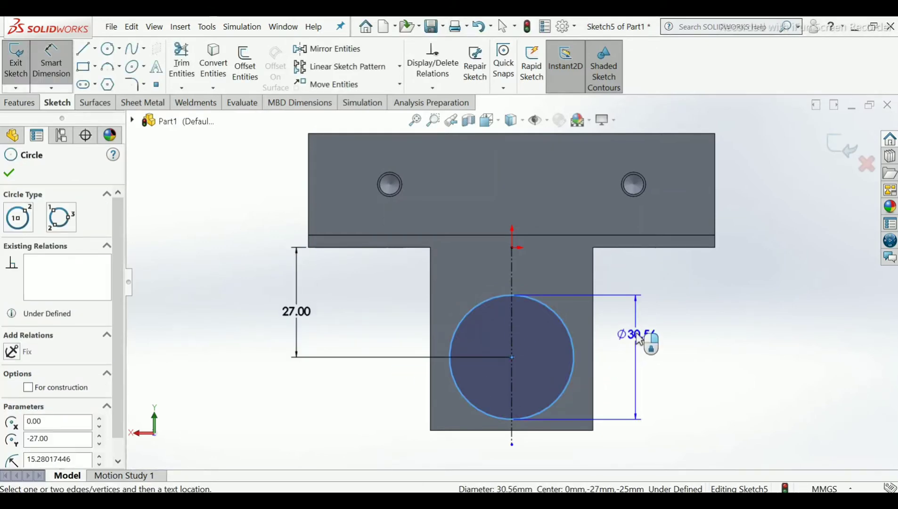
pyautogui.click(639, 339)
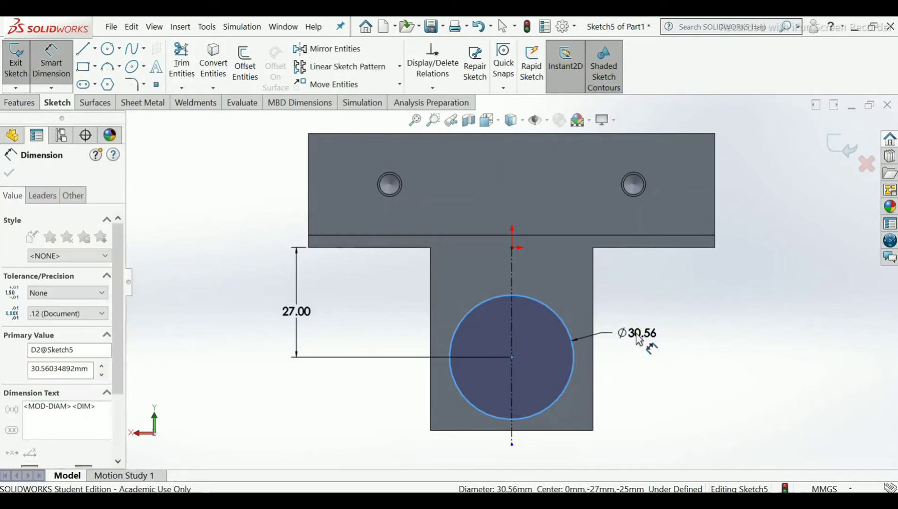
pyautogui.write('20')
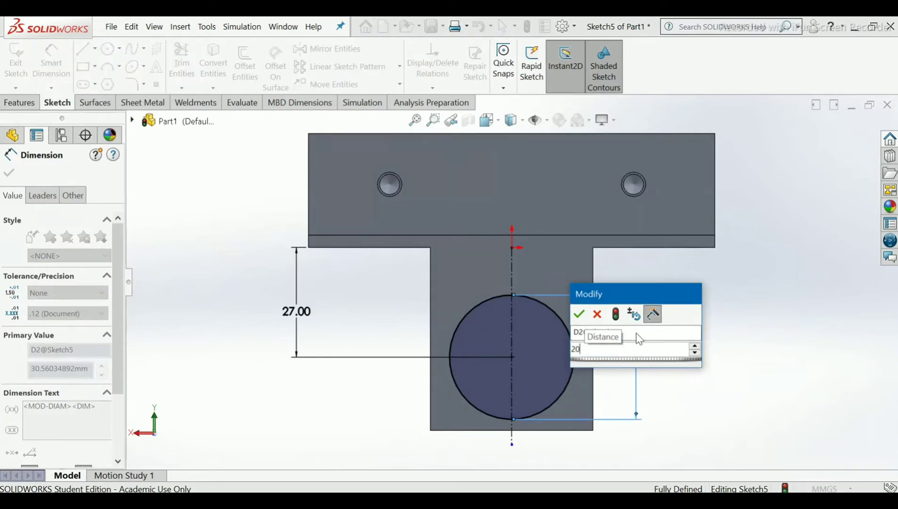
pyautogui.press('Return')
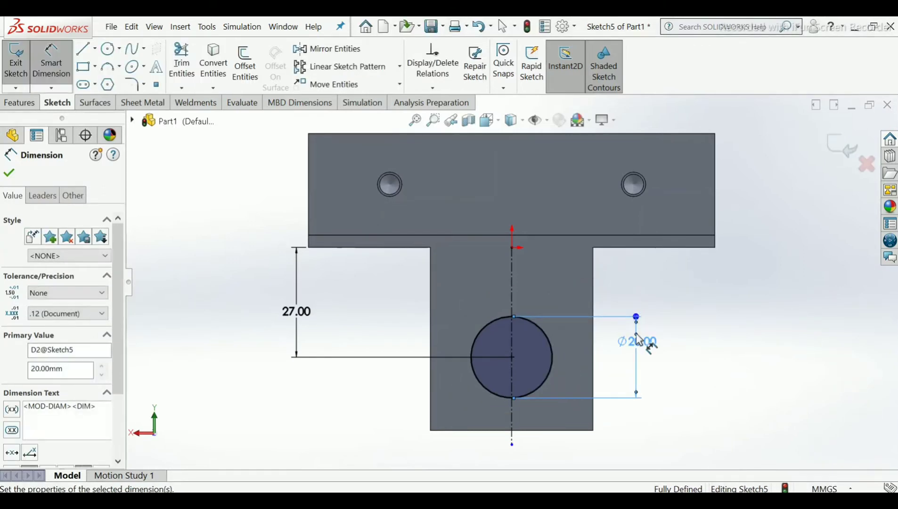
pyautogui.click(8, 173)
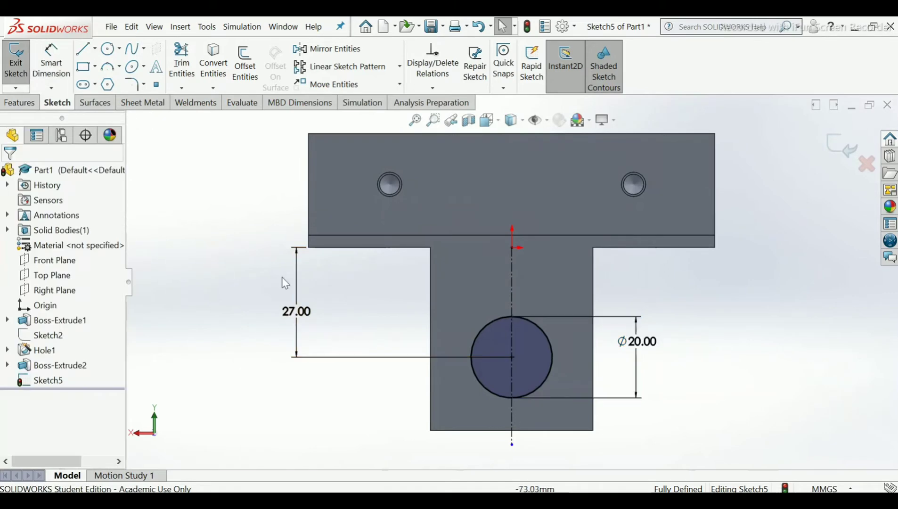
pyautogui.moveTo(366, 295); pyautogui.dragTo(372, 312, button='middle')
pyautogui.press('f')
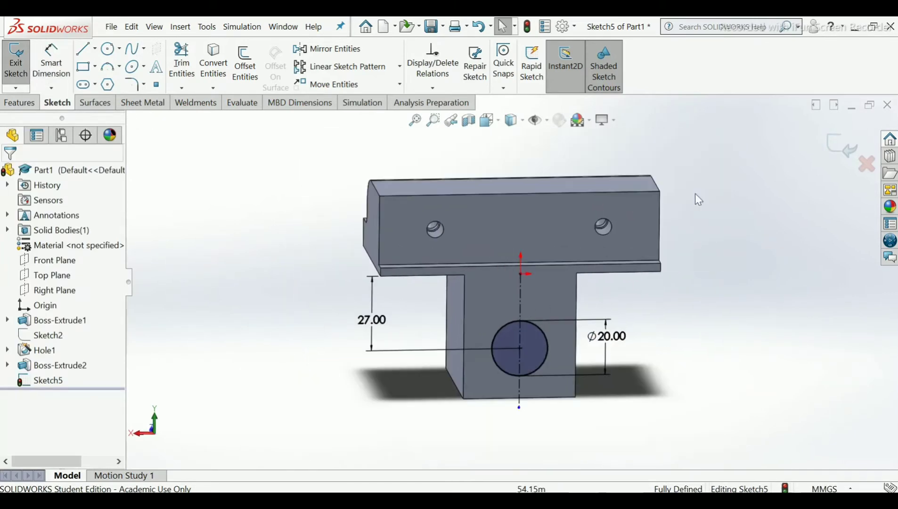
pyautogui.click(846, 150)
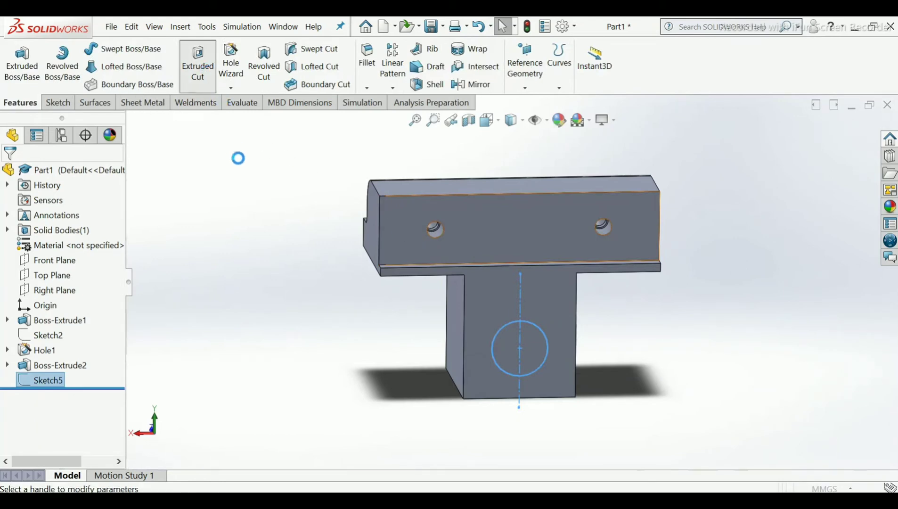
# Step: Extrude-cut the 20 mm circle through the block with the Up To Next end condition
pyautogui.scroll(-3, 523, 319)
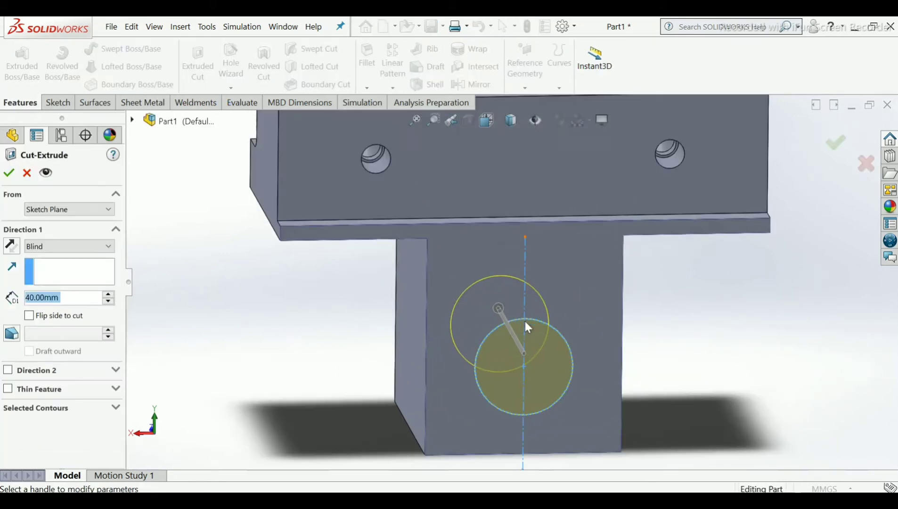
pyautogui.moveTo(552, 324); pyautogui.dragTo(616, 330, button='middle')
pyautogui.scroll(1, 616, 330)
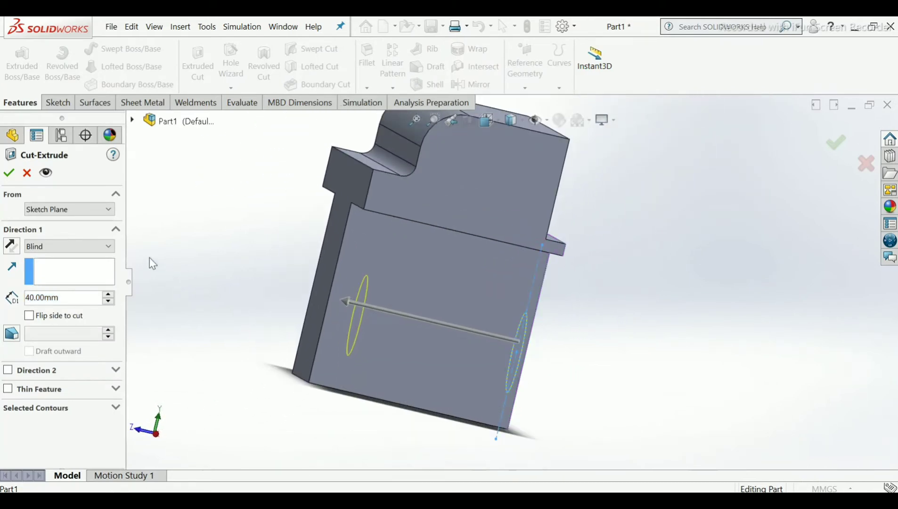
pyautogui.click(109, 247)
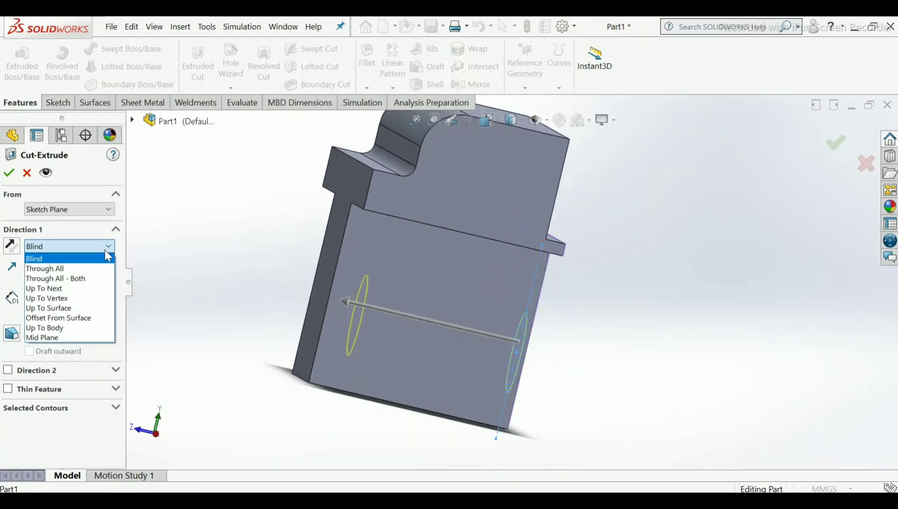
pyautogui.click(71, 287)
pyautogui.moveTo(267, 270); pyautogui.dragTo(346, 312, button='middle')
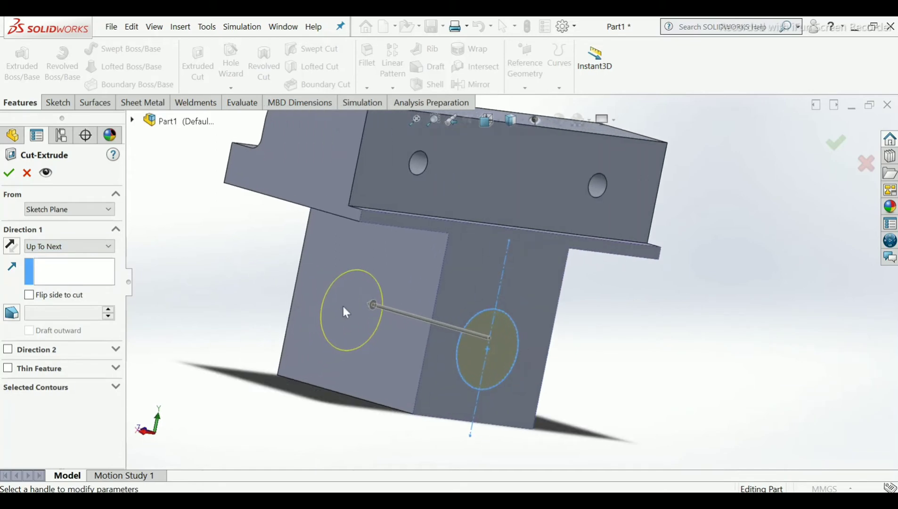
pyautogui.click(9, 174)
# Step: Examine the round hole through the block from different angles and at close range
pyautogui.keyDown('ctrl'); pyautogui.moveTo(209, 256); pyautogui.dragTo(296, 266, button='middle'); pyautogui.keyUp('ctrl')
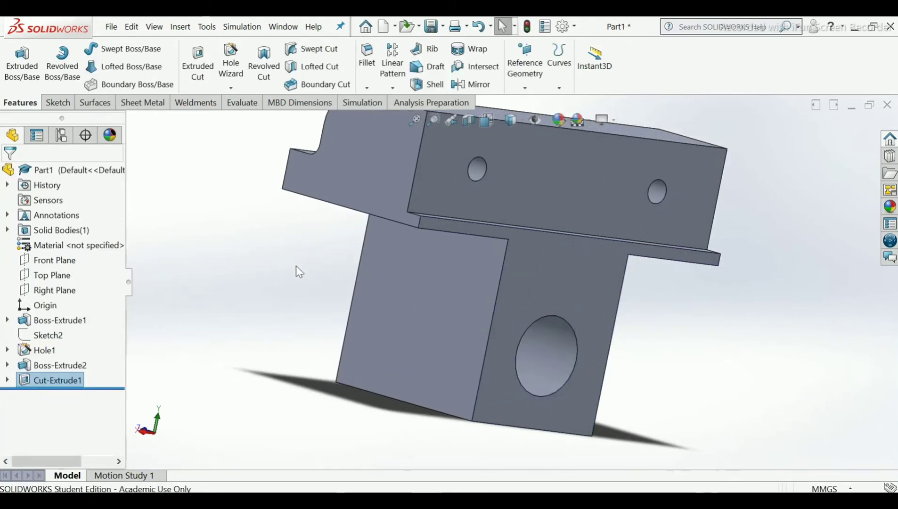
pyautogui.scroll(-1, 296, 266)
pyautogui.scroll(-1, 692, 373)
pyautogui.moveTo(688, 371); pyautogui.dragTo(591, 319, button='middle')
pyautogui.scroll(2, 588, 356)
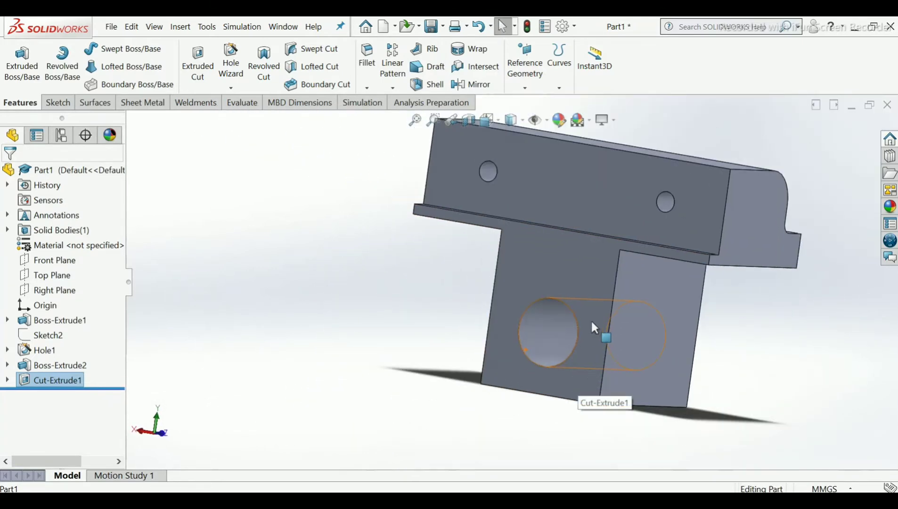
pyautogui.scroll(-3, 590, 320)
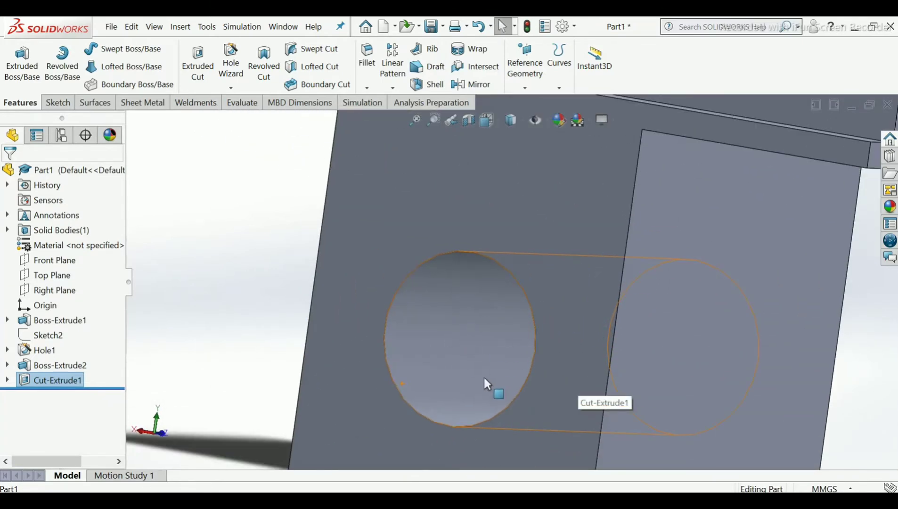
pyautogui.scroll(4, 492, 353)
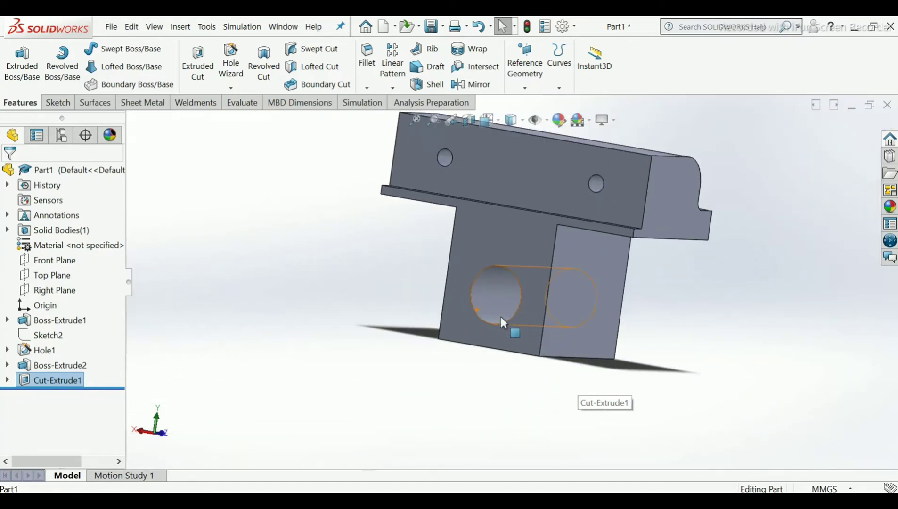
pyautogui.scroll(-2, 506, 294)
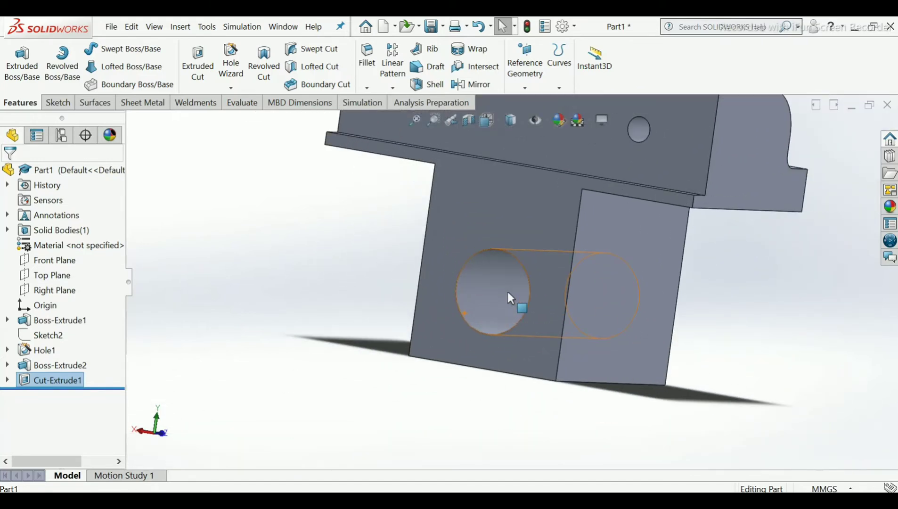
# Step: Start a Cosmetic Thread annotation on the circular edge of the 20 mm hole in the block
pyautogui.click(181, 27)
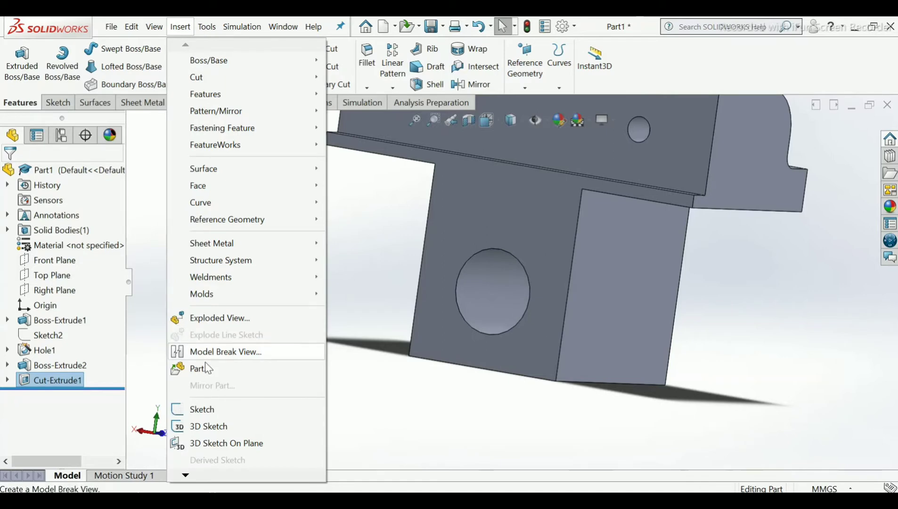
pyautogui.moveTo(186, 479)
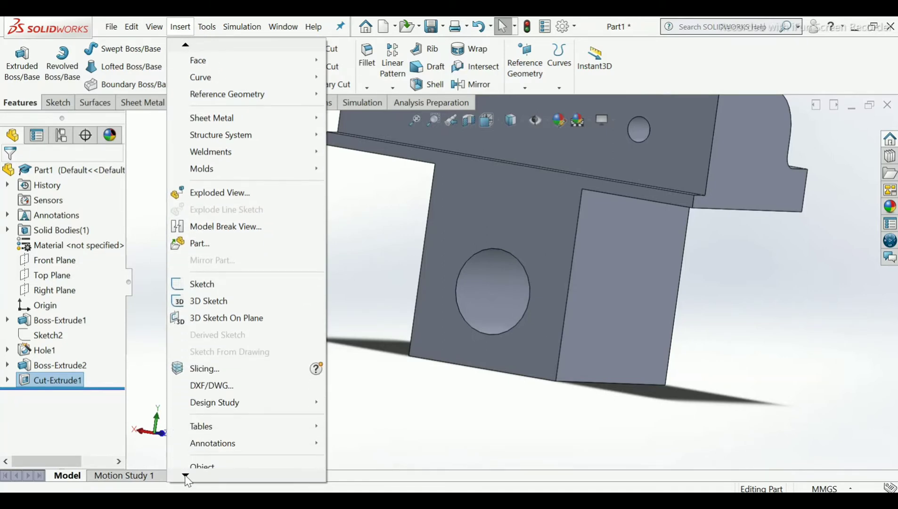
pyautogui.moveTo(238, 414)
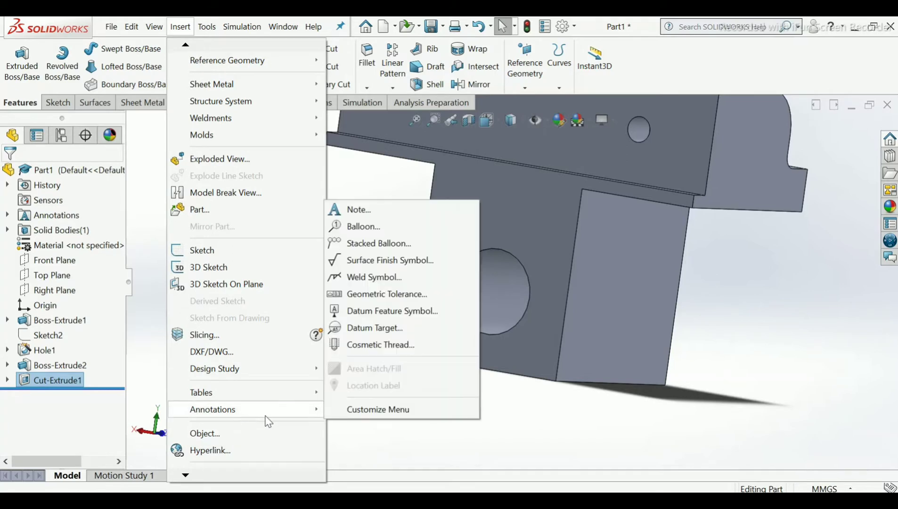
pyautogui.click(371, 346)
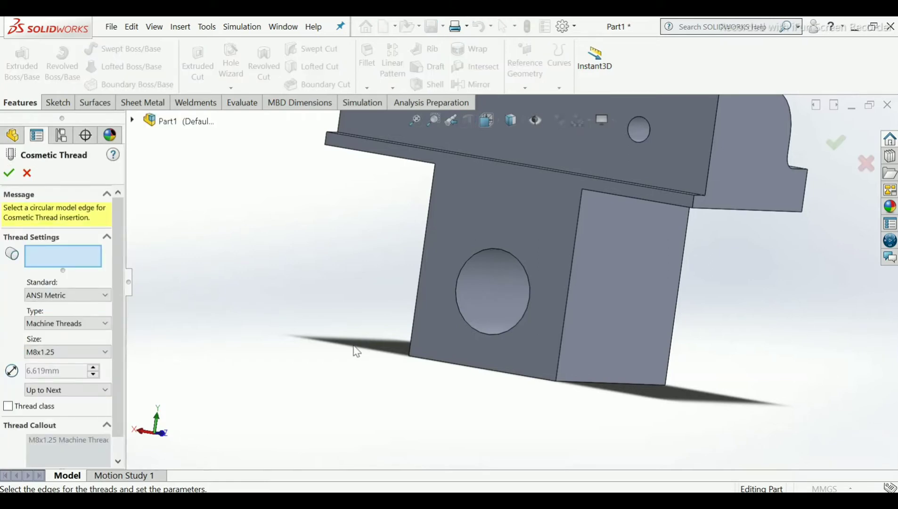
pyautogui.scroll(-5, 488, 250)
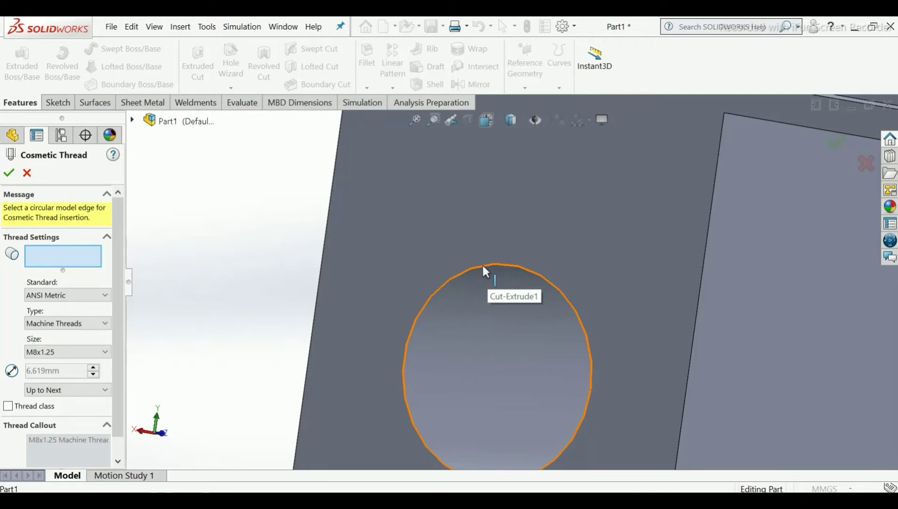
pyautogui.click(482, 267)
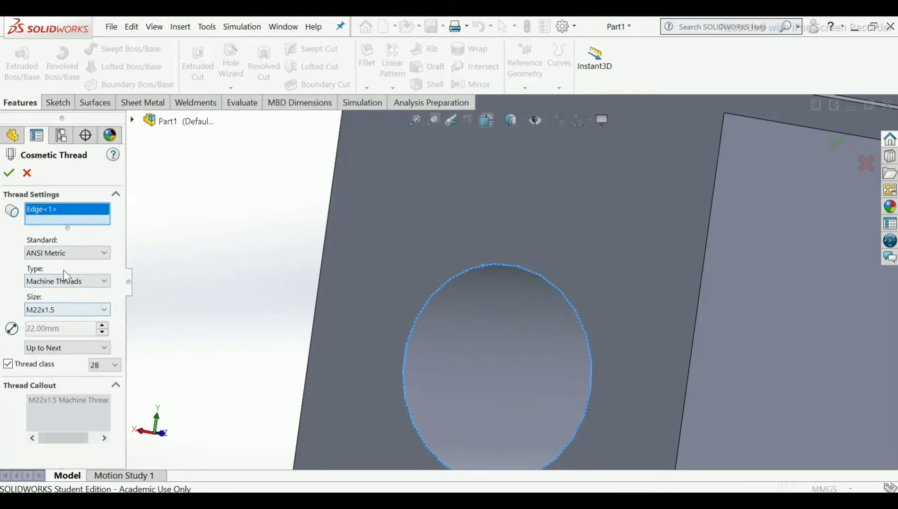
# Step: Set the cosmetic thread's size to M22x2.0 and apply the thread to the hole
pyautogui.click(77, 313)
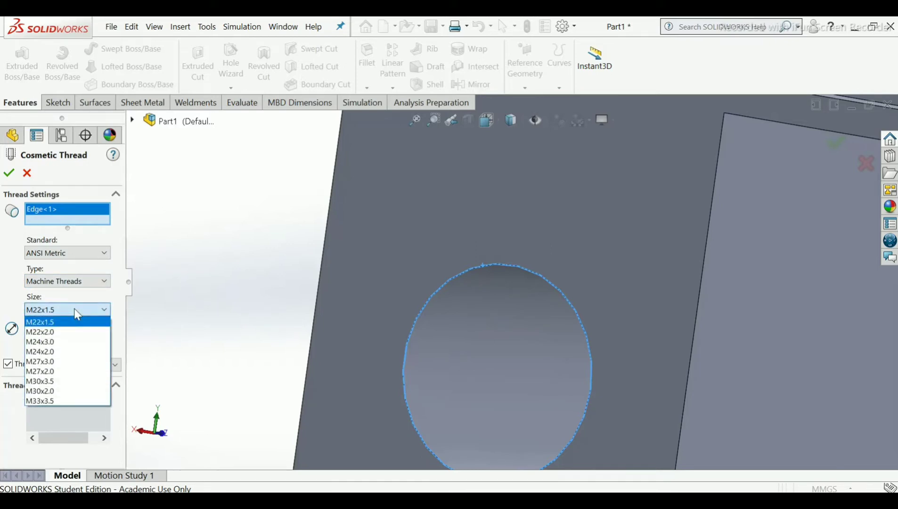
pyautogui.click(74, 309)
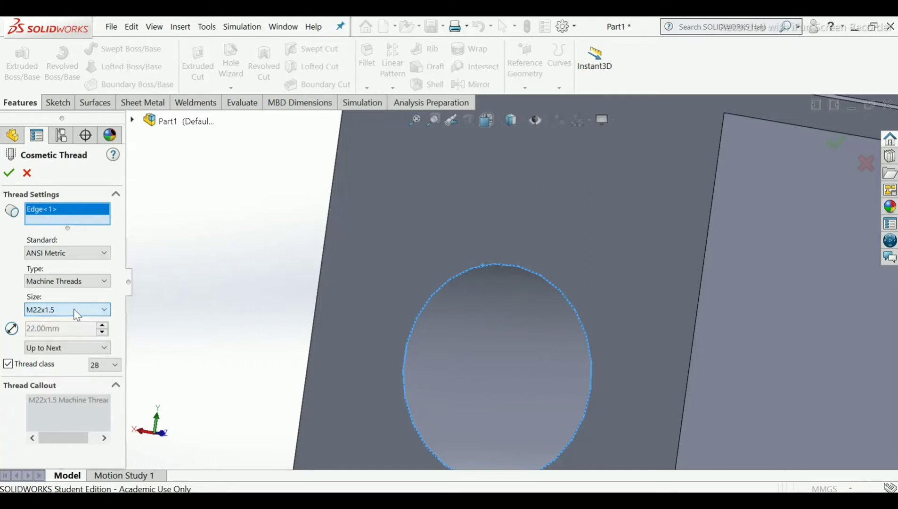
pyautogui.click(73, 309)
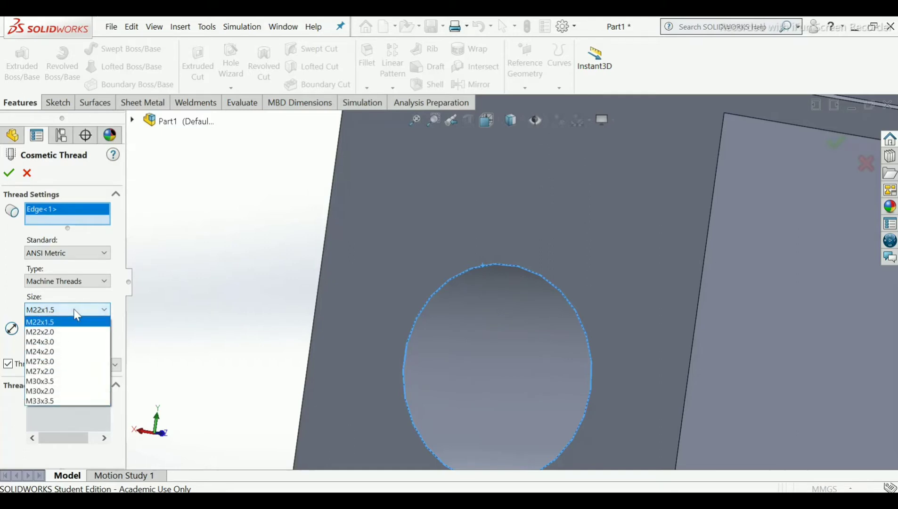
pyautogui.click(56, 332)
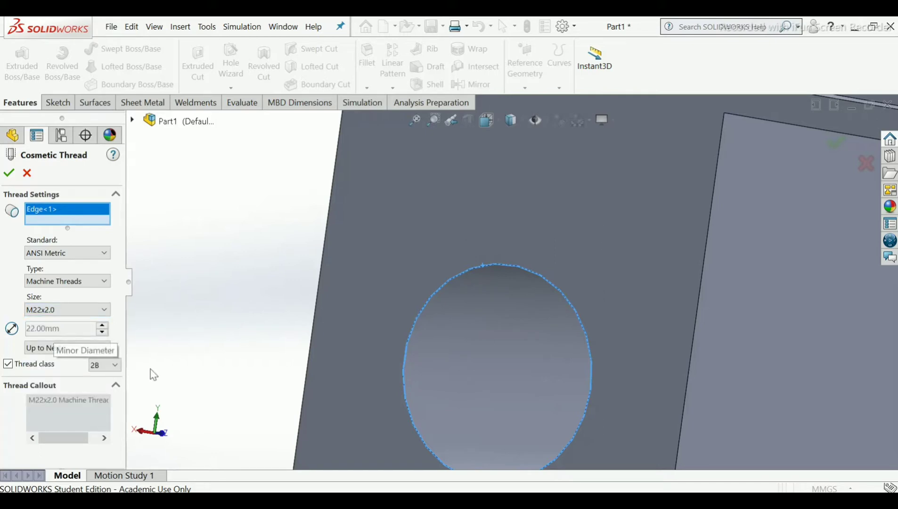
pyautogui.scroll(-2, 163, 372)
pyautogui.scroll(2, 307, 339)
pyautogui.scroll(2, 349, 329)
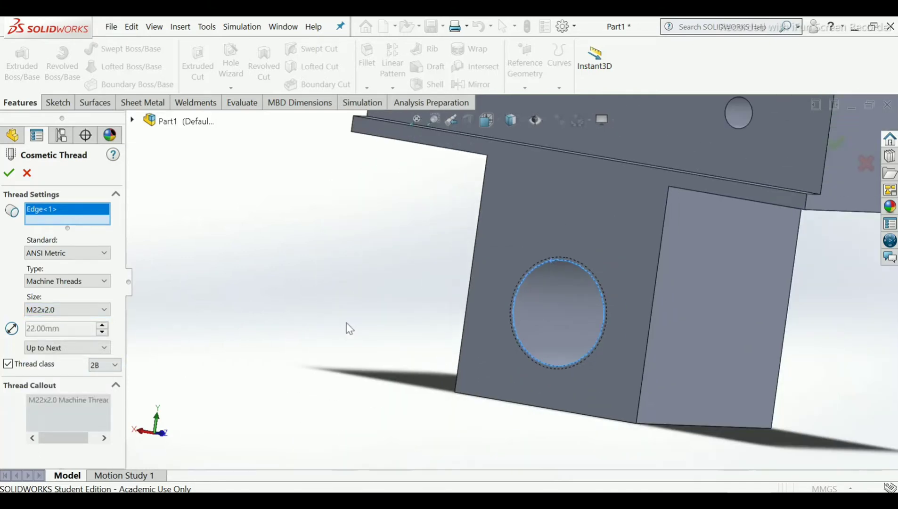
pyautogui.click(8, 173)
# Step: Enable shaded cosmetic threads in the detailing display filter of the document properties
pyautogui.scroll(-2, 567, 248)
pyautogui.scroll(-2, 547, 328)
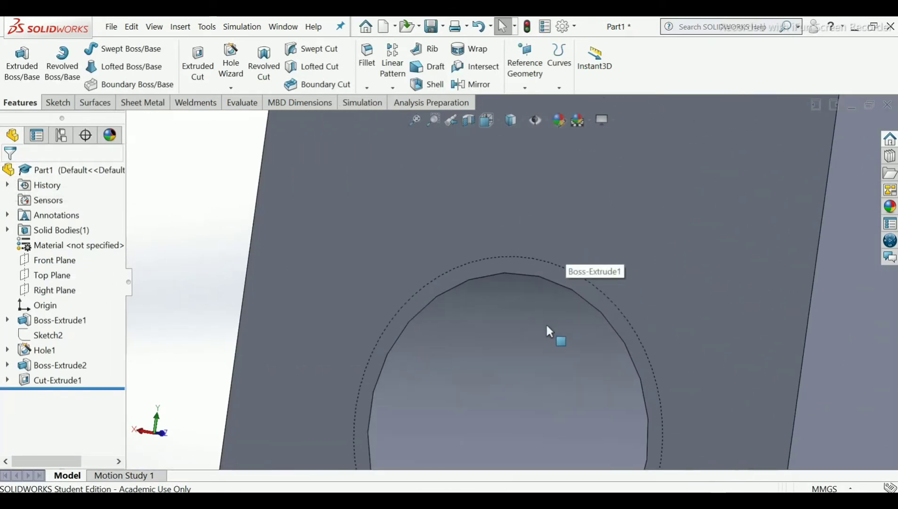
pyautogui.scroll(4, 545, 330)
pyautogui.scroll(-2, 529, 317)
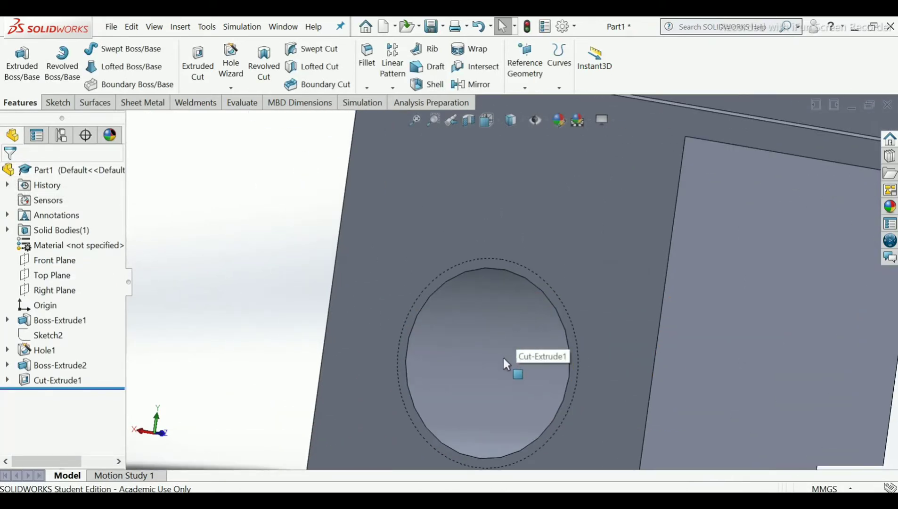
pyautogui.scroll(3, 499, 354)
pyautogui.scroll(-1, 495, 351)
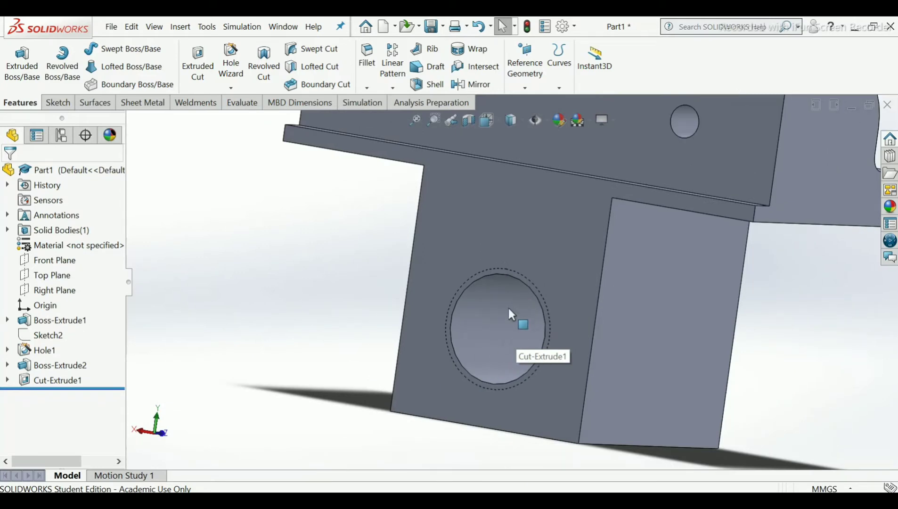
pyautogui.click(574, 27)
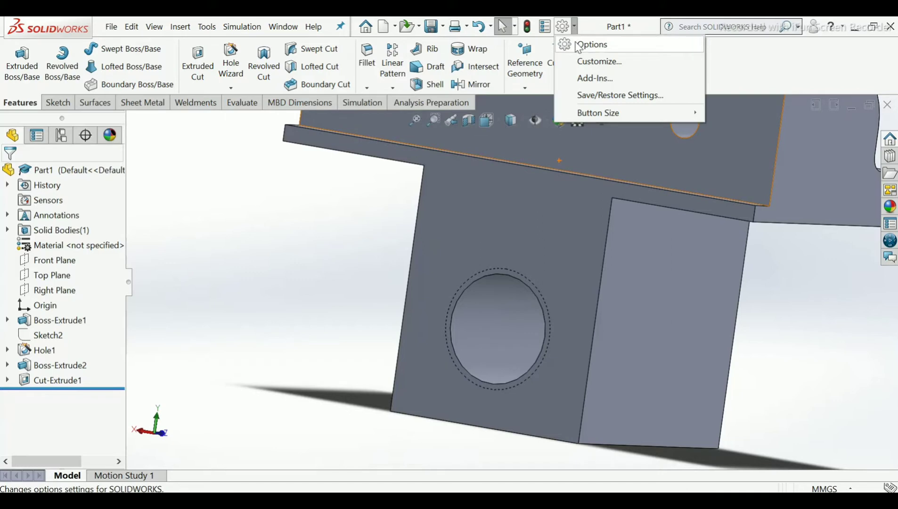
pyautogui.click(578, 46)
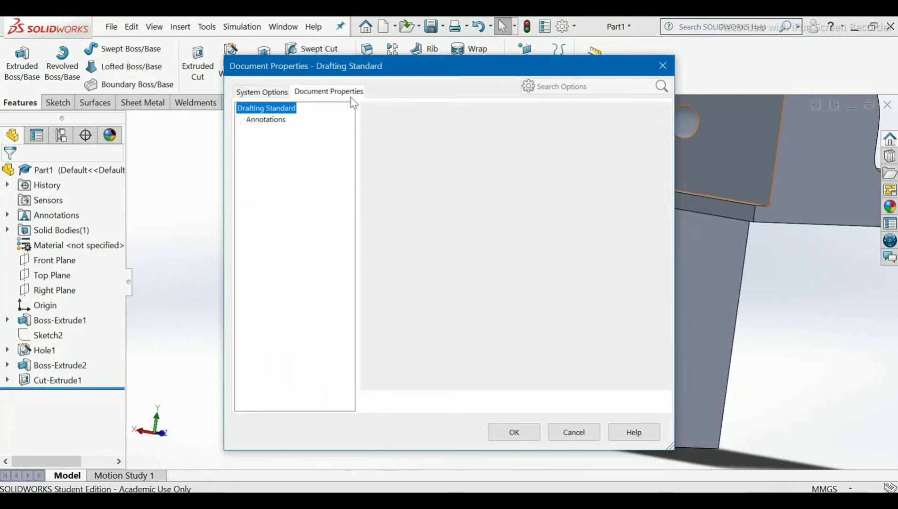
pyautogui.click(351, 97)
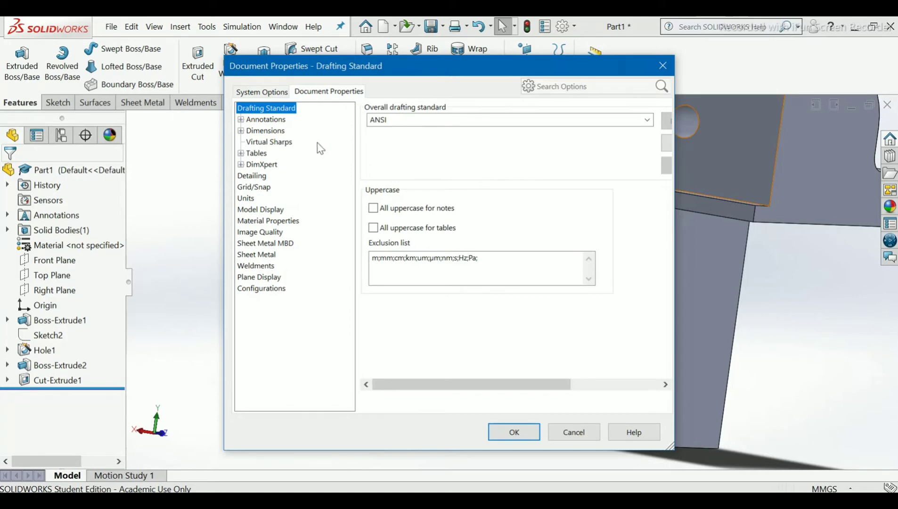
pyautogui.click(252, 176)
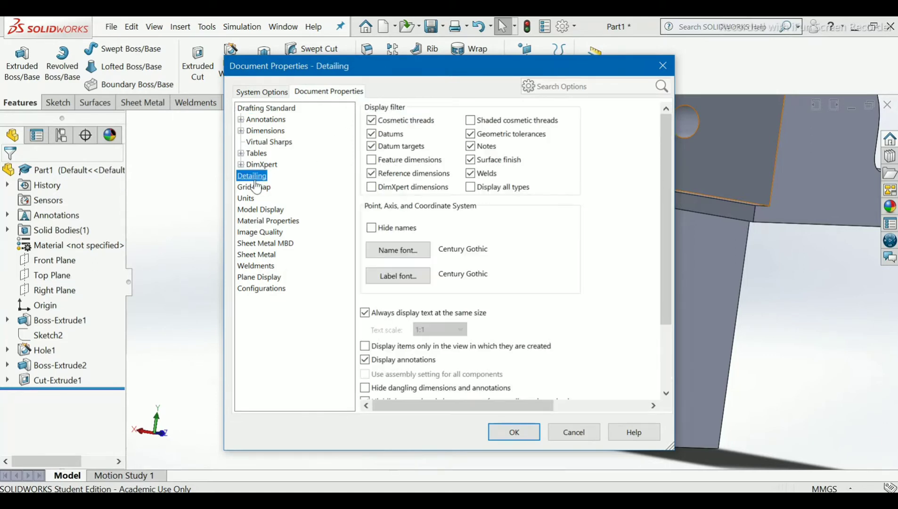
pyautogui.click(472, 122)
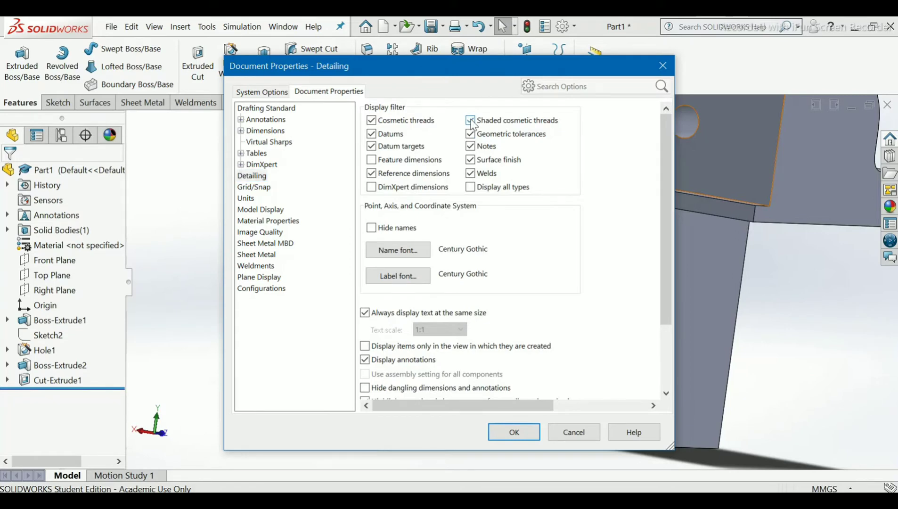
pyautogui.click(517, 431)
# Step: Examine the shaded thread inside the block's hole up close and within the whole jaw
pyautogui.scroll(-5, 537, 325)
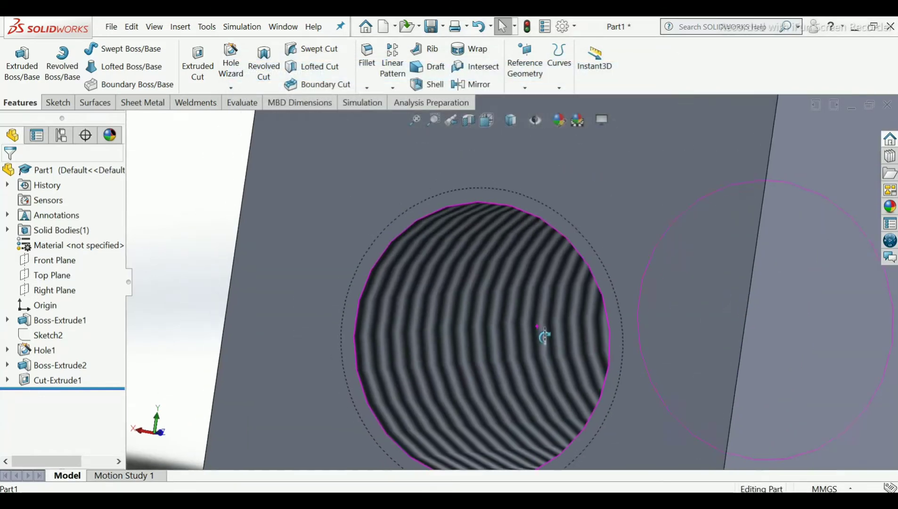
pyautogui.moveTo(545, 336); pyautogui.dragTo(518, 304, button='middle')
pyautogui.scroll(3, 546, 340)
pyautogui.scroll(-3, 518, 305)
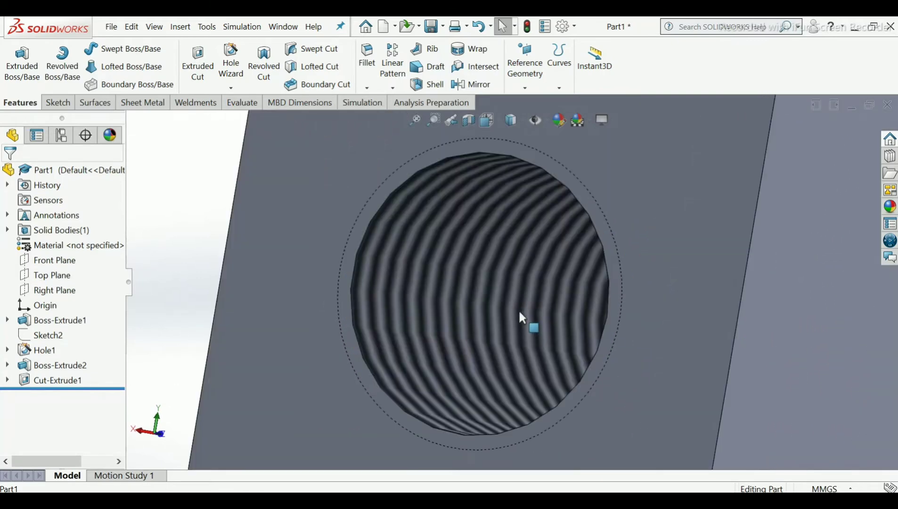
pyautogui.scroll(4, 519, 313)
pyautogui.scroll(4, 520, 282)
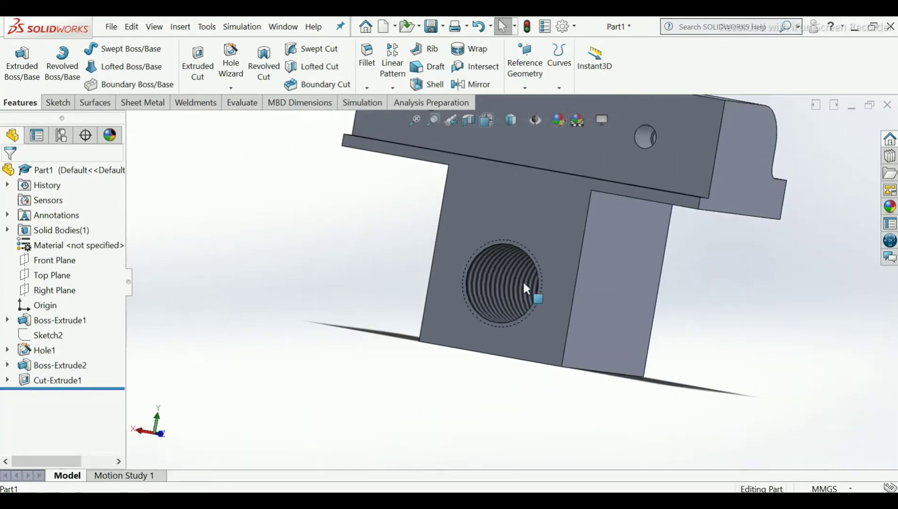
pyautogui.moveTo(537, 252); pyautogui.dragTo(523, 320, button='middle')
pyautogui.scroll(2, 529, 216)
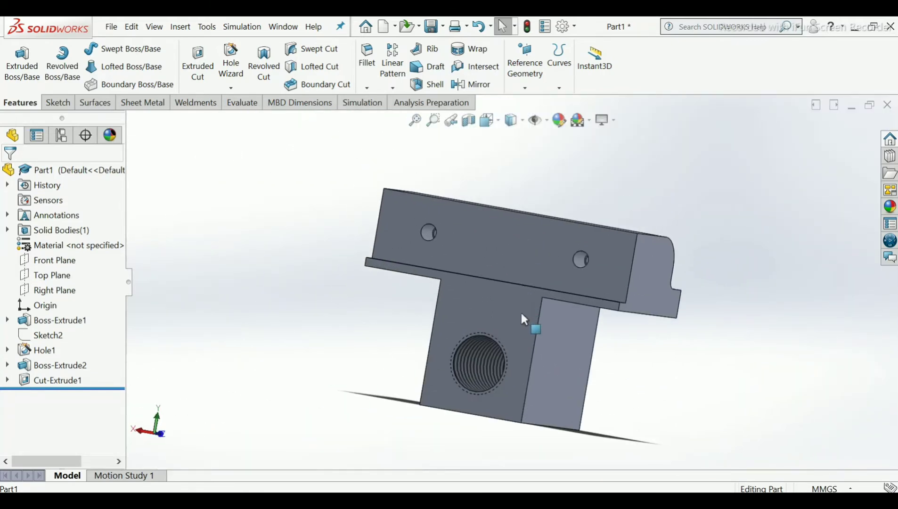
# Step: Start a sketch on the bottom face of the block and clear the face selection
pyautogui.scroll(-3, 522, 321)
pyautogui.moveTo(533, 372); pyautogui.dragTo(511, 339, button='middle')
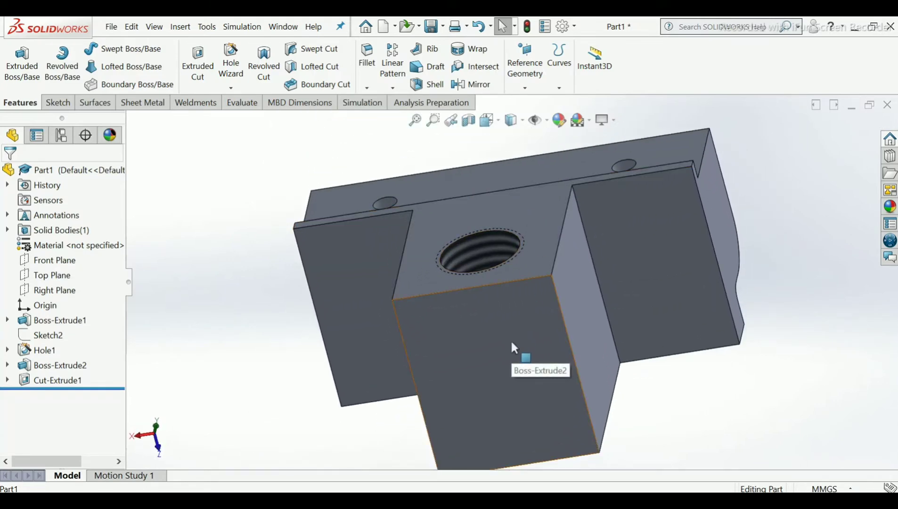
pyautogui.click(512, 343)
pyautogui.click(561, 311)
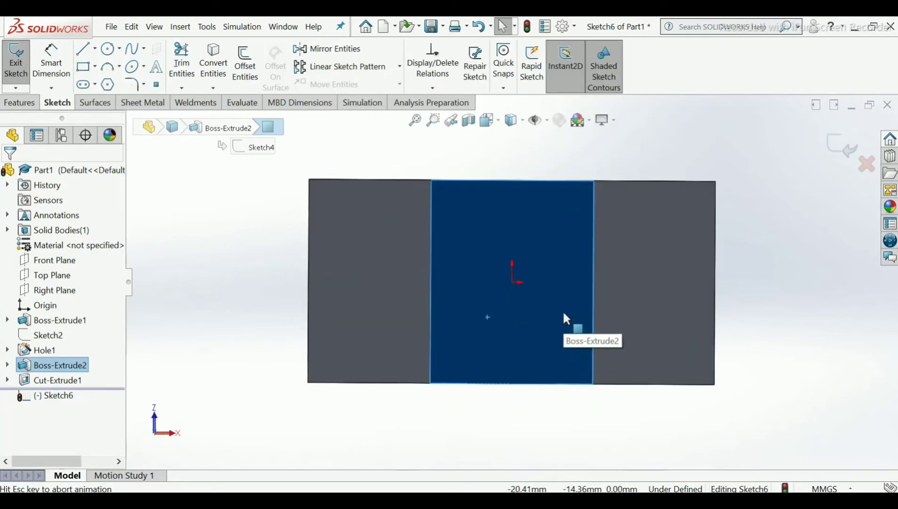
pyautogui.click(208, 227)
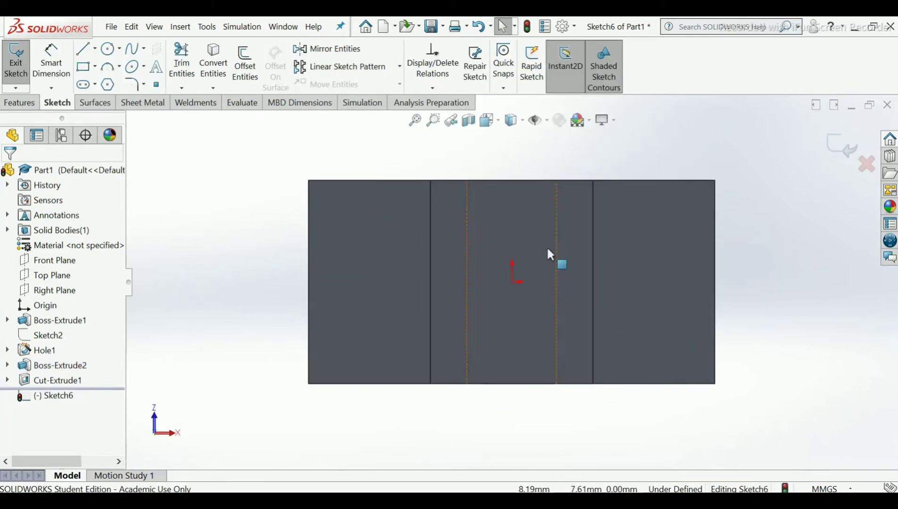
# Step: Sketch a horizontal centerline through the origin from the jaw's left edge to its right edge
pyautogui.scroll(-3, 546, 249)
pyautogui.scroll(1, 545, 259)
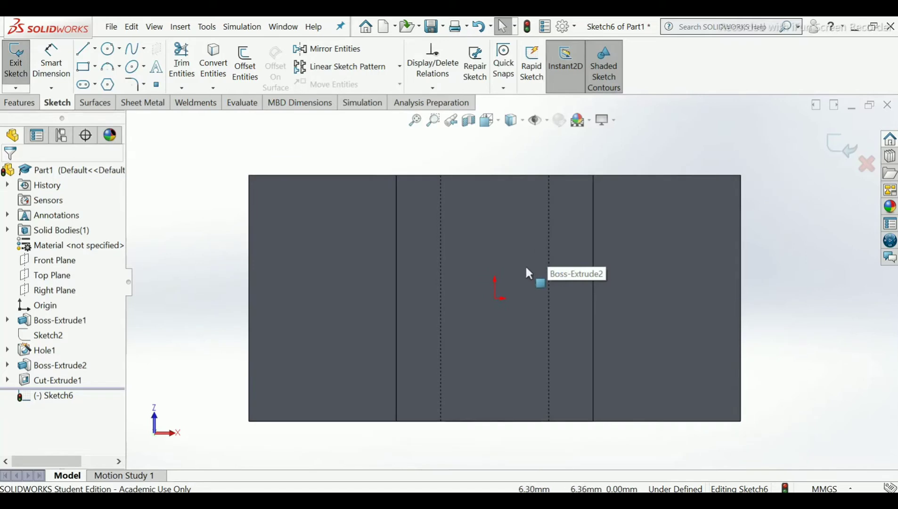
pyautogui.click(95, 49)
pyautogui.click(105, 85)
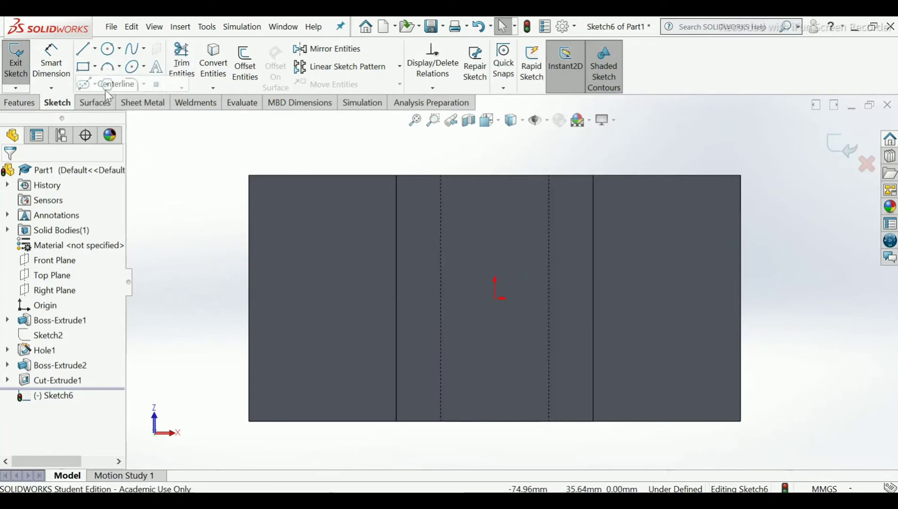
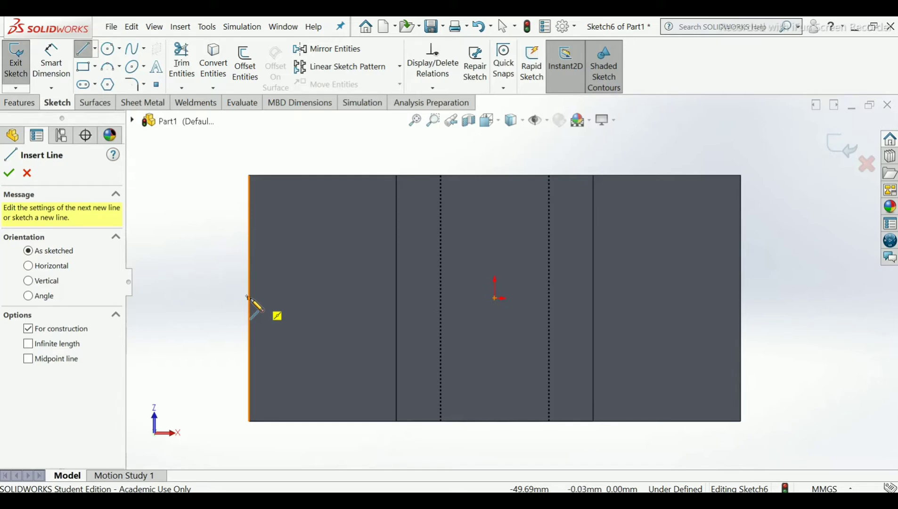
pyautogui.click(249, 297)
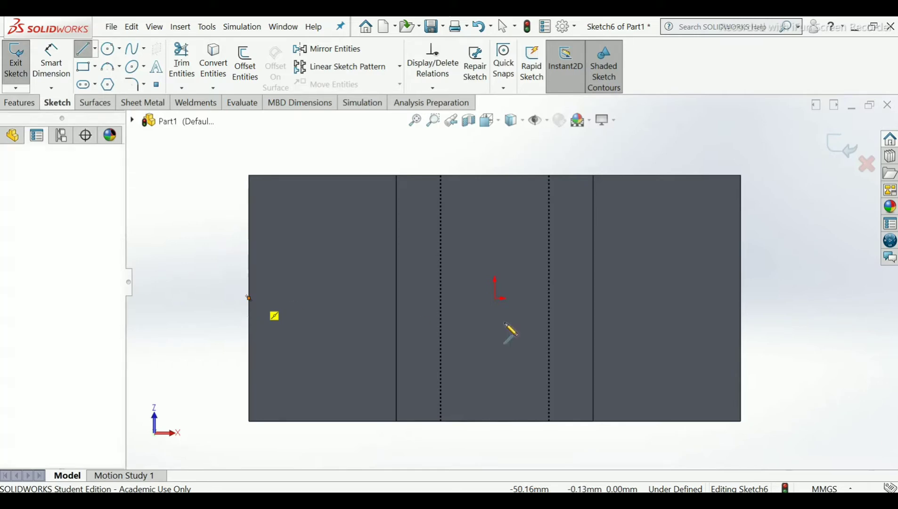
pyautogui.click(740, 297)
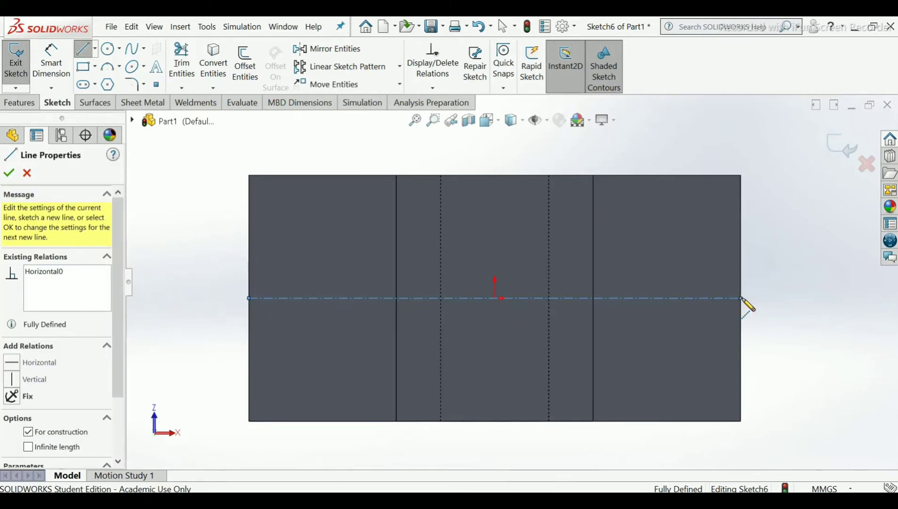
pyautogui.rightClick(745, 304)
pyautogui.click(756, 306)
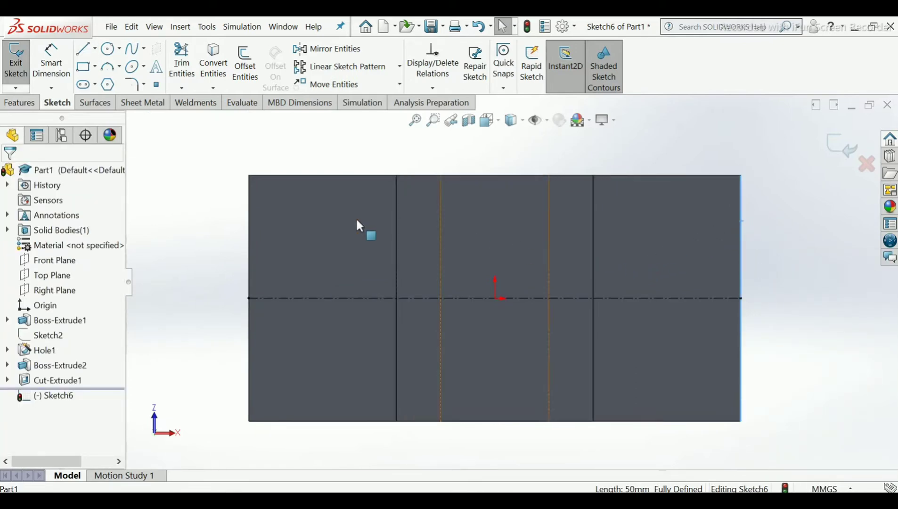
# Step: Sketch a vertical centerline from the origin upward to just beyond the block's upper edge
pyautogui.click(96, 49)
pyautogui.click(104, 84)
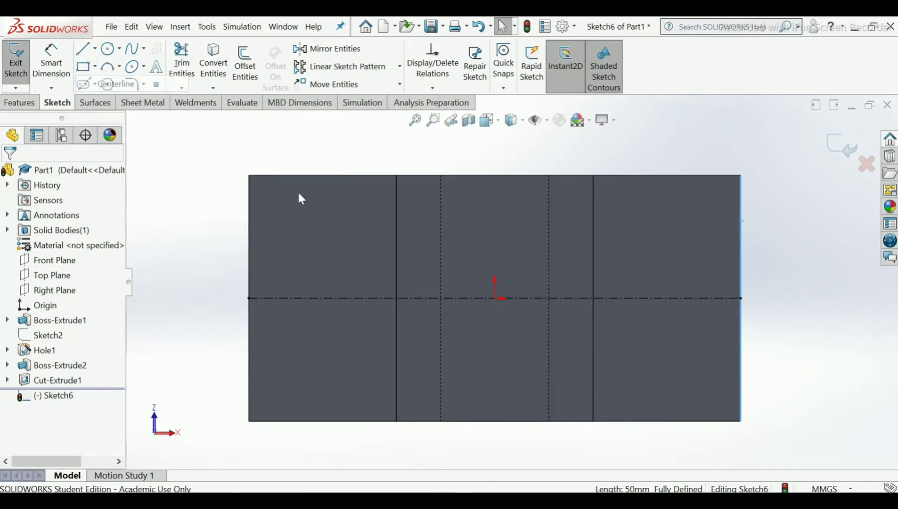
pyautogui.moveTo(494, 298)
pyautogui.mouseDown()
pyautogui.moveTo(505, 200)
pyautogui.moveTo(494, 173)
pyautogui.mouseUp()
pyautogui.rightClick(493, 161)
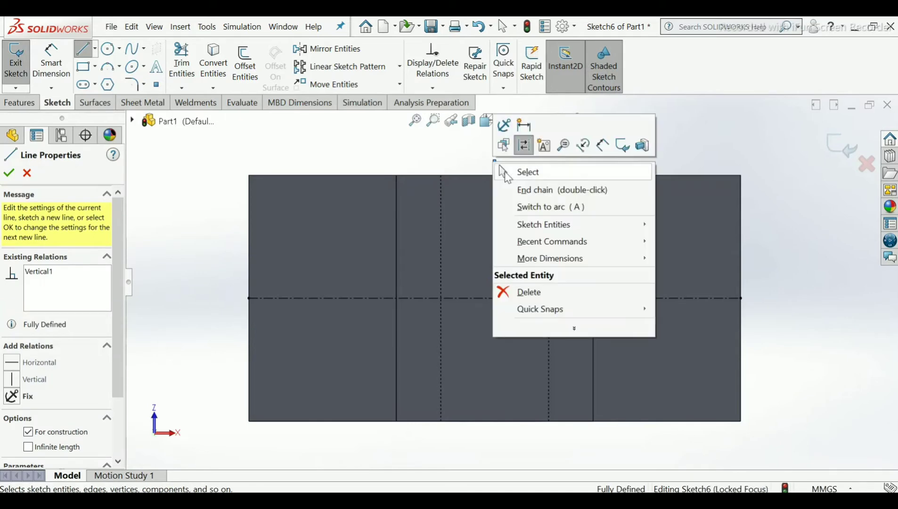
pyautogui.click(531, 188)
pyautogui.press('Escape')
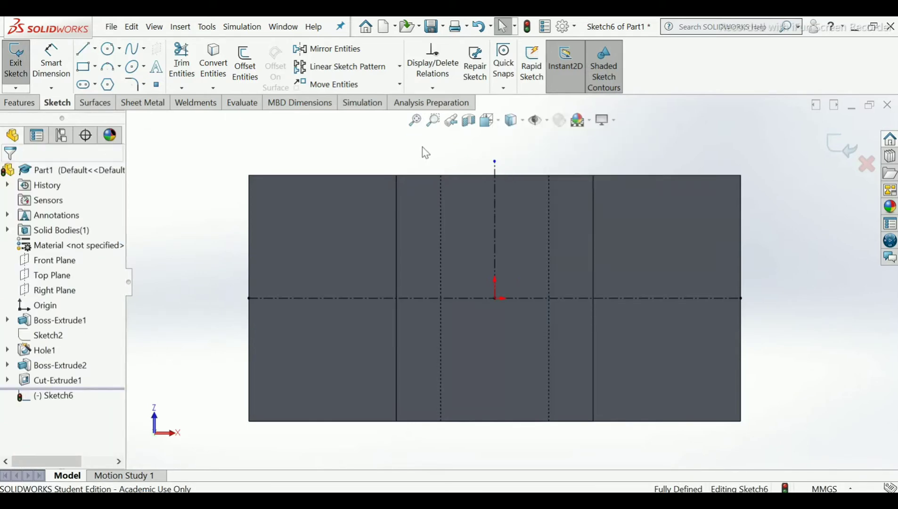
# Step: Place two sketch points about 18 mm apart, one each side of the vertical centerline and about 9.7 mm above the horizontal one
pyautogui.click(156, 86)
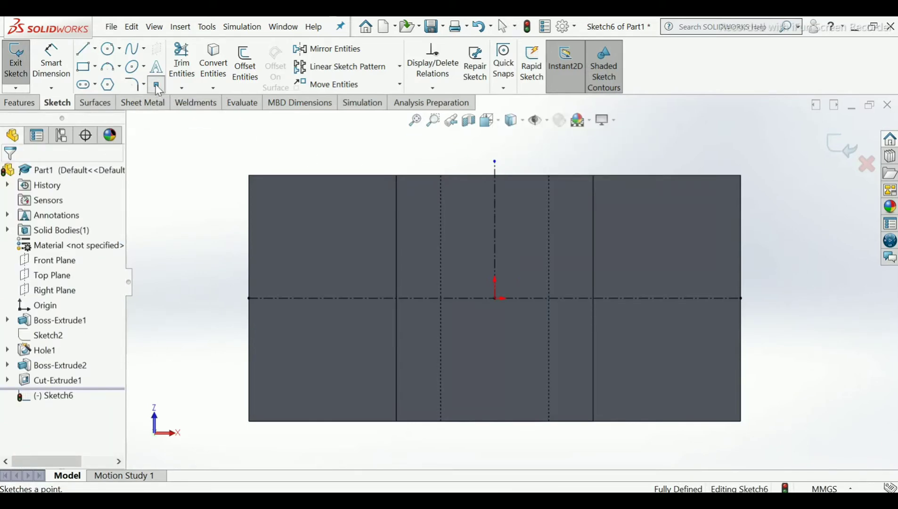
pyautogui.click(449, 250)
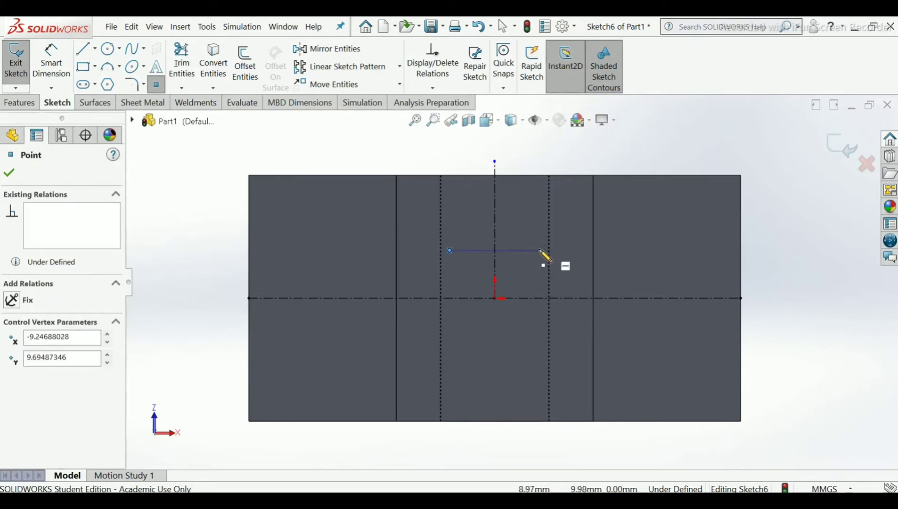
pyautogui.click(537, 250)
pyautogui.rightClick(537, 251)
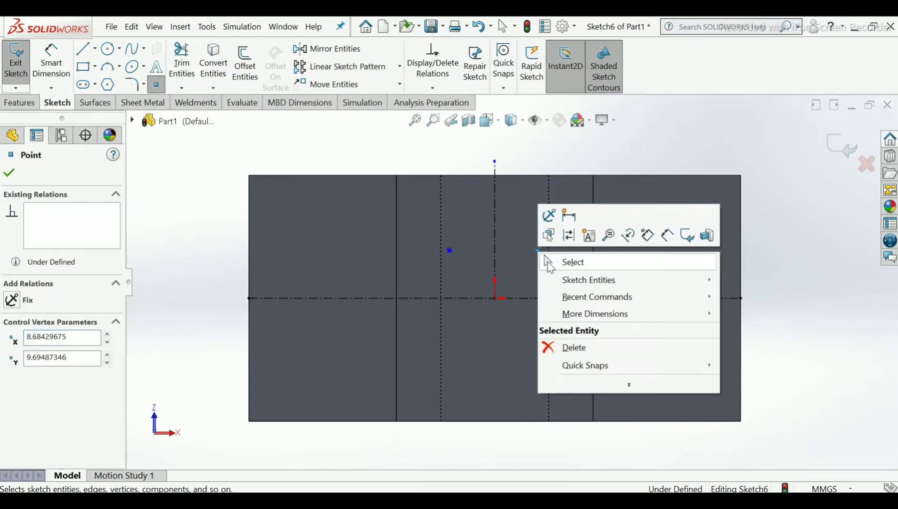
pyautogui.click(542, 259)
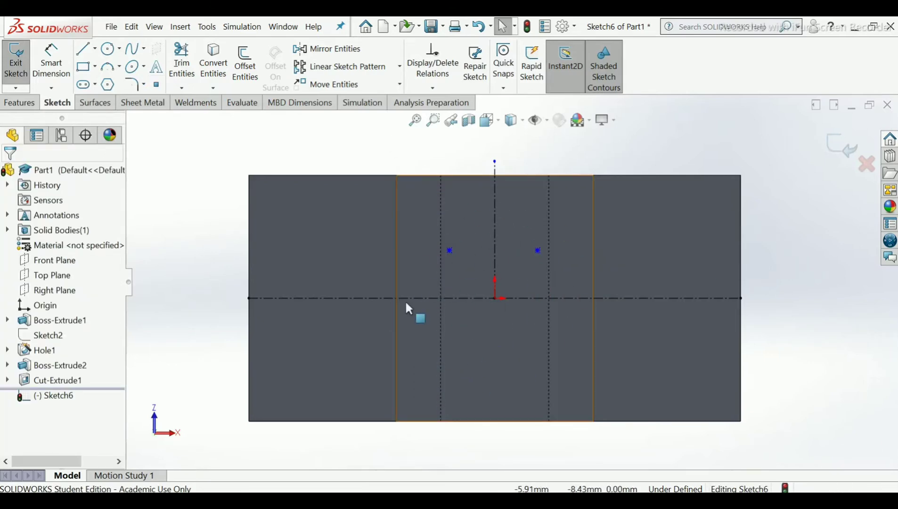
# Step: Dimension the horizontal distance between the two sketch points as 24 mm
pyautogui.click(65, 71)
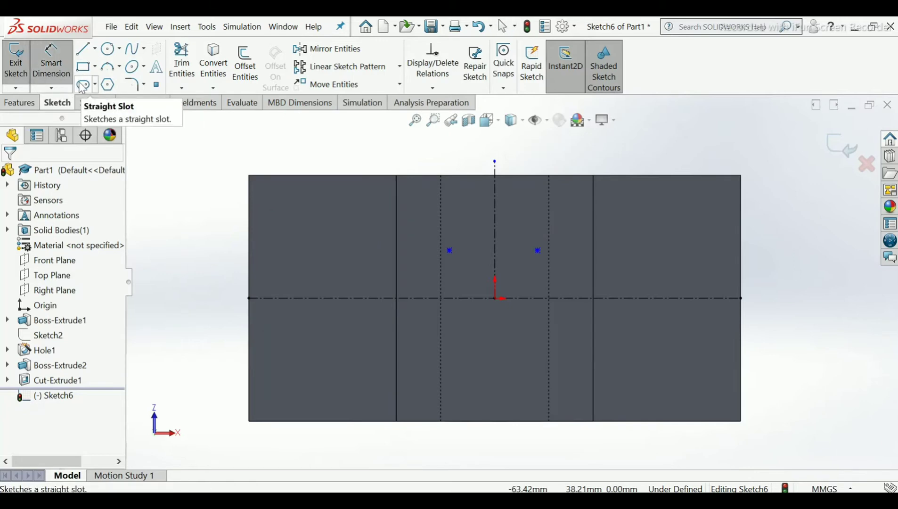
pyautogui.click(448, 250)
pyautogui.click(537, 250)
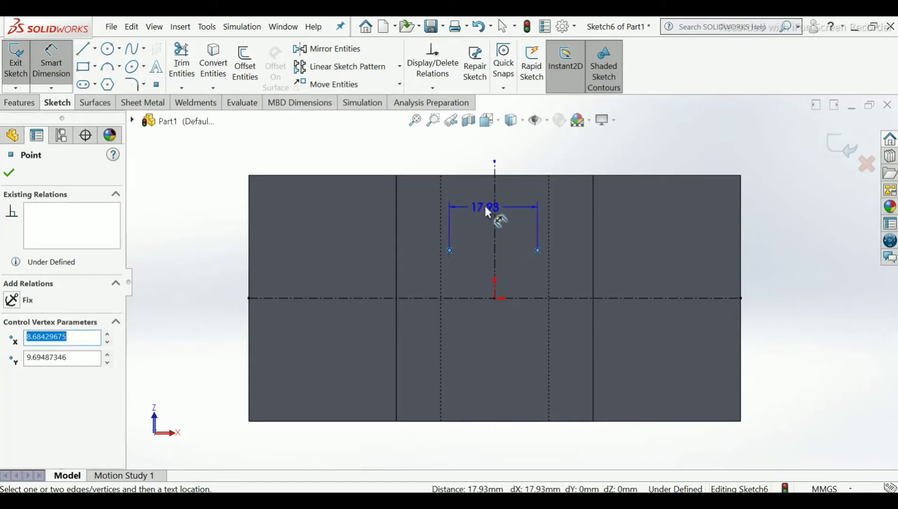
pyautogui.click(496, 150)
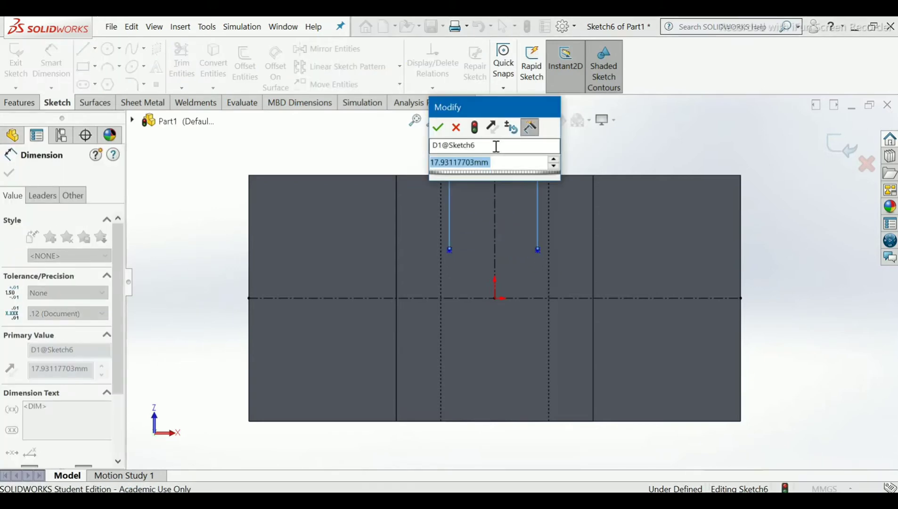
pyautogui.write('24')
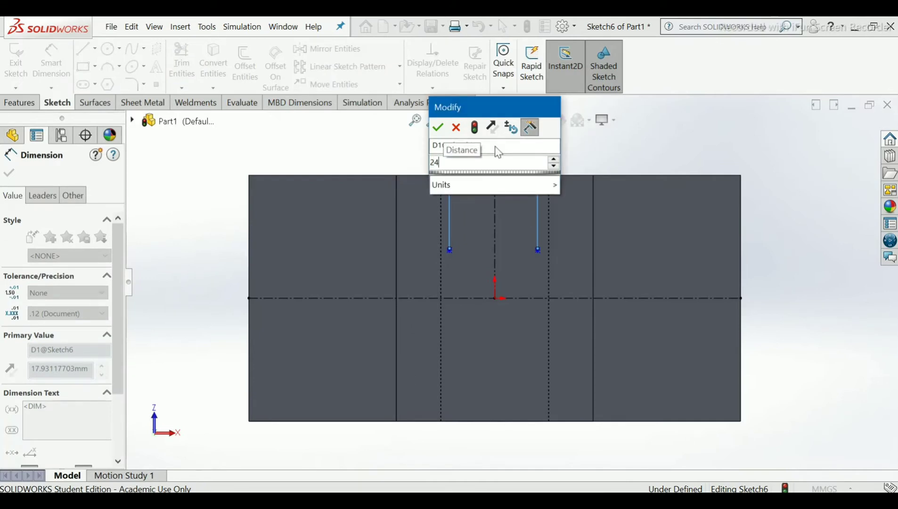
pyautogui.press('Return')
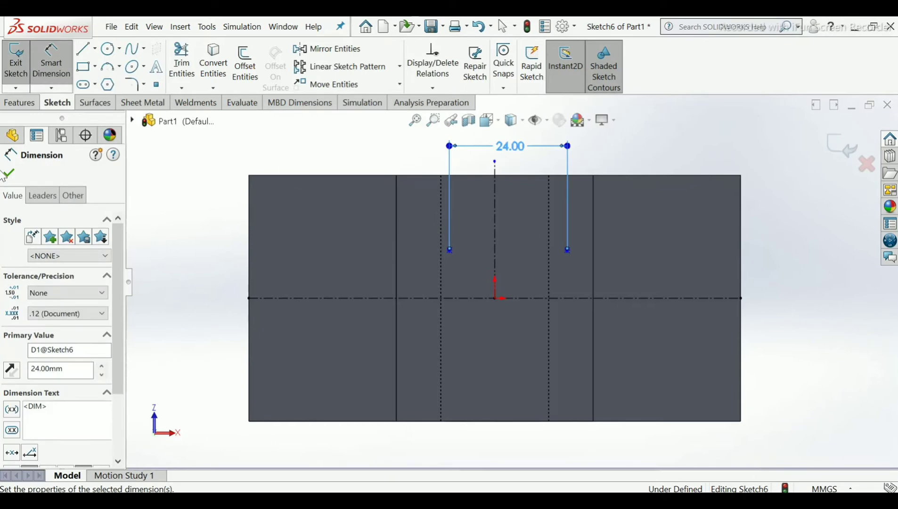
pyautogui.click(7, 175)
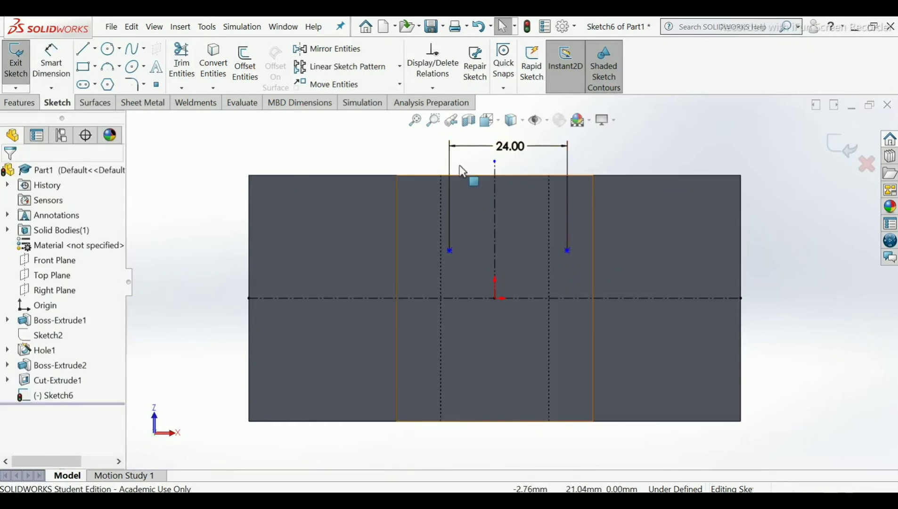
# Step: Add a Symmetric relation between the two points about the vertical centerline
pyautogui.click(432, 89)
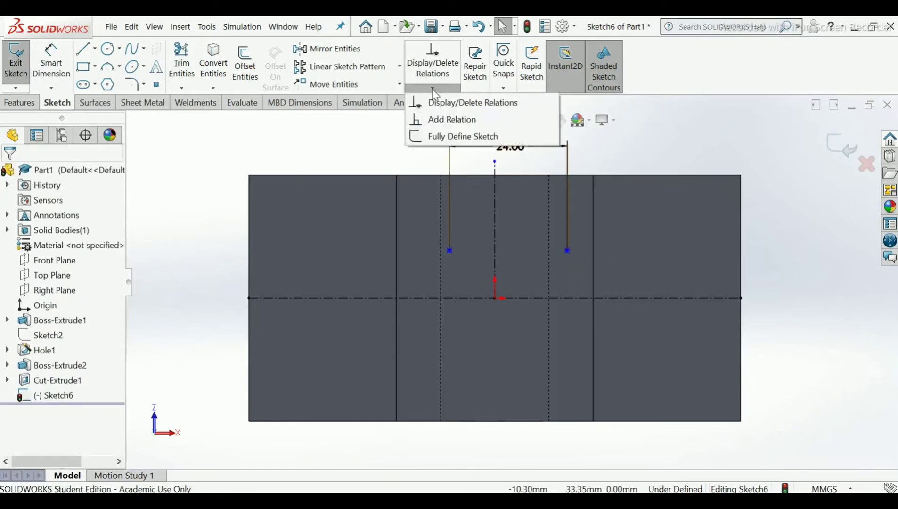
pyautogui.click(433, 119)
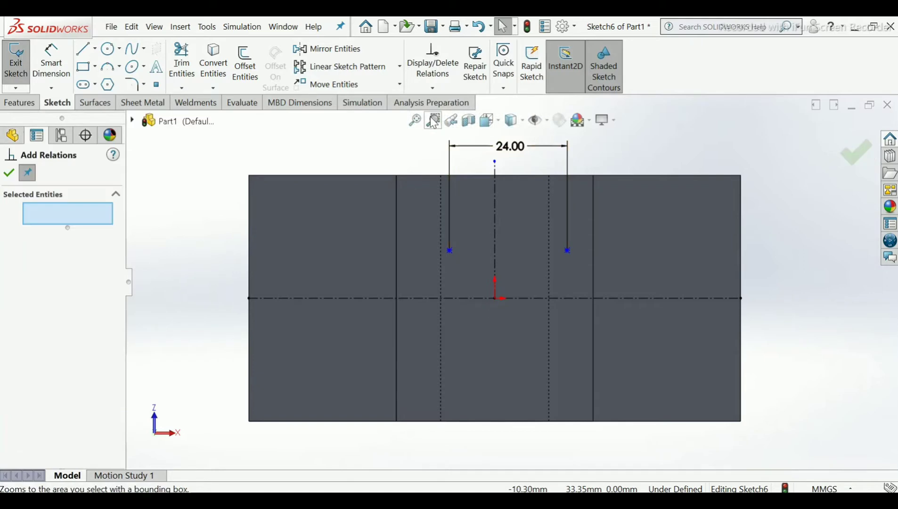
pyautogui.click(449, 250)
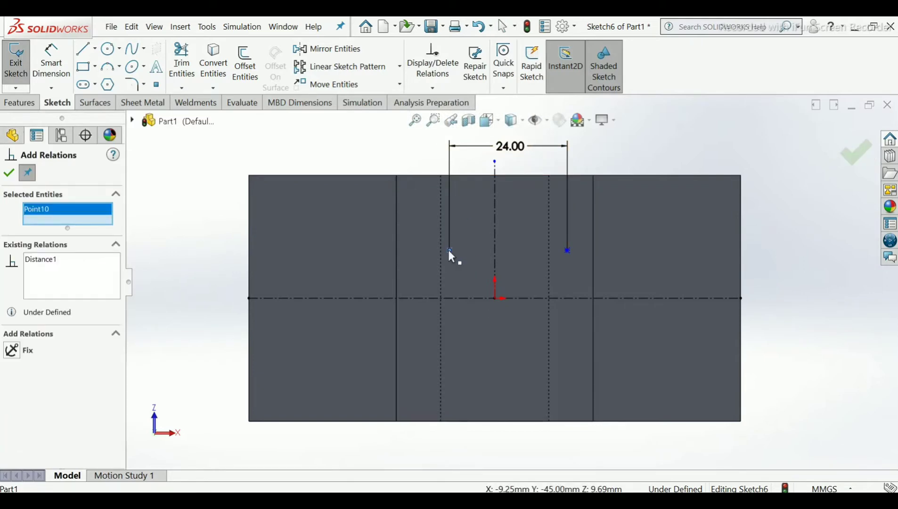
pyautogui.click(567, 250)
pyautogui.click(492, 225)
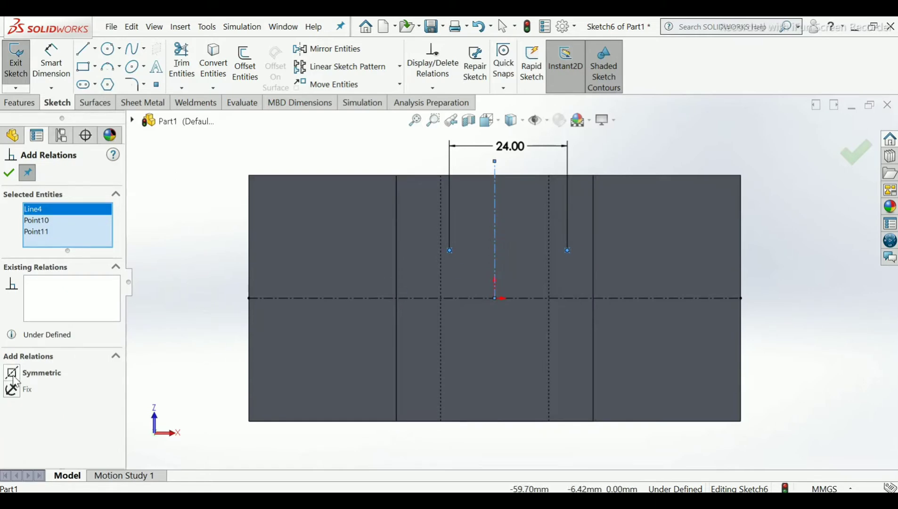
pyautogui.click(13, 375)
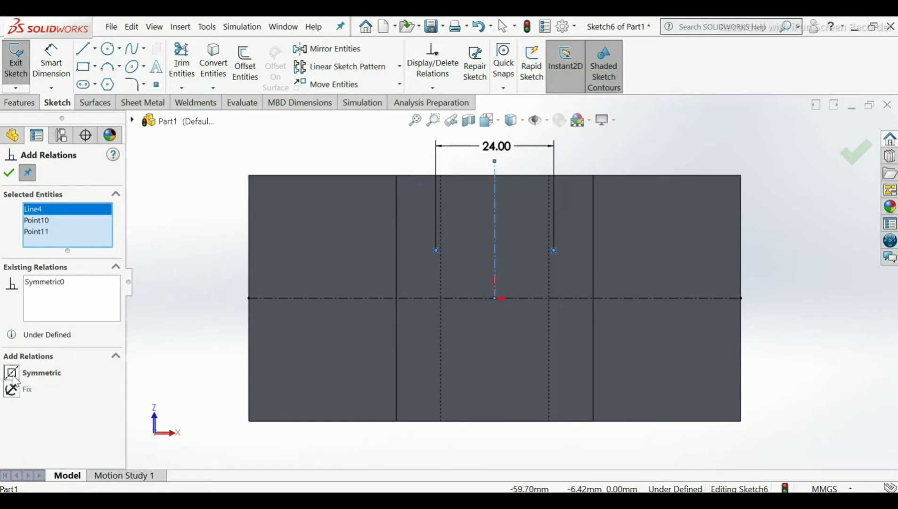
pyautogui.click(9, 172)
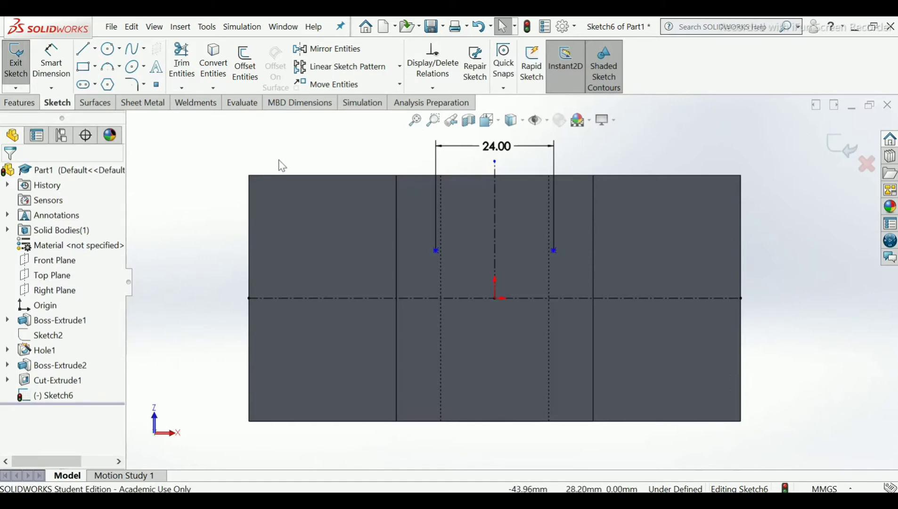
pyautogui.click(59, 75)
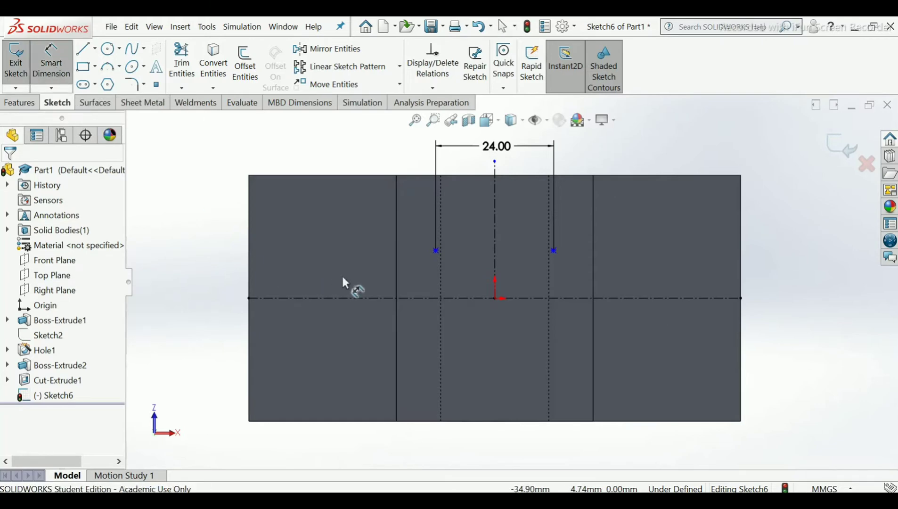
pyautogui.click(436, 250)
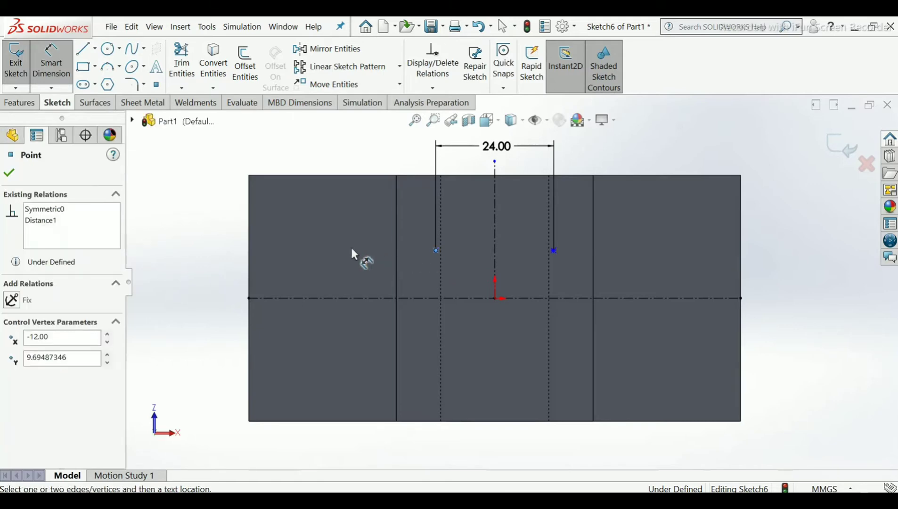
pyautogui.click(251, 239)
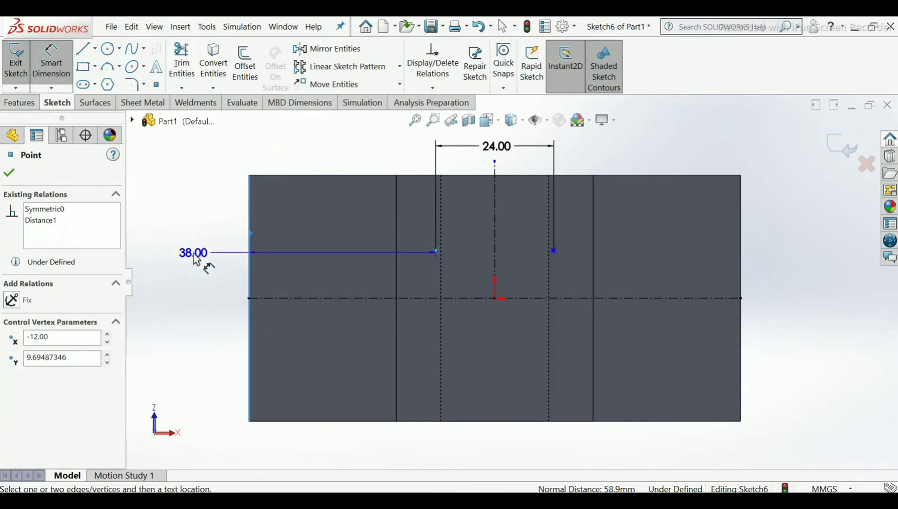
pyautogui.press('Escape')
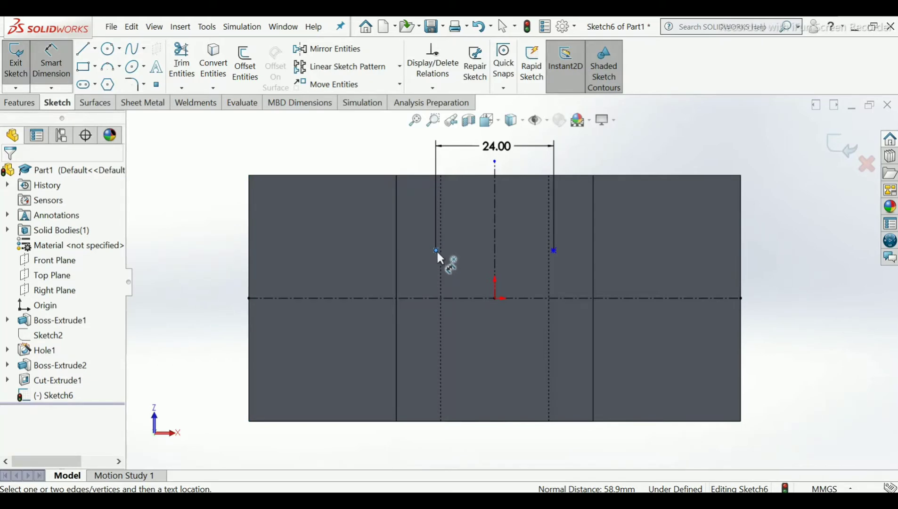
# Step: Dimension the left point 25 mm from the block's lower edge and exit the sketch
pyautogui.click(436, 250)
pyautogui.click(425, 421)
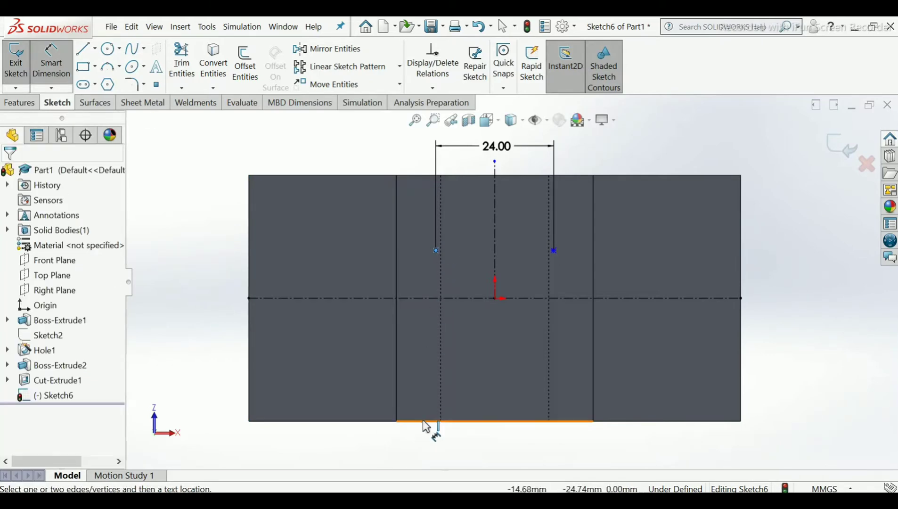
pyautogui.click(221, 316)
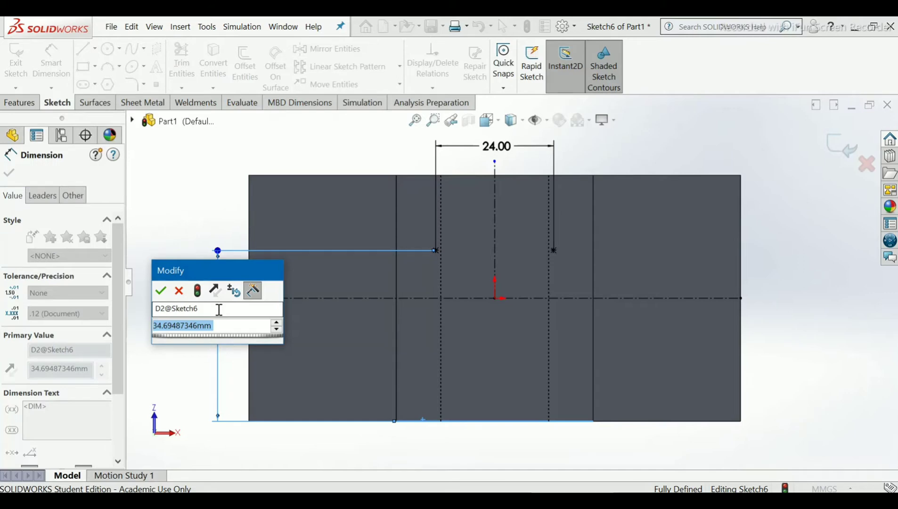
pyautogui.write('25')
pyautogui.press('Return')
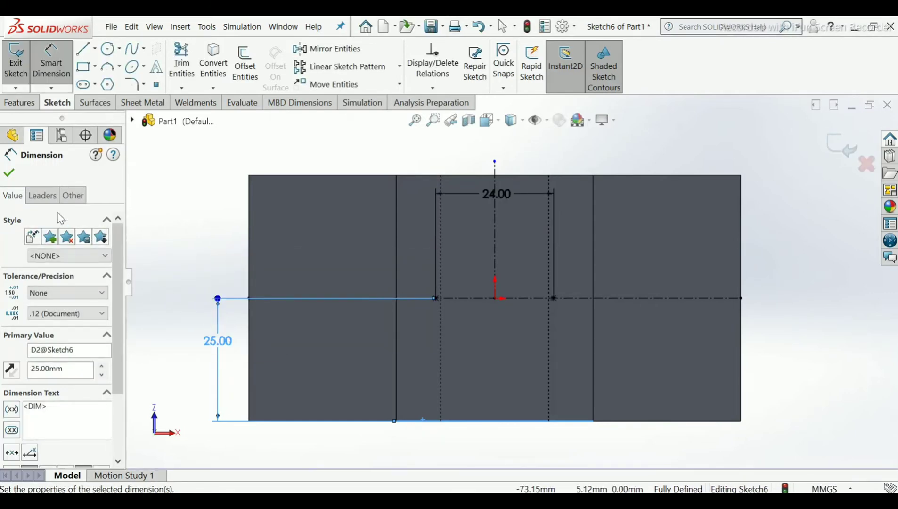
pyautogui.click(15, 174)
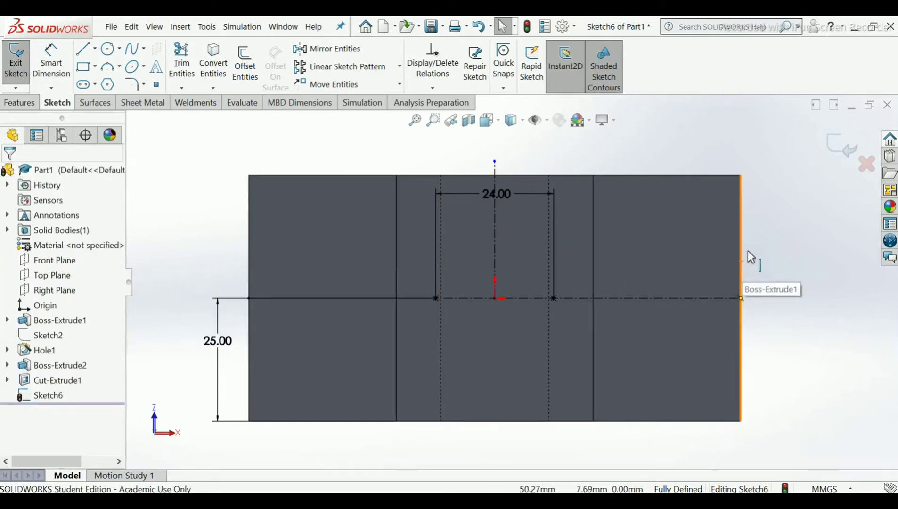
pyautogui.click(843, 146)
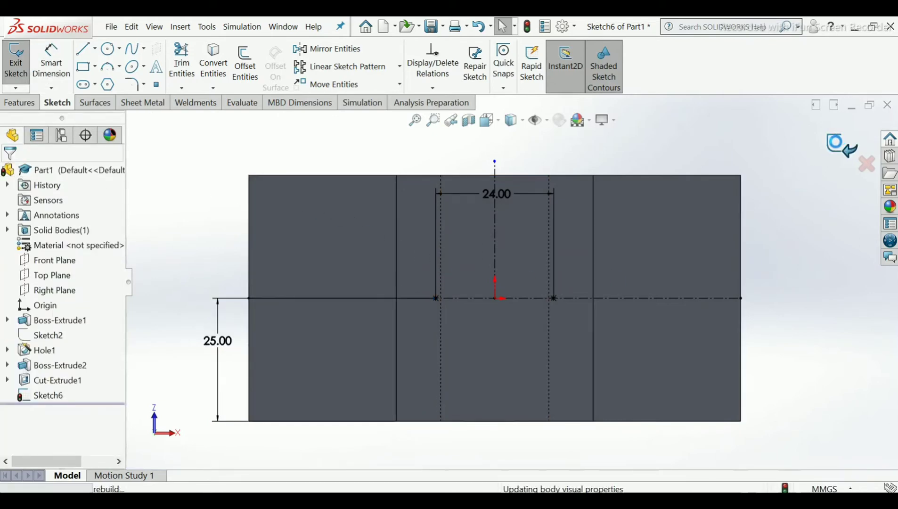
pyautogui.moveTo(727, 197); pyautogui.dragTo(574, 310, button='middle')
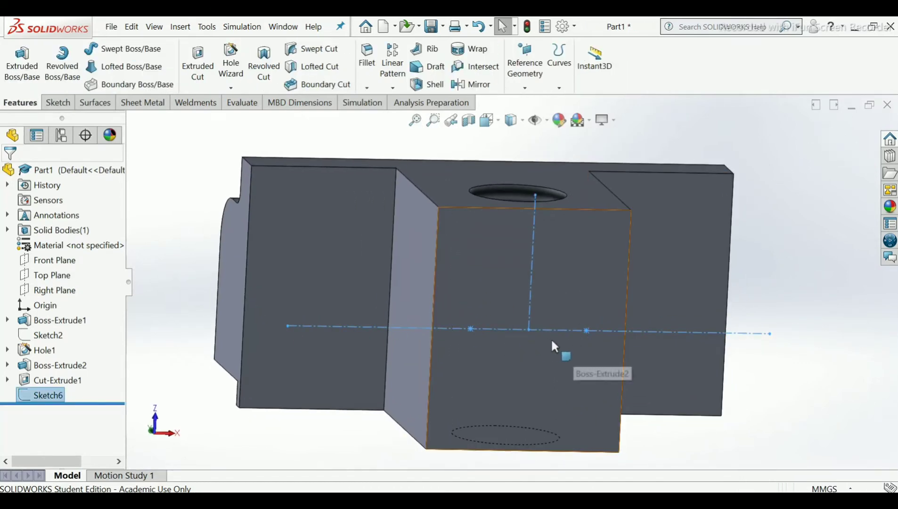
# Step: Set up a legacy Hole Wizard hole of type C-Bored Drilled: 5 mm diameter, 13 mm deep, 6 mm counterbore 10 mm deep, 118° drill angle, Blind
pyautogui.click(236, 64)
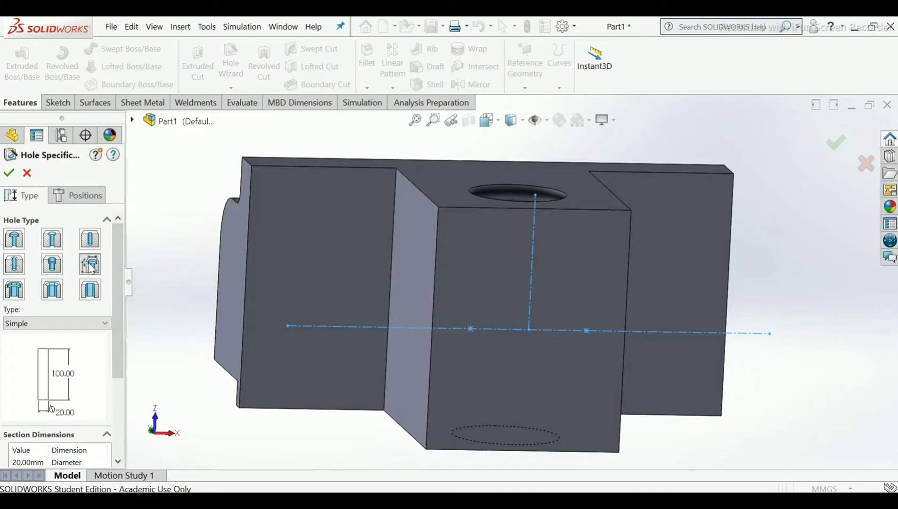
pyautogui.click(91, 324)
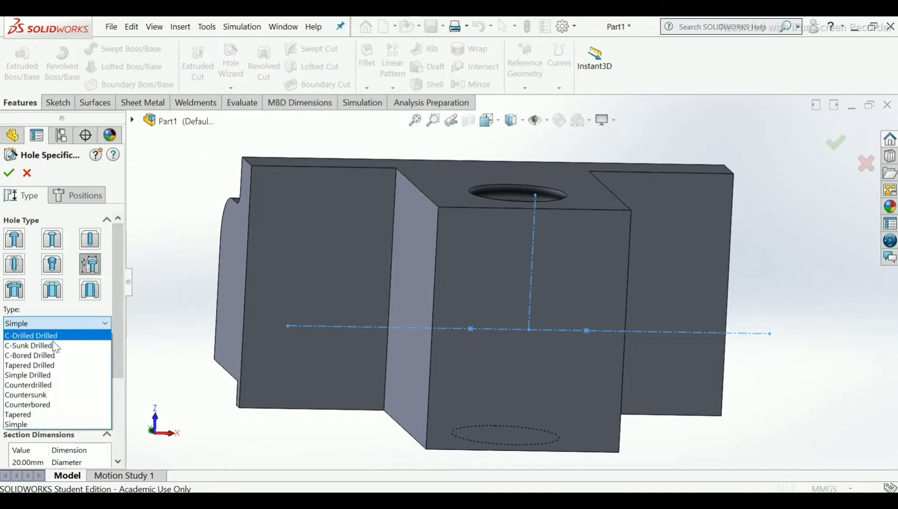
pyautogui.click(30, 355)
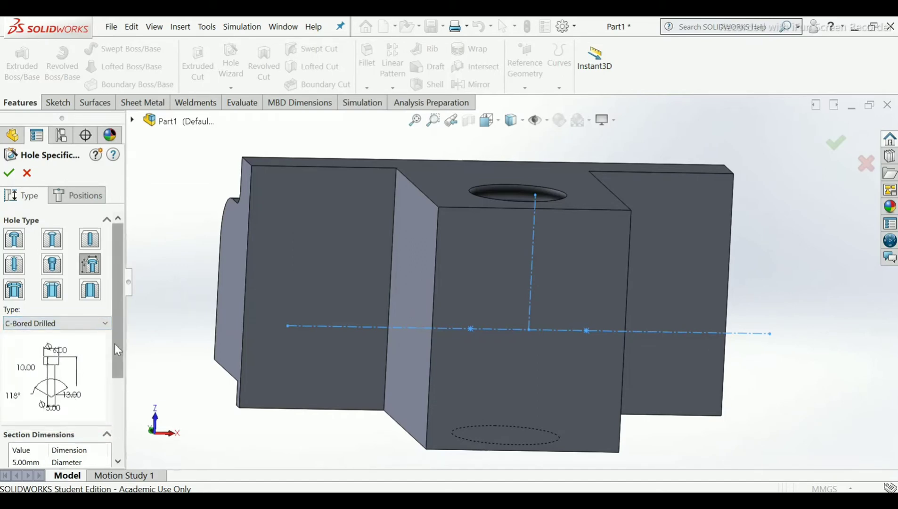
pyautogui.moveTo(114, 344); pyautogui.dragTo(123, 423)
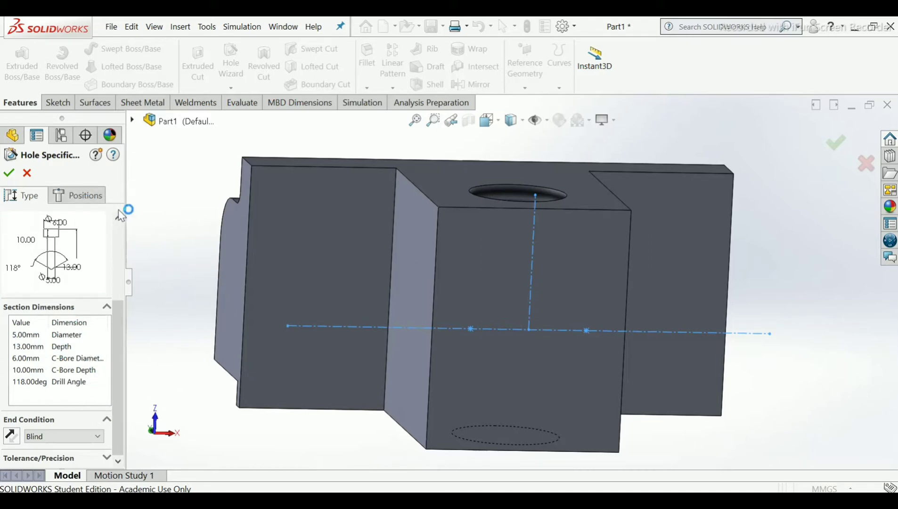
# Step: Using a 3D sketch, place the counterbored holes on the two sketch points of the block's face and complete the hole feature
pyautogui.click(99, 195)
pyautogui.click(57, 316)
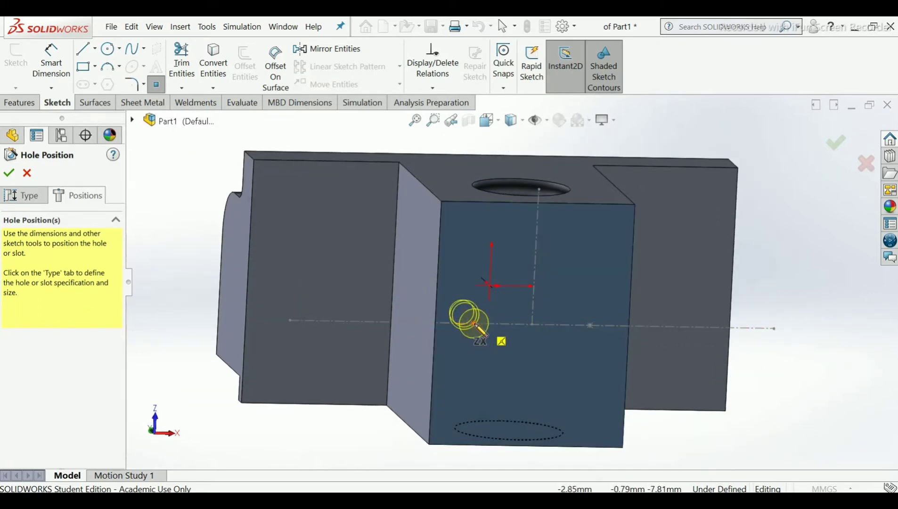
pyautogui.scroll(-3, 477, 326)
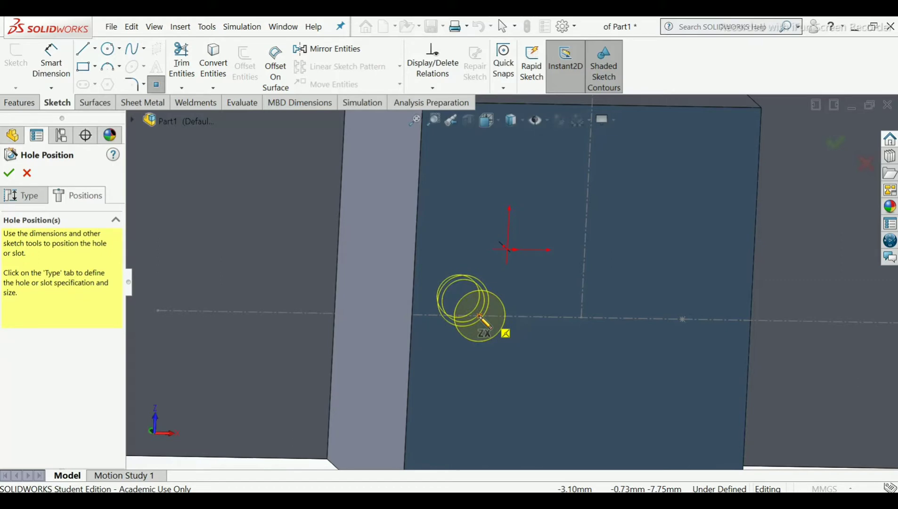
pyautogui.click(479, 316)
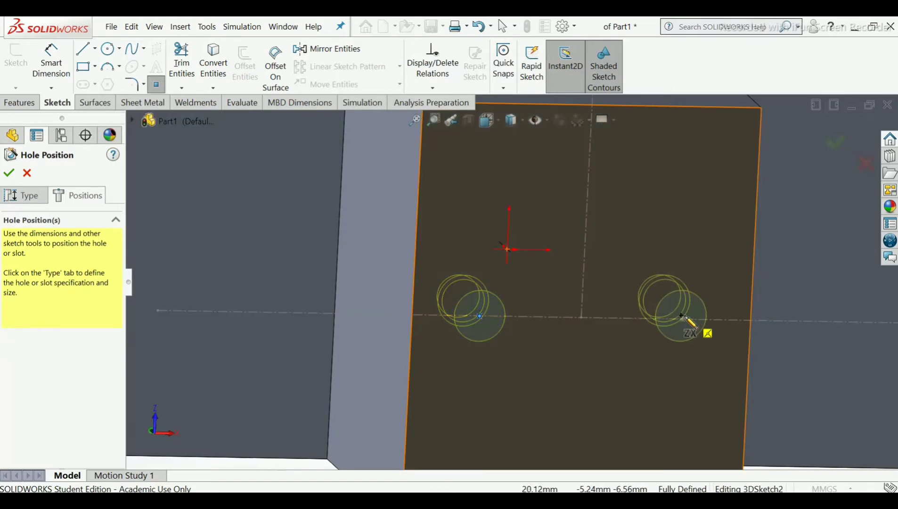
pyautogui.click(683, 319)
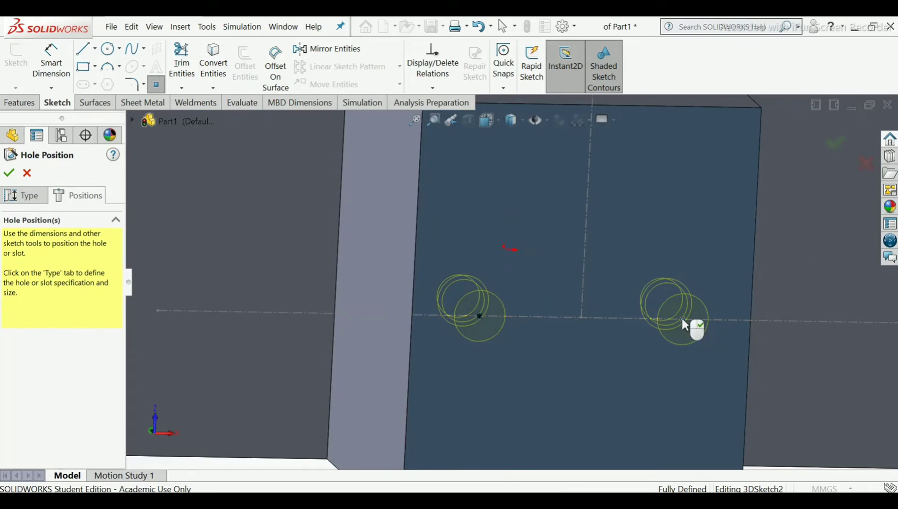
pyautogui.rightClick(684, 320)
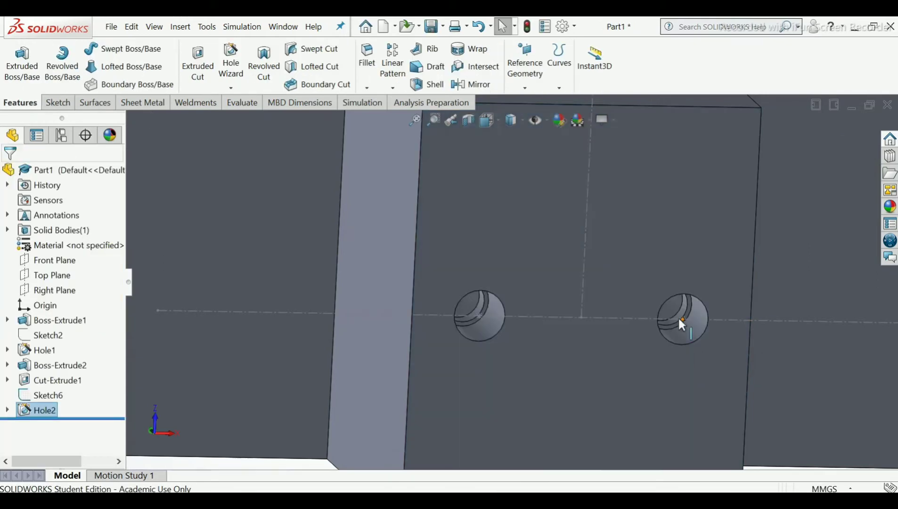
pyautogui.scroll(3, 536, 288)
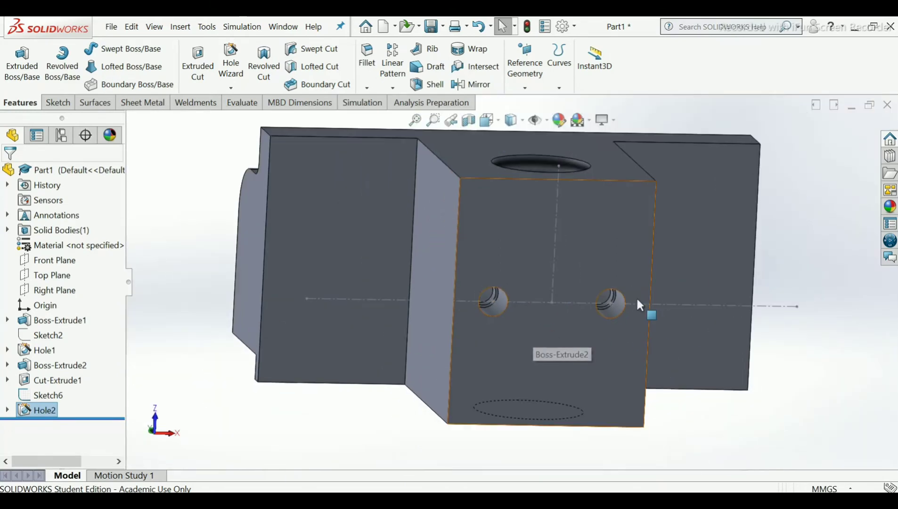
# Step: Hide the centerline sketch that runs through the two small holes on the block's underside
pyautogui.moveTo(632, 296); pyautogui.dragTo(484, 324, button='middle')
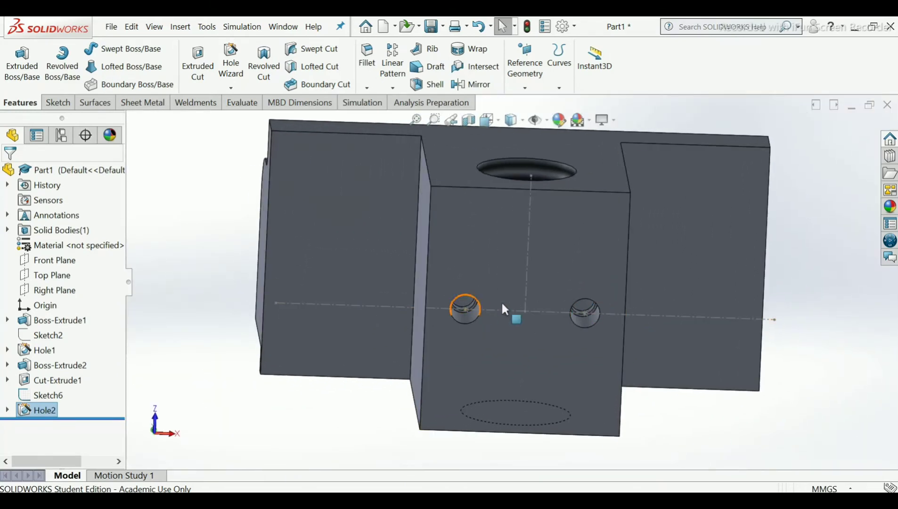
pyautogui.scroll(-5, 472, 303)
pyautogui.moveTo(485, 278); pyautogui.dragTo(485, 335, button='middle')
pyautogui.scroll(4, 509, 315)
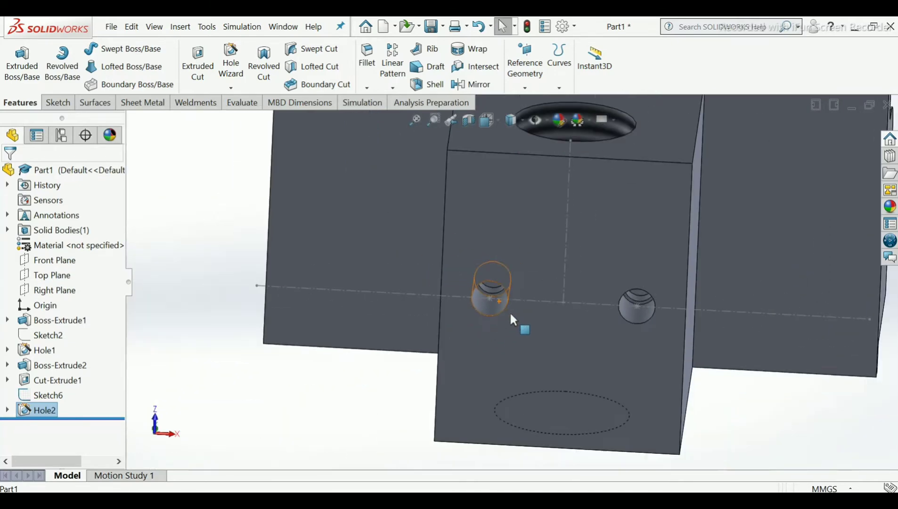
pyautogui.click(544, 300)
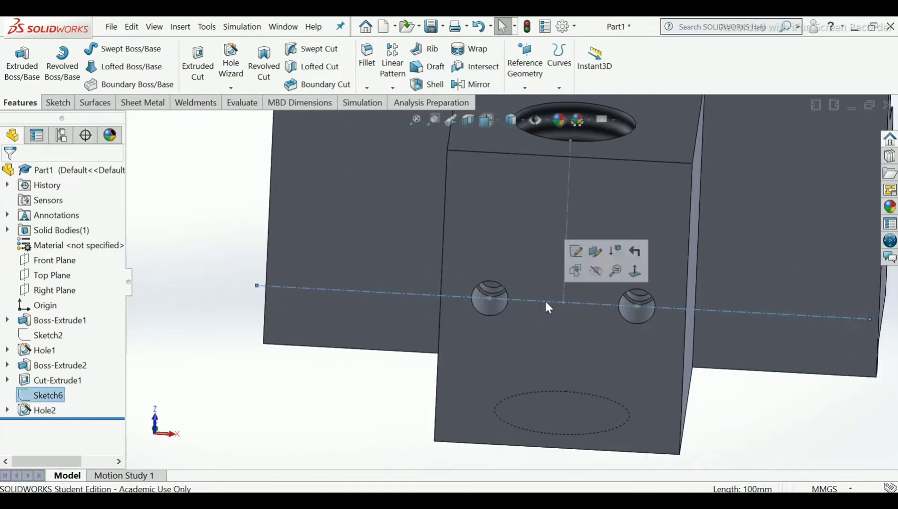
pyautogui.click(594, 270)
# Step: Apply a cyan colour from the standard swatches to the whole part
pyautogui.scroll(3, 592, 278)
pyautogui.scroll(3, 593, 280)
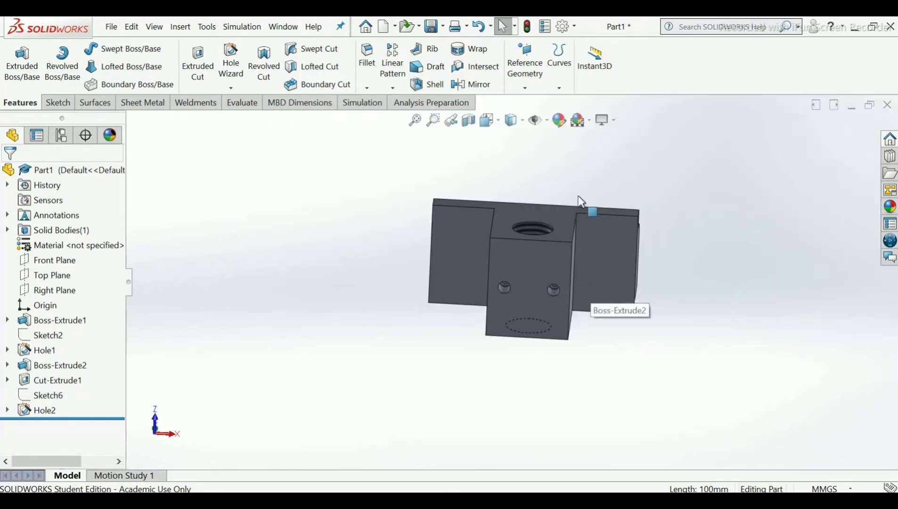
pyautogui.moveTo(578, 199); pyautogui.dragTo(595, 389, button='middle')
pyautogui.scroll(-1, 584, 244)
pyautogui.scroll(-1, 584, 244)
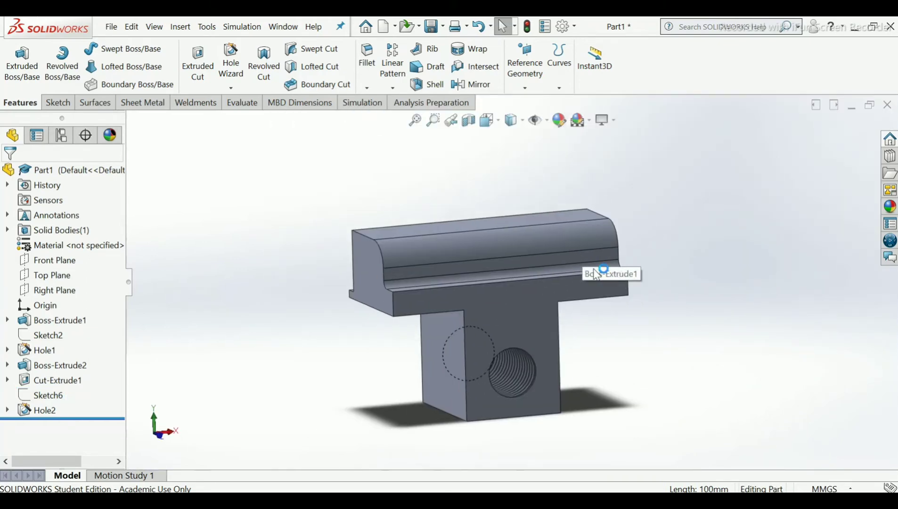
pyautogui.moveTo(597, 301); pyautogui.dragTo(421, 312, button='middle')
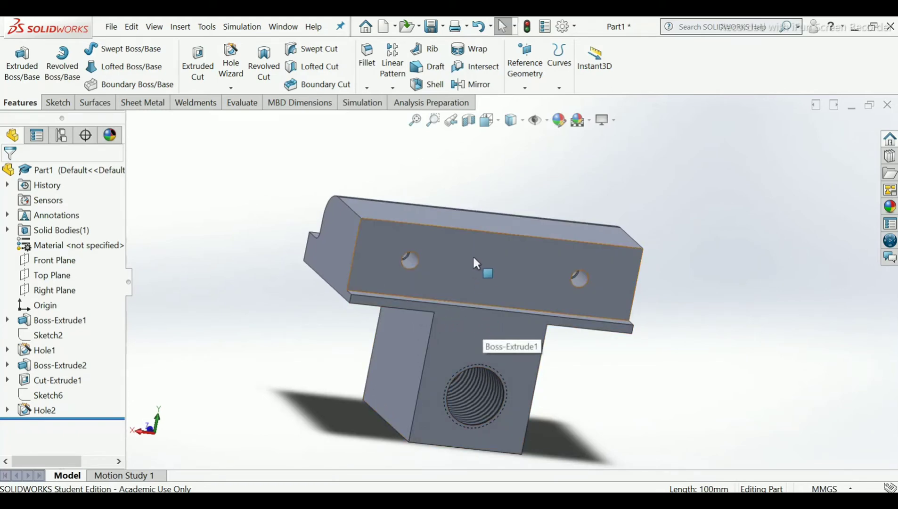
pyautogui.scroll(-2, 480, 269)
pyautogui.scroll(3, 488, 281)
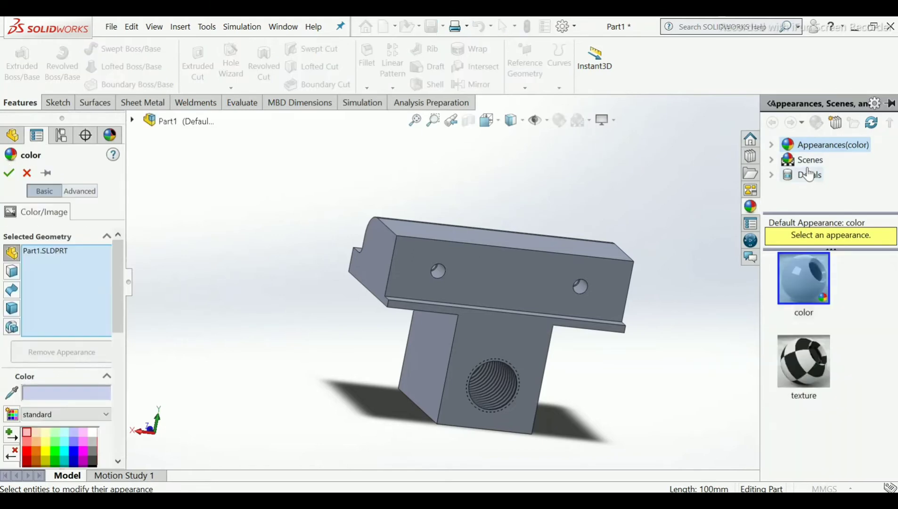
pyautogui.click(67, 450)
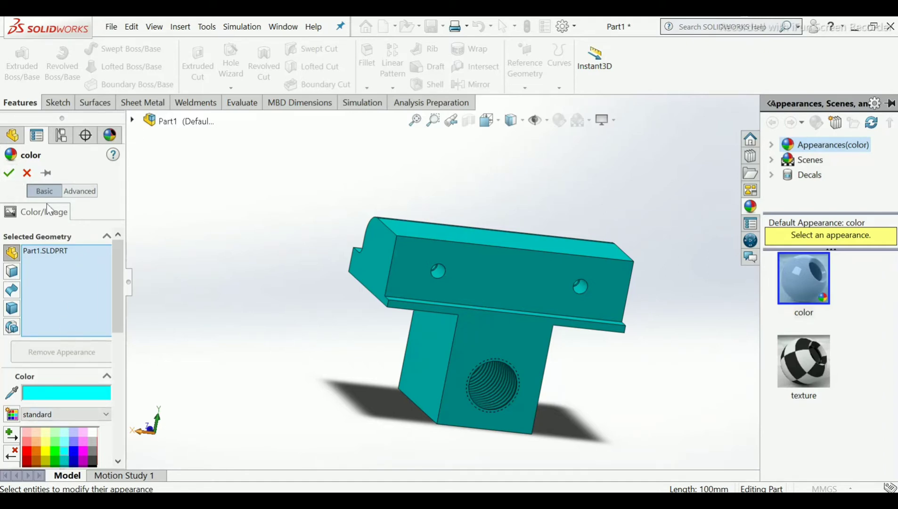
pyautogui.click(8, 173)
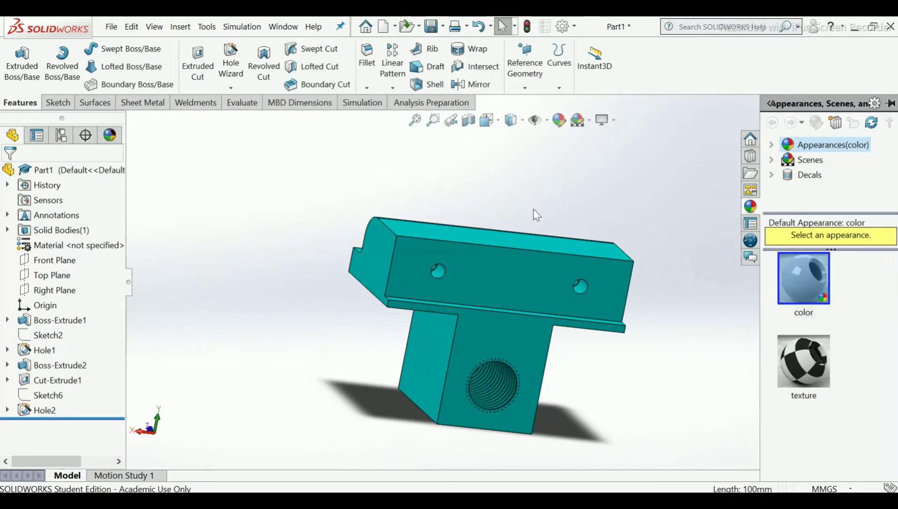
pyautogui.scroll(-4, 534, 211)
pyautogui.scroll(2, 554, 252)
pyautogui.moveTo(559, 293); pyautogui.dragTo(532, 214, button='middle')
pyautogui.scroll(3, 539, 263)
pyautogui.scroll(-2, 614, 348)
pyautogui.moveTo(615, 349); pyautogui.dragTo(624, 421, button='middle')
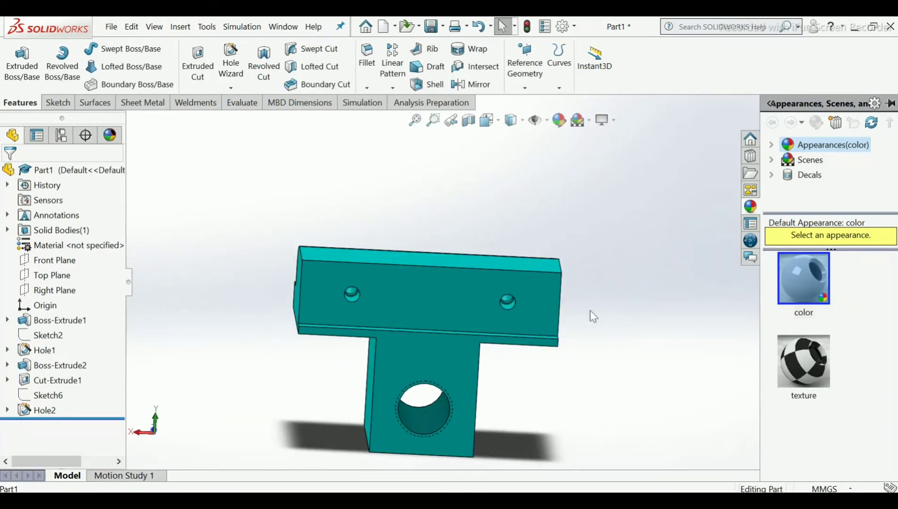
# Step: Save the part as "Movable jaw." in the Machine vice folder
pyautogui.click(433, 26)
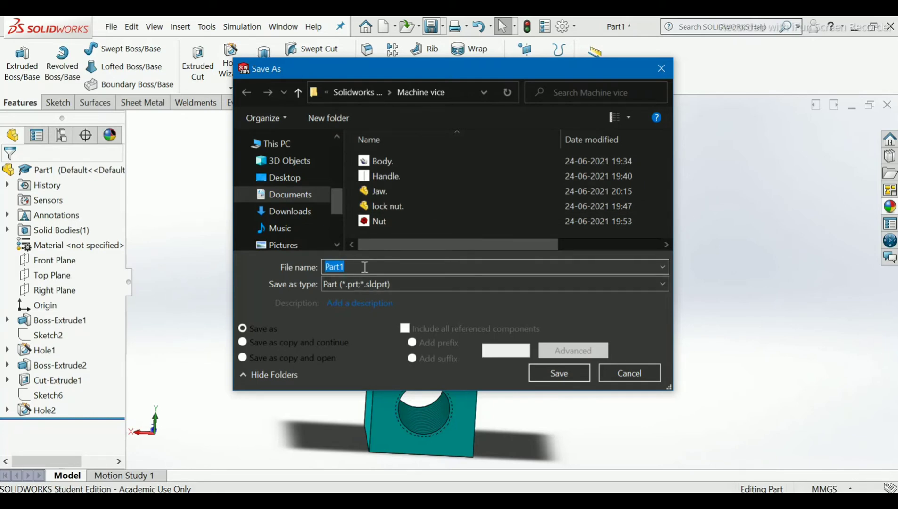
pyautogui.press('capslock')
pyautogui.write('M')
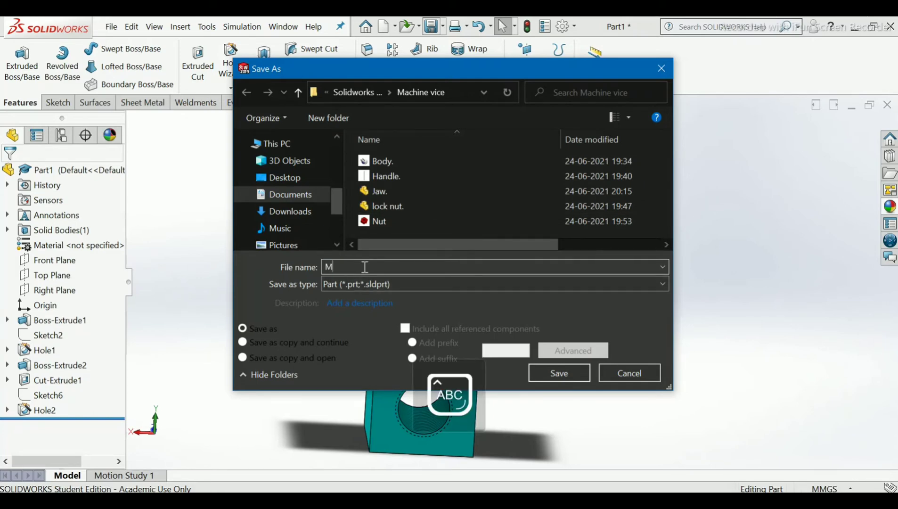
pyautogui.write('ovab')
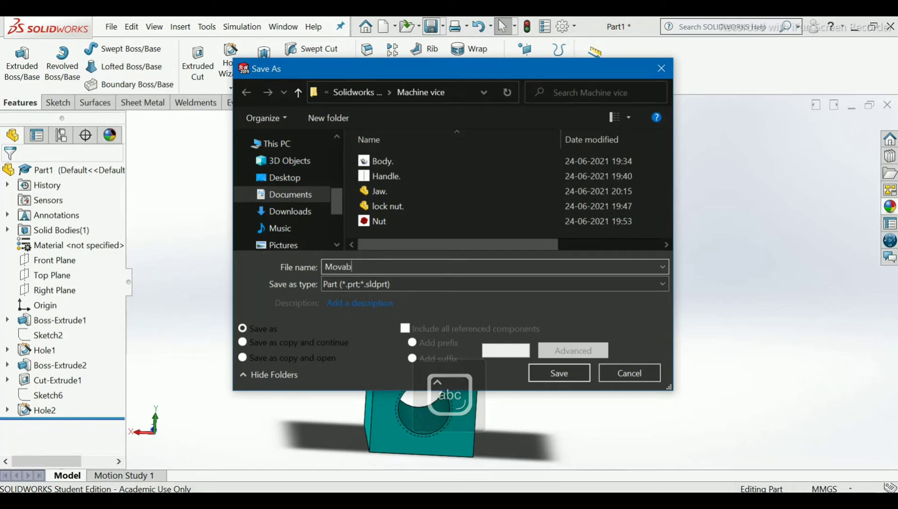
pyautogui.write('le j')
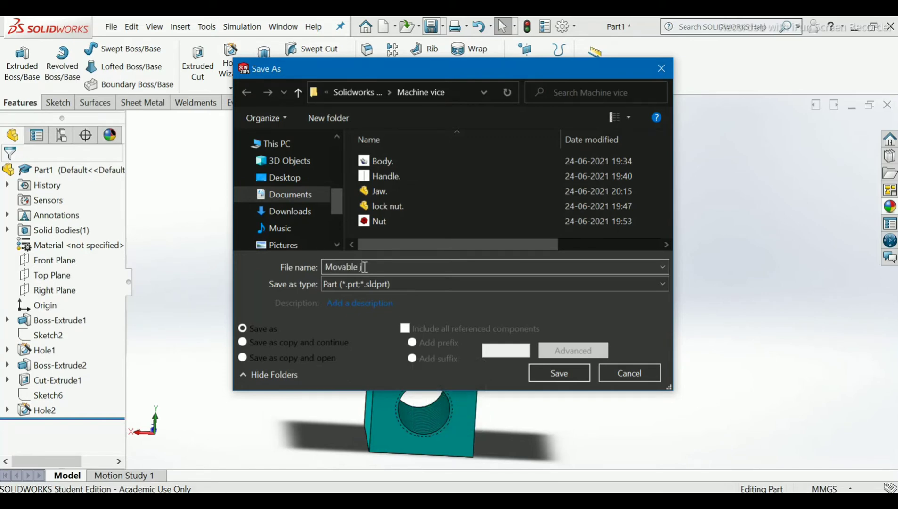
pyautogui.write('aw.')
pyautogui.click(548, 366)
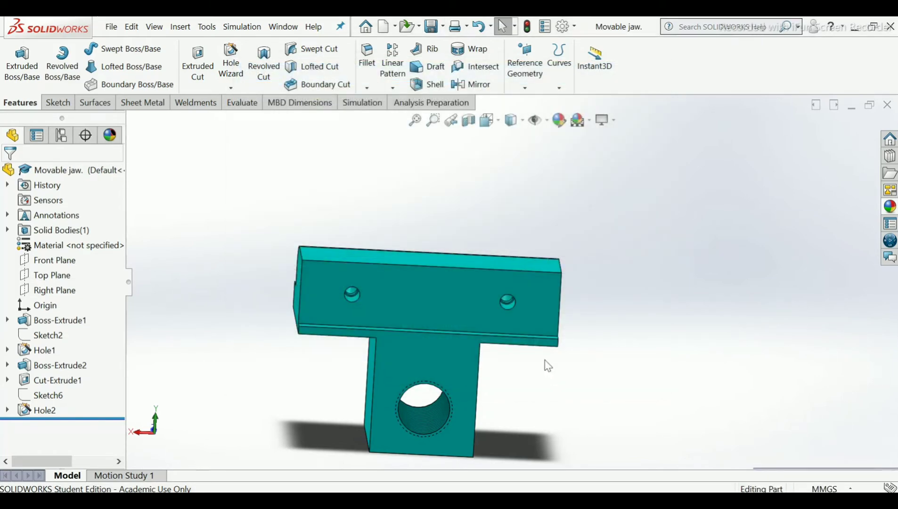
pyautogui.scroll(-1, 544, 356)
pyautogui.scroll(2, 518, 338)
pyautogui.scroll(-1, 463, 275)
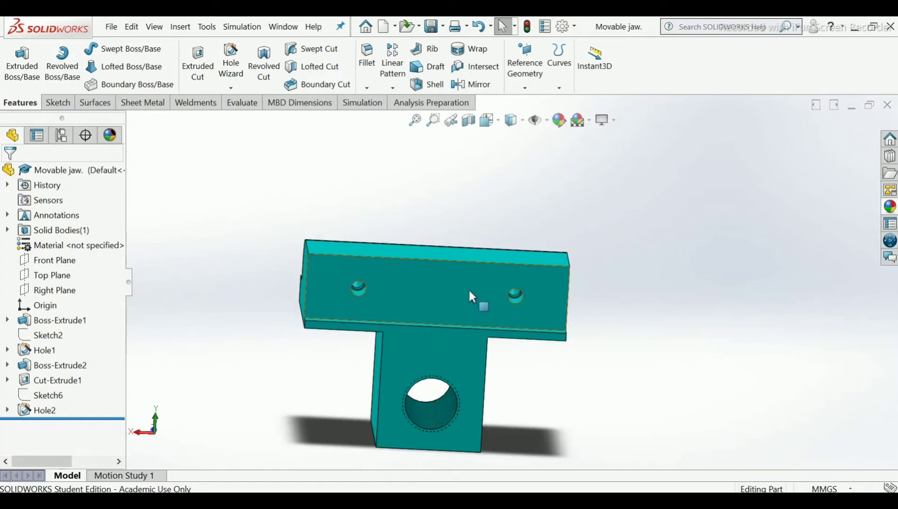
pyautogui.scroll(-3, 469, 290)
pyautogui.scroll(3, 494, 315)
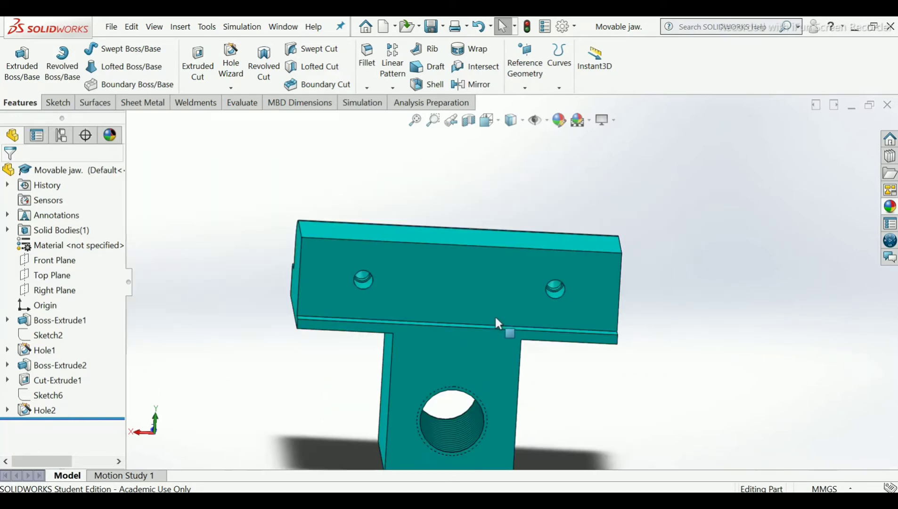
pyautogui.moveTo(559, 388); pyautogui.dragTo(556, 390, button='middle')
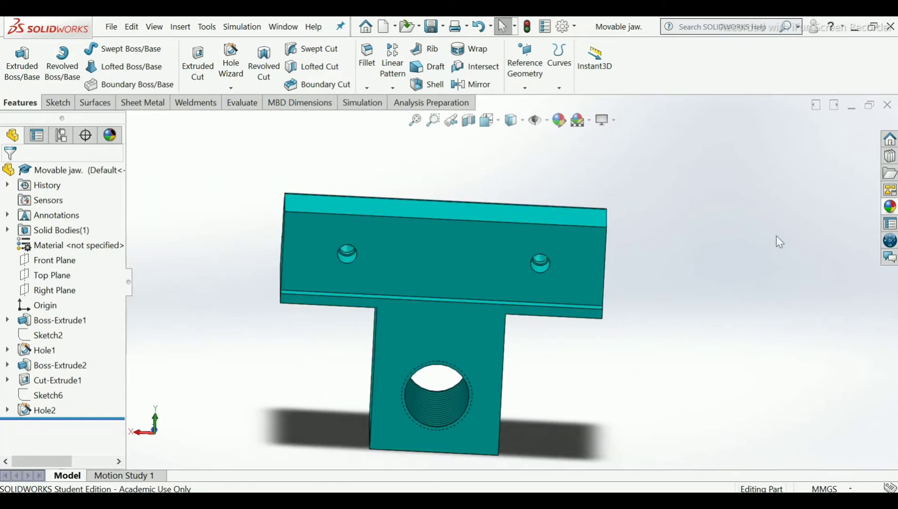
# Step: Close the movable jaw file and create a new part document
pyautogui.click(888, 105)
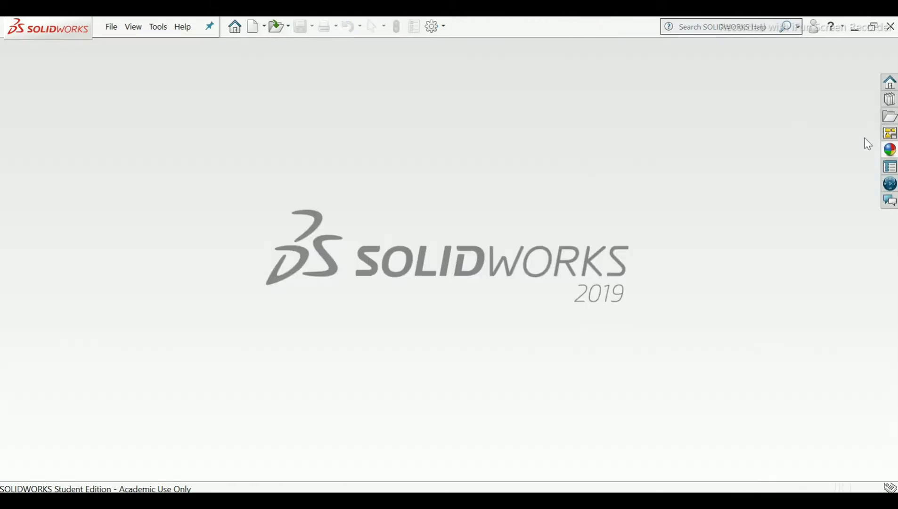
pyautogui.click(261, 32)
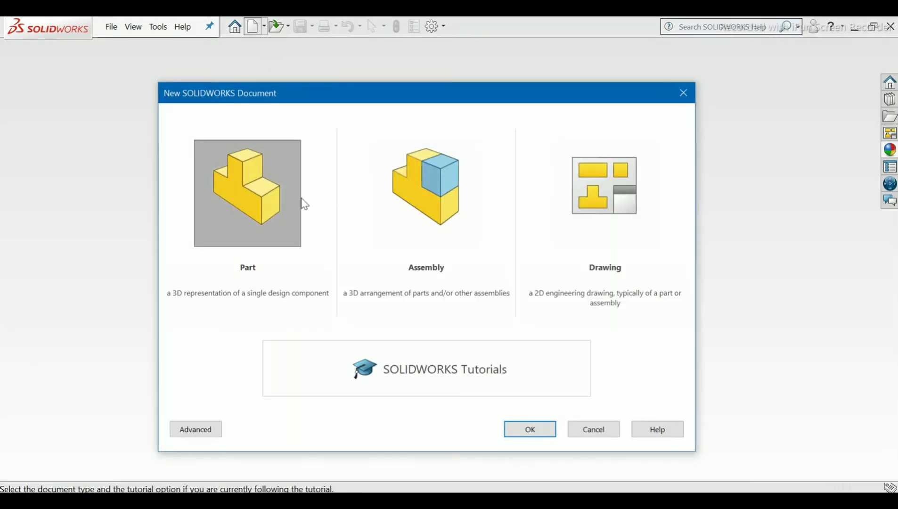
pyautogui.click(520, 432)
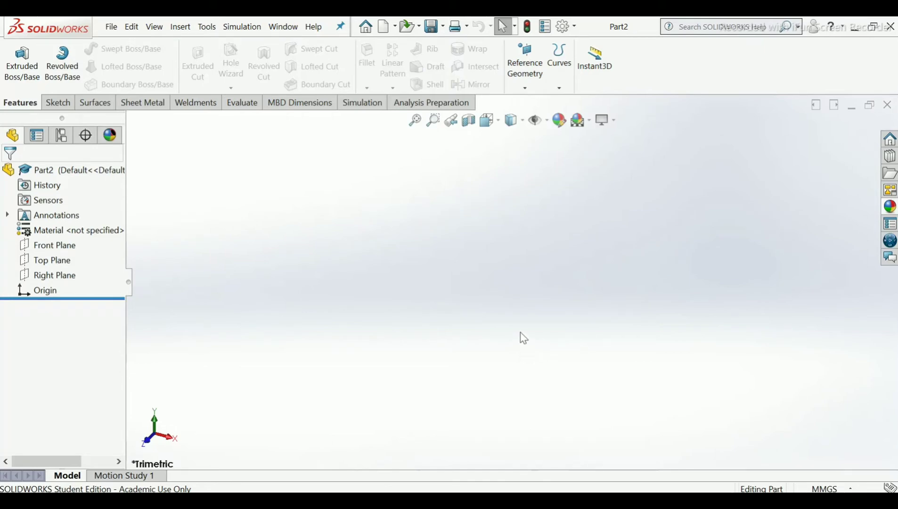
# Step: Sketch a circle of about 67 mm radius on the Top Plane, centred on the origin
pyautogui.click(52, 260)
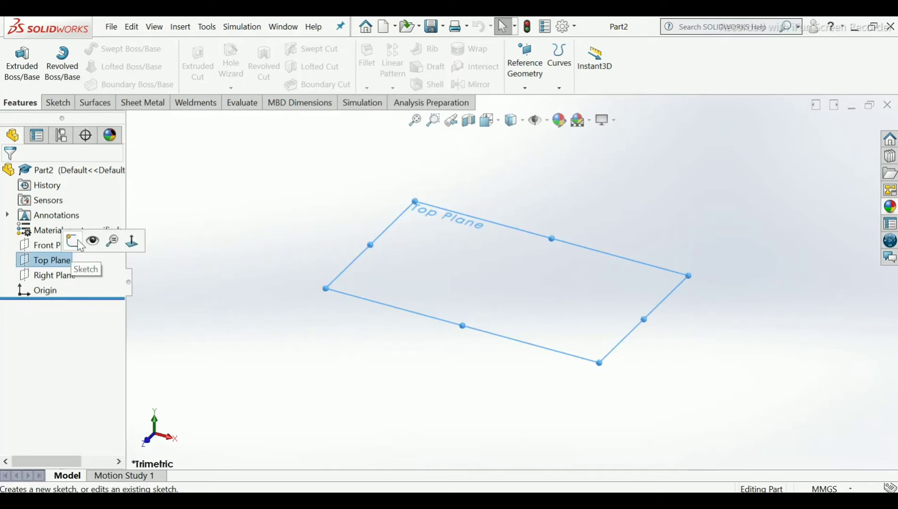
pyautogui.click(79, 243)
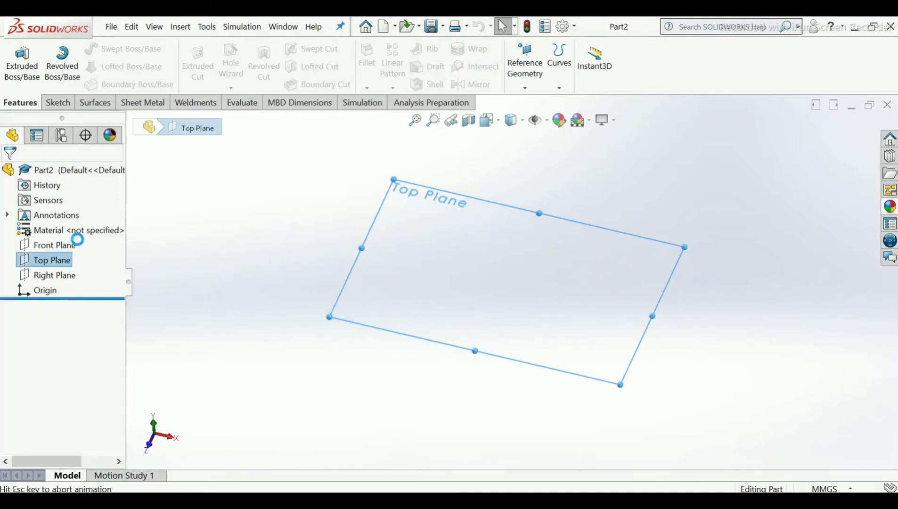
pyautogui.click(266, 224)
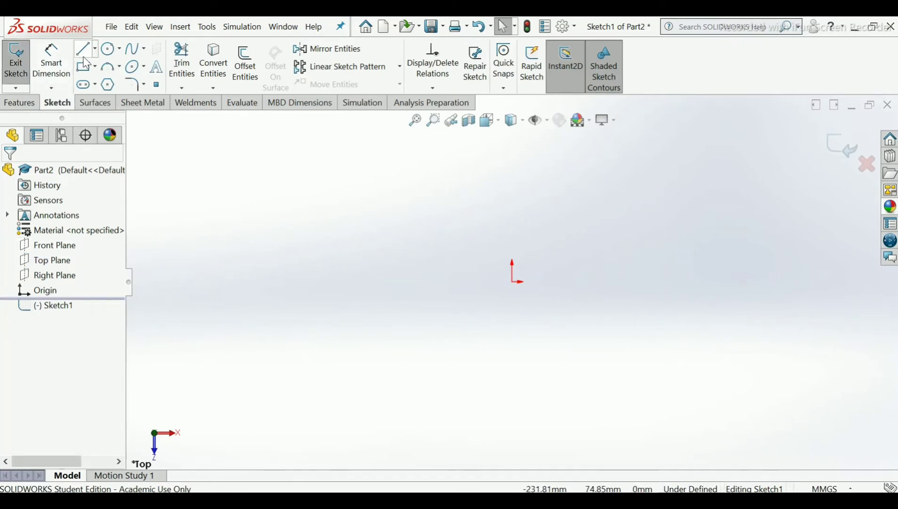
pyautogui.click(108, 51)
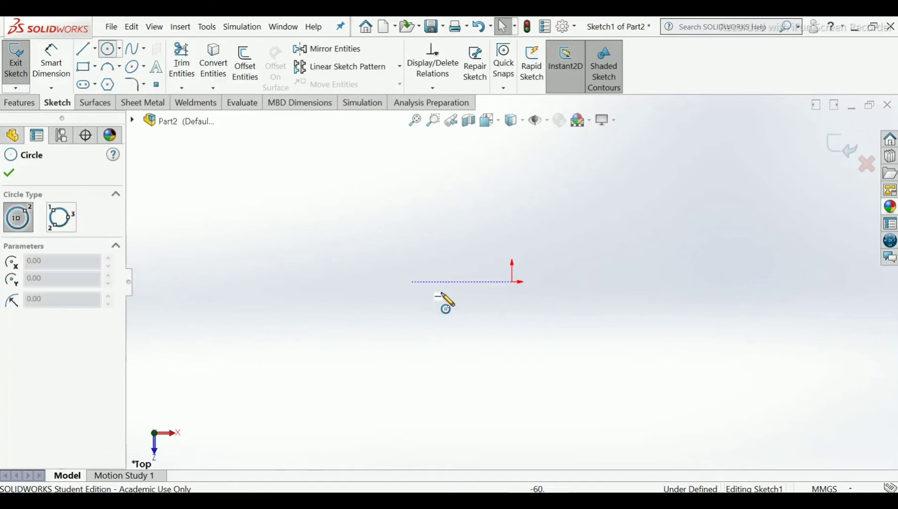
pyautogui.click(512, 282)
pyautogui.click(620, 281)
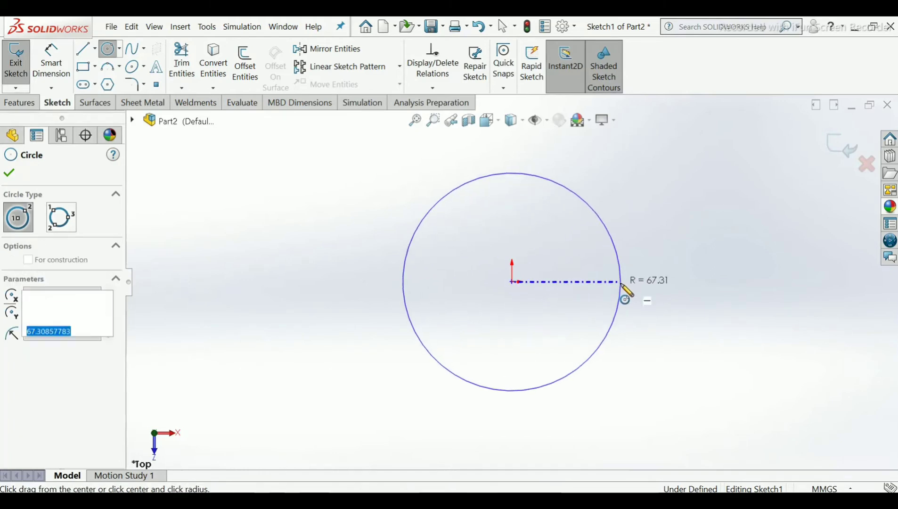
pyautogui.press('Escape')
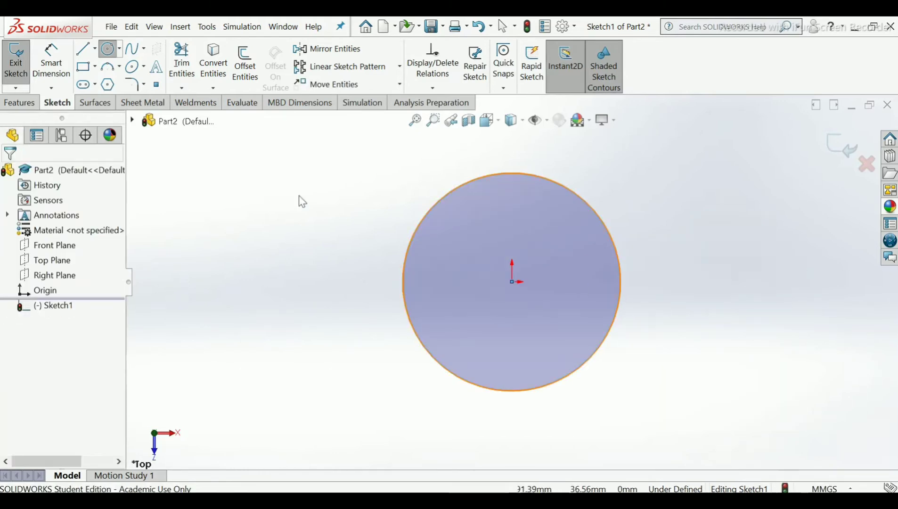
# Step: Dimension the circle's diameter as 16 mm and exit the sketch
pyautogui.click(58, 77)
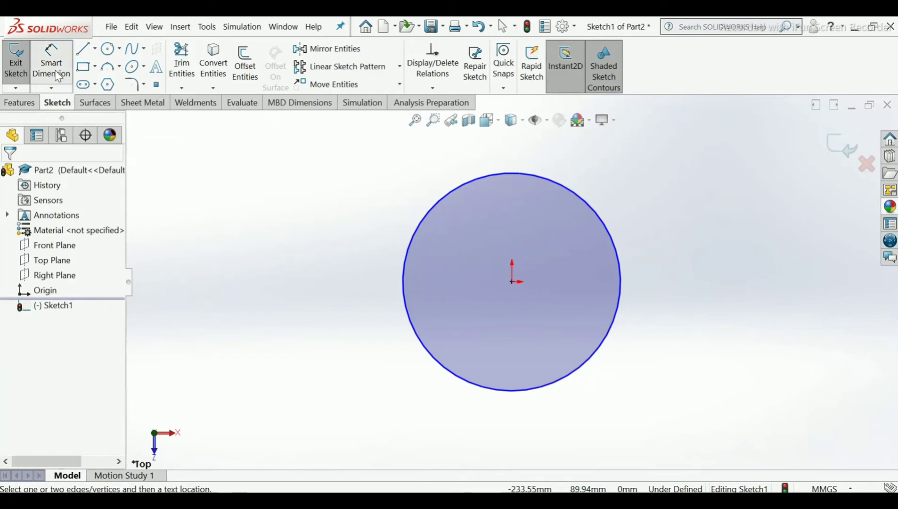
pyautogui.click(398, 289)
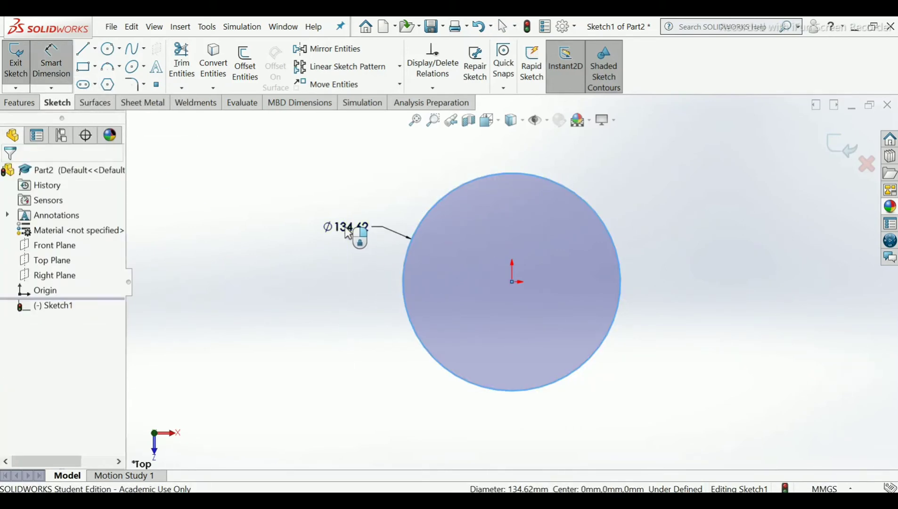
pyautogui.click(348, 230)
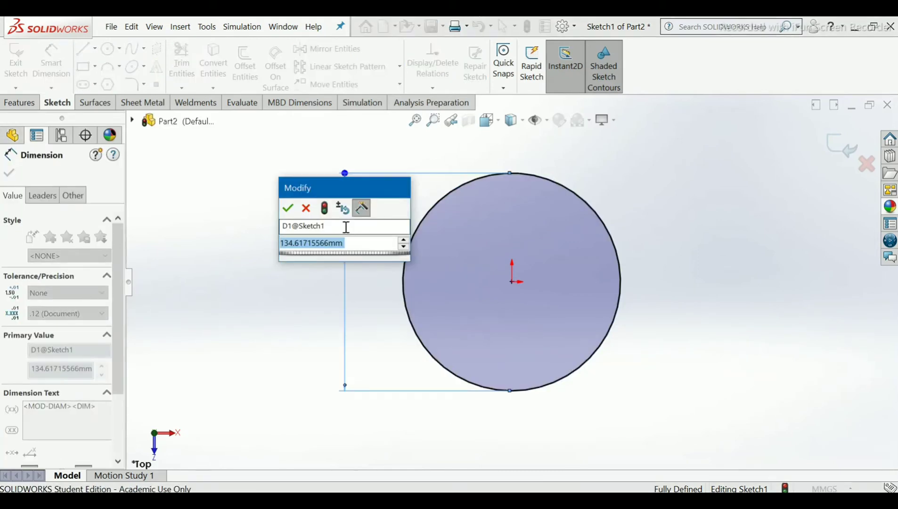
pyautogui.write('16')
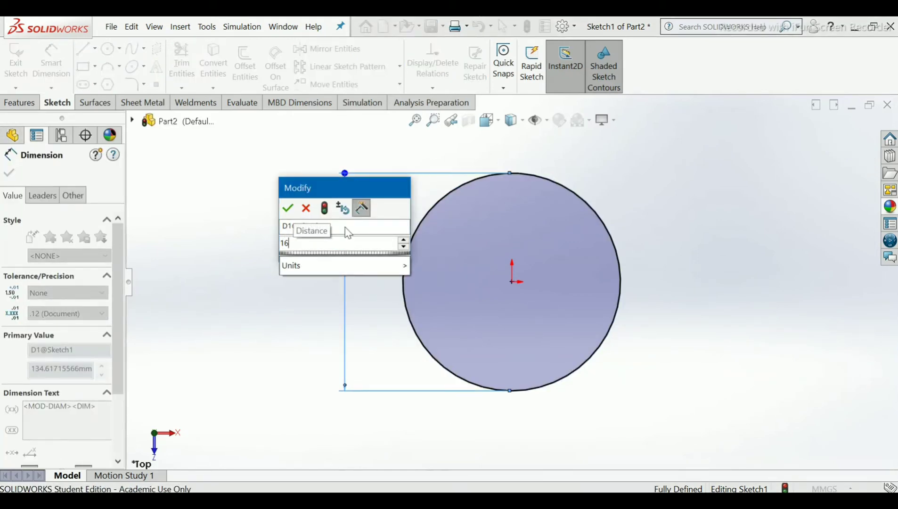
pyautogui.press('Return')
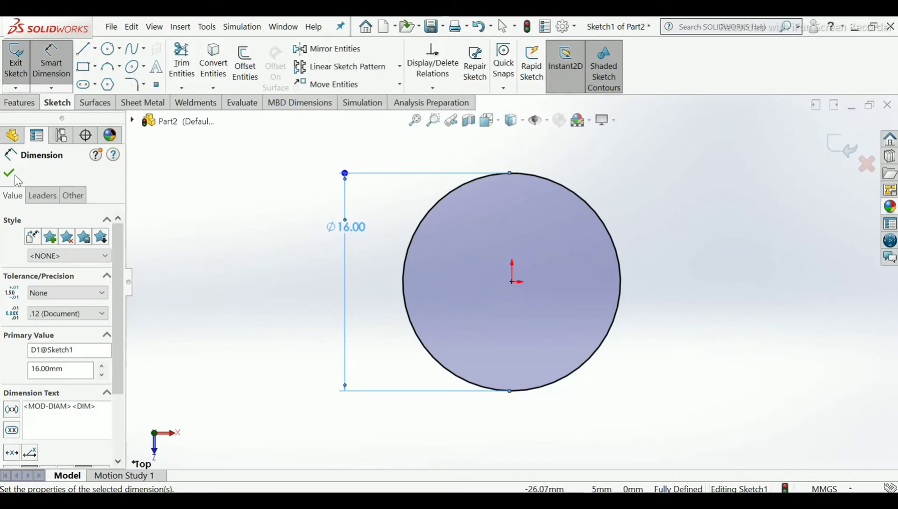
pyautogui.click(10, 173)
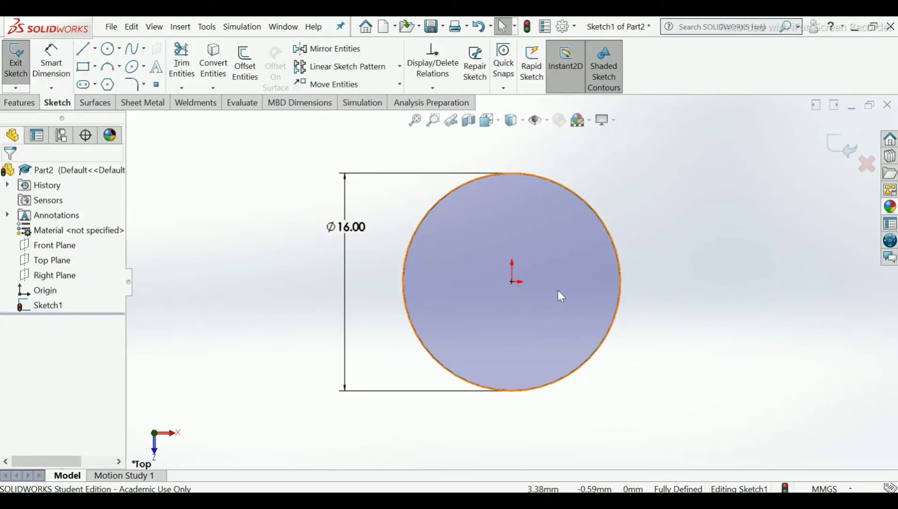
pyautogui.click(837, 150)
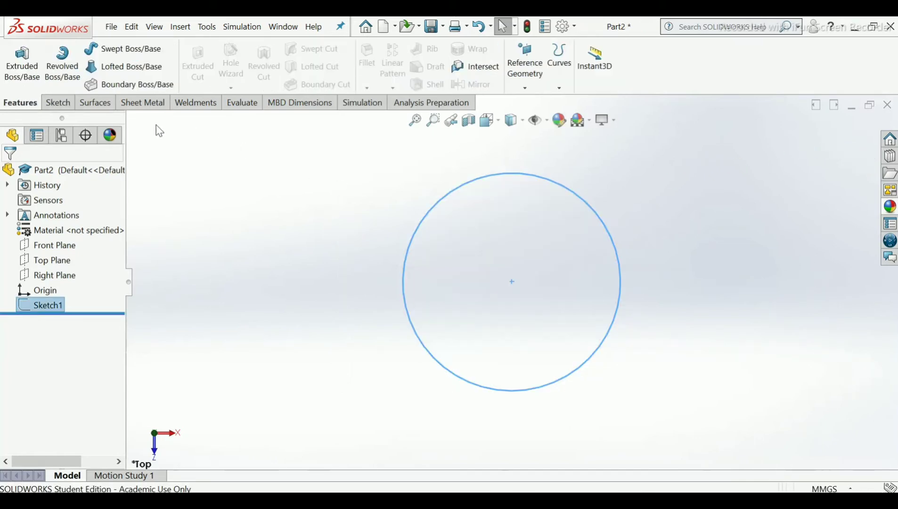
# Step: Extrude the 16 mm circle as a solid boss with a blind depth of 12 mm
pyautogui.click(23, 71)
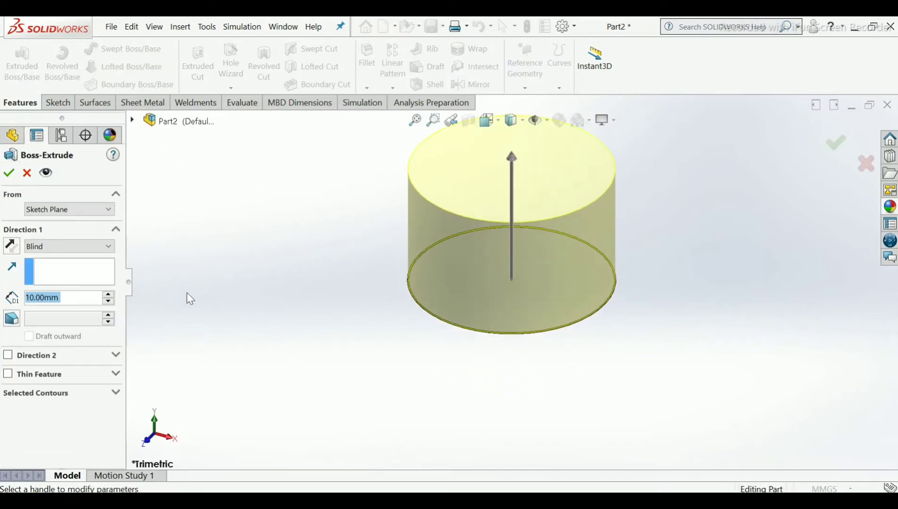
pyautogui.scroll(1, 488, 273)
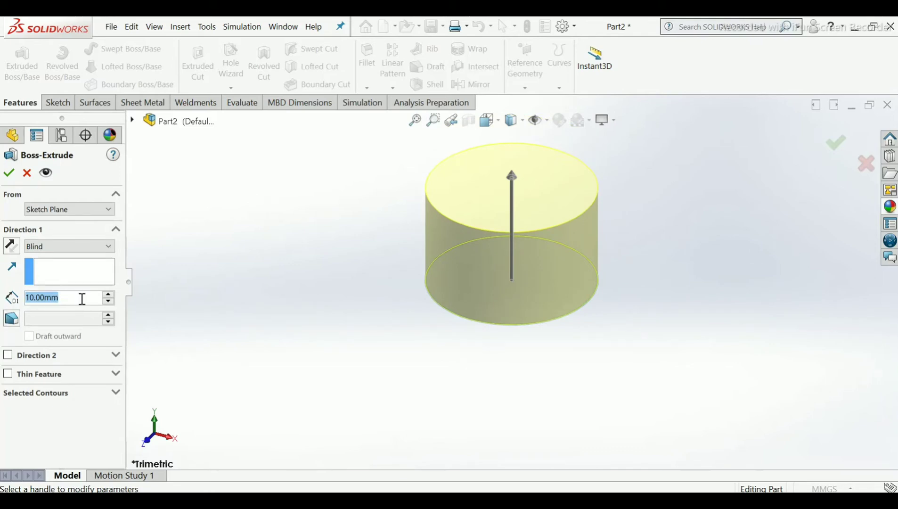
pyautogui.write('12')
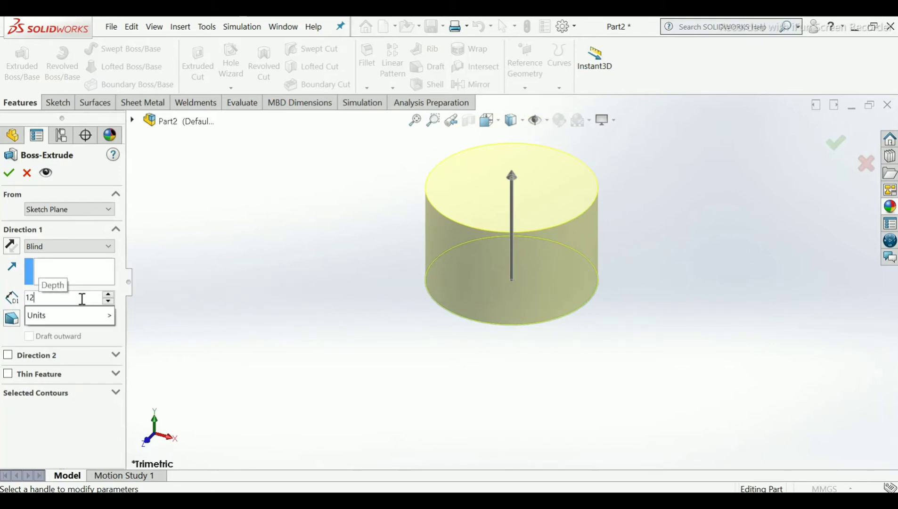
pyautogui.press('Return')
pyautogui.scroll(2, 530, 240)
pyautogui.scroll(-3, 530, 195)
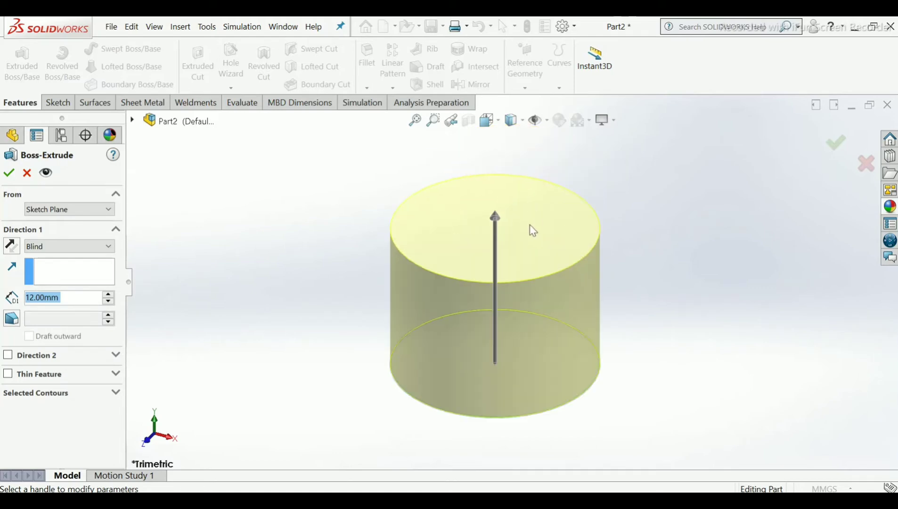
pyautogui.scroll(-2, 528, 235)
pyautogui.scroll(2, 516, 261)
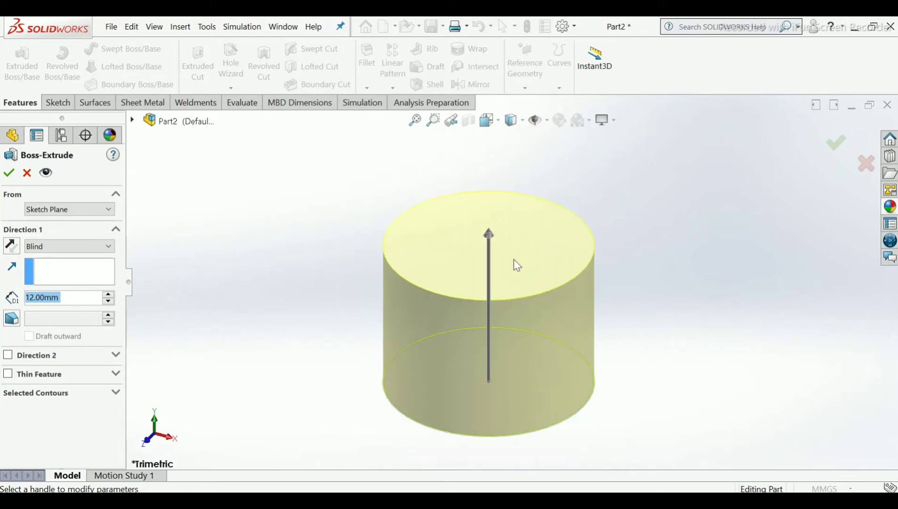
pyautogui.click(9, 173)
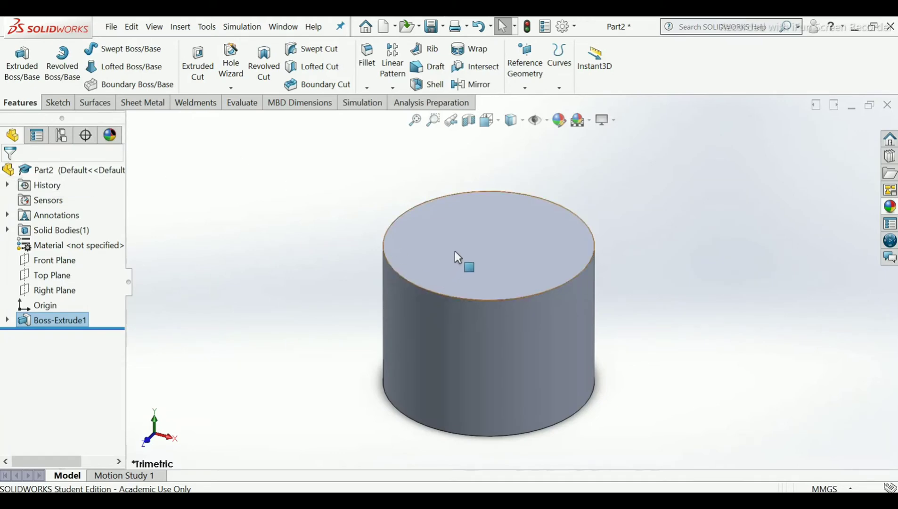
# Step: Start a sketch on the cylinder's top face and draw a circle of about 2.53 mm radius centred on the origin
pyautogui.scroll(-1, 487, 258)
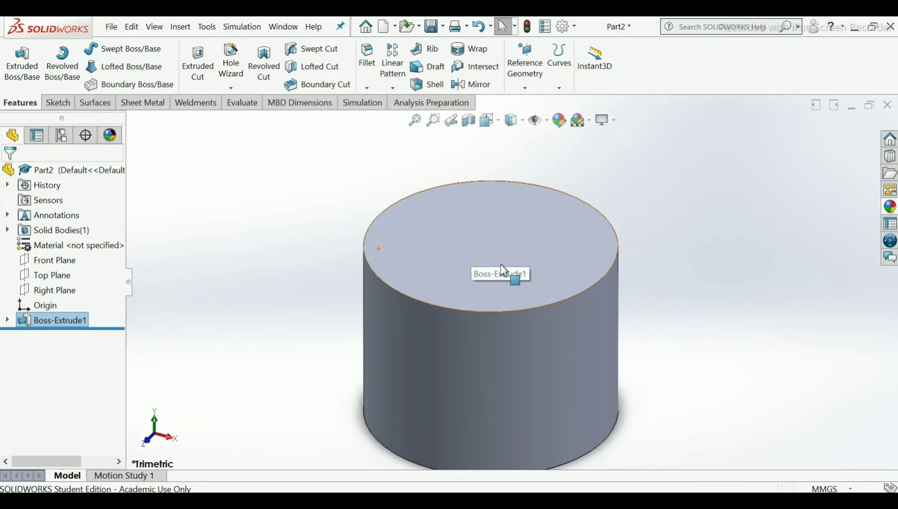
pyautogui.click(505, 237)
pyautogui.click(552, 211)
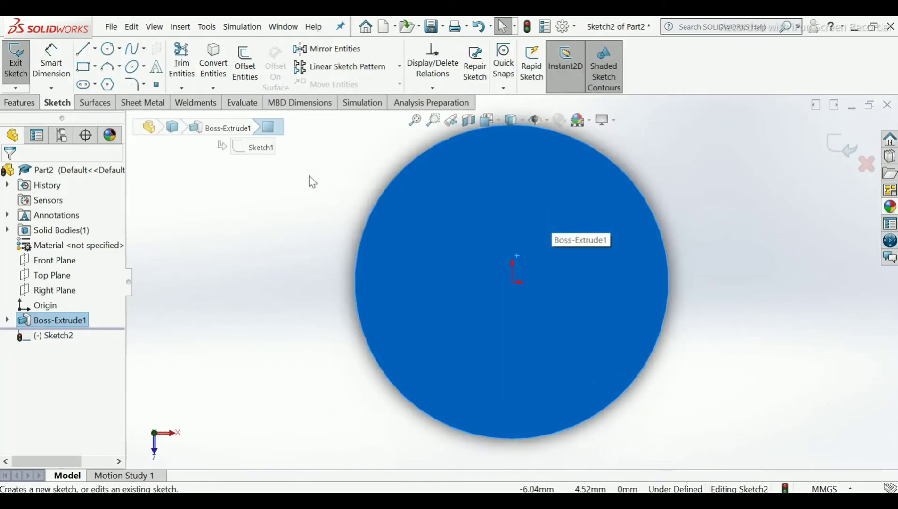
pyautogui.click(257, 191)
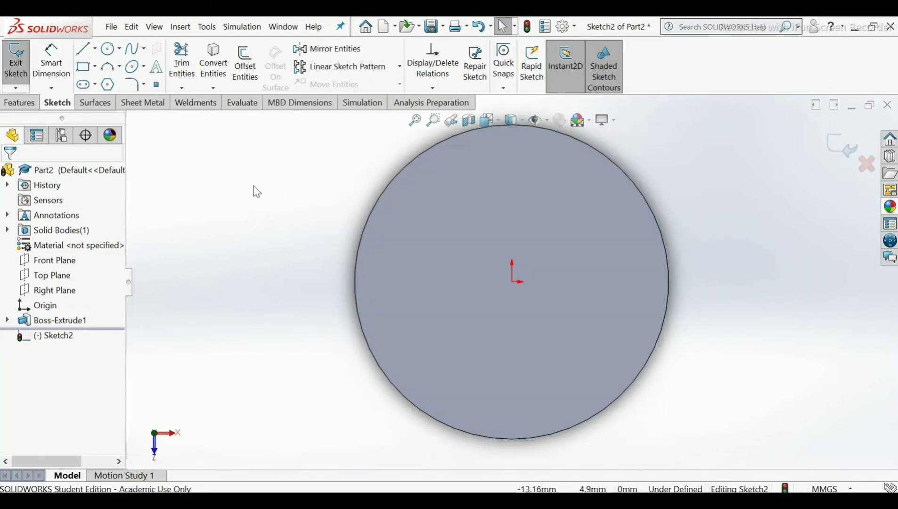
pyautogui.click(108, 50)
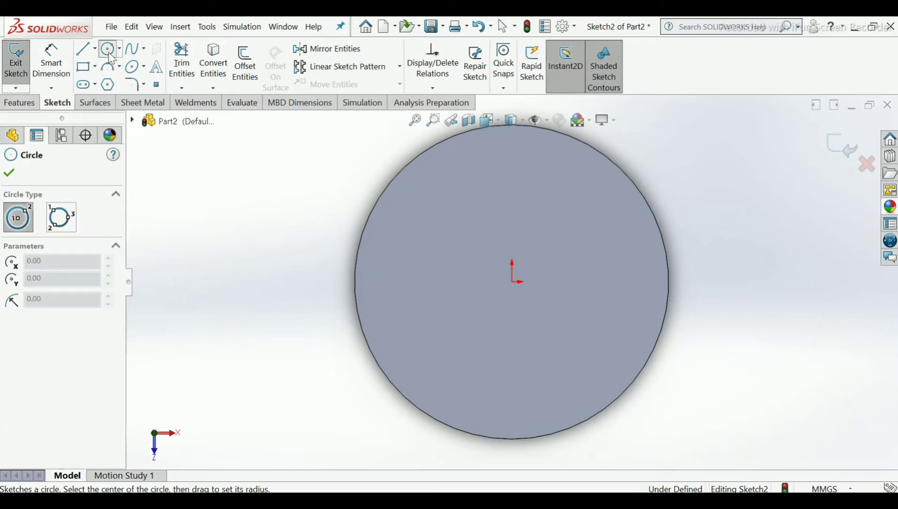
pyautogui.click(511, 281)
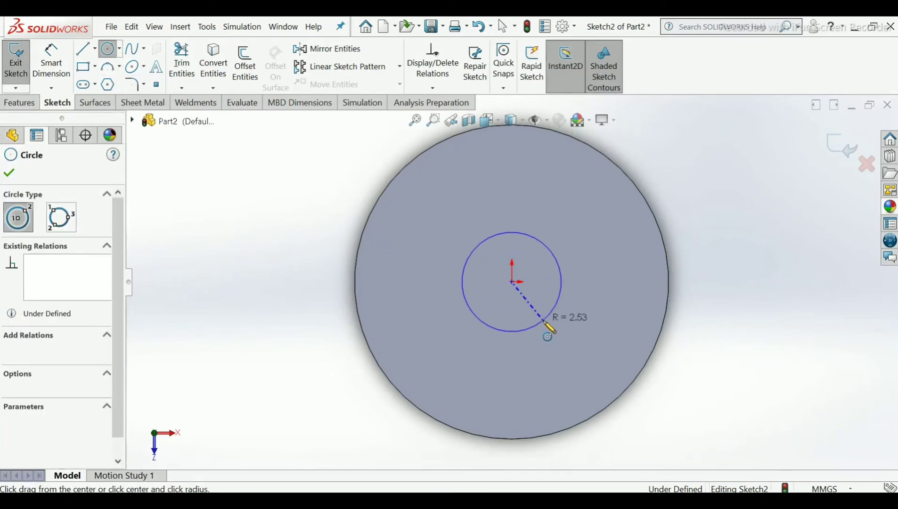
pyautogui.click(543, 321)
pyautogui.rightClick(545, 325)
pyautogui.click(576, 329)
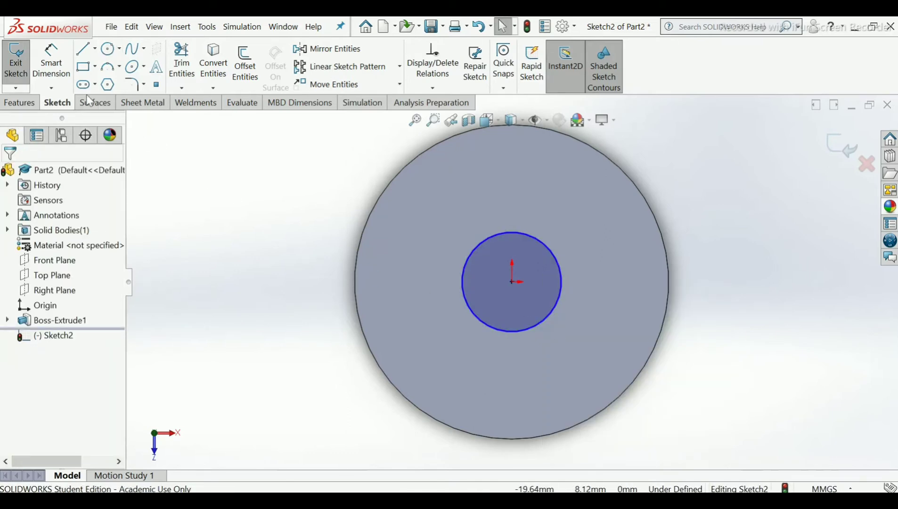
# Step: Dimension the small circle's diameter as 5 mm and exit the sketch
pyautogui.click(51, 61)
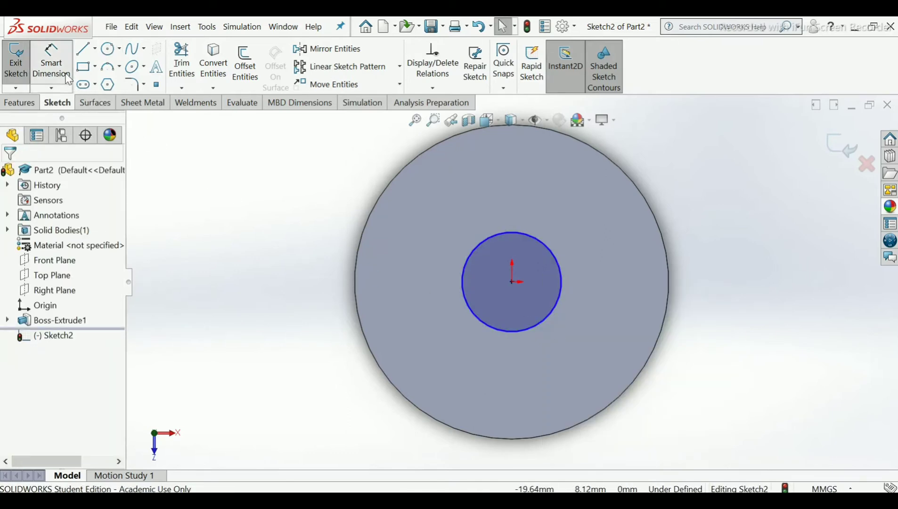
pyautogui.click(461, 308)
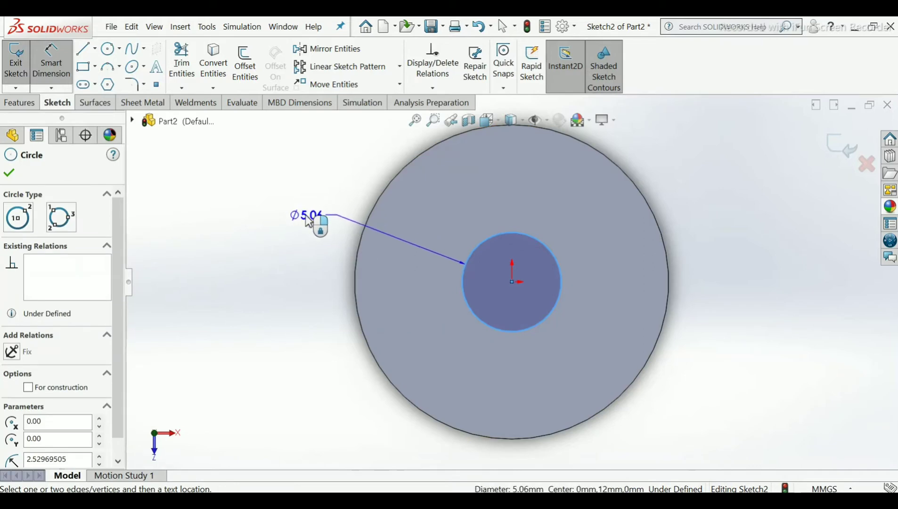
pyautogui.click(315, 221)
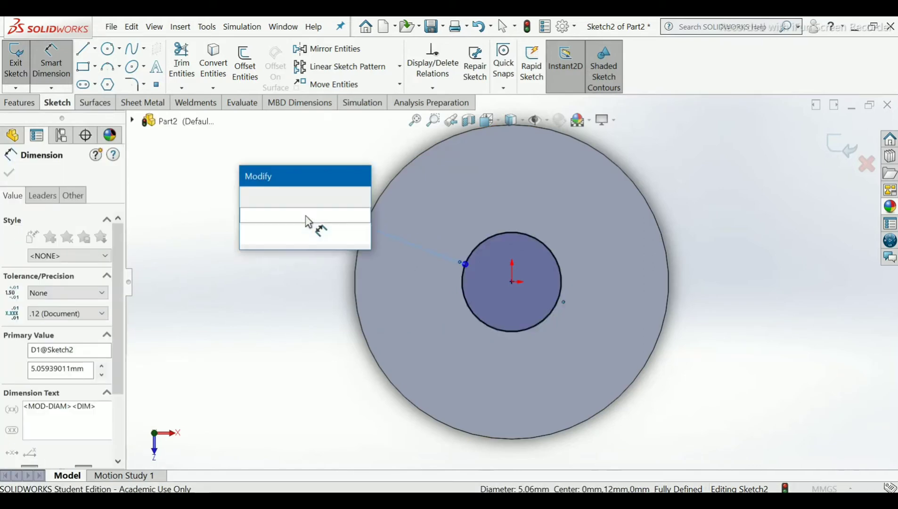
pyautogui.write('5')
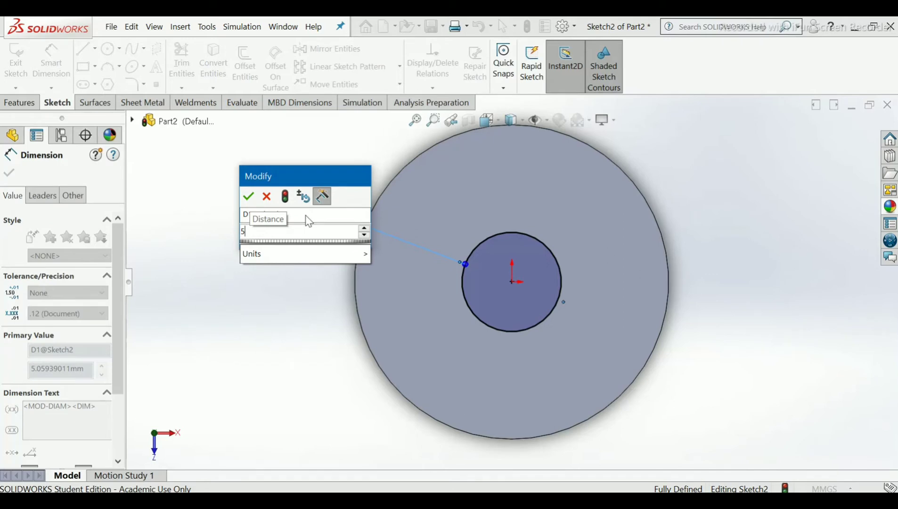
pyautogui.press('Return')
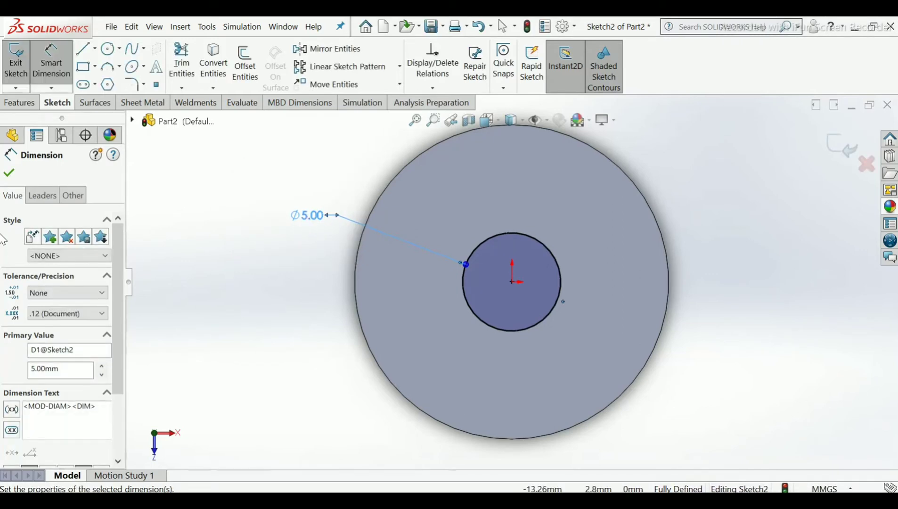
pyautogui.press('Escape')
pyautogui.press('Escape')
pyautogui.moveTo(281, 311); pyautogui.dragTo(204, 315, button='middle')
pyautogui.scroll(6, 395, 325)
pyautogui.moveTo(550, 206); pyautogui.dragTo(537, 184, button='middle')
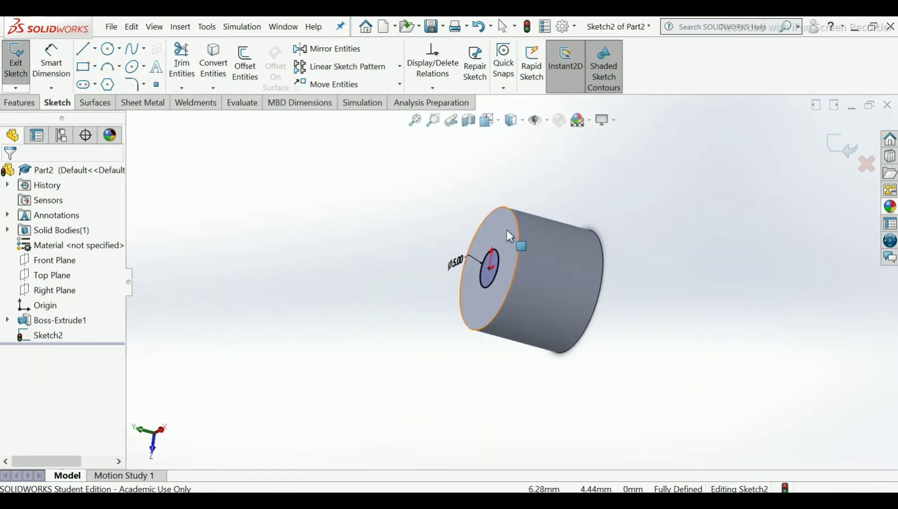
pyautogui.scroll(-4, 516, 248)
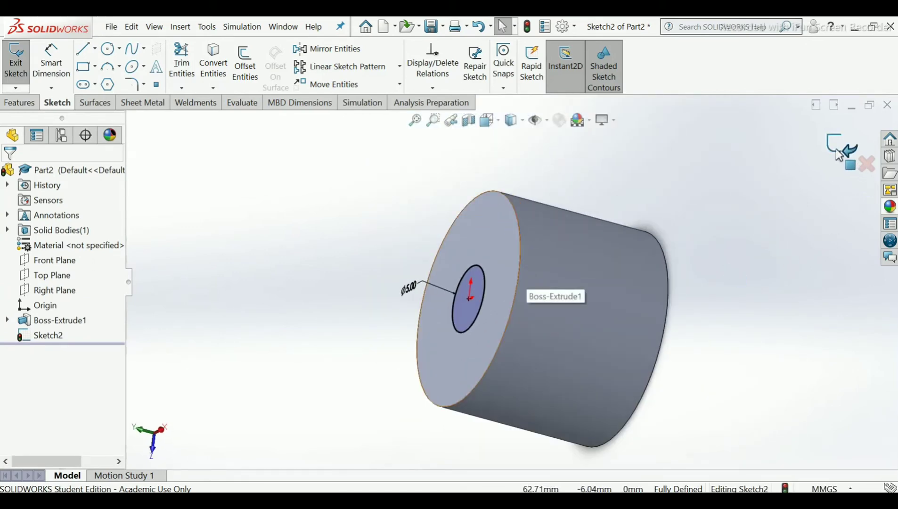
pyautogui.click(839, 155)
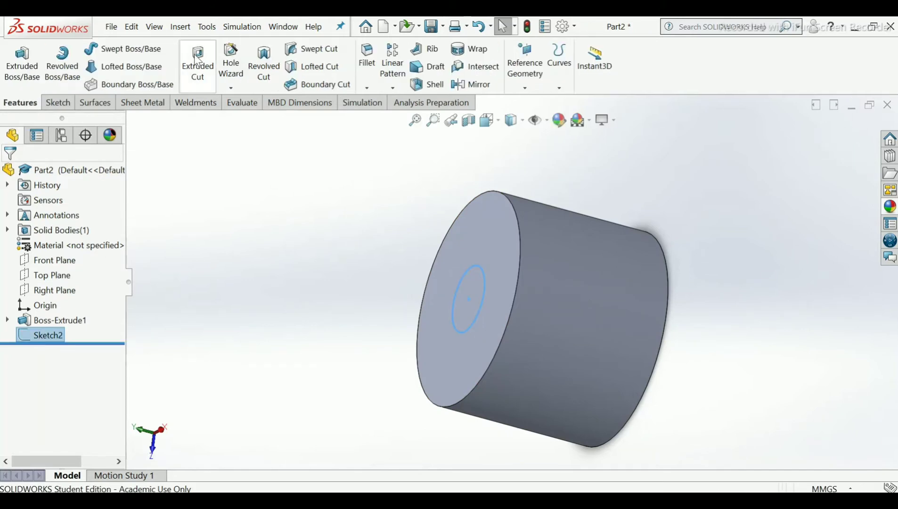
# Step: Cut the 5 mm circle into the cylinder as a blind hole 5 mm deep
pyautogui.click(198, 63)
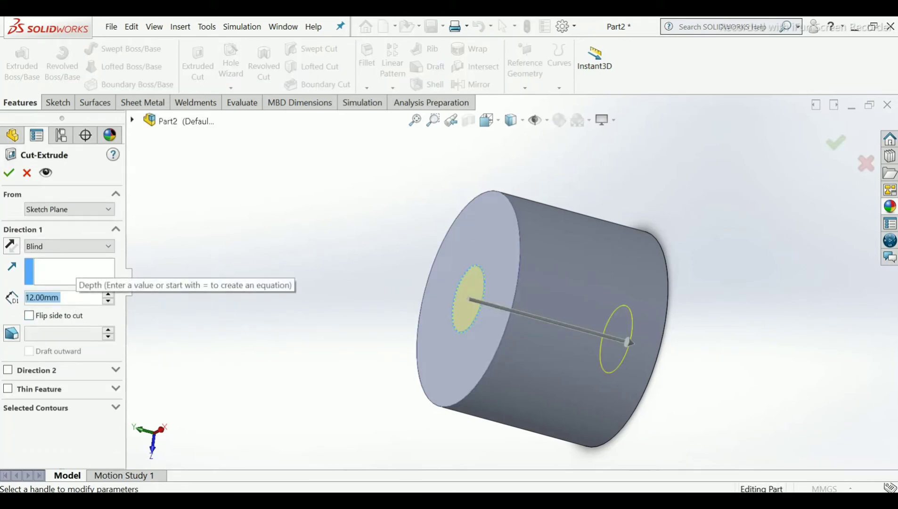
pyautogui.write('5')
pyautogui.press('Return')
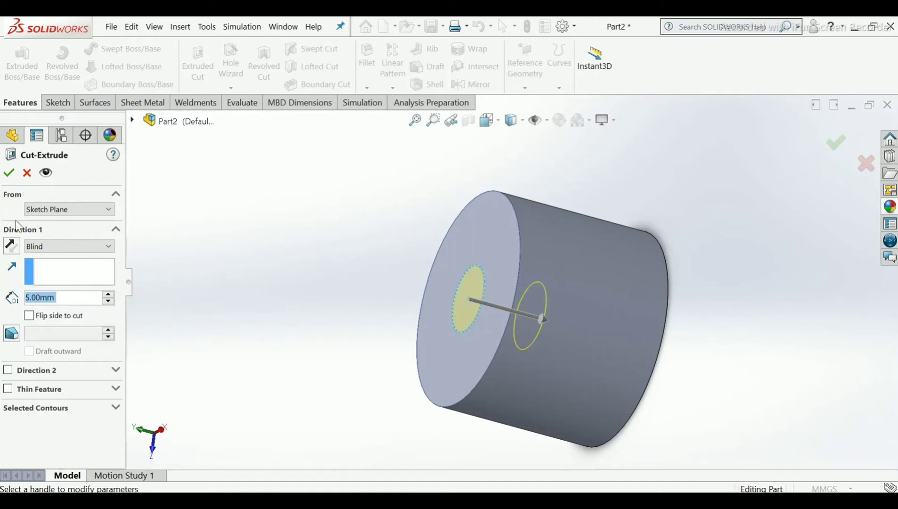
pyautogui.click(10, 178)
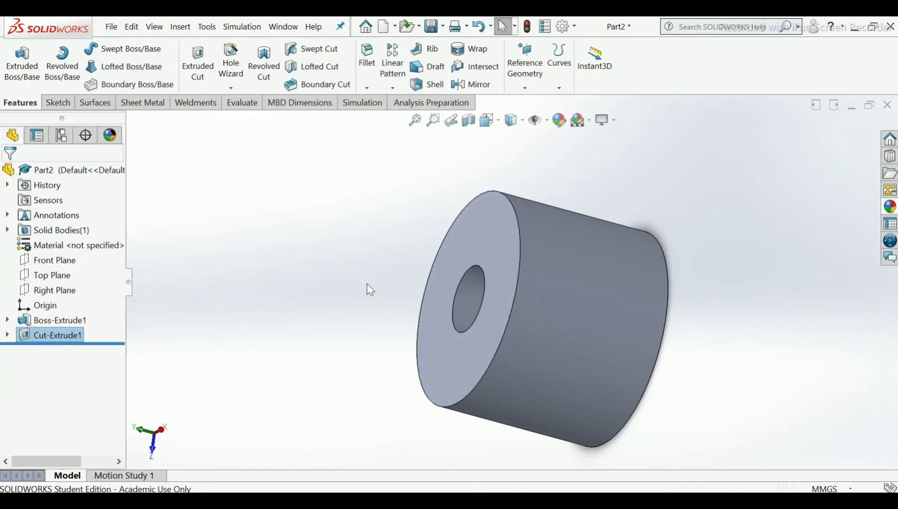
# Step: Fillet the cylinder's outer circular edge at the end opposite the hole with a 1 mm symmetric radius
pyautogui.moveTo(371, 289); pyautogui.dragTo(396, 241, button='middle')
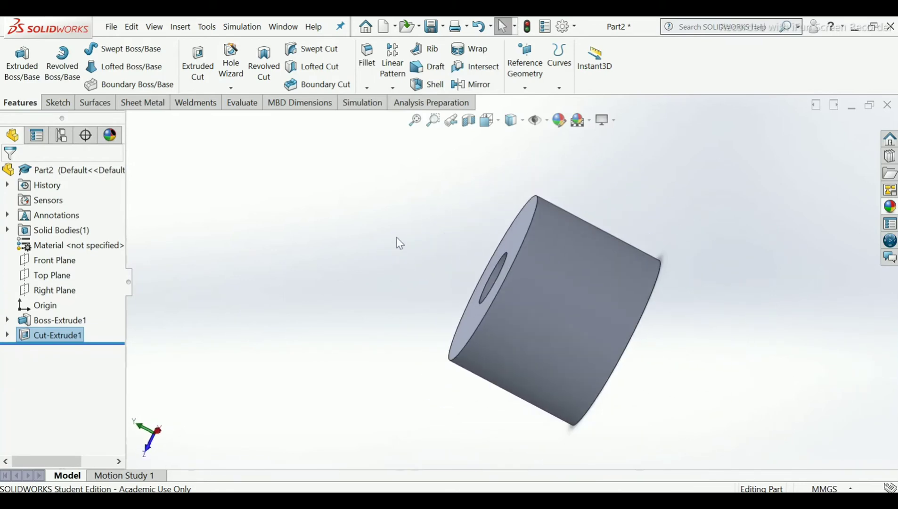
pyautogui.click(369, 75)
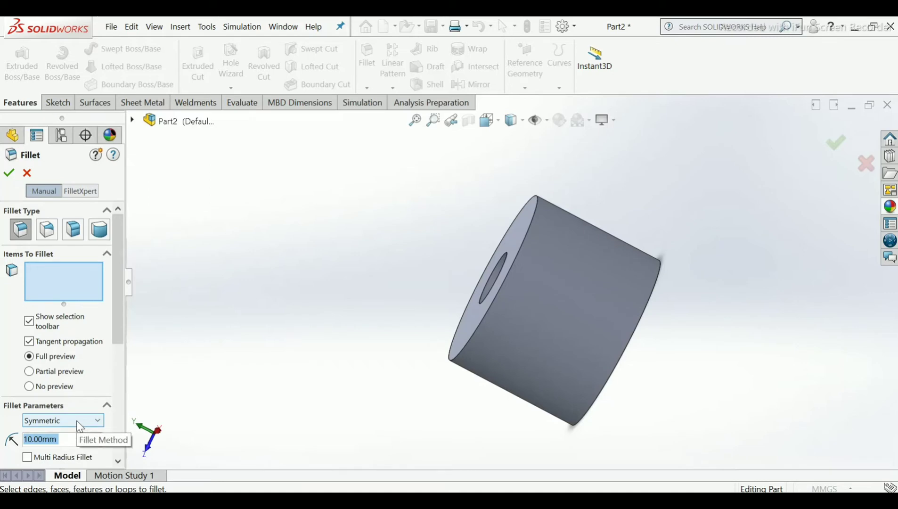
pyautogui.write('1')
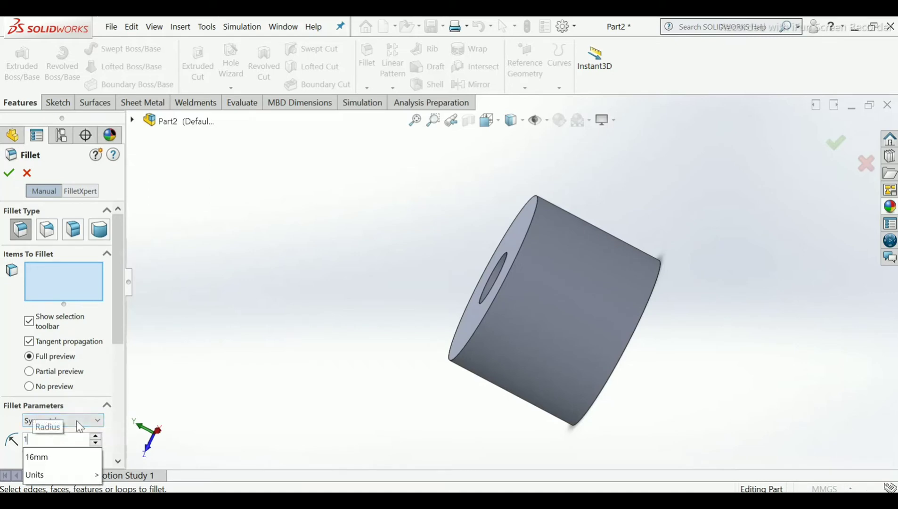
pyautogui.press('Return')
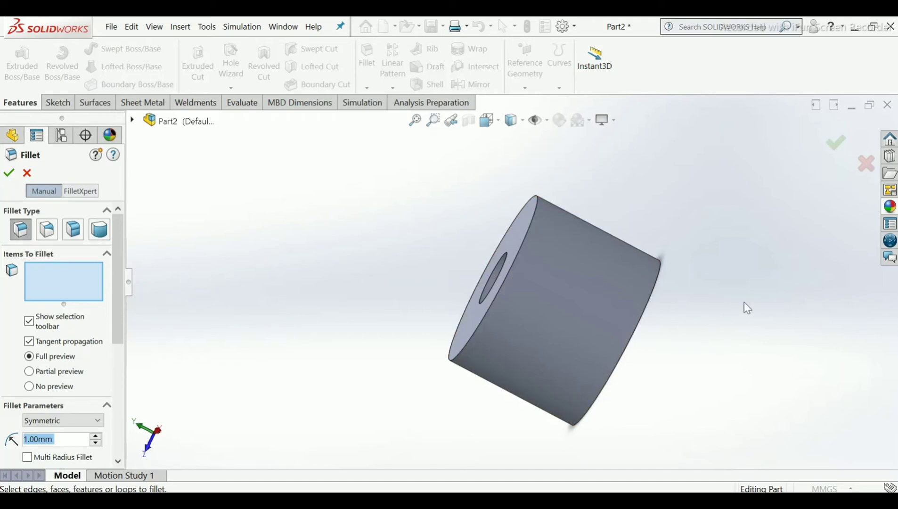
pyautogui.keyDown('ctrl'); pyautogui.moveTo(746, 307); pyautogui.dragTo(617, 307, button='middle'); pyautogui.keyUp('ctrl')
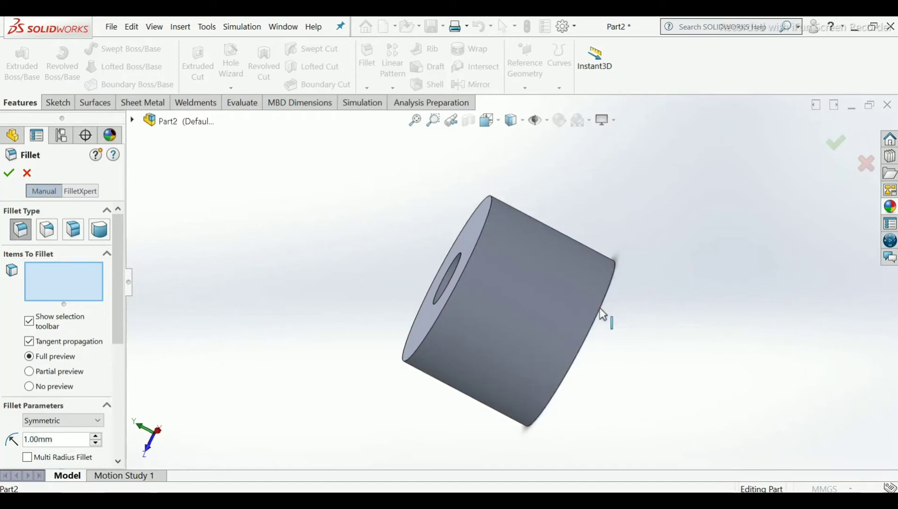
pyautogui.click(603, 314)
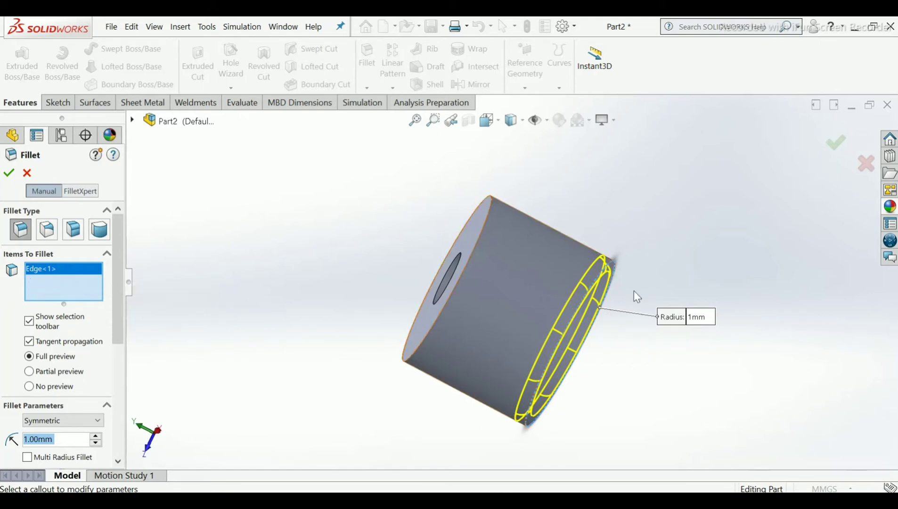
pyautogui.moveTo(637, 296); pyautogui.dragTo(657, 305, button='middle')
pyautogui.scroll(-2, 657, 306)
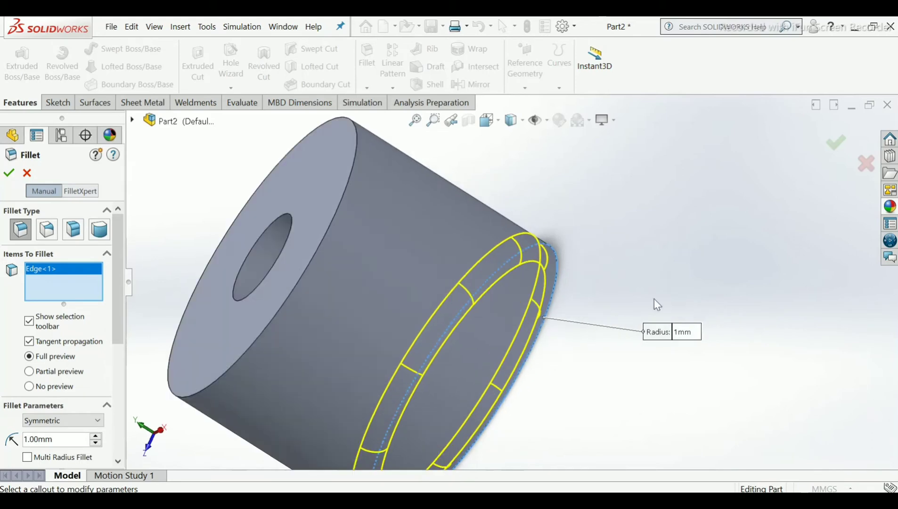
pyautogui.click(8, 176)
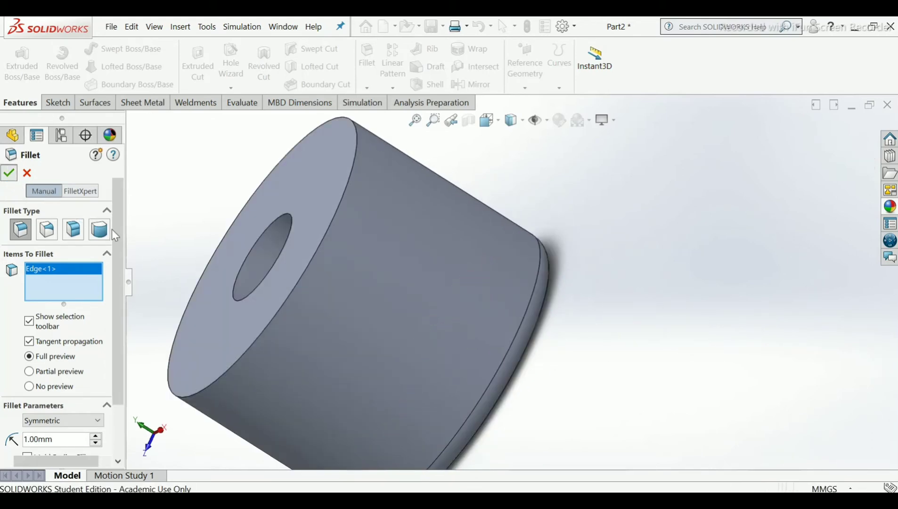
# Step: Start editing the part's appearance and colour the fillet and the extruded cylinder light blue, trying pink and cyan as alternatives
pyautogui.moveTo(502, 300); pyautogui.dragTo(501, 240, button='middle')
pyautogui.scroll(3, 535, 346)
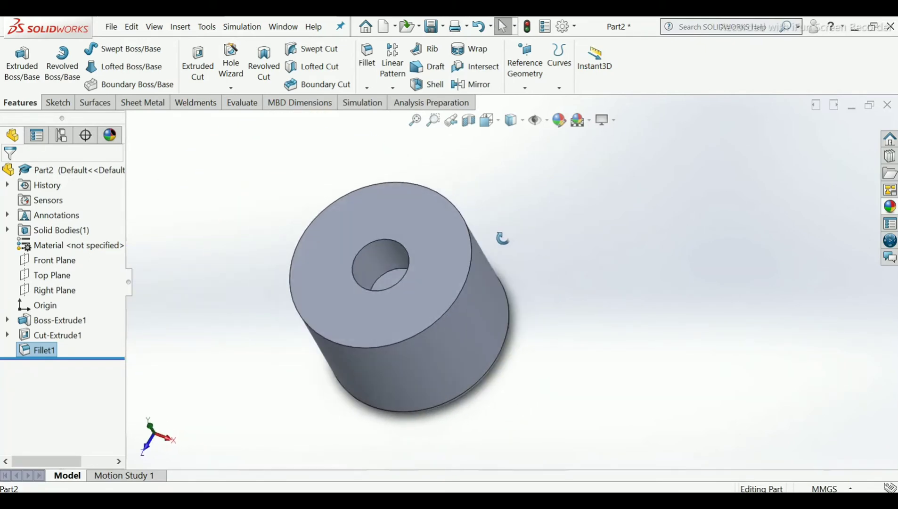
pyautogui.click(560, 123)
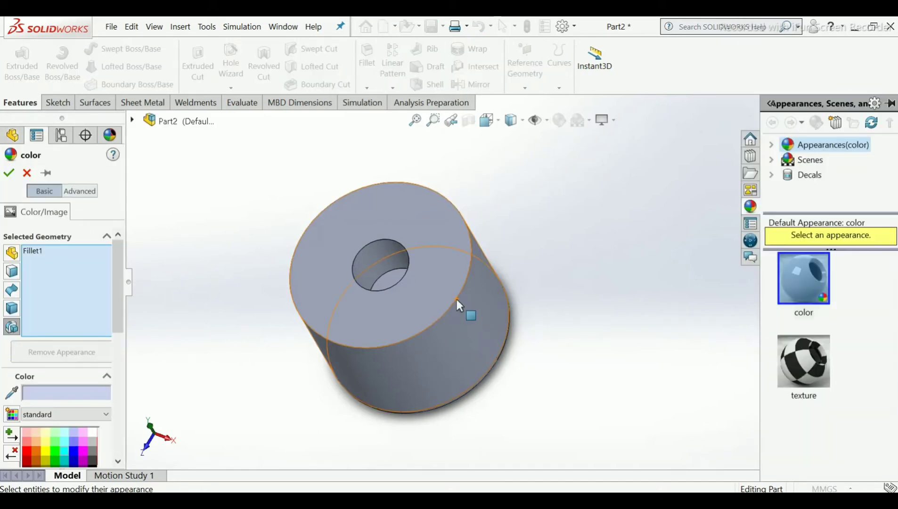
pyautogui.click(73, 441)
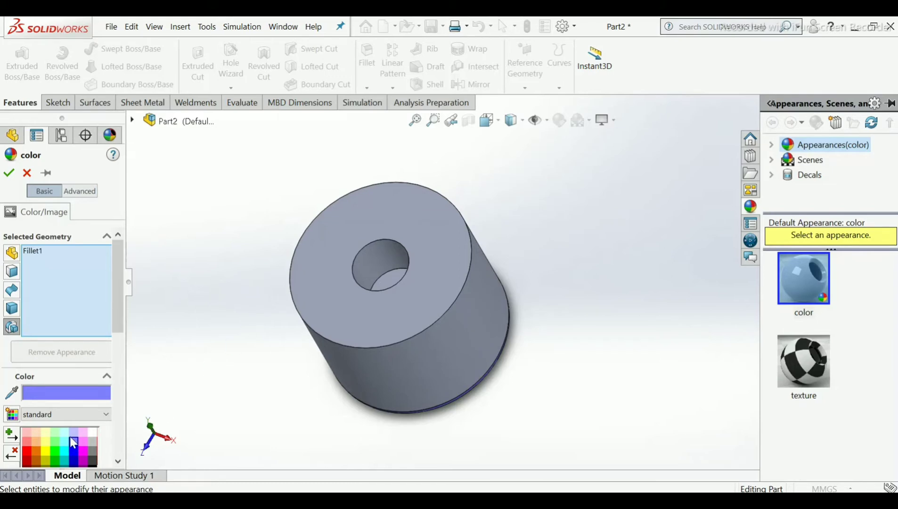
pyautogui.click(416, 328)
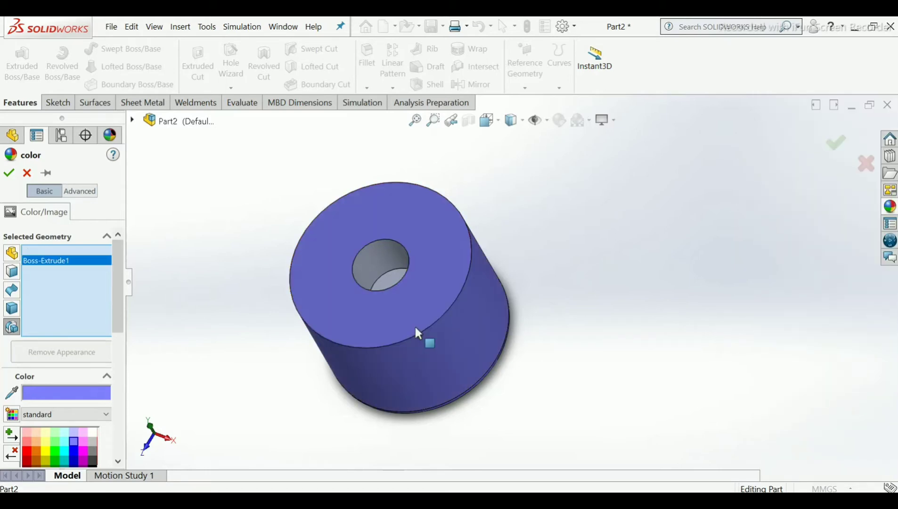
pyautogui.click(415, 327)
pyautogui.moveTo(330, 383); pyautogui.dragTo(277, 387, button='middle')
pyautogui.click(83, 441)
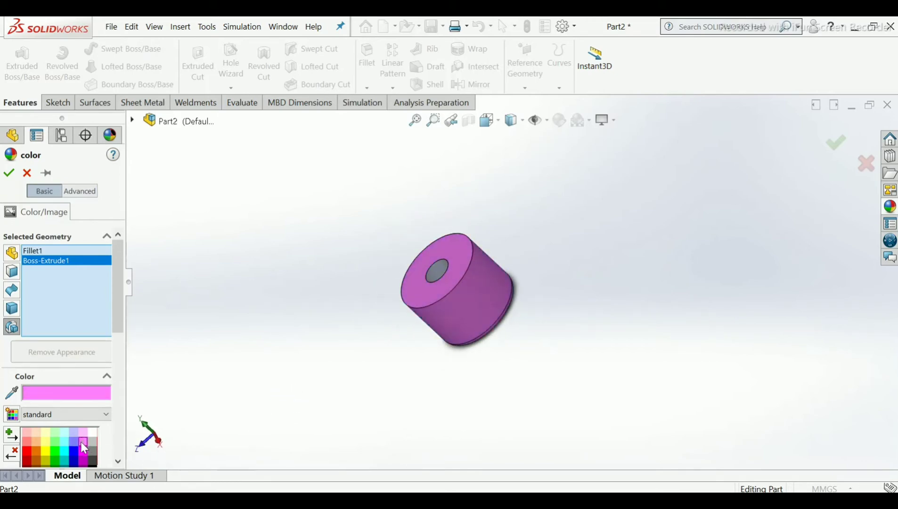
pyautogui.click(67, 443)
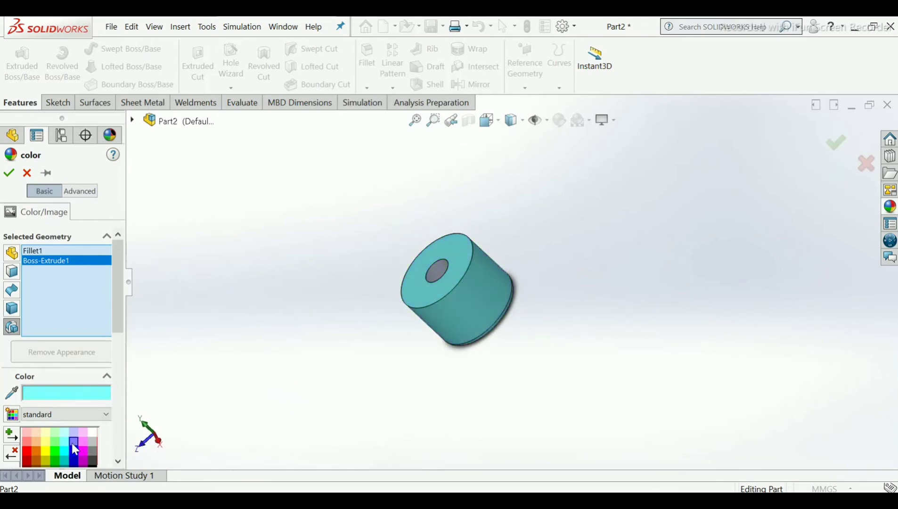
pyautogui.click(72, 441)
pyautogui.scroll(-1, 483, 239)
pyautogui.scroll(1, 481, 234)
pyautogui.scroll(-1, 480, 234)
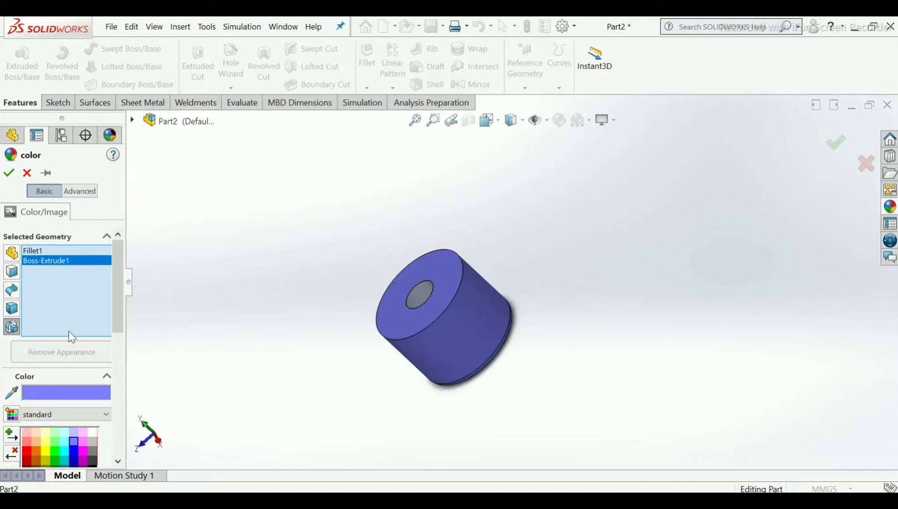
# Step: Try green, add the inner face of the hole to the coloured geometry, and set the colour to pure blue
pyautogui.click(10, 274)
pyautogui.click(53, 442)
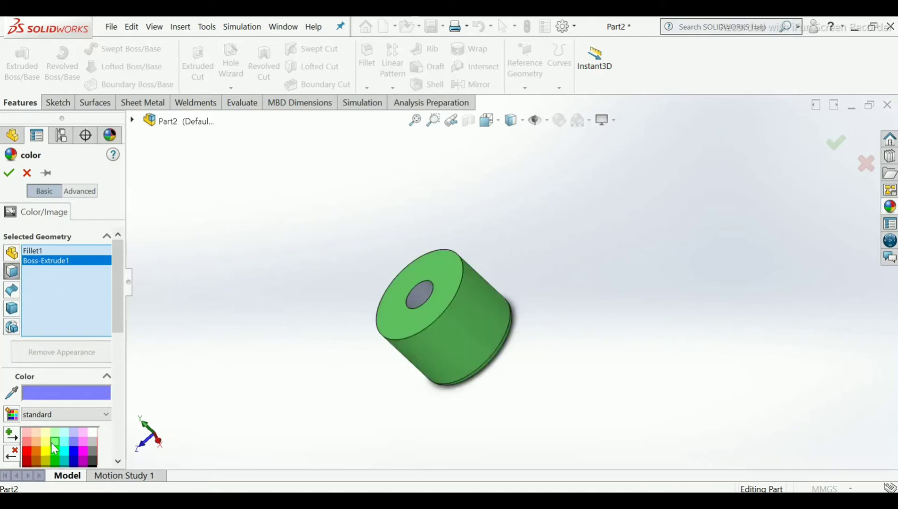
pyautogui.click(424, 289)
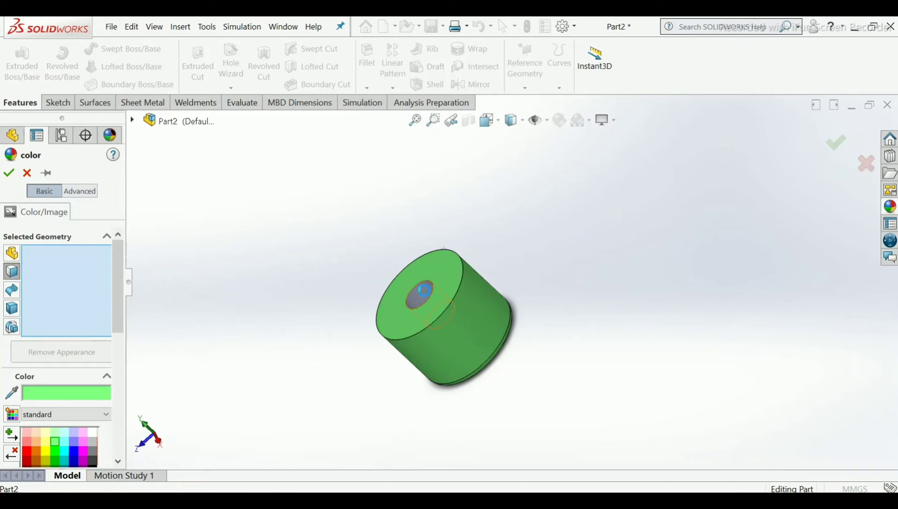
pyautogui.click(73, 450)
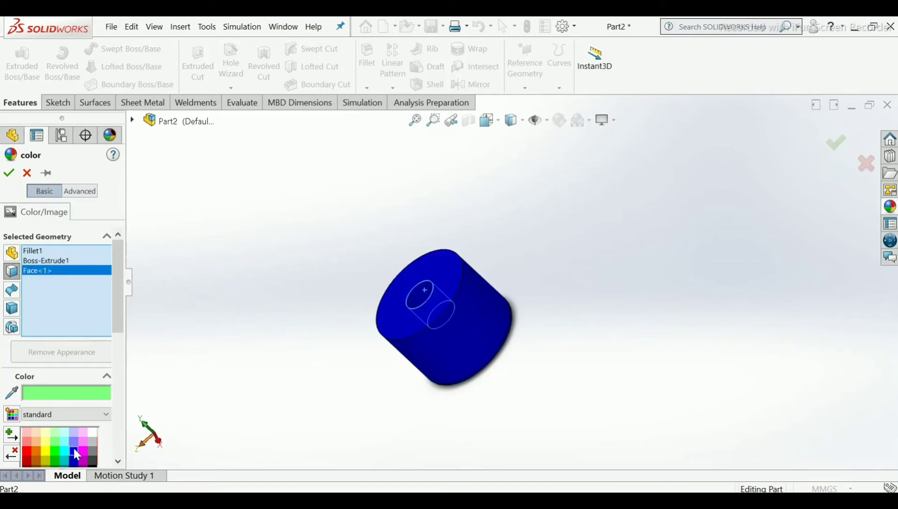
# Step: Replace the selected features and face with the whole part and apply the pure blue appearance to it
pyautogui.click(42, 261)
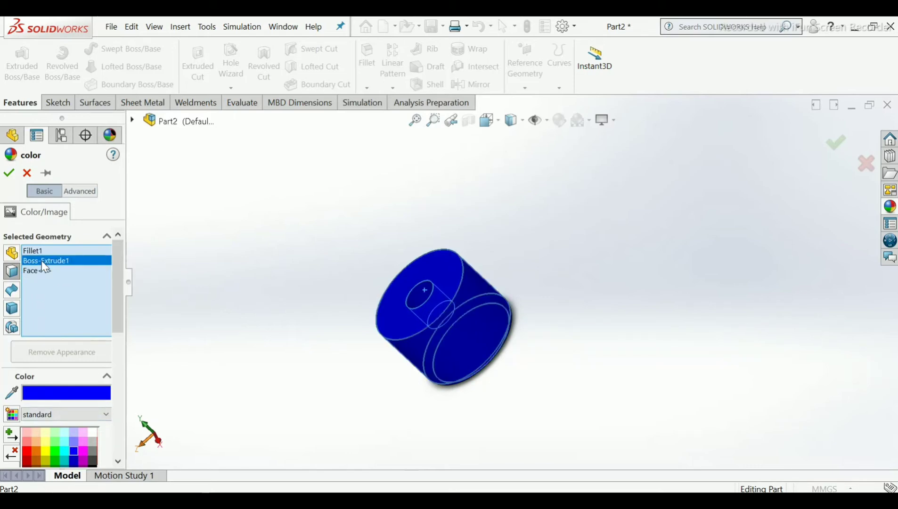
pyautogui.click(34, 252)
pyautogui.rightClick(34, 252)
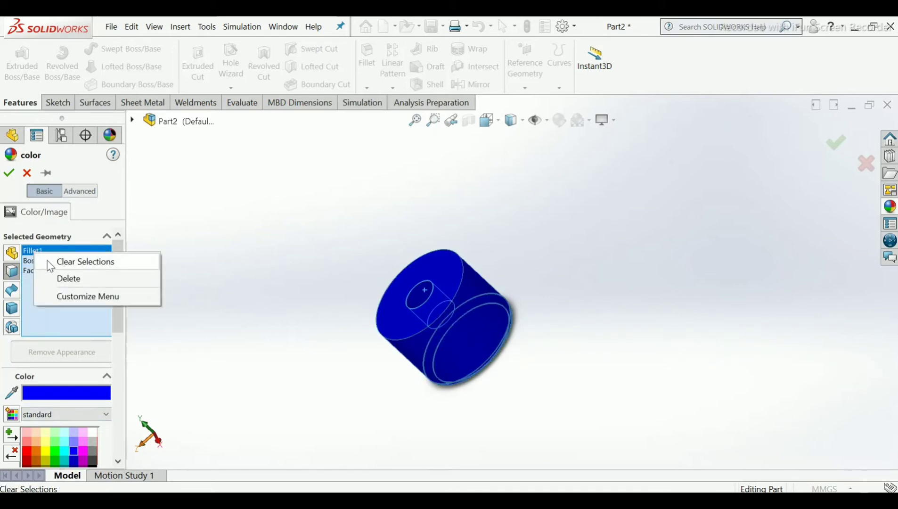
pyautogui.click(50, 264)
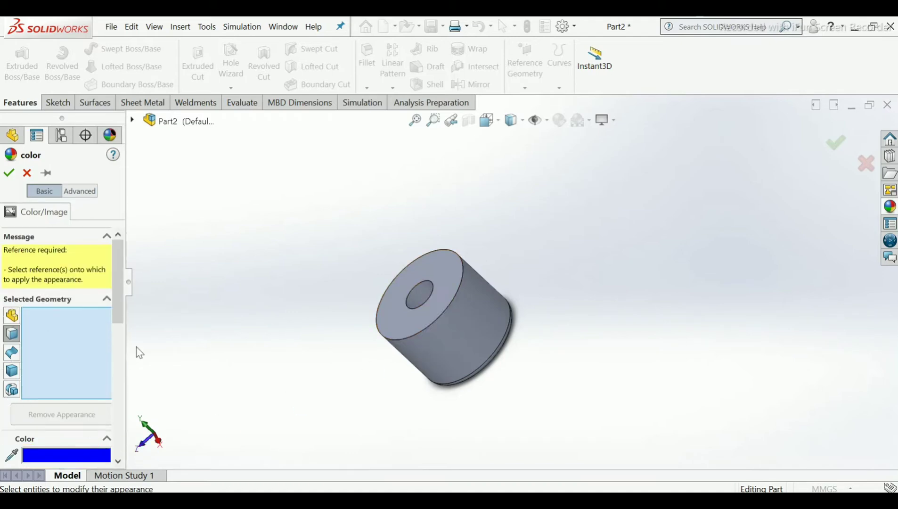
pyautogui.moveTo(117, 306); pyautogui.dragTo(111, 397)
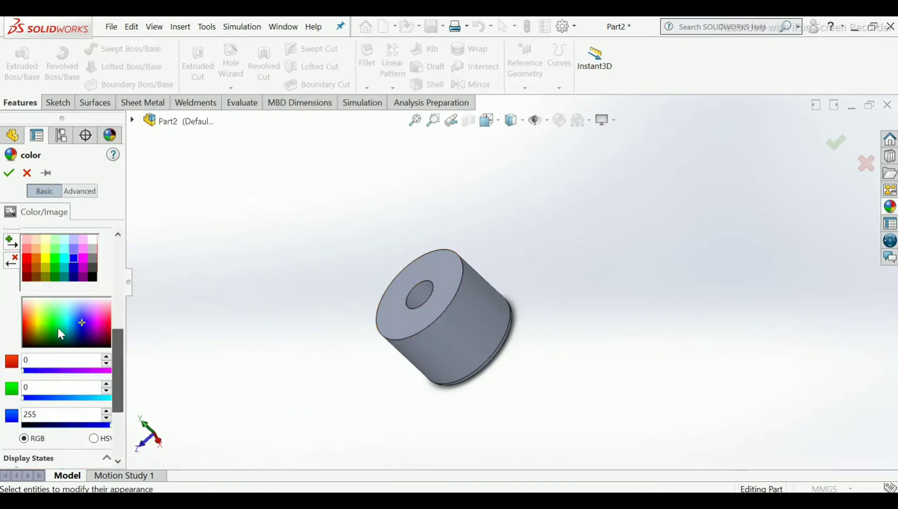
pyautogui.scroll(6, 91, 280)
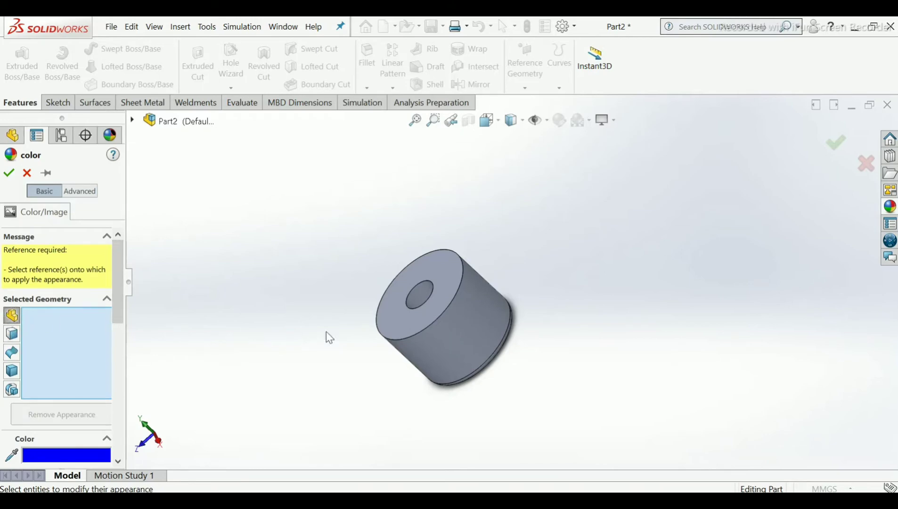
pyautogui.click(443, 302)
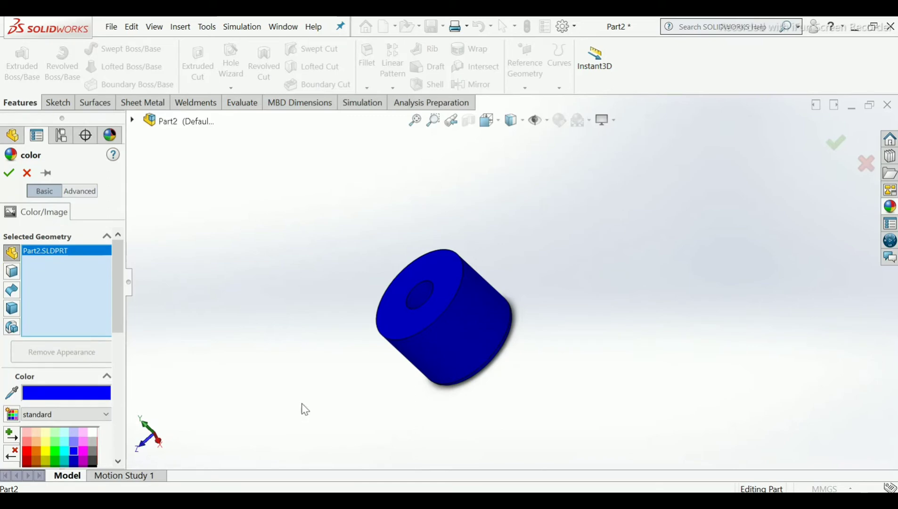
pyautogui.click(9, 173)
pyautogui.moveTo(450, 296); pyautogui.dragTo(417, 250, button='middle')
pyautogui.scroll(-3, 478, 278)
pyautogui.scroll(2, 418, 250)
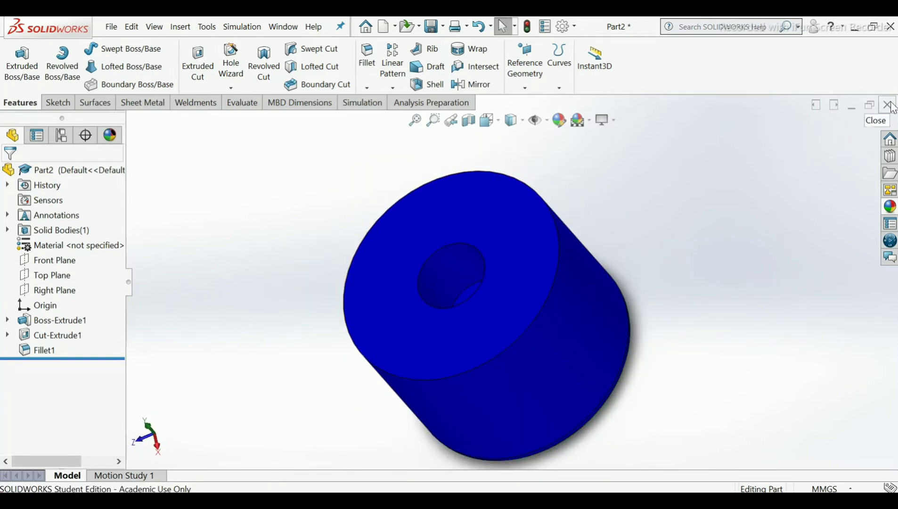
# Step: Save the part as "Handle cap." in the Machine vice folder and close the document
pyautogui.click(431, 26)
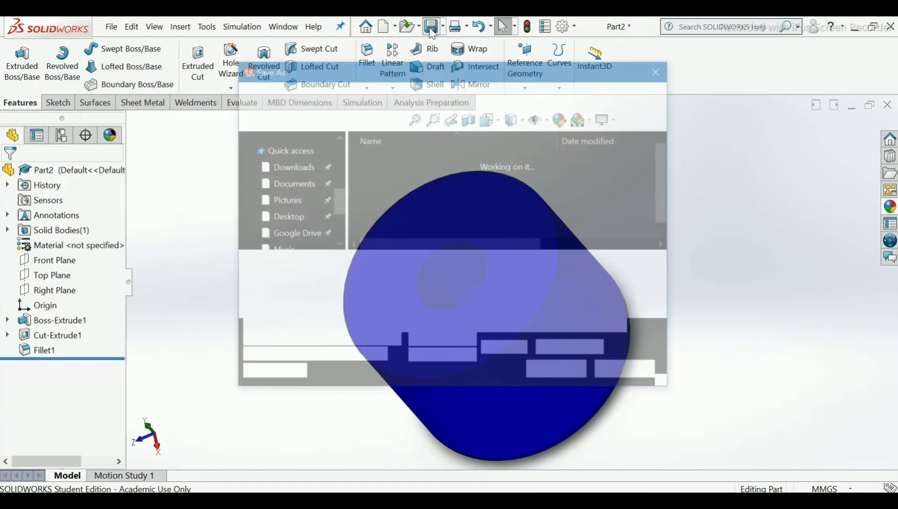
pyautogui.press('capslock')
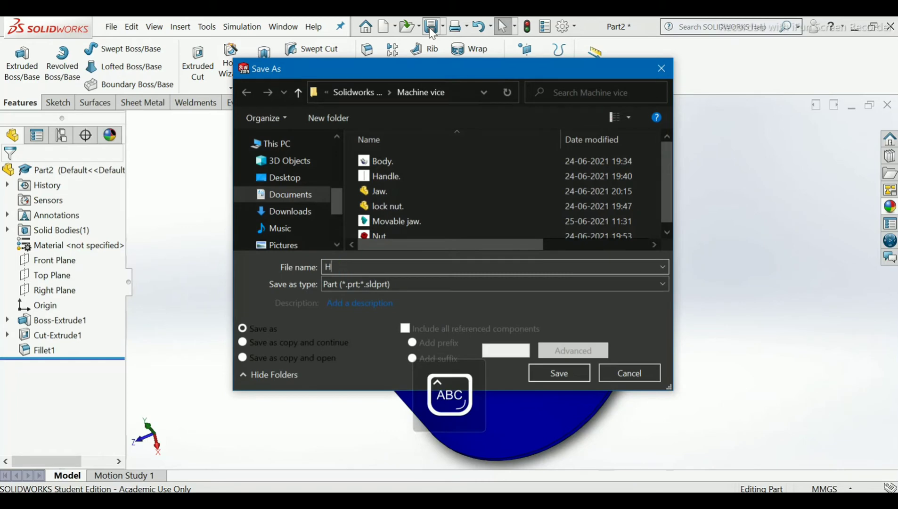
pyautogui.press('capslock')
pyautogui.write('Hand')
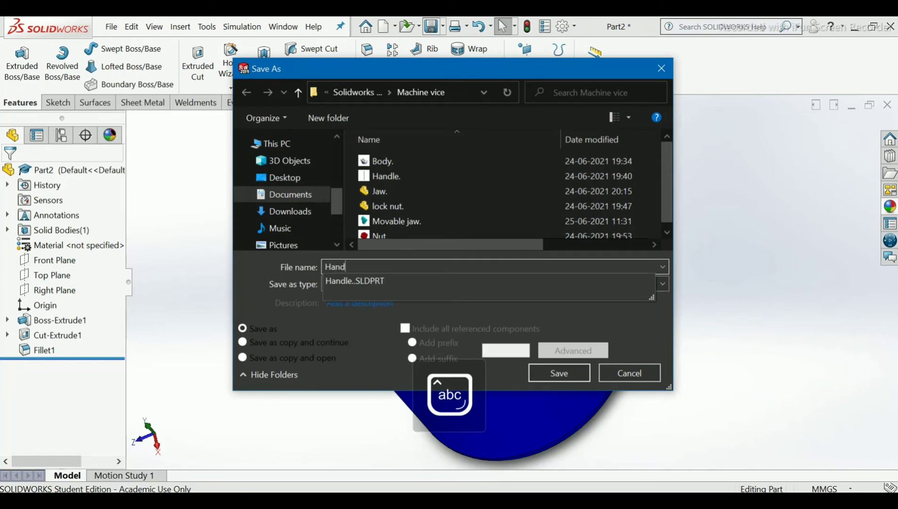
pyautogui.write('le cap.')
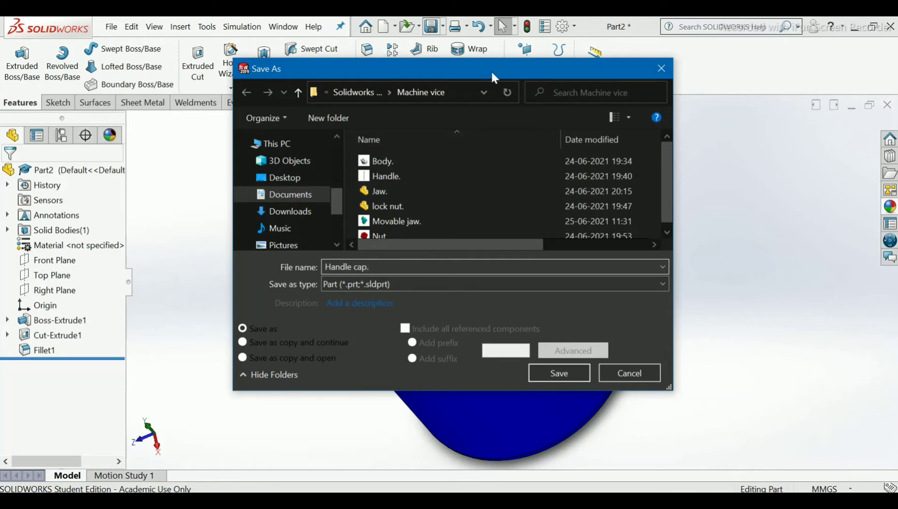
pyautogui.click(565, 371)
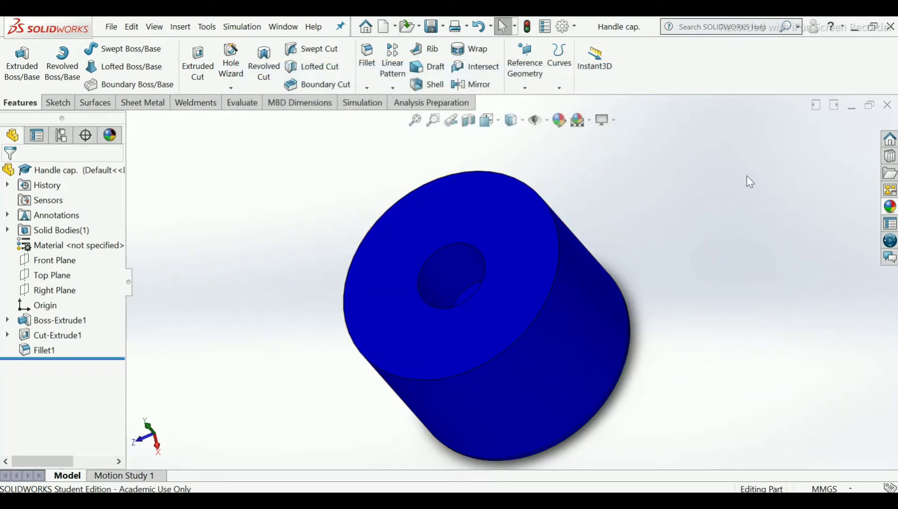
pyautogui.click(882, 110)
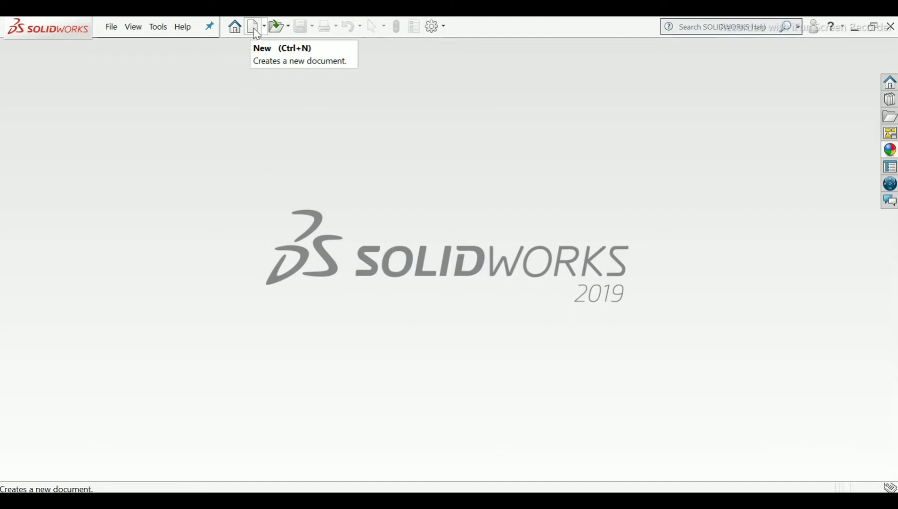
# Step: Create a new part document
pyautogui.click(255, 30)
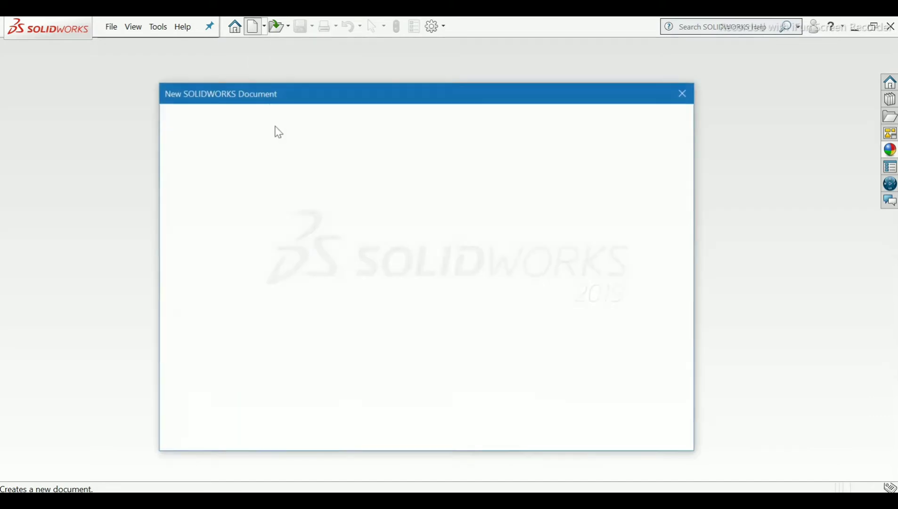
pyautogui.click(257, 221)
pyautogui.click(512, 425)
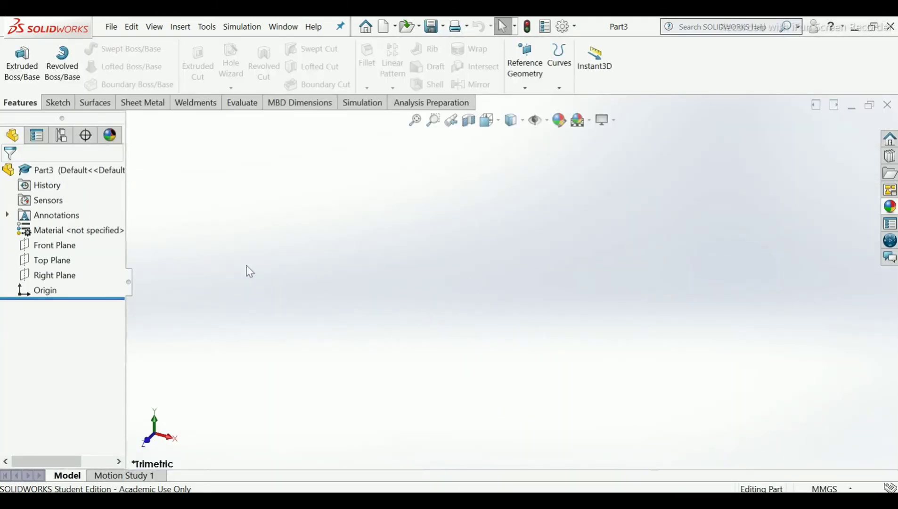
# Step: Start an extruded boss sketch on the Top Plane and draw a circle of about 60.06 mm radius centred on the origin
pyautogui.click(21, 79)
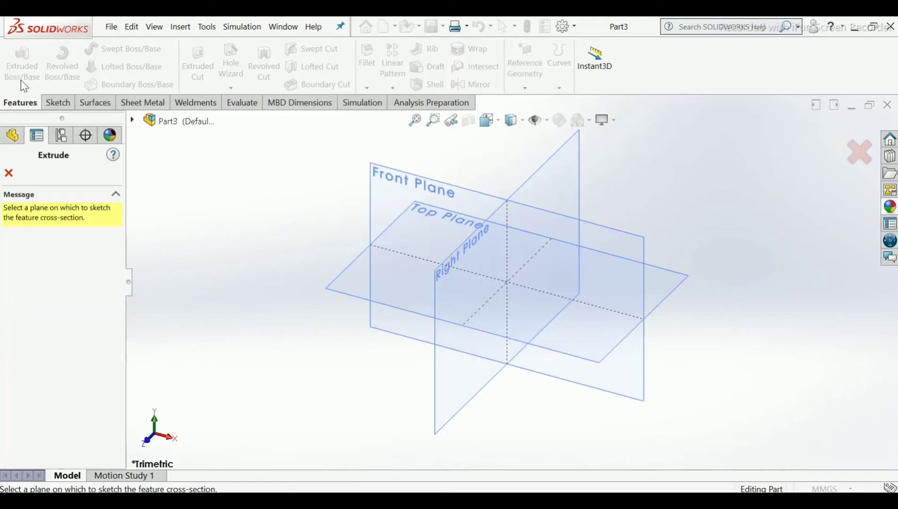
pyautogui.click(346, 271)
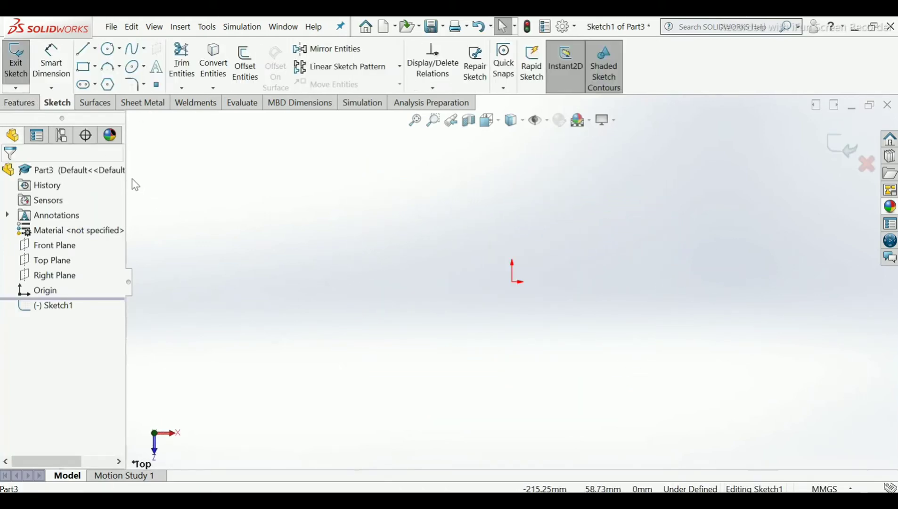
pyautogui.click(107, 49)
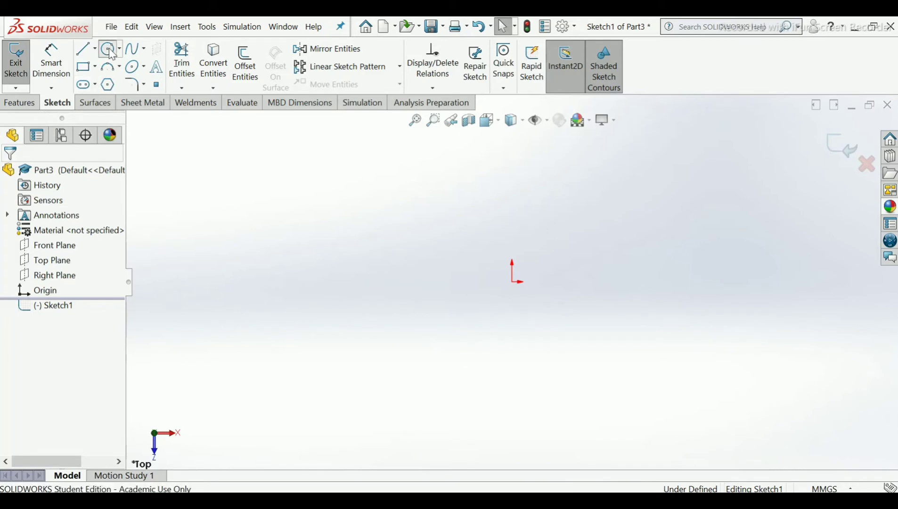
pyautogui.click(512, 281)
pyautogui.click(619, 282)
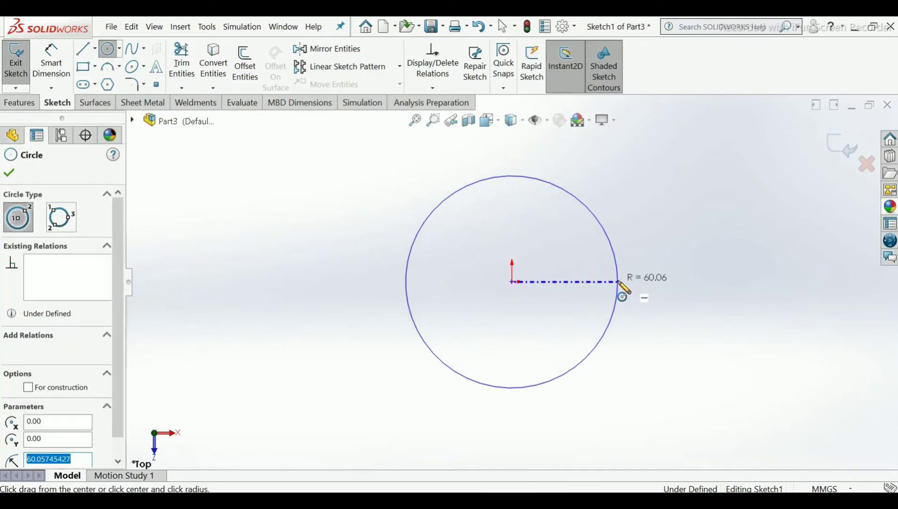
pyautogui.rightClick(621, 284)
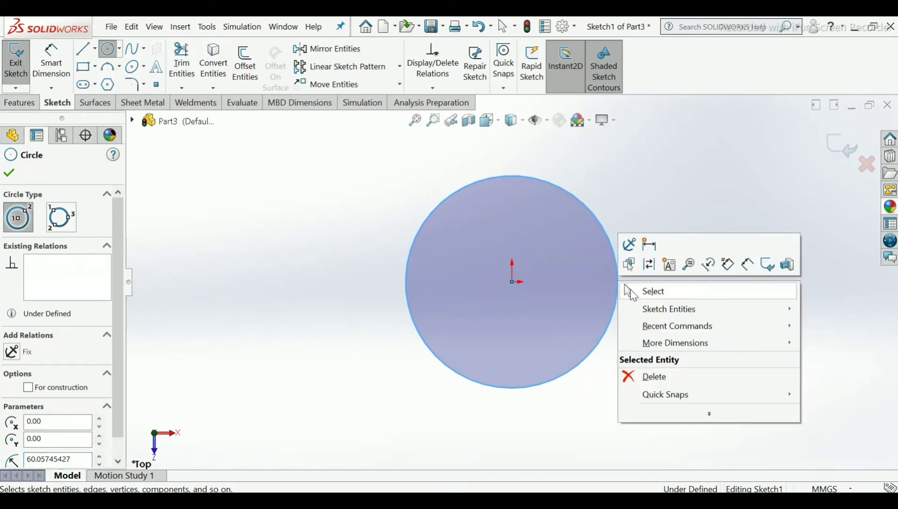
pyautogui.click(626, 290)
# Step: Dimension the circle's diameter as 32 mm
pyautogui.click(53, 78)
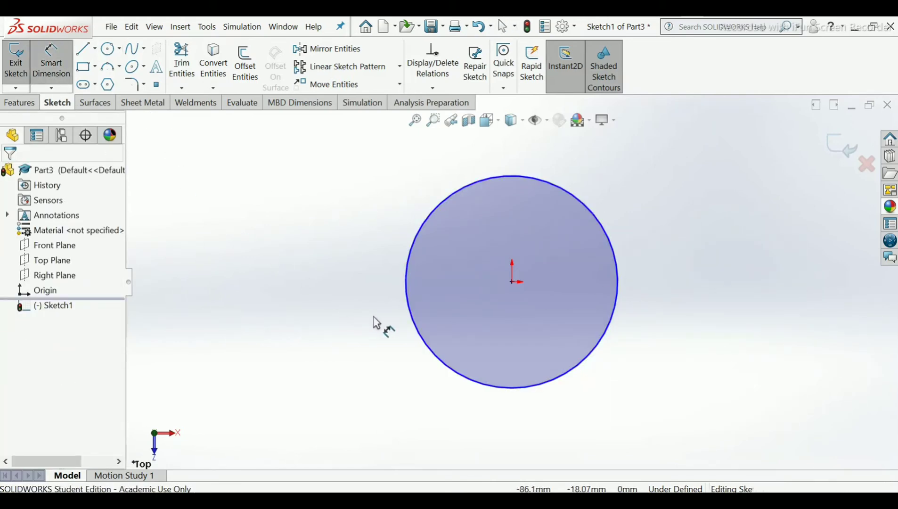
pyautogui.click(386, 291)
pyautogui.click(351, 230)
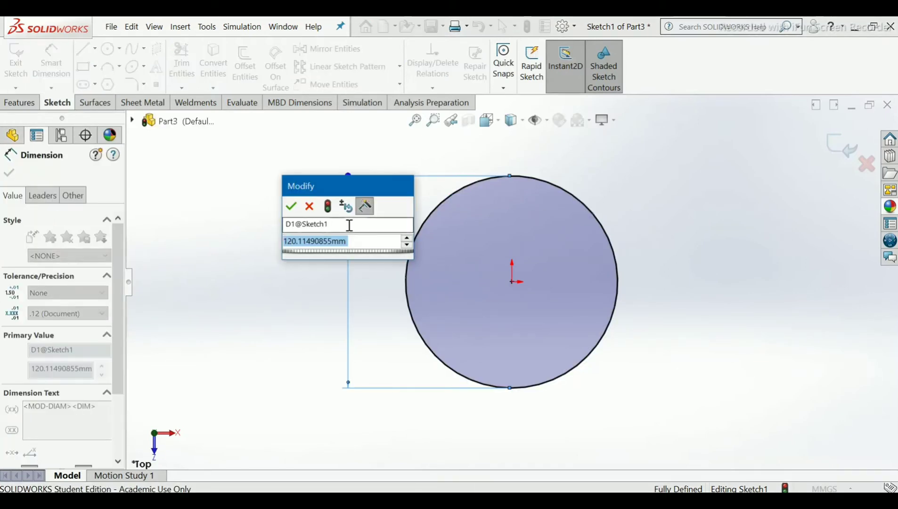
pyautogui.write('32')
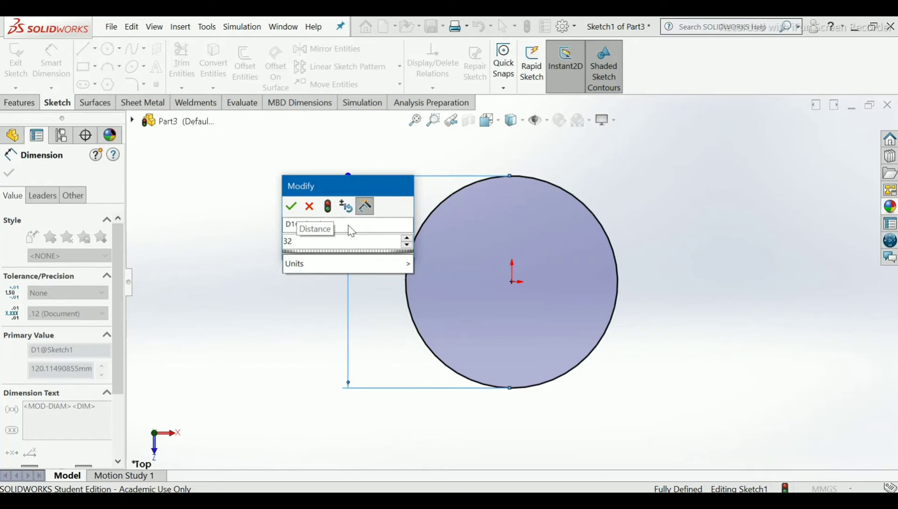
pyautogui.press('Return')
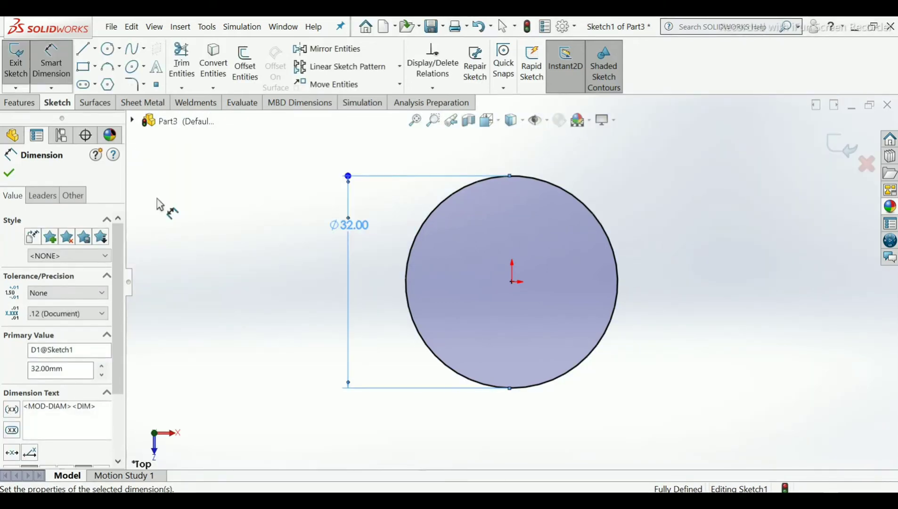
pyautogui.click(8, 174)
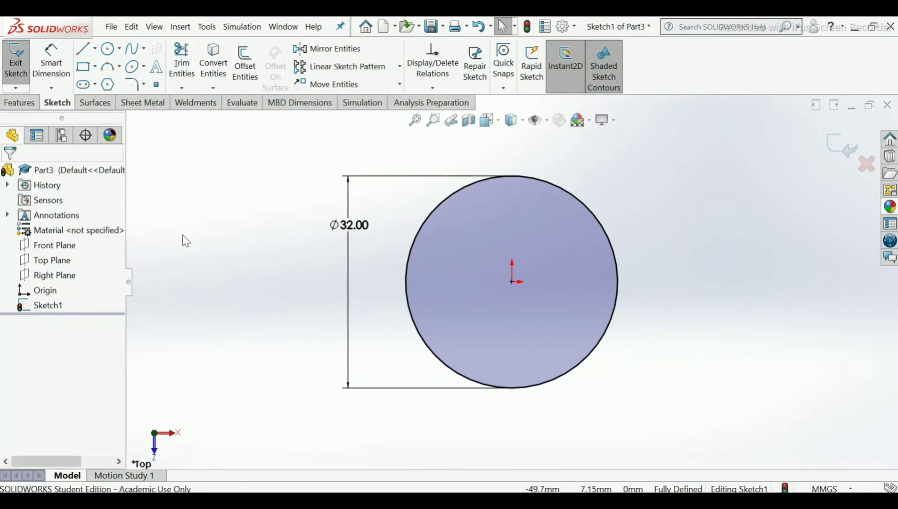
# Step: Draw an inner circle of about 18 mm diameter centred on the origin, inside the 32 mm circle
pyautogui.click(108, 49)
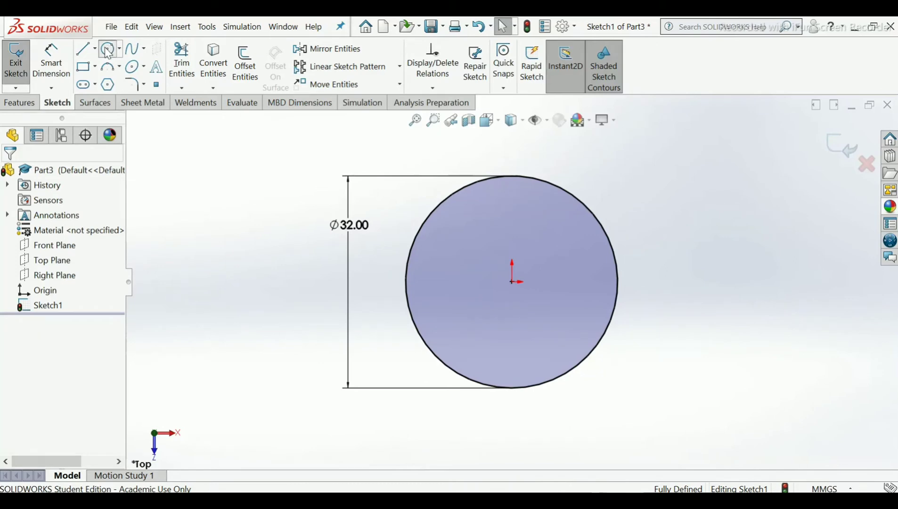
pyautogui.click(512, 281)
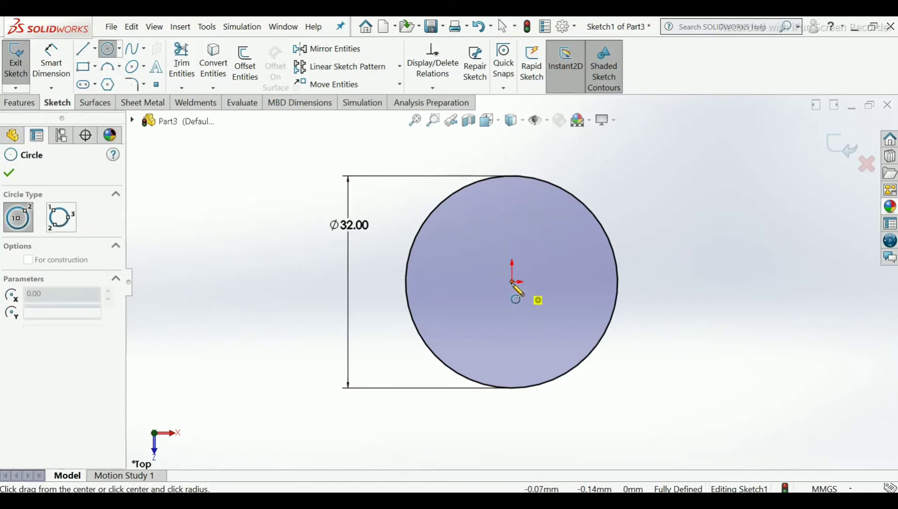
pyautogui.click(536, 337)
pyautogui.rightClick(536, 338)
pyautogui.click(556, 346)
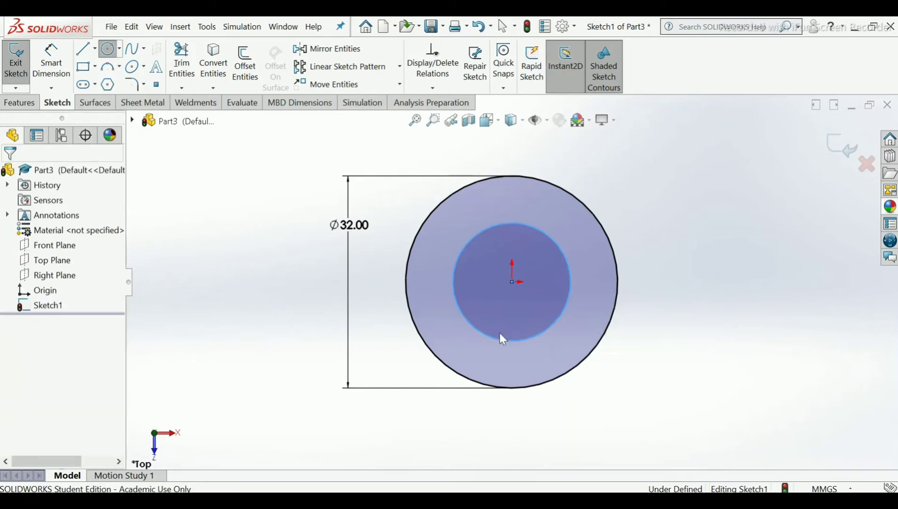
# Step: Dimension the inner circle's diameter as 10.5 mm
pyautogui.click(51, 60)
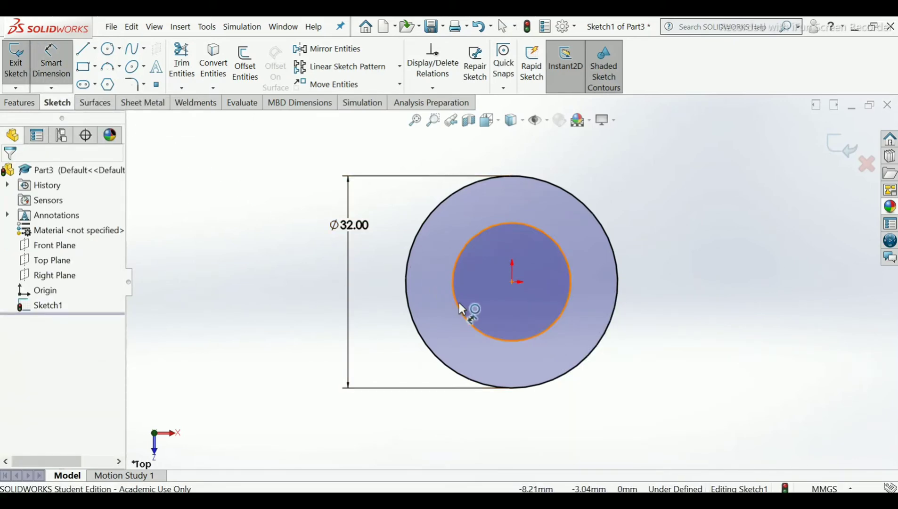
pyautogui.click(539, 329)
pyautogui.click(688, 312)
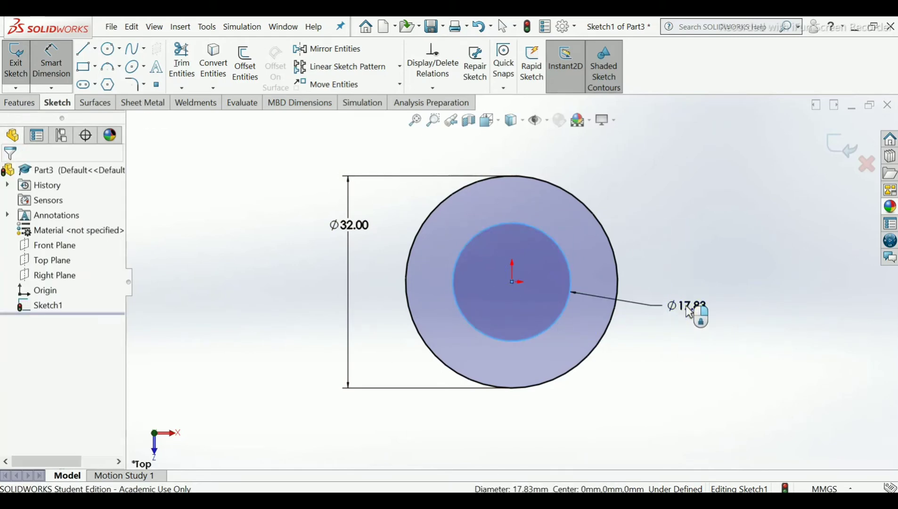
pyautogui.write('10')
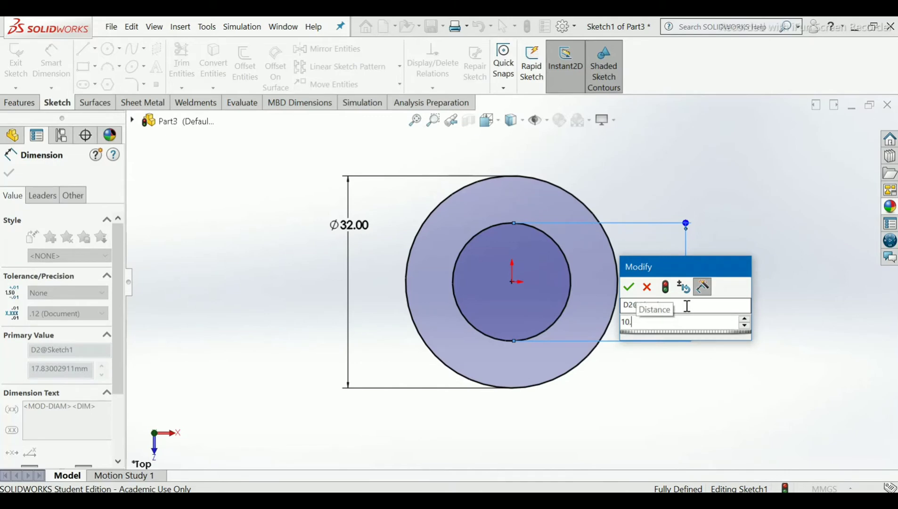
pyautogui.write('.5')
pyautogui.press('Return')
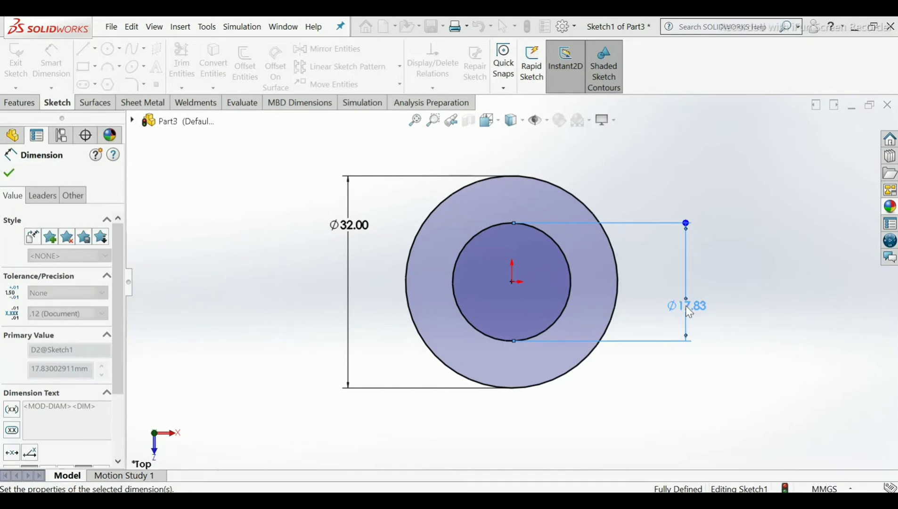
pyautogui.click(9, 173)
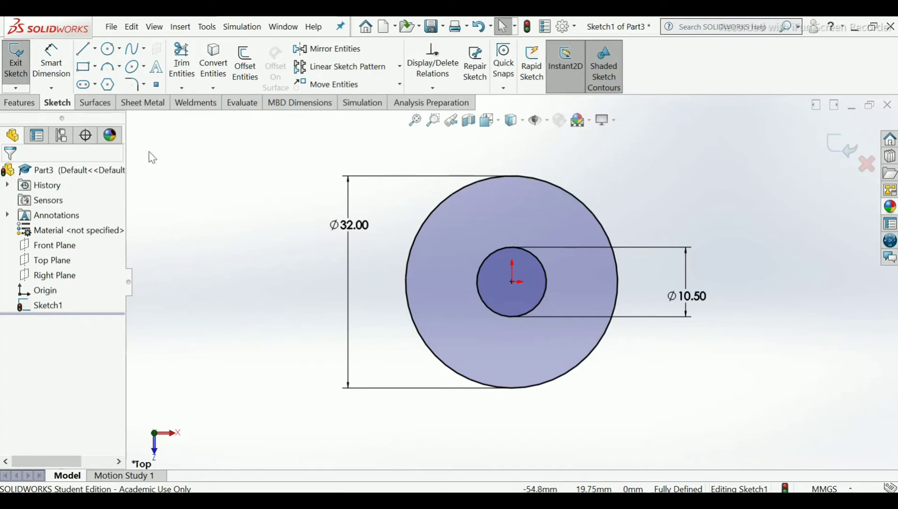
# Step: Exit the sketch and extrude the ring profile to a blind depth of 6 mm
pyautogui.click(840, 149)
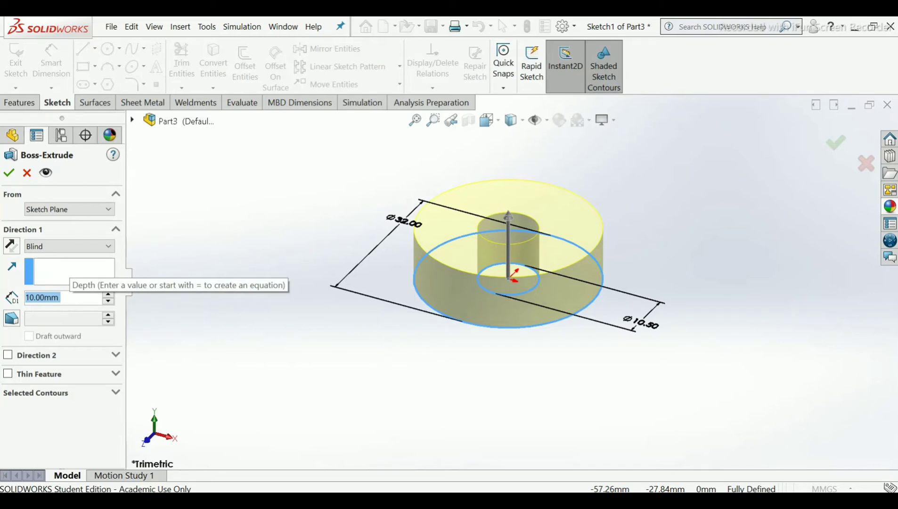
pyautogui.write('6')
pyautogui.press('Return')
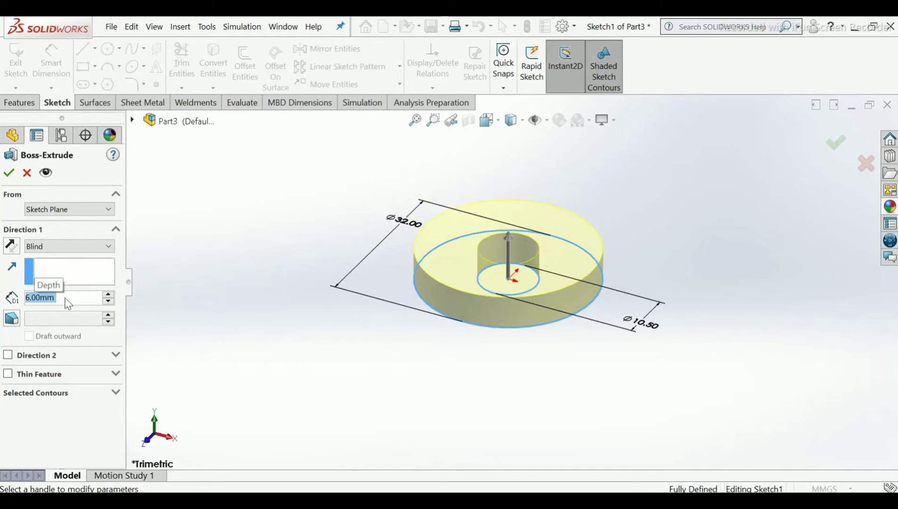
pyautogui.click(8, 172)
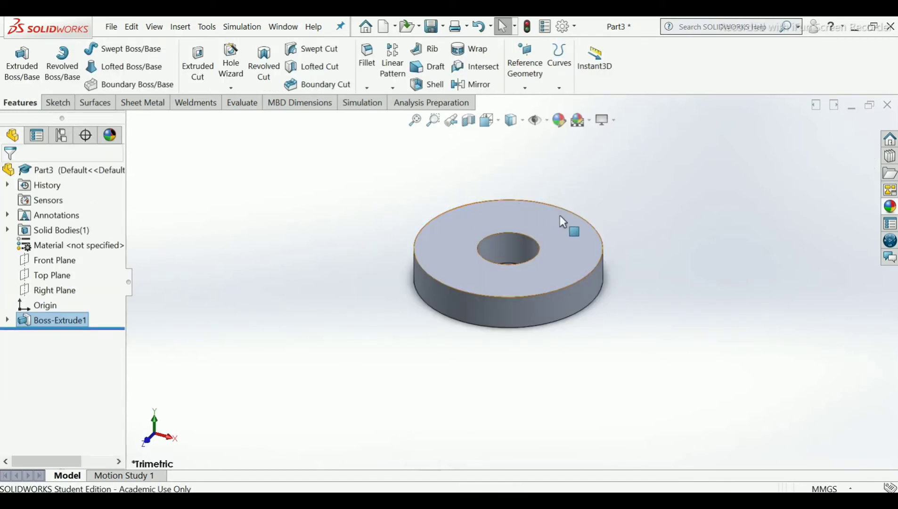
# Step: Apply a dark grey colour from the standard swatches to the extruded ring, after trying green and a lighter grey
pyautogui.scroll(-3, 562, 221)
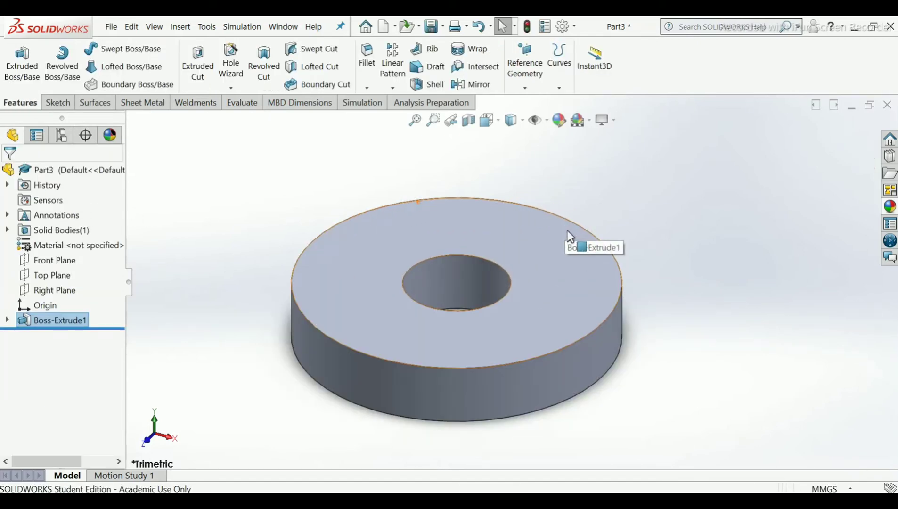
pyautogui.scroll(1, 545, 274)
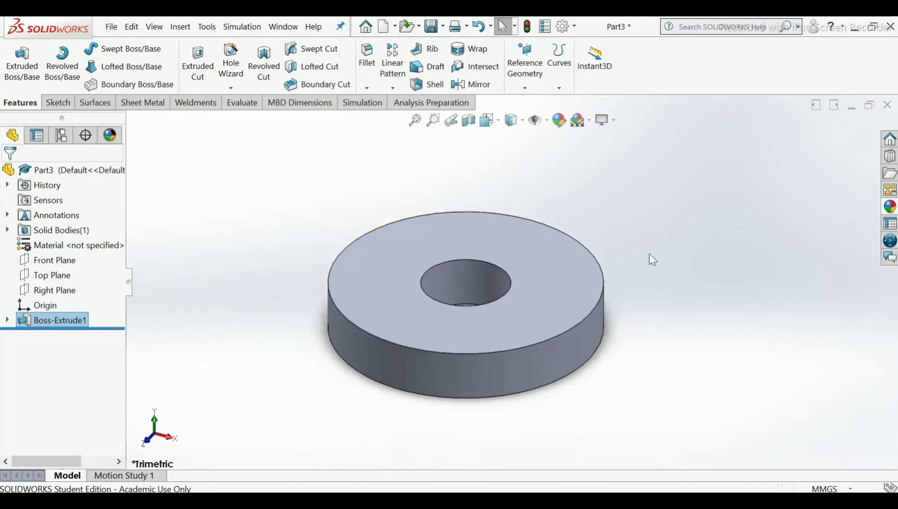
pyautogui.scroll(-1, 647, 273)
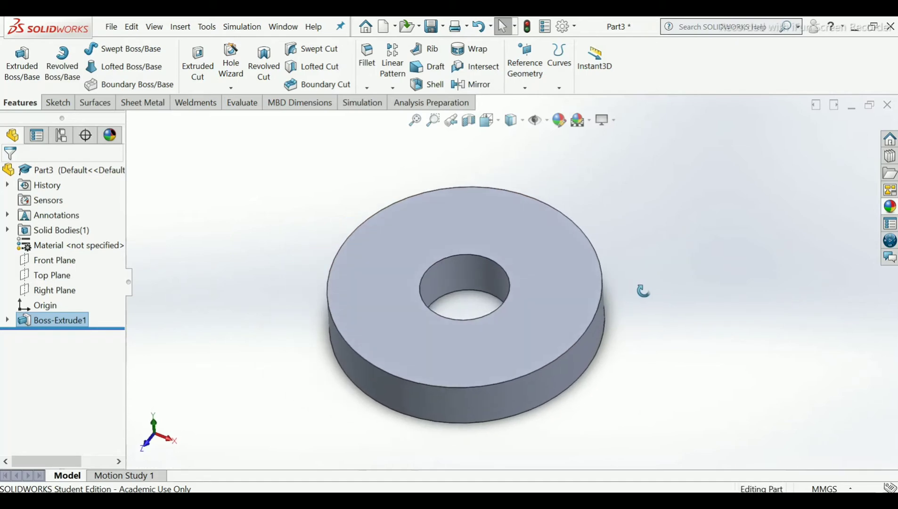
pyautogui.click(559, 126)
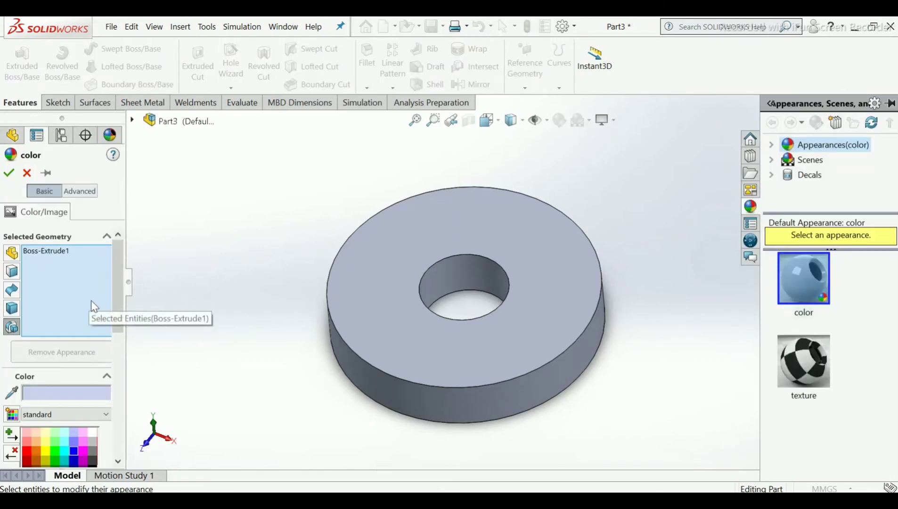
pyautogui.scroll(-3, 80, 365)
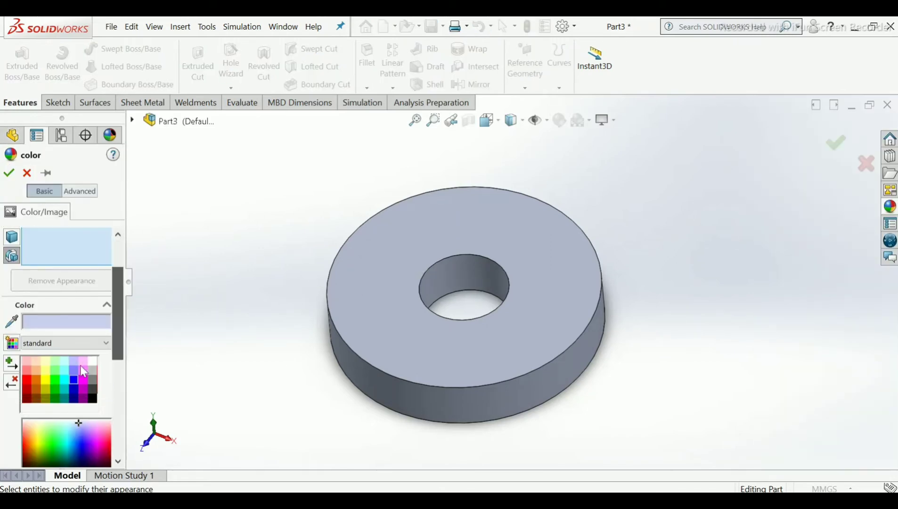
pyautogui.click(54, 380)
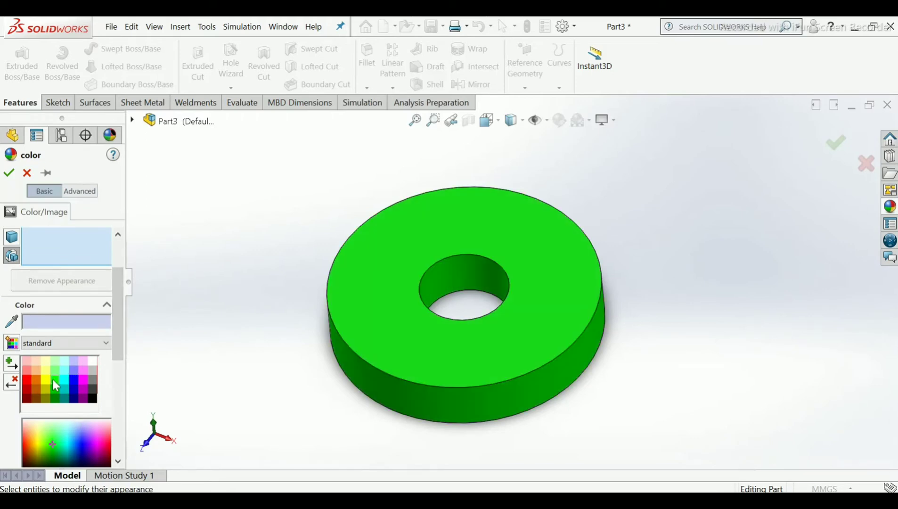
pyautogui.click(90, 378)
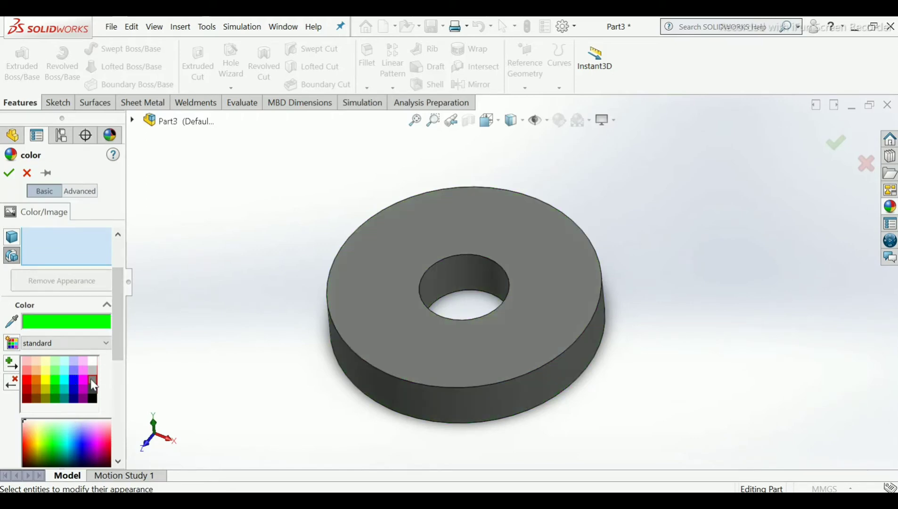
pyautogui.click(93, 391)
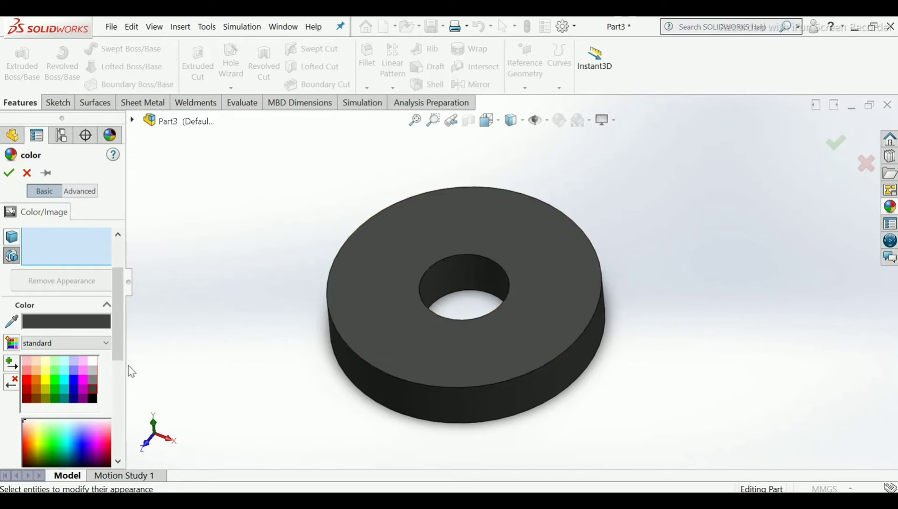
pyautogui.moveTo(120, 339); pyautogui.dragTo(118, 235)
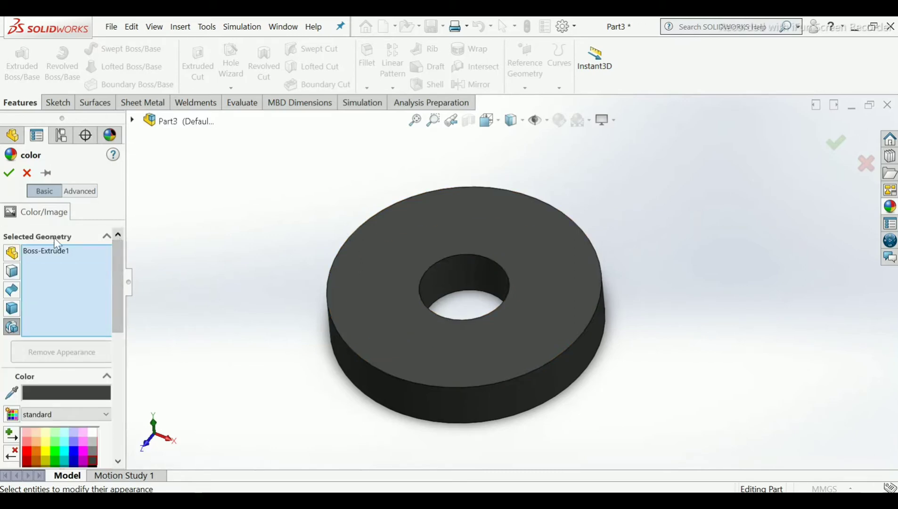
pyautogui.click(8, 173)
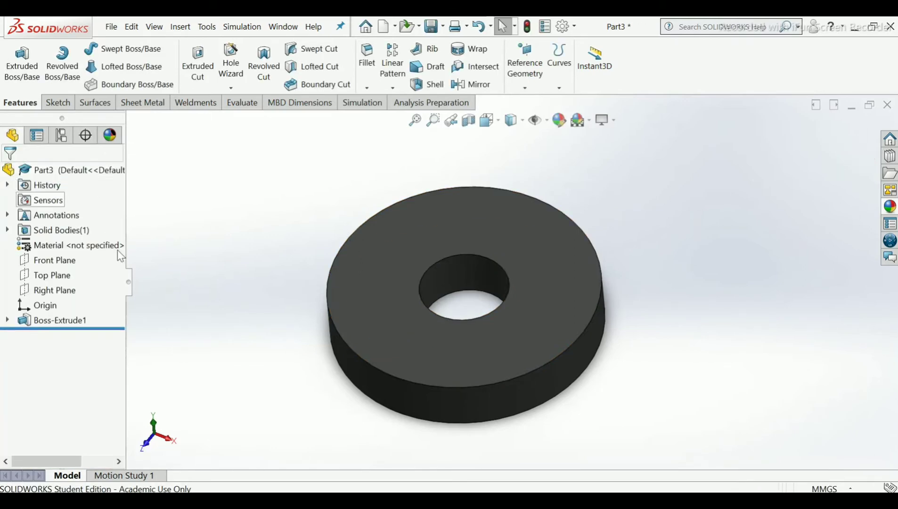
# Step: Save the part as "Washer." in the Machine vice folder and close the document
pyautogui.click(431, 26)
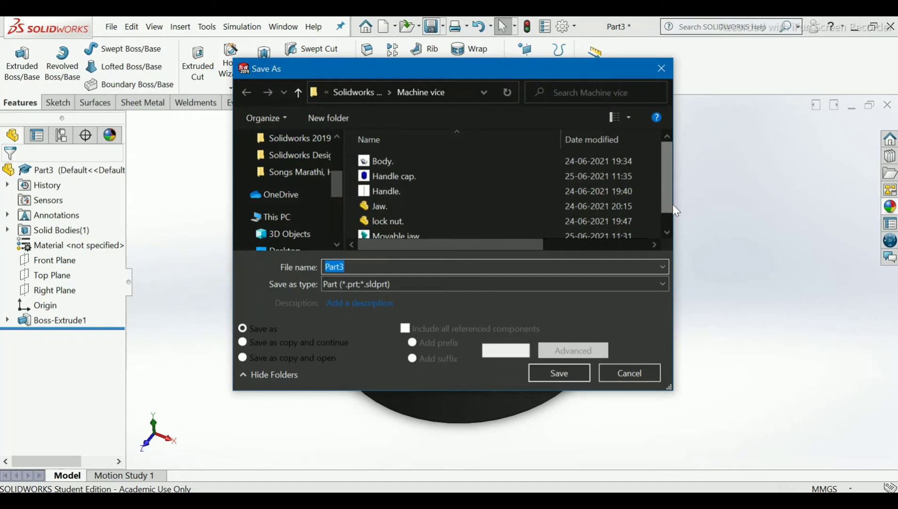
pyautogui.press('capslock')
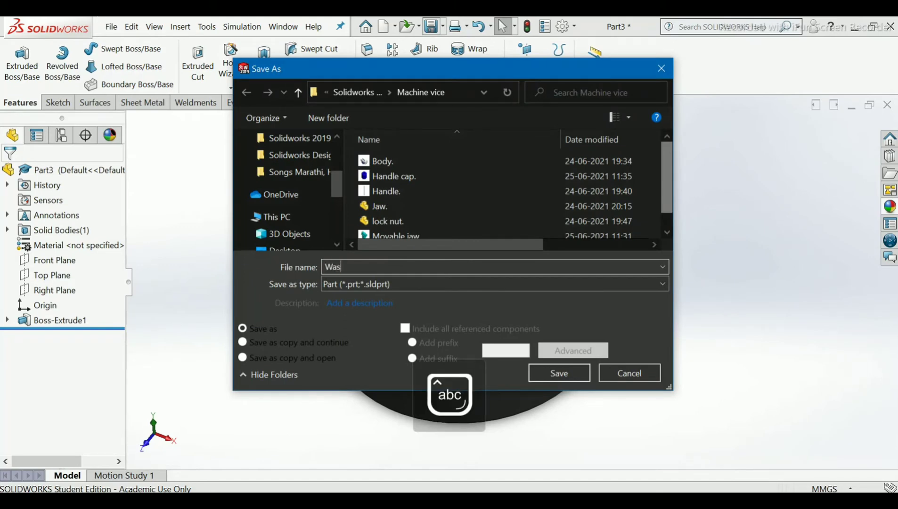
pyautogui.write('Washer.')
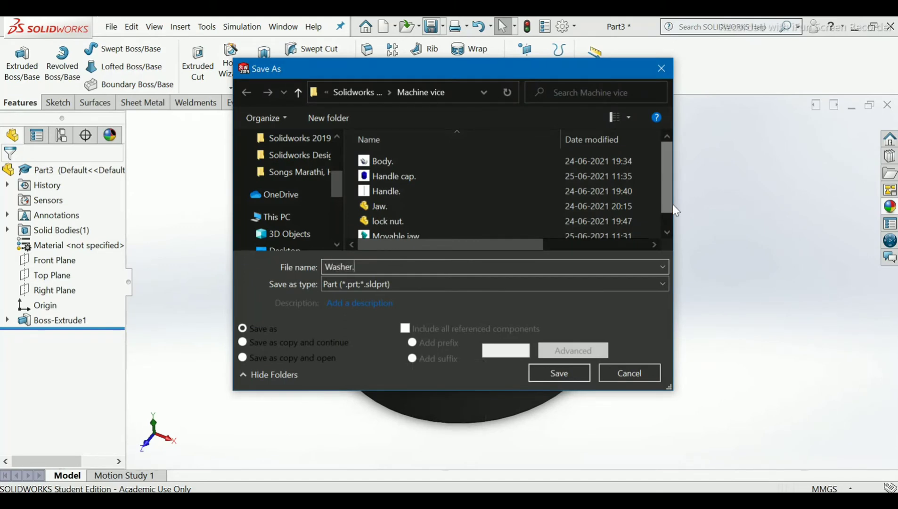
pyautogui.click(572, 375)
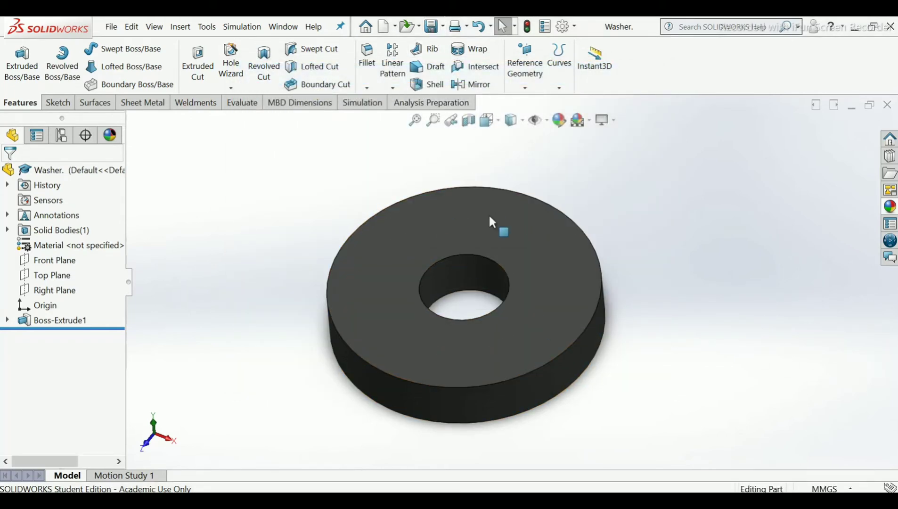
pyautogui.moveTo(491, 222); pyautogui.dragTo(554, 226, button='middle')
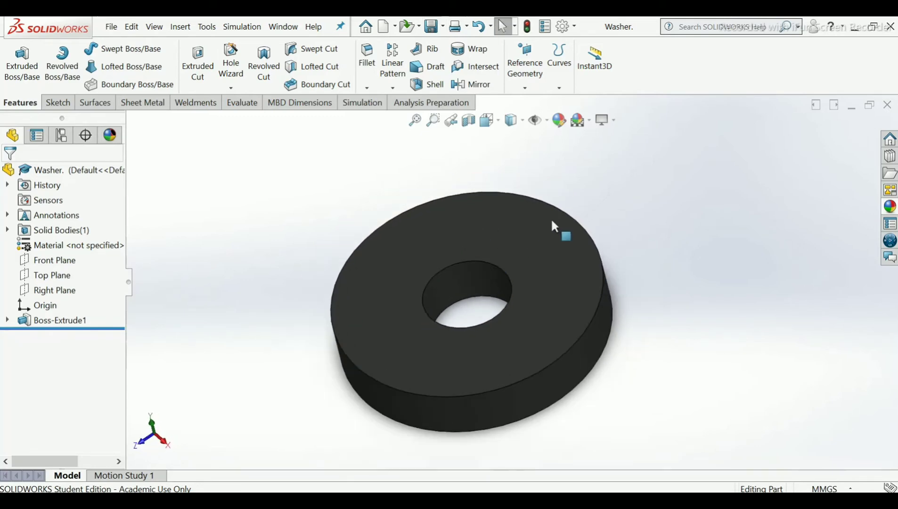
pyautogui.click(887, 105)
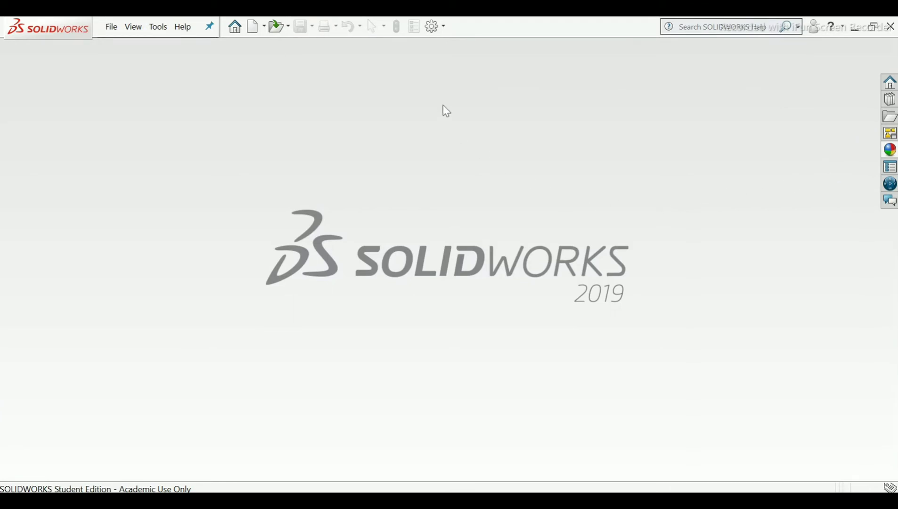
# Step: Create a new part document and start a sketch on the Top Plane
pyautogui.click(251, 32)
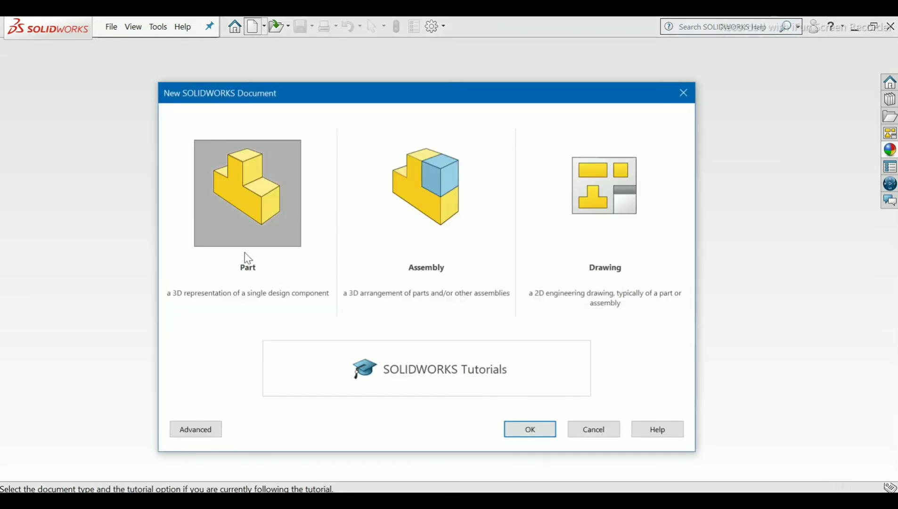
pyautogui.click(516, 428)
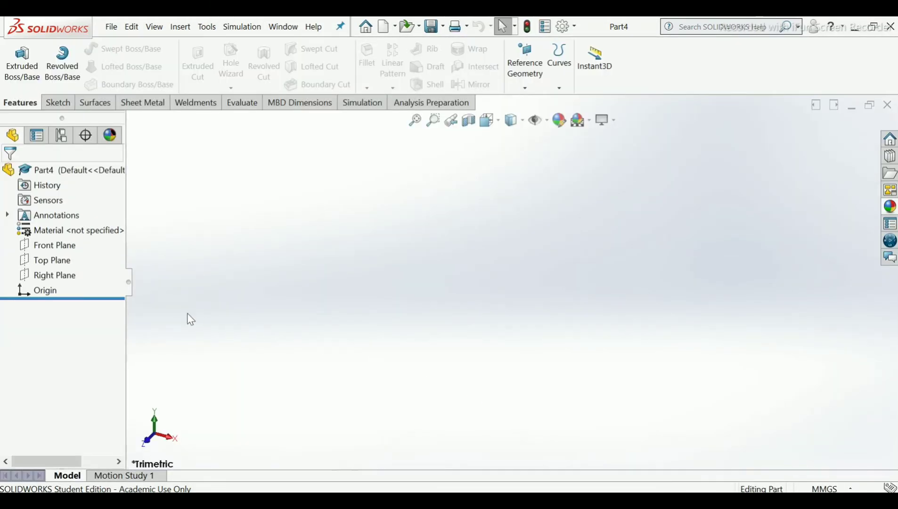
pyautogui.click(60, 262)
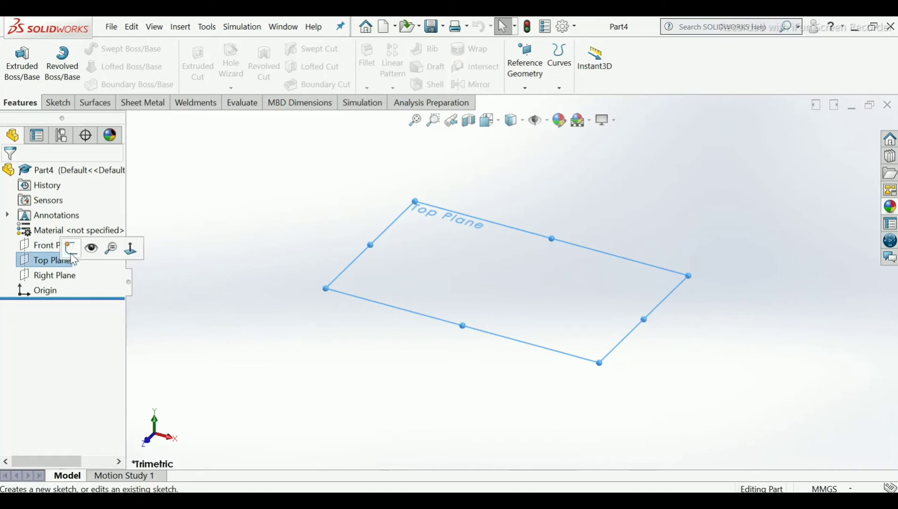
pyautogui.click(71, 249)
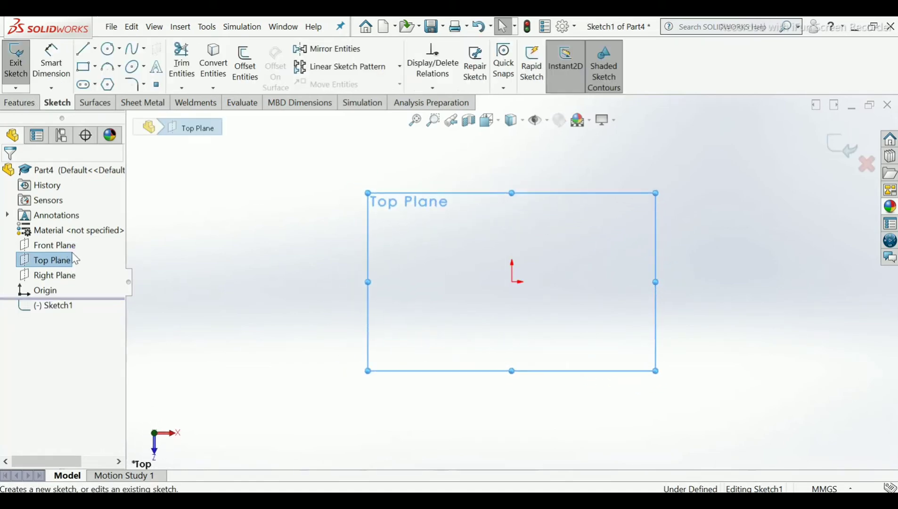
# Step: Draw a center rectangle about 234 mm by 115 mm, centred on the origin
pyautogui.click(96, 67)
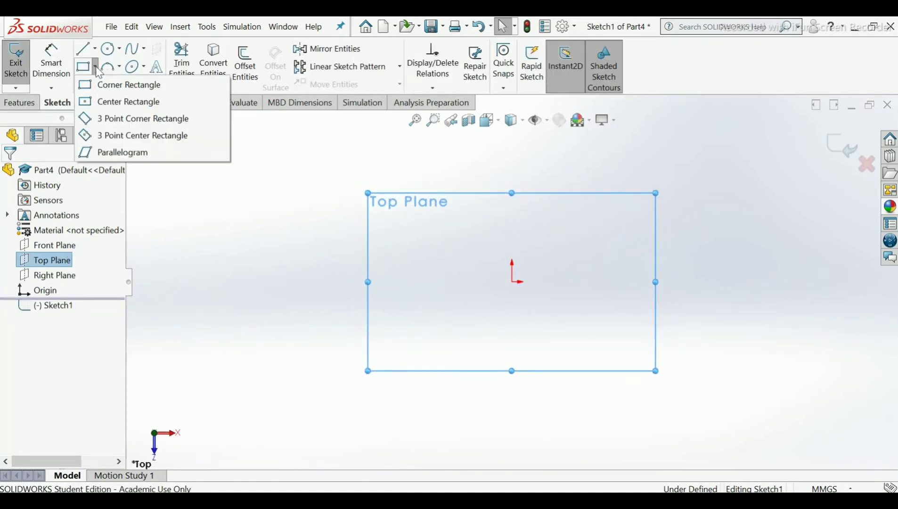
pyautogui.click(117, 101)
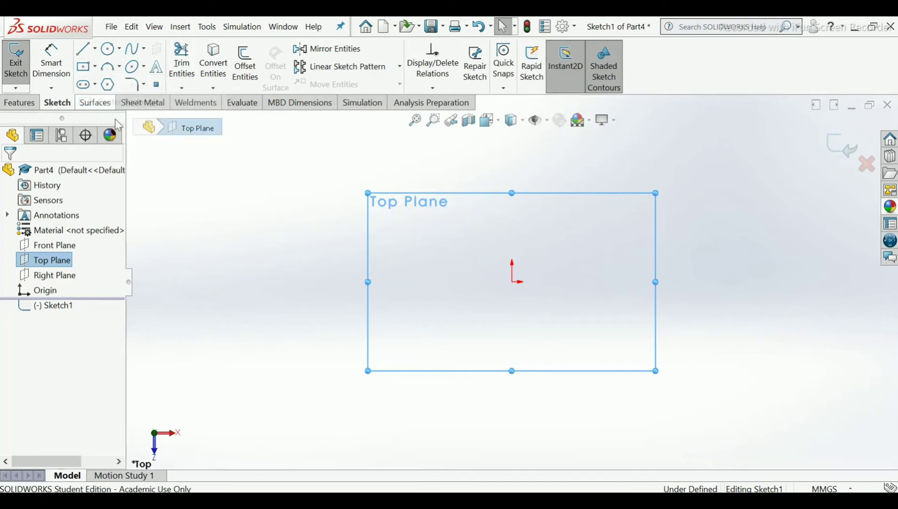
pyautogui.click(512, 282)
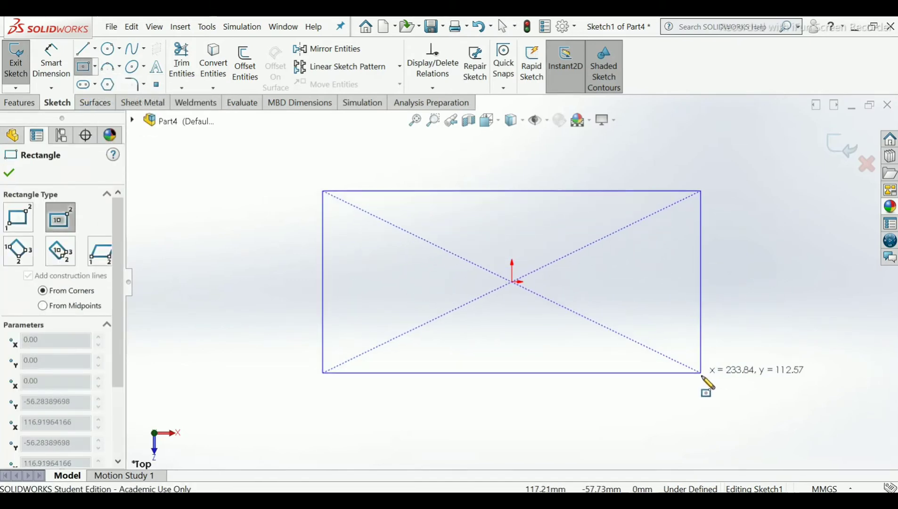
pyautogui.click(702, 375)
pyautogui.rightClick(702, 375)
pyautogui.press('Escape')
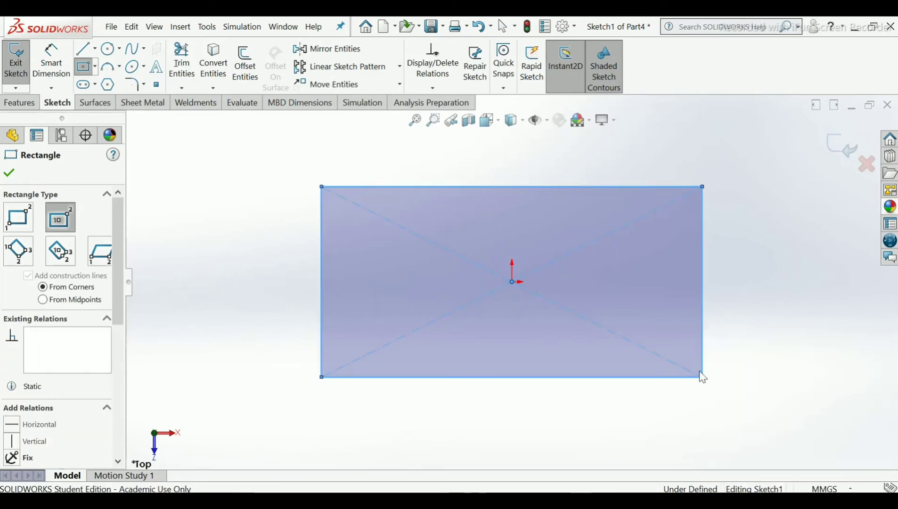
# Step: Dimension the rectangle's lower horizontal edge and set its length to 50 mm
pyautogui.press('Escape')
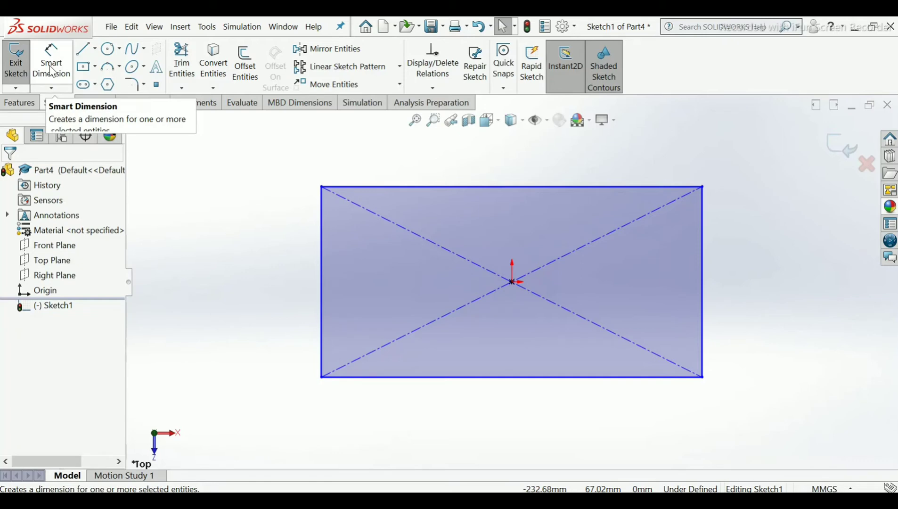
pyautogui.click(52, 71)
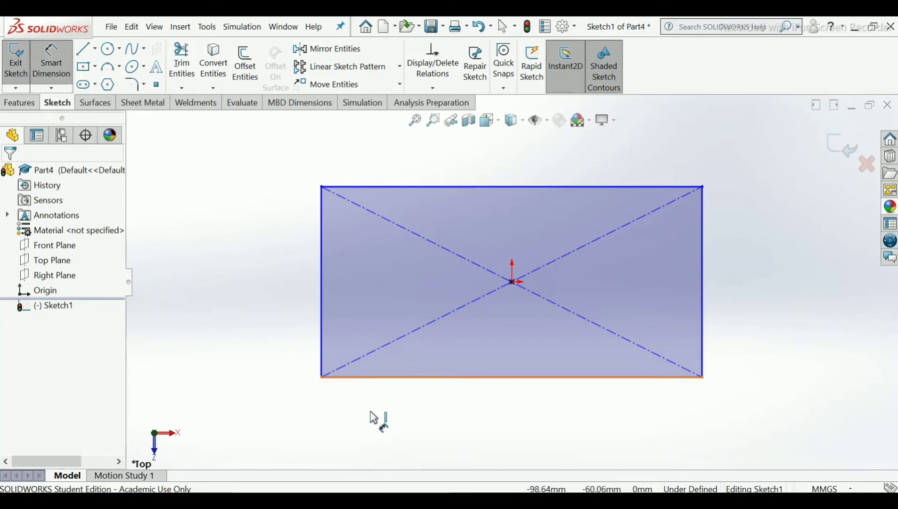
pyautogui.click(353, 377)
pyautogui.click(473, 431)
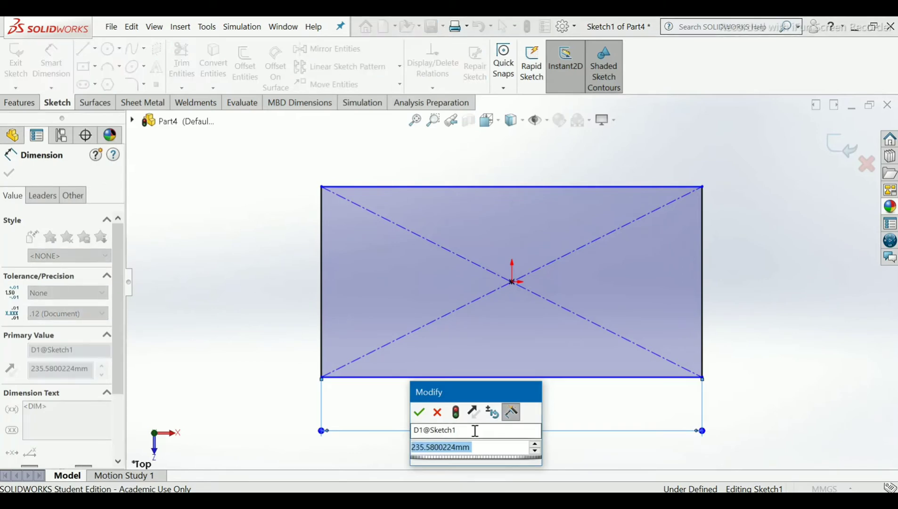
pyautogui.write('50')
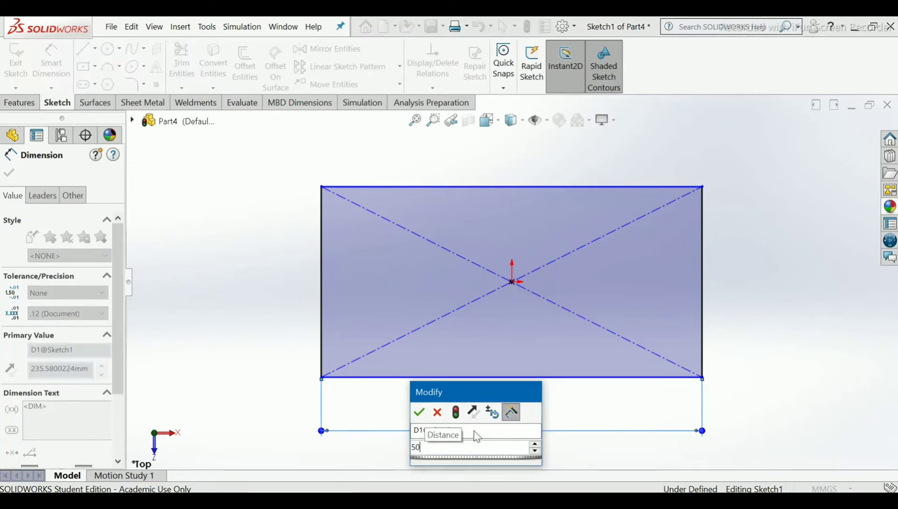
pyautogui.press('Return')
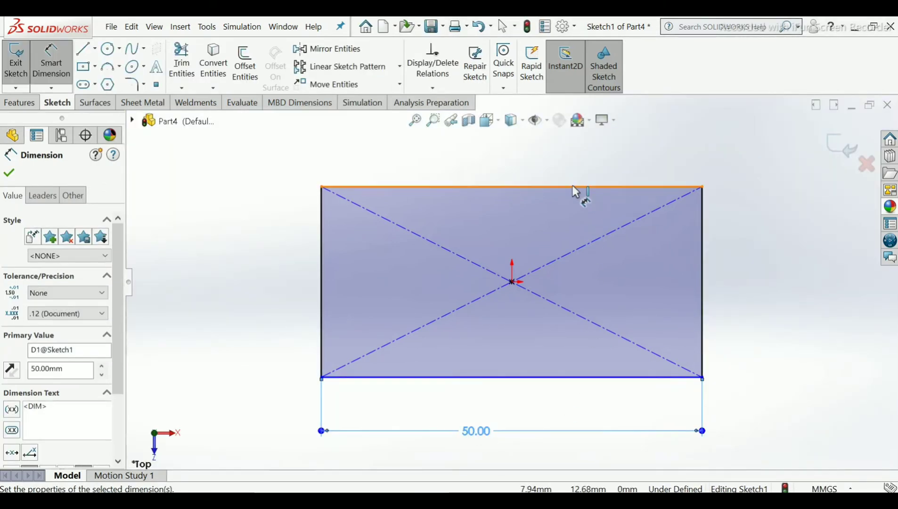
# Step: Dimension the distance between the rectangle's two horizontal edges and set it to 50 mm
pyautogui.click(572, 188)
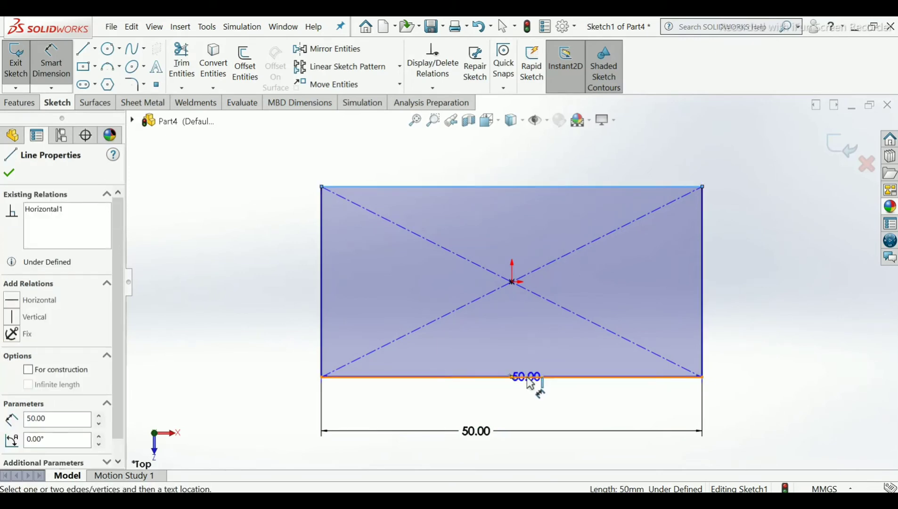
pyautogui.click(761, 314)
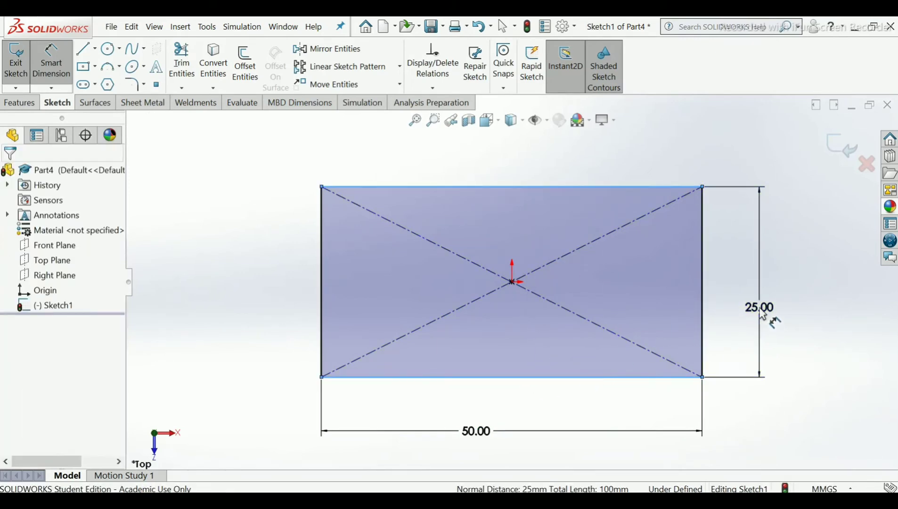
pyautogui.write('50')
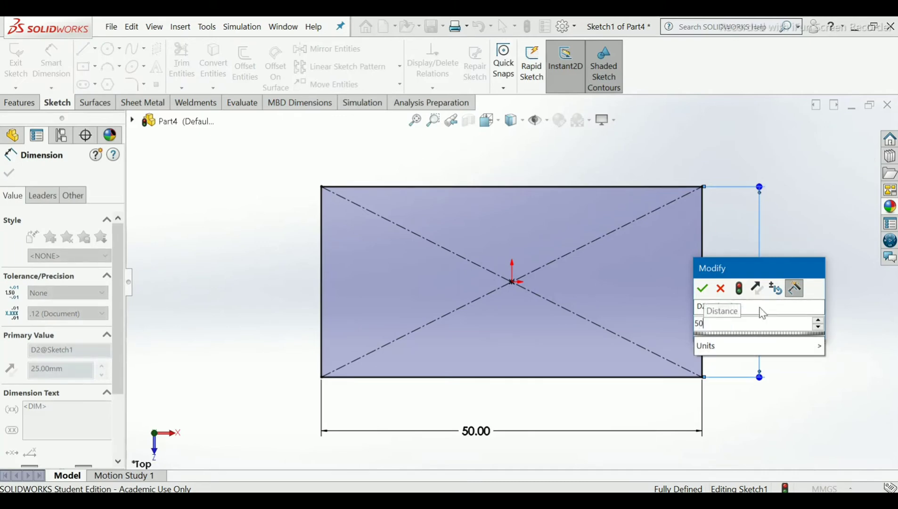
pyautogui.press('Return')
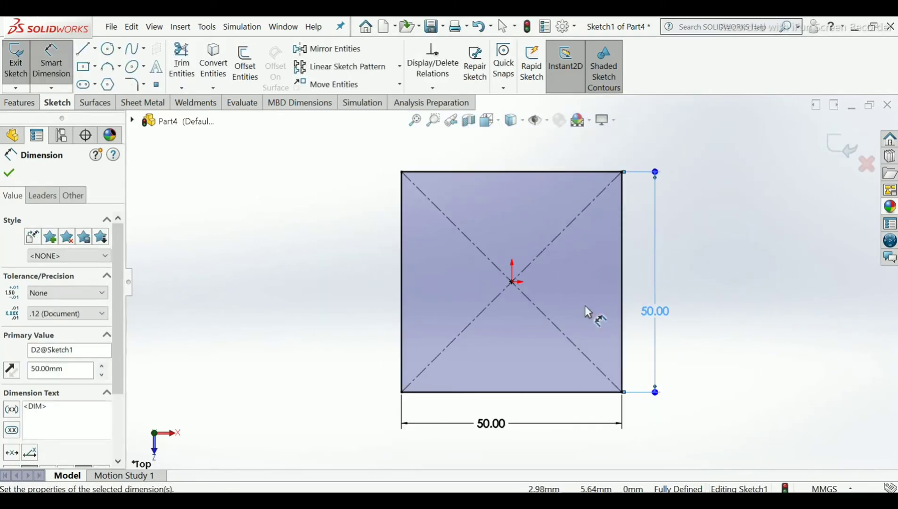
pyautogui.click(9, 174)
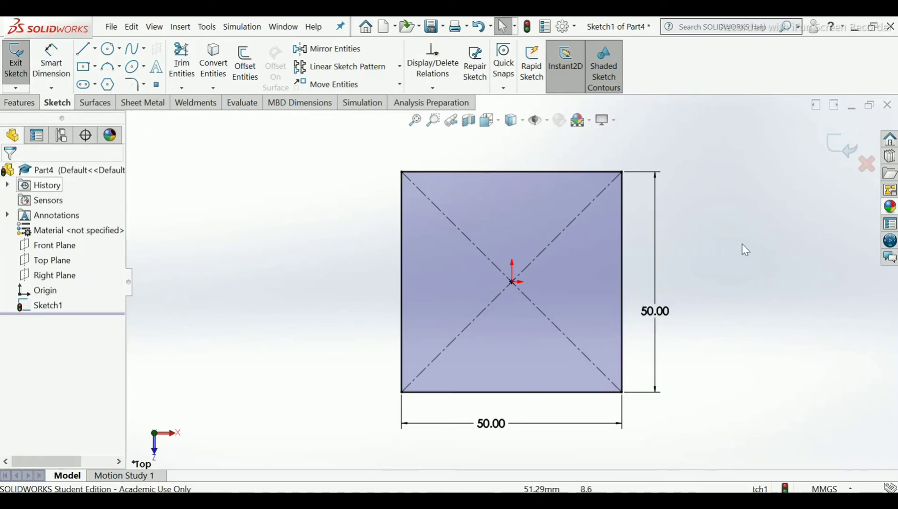
# Step: Finish the square sketch and extrude it as a blind boss 8 mm deep
pyautogui.click(832, 149)
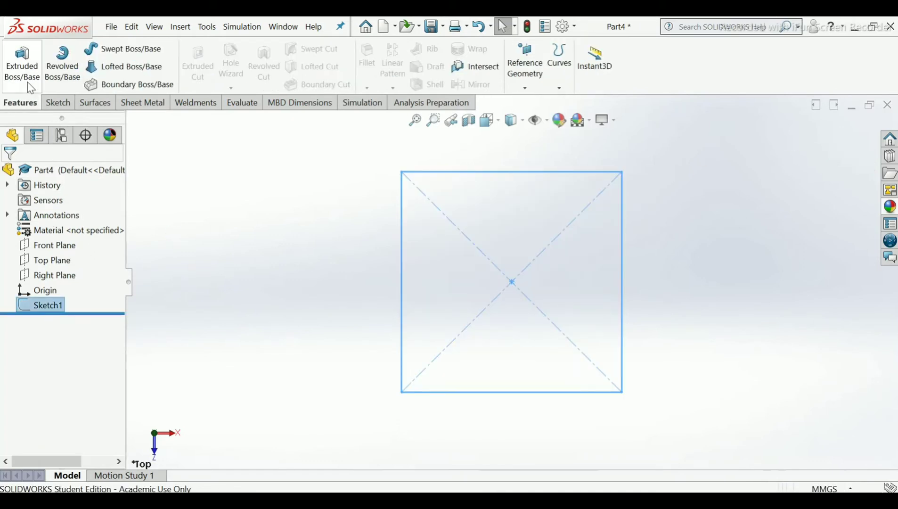
pyautogui.click(27, 82)
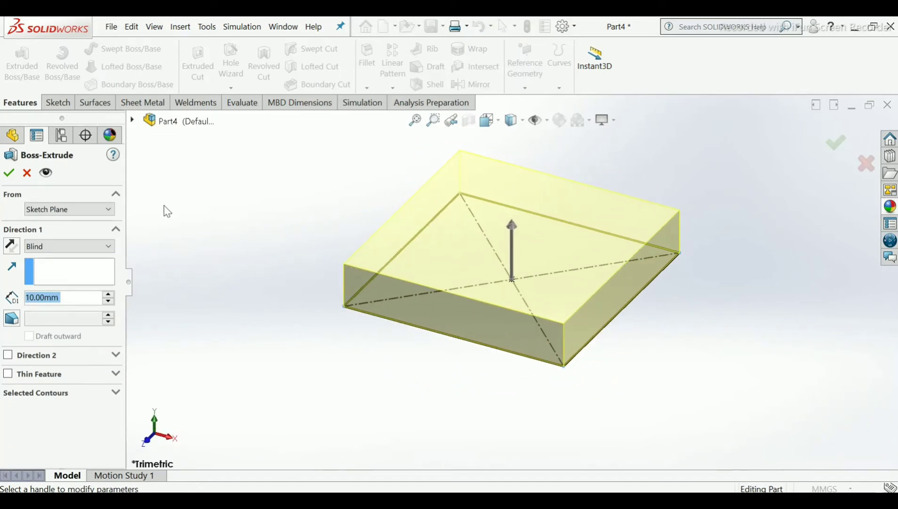
pyautogui.write('8')
pyautogui.press('Return')
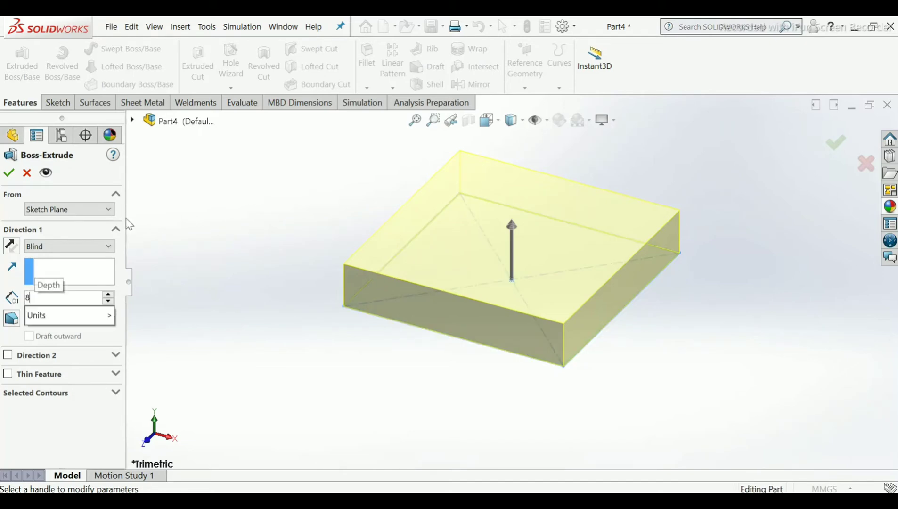
pyautogui.click(9, 174)
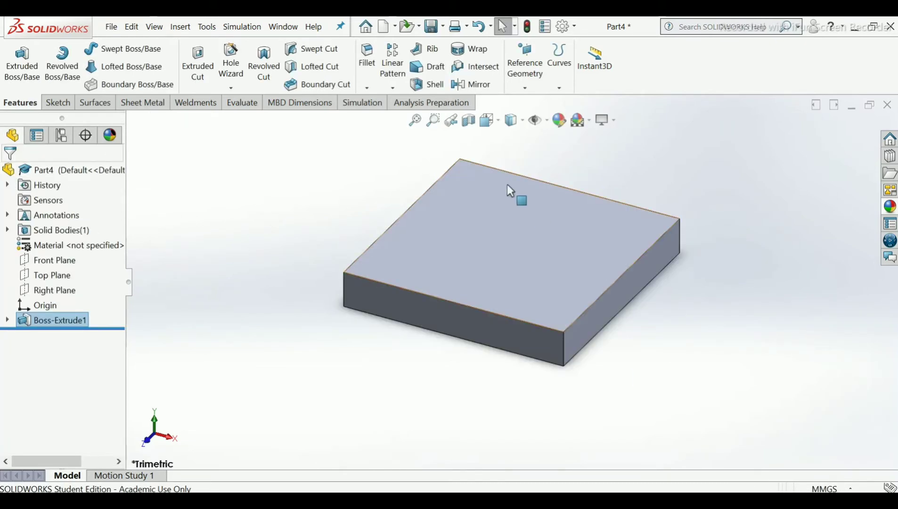
# Step: Start a new sketch on the top face of the extruded square plate
pyautogui.scroll(-3, 507, 183)
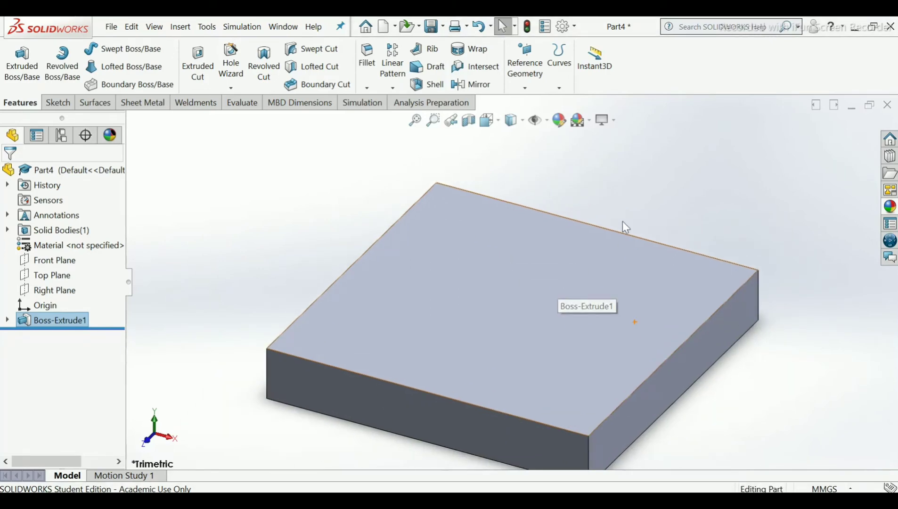
pyautogui.moveTo(622, 222); pyautogui.dragTo(635, 237, button='middle')
pyautogui.click(547, 299)
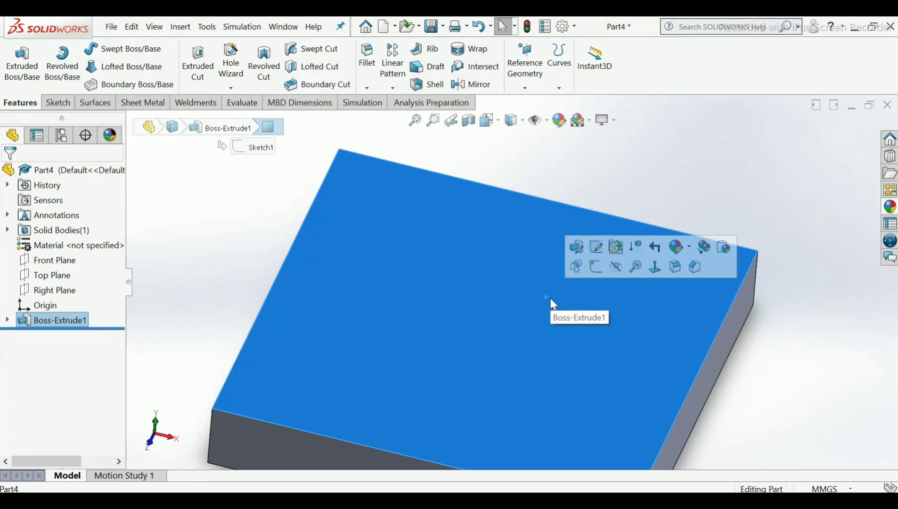
pyautogui.click(596, 267)
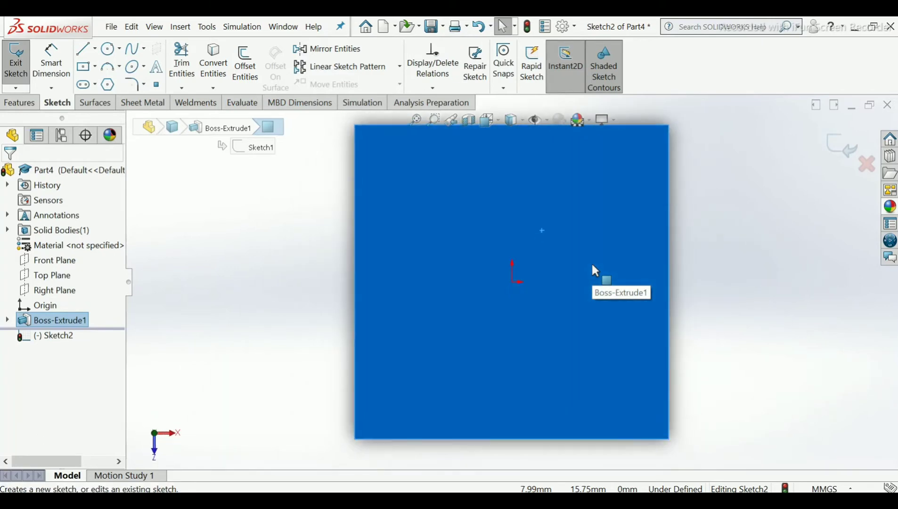
pyautogui.click(254, 191)
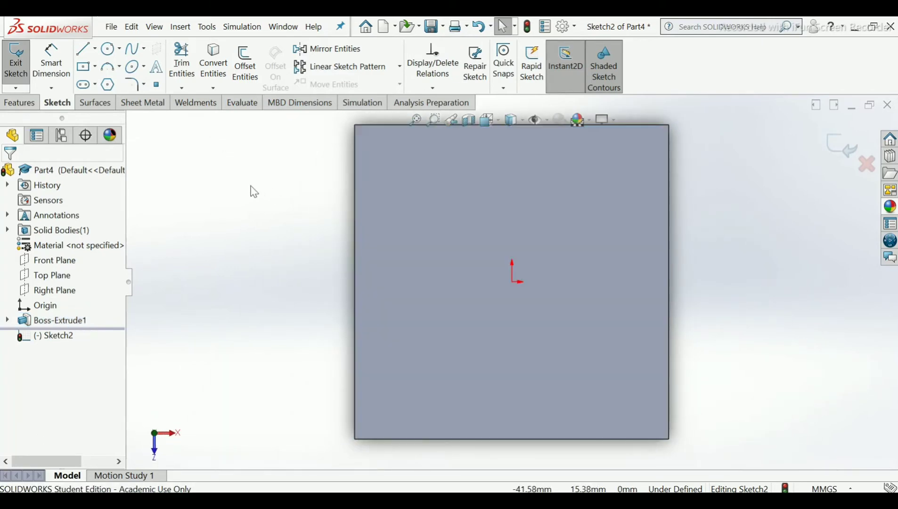
# Step: Draw a horizontal centerline through the origin, spanning the plate from its left edge to its right edge
pyautogui.click(95, 48)
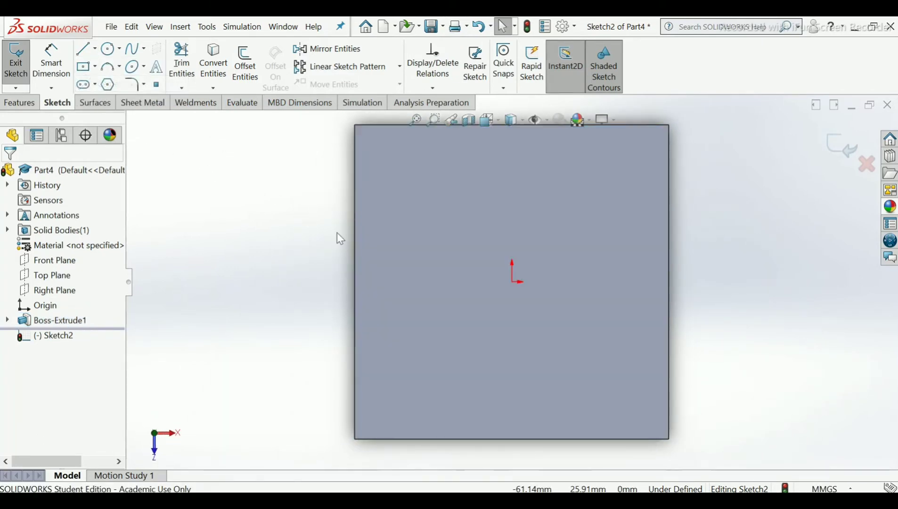
pyautogui.click(357, 282)
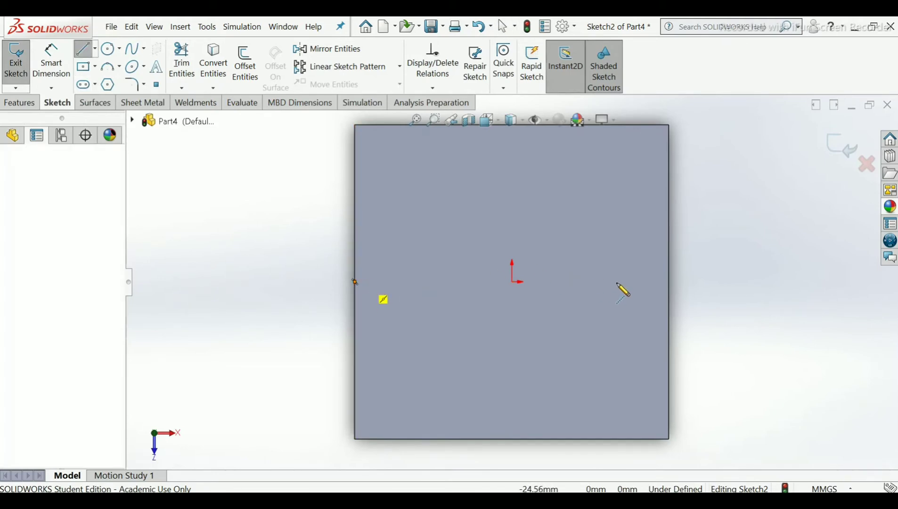
pyautogui.click(669, 281)
pyautogui.rightClick(671, 282)
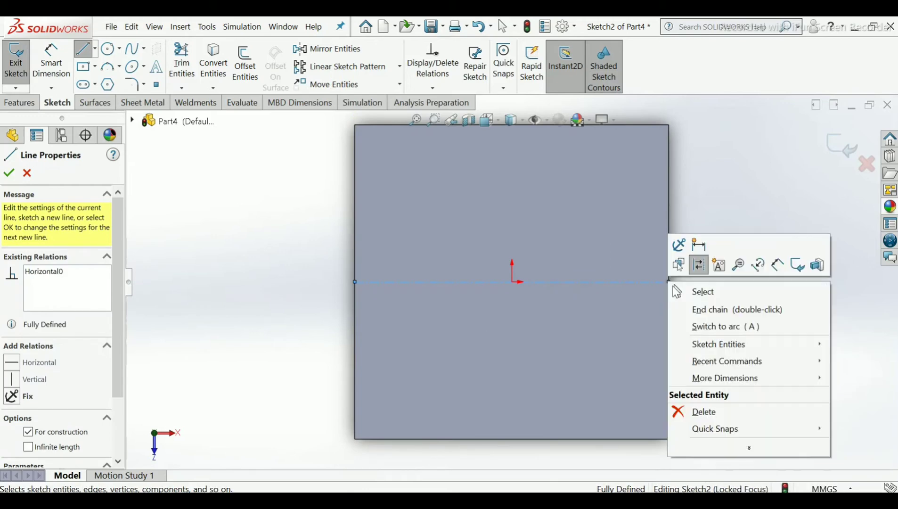
pyautogui.click(690, 290)
pyautogui.press('Escape')
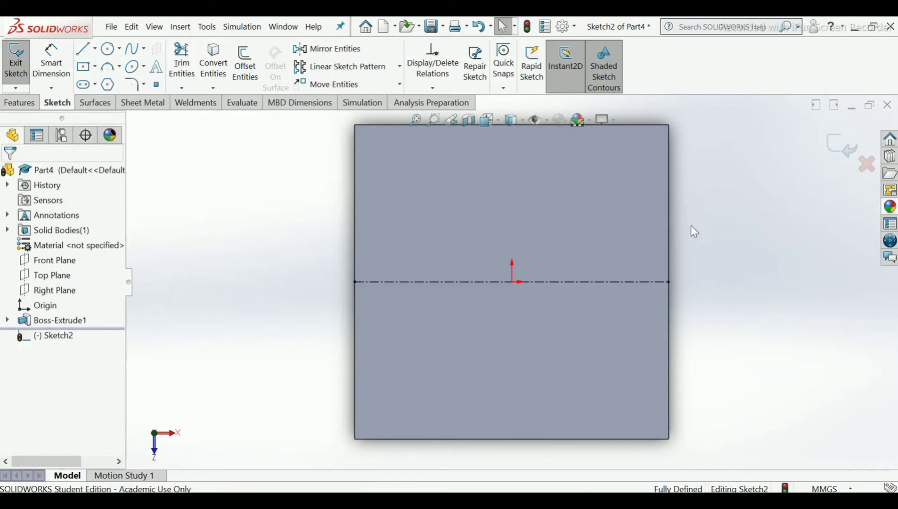
# Step: Place two sketch points on the horizontal centerline, about 11 mm left and 15 mm right of the origin
pyautogui.click(157, 85)
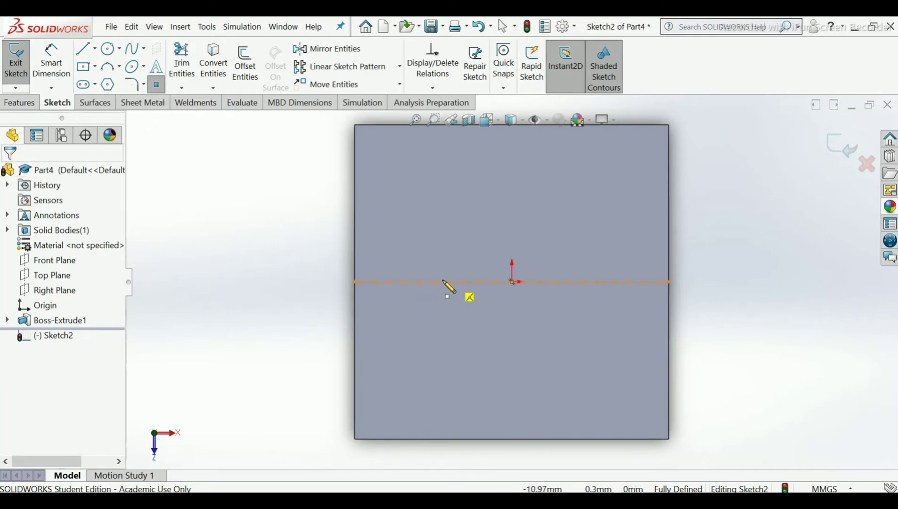
pyautogui.click(443, 281)
pyautogui.click(606, 282)
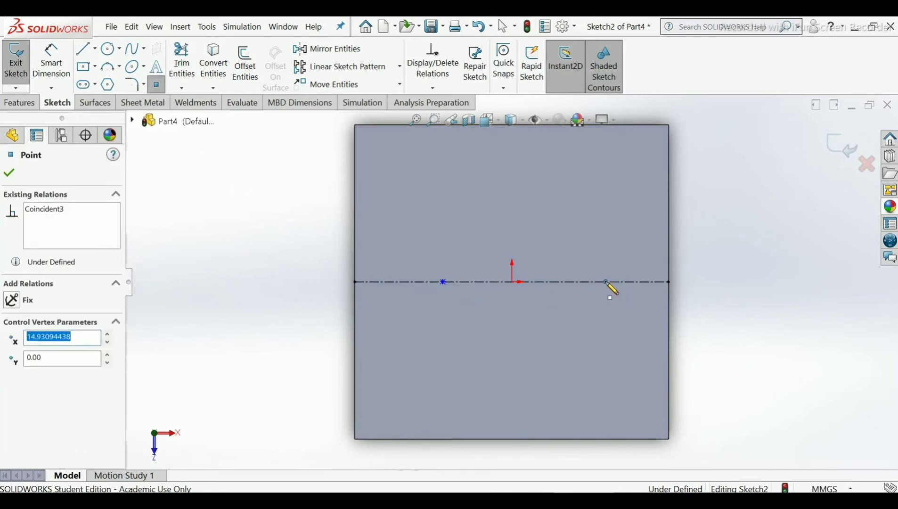
pyautogui.rightClick(606, 282)
pyautogui.click(633, 292)
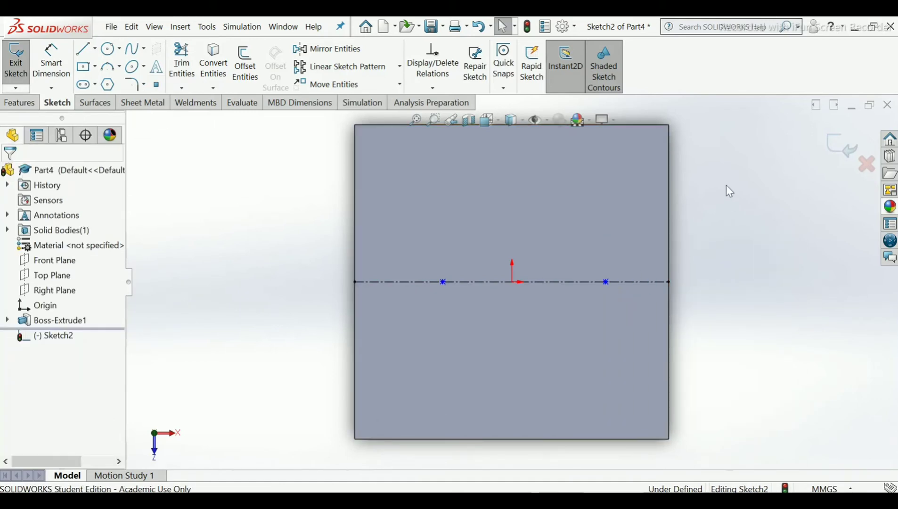
# Step: Draw a vertical centerline through the origin, between the two sketch points and extending above and below the horizontal one
pyautogui.click(94, 49)
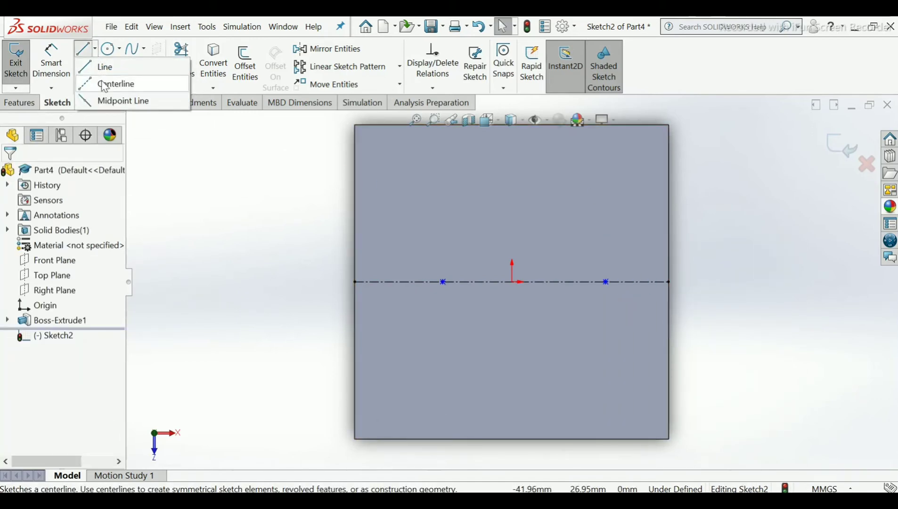
pyautogui.click(512, 221)
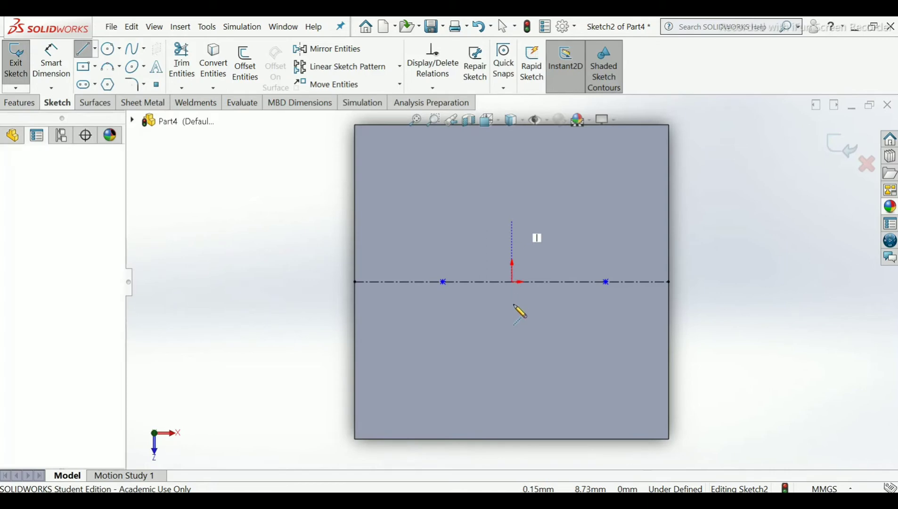
pyautogui.click(511, 347)
pyautogui.rightClick(512, 347)
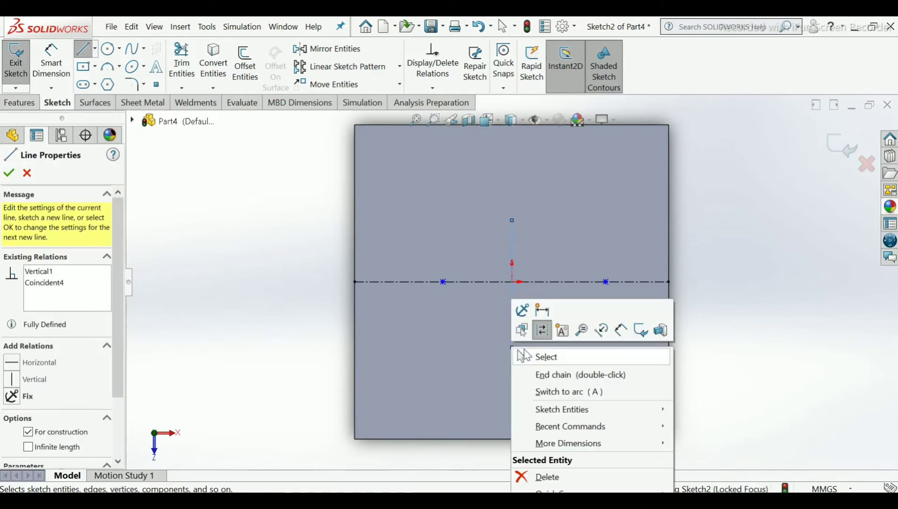
pyautogui.click(524, 350)
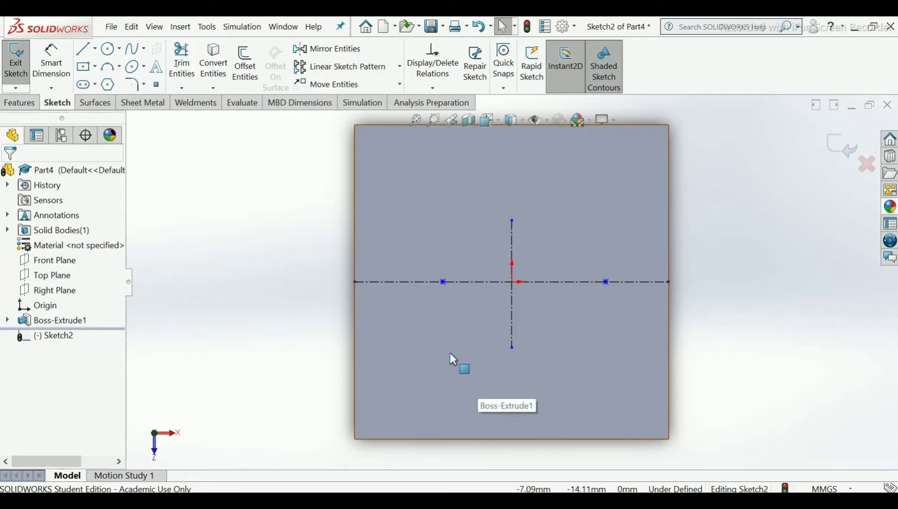
# Step: Dimension the horizontal distance between the two sketch points and set it to 24 mm
pyautogui.click(51, 64)
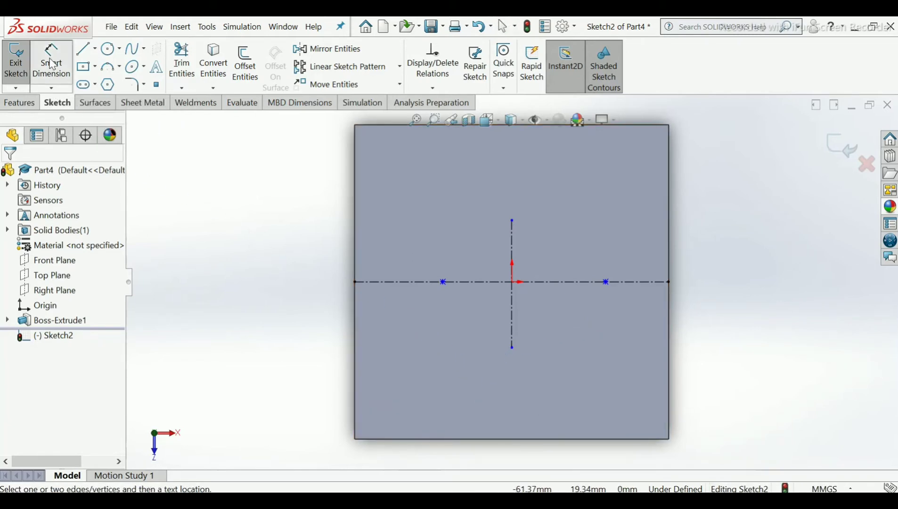
pyautogui.click(442, 283)
pyautogui.click(606, 282)
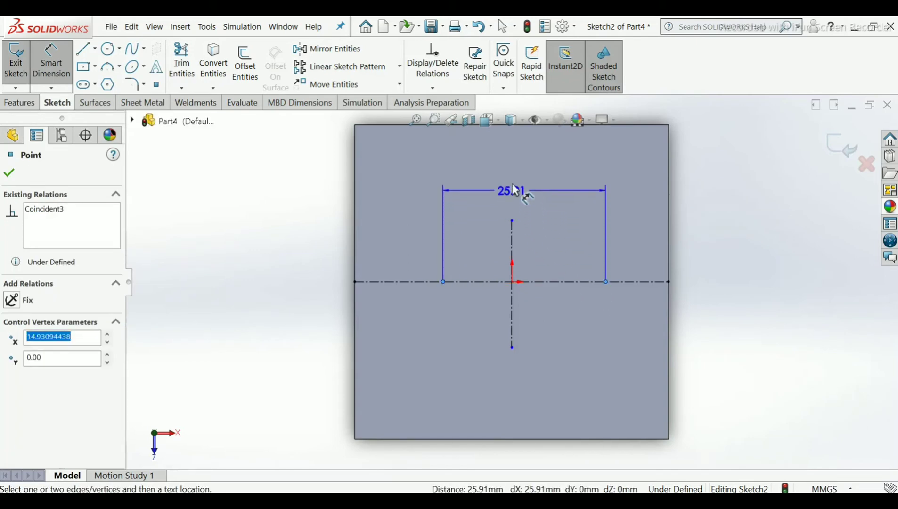
pyautogui.click(513, 184)
pyautogui.click(512, 183)
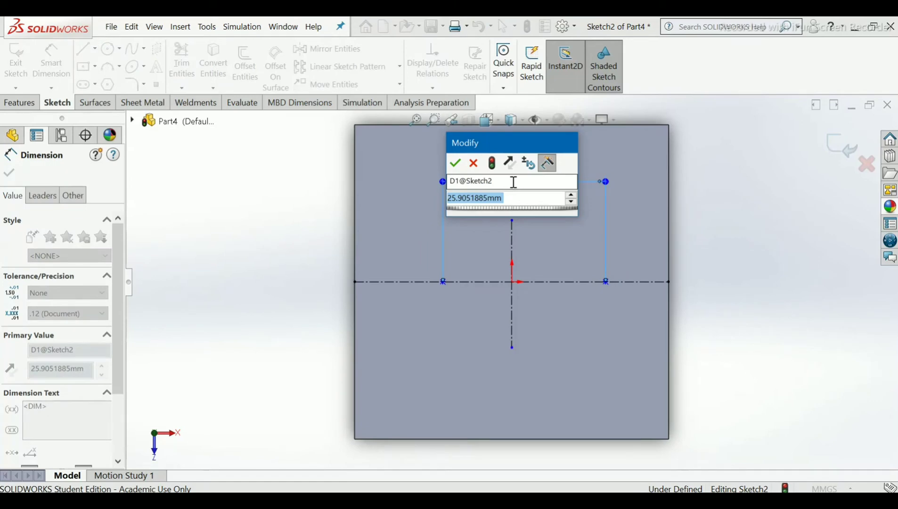
pyautogui.write('24')
pyautogui.press('Return')
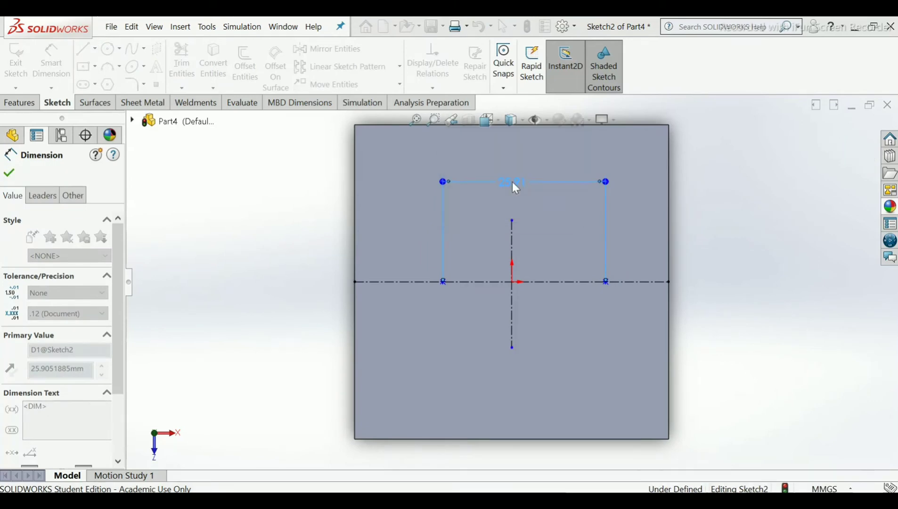
pyautogui.click(10, 173)
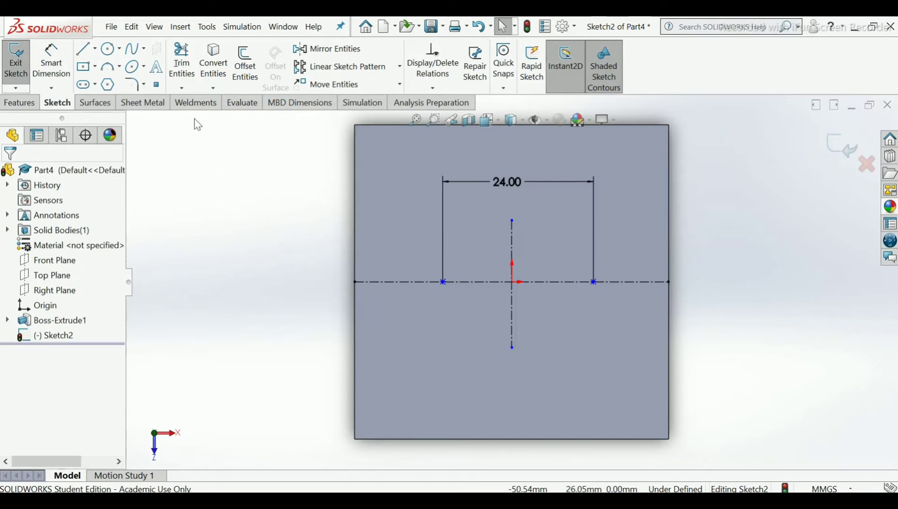
# Step: Make the two sketch points symmetric about the vertical centerline and exit the sketch
pyautogui.click(431, 88)
pyautogui.click(449, 119)
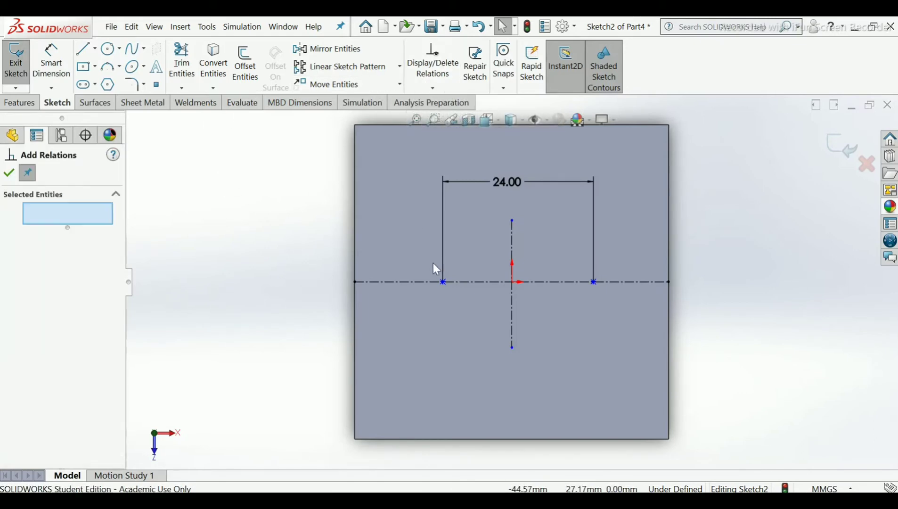
pyautogui.click(443, 282)
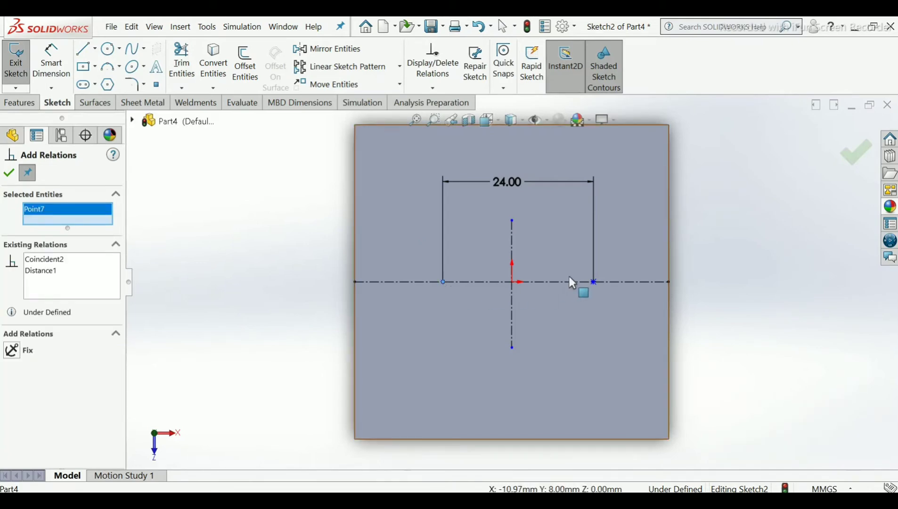
pyautogui.click(593, 282)
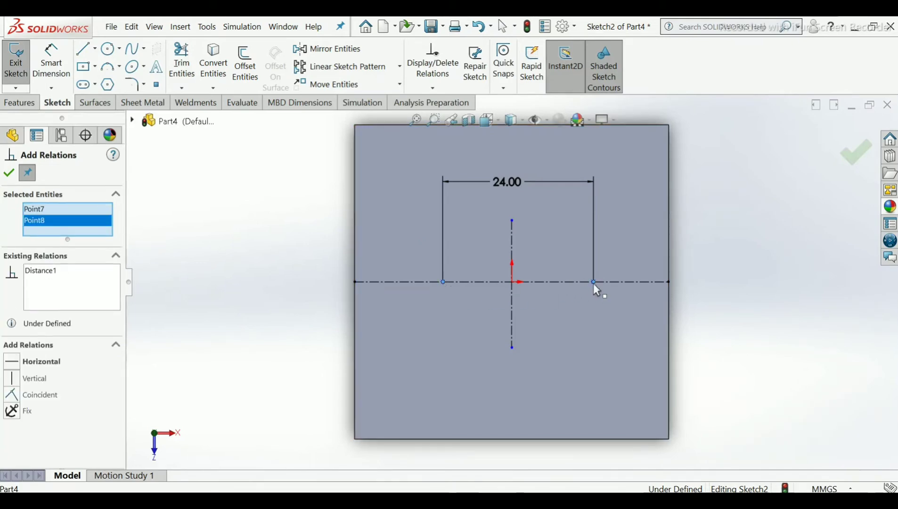
pyautogui.click(516, 321)
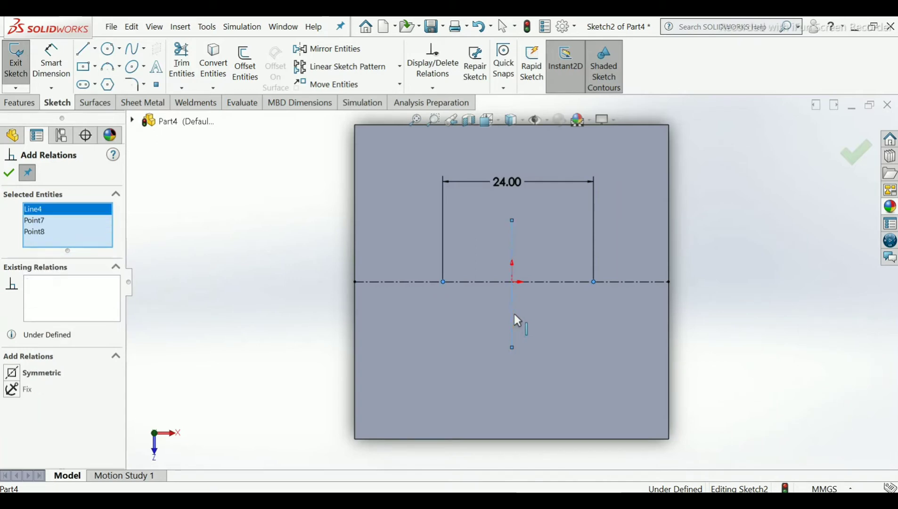
pyautogui.click(14, 373)
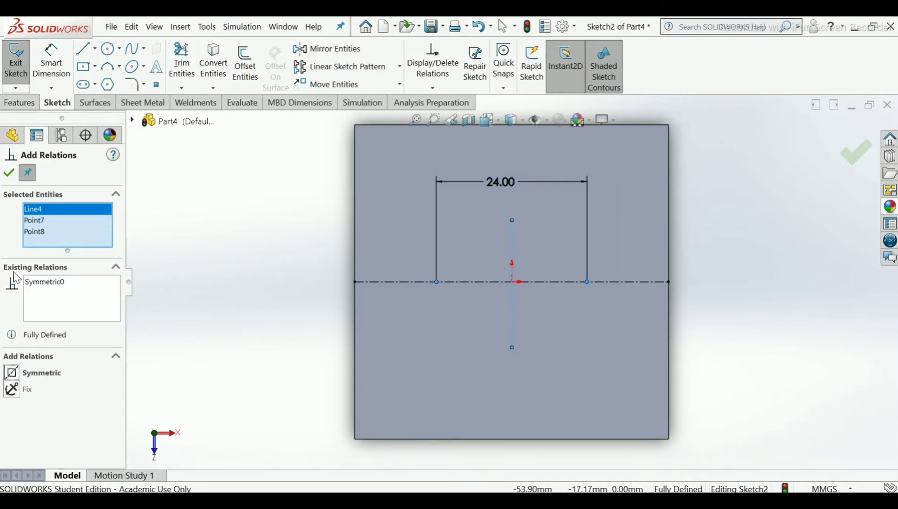
pyautogui.click(8, 173)
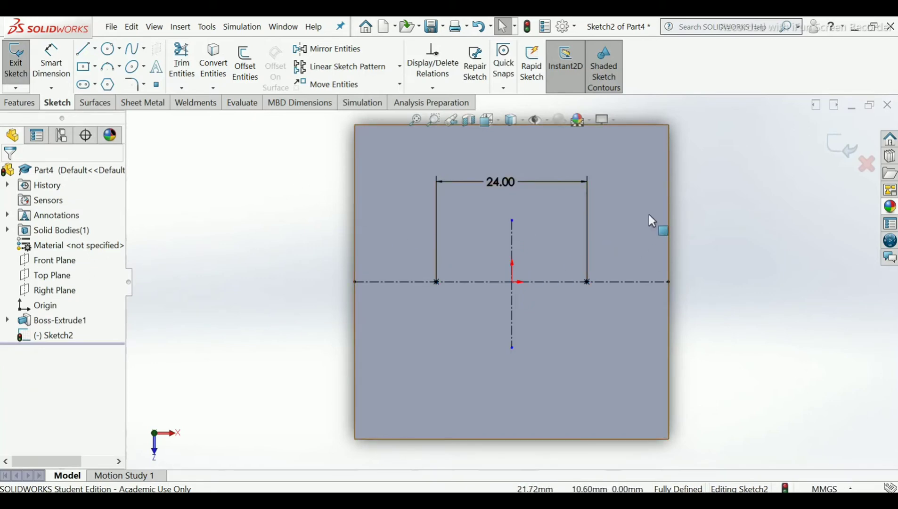
pyautogui.click(846, 148)
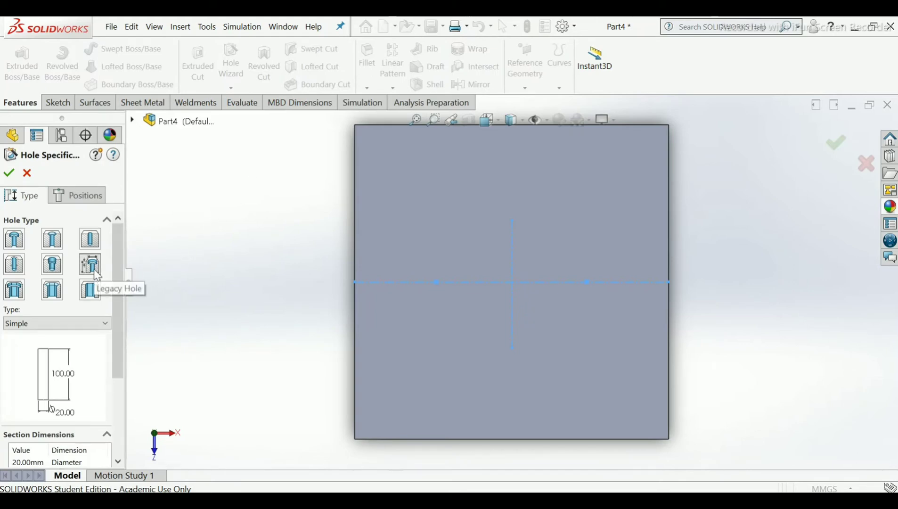
# Step: Define a legacy hole of type Countersunk with a 6.3 mm diameter and a 12 mm countersink diameter
pyautogui.click(93, 324)
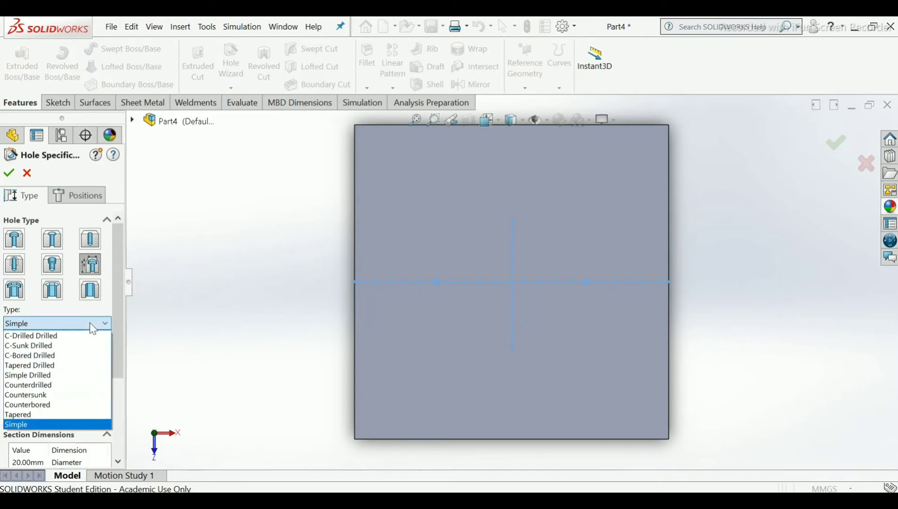
pyautogui.click(32, 394)
pyautogui.moveTo(117, 357); pyautogui.dragTo(100, 415)
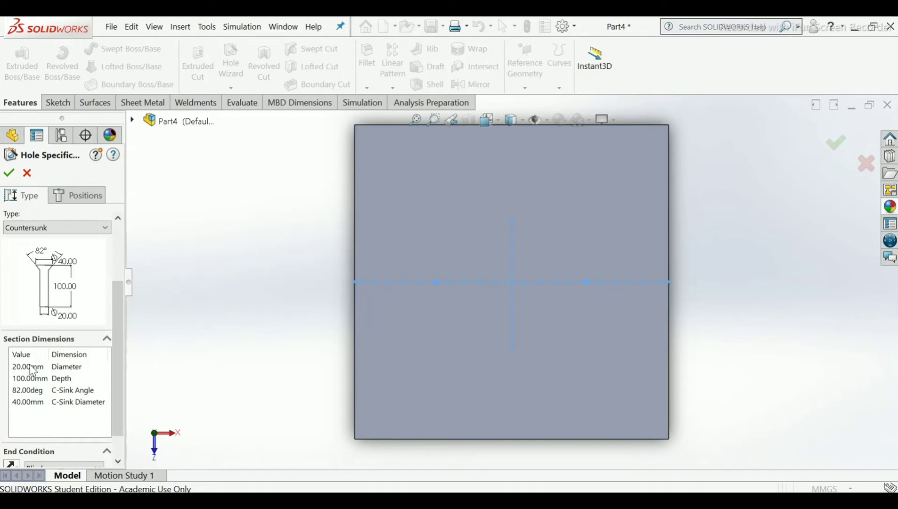
pyautogui.click(29, 365)
pyautogui.press('Return')
pyautogui.doubleClick(21, 401)
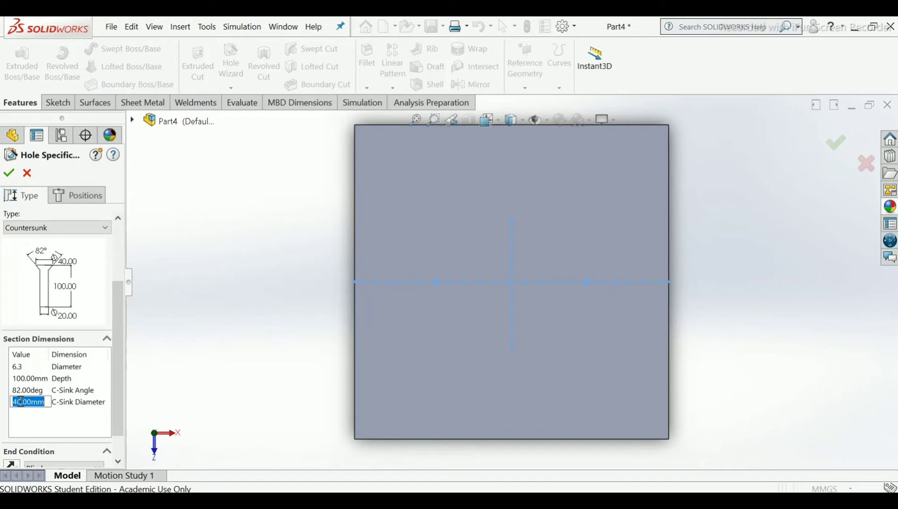
pyautogui.write('12')
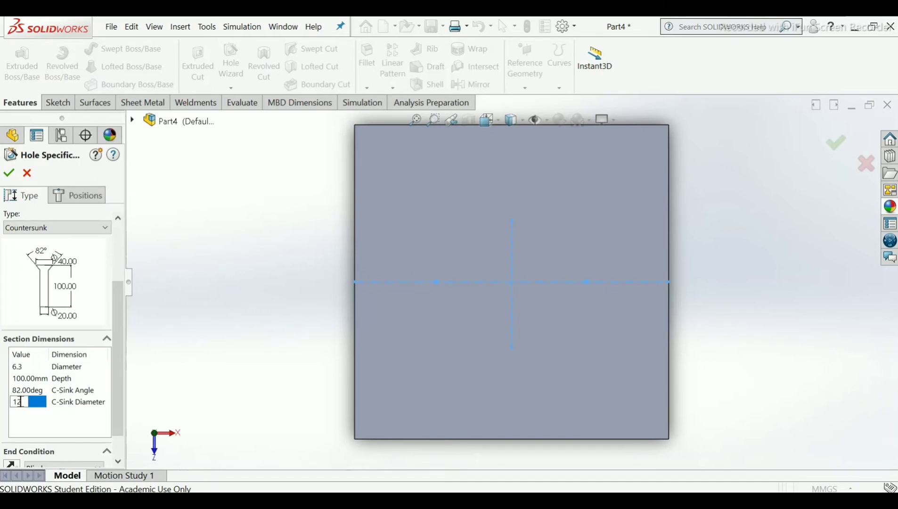
pyautogui.press('Return')
# Step: Set the hole's countersink angle to 90 degrees and its depth to 8 mm
pyautogui.doubleClick(31, 390)
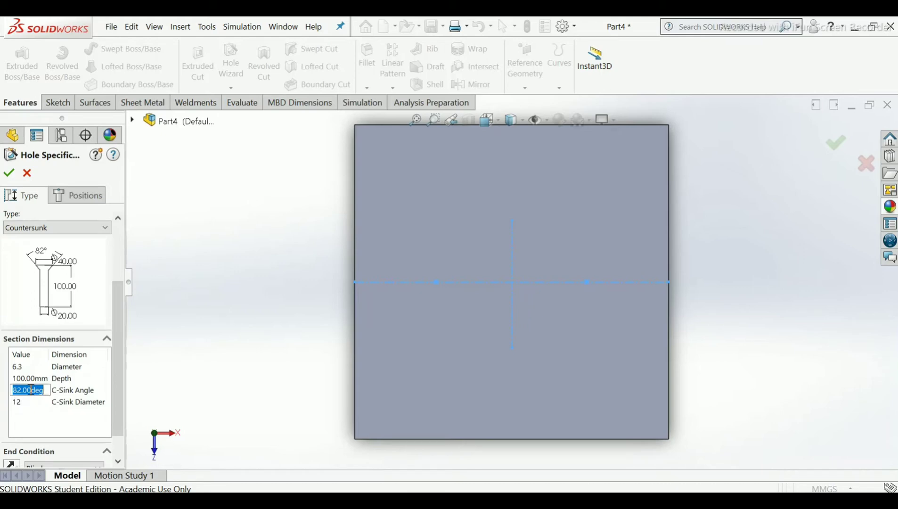
pyautogui.write('90')
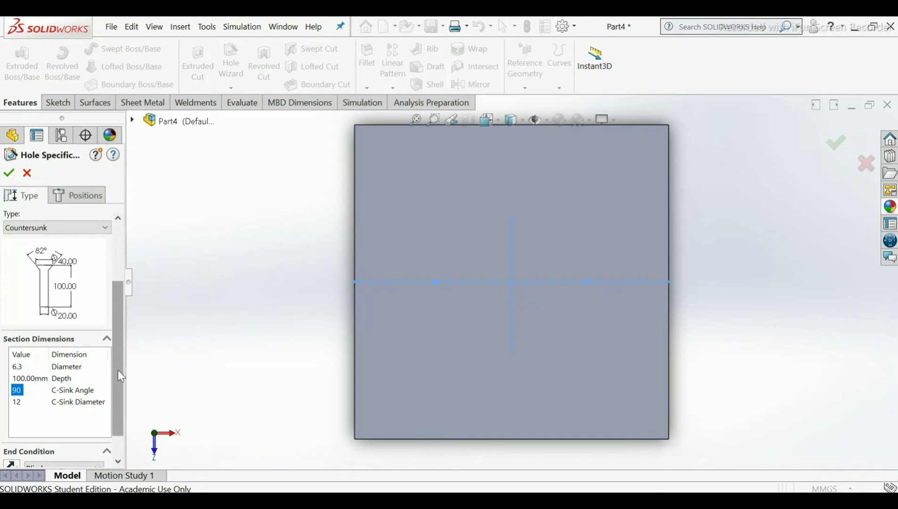
pyautogui.click(36, 378)
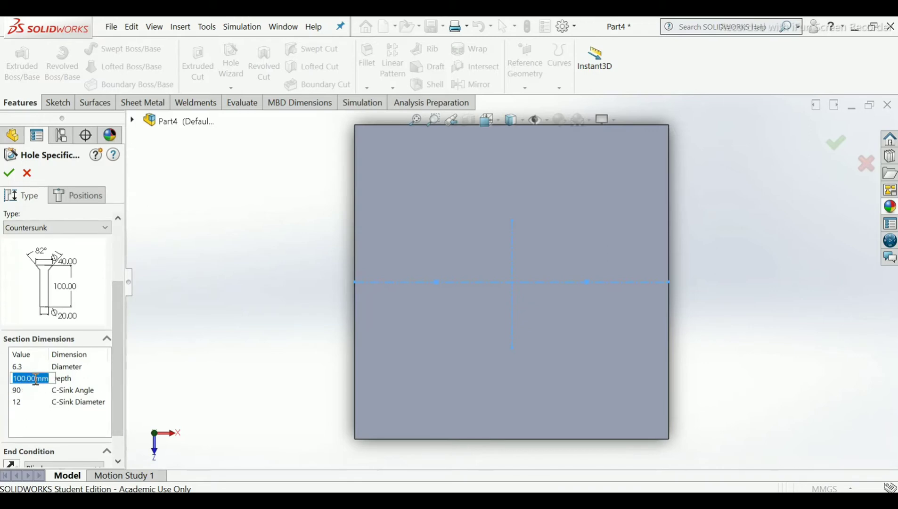
pyautogui.write('8')
pyautogui.press('Return')
pyautogui.scroll(-2, 118, 380)
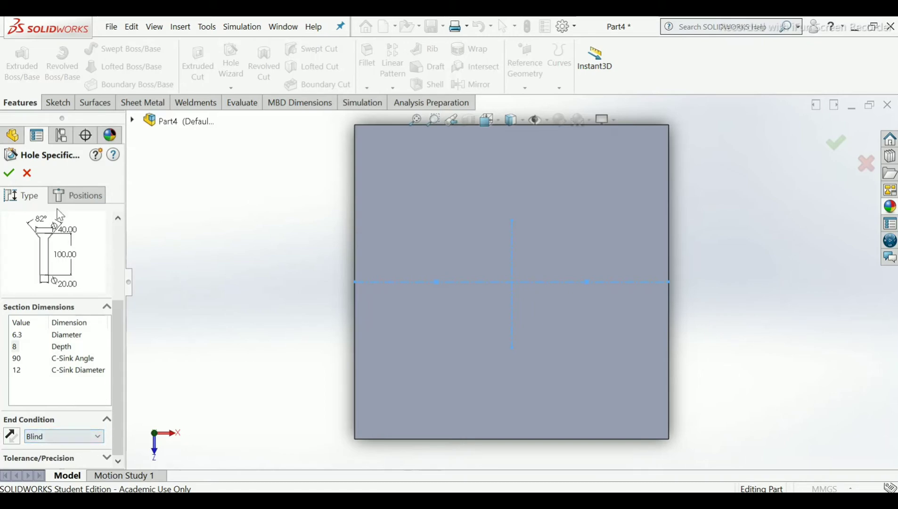
# Step: Position the countersunk holes with a 3D sketch on the two symmetric sketch points and finish the feature
pyautogui.click(71, 203)
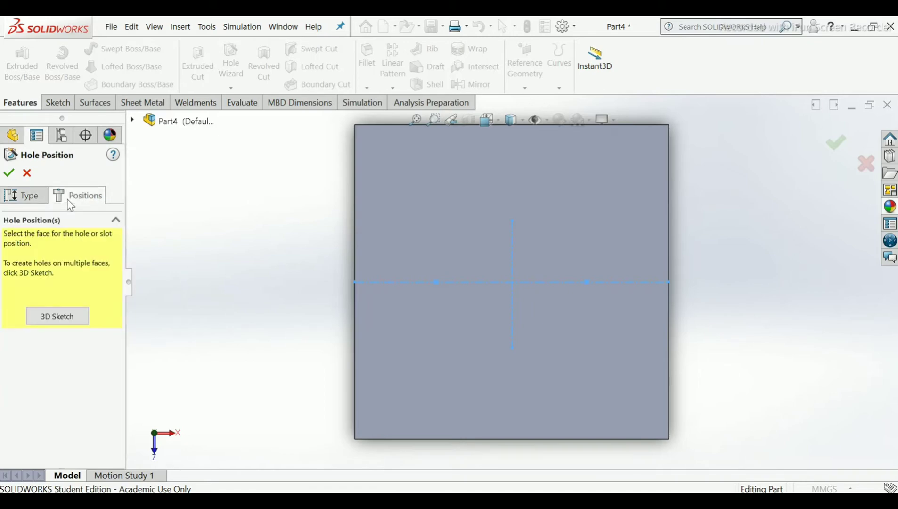
pyautogui.click(65, 319)
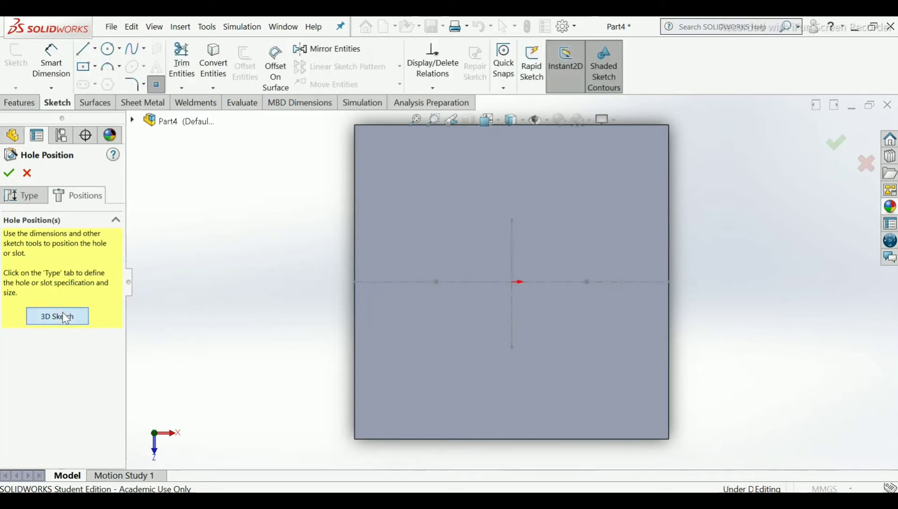
pyautogui.click(436, 281)
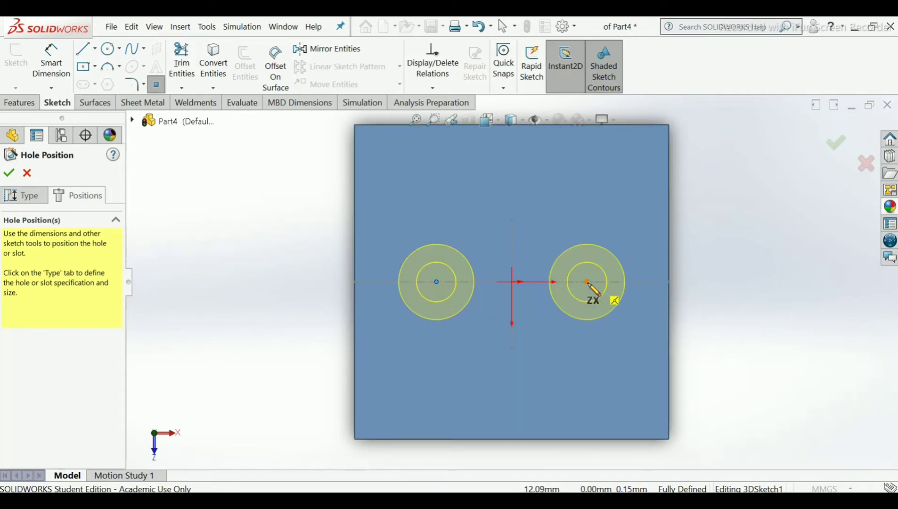
pyautogui.click(586, 281)
pyautogui.rightClick(588, 284)
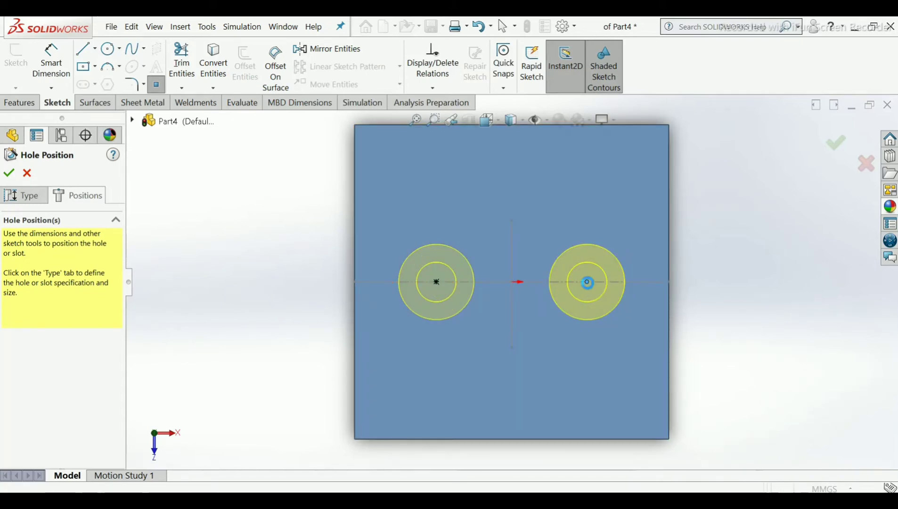
# Step: Hide the sketch holding the centerlines and points on the plate's top face
pyautogui.moveTo(694, 298); pyautogui.dragTo(658, 282, button='middle')
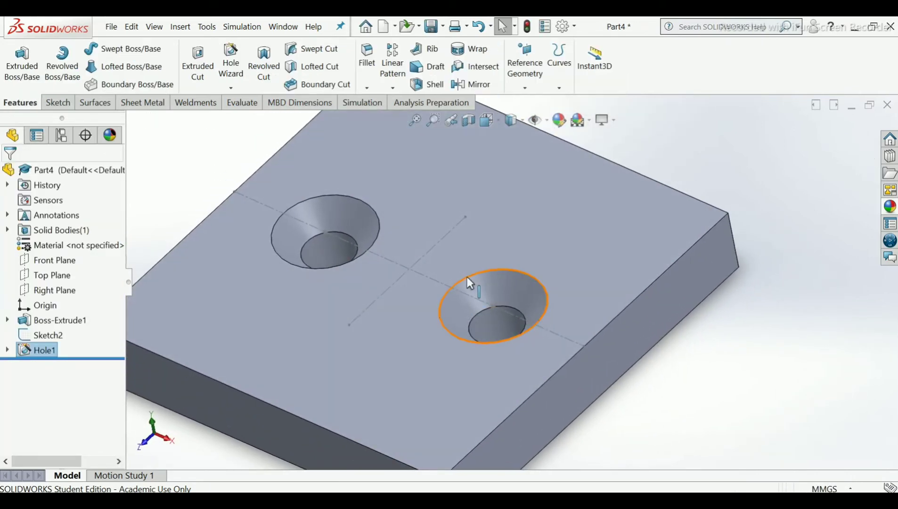
pyautogui.click(481, 303)
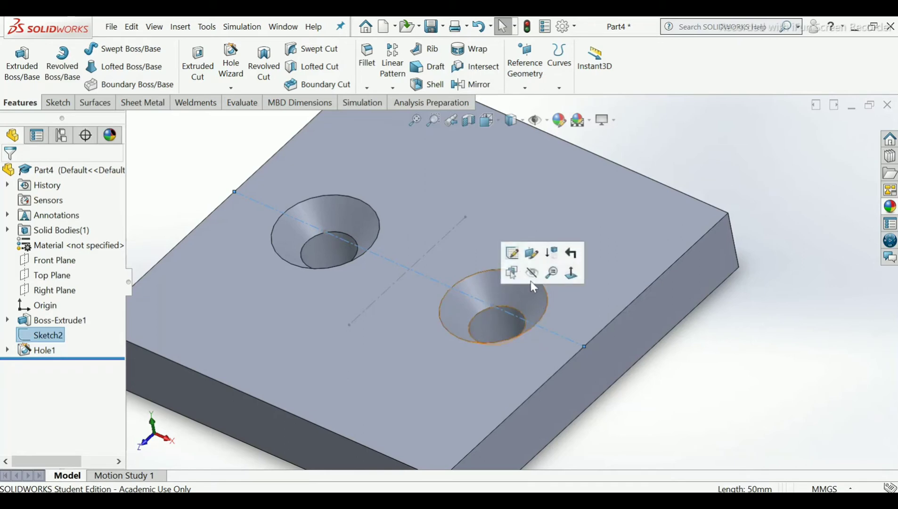
pyautogui.click(530, 276)
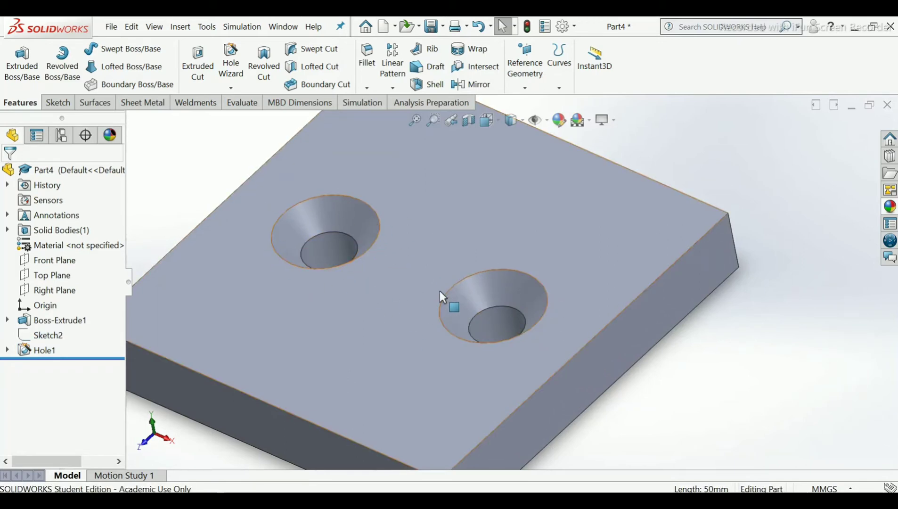
# Step: Section the plate on the Front Plane and examine the countersunk hole profiles in the front view
pyautogui.scroll(4, 440, 290)
pyautogui.scroll(-2, 455, 231)
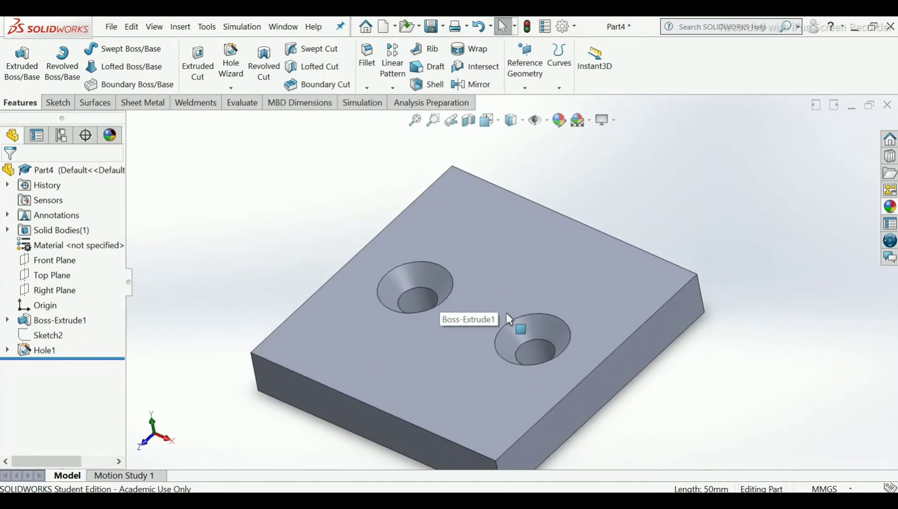
pyautogui.scroll(-1, 503, 299)
pyautogui.scroll(-1, 499, 302)
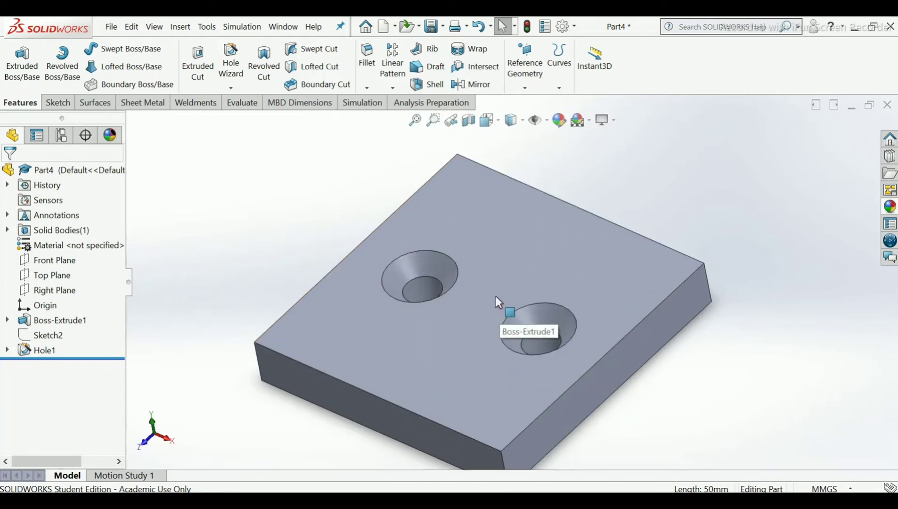
pyautogui.click(469, 126)
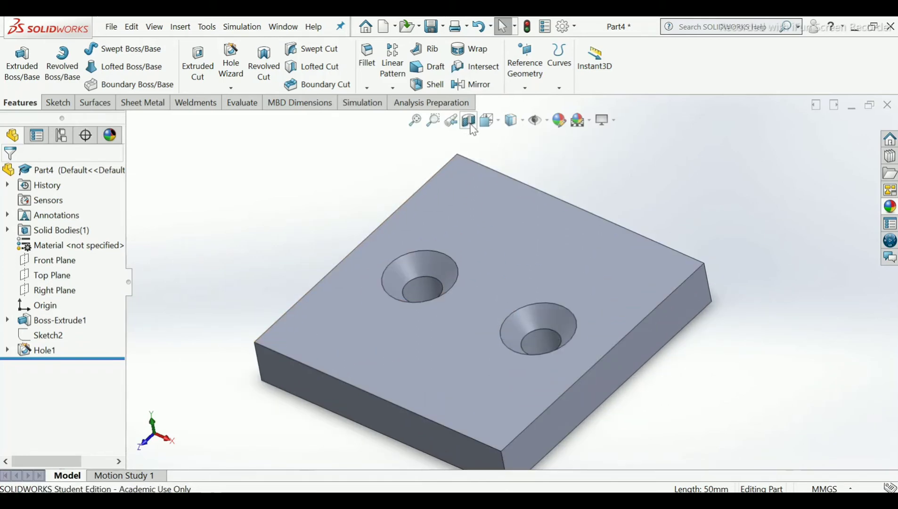
pyautogui.moveTo(533, 300); pyautogui.dragTo(546, 253, button='middle')
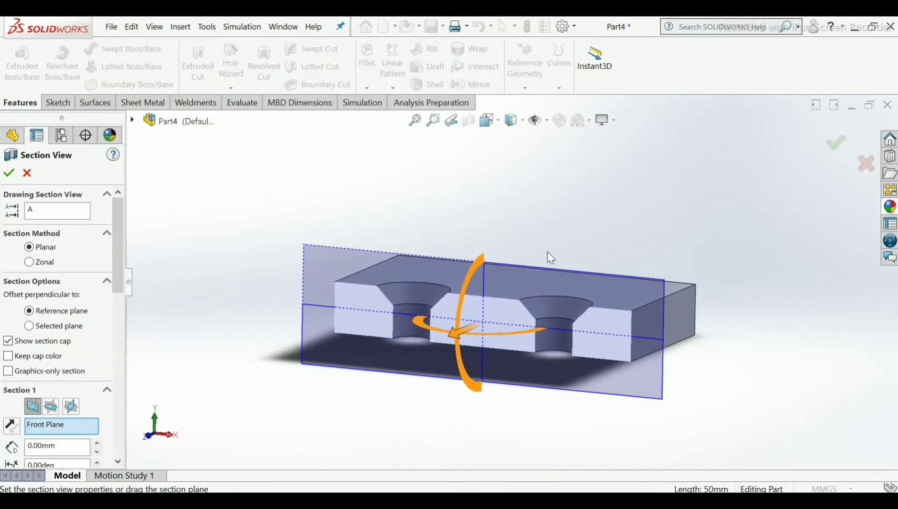
pyautogui.hotkey('ctrl', '1')
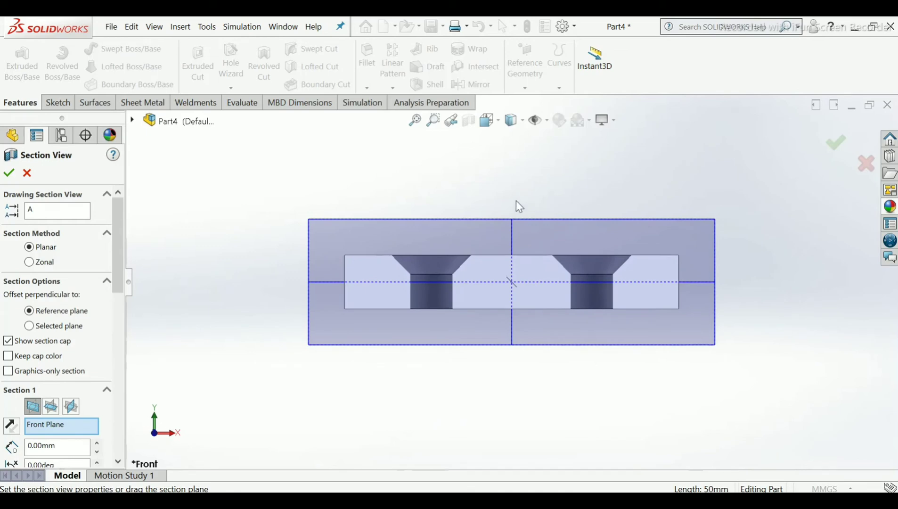
pyautogui.scroll(-3, 517, 206)
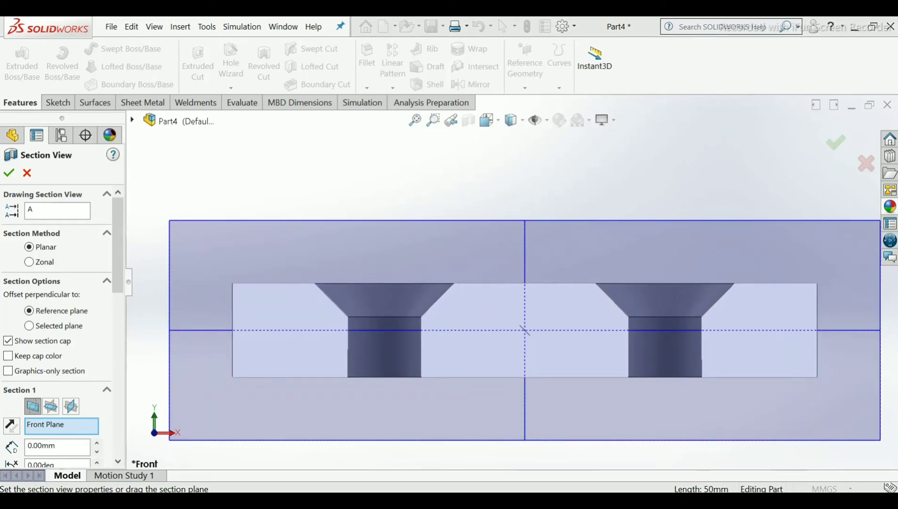
# Step: Check the clamping plate and other components in the browser's PDF drawing, return to SOLIDWORKS and cancel the section view
pyautogui.click(431, 504)
pyautogui.scroll(-5, 434, 430)
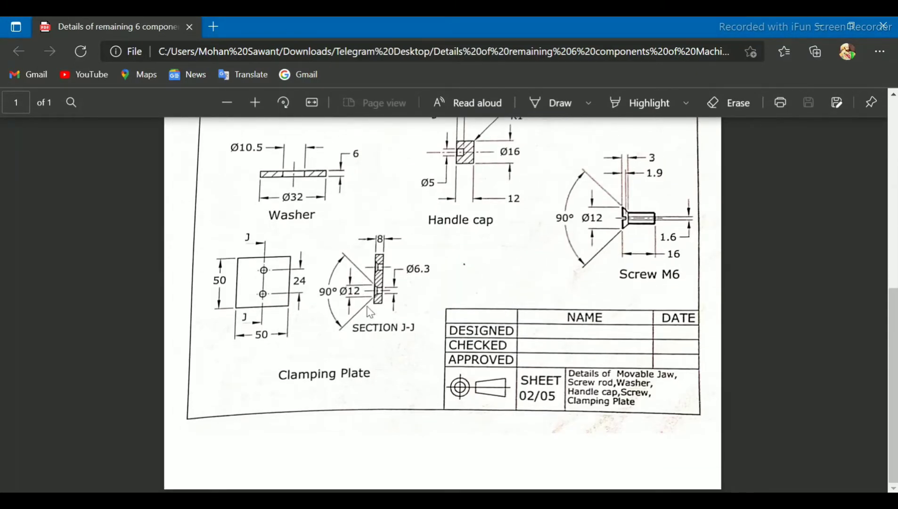
pyautogui.scroll(4, 370, 312)
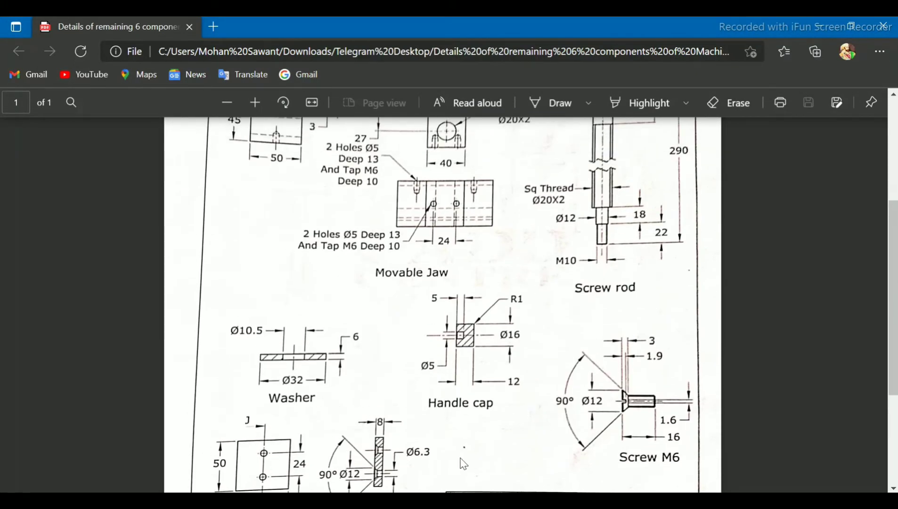
pyautogui.scroll(3, 612, 269)
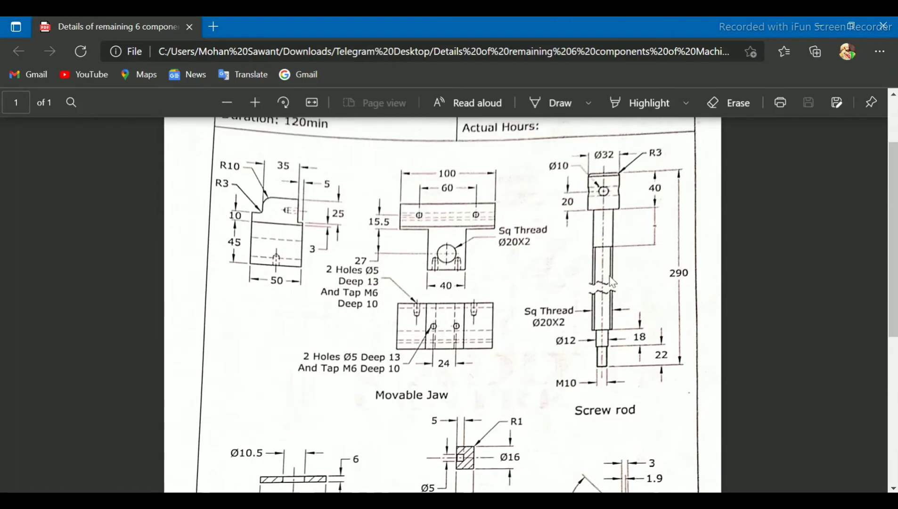
pyautogui.scroll(-3, 627, 399)
pyautogui.scroll(3, 601, 216)
pyautogui.hotkey('alt', 'Tab')
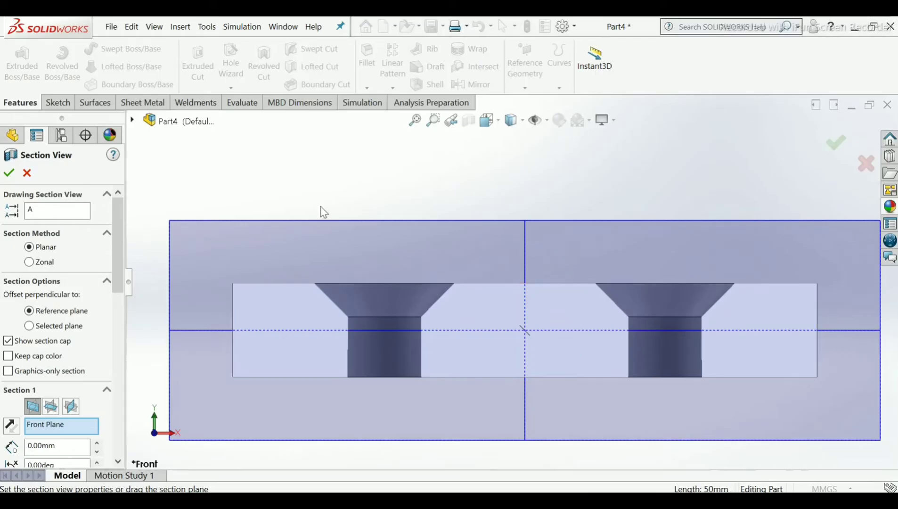
pyautogui.click(27, 173)
# Step: Apply the salmon (light red) swatch from the standard color palette to the whole clamping plate and accept the appearance
pyautogui.moveTo(532, 219); pyautogui.dragTo(522, 308, button='middle')
pyautogui.scroll(1, 583, 191)
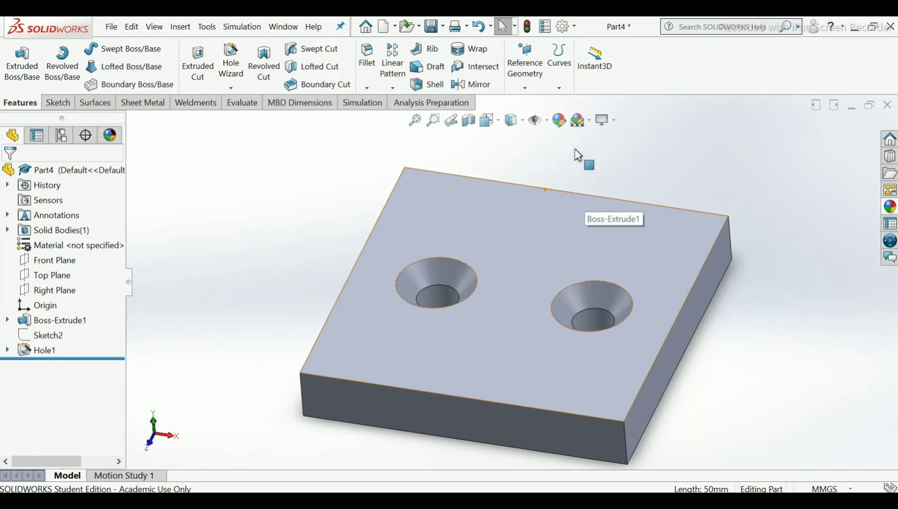
pyautogui.click(559, 121)
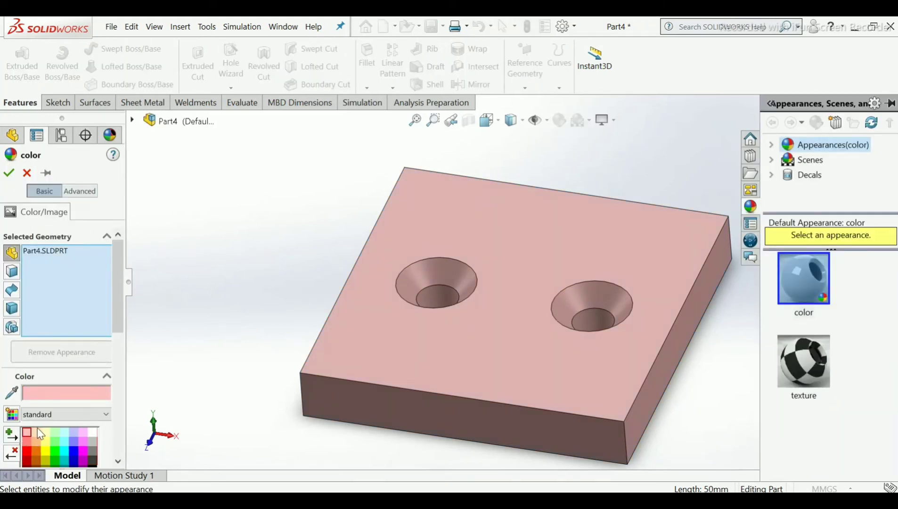
pyautogui.click(25, 442)
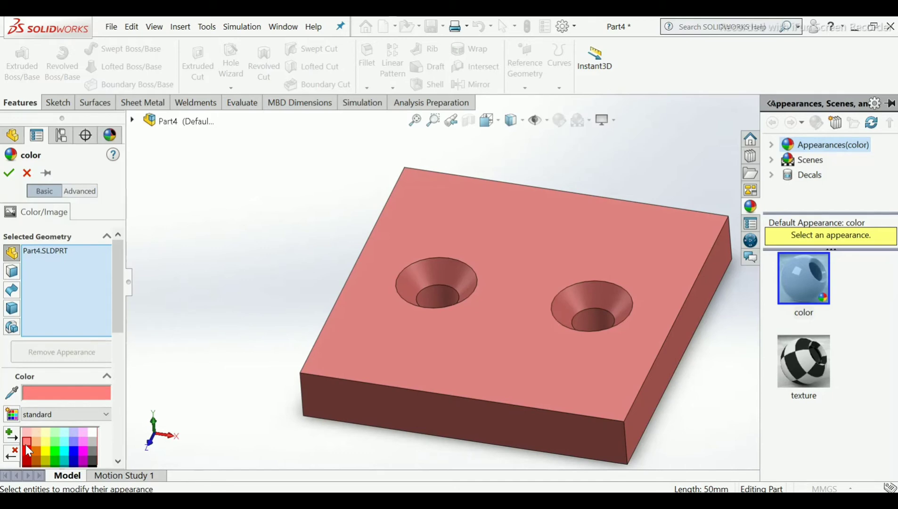
pyautogui.click(27, 448)
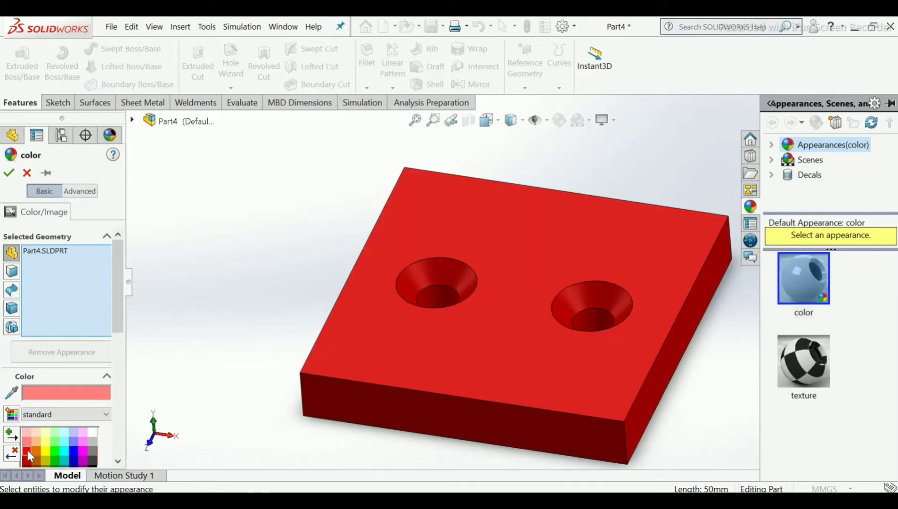
pyautogui.click(27, 436)
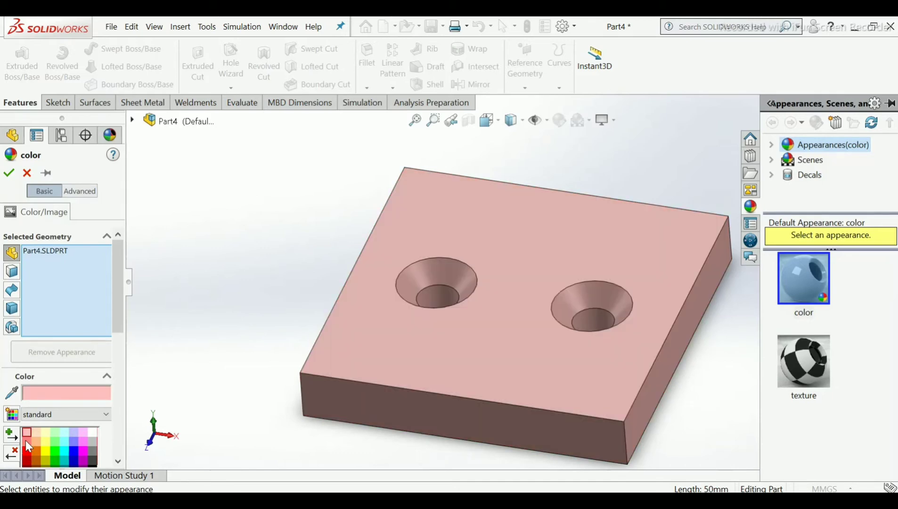
pyautogui.click(25, 440)
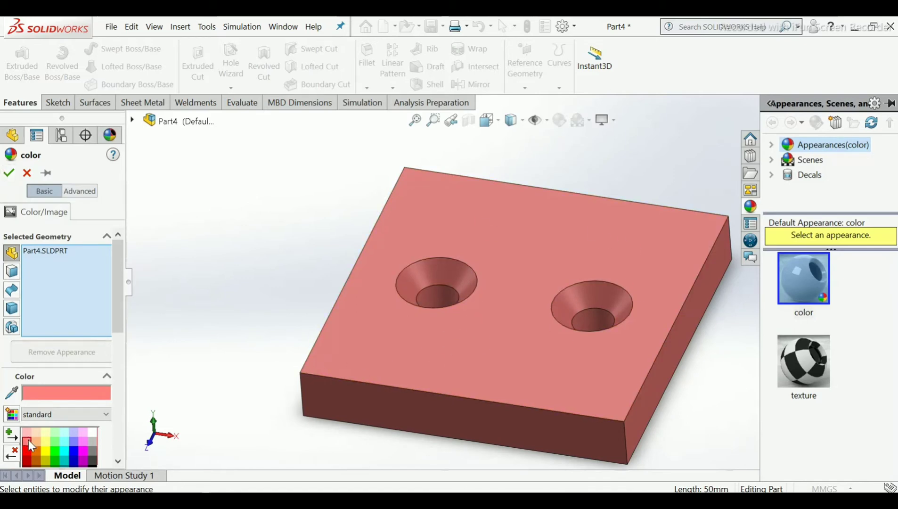
pyautogui.click(10, 175)
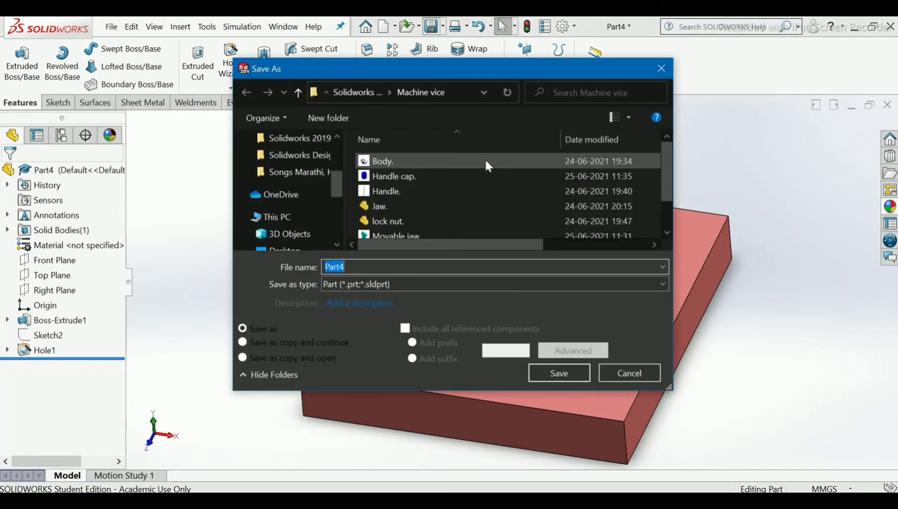
# Step: Save the part in the Machine vice folder under the file name "Clamping plate."
pyautogui.press('capslock')
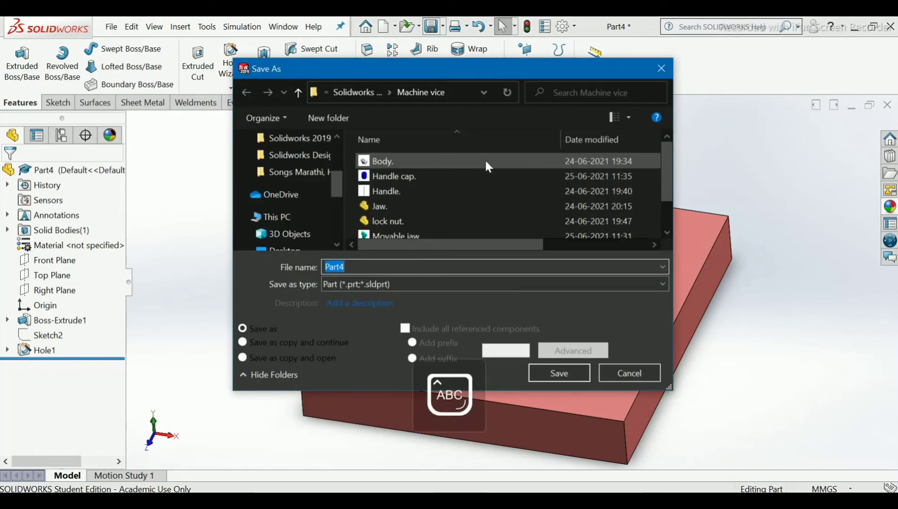
pyautogui.write('C')
pyautogui.press('capslock')
pyautogui.write('lamping plate.')
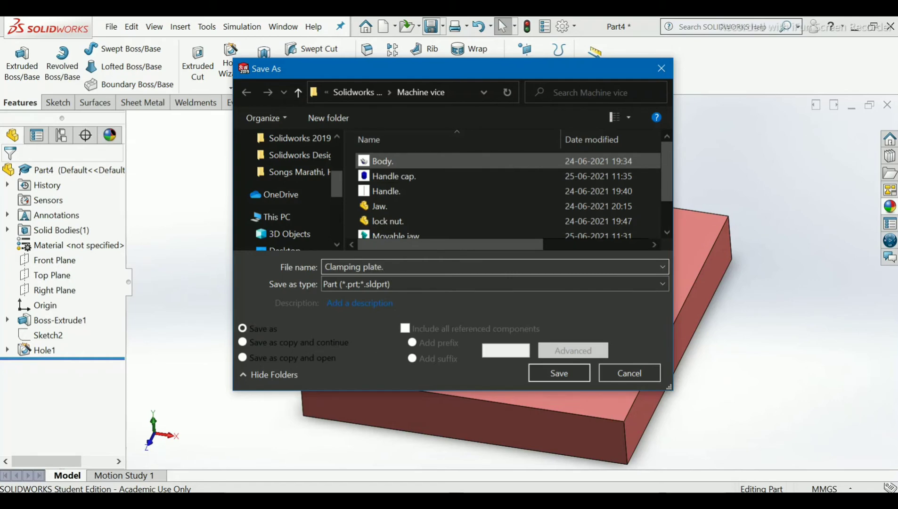
pyautogui.click(558, 373)
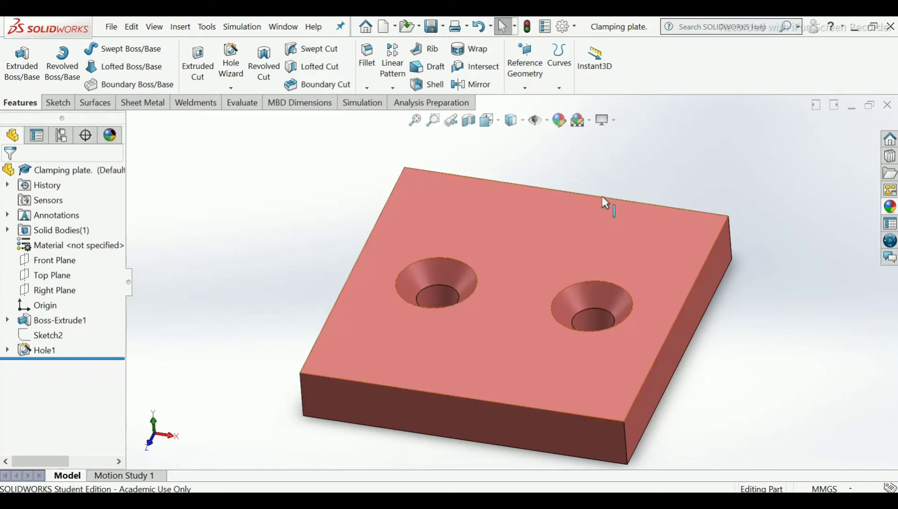
# Step: Close the clamping plate document and create a new part
pyautogui.click(887, 105)
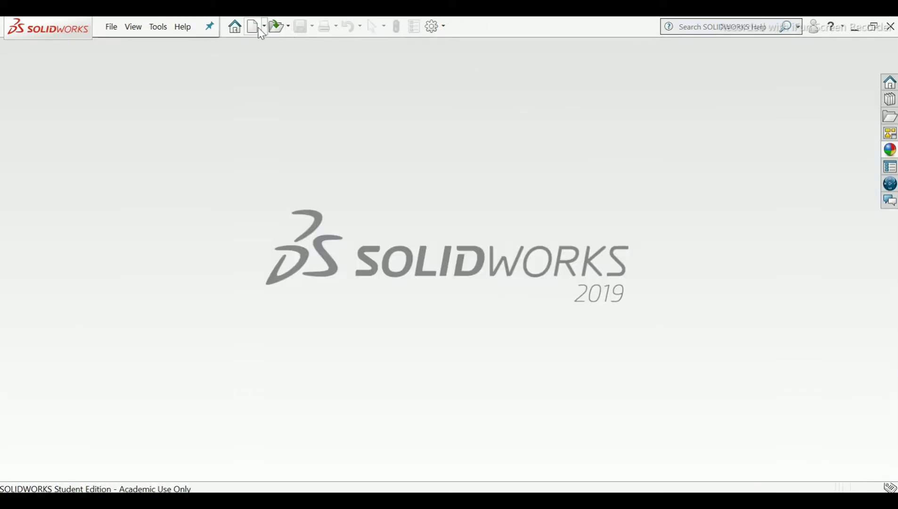
pyautogui.click(255, 27)
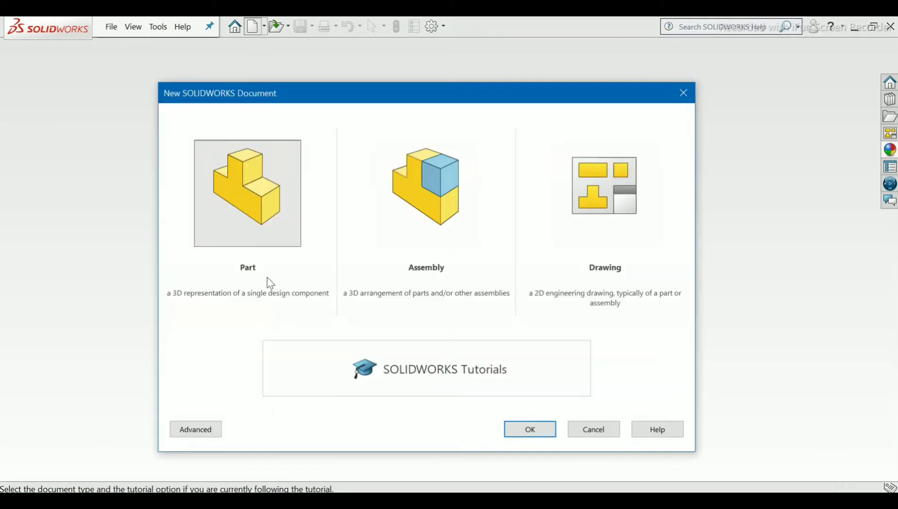
pyautogui.click(526, 432)
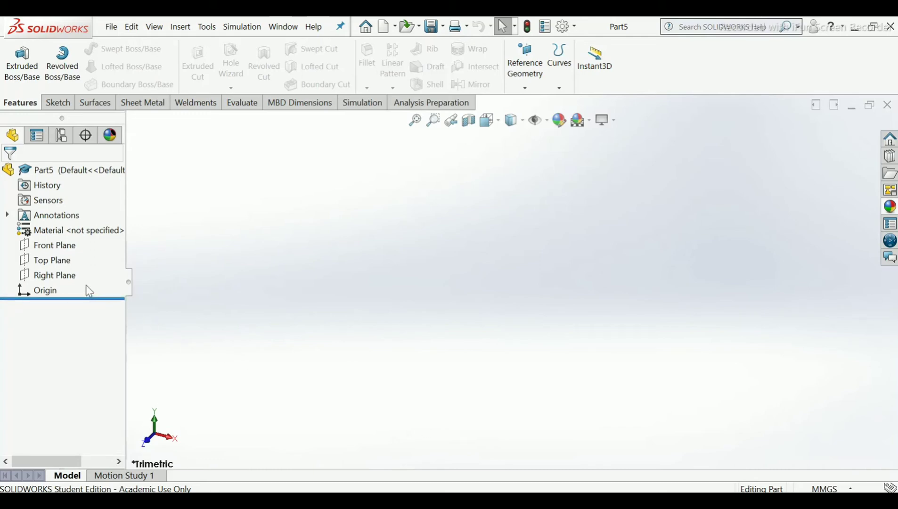
# Step: Start a sketch on the Front Plane and draw a vertical centerline about 472 mm long through the origin
pyautogui.click(51, 245)
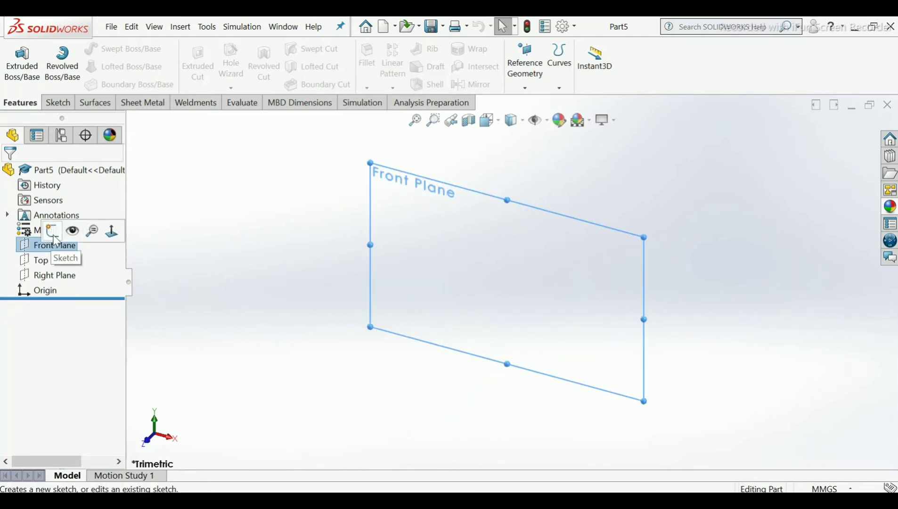
pyautogui.click(54, 237)
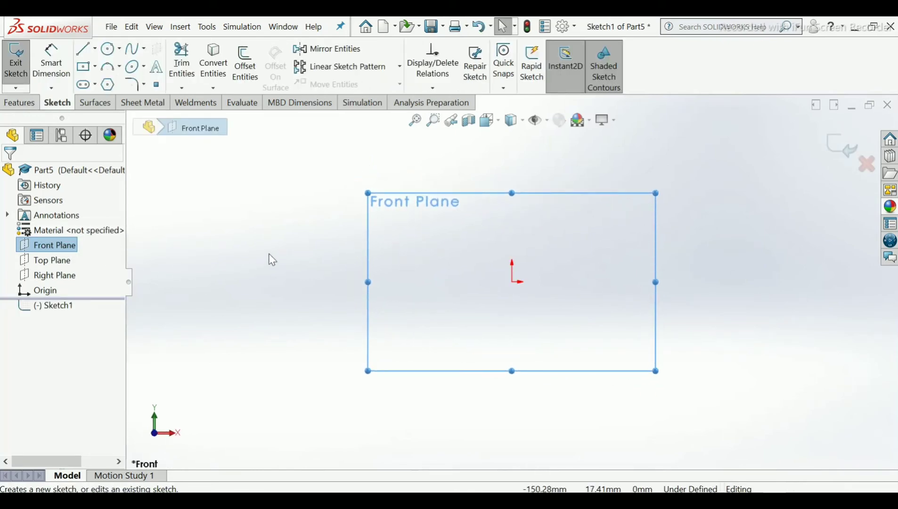
pyautogui.click(95, 49)
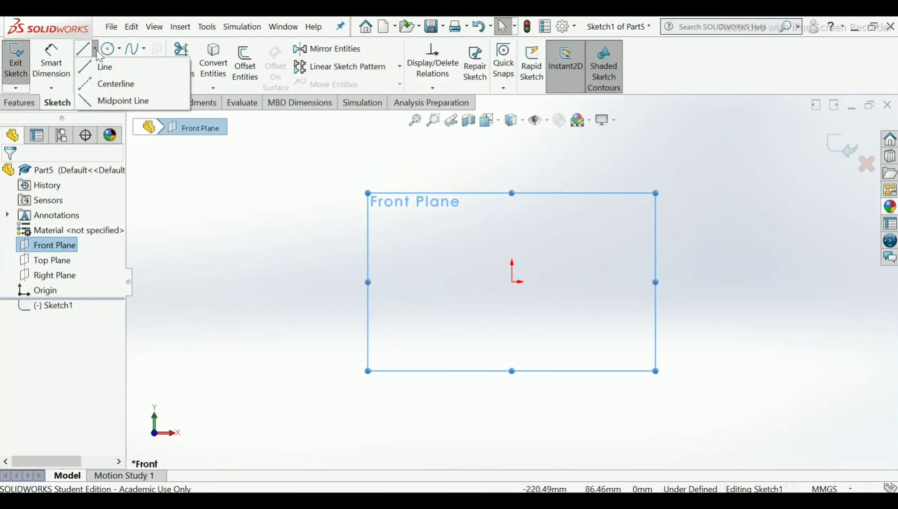
pyautogui.click(118, 82)
pyautogui.scroll(3, 539, 304)
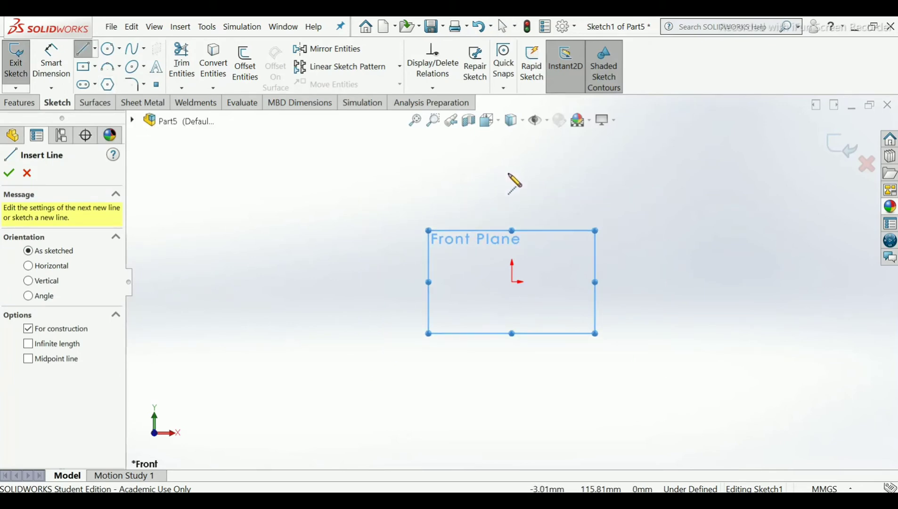
pyautogui.moveTo(511, 191); pyautogui.dragTo(512, 261)
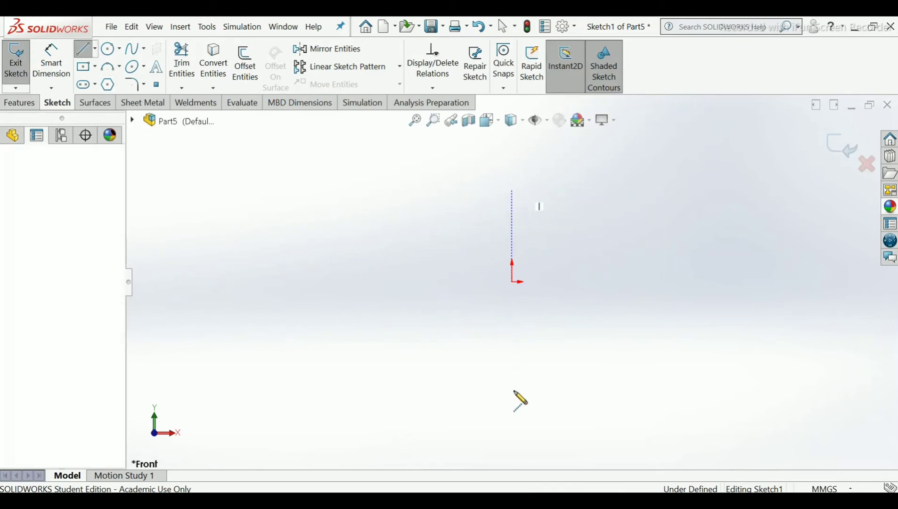
pyautogui.scroll(6, 515, 396)
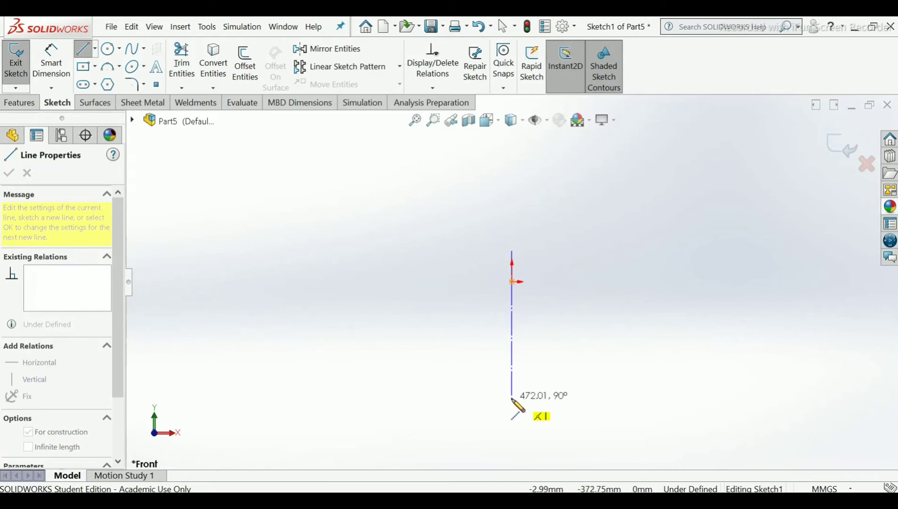
pyautogui.click(511, 398)
pyautogui.rightClick(514, 400)
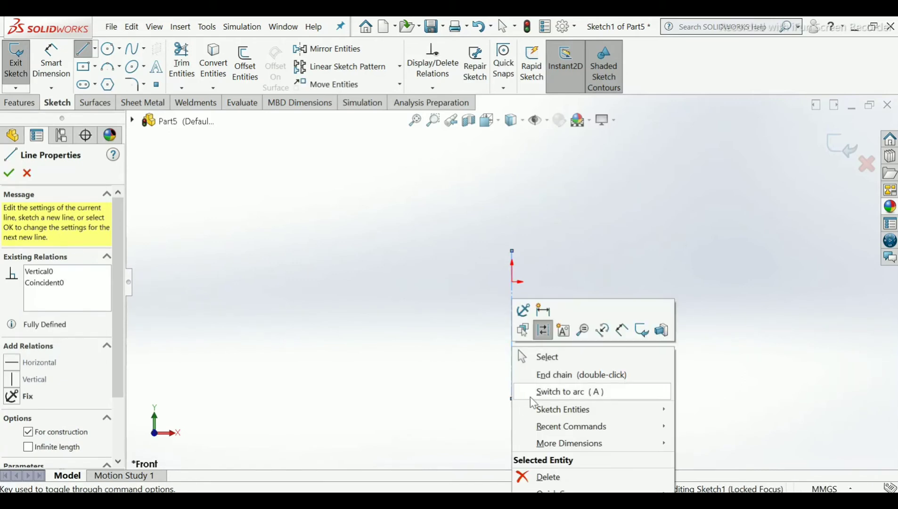
pyautogui.click(553, 360)
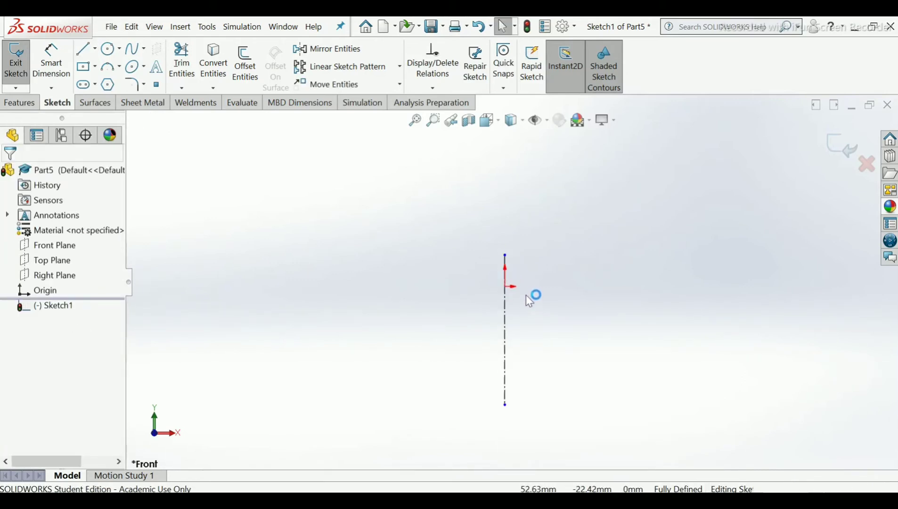
# Step: Draw a horizontal line about 79 mm outward from the centerline above the origin and continue it vertically down past the origin's level
pyautogui.scroll(-5, 525, 295)
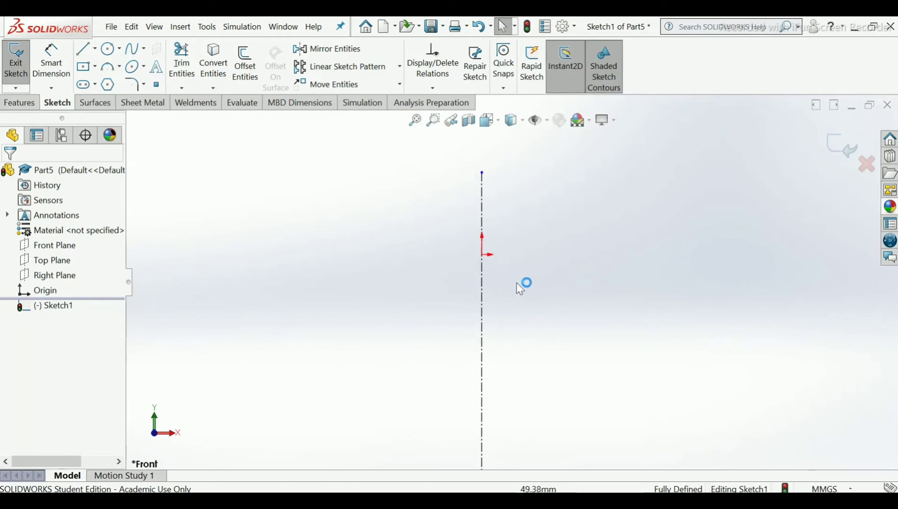
pyautogui.click(84, 50)
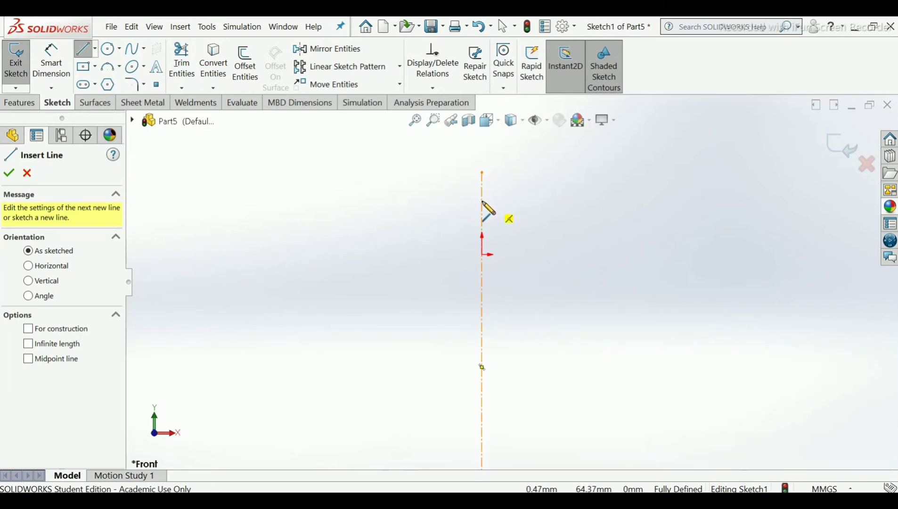
pyautogui.click(481, 201)
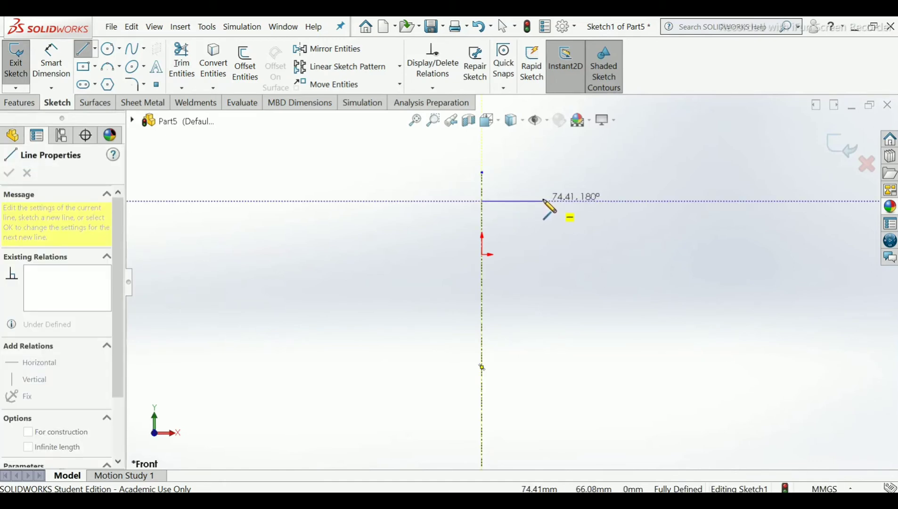
pyautogui.scroll(4, 539, 221)
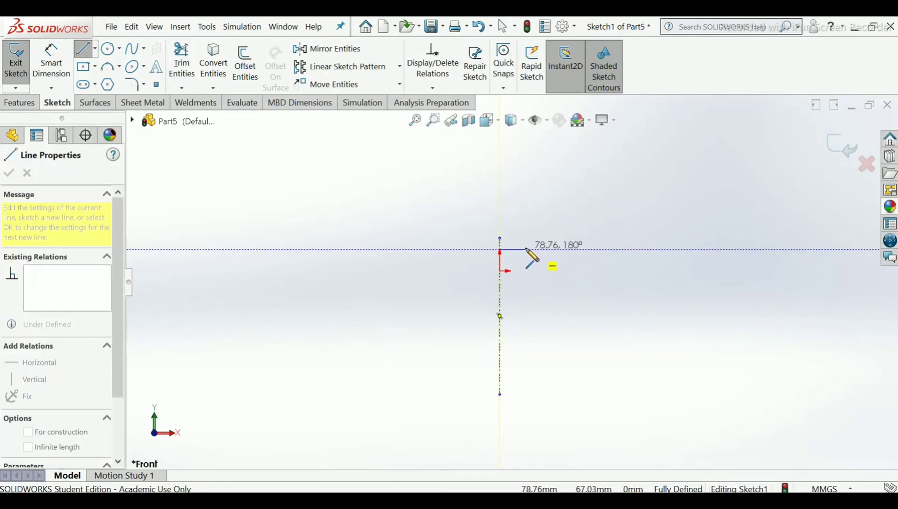
pyautogui.click(527, 249)
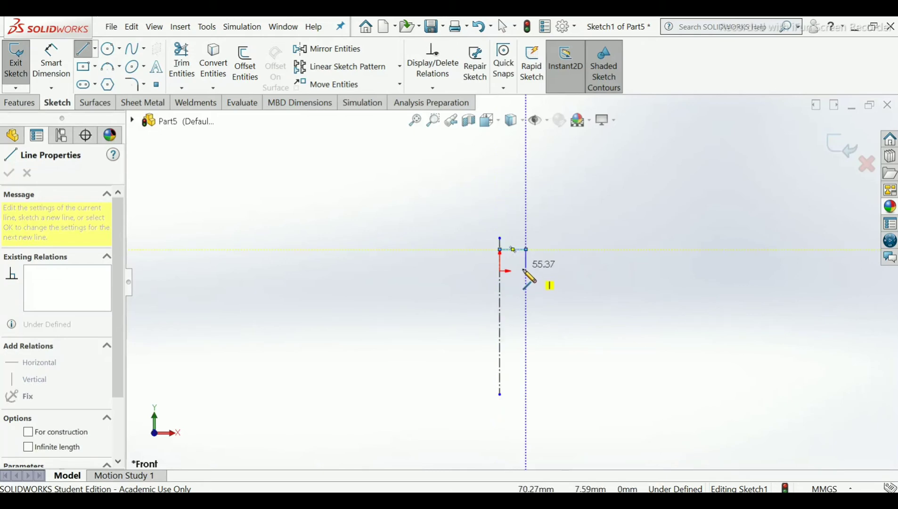
pyautogui.scroll(-3, 528, 265)
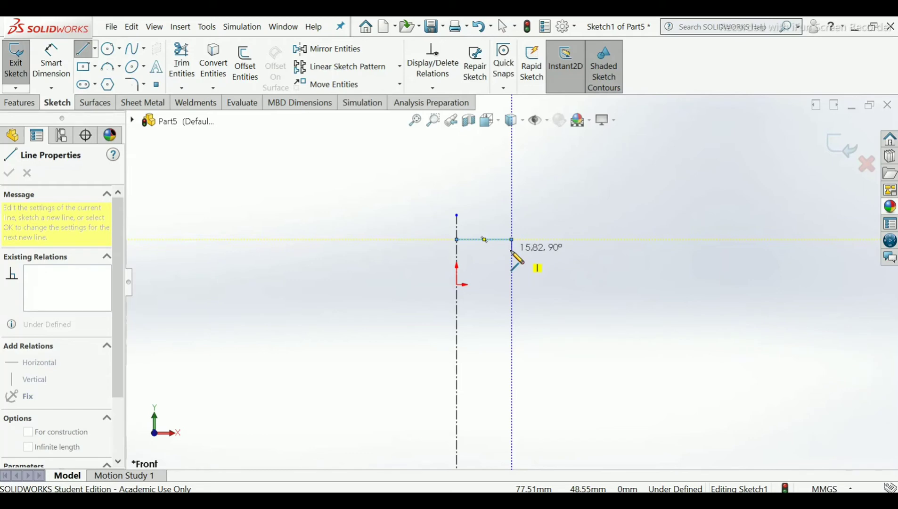
pyautogui.click(512, 333)
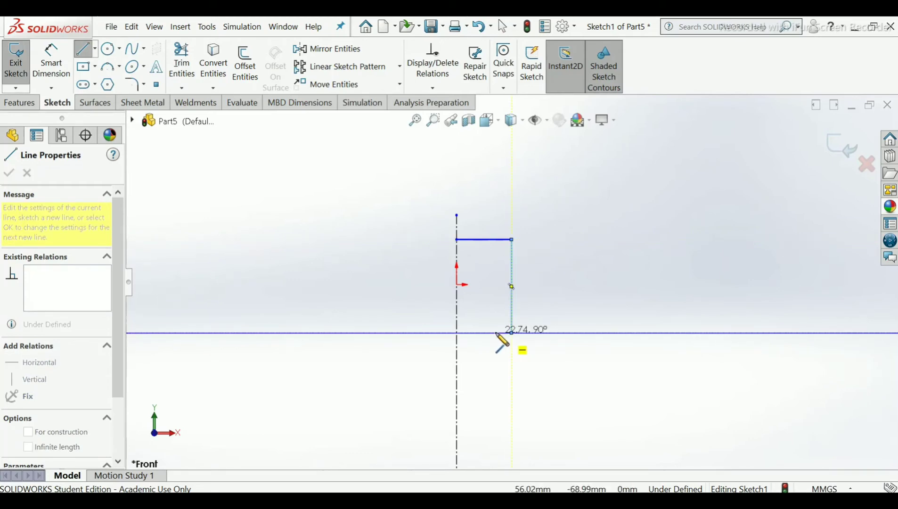
# Step: Continue the profile with an inward shoulder about 22 mm wide and a vertical line about 210 mm down
pyautogui.scroll(5, 489, 358)
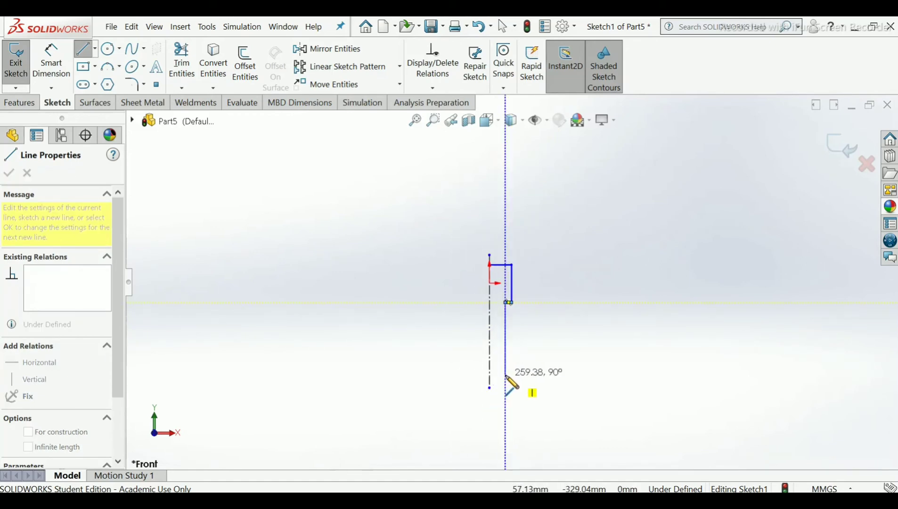
pyautogui.scroll(-5, 505, 395)
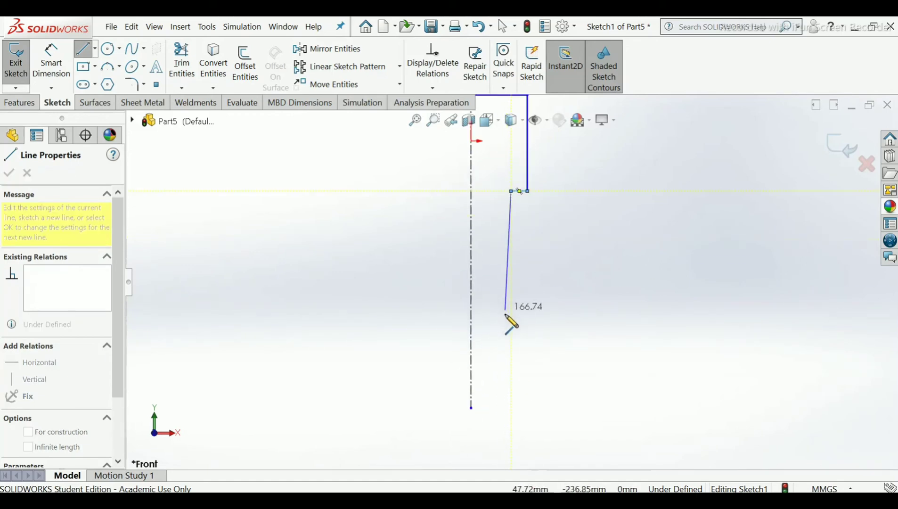
pyautogui.click(511, 343)
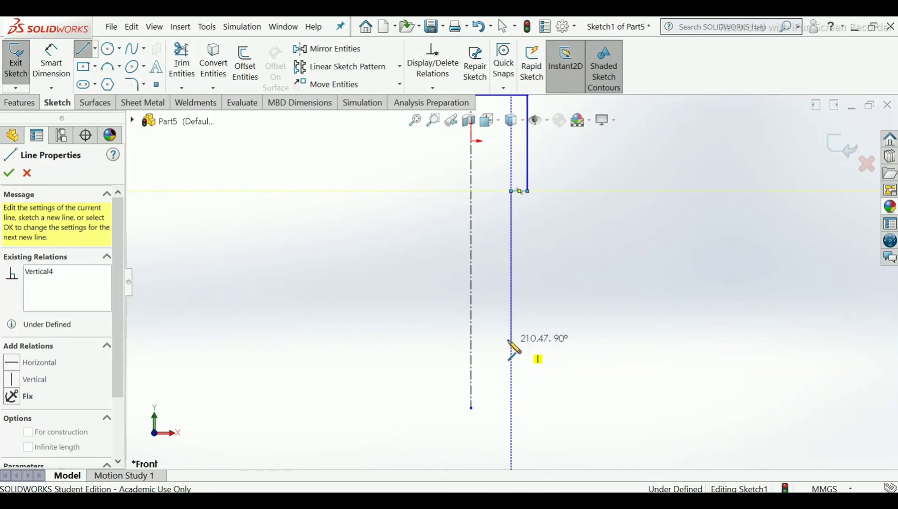
# Step: Add a second inward shoulder and short vertical line, a third shoulder about 13 mm wide, and a final 73 mm vertical line, ending the chain
pyautogui.click(493, 341)
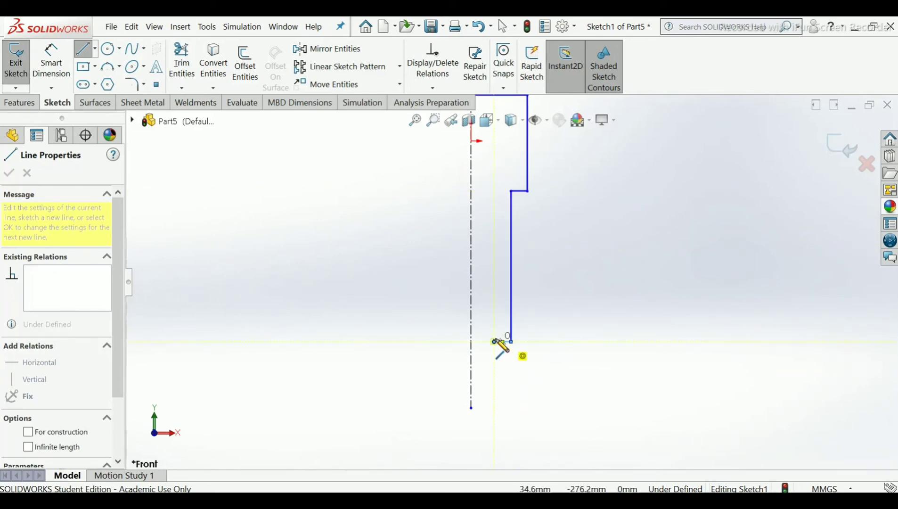
pyautogui.click(493, 379)
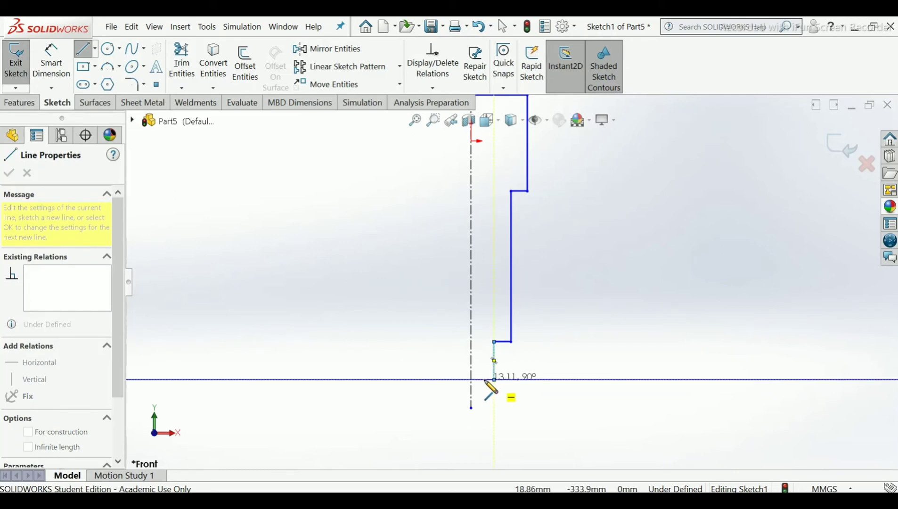
pyautogui.click(484, 379)
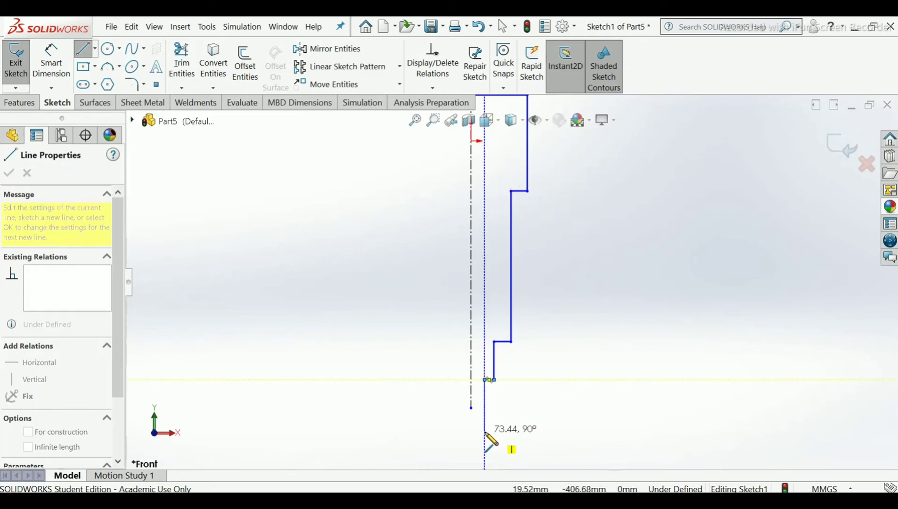
pyautogui.click(485, 432)
pyautogui.rightClick(486, 435)
pyautogui.click(516, 341)
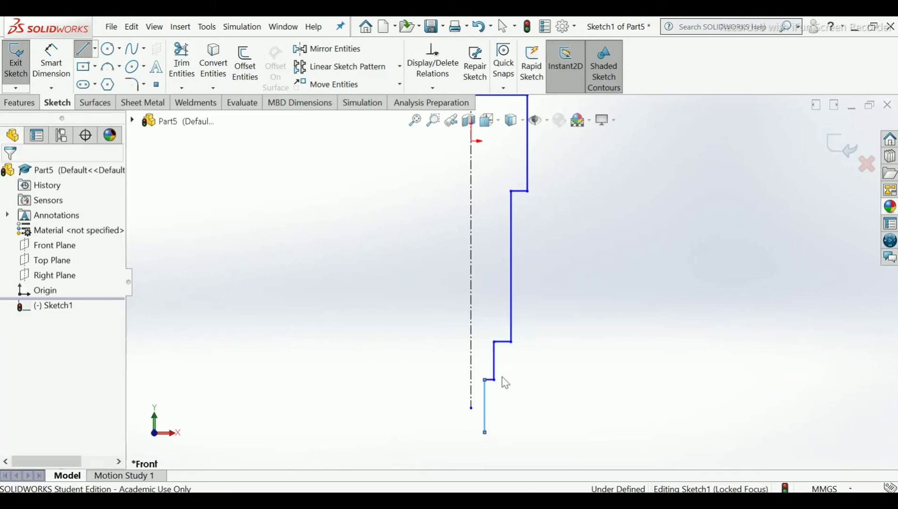
# Step: Extend the centerline's lower endpoint past the bottom of the profile to about 523 mm below the origin
pyautogui.moveTo(471, 408); pyautogui.dragTo(468, 457)
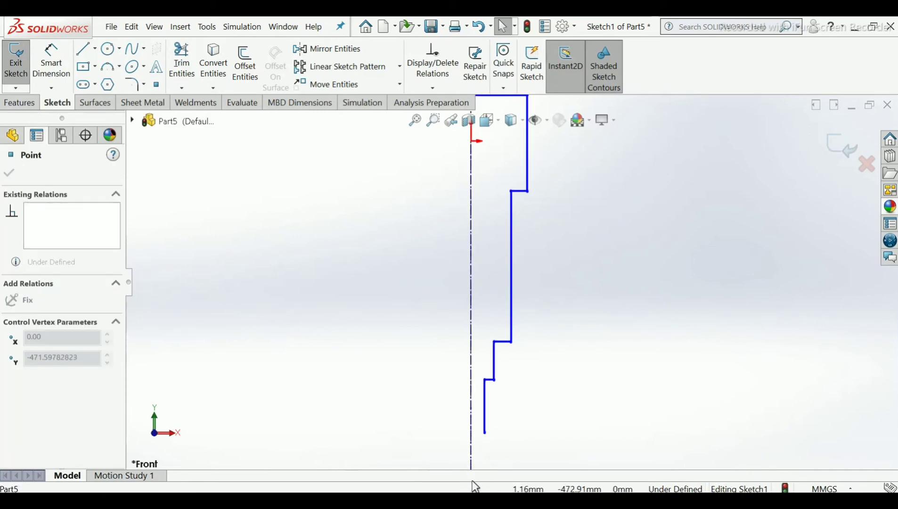
pyautogui.scroll(1, 545, 372)
pyautogui.scroll(-3, 542, 347)
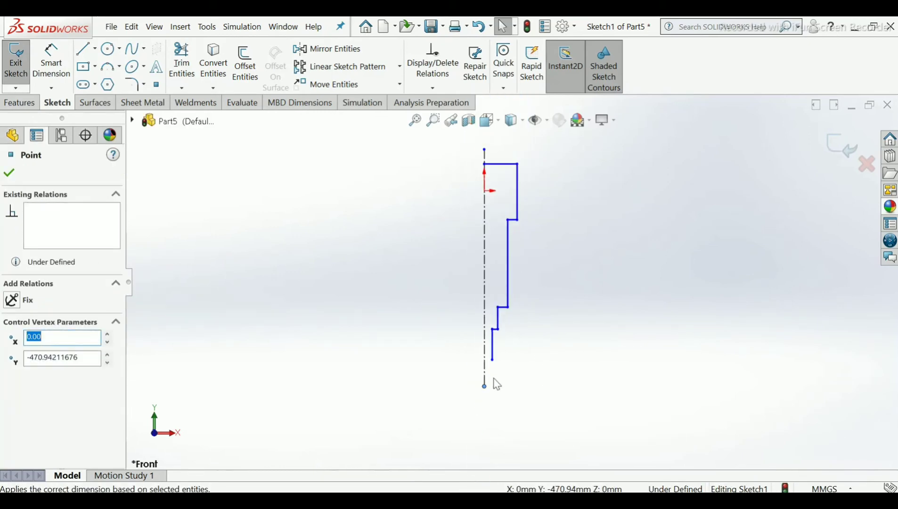
pyautogui.moveTo(484, 387); pyautogui.dragTo(484, 408)
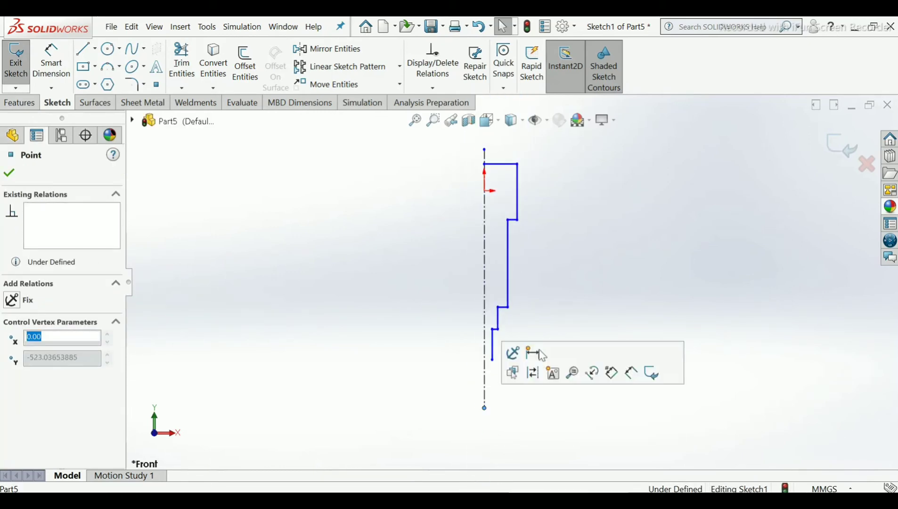
pyautogui.click(569, 303)
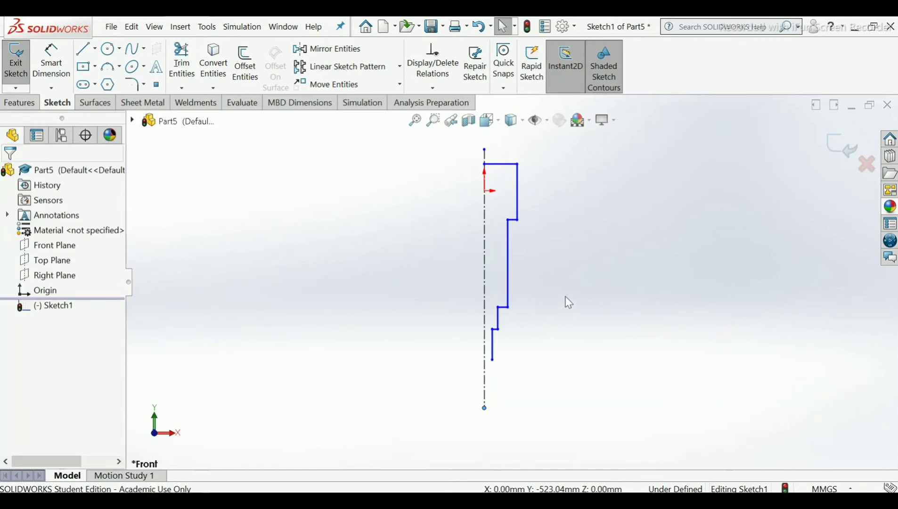
# Step: Close the profile with a vertical line about 471 mm long along the centerline and a short horizontal line to the profile's lower end
pyautogui.click(83, 49)
pyautogui.scroll(-2, 501, 306)
pyautogui.scroll(1, 497, 278)
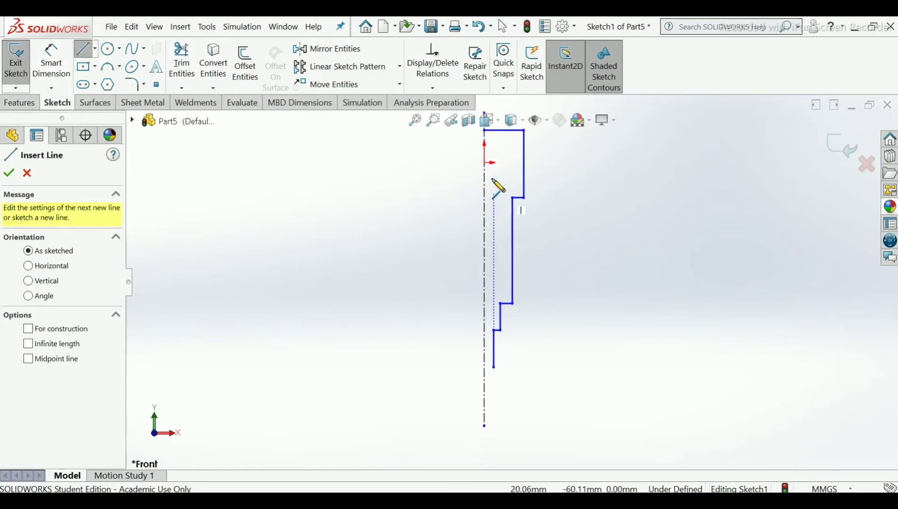
pyautogui.click(484, 130)
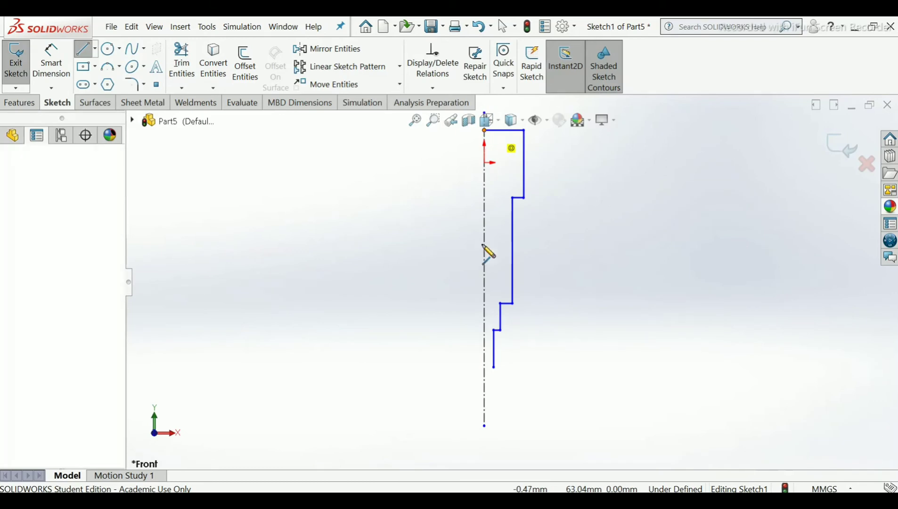
pyautogui.click(484, 366)
pyautogui.click(493, 366)
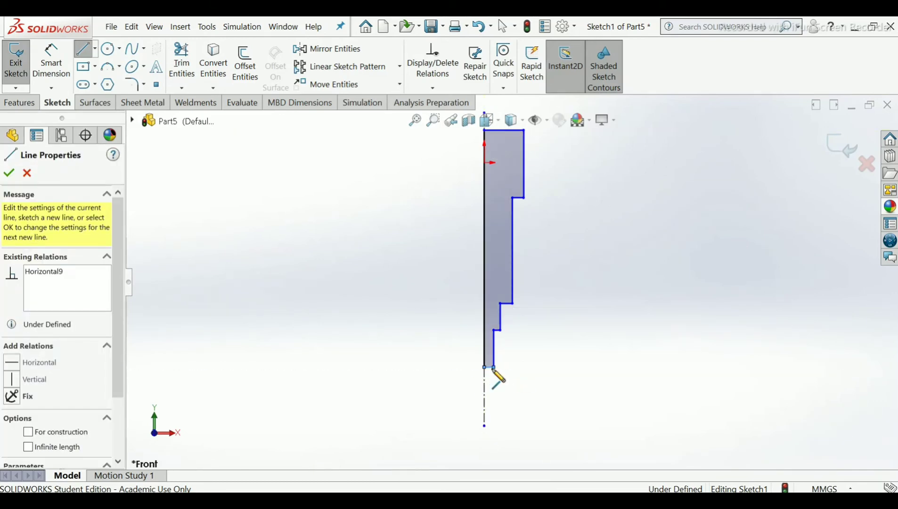
pyautogui.rightClick(499, 374)
pyautogui.click(500, 377)
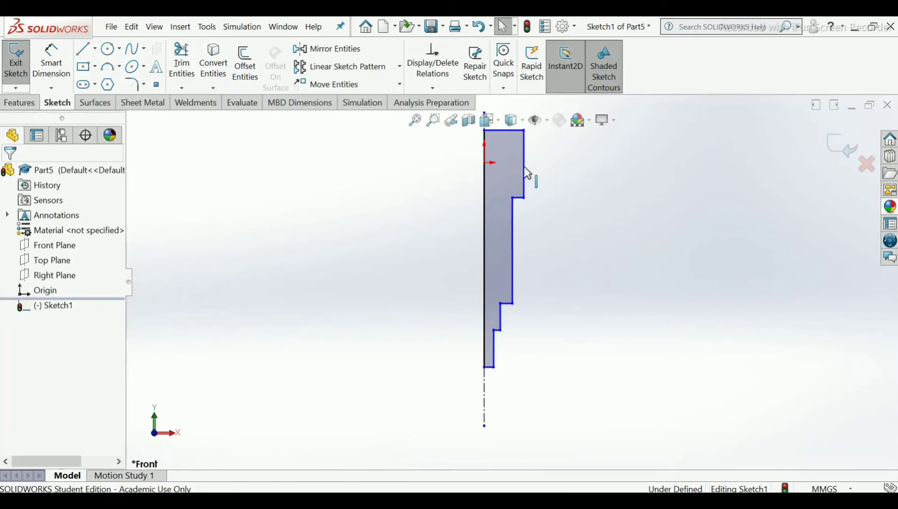
# Step: Dimension the overall height between the profile's top and bottom edges as 290 mm
pyautogui.scroll(-3, 510, 222)
pyautogui.scroll(3, 509, 237)
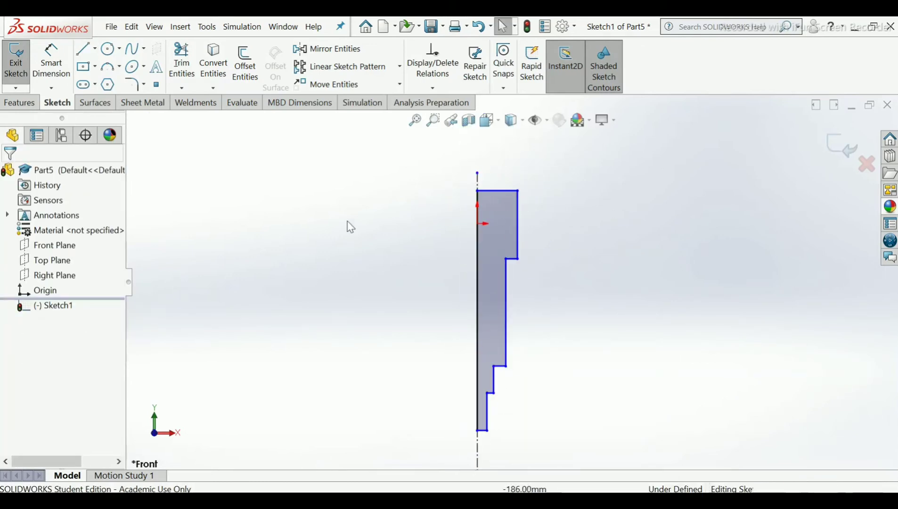
pyautogui.click(51, 61)
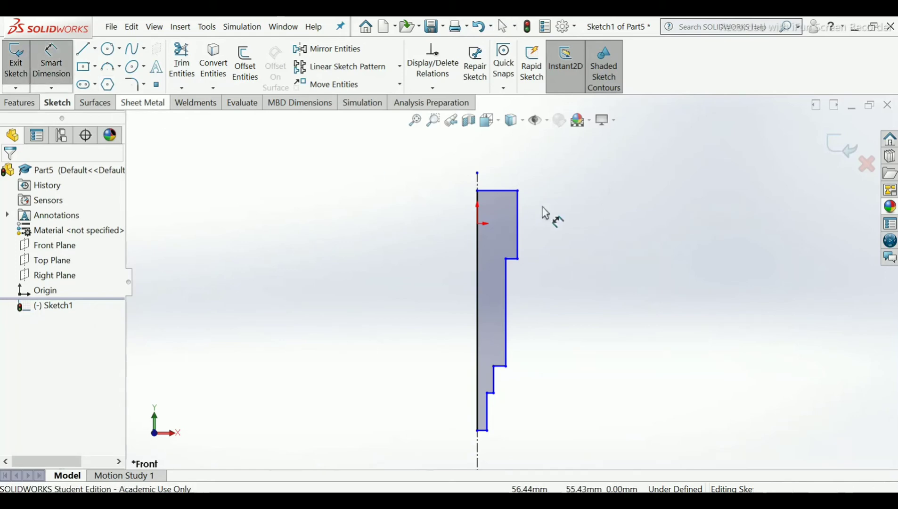
pyautogui.click(504, 190)
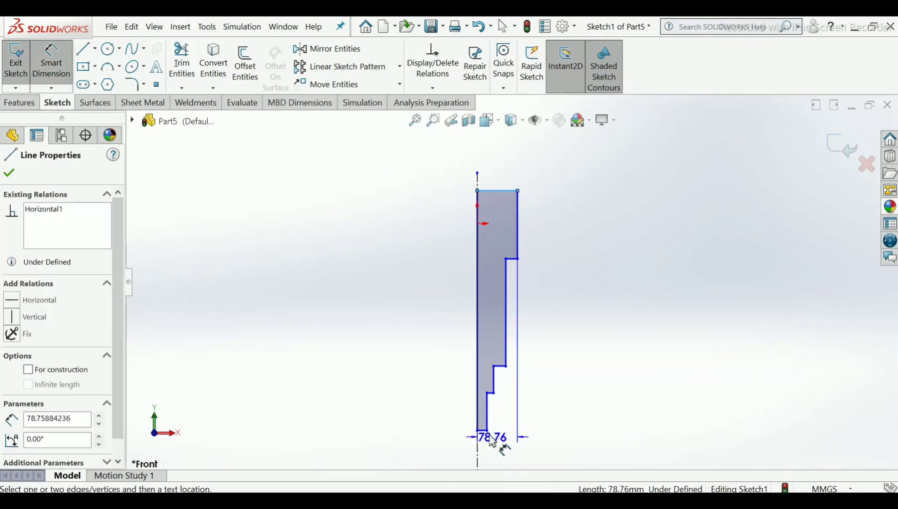
pyautogui.click(484, 431)
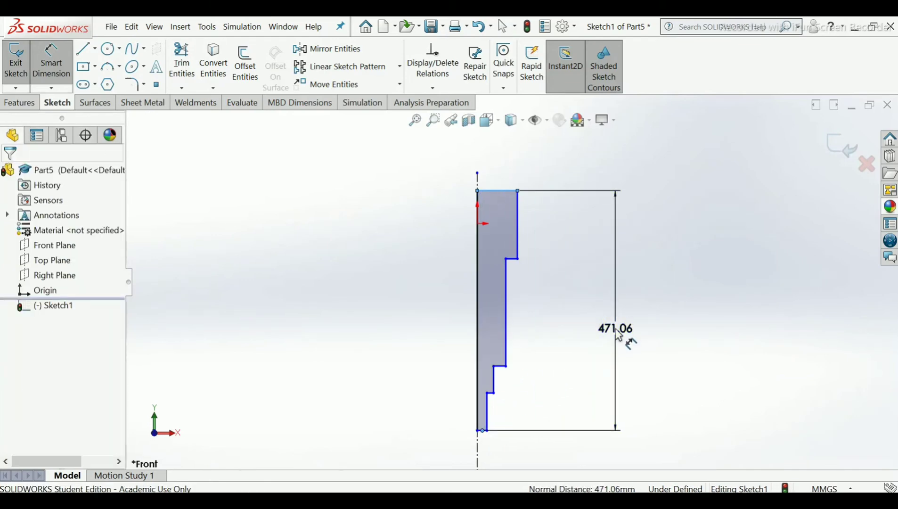
pyautogui.click(619, 334)
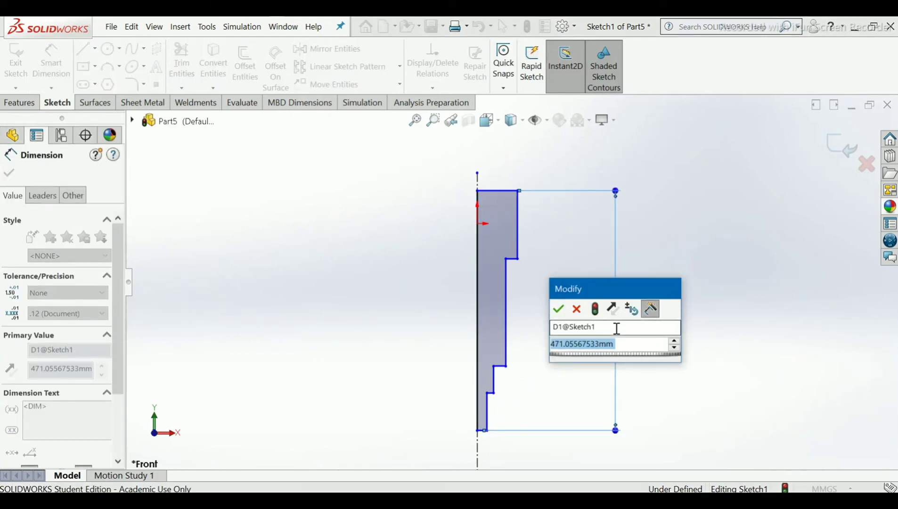
pyautogui.write('290')
pyautogui.press('Return')
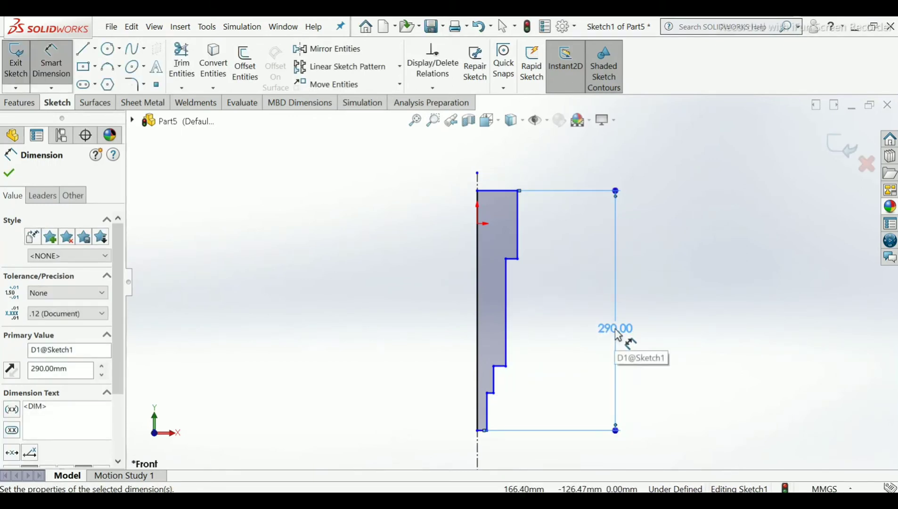
# Step: Dimension the height of the widest top section, from the top edge to the first shoulder, as 40 mm
pyautogui.click(503, 189)
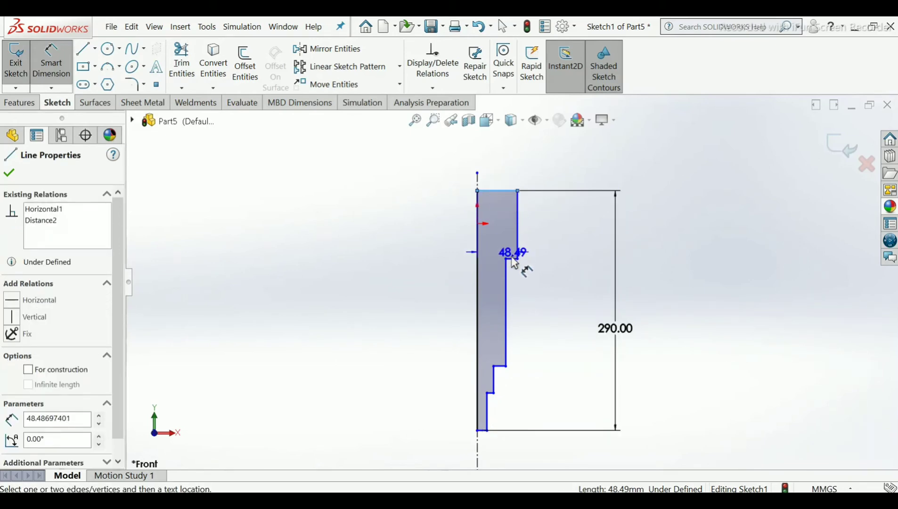
pyautogui.click(518, 259)
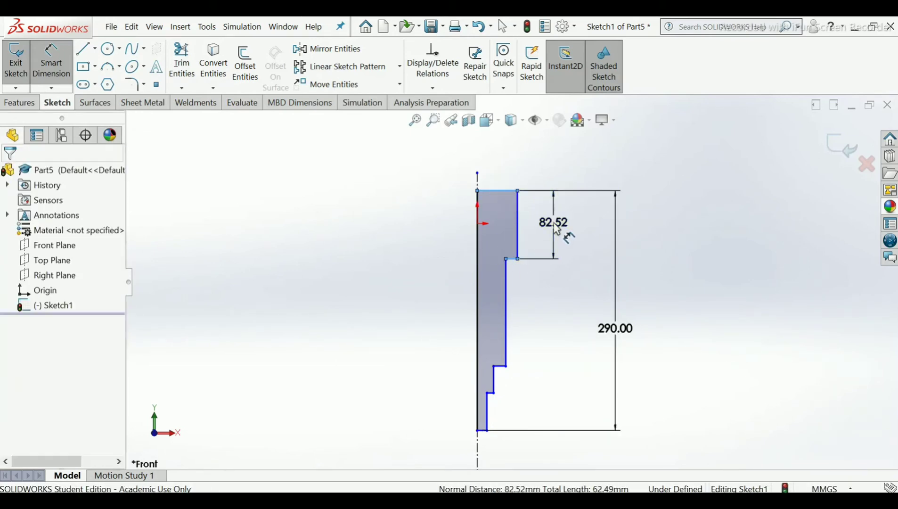
pyautogui.click(556, 229)
pyautogui.write('4')
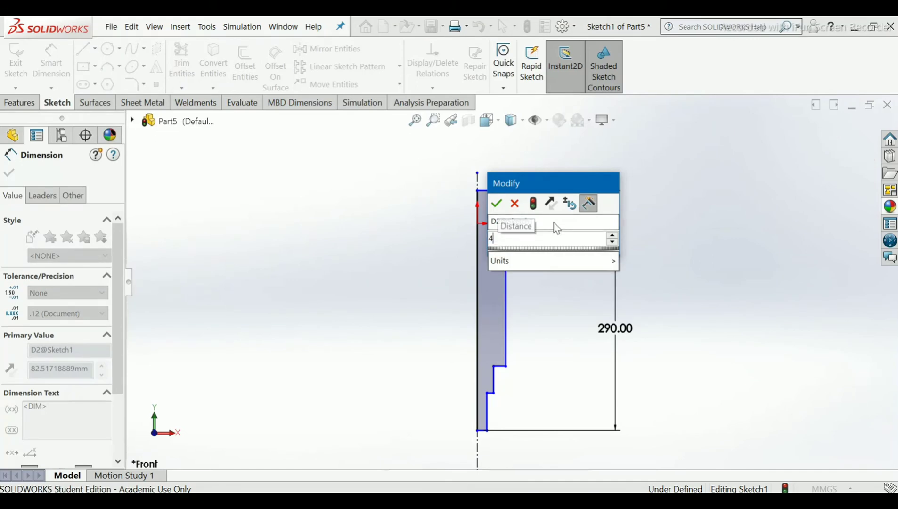
pyautogui.write('0')
pyautogui.press('Return')
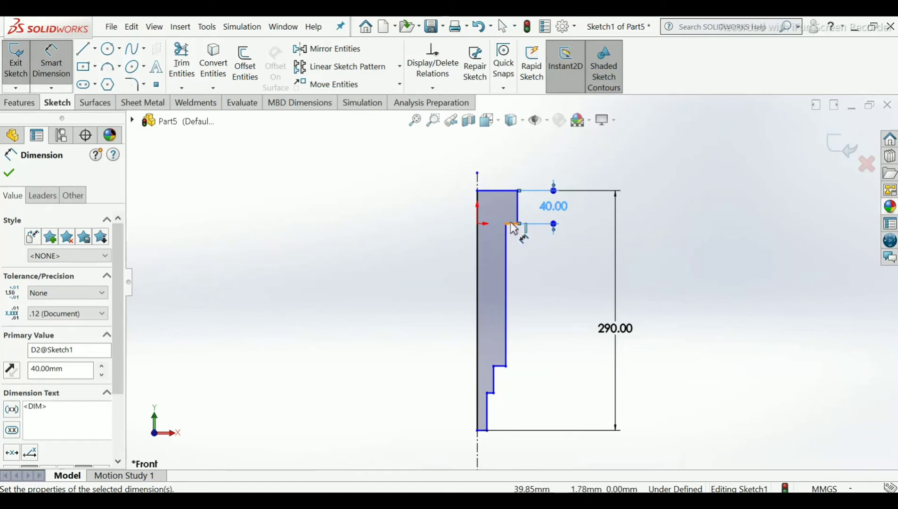
# Step: Dimension the vertical distance between the second and third shoulders near the profile's lower end as 18 mm
pyautogui.scroll(2, 513, 229)
pyautogui.scroll(1, 512, 263)
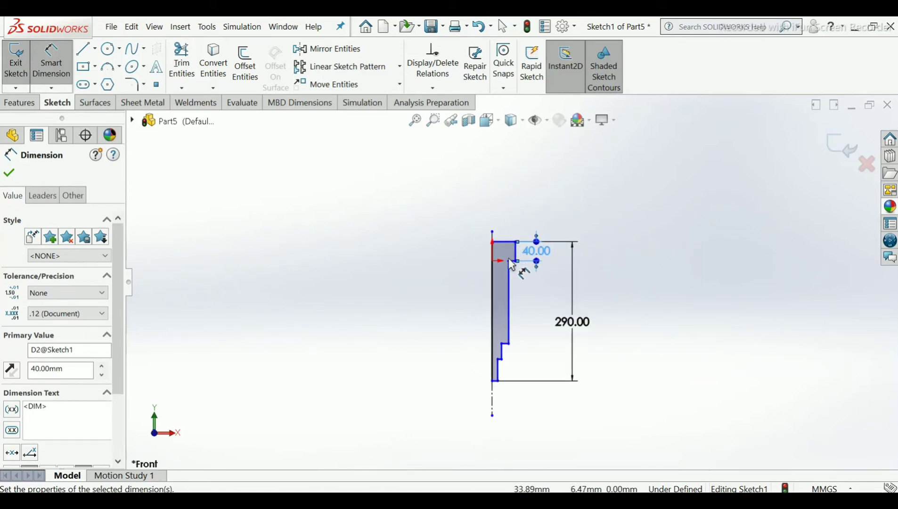
pyautogui.scroll(-1, 507, 308)
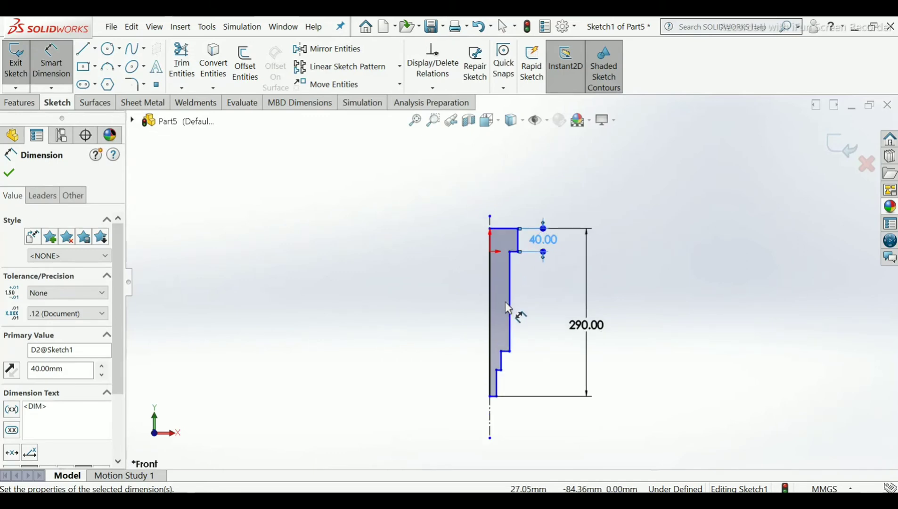
pyautogui.scroll(-6, 499, 351)
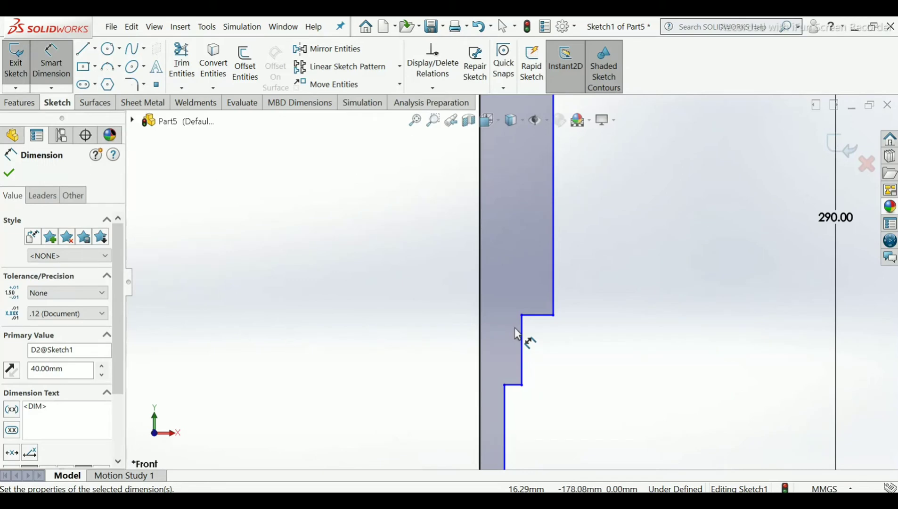
pyautogui.scroll(2, 547, 318)
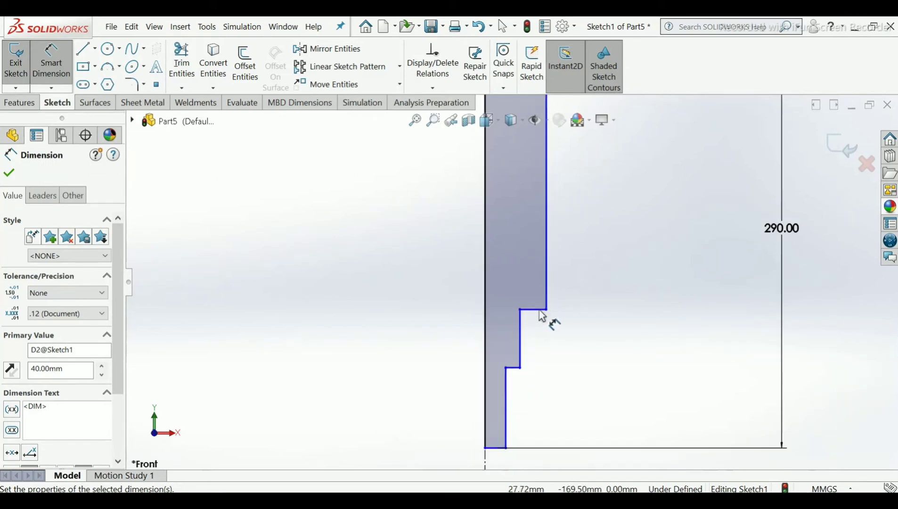
pyautogui.scroll(3, 519, 313)
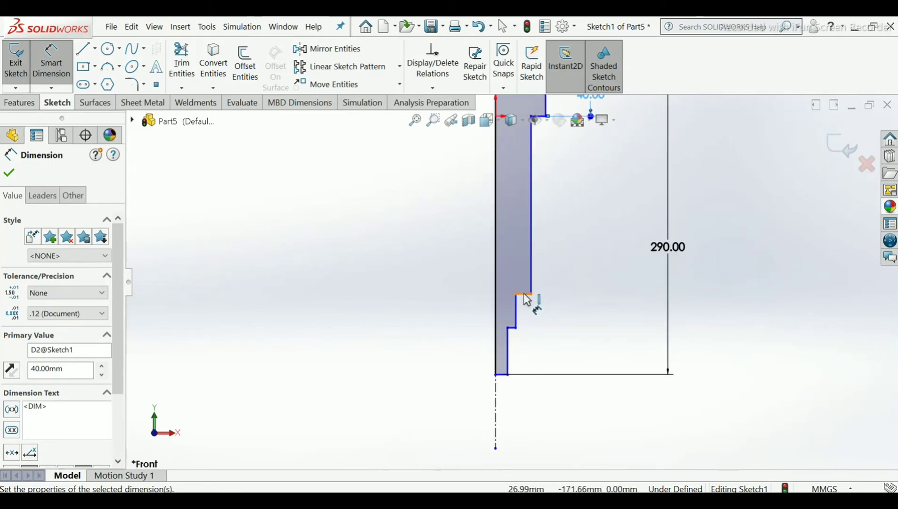
pyautogui.click(526, 295)
pyautogui.scroll(-6, 523, 302)
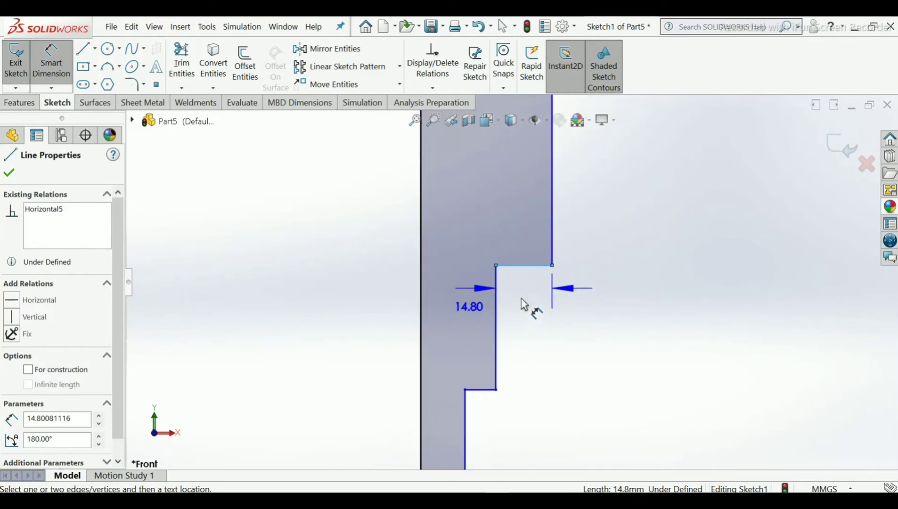
pyautogui.click(485, 390)
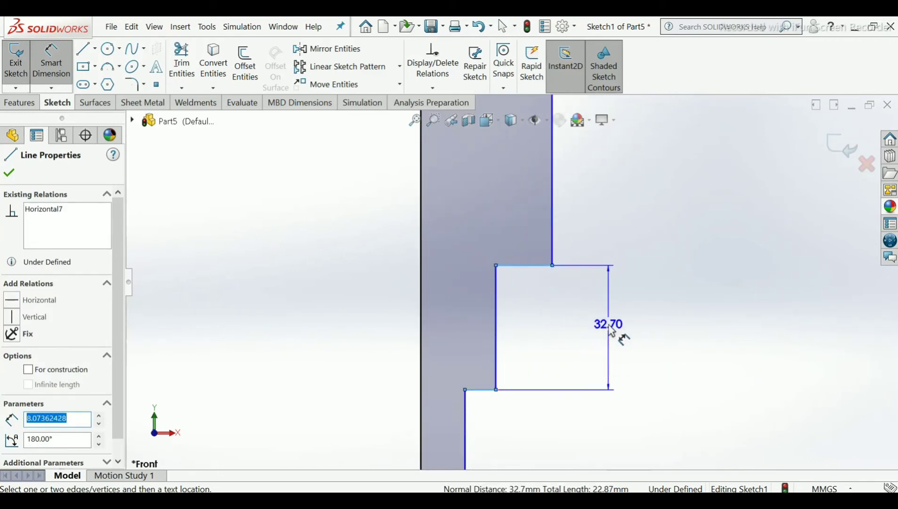
pyautogui.click(610, 331)
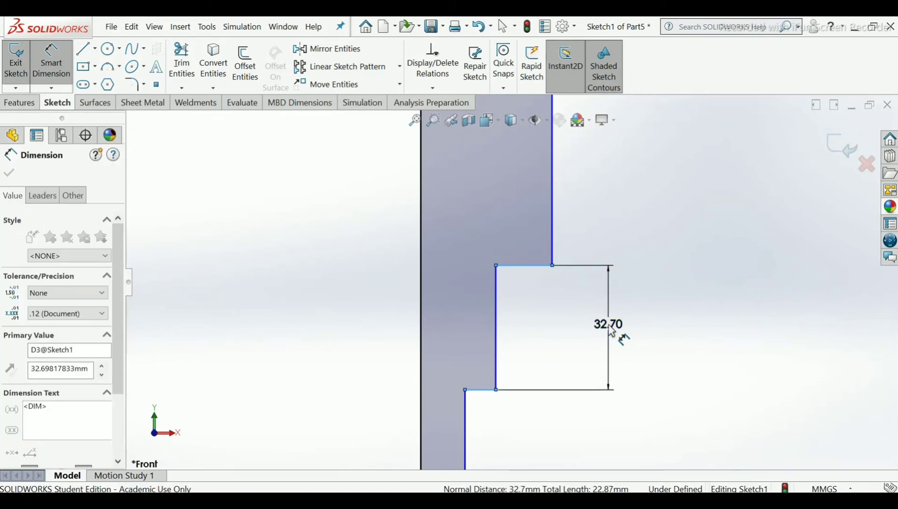
pyautogui.write('18')
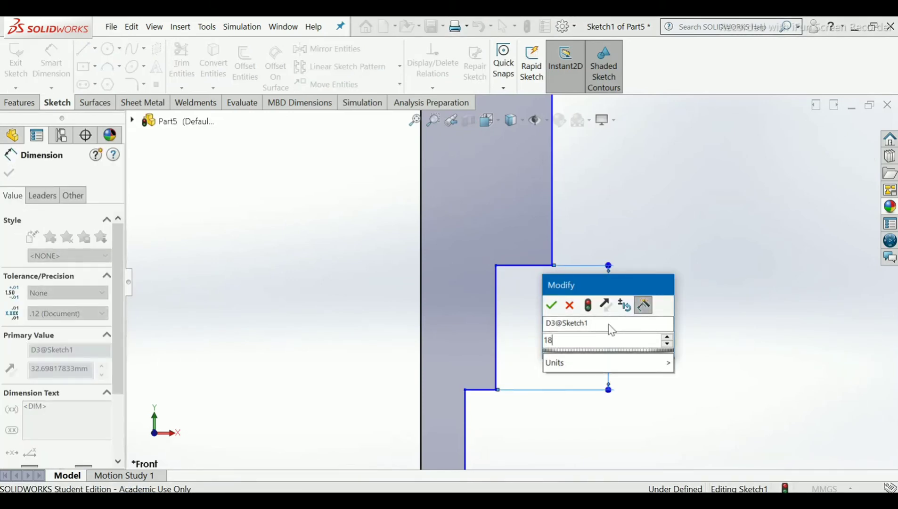
pyautogui.press('Return')
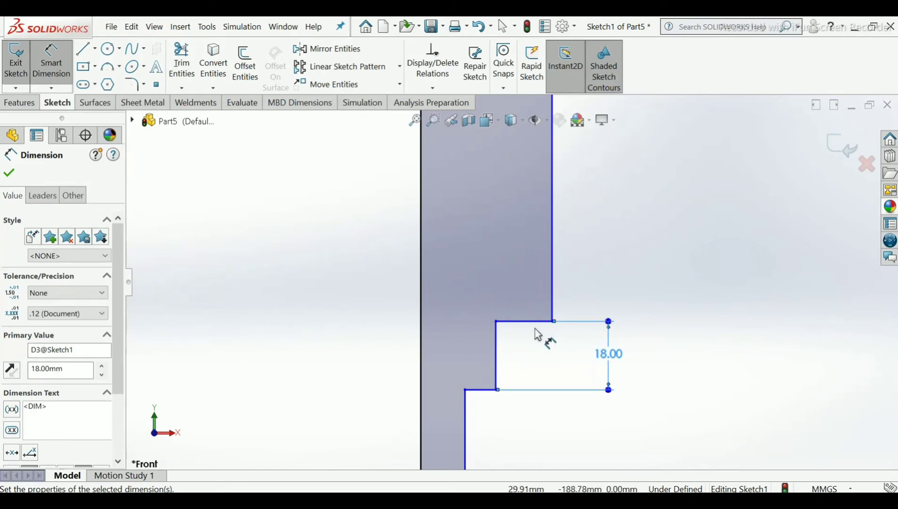
# Step: Dimension the height of the narrow lowest section, from the third shoulder to the bottom edge, as 22 mm
pyautogui.scroll(4, 537, 334)
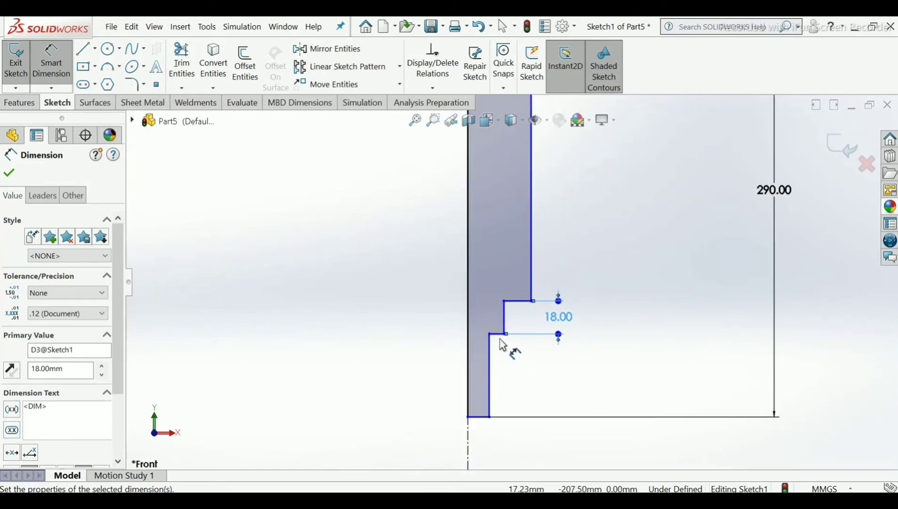
pyautogui.click(498, 334)
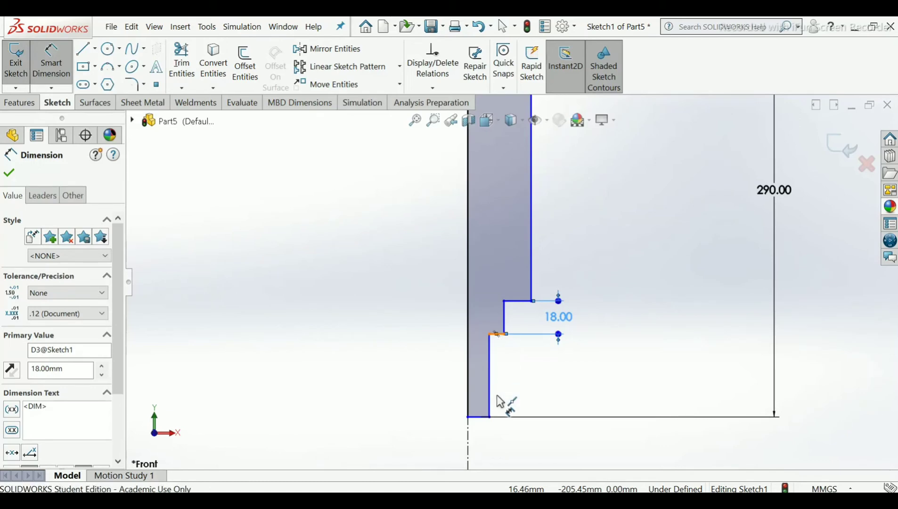
pyautogui.click(482, 417)
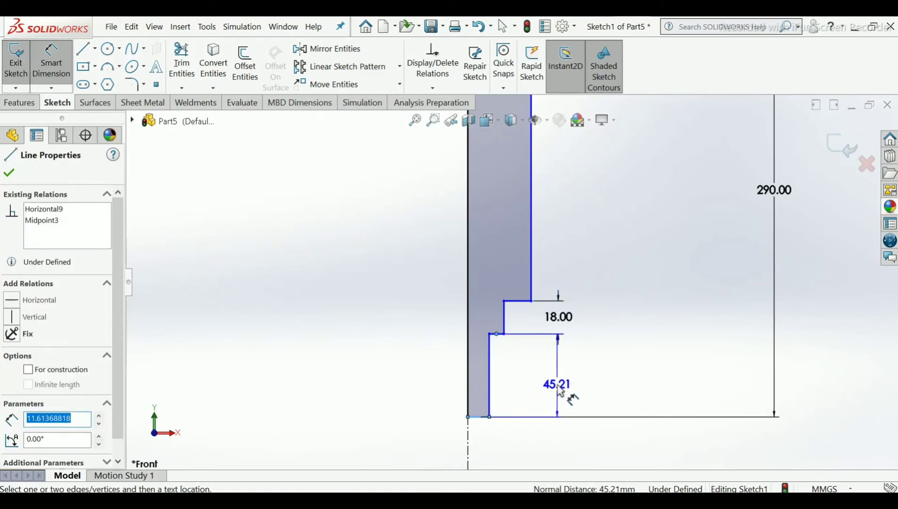
pyautogui.click(558, 391)
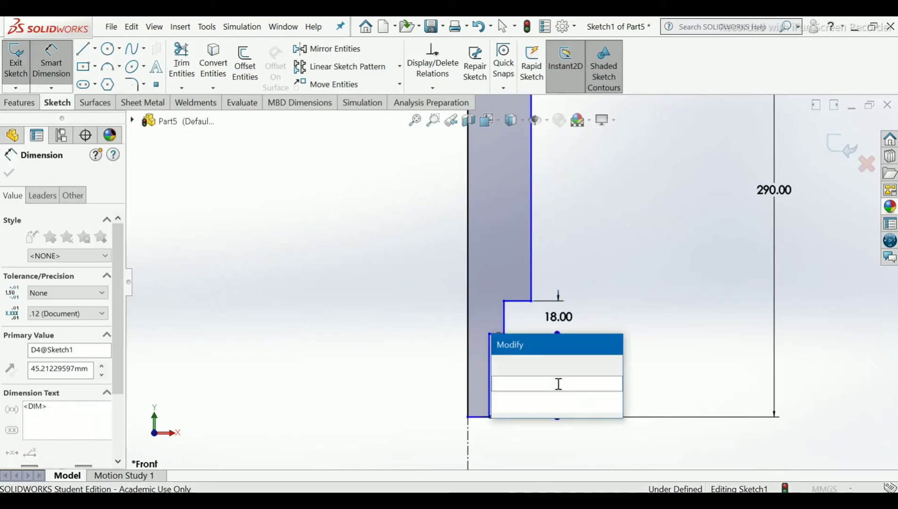
pyautogui.write('22')
pyautogui.press('Return')
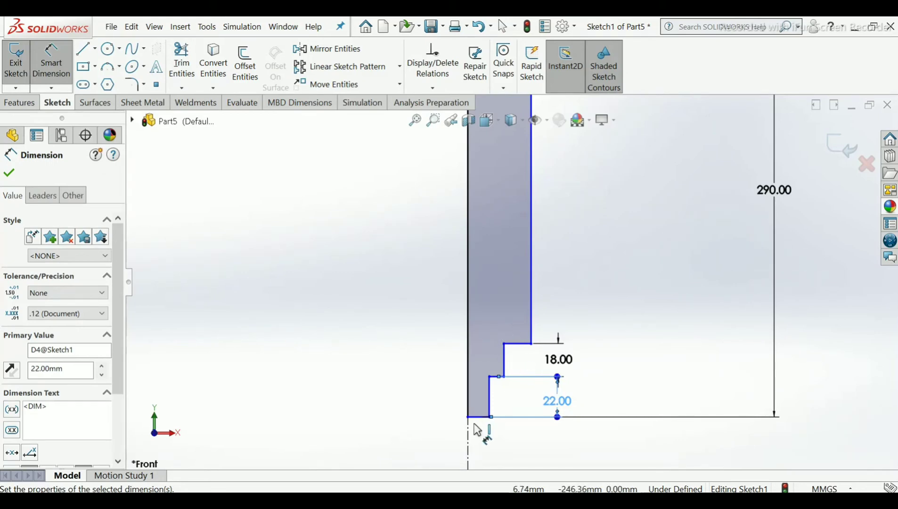
pyautogui.scroll(8, 494, 321)
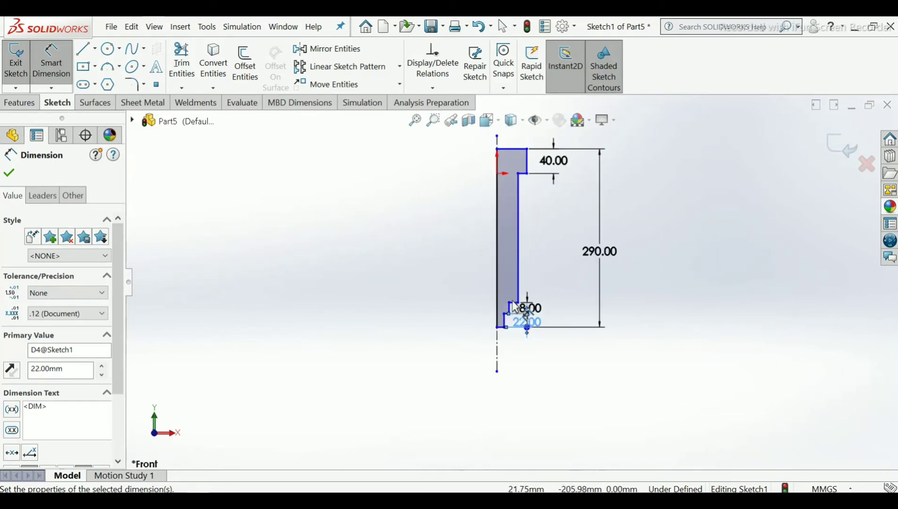
pyautogui.scroll(-2, 509, 229)
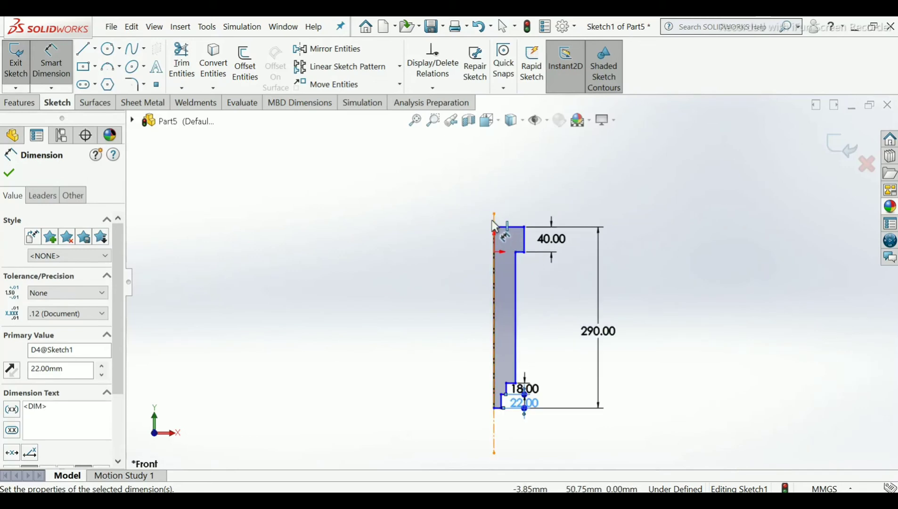
# Step: Dimension the diameter of the top section about the vertical centerline as 32 mm
pyautogui.click(494, 227)
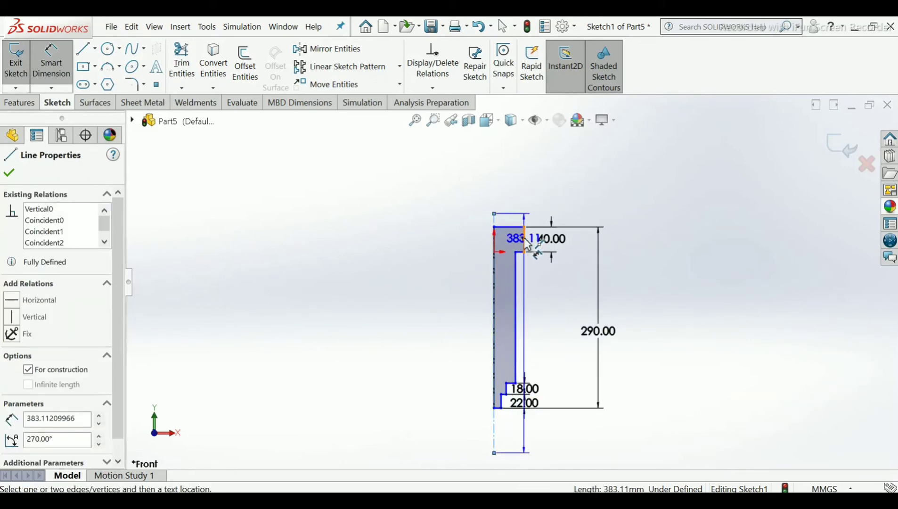
pyautogui.click(524, 241)
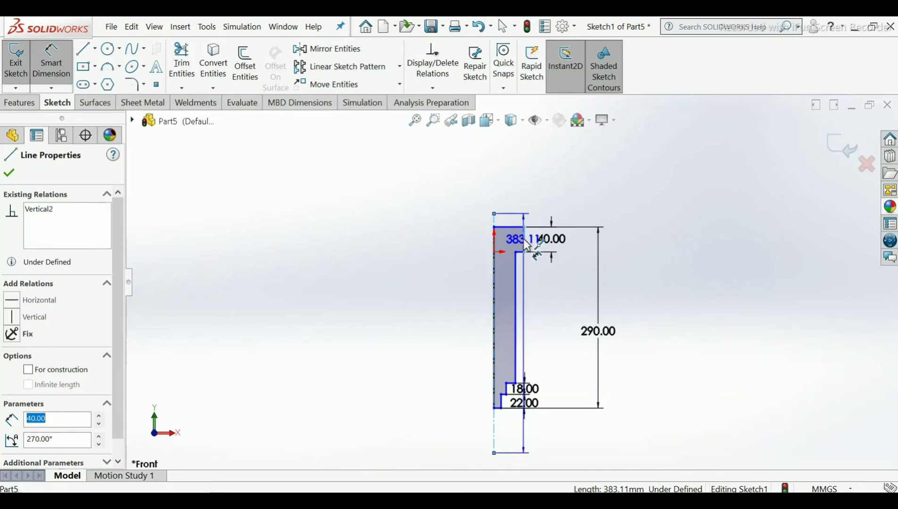
pyautogui.click(495, 186)
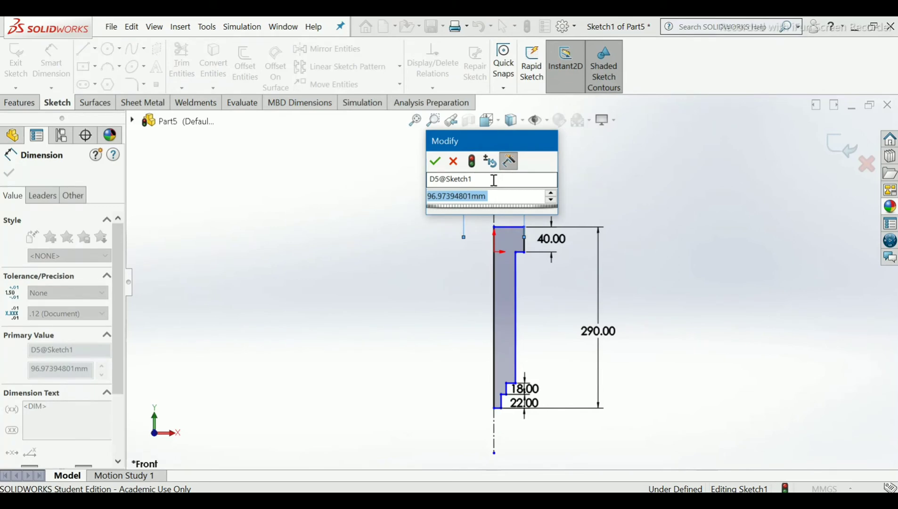
pyautogui.write('32')
pyautogui.press('Return')
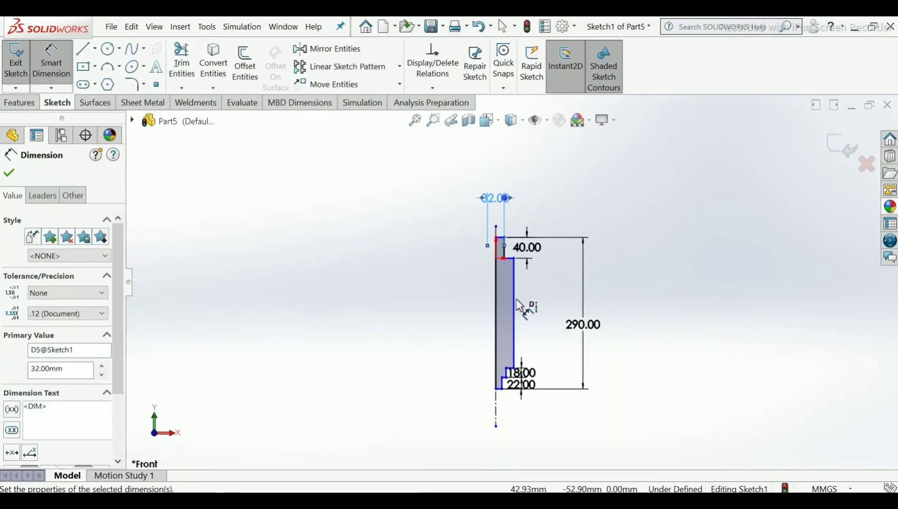
# Step: Dimension the diameter of the long middle section about the centerline as 20 mm
pyautogui.scroll(-3, 516, 354)
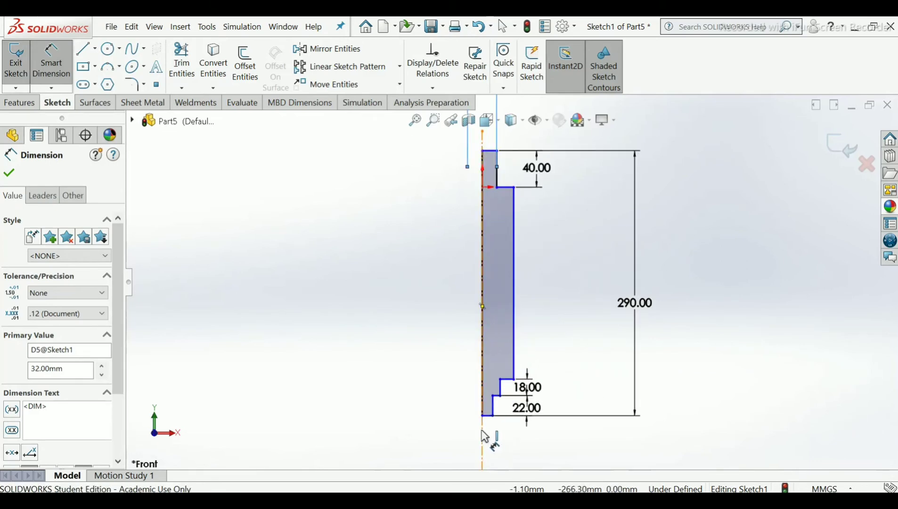
pyautogui.moveTo(483, 436); pyautogui.dragTo(516, 362)
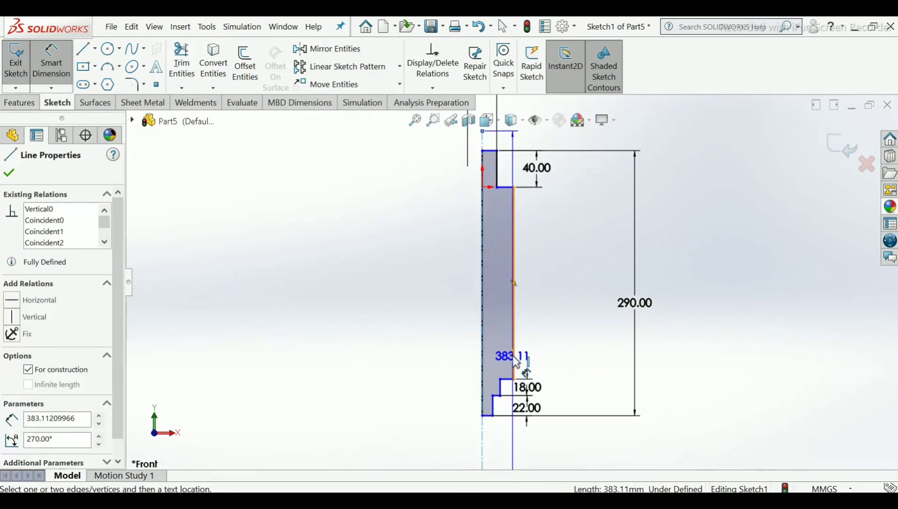
pyautogui.click(513, 360)
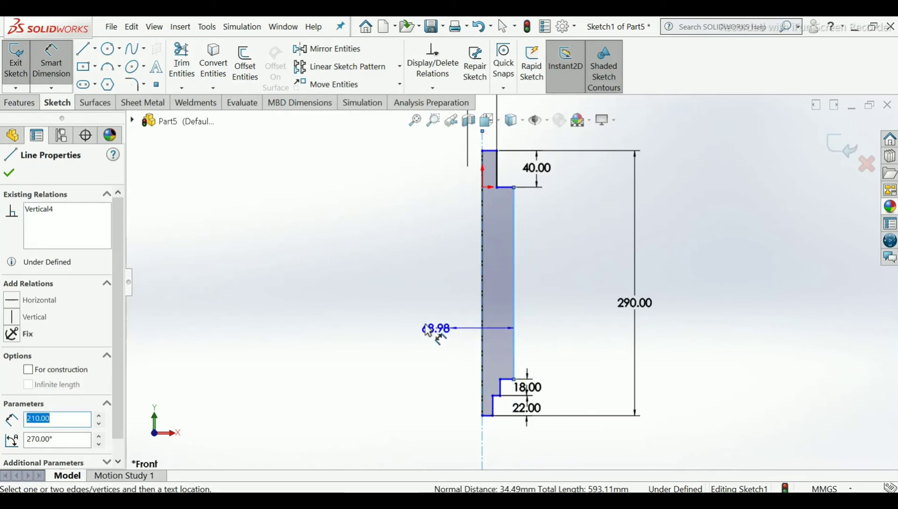
pyautogui.click(415, 324)
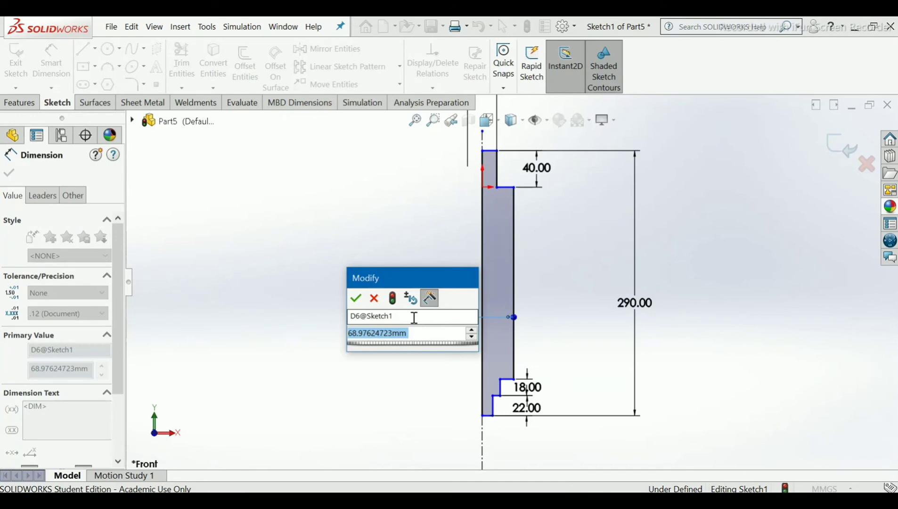
pyautogui.write('20')
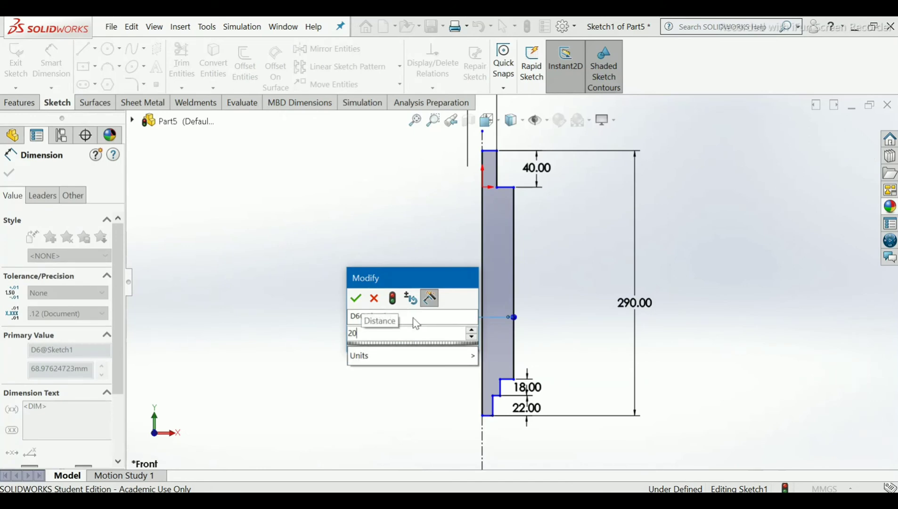
pyautogui.press('Return')
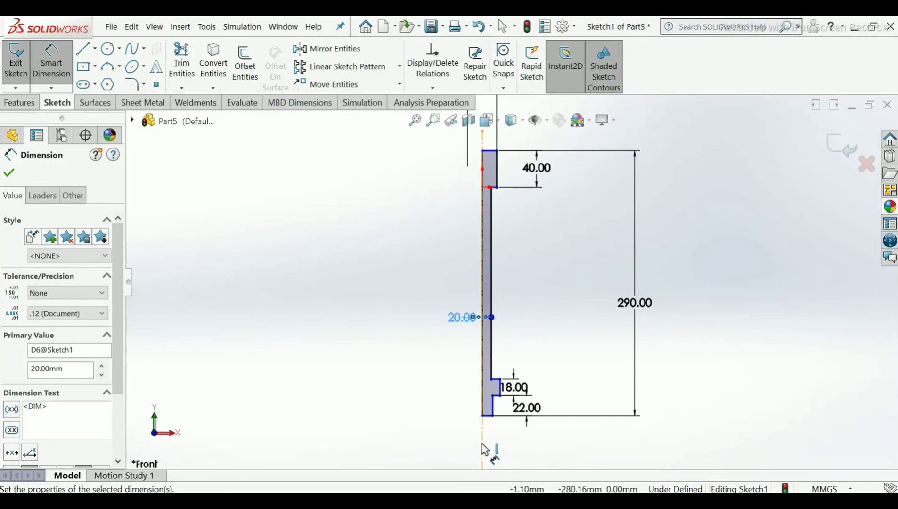
# Step: Dimension the diameter of the 18 mm high section near the lower end about the centerline as 12 mm
pyautogui.scroll(-5, 488, 443)
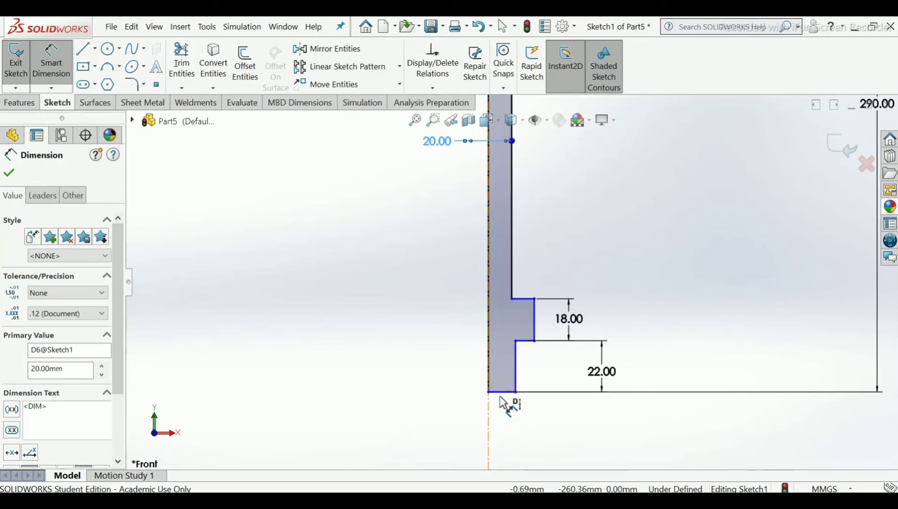
pyautogui.click(534, 330)
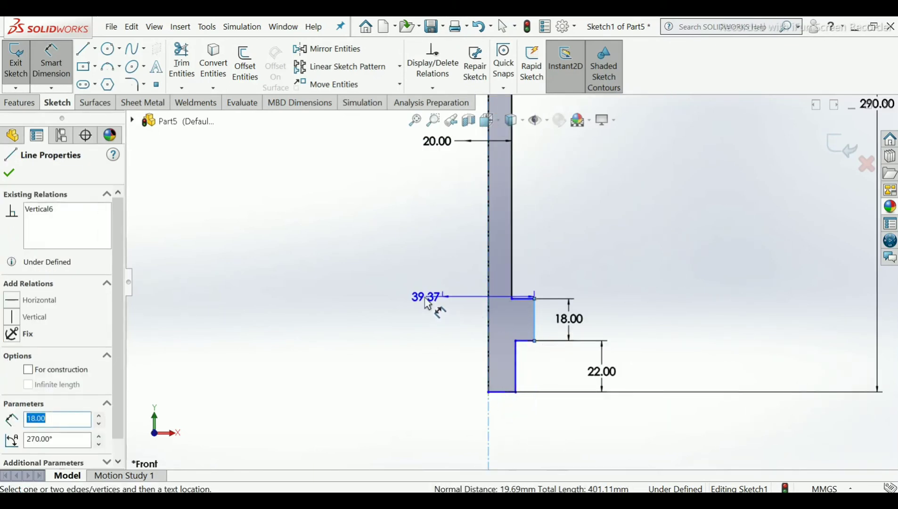
pyautogui.click(408, 272)
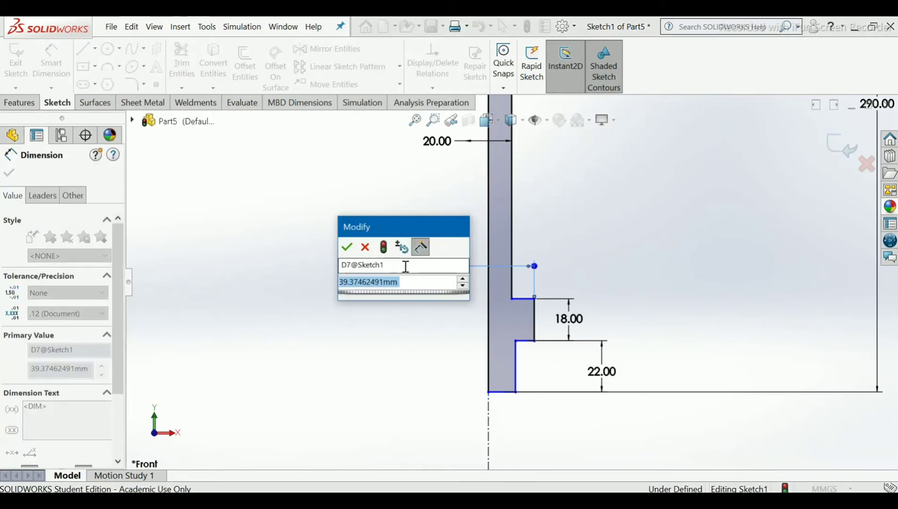
pyautogui.write('30')
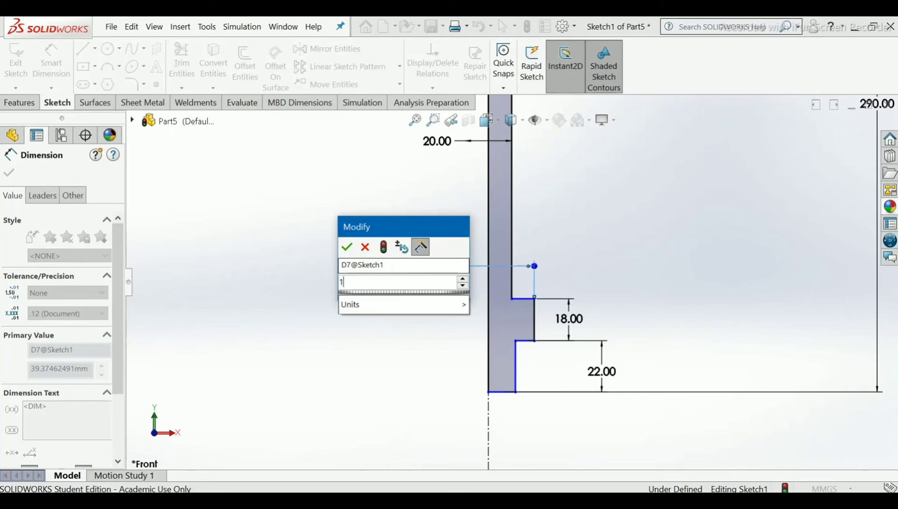
pyautogui.press('Return')
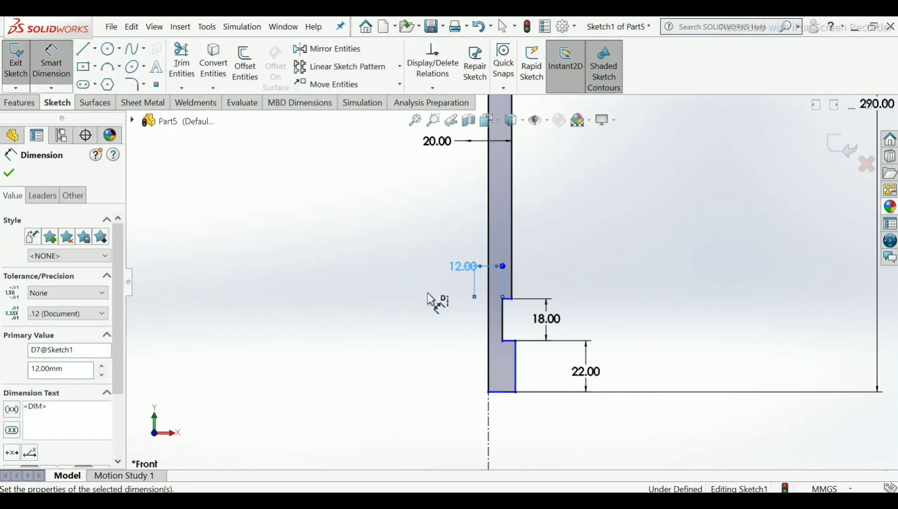
# Step: Dimension the diameter of the lowest 22 mm high section about the centerline as 10 mm
pyautogui.click(517, 379)
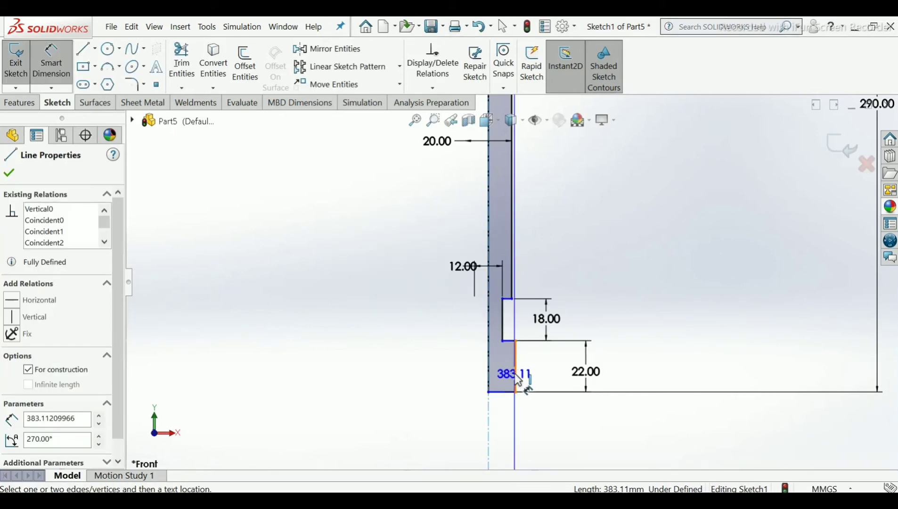
pyautogui.click(517, 372)
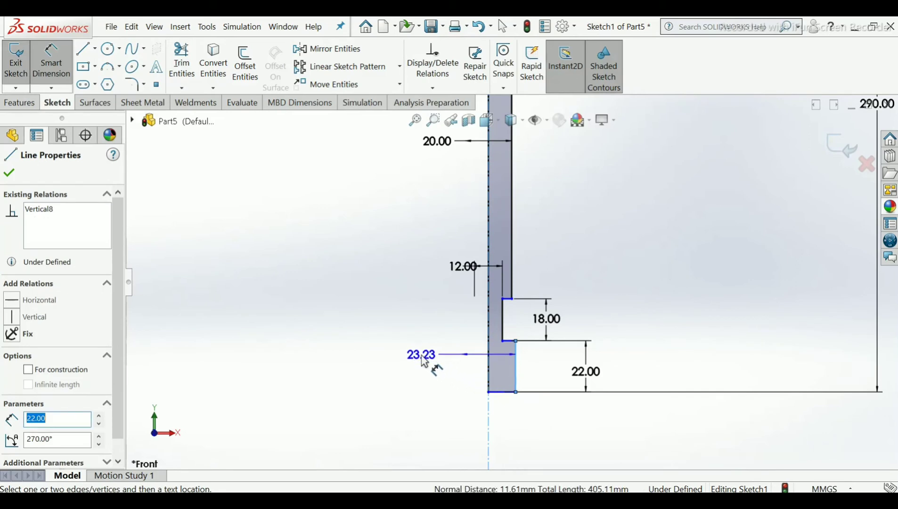
pyautogui.click(426, 362)
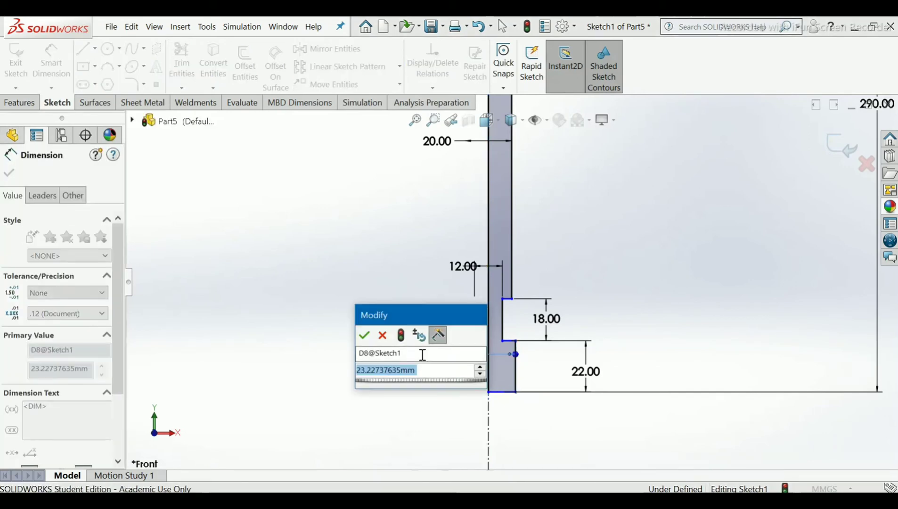
pyautogui.write('18')
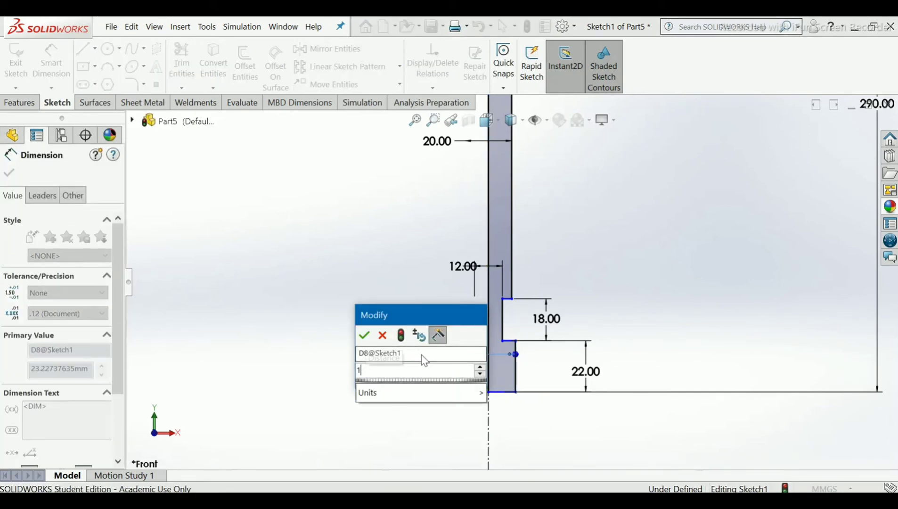
pyautogui.press('Return')
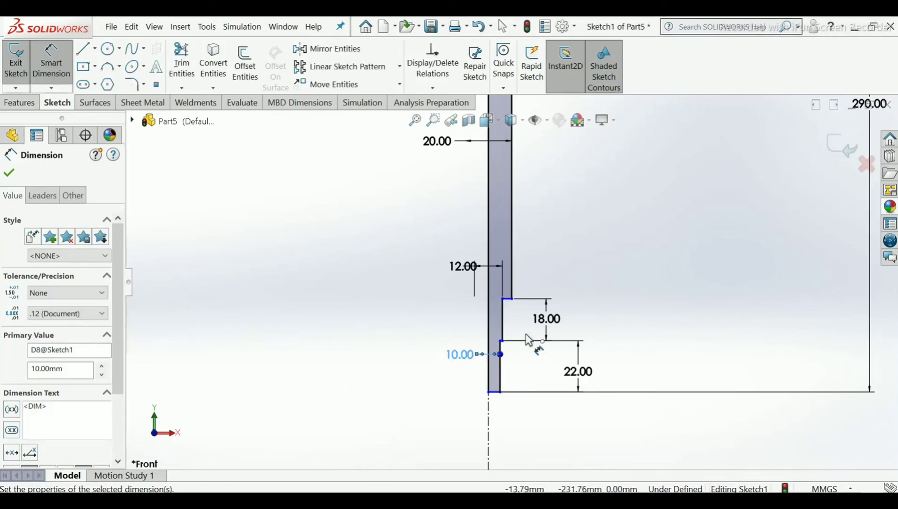
# Step: Try to dimension the vertical distance between the first and second shoulders along the long middle section
pyautogui.scroll(-5, 515, 323)
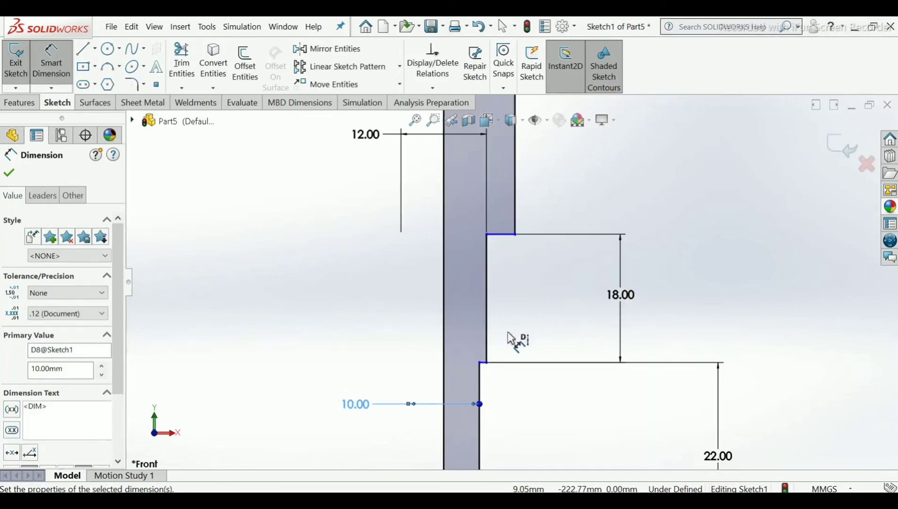
pyautogui.scroll(3, 515, 340)
pyautogui.scroll(8, 516, 340)
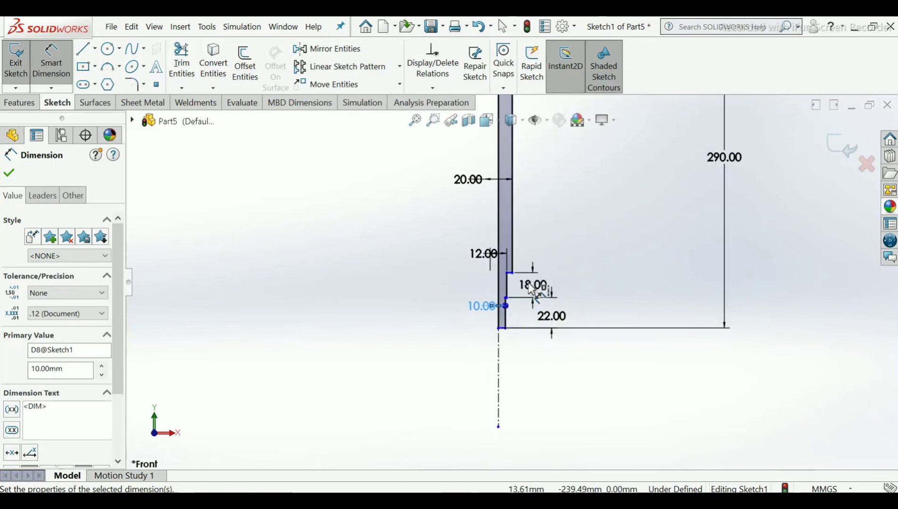
pyautogui.scroll(-3, 523, 232)
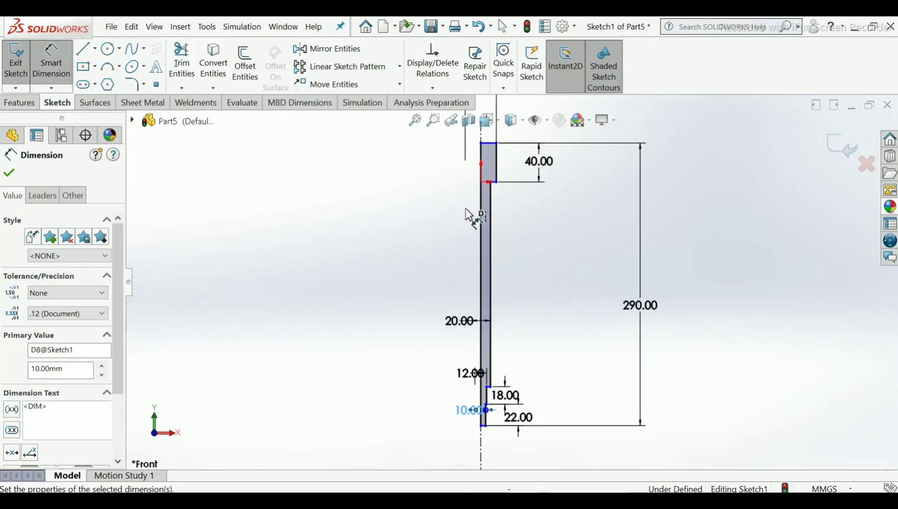
pyautogui.scroll(-2, 473, 217)
pyautogui.scroll(-1, 546, 215)
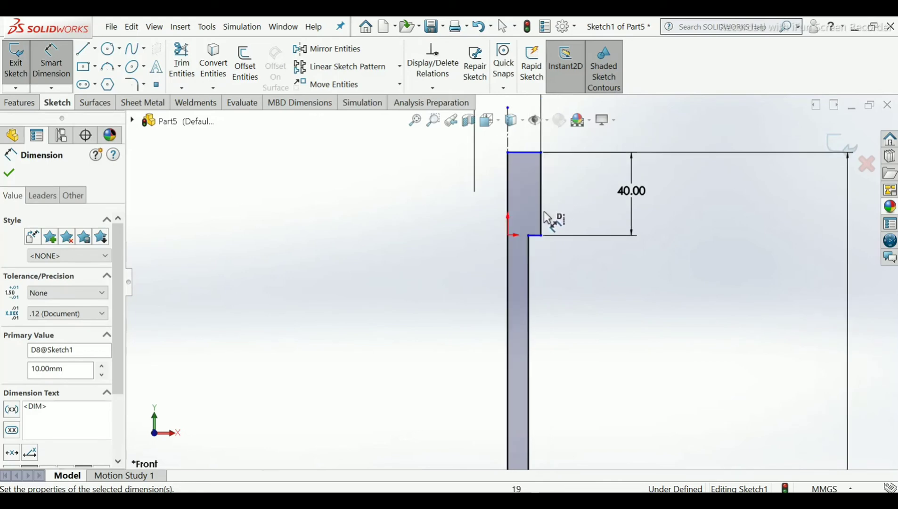
pyautogui.click(537, 236)
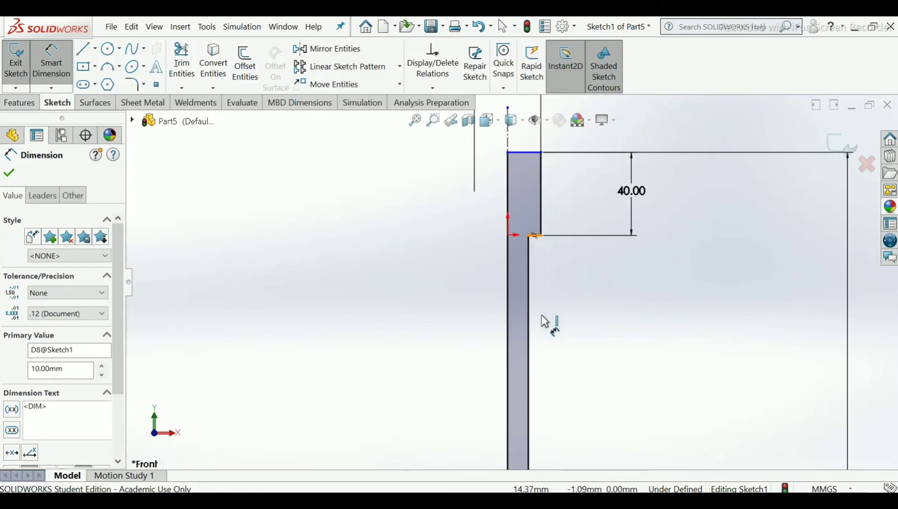
pyautogui.scroll(6, 553, 312)
pyautogui.scroll(-5, 517, 406)
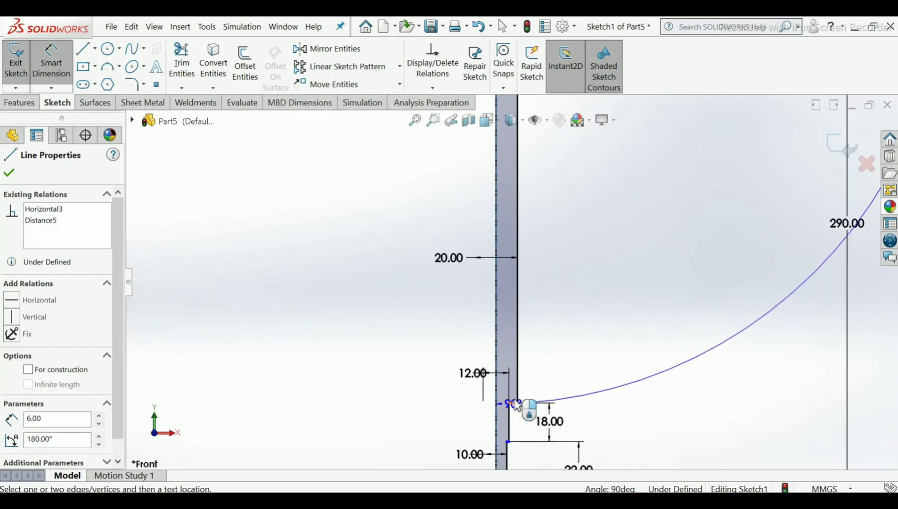
pyautogui.scroll(-4, 517, 406)
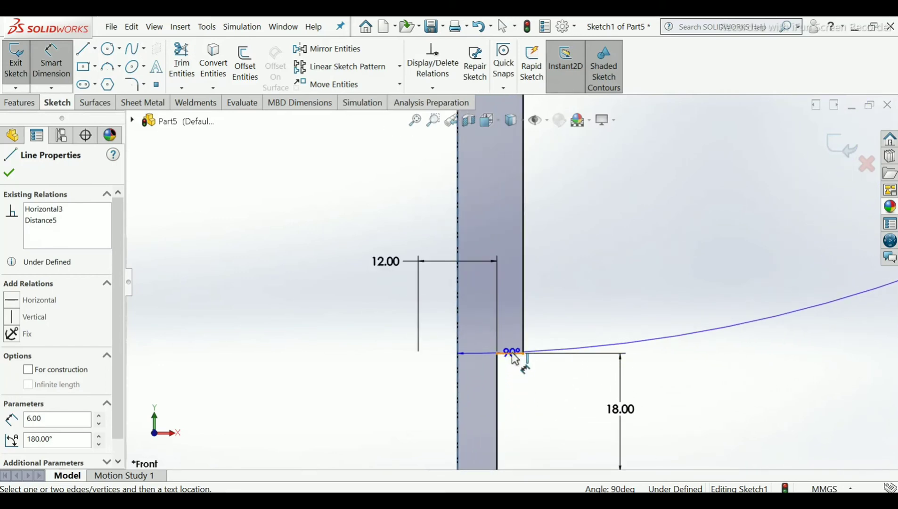
pyautogui.click(514, 352)
pyautogui.scroll(5, 641, 275)
pyautogui.scroll(5, 581, 198)
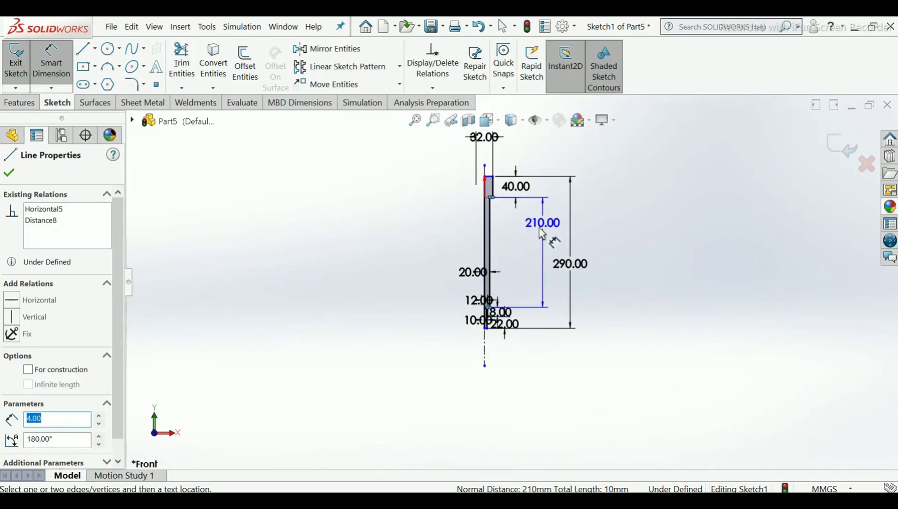
pyautogui.click(526, 242)
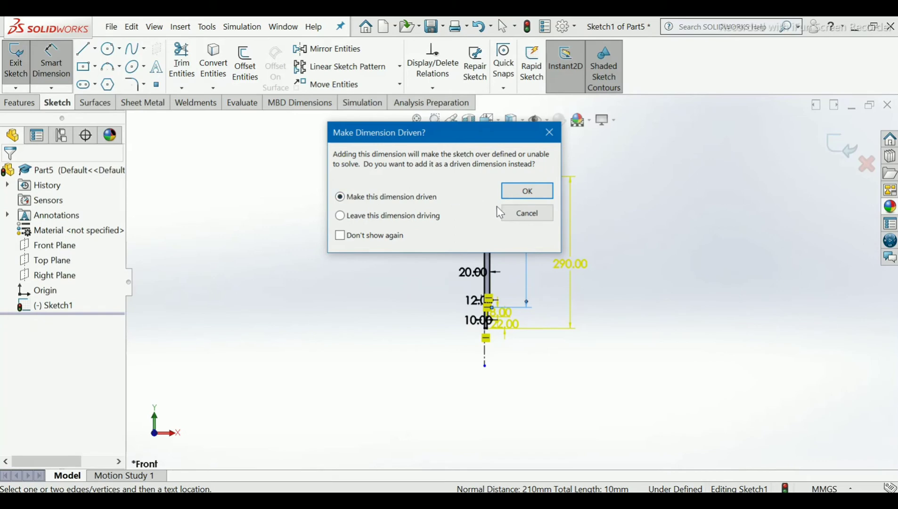
pyautogui.click(527, 213)
# Step: Add a Fix relation at the midpoint of the second shoulder line and try to delete the line's horizontal relation
pyautogui.scroll(-4, 507, 272)
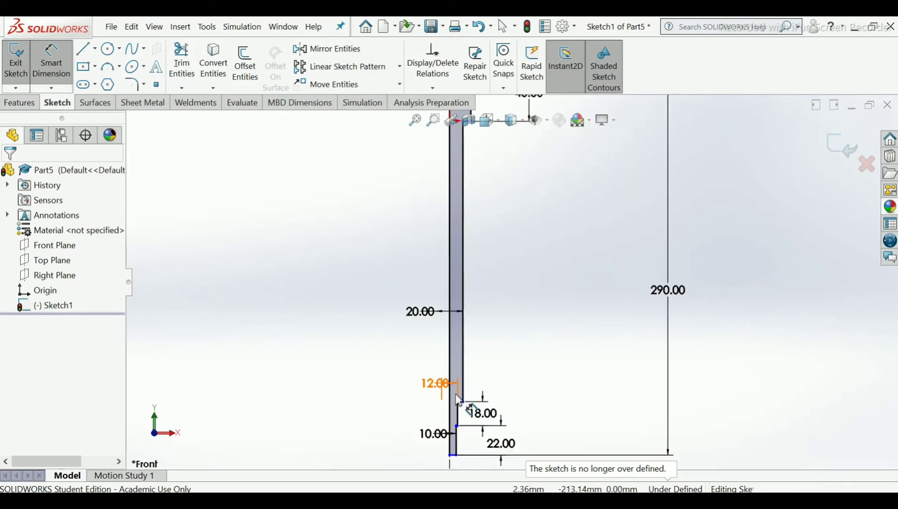
pyautogui.scroll(-4, 455, 409)
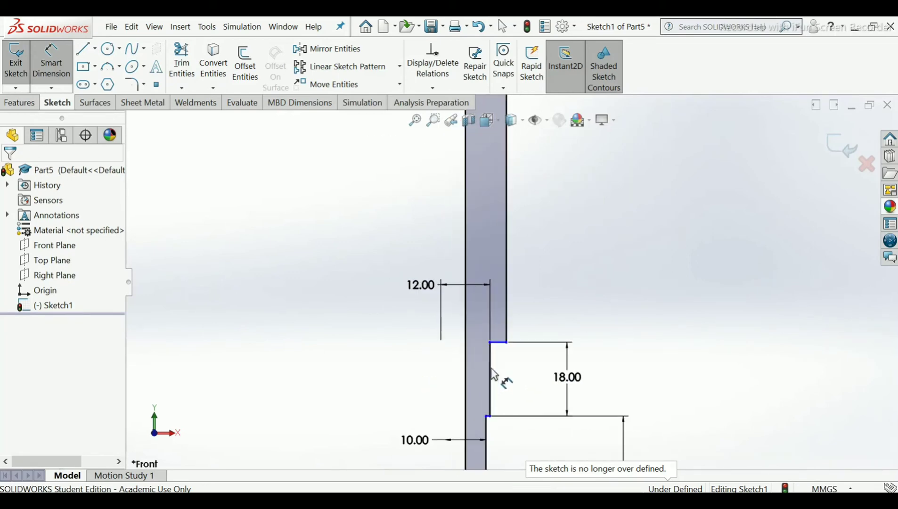
pyautogui.click(500, 342)
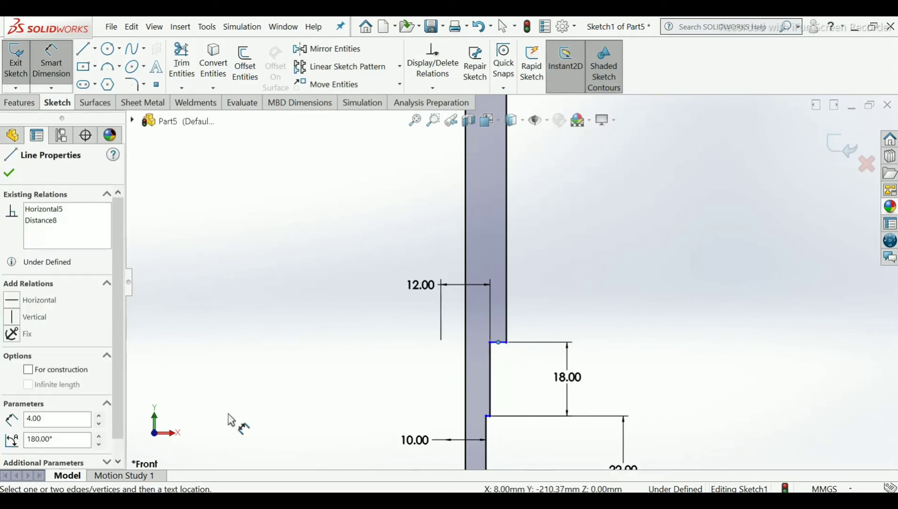
pyautogui.click(11, 333)
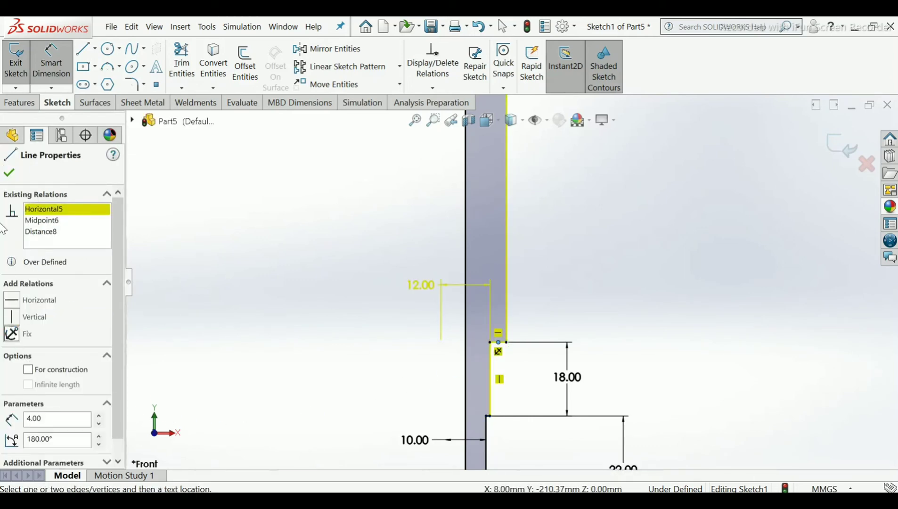
pyautogui.rightClick(37, 208)
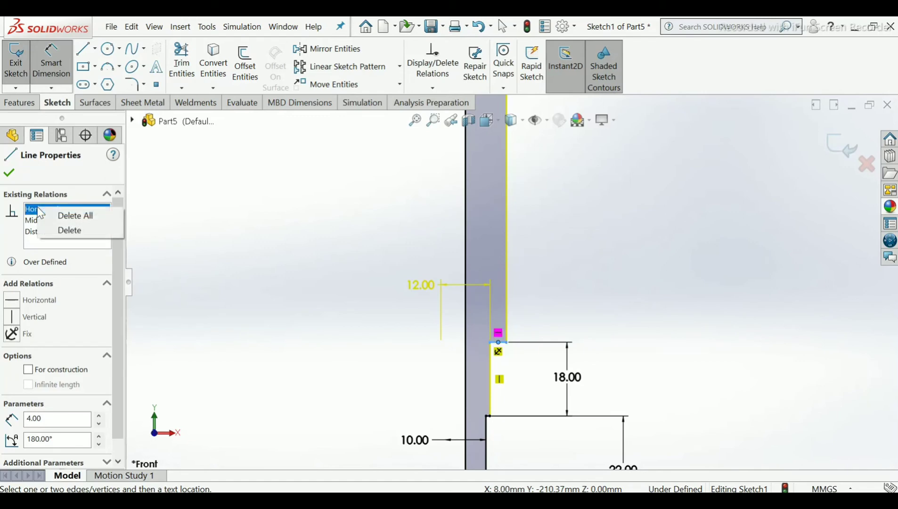
pyautogui.click(62, 229)
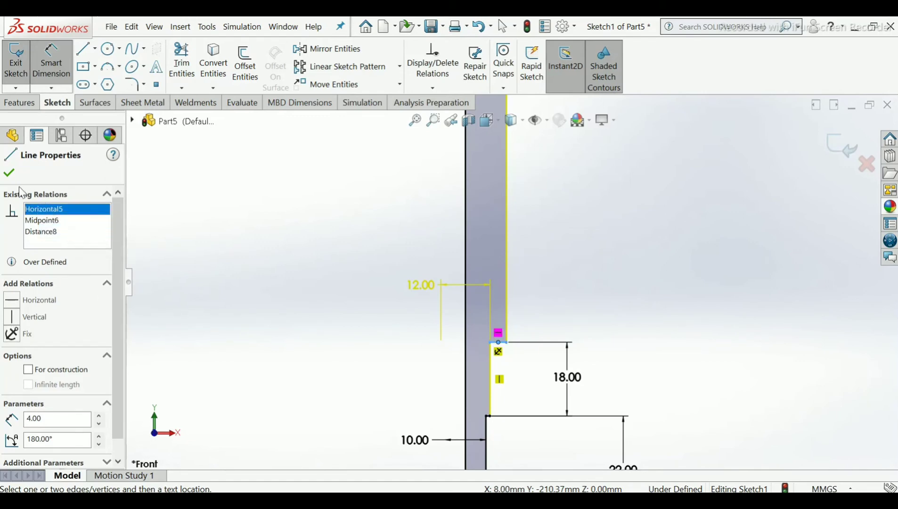
# Step: Try to delete the fixed and midpoint relations of the point on the short horizontal line above the 18 mm segment
pyautogui.click(10, 173)
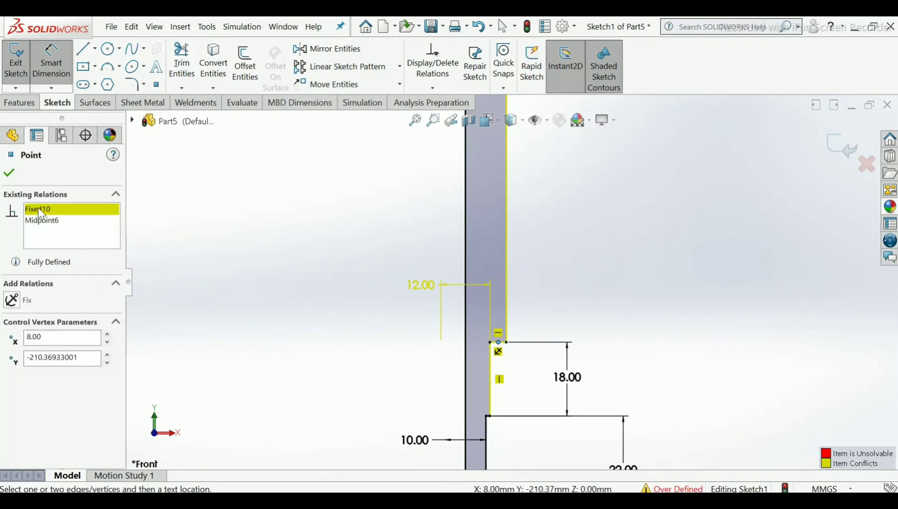
pyautogui.rightClick(40, 213)
pyautogui.click(57, 227)
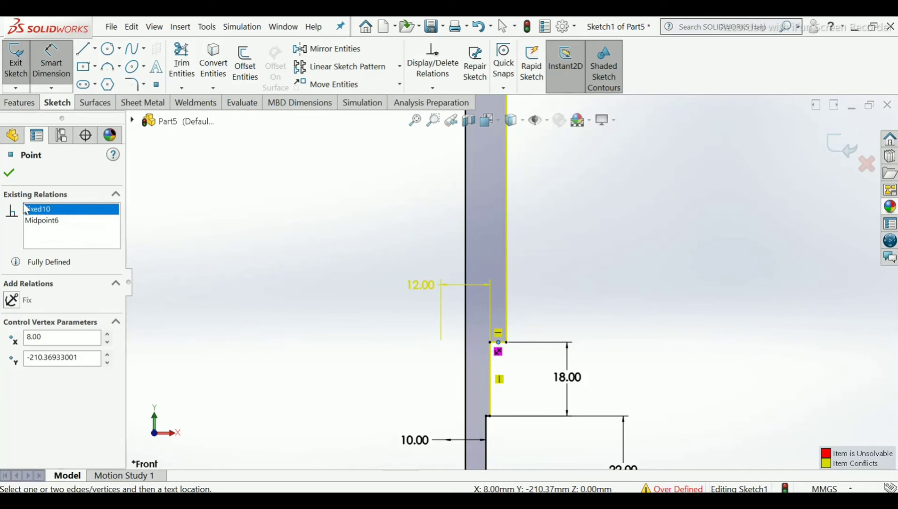
pyautogui.rightClick(51, 216)
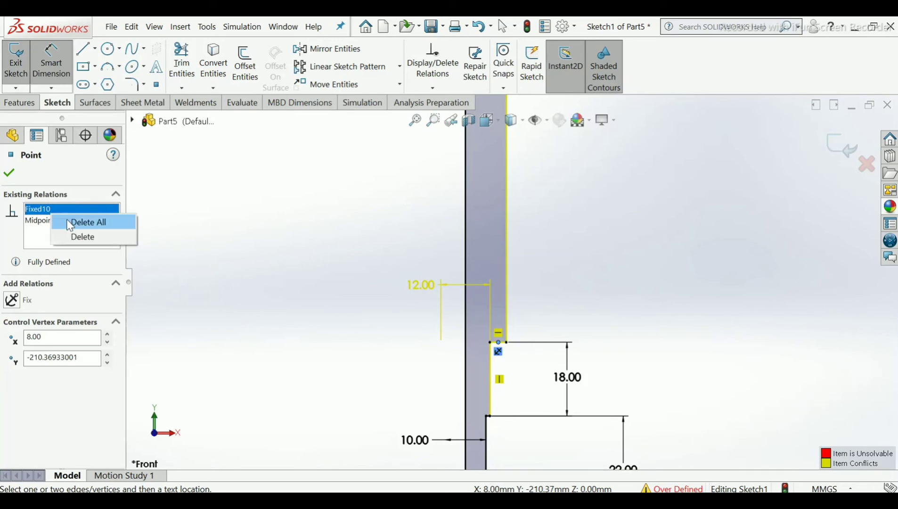
pyautogui.click(67, 231)
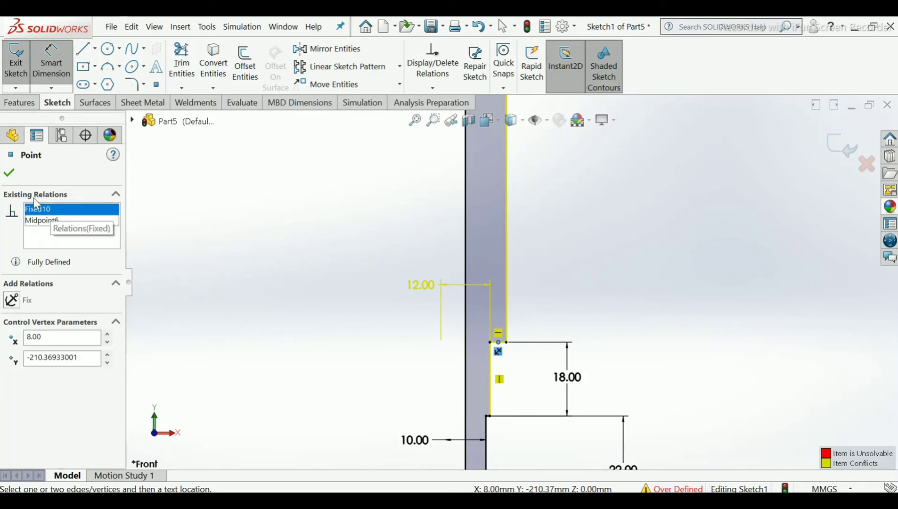
pyautogui.click(10, 174)
pyautogui.scroll(1, 379, 309)
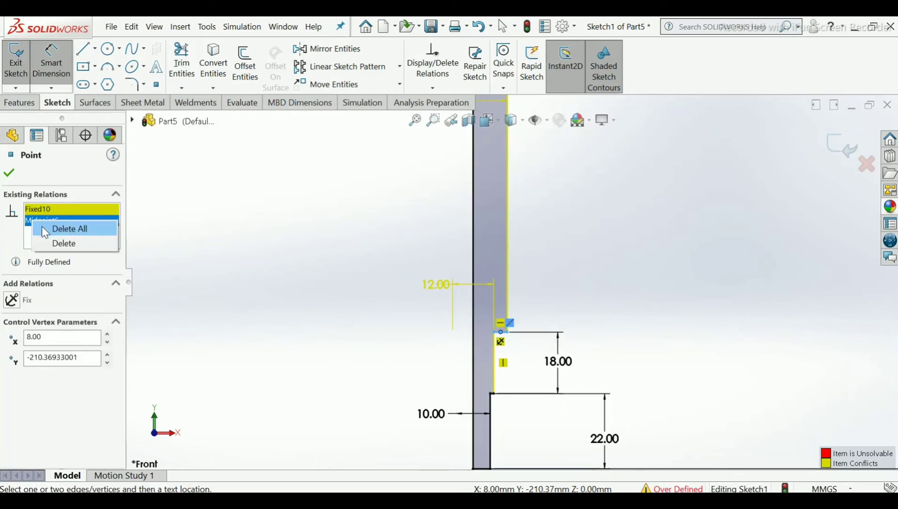
pyautogui.click(43, 228)
pyautogui.rightClick(52, 214)
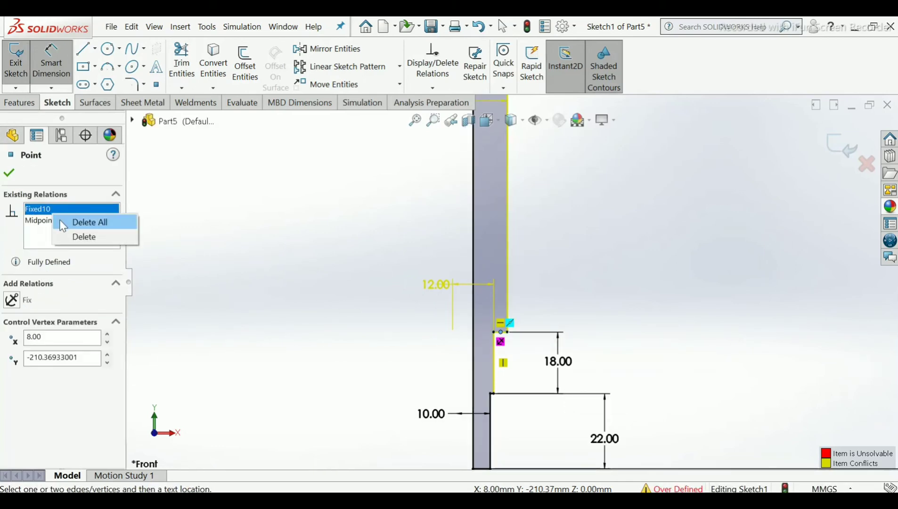
pyautogui.click(60, 221)
pyautogui.click(10, 175)
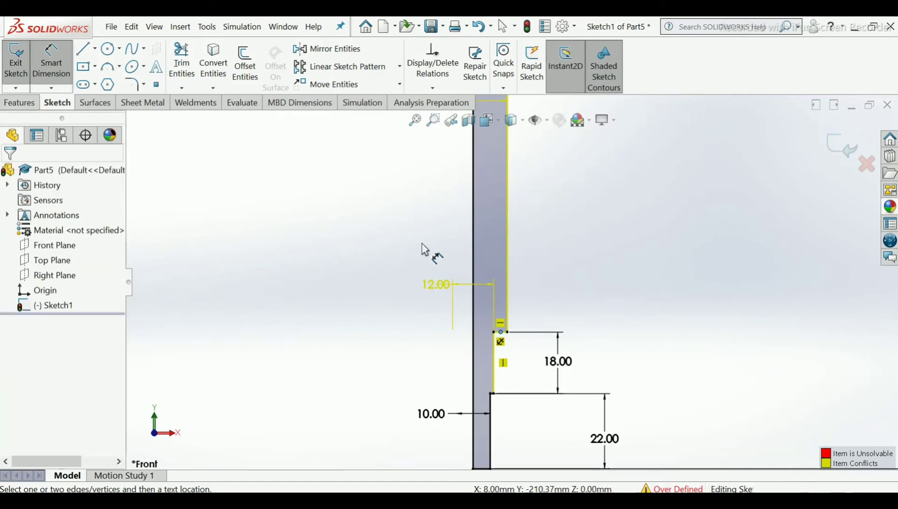
# Step: Delete the fixed point at the middle of the short horizontal line above the 18 mm segment
pyautogui.scroll(4, 387, 248)
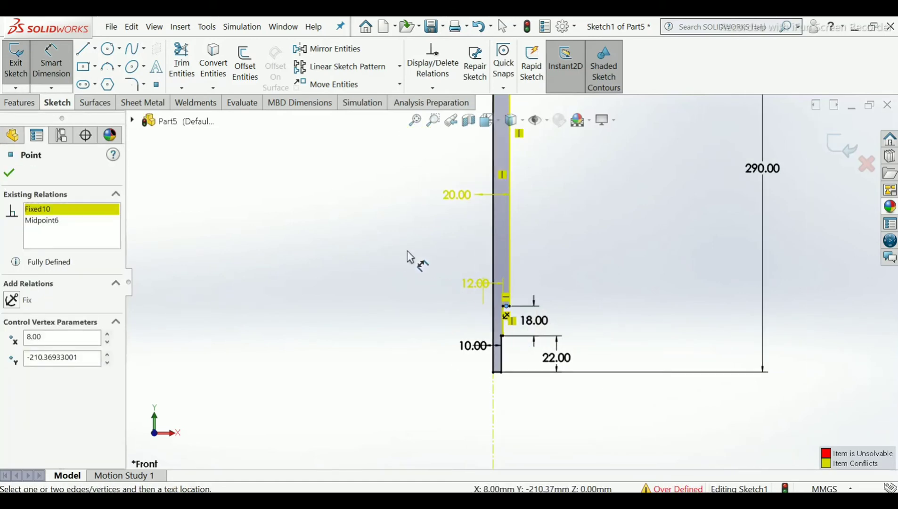
pyautogui.press('Delete')
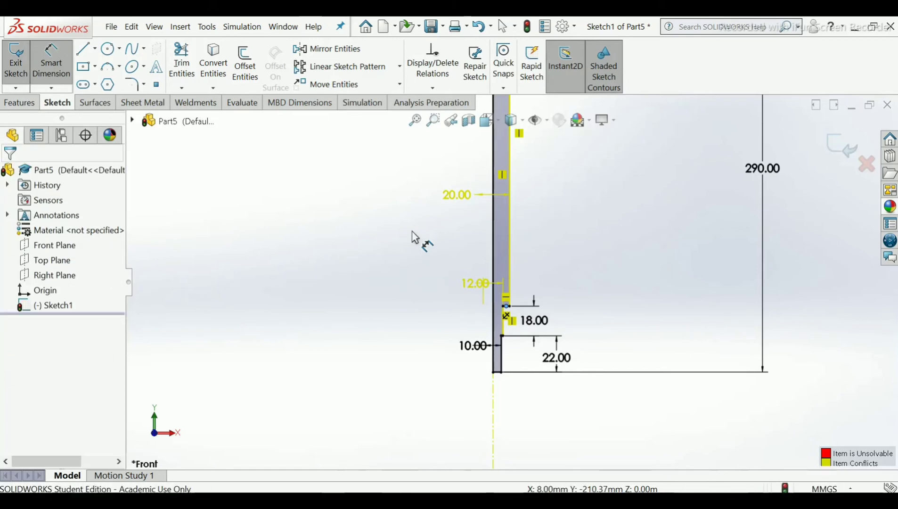
pyautogui.press('Escape')
pyautogui.click(629, 243)
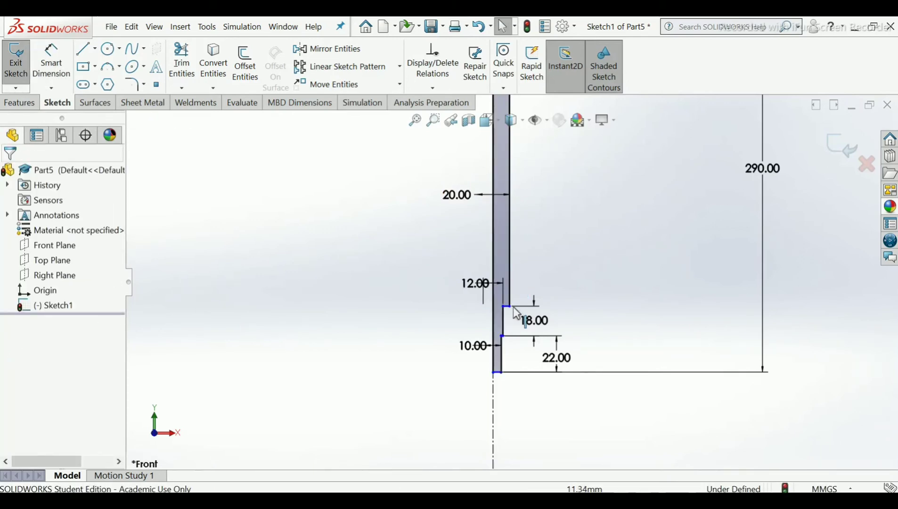
# Step: Finish the stepped profile sketch and revolve it 360° about its vertical centerline into a solid rod
pyautogui.scroll(-2, 511, 346)
pyautogui.scroll(-2, 512, 339)
pyautogui.scroll(4, 519, 318)
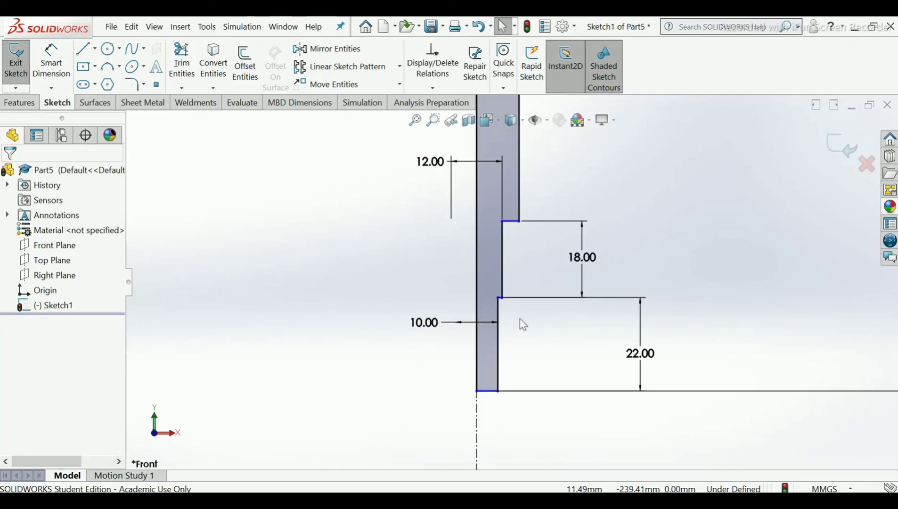
pyautogui.scroll(4, 529, 302)
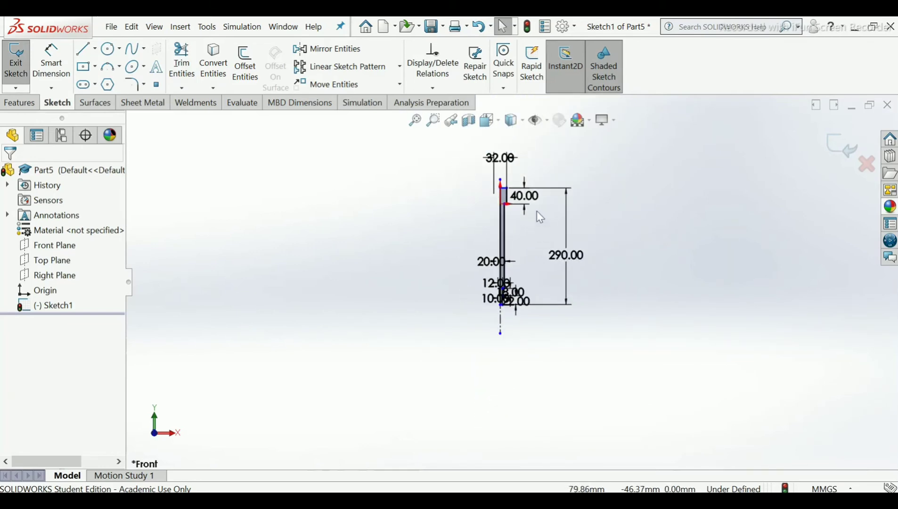
pyautogui.scroll(-2, 522, 229)
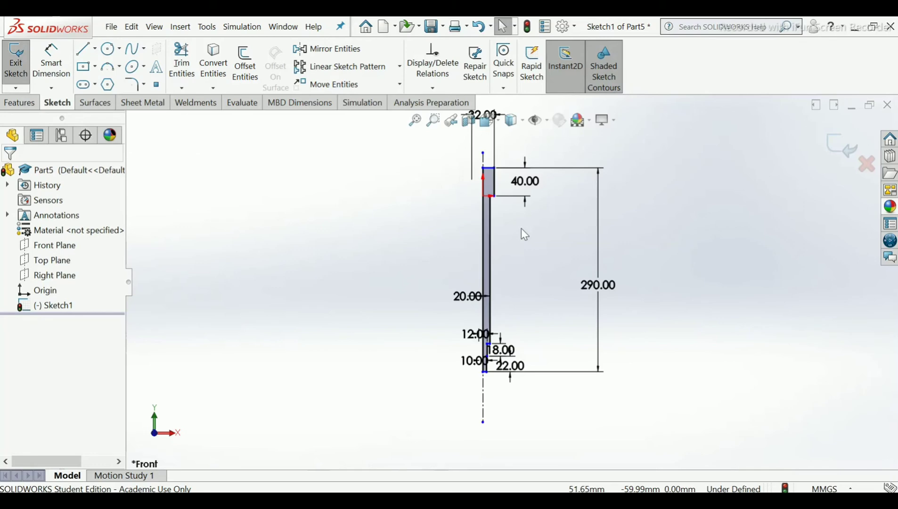
pyautogui.scroll(-2, 521, 228)
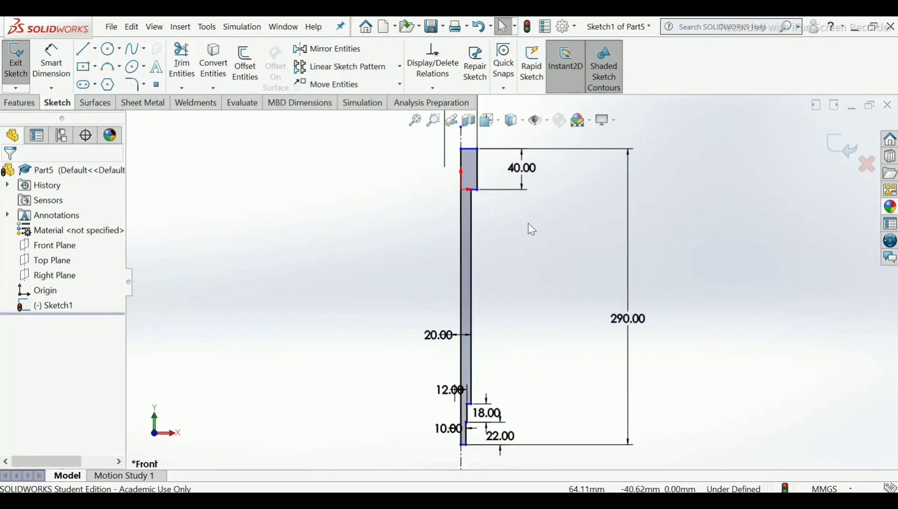
pyautogui.click(833, 145)
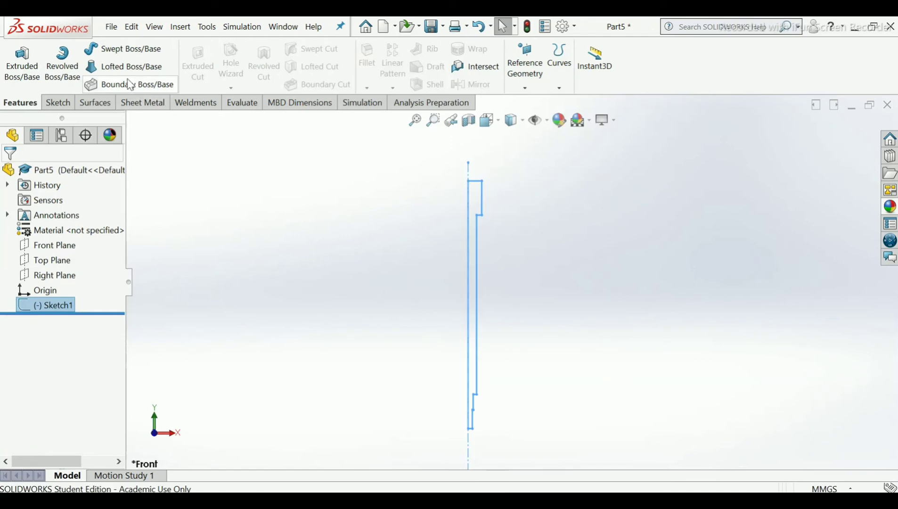
pyautogui.click(64, 66)
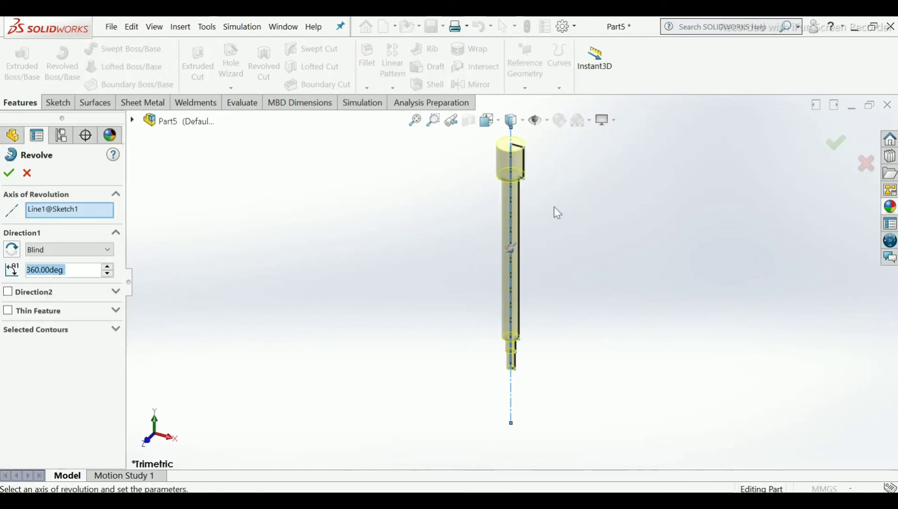
pyautogui.scroll(-3, 534, 194)
pyautogui.scroll(-2, 474, 256)
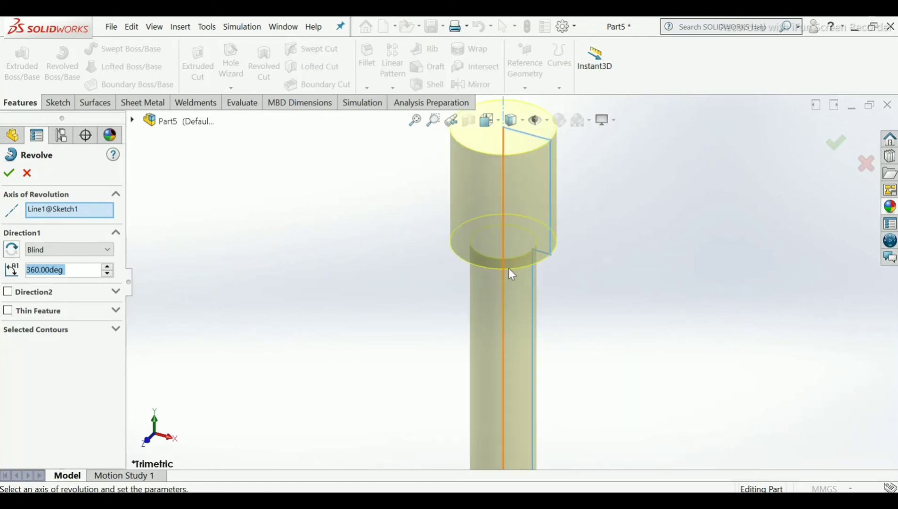
pyautogui.scroll(2, 510, 276)
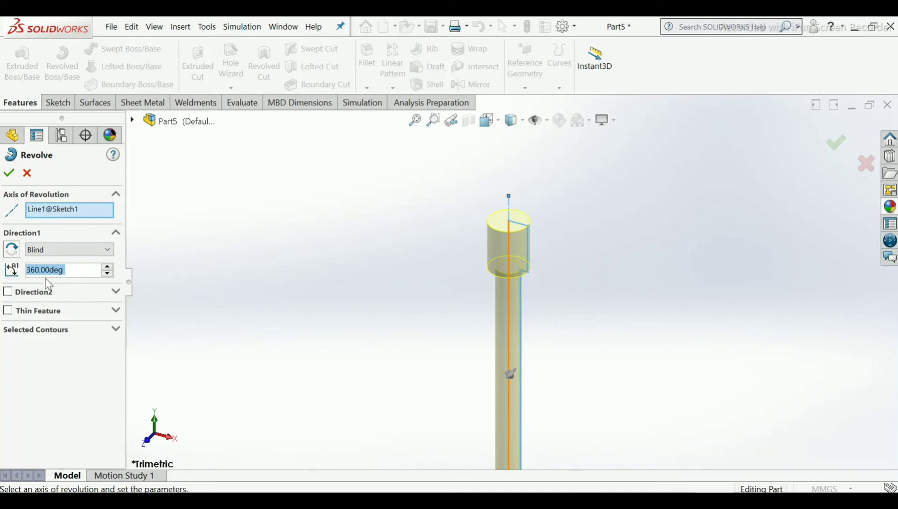
pyautogui.click(8, 172)
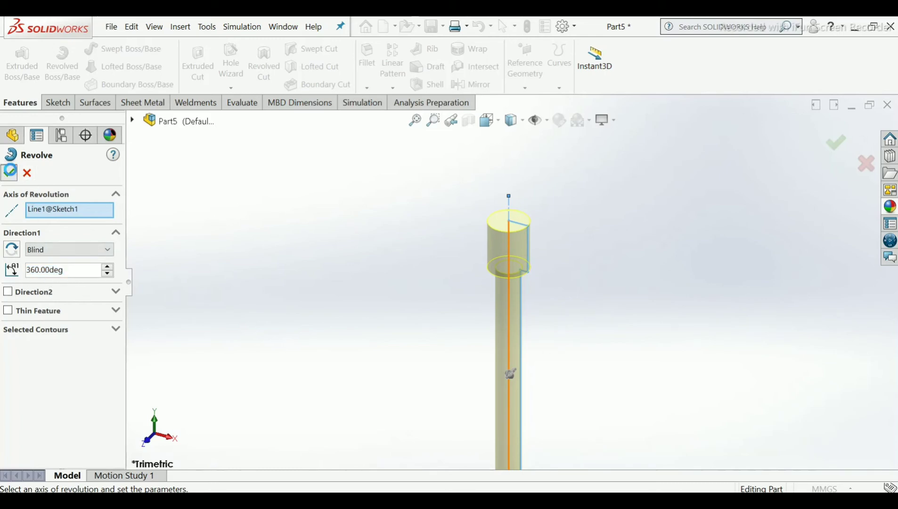
# Step: Start a new sketch on the Front Plane of the revolved rod
pyautogui.scroll(-5, 562, 273)
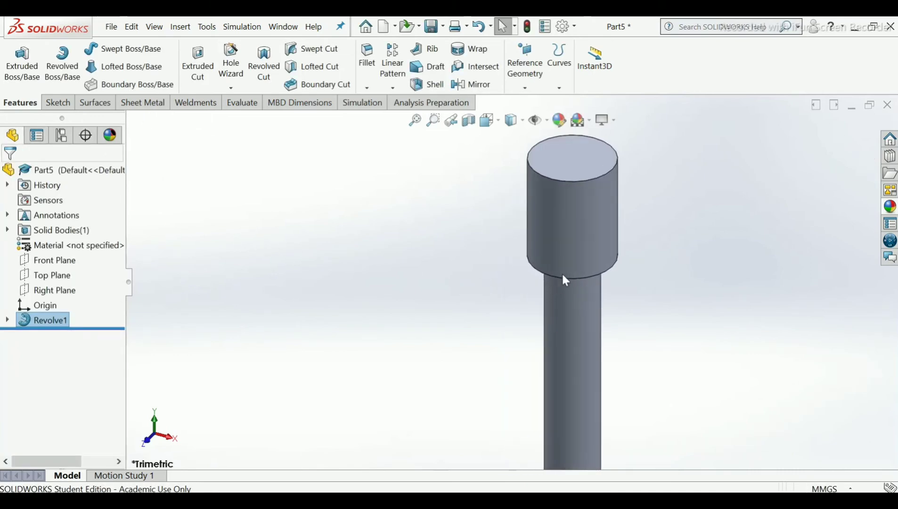
pyautogui.scroll(5, 585, 256)
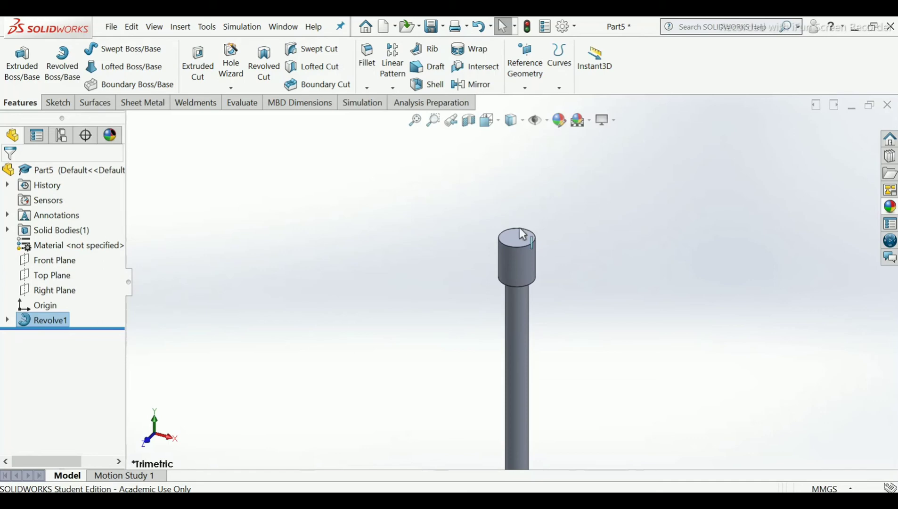
pyautogui.scroll(-2, 519, 222)
pyautogui.click(47, 260)
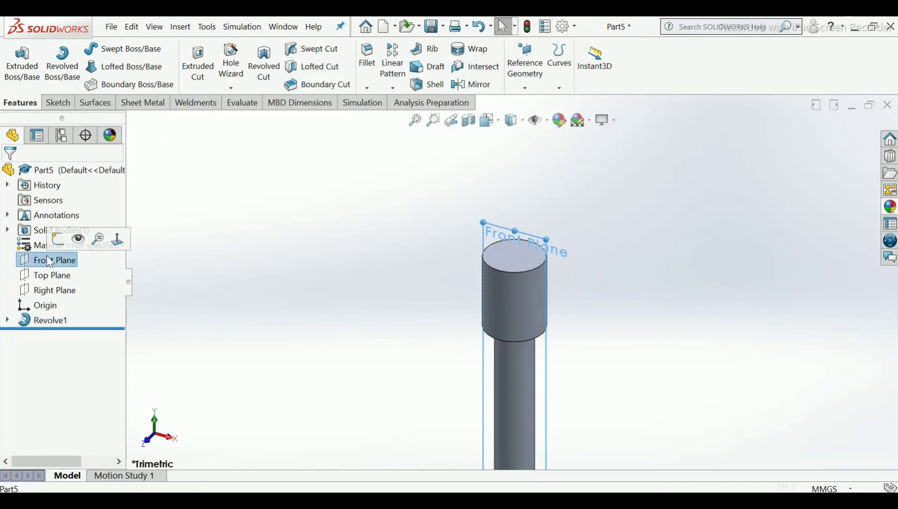
pyautogui.click(57, 241)
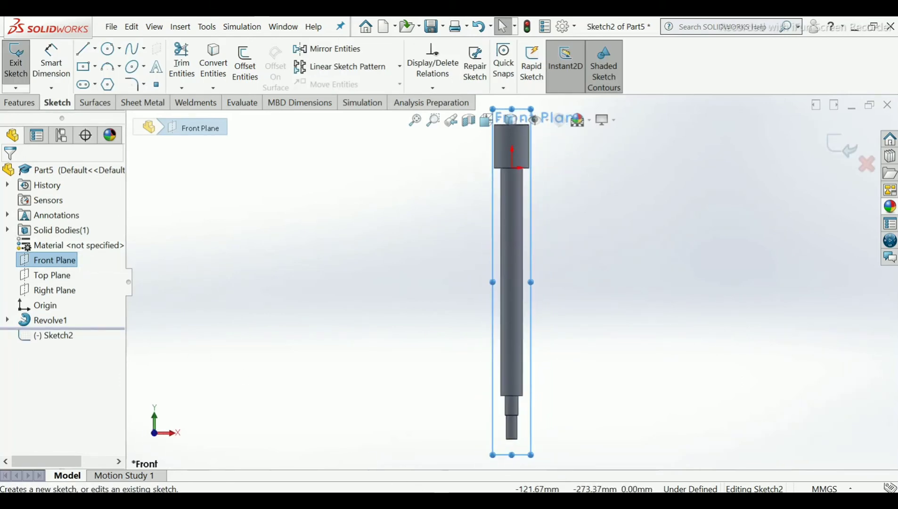
# Step: Switch to the PDF drawing in the browser, examine the Screw rod's dimensions, and return to SOLIDWORKS
pyautogui.hotkey('alt', 'Tab')
pyautogui.scroll(-5, 584, 192)
pyautogui.scroll(2, 612, 193)
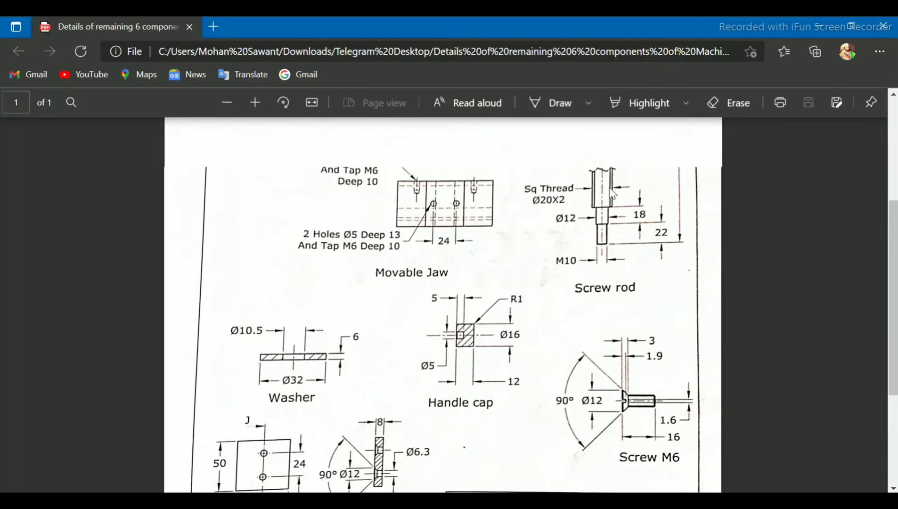
pyautogui.scroll(3, 611, 193)
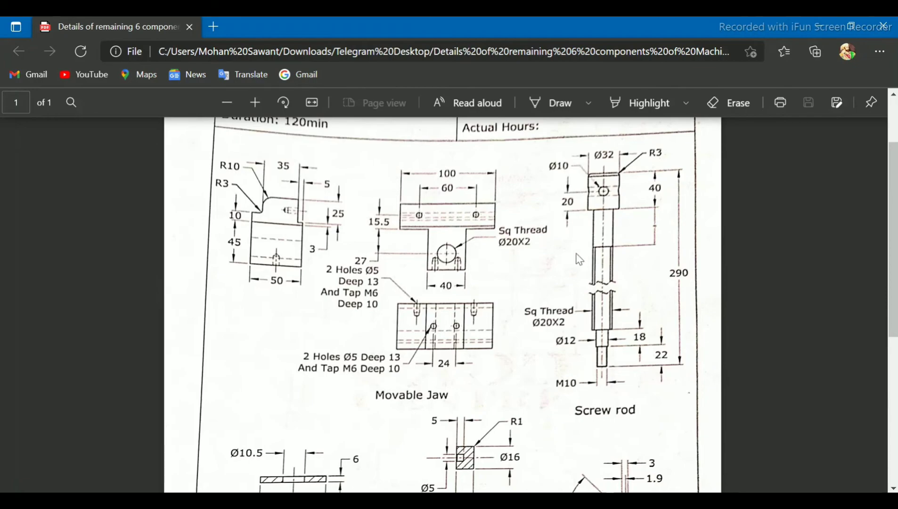
pyautogui.hotkey('alt', 'Tab')
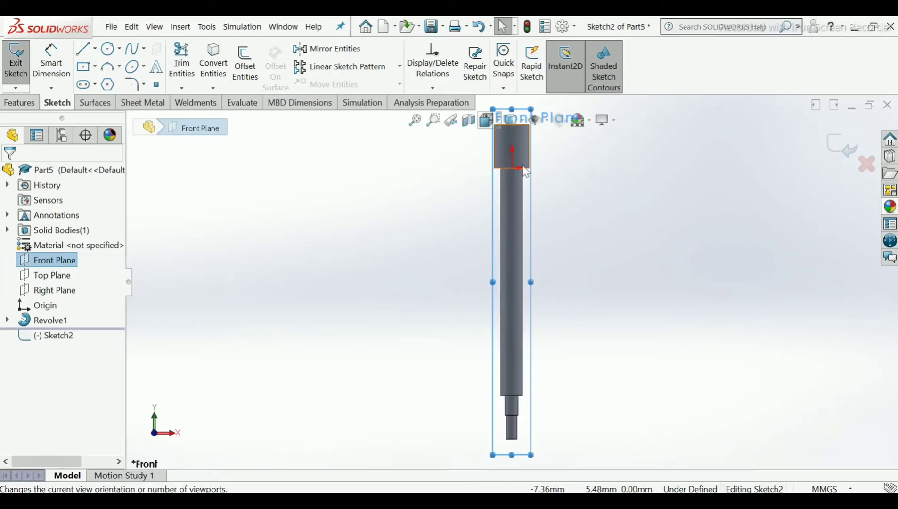
pyautogui.scroll(-5, 489, 160)
pyautogui.scroll(-3, 463, 226)
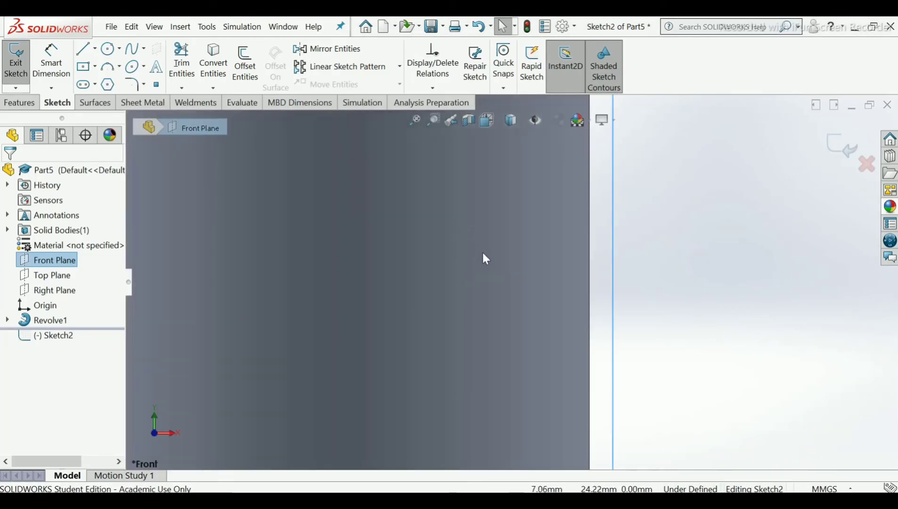
pyautogui.scroll(5, 484, 257)
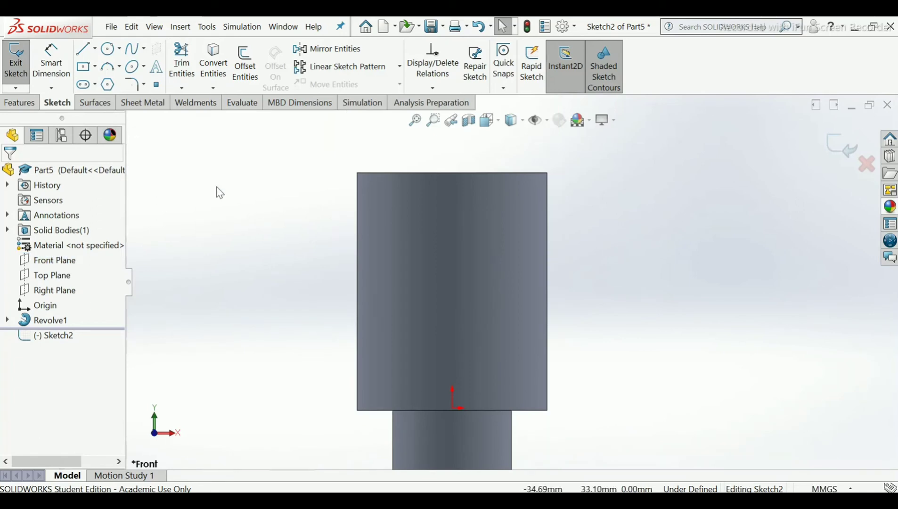
pyautogui.click(96, 49)
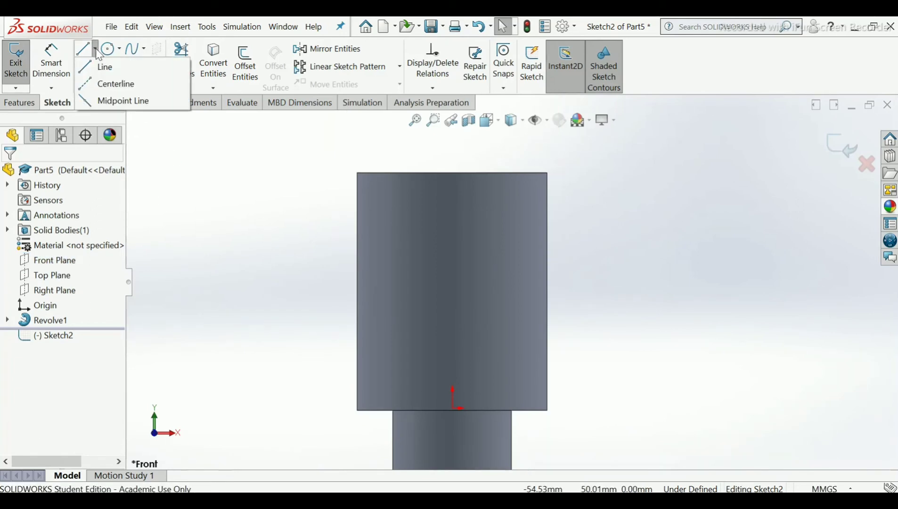
pyautogui.click(107, 83)
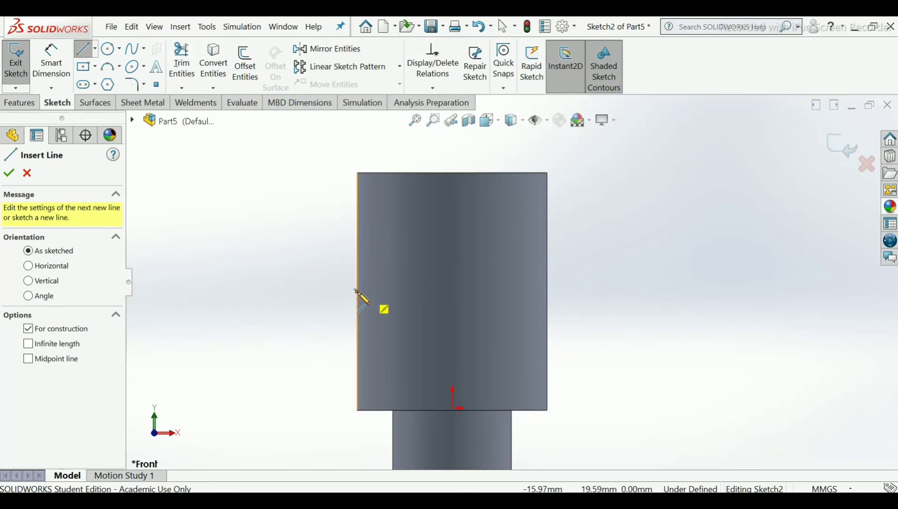
pyautogui.click(27, 173)
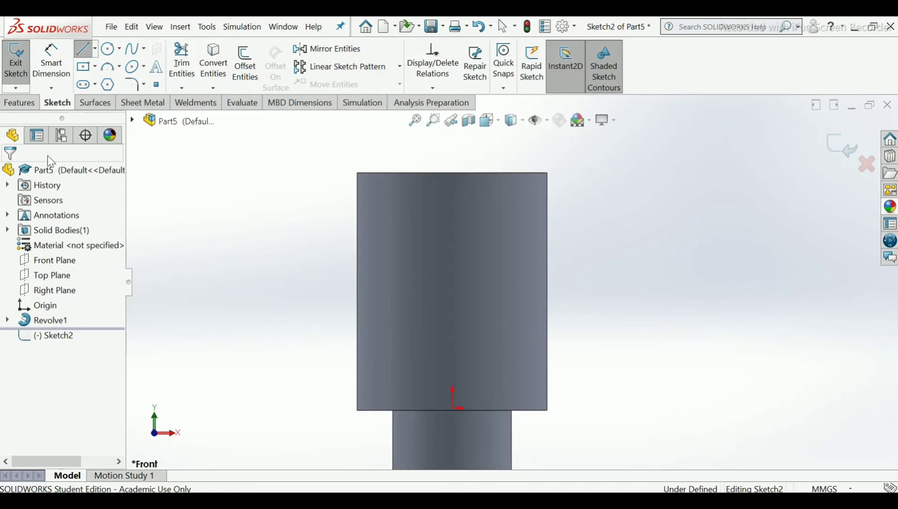
# Step: Sketch a circle of about 4.5 mm radius on the rod head, centered about 20 mm directly above the origin
pyautogui.click(107, 49)
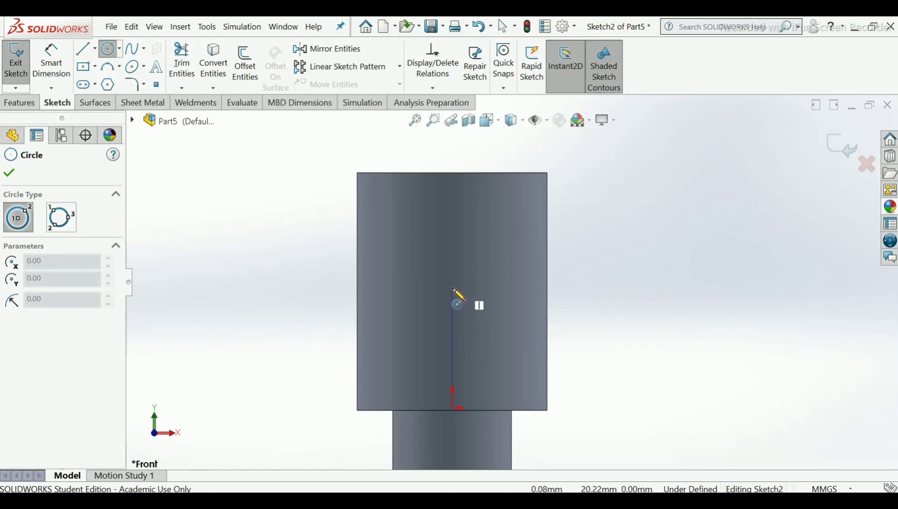
pyautogui.moveTo(452, 287); pyautogui.dragTo(477, 300)
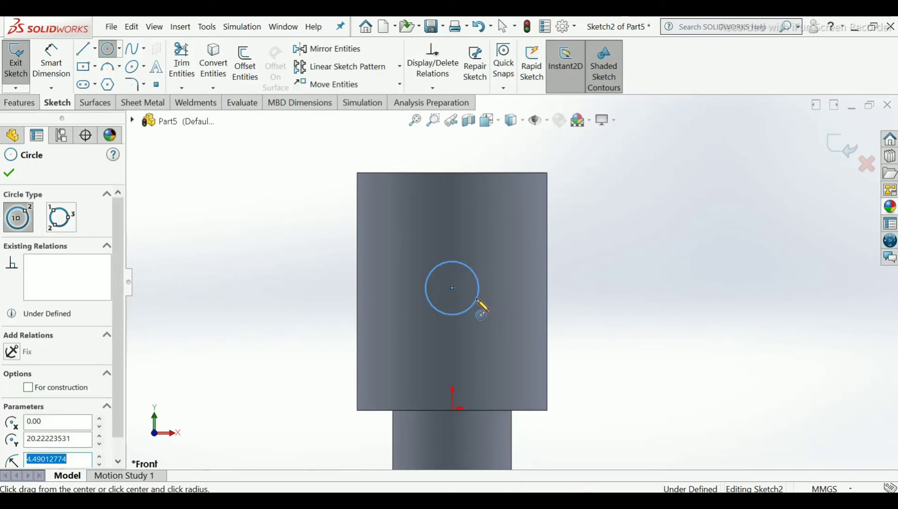
pyautogui.rightClick(477, 301)
pyautogui.click(516, 309)
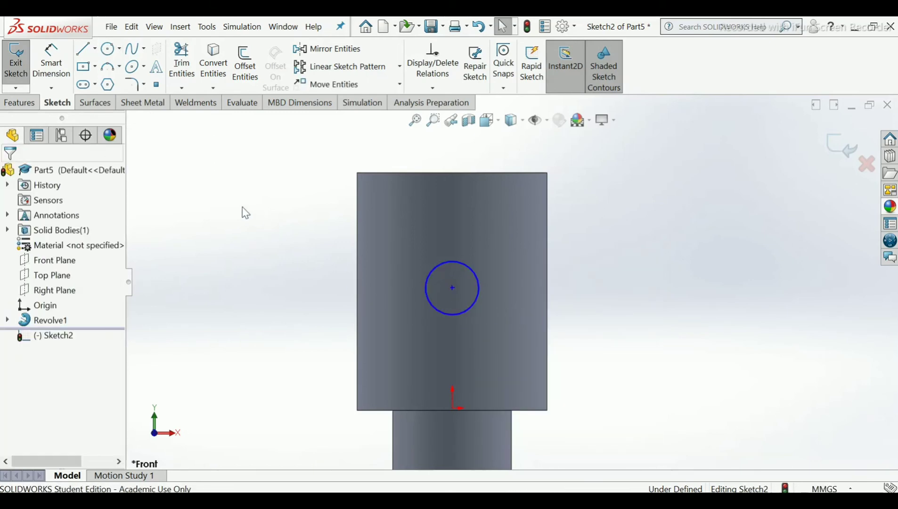
# Step: Dimension the circle's center 20 mm above the bottom edge of the rod head
pyautogui.click(51, 61)
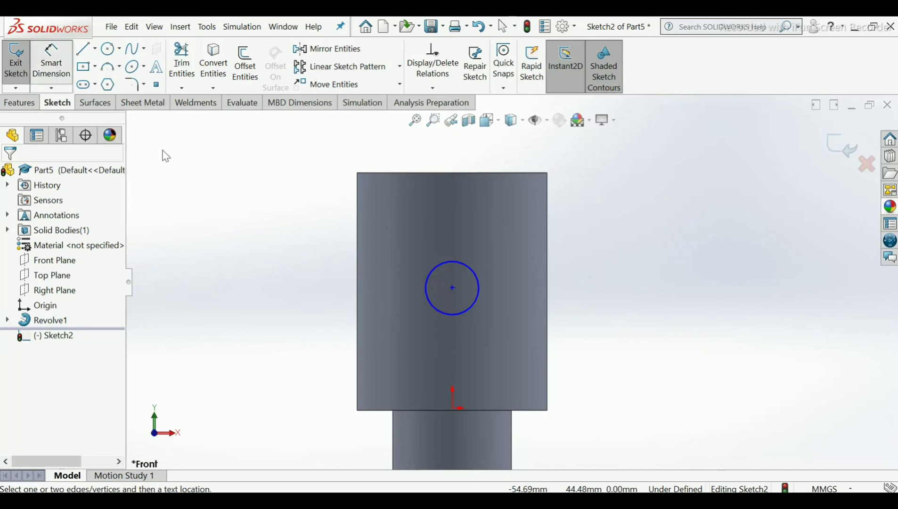
pyautogui.click(452, 288)
pyautogui.click(489, 409)
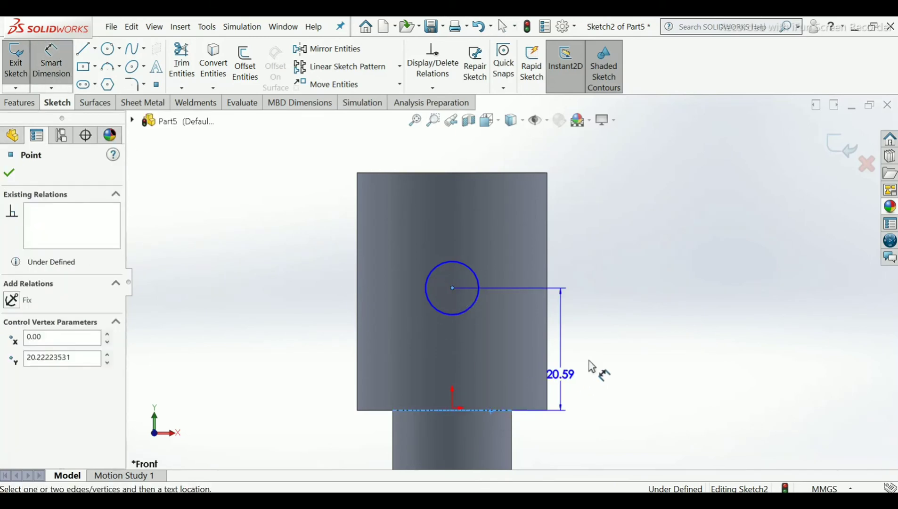
pyautogui.click(600, 355)
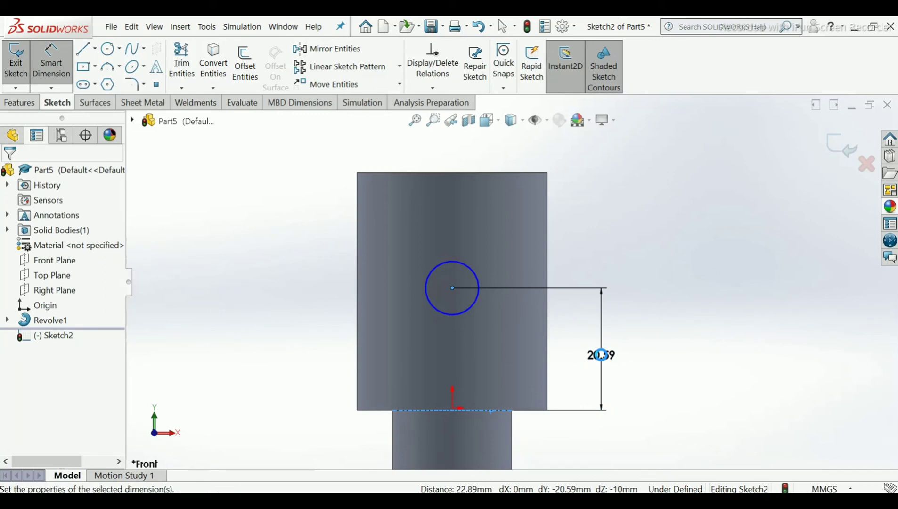
pyautogui.write('20')
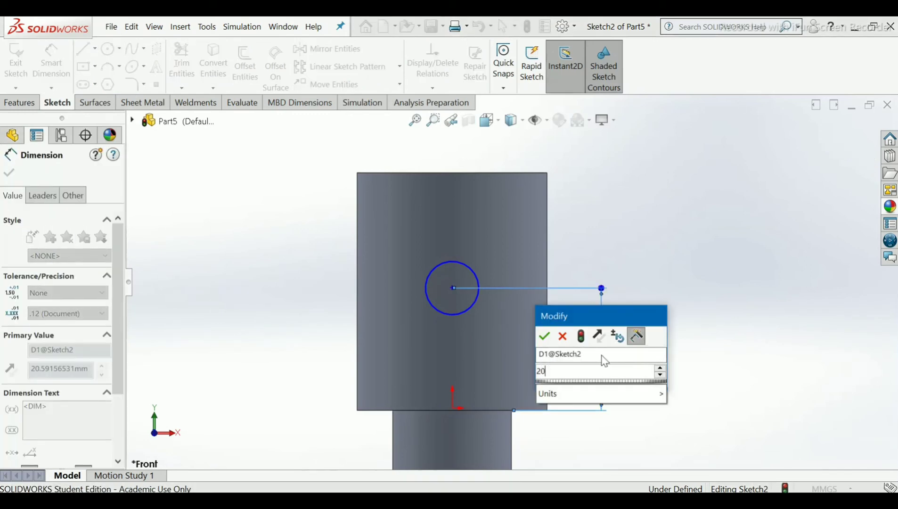
pyautogui.press('Return')
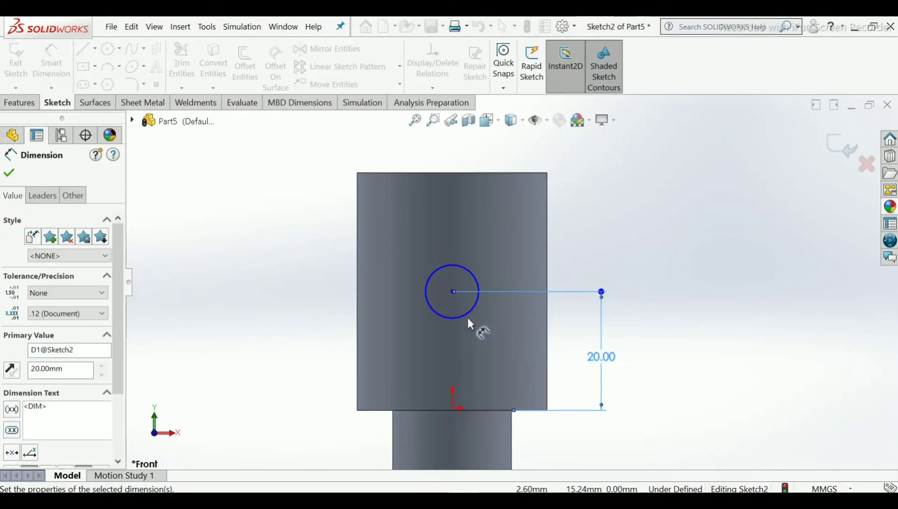
# Step: Set the diameter of the circle on the rod head to 10 mm
pyautogui.click(466, 313)
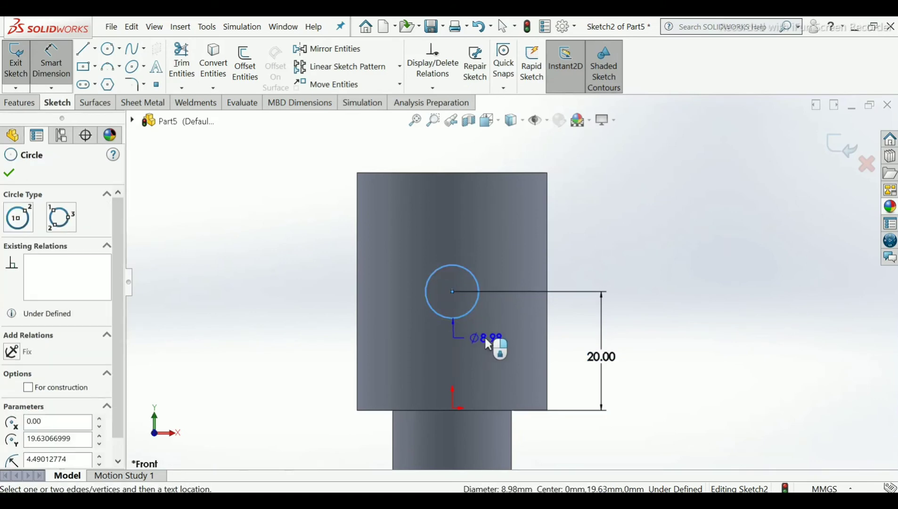
pyautogui.click(485, 338)
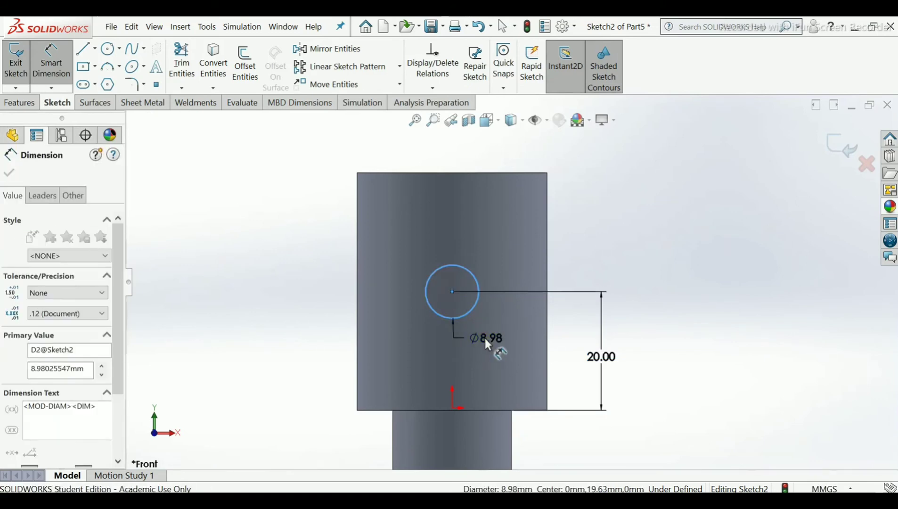
pyautogui.write('10')
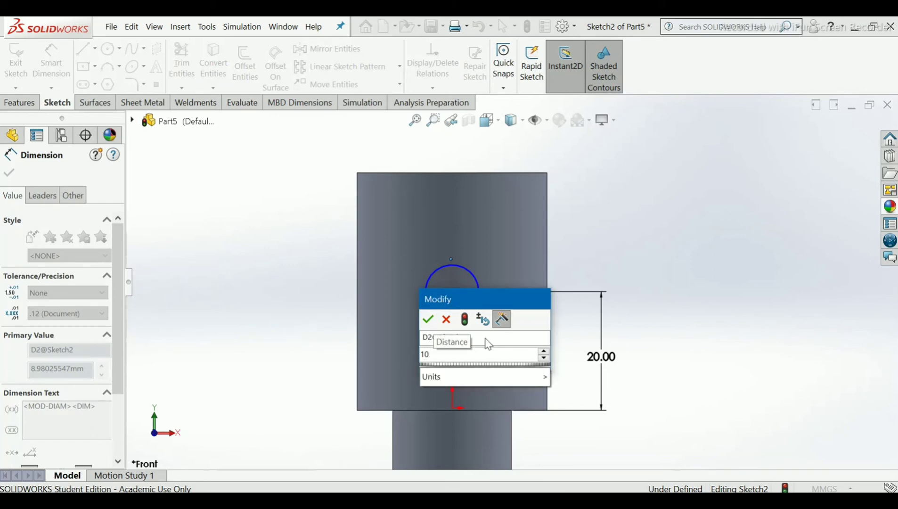
pyautogui.press('Return')
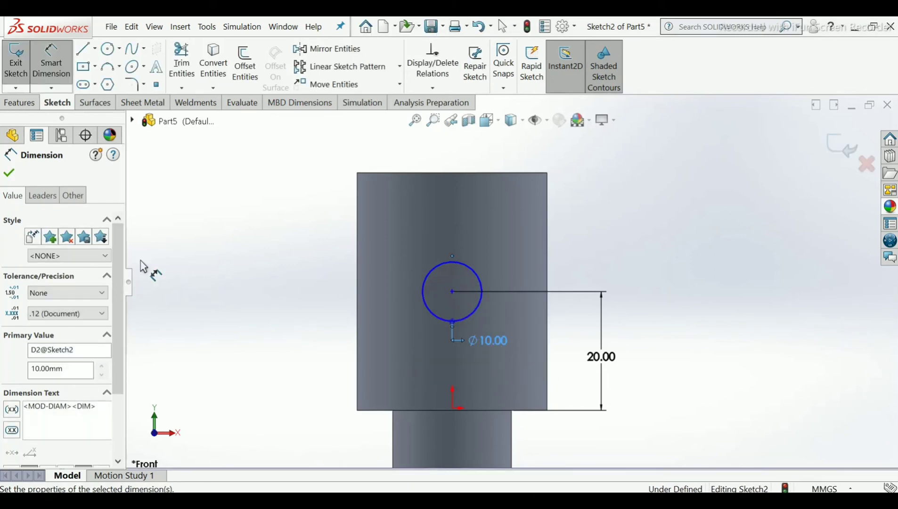
pyautogui.press('Escape')
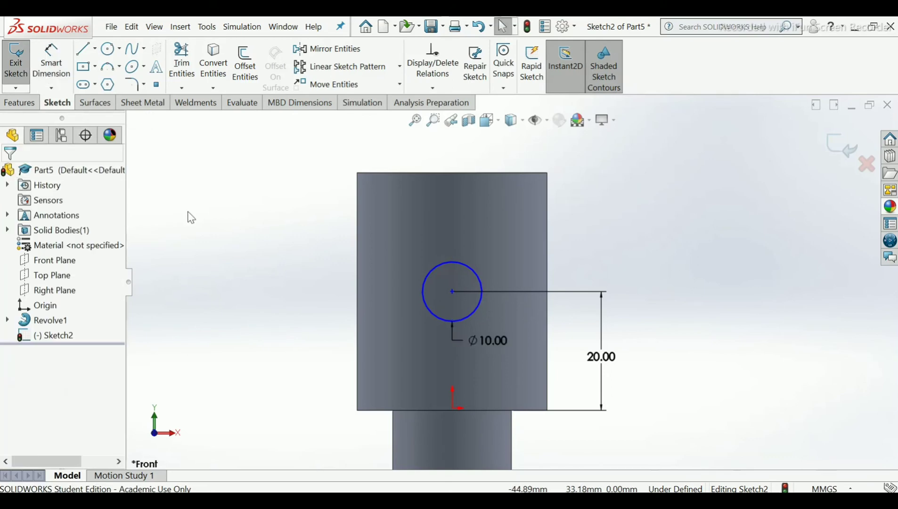
# Step: Draw a vertical centerline from the origin through the circle's center to just above the top of the head
pyautogui.click(94, 49)
pyautogui.click(106, 83)
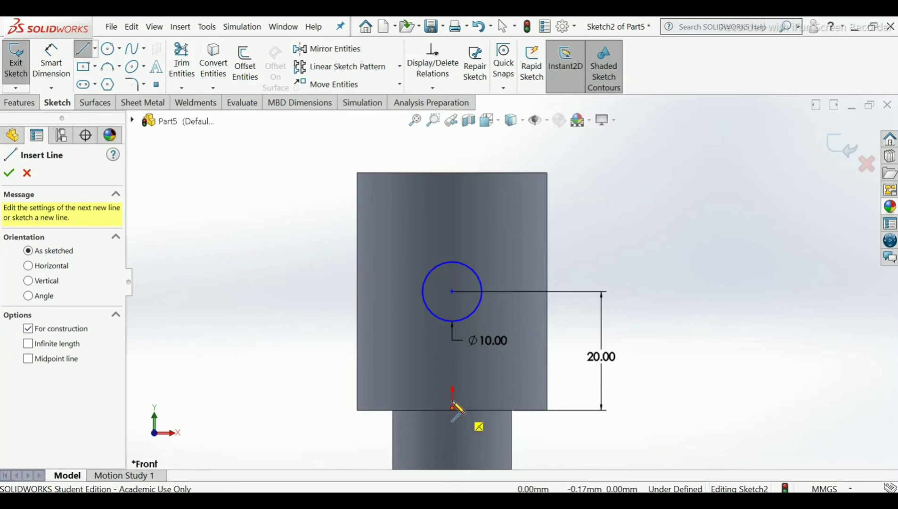
pyautogui.click(452, 408)
pyautogui.click(452, 149)
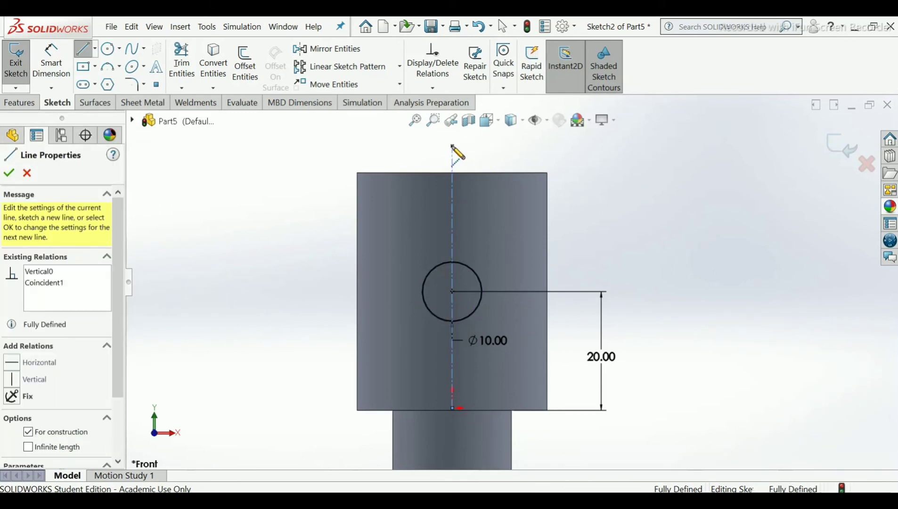
pyautogui.rightClick(452, 147)
pyautogui.click(472, 155)
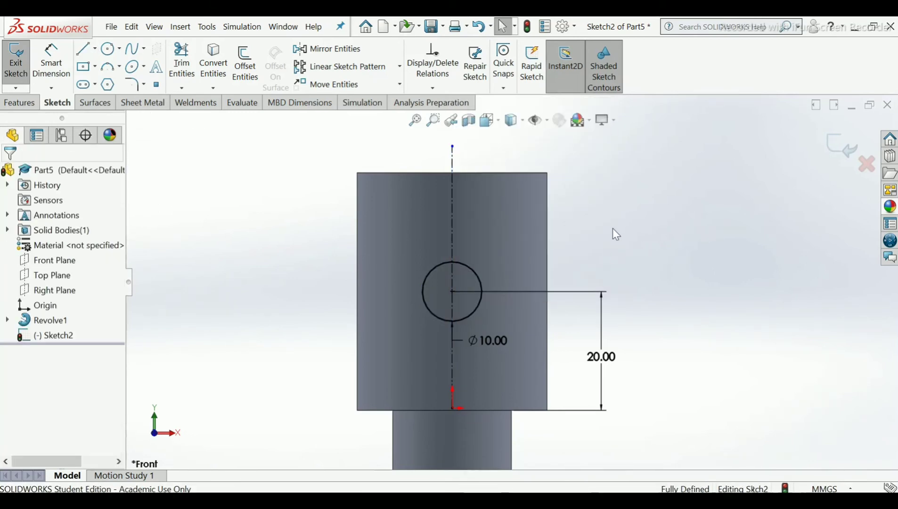
# Step: Cut-extrude the 10 mm circle Through All in both Direction 1 and Direction 2 to make the cross hole in the head
pyautogui.moveTo(591, 228); pyautogui.dragTo(537, 267, button='middle')
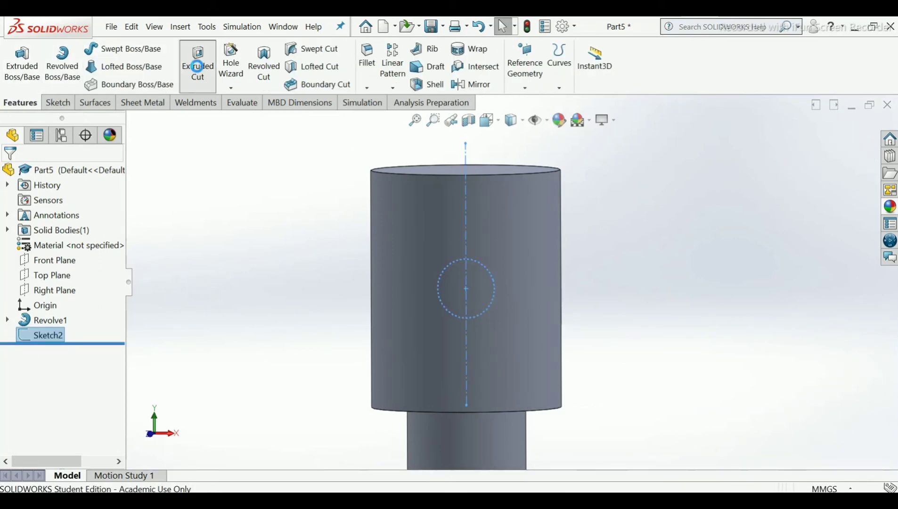
pyautogui.click(197, 66)
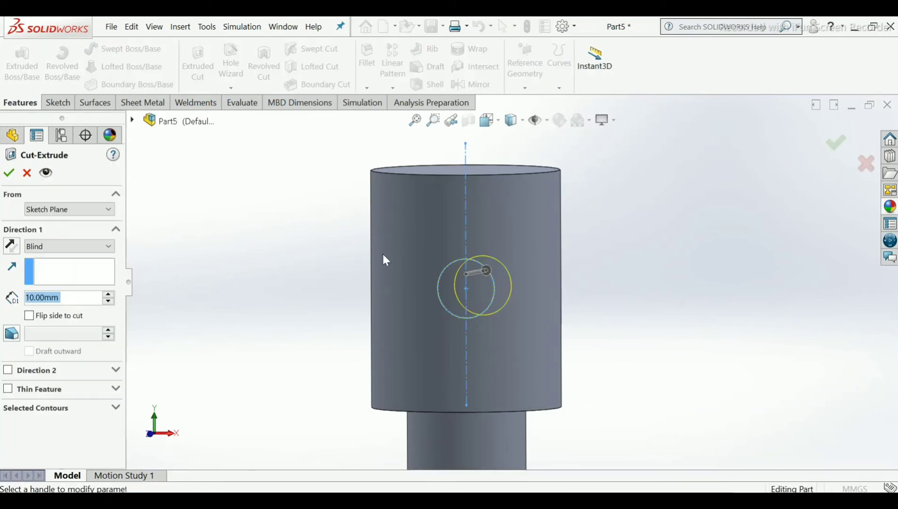
pyautogui.moveTo(382, 258); pyautogui.dragTo(344, 276, button='middle')
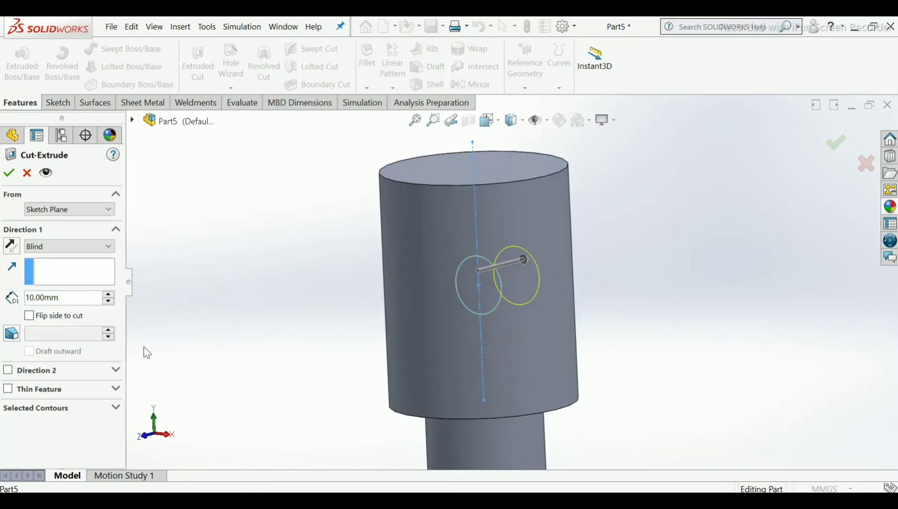
pyautogui.click(9, 372)
pyautogui.click(73, 243)
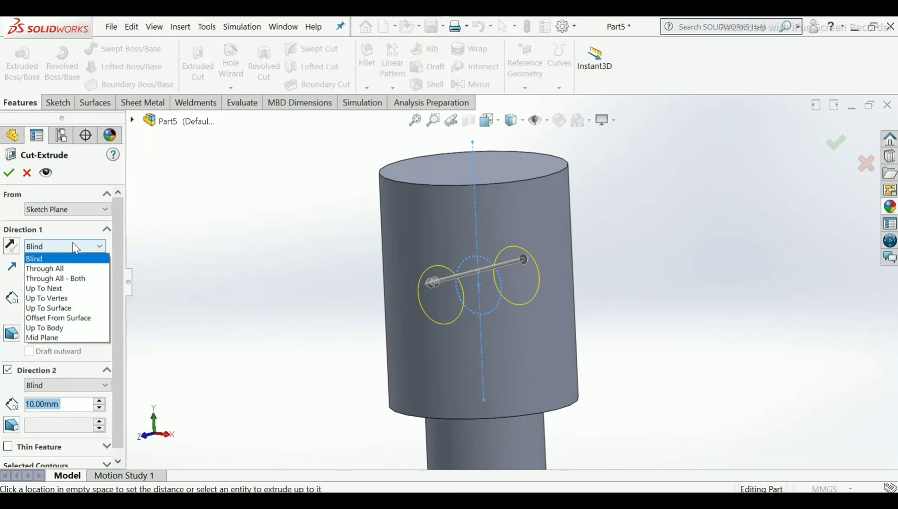
pyautogui.click(71, 268)
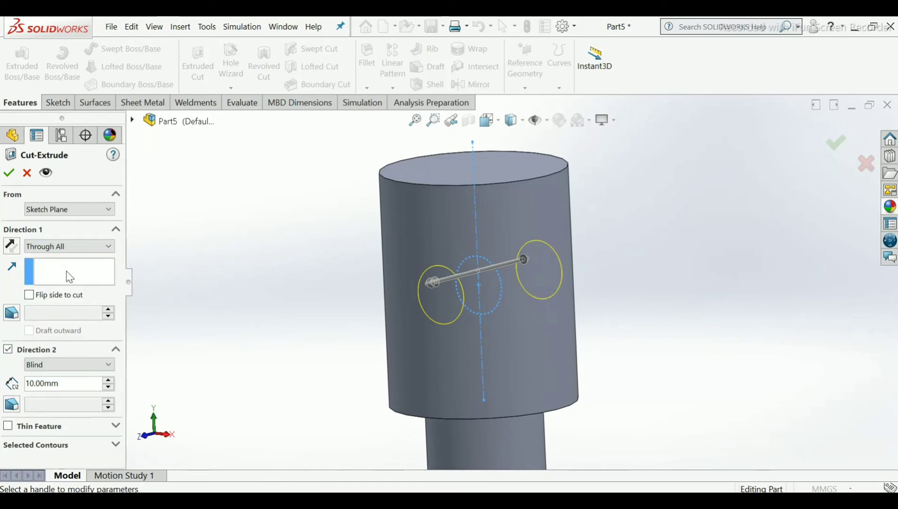
pyautogui.click(102, 365)
pyautogui.click(80, 390)
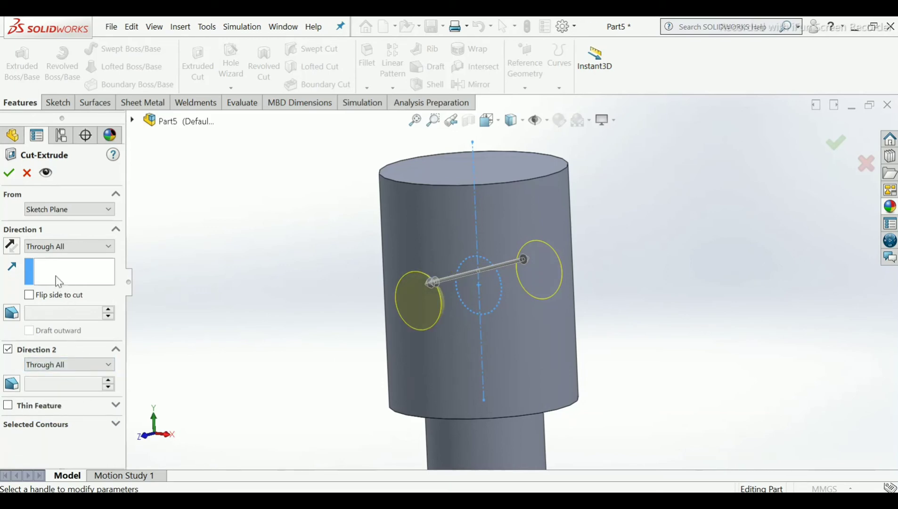
pyautogui.click(8, 174)
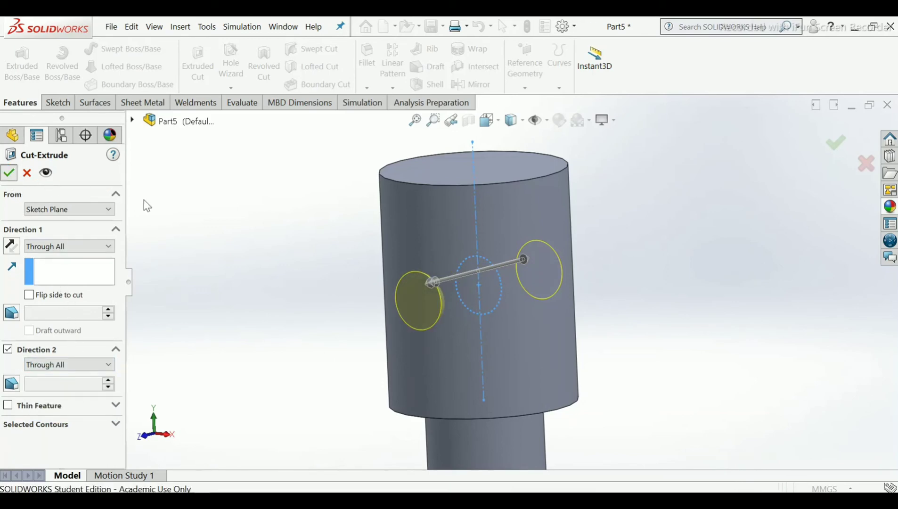
pyautogui.moveTo(262, 240); pyautogui.dragTo(325, 212, button='middle')
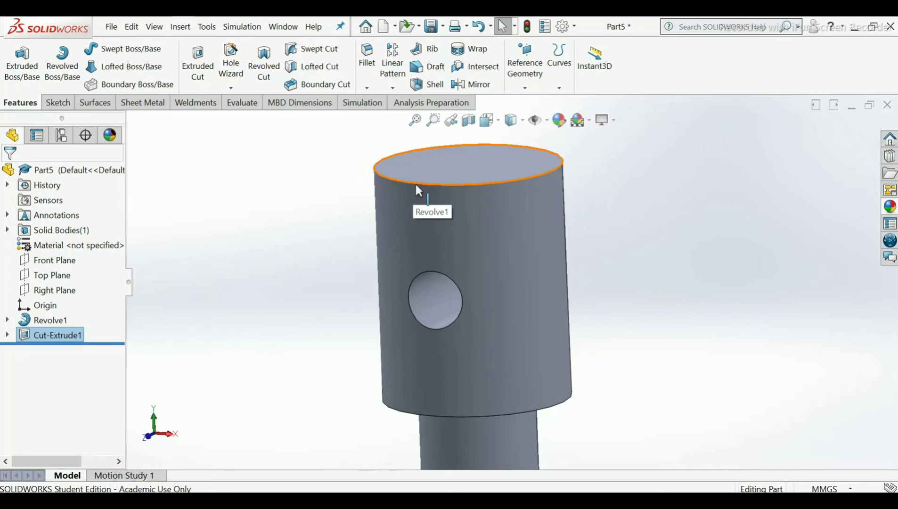
pyautogui.click(366, 88)
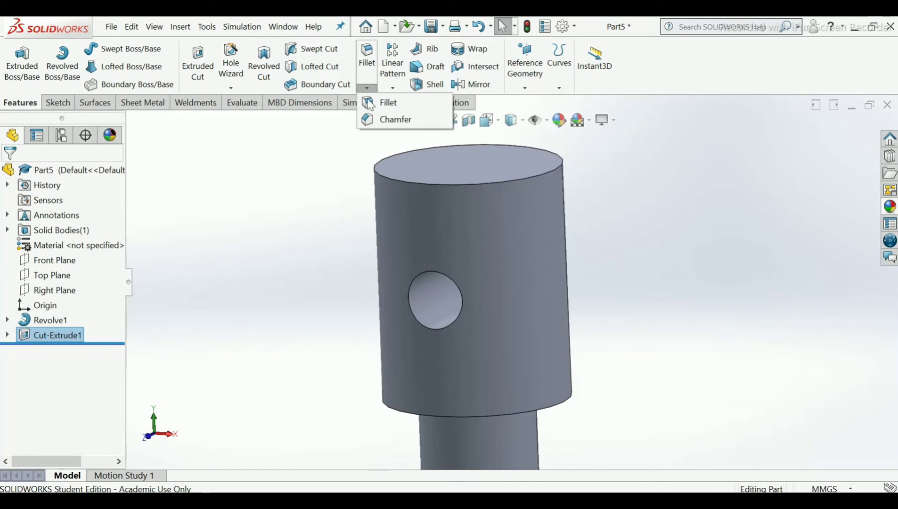
pyautogui.click(371, 121)
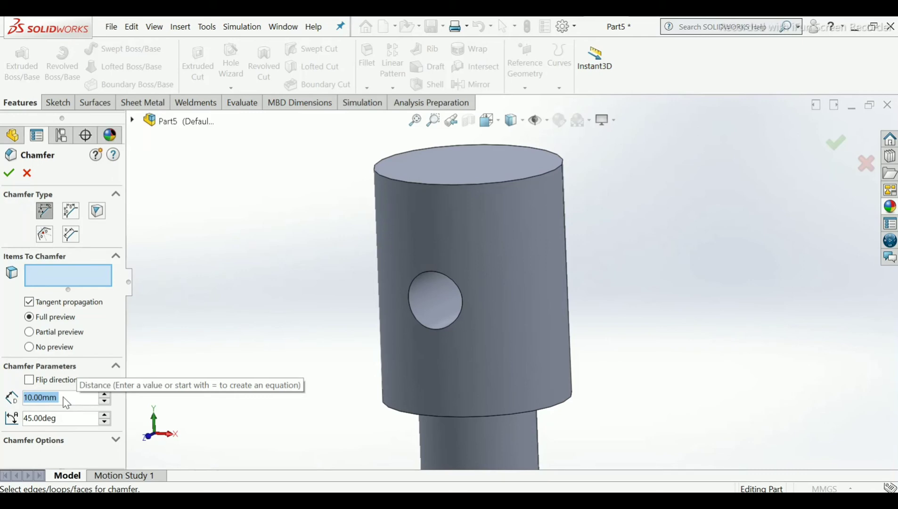
pyautogui.click(27, 173)
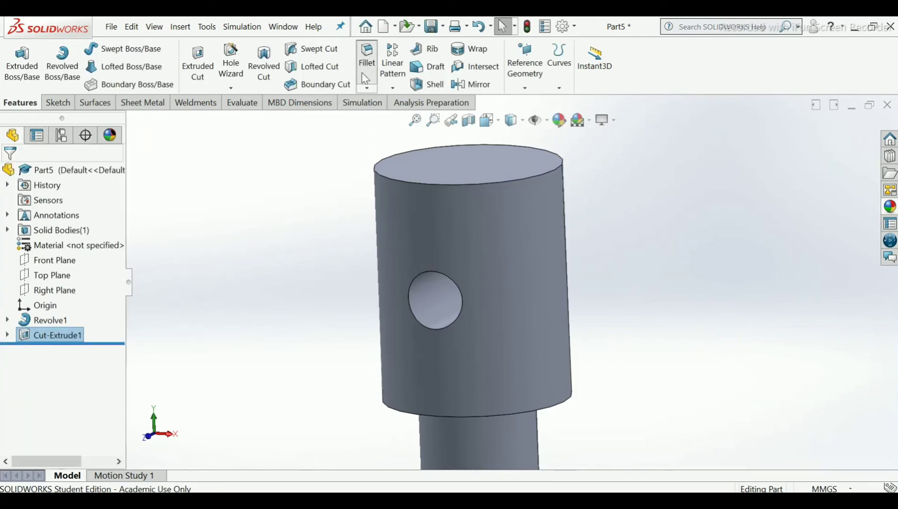
# Step: Fillet the top circular edge of the rod head with a 3 mm radius
pyautogui.click(365, 85)
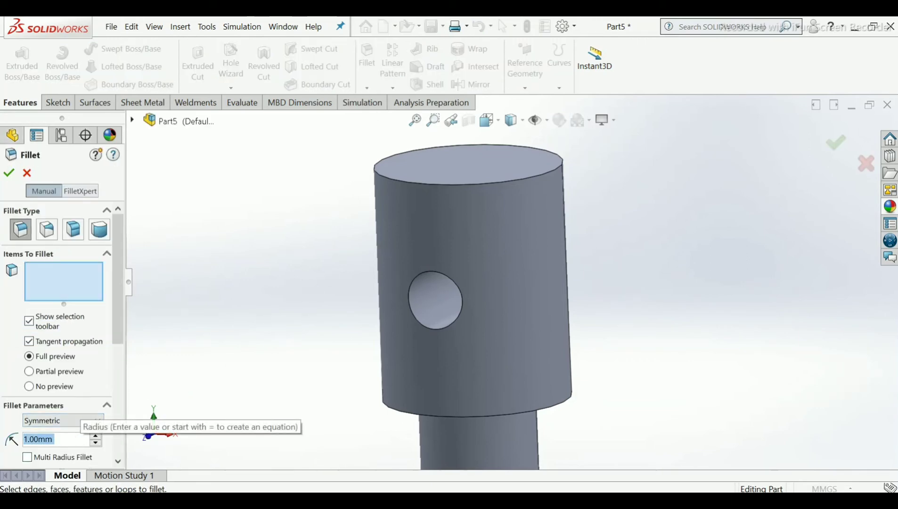
pyautogui.write('3')
pyautogui.press('Return')
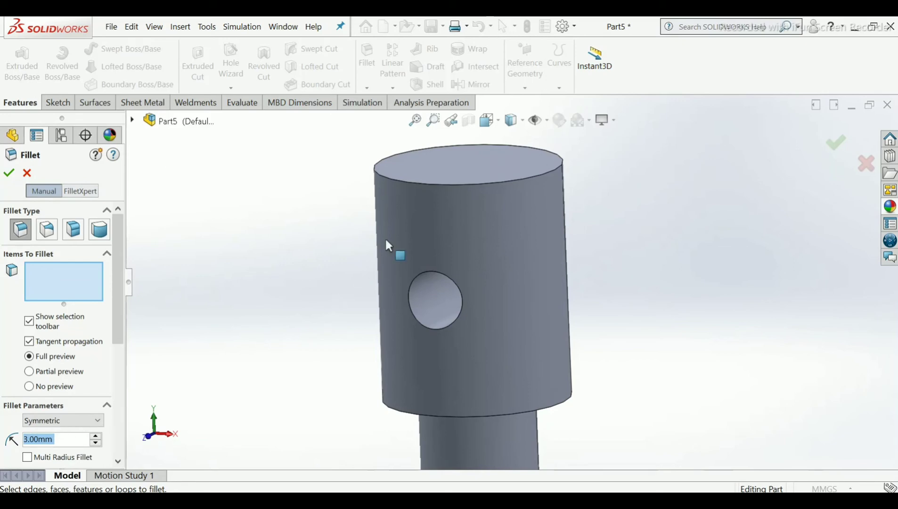
pyautogui.click(422, 184)
pyautogui.click(8, 174)
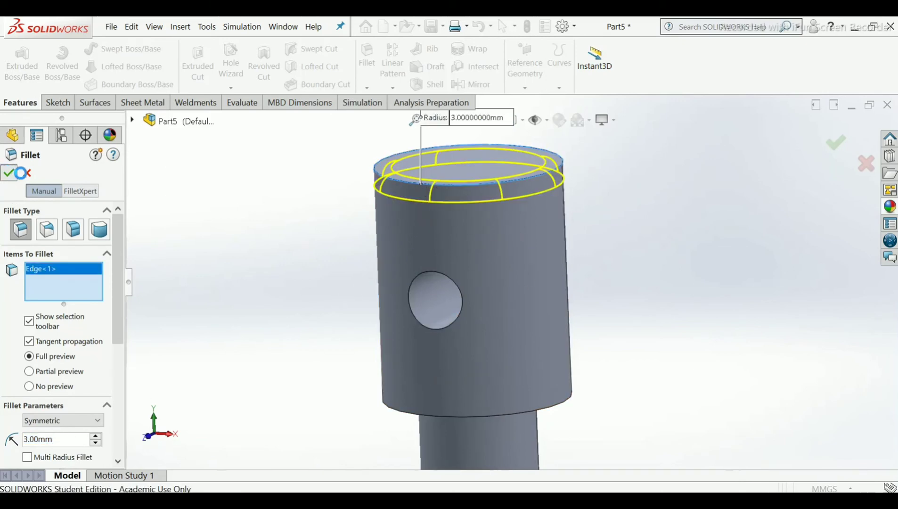
# Step: Start a cosmetic thread on the circular edge at the lower end of the rod's long, thick shaft section
pyautogui.scroll(3, 422, 292)
pyautogui.scroll(4, 423, 292)
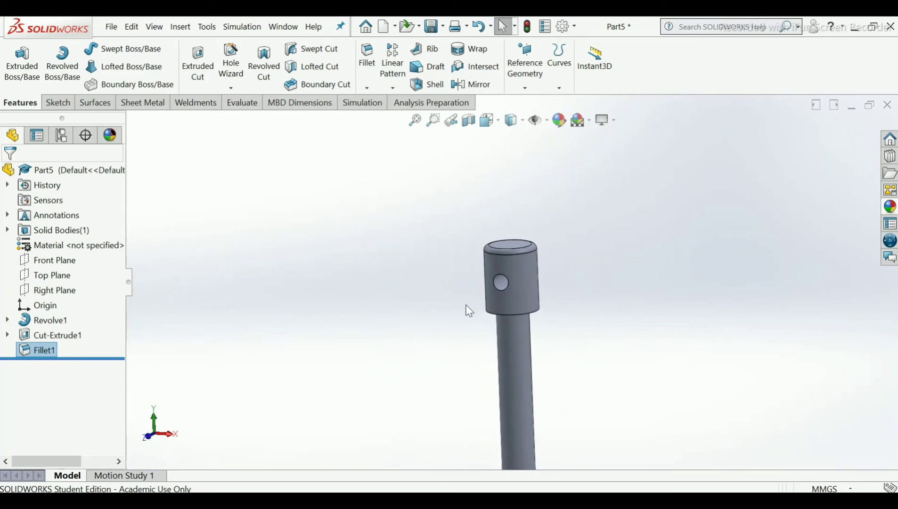
pyautogui.scroll(-2, 526, 427)
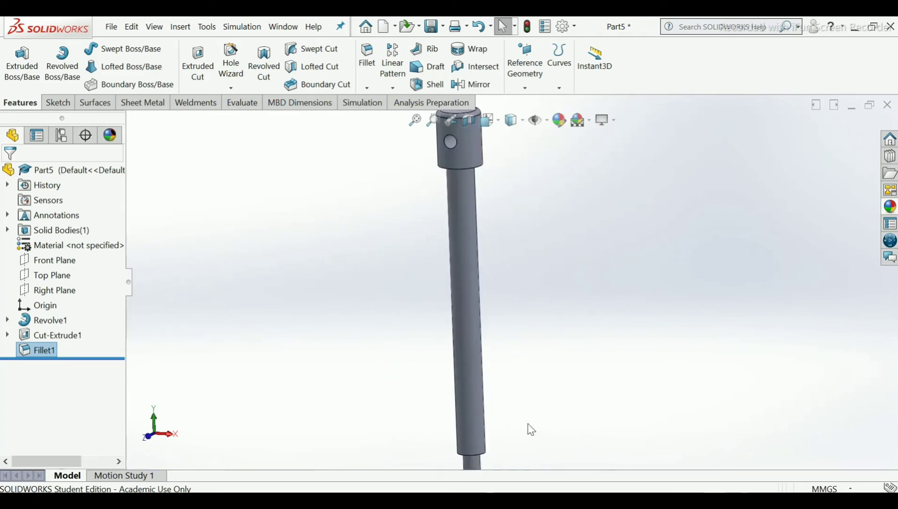
pyautogui.scroll(2, 511, 410)
pyautogui.scroll(-4, 493, 318)
pyautogui.scroll(-1, 493, 319)
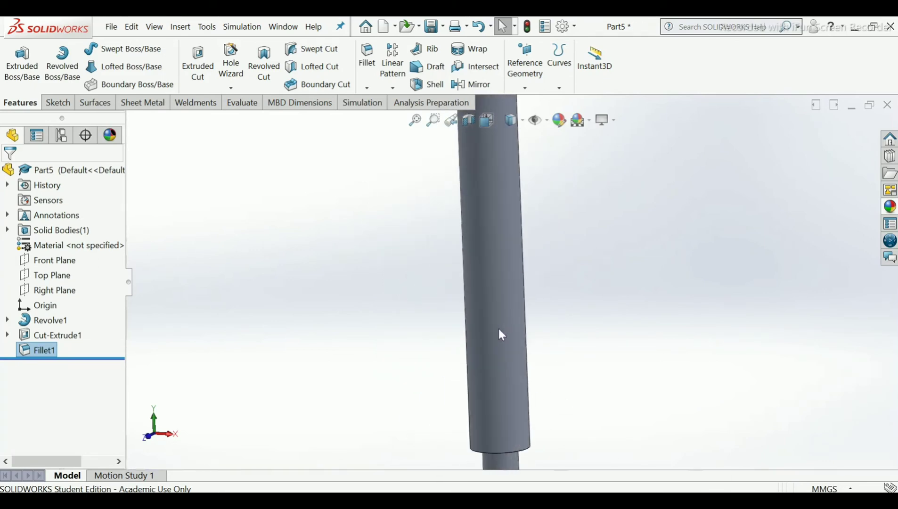
pyautogui.scroll(2, 500, 334)
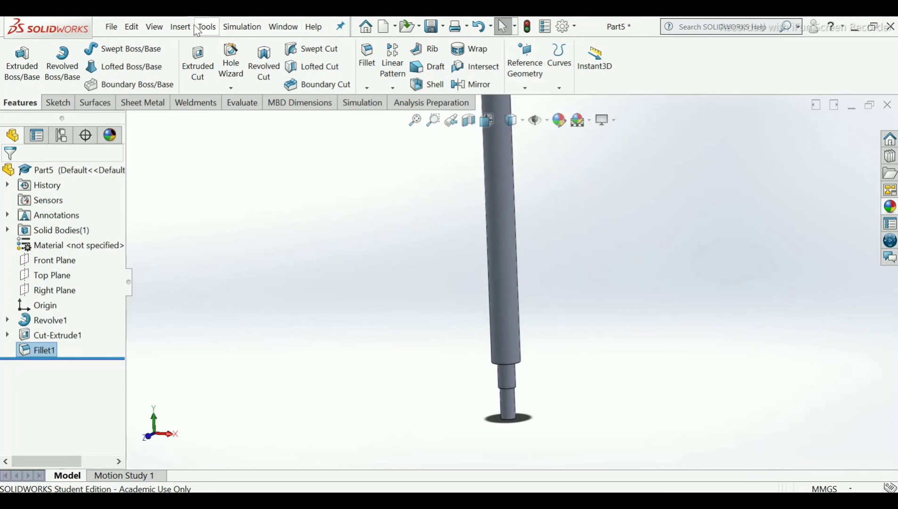
pyautogui.click(180, 27)
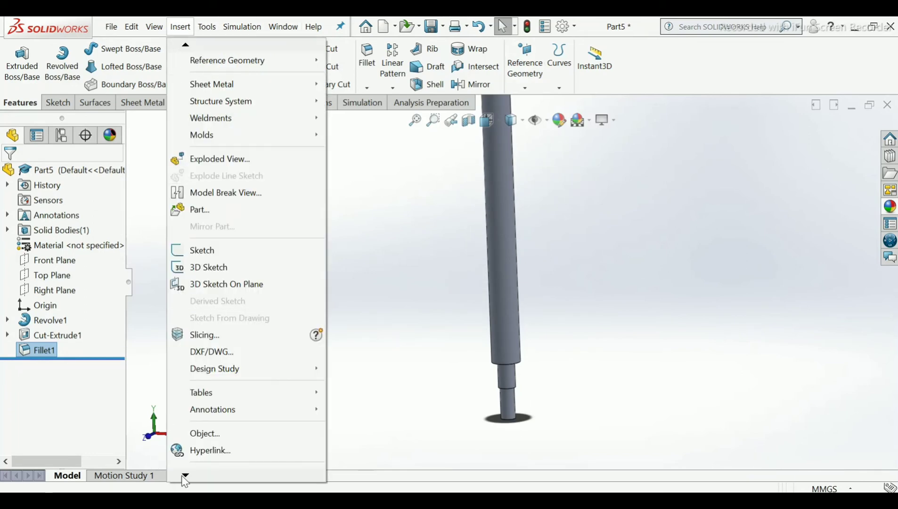
pyautogui.moveTo(184, 475)
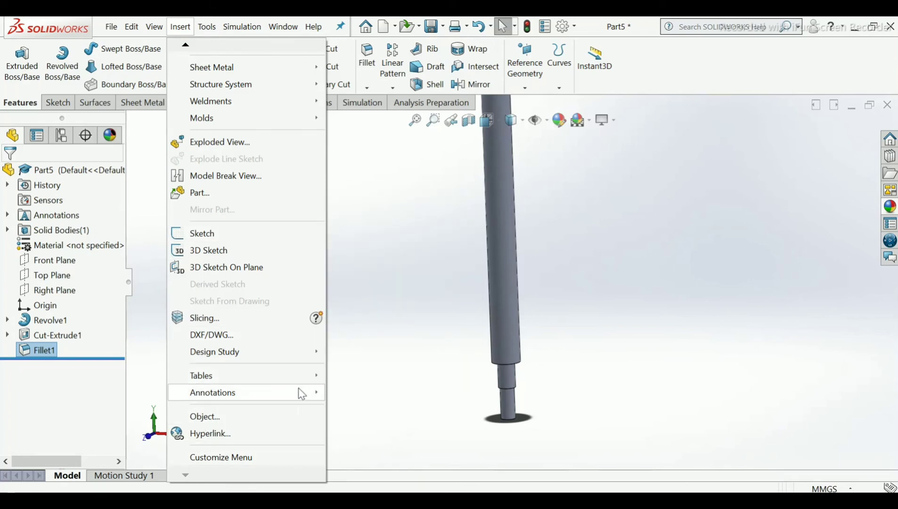
pyautogui.moveTo(304, 392)
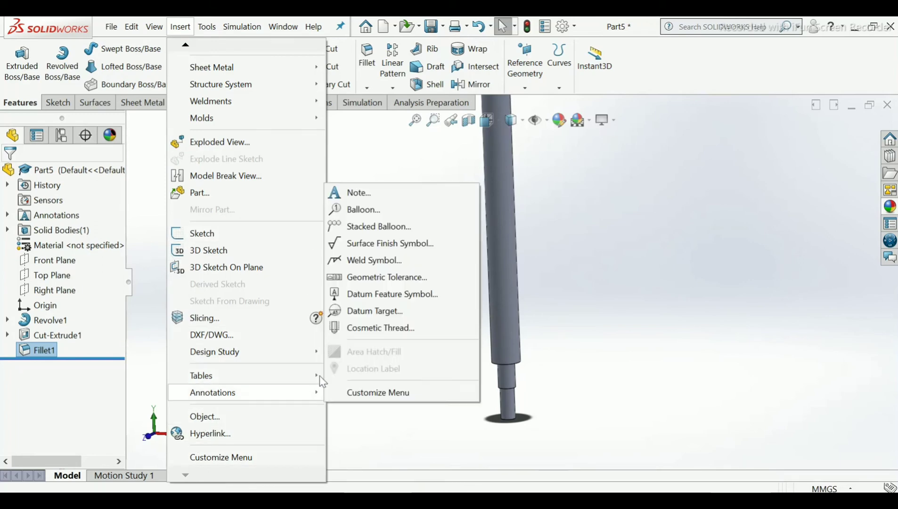
pyautogui.click(341, 329)
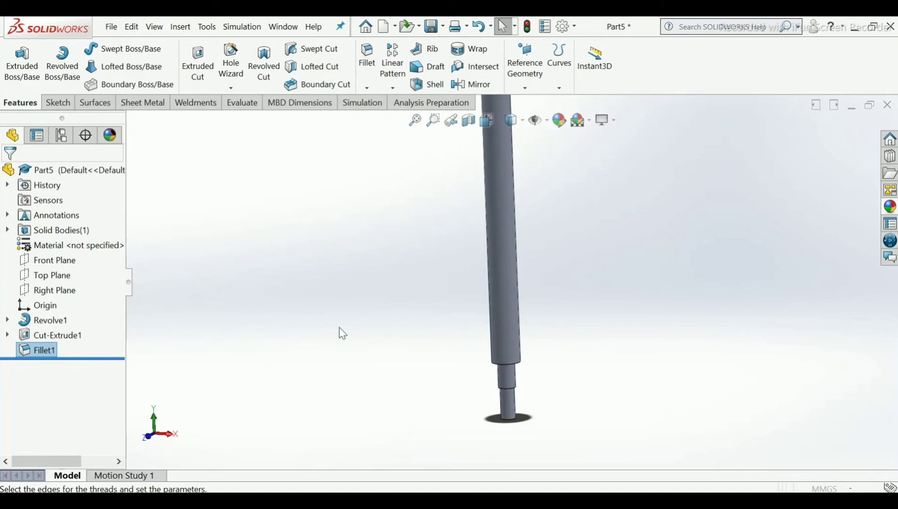
pyautogui.moveTo(478, 299); pyautogui.dragTo(493, 172, button='middle')
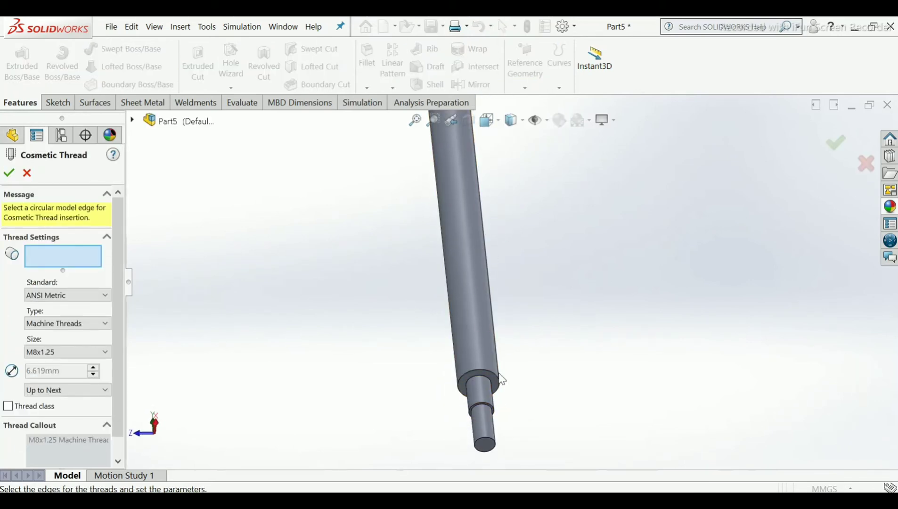
pyautogui.click(498, 382)
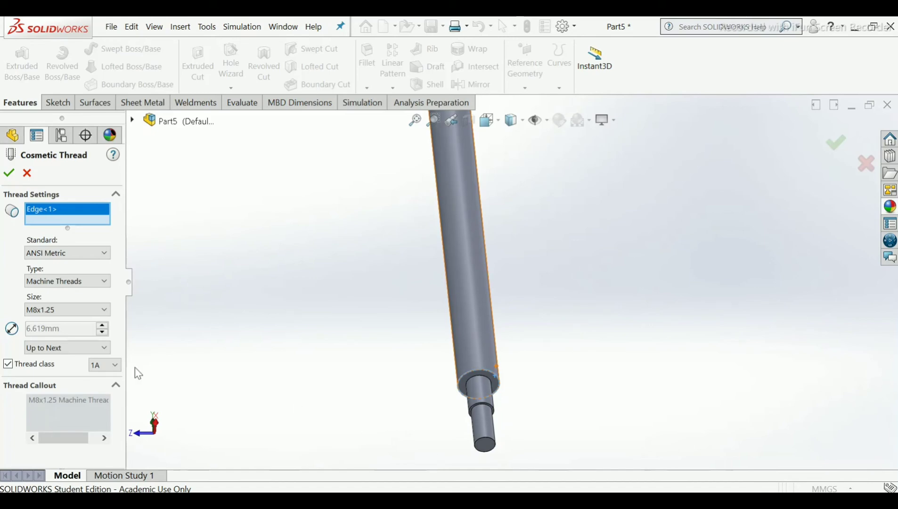
# Step: Set the cosmetic thread's end condition to Blind with a depth of 210-20 mm and create the thread
pyautogui.click(70, 351)
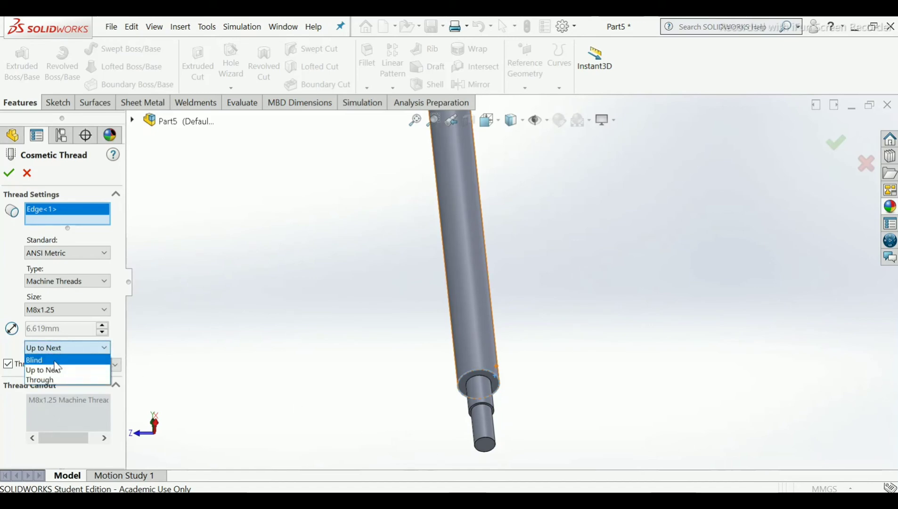
pyautogui.click(40, 359)
pyautogui.moveTo(562, 267); pyautogui.dragTo(494, 234, button='middle')
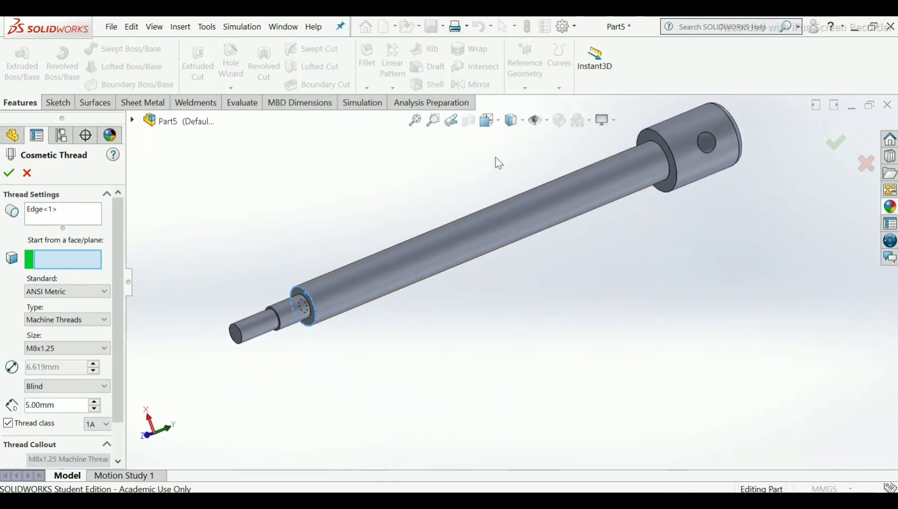
pyautogui.scroll(-3, 522, 179)
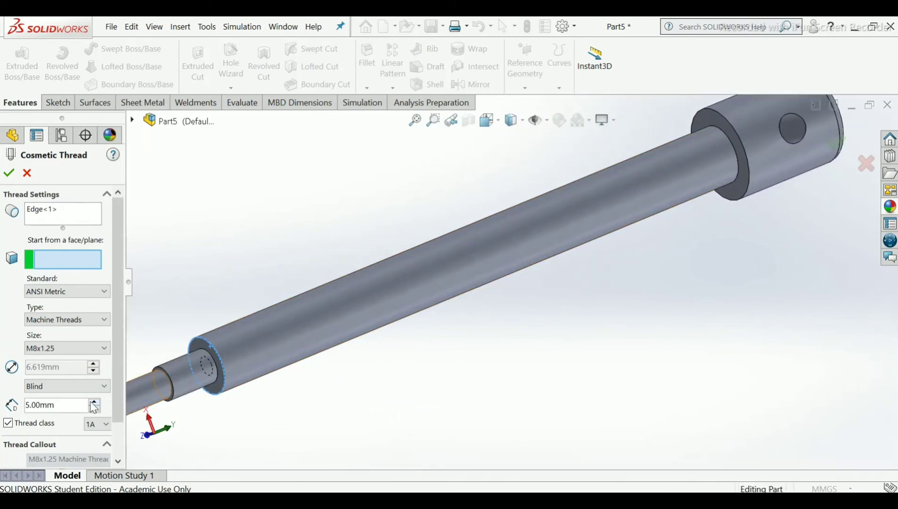
pyautogui.click(74, 405)
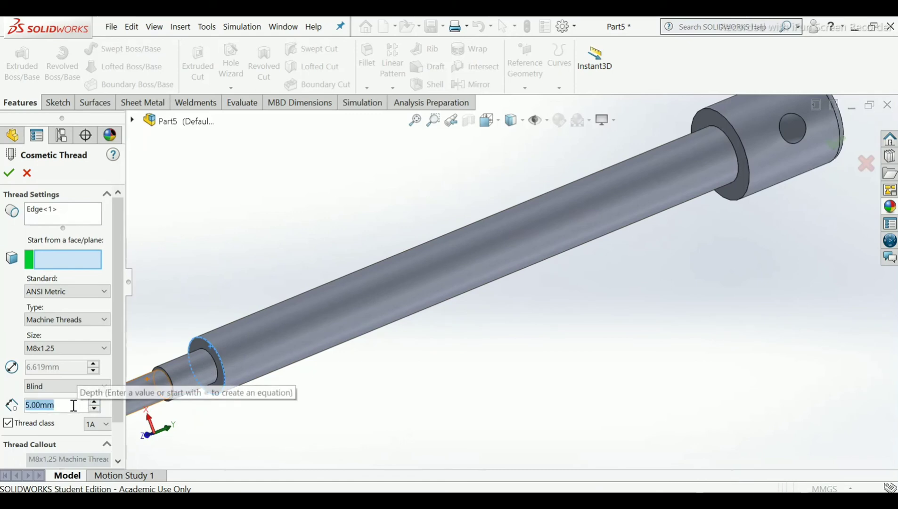
pyautogui.write('29')
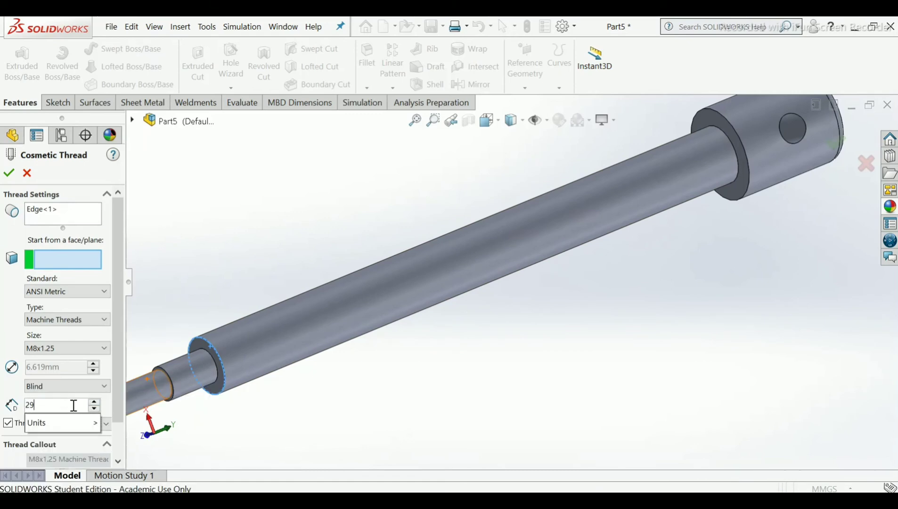
pyautogui.write('0-')
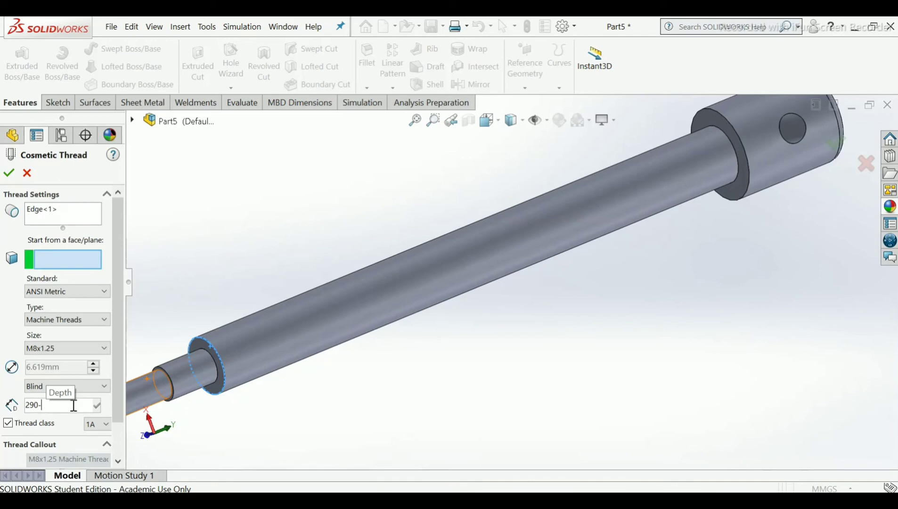
pyautogui.press('BackSpace')
pyautogui.press('BackSpace')
pyautogui.press('BackSpace')
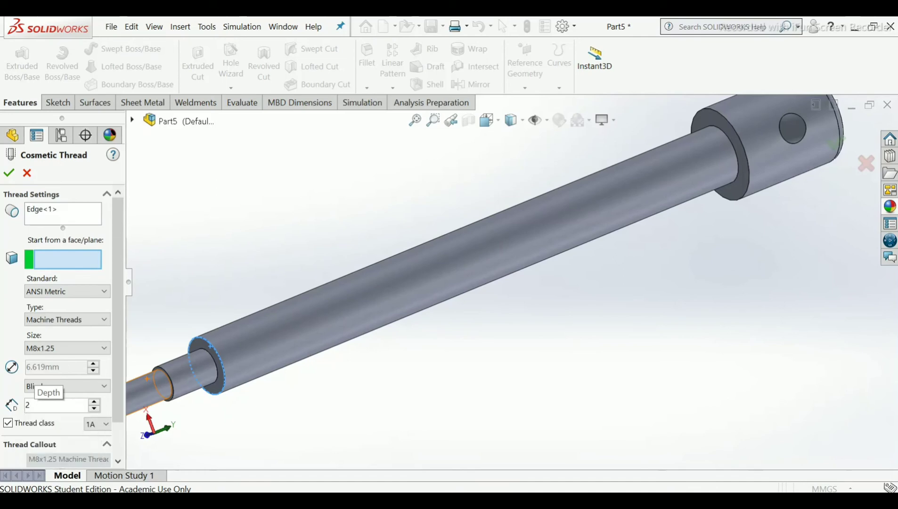
pyautogui.write('10')
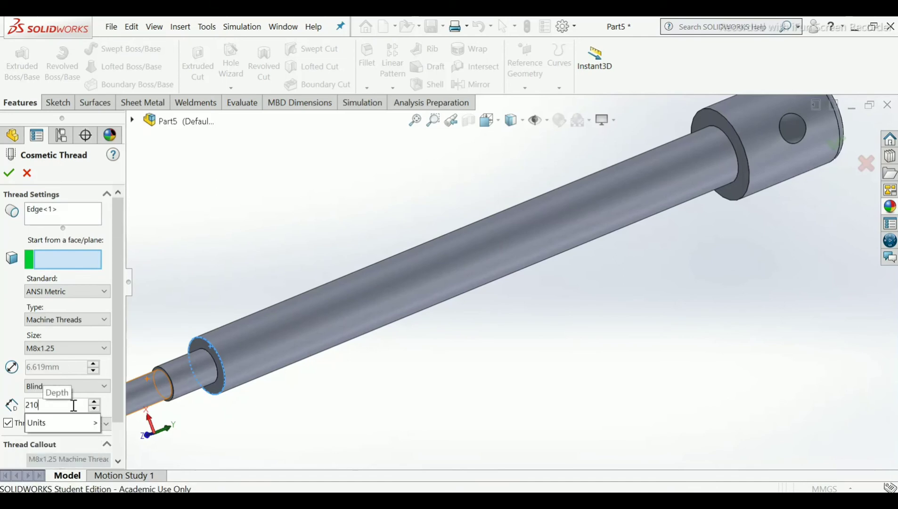
pyautogui.write('-')
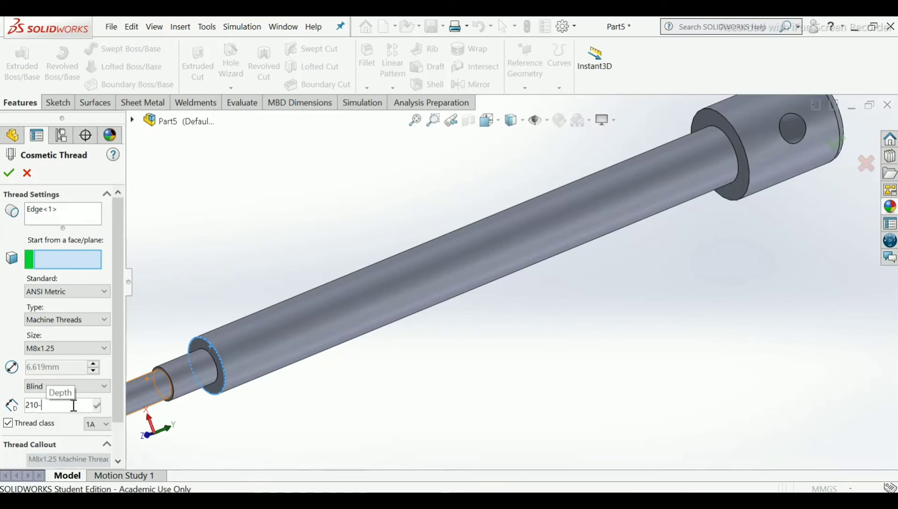
pyautogui.write('2')
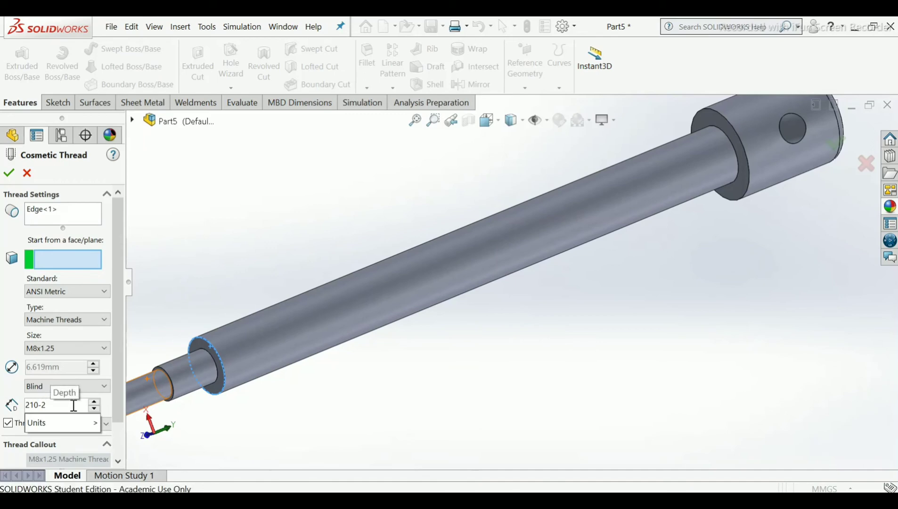
pyautogui.write('0')
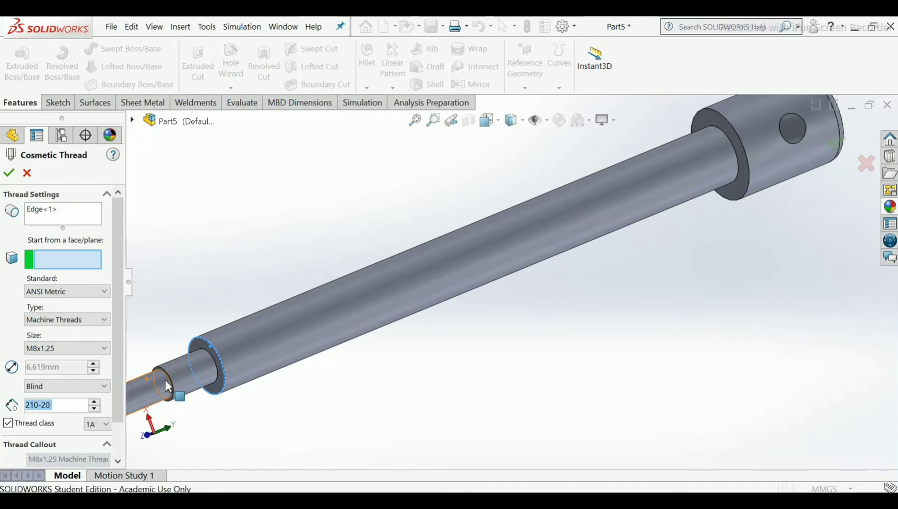
pyautogui.click(8, 174)
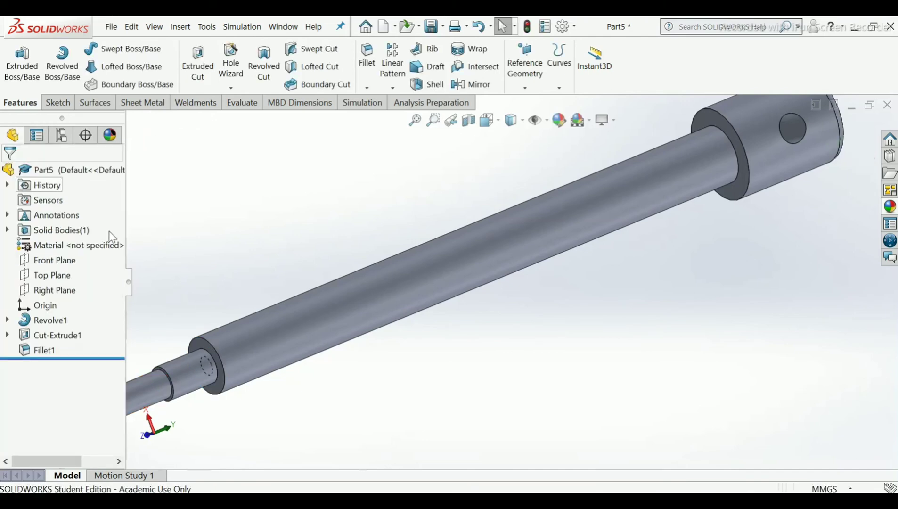
# Step: Enable shaded cosmetic threads in the Detailing section of the document properties
pyautogui.click(574, 26)
pyautogui.click(591, 41)
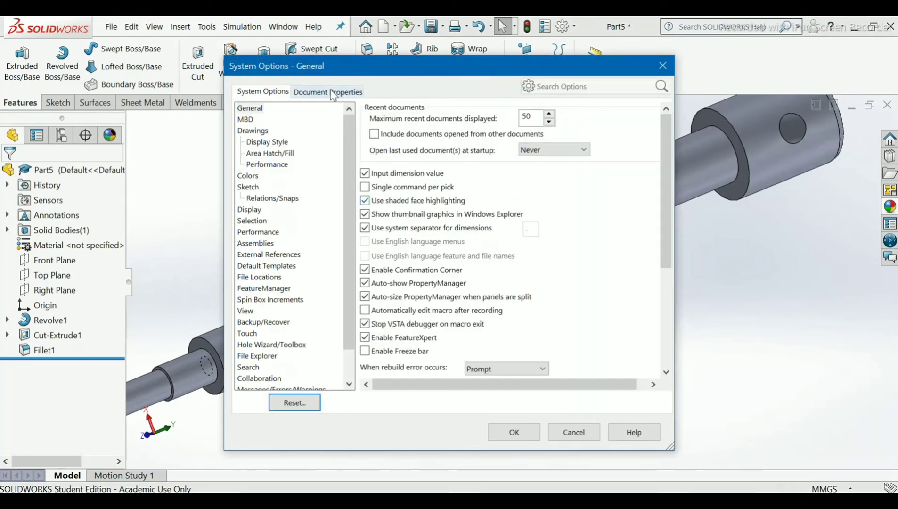
pyautogui.click(332, 93)
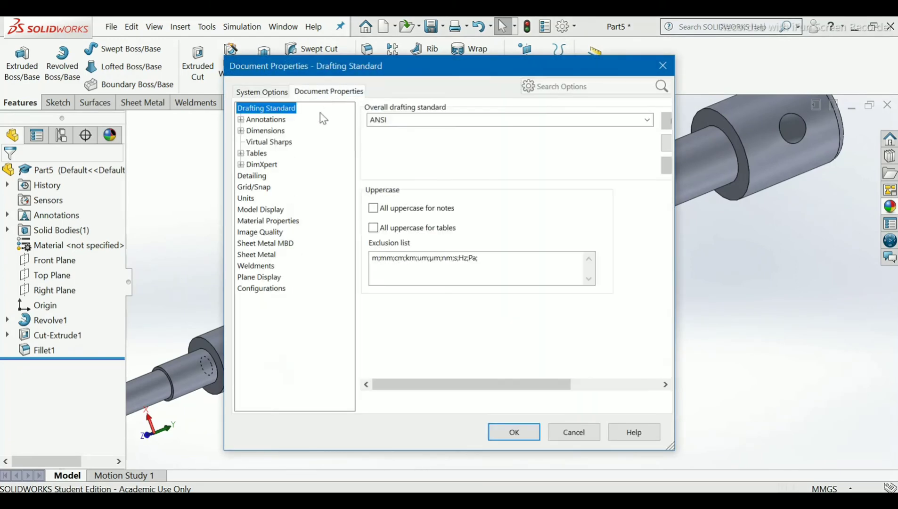
pyautogui.click(254, 177)
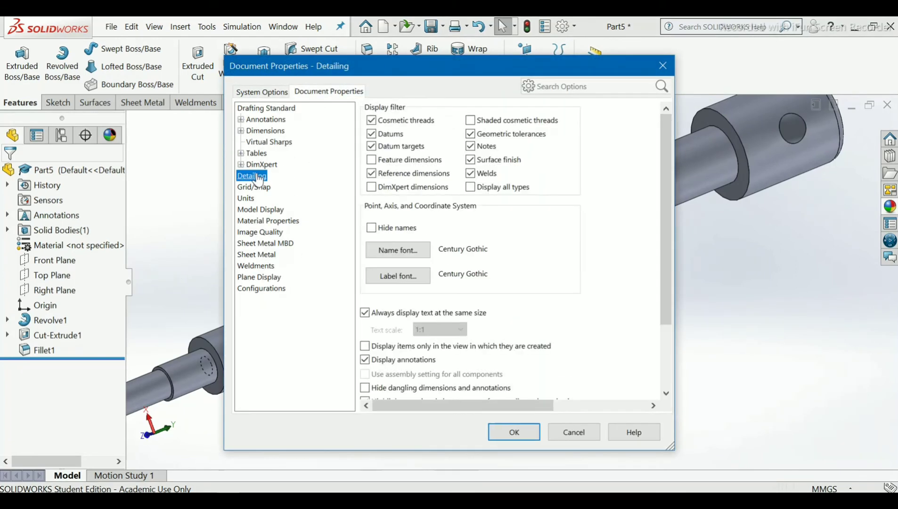
pyautogui.click(477, 122)
pyautogui.click(513, 432)
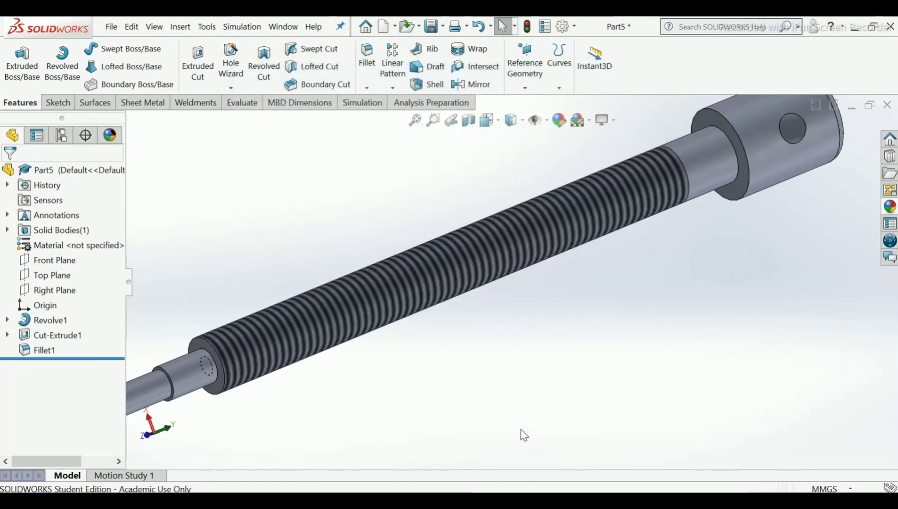
# Step: Edit the cosmetic thread under the revolve feature and set its size to M20x1.5
pyautogui.scroll(-3, 676, 153)
pyautogui.scroll(5, 674, 169)
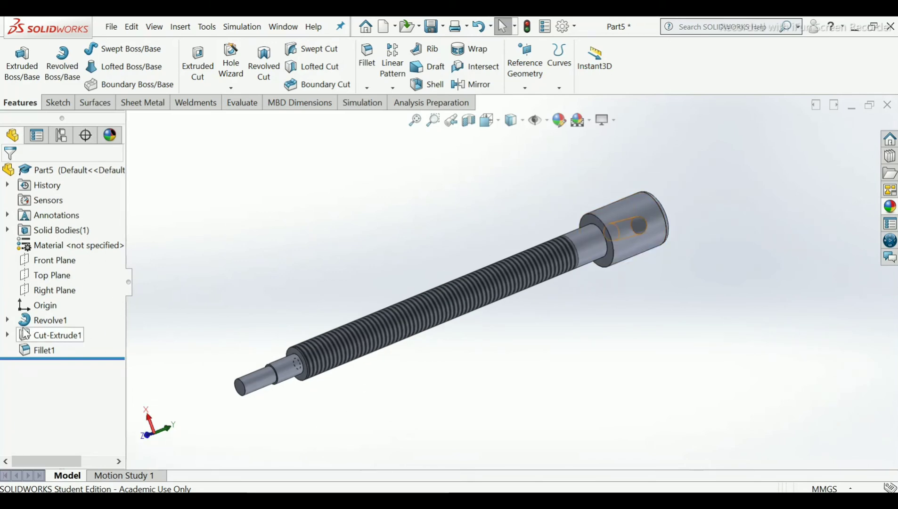
pyautogui.click(8, 334)
pyautogui.click(7, 334)
pyautogui.click(8, 321)
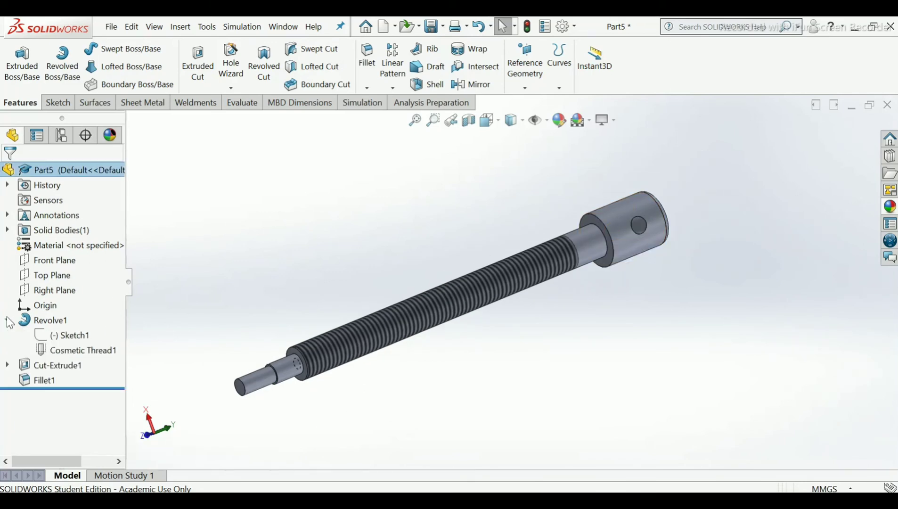
pyautogui.rightClick(55, 353)
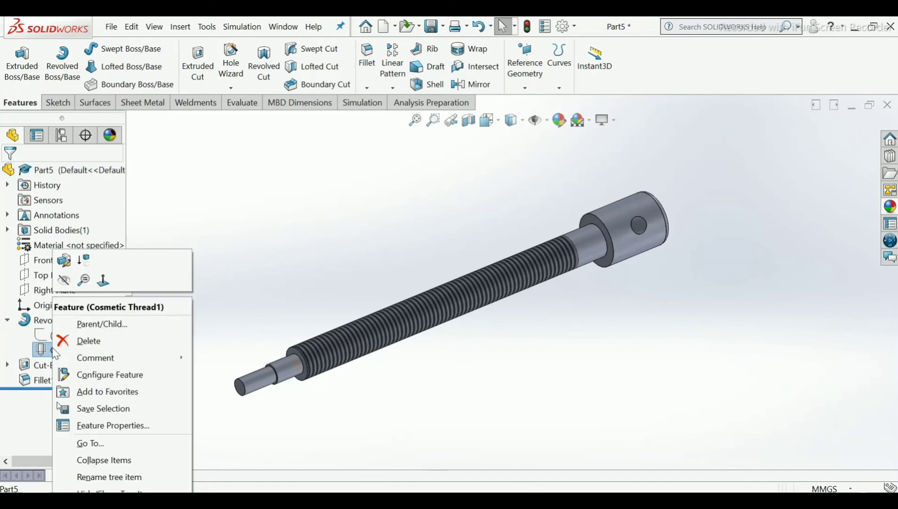
pyautogui.click(69, 271)
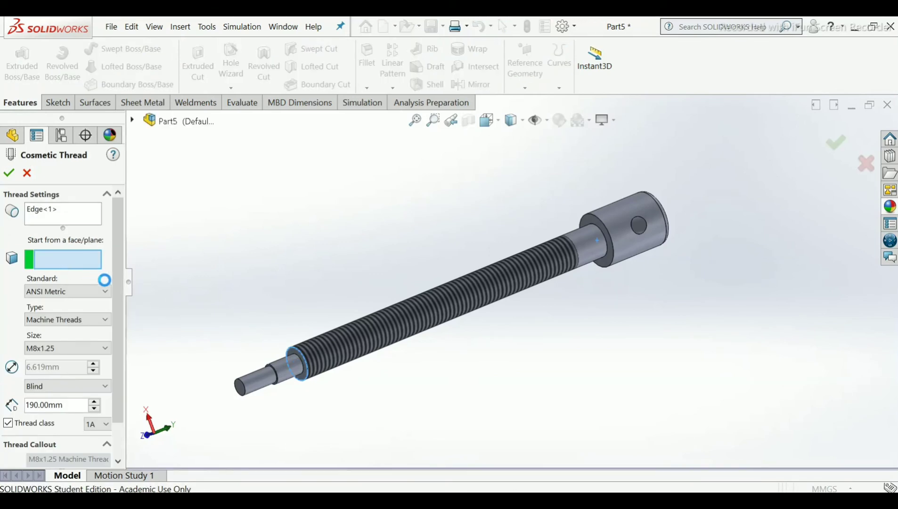
pyautogui.moveTo(117, 294); pyautogui.dragTo(116, 320)
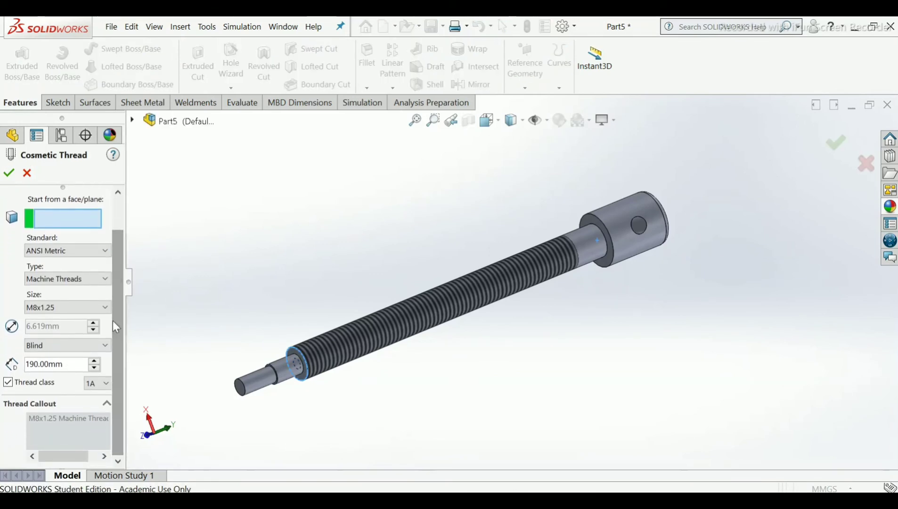
pyautogui.click(97, 307)
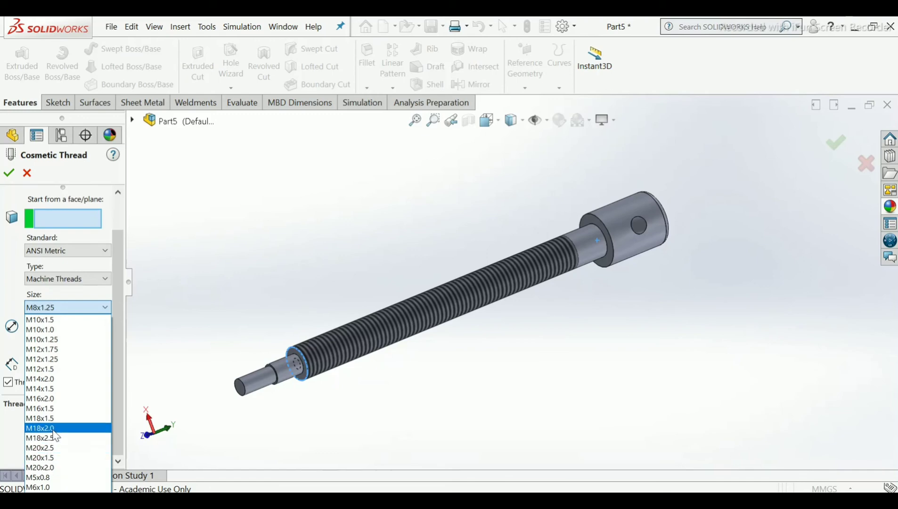
pyautogui.click(59, 459)
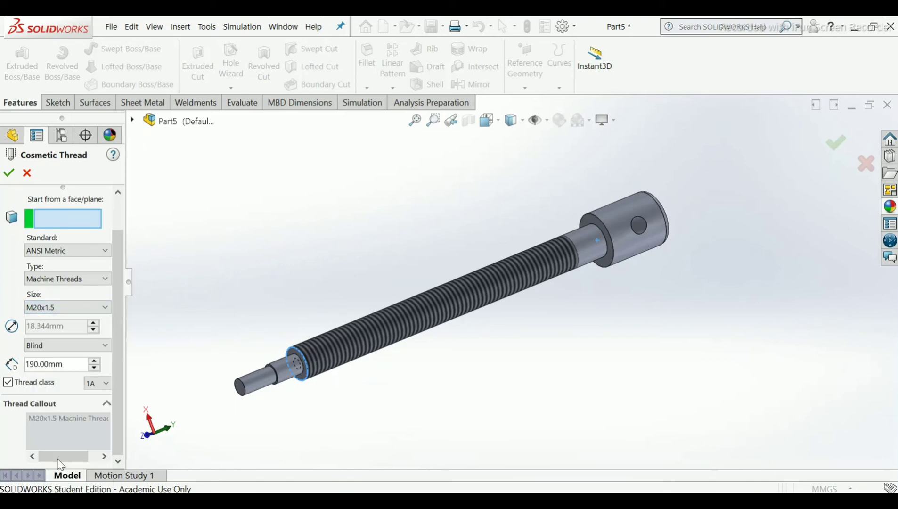
# Step: Try depths of 180 mm and 160 mm for the M20x1.5 cosmetic thread
pyautogui.doubleClick(68, 365)
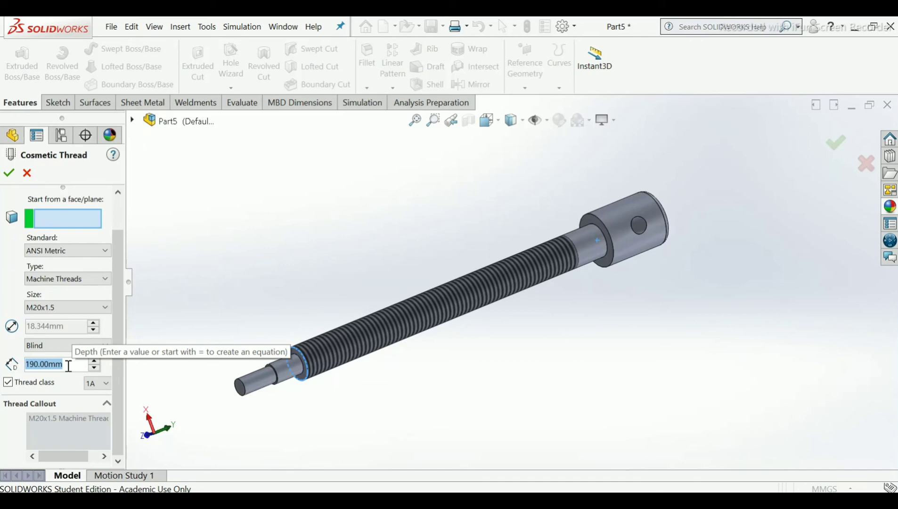
pyautogui.write('1')
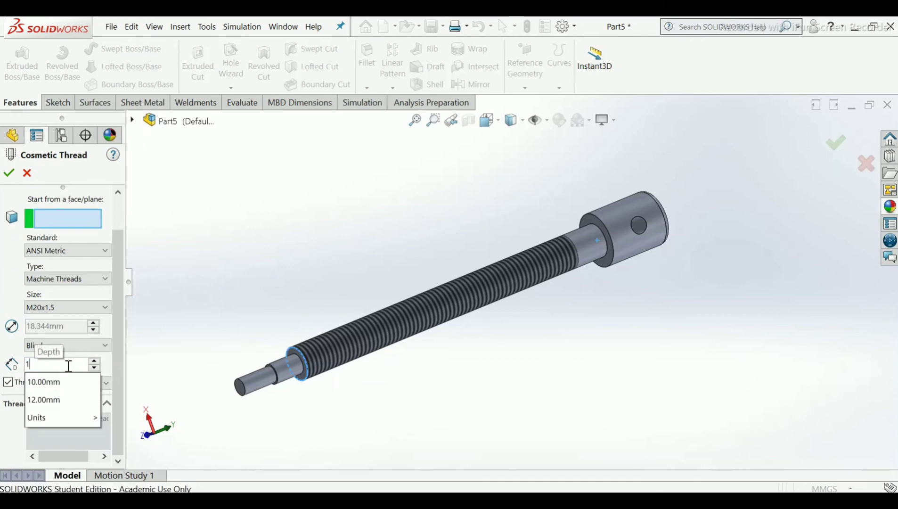
pyautogui.write('80')
pyautogui.press('Return')
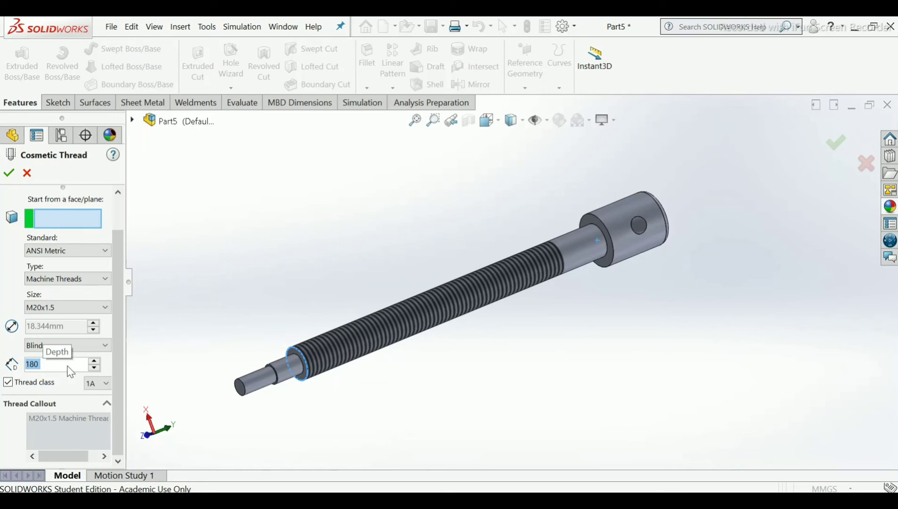
pyautogui.write('160')
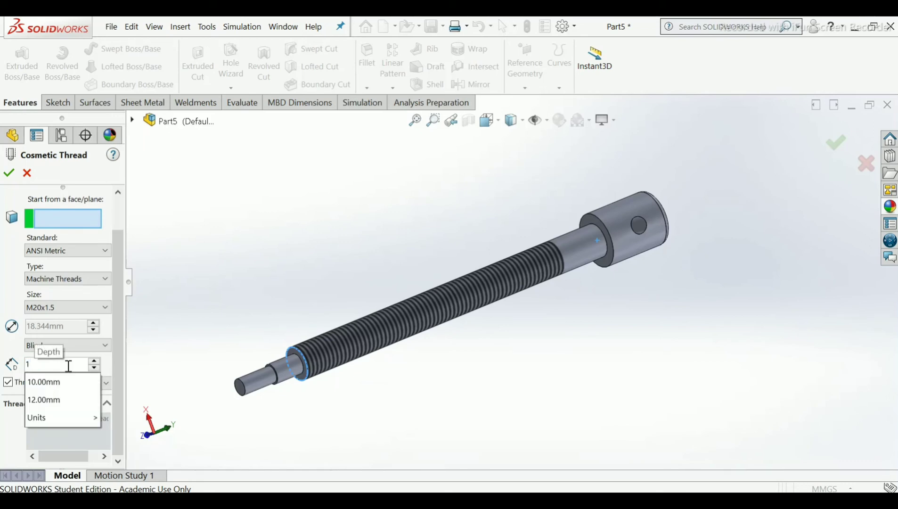
pyautogui.press('Return')
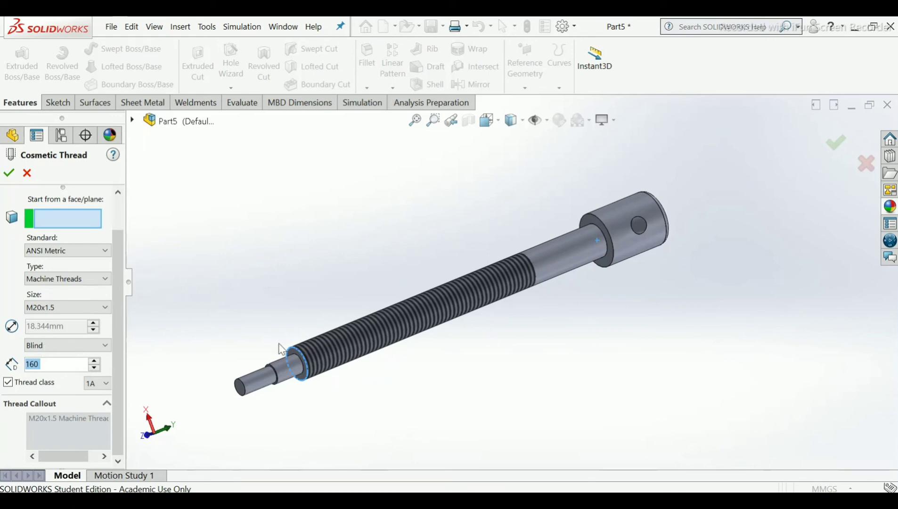
# Step: Set the M20x1.5 cosmetic thread's depth to 170 mm and accept the edited thread
pyautogui.scroll(-3, 551, 261)
pyautogui.moveTo(550, 253); pyautogui.dragTo(529, 248, button='middle')
pyautogui.doubleClick(54, 364)
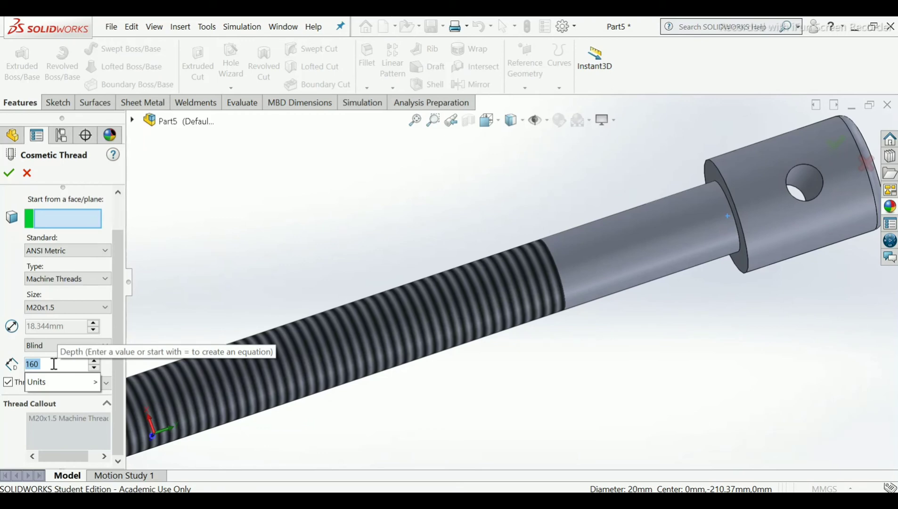
pyautogui.write('1')
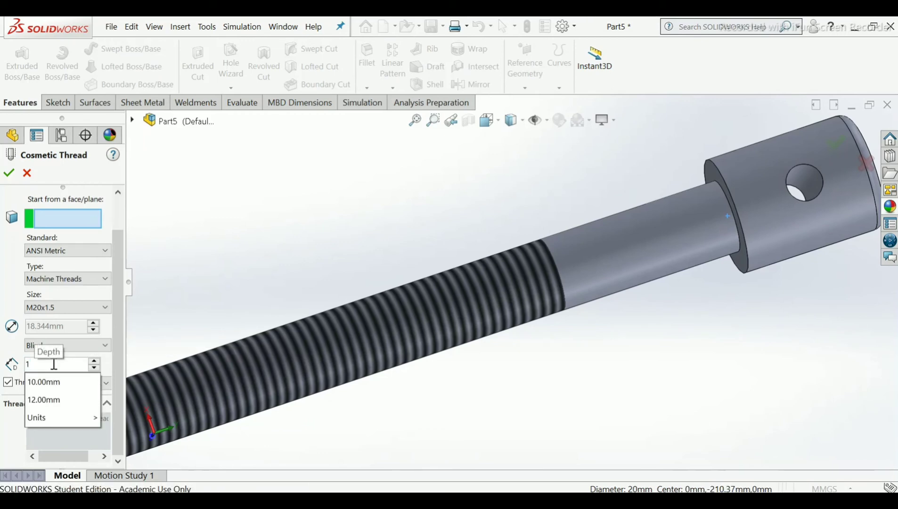
pyautogui.write('7')
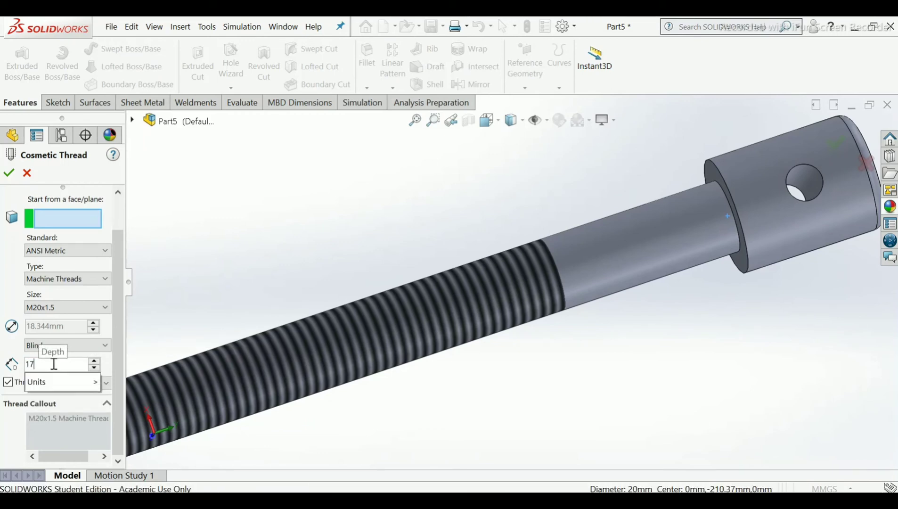
pyautogui.write('0')
pyautogui.press('Return')
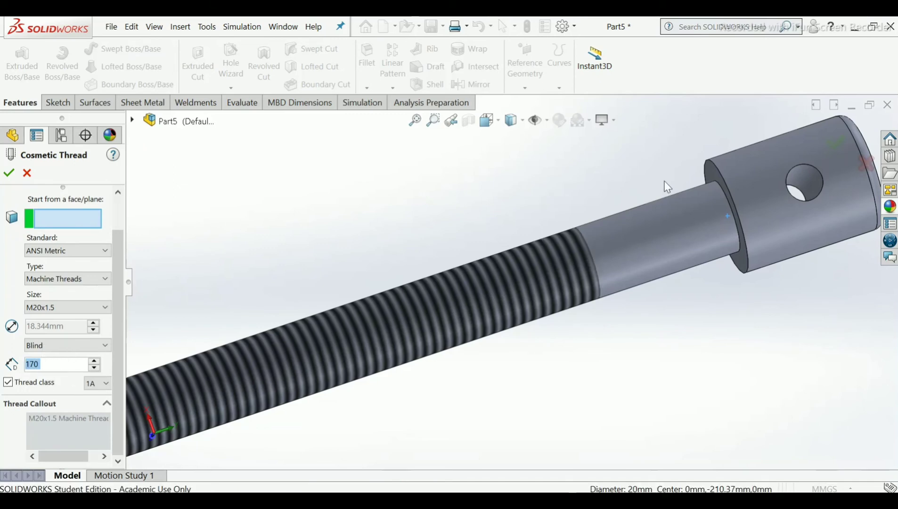
pyautogui.scroll(5, 586, 203)
pyautogui.scroll(-1, 542, 244)
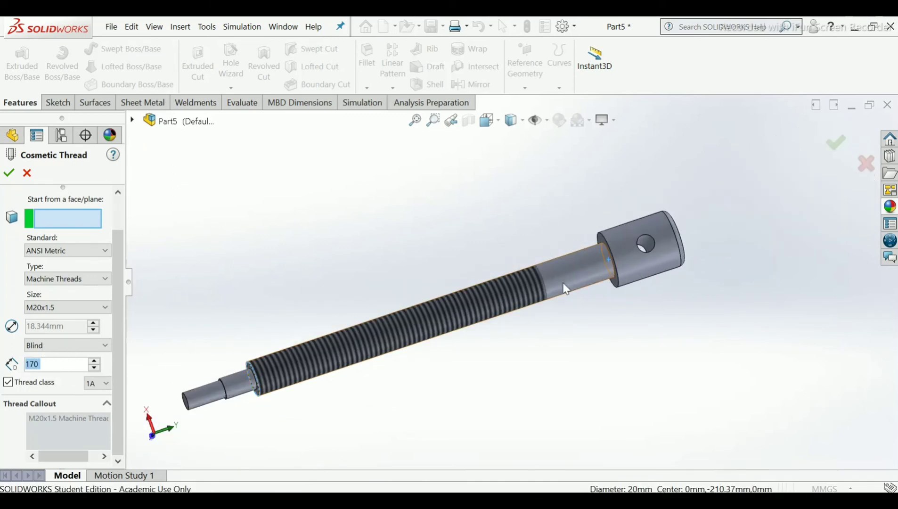
pyautogui.scroll(-2, 563, 283)
pyautogui.click(6, 172)
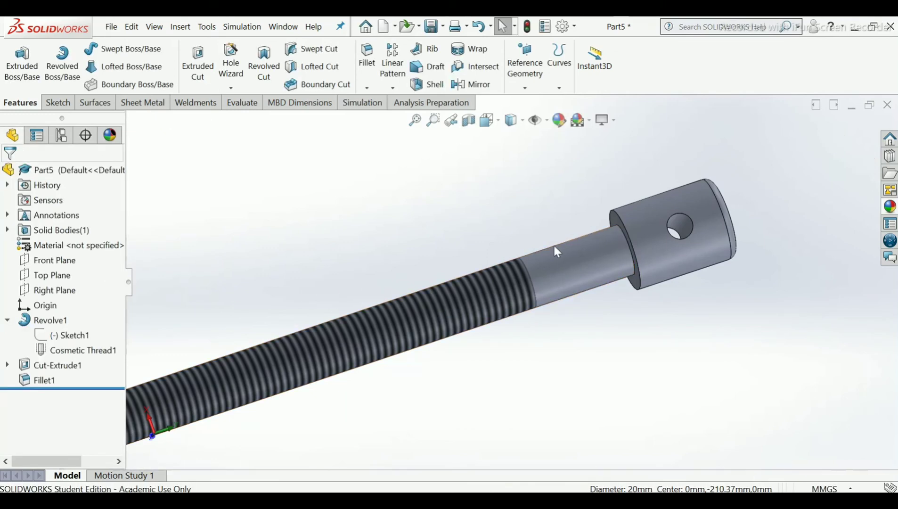
# Step: Add an M8x1.25 machine-thread cosmetic thread from the circular edge at the rod's thin free end, with end condition Up to Next
pyautogui.scroll(3, 551, 243)
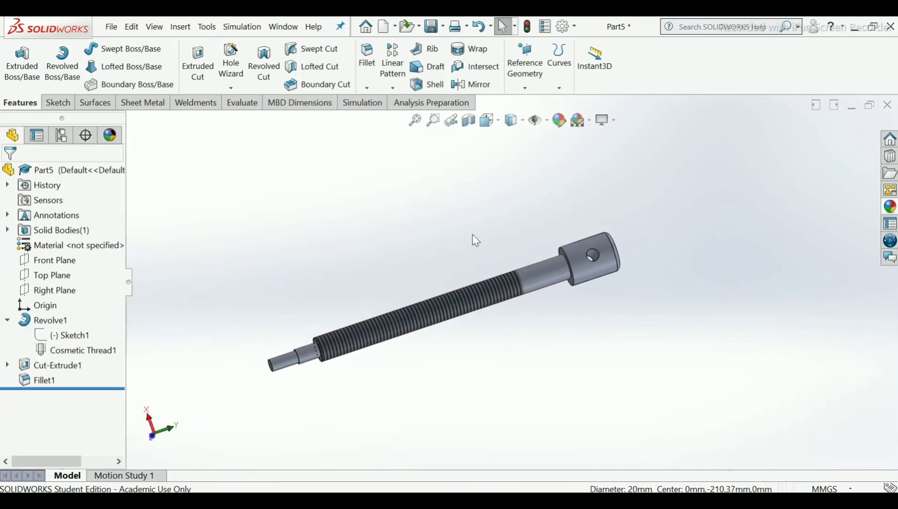
pyautogui.scroll(-3, 440, 297)
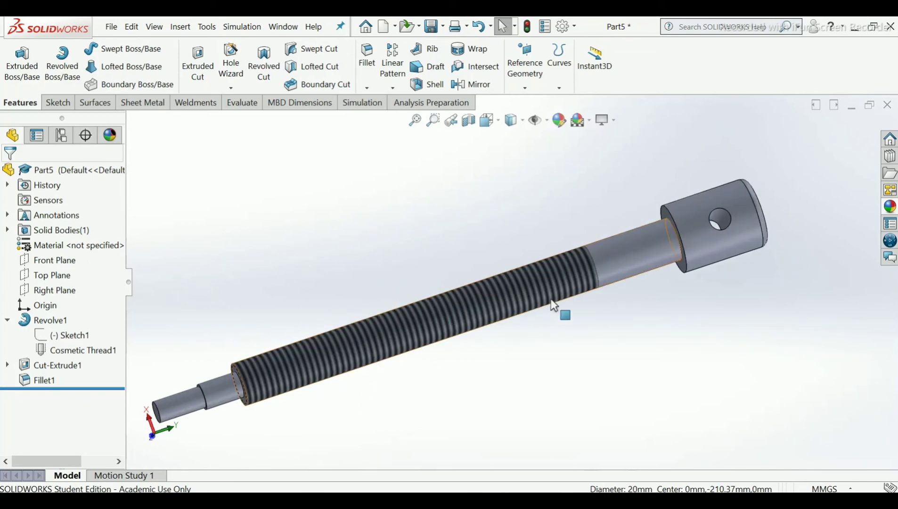
pyautogui.scroll(-3, 188, 400)
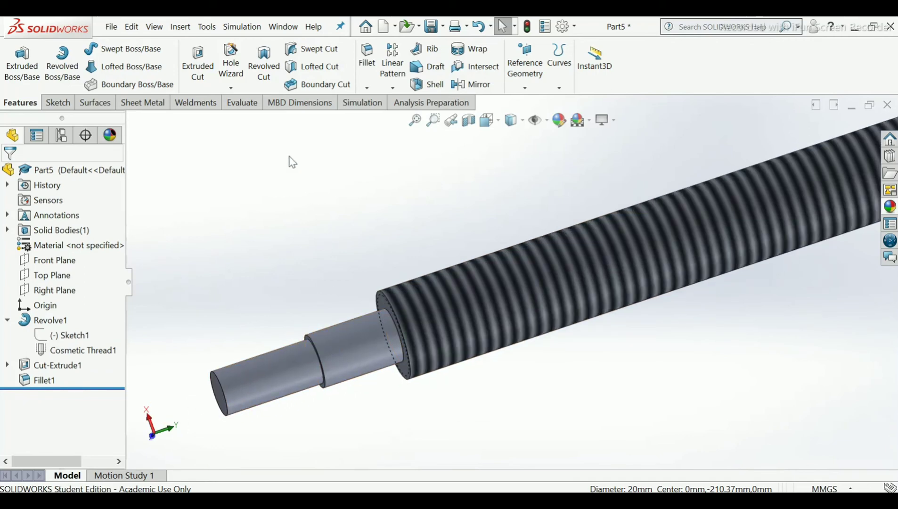
pyautogui.click(180, 27)
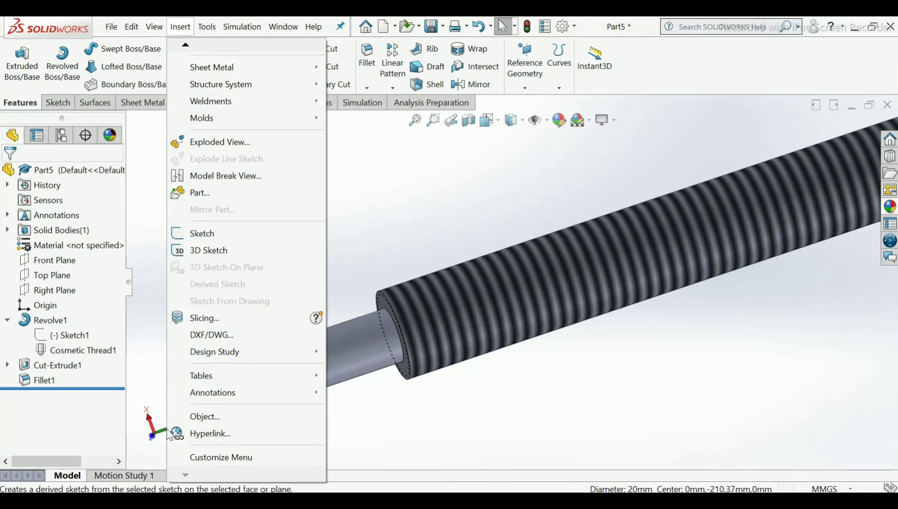
pyautogui.moveTo(226, 392)
pyautogui.click(360, 330)
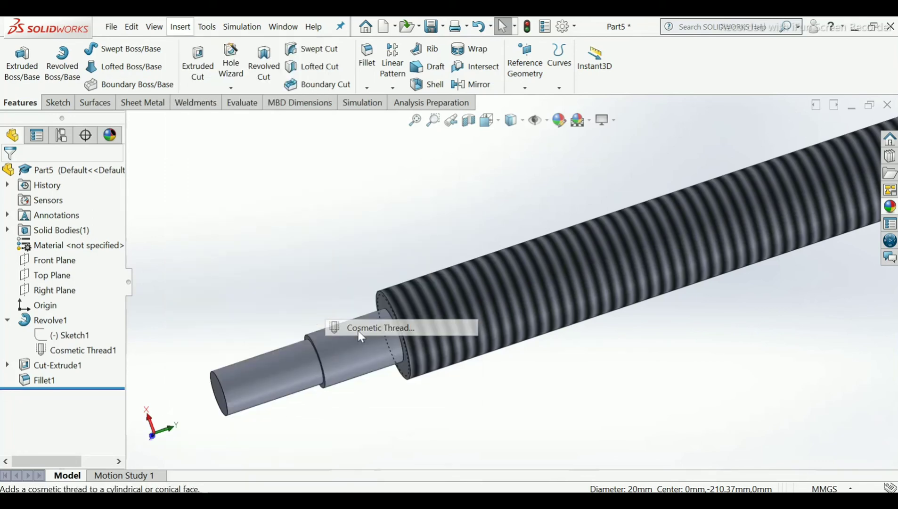
pyautogui.click(225, 398)
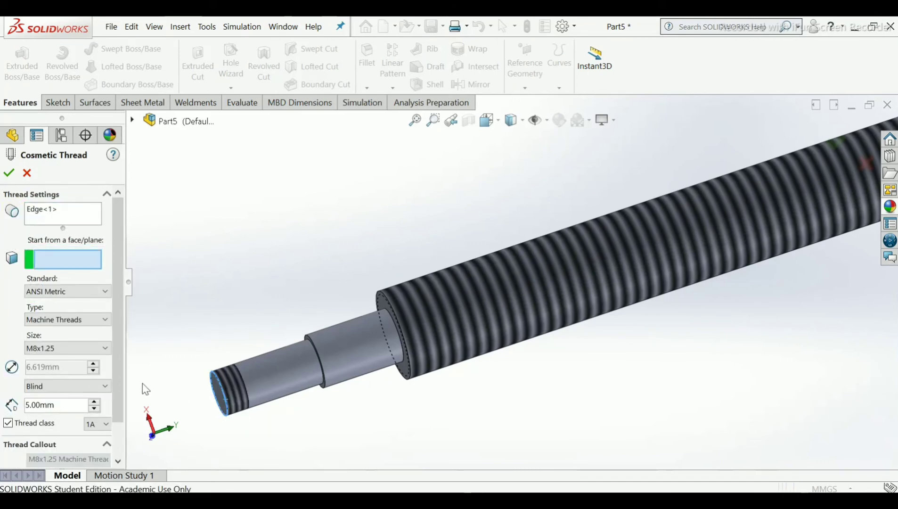
pyautogui.click(100, 387)
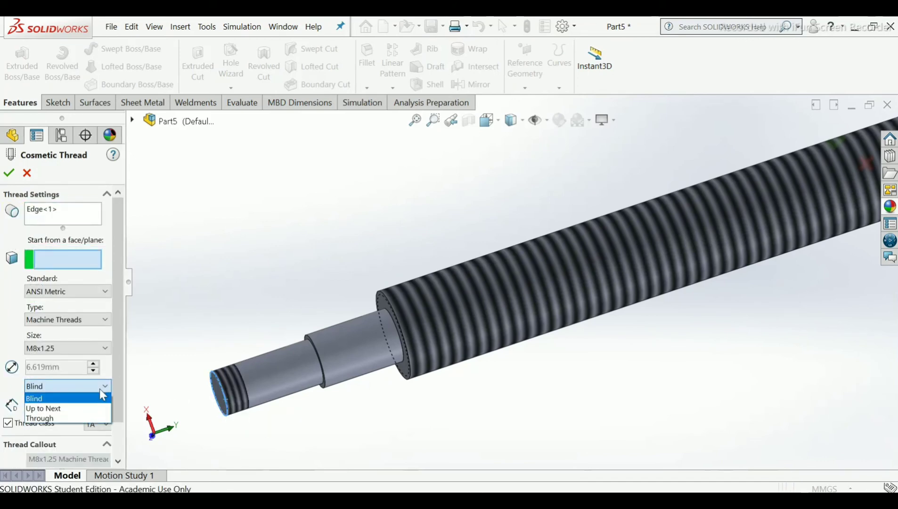
pyautogui.click(57, 408)
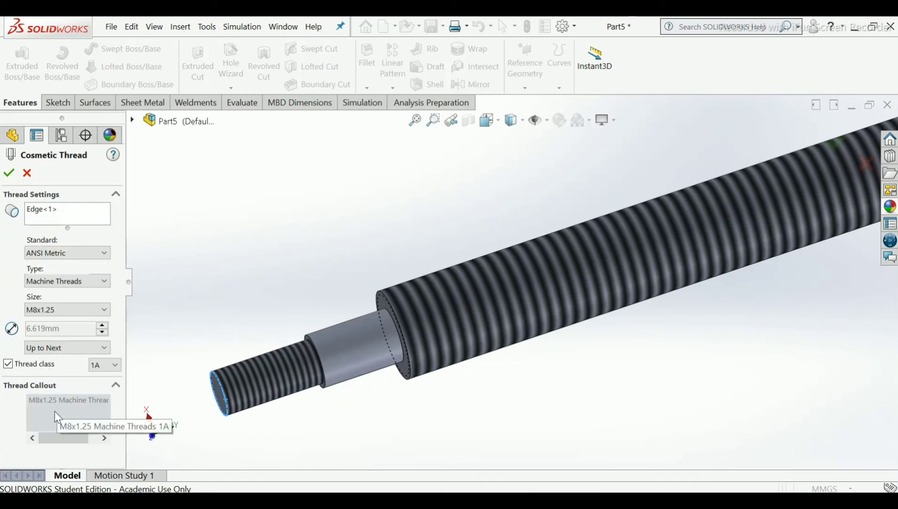
pyautogui.click(5, 176)
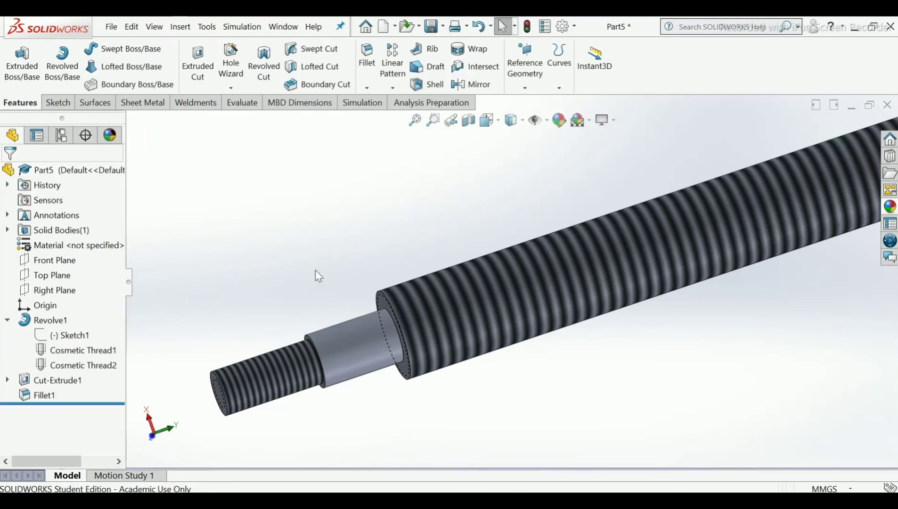
# Step: Try several orange shades on the whole part and apply the palest peach swatch from the standard colors as its appearance
pyautogui.scroll(5, 333, 273)
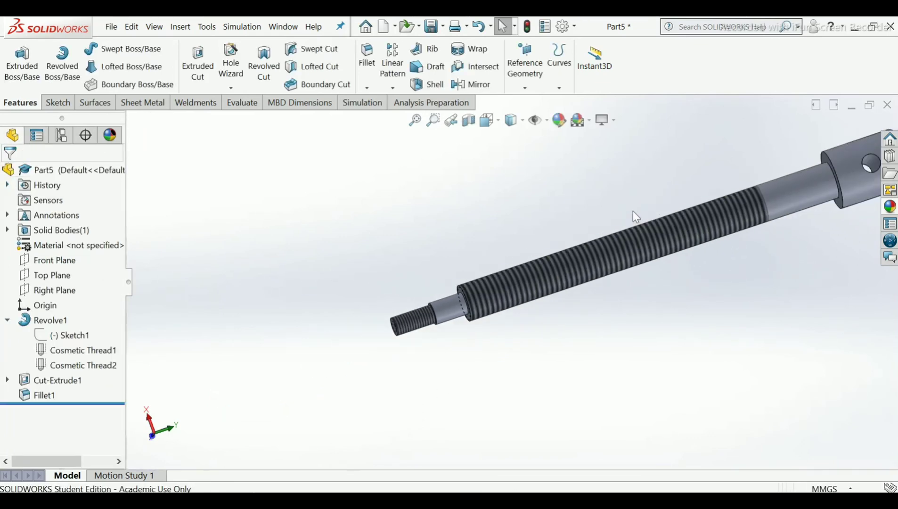
pyautogui.scroll(-3, 634, 224)
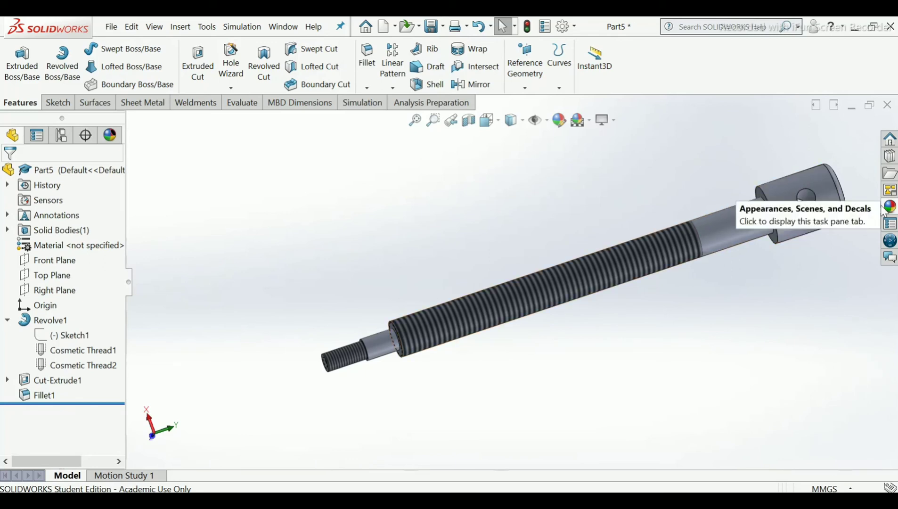
pyautogui.click(559, 120)
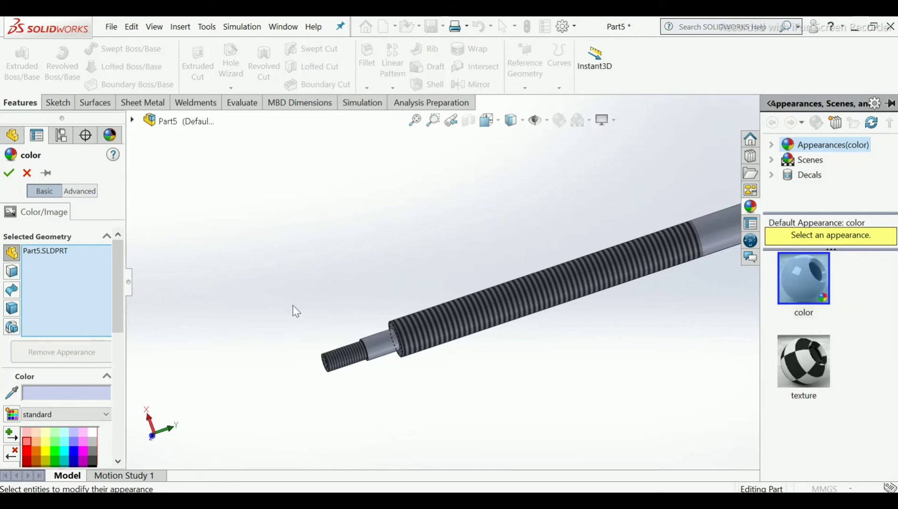
pyautogui.click(37, 441)
pyautogui.scroll(2, 624, 236)
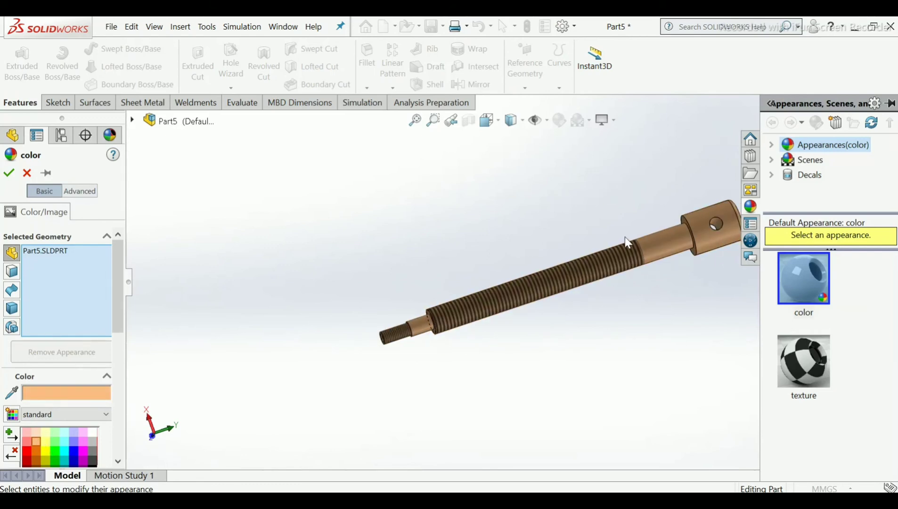
pyautogui.click(37, 434)
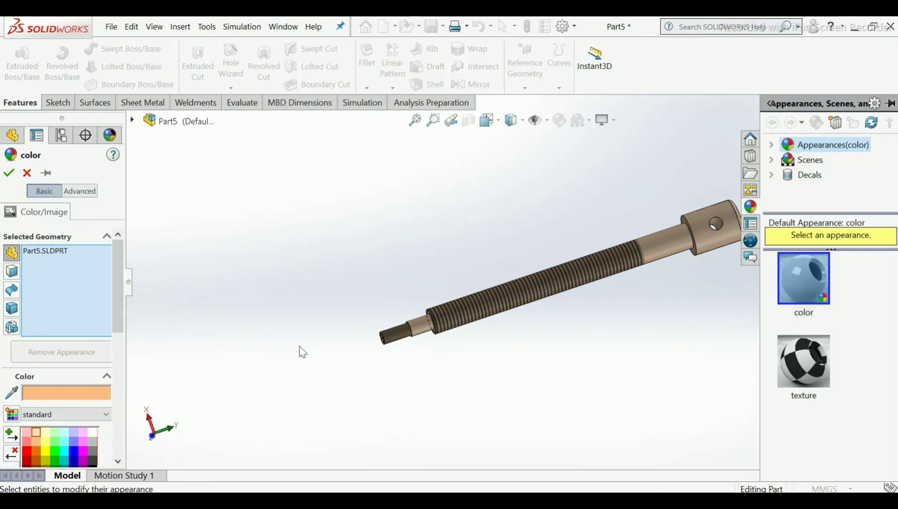
pyautogui.click(32, 448)
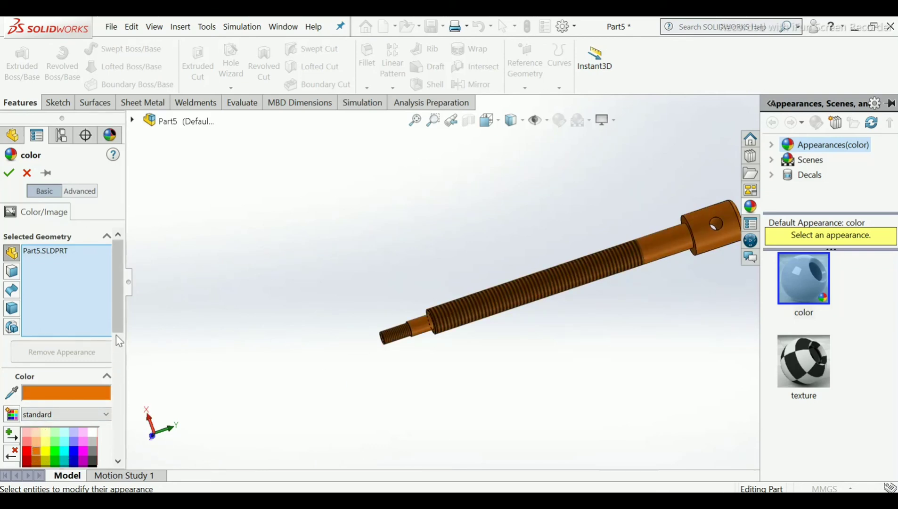
pyautogui.scroll(-3, 121, 336)
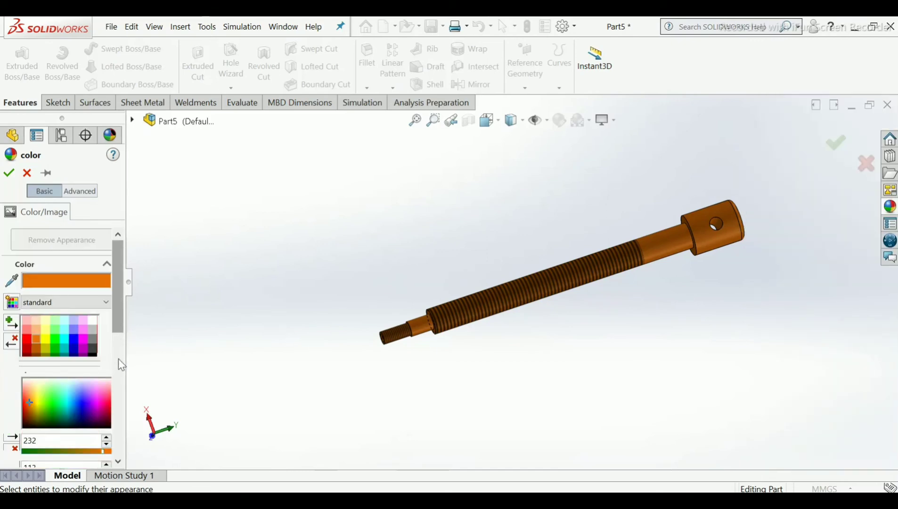
pyautogui.click(36, 342)
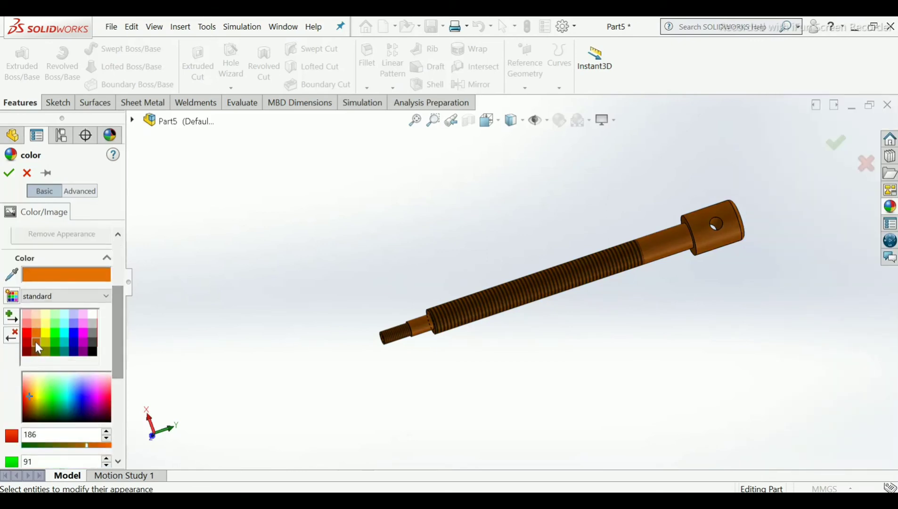
pyautogui.click(34, 313)
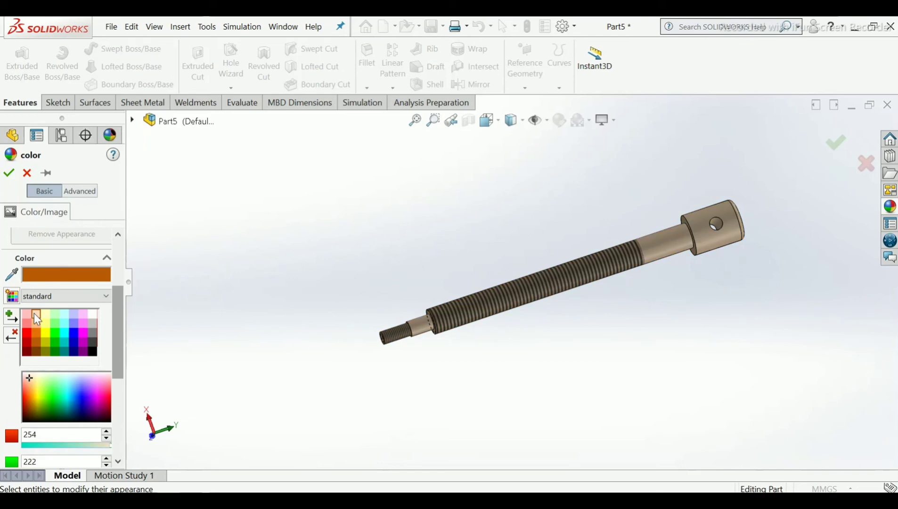
pyautogui.scroll(-3, 702, 225)
pyautogui.moveTo(702, 225); pyautogui.dragTo(622, 264, button='middle')
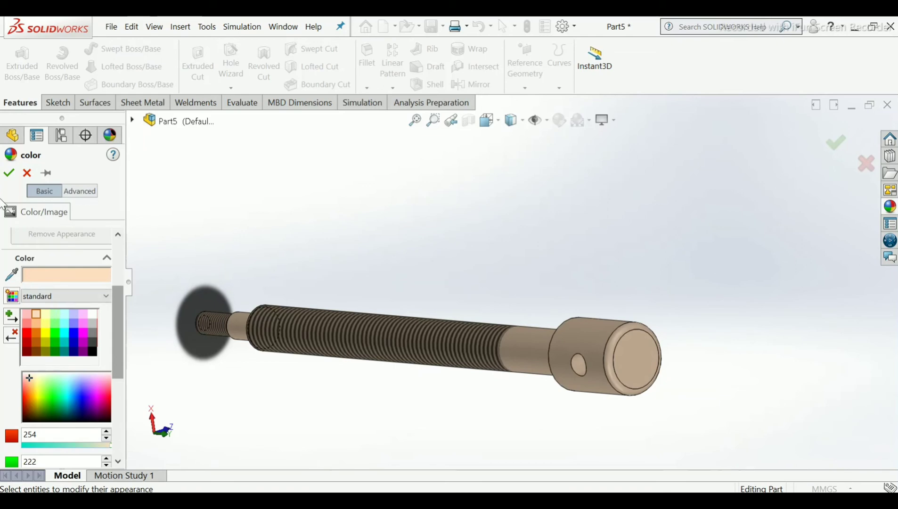
pyautogui.click(9, 172)
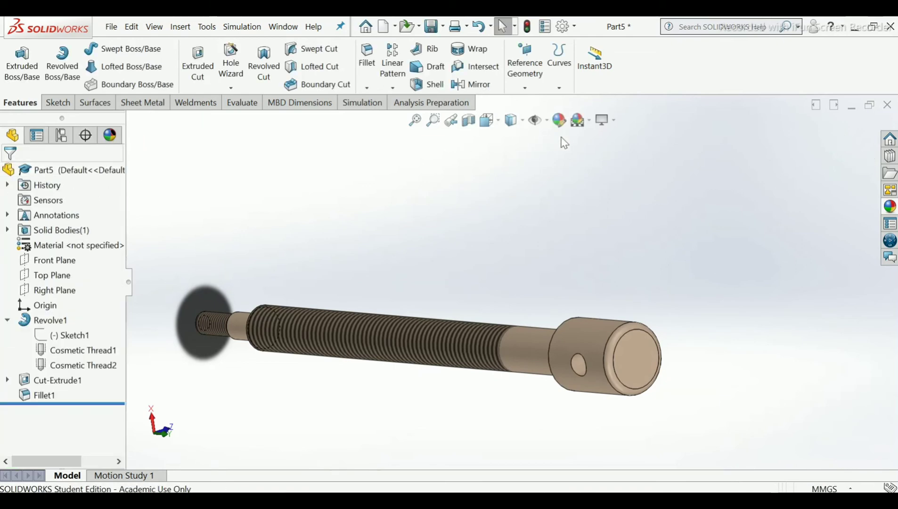
# Step: Change the scene behind the model to Plain White
pyautogui.click(587, 121)
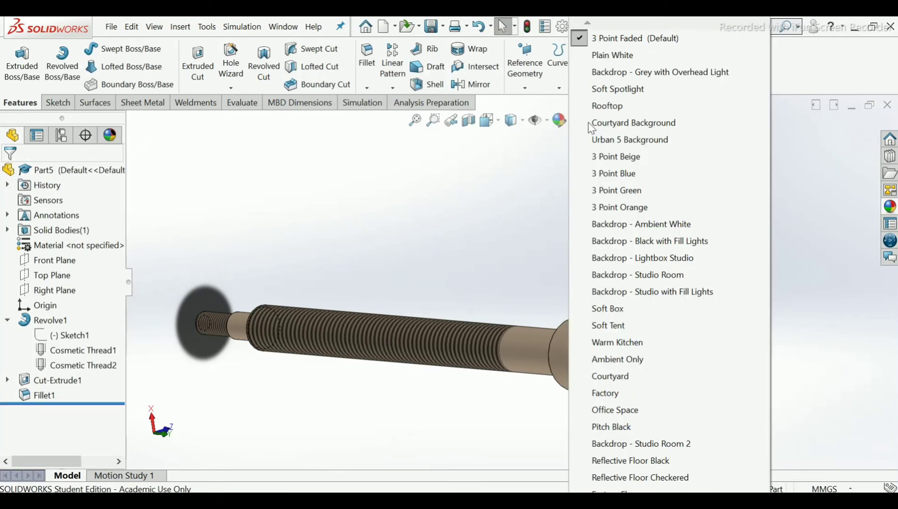
pyautogui.click(619, 56)
pyautogui.moveTo(553, 247); pyautogui.dragTo(590, 214, button='middle')
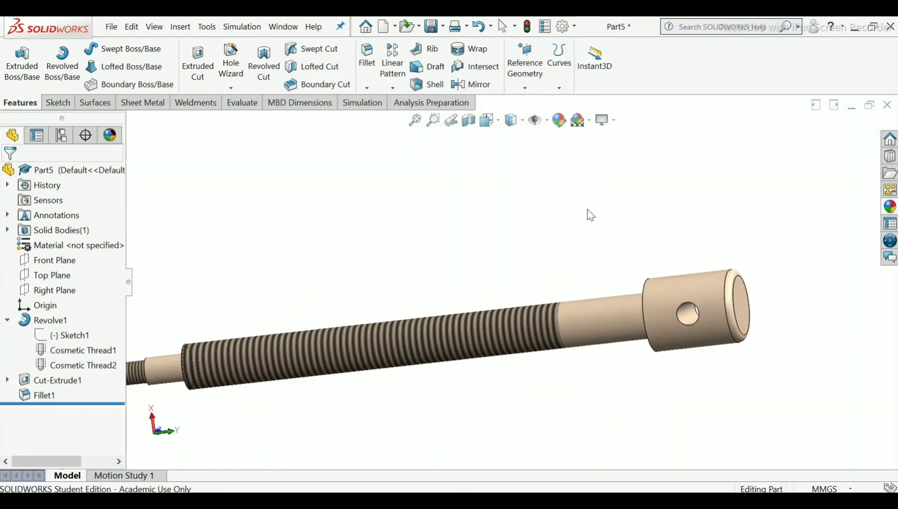
pyautogui.scroll(2, 601, 235)
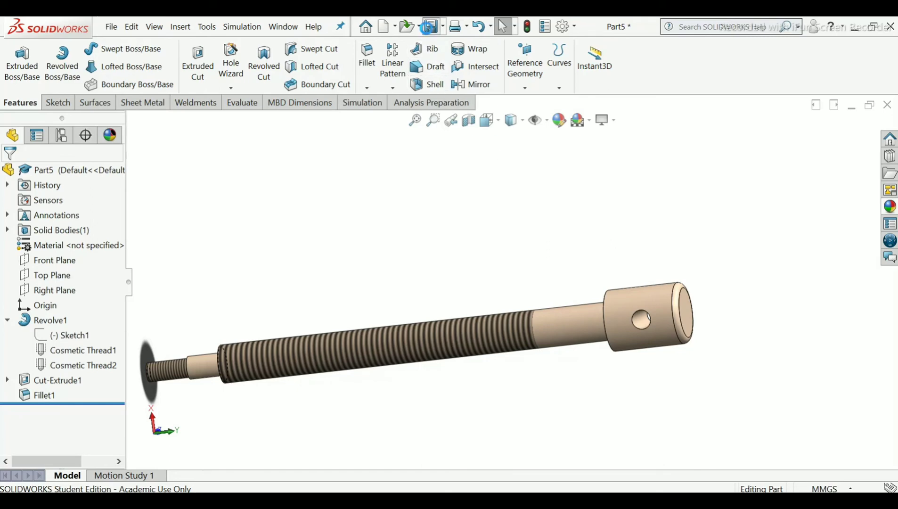
# Step: Save the part as Screw rod in the Machine vice folder and close it
pyautogui.click(429, 29)
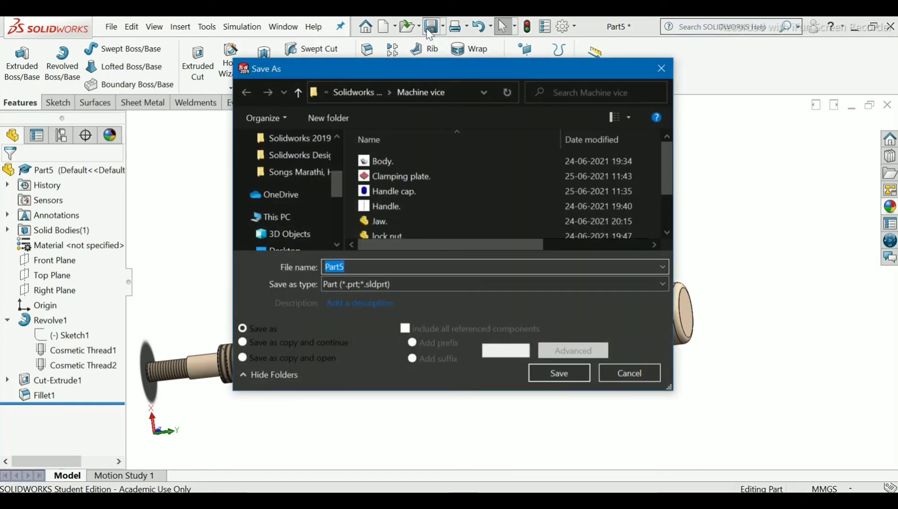
pyautogui.write('S')
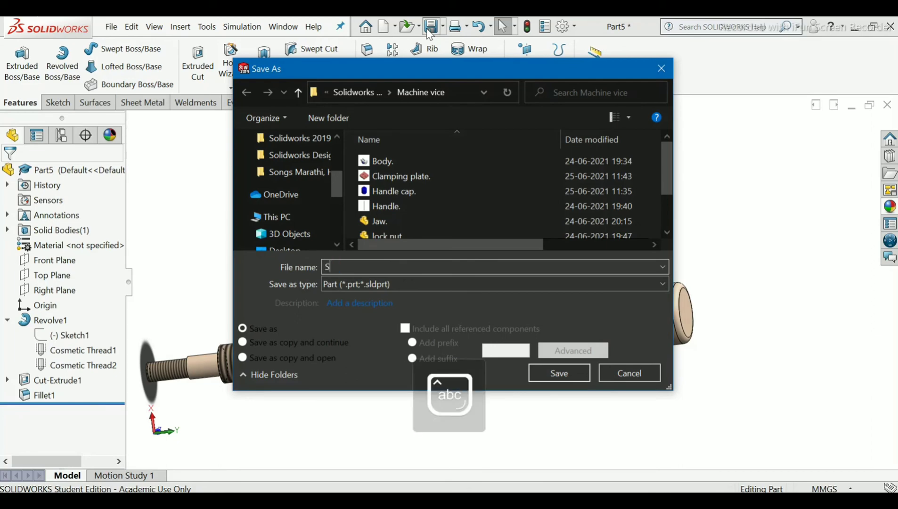
pyautogui.write('crew ')
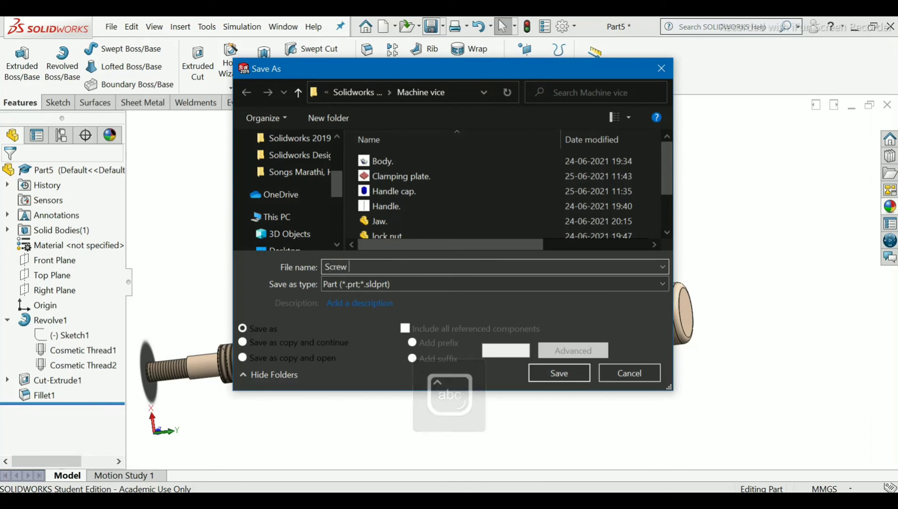
pyautogui.write('rod')
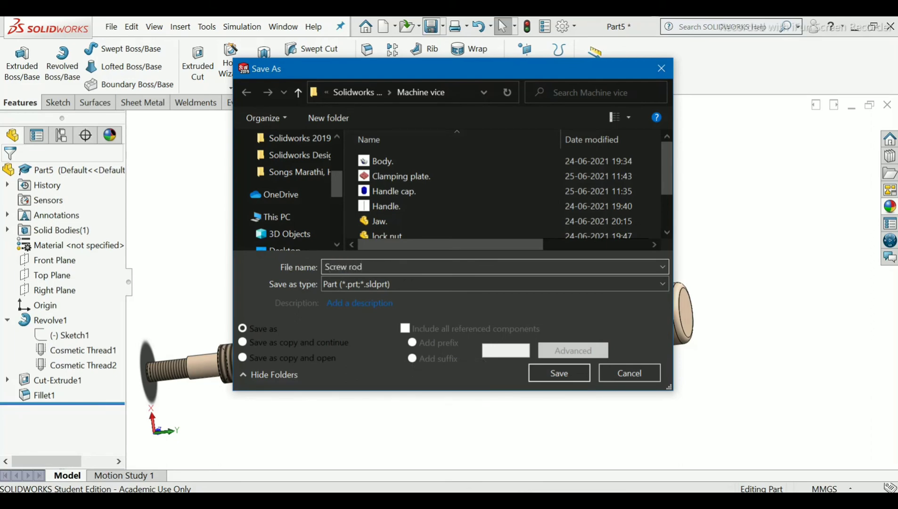
pyautogui.click(558, 373)
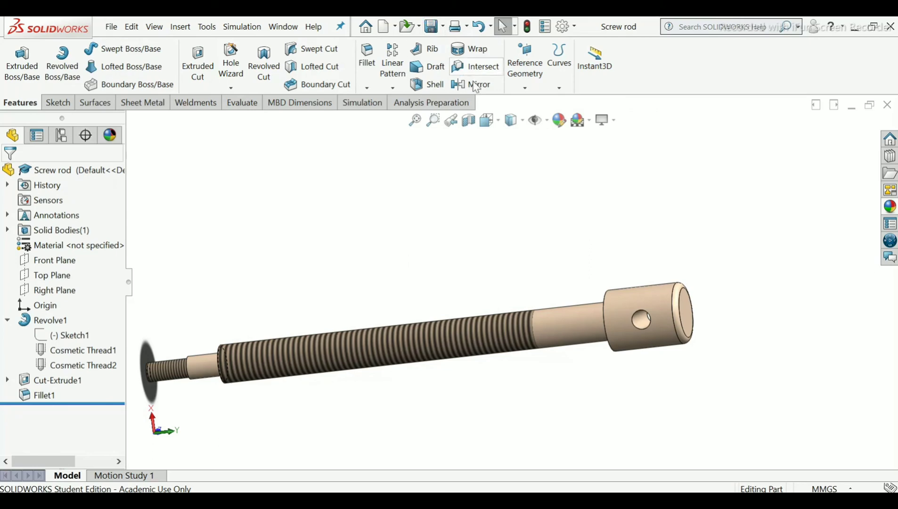
pyautogui.click(885, 113)
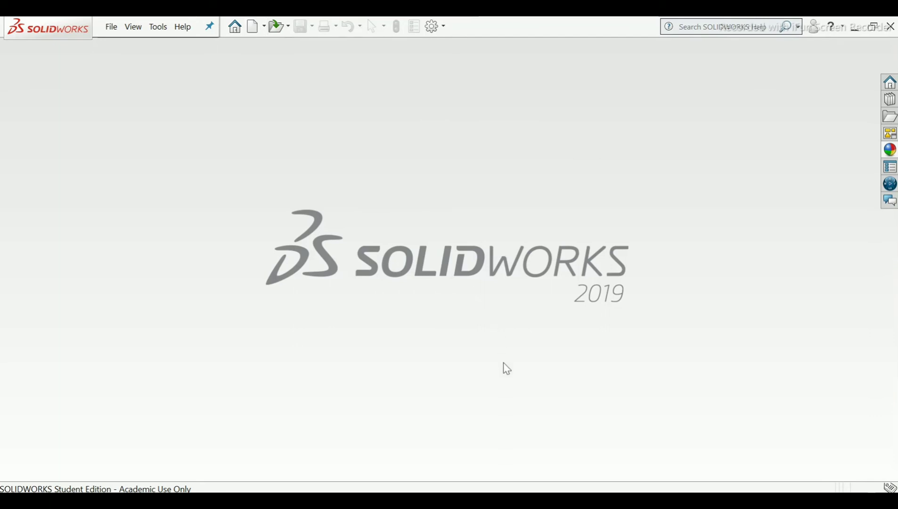
# Step: Create a new part and start a sketch on the Front Plane, viewed normal to the plane
pyautogui.click(254, 27)
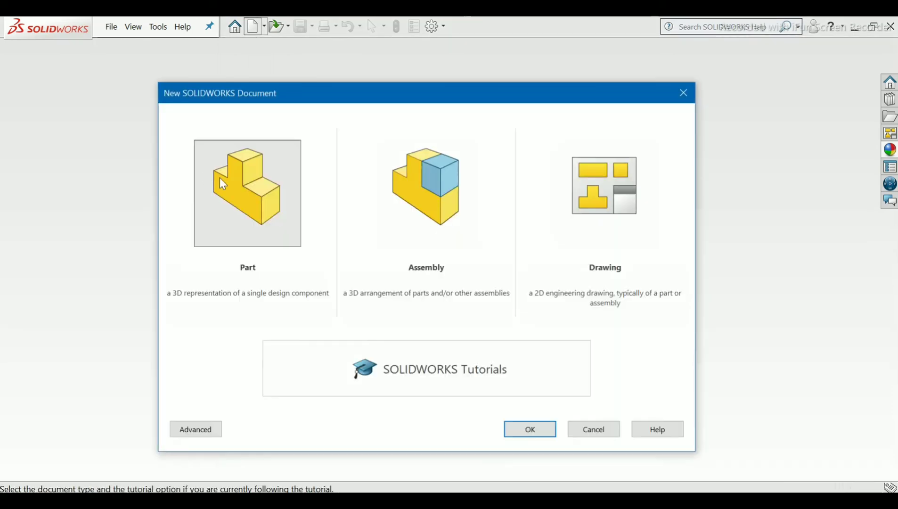
pyautogui.click(220, 179)
pyautogui.click(516, 434)
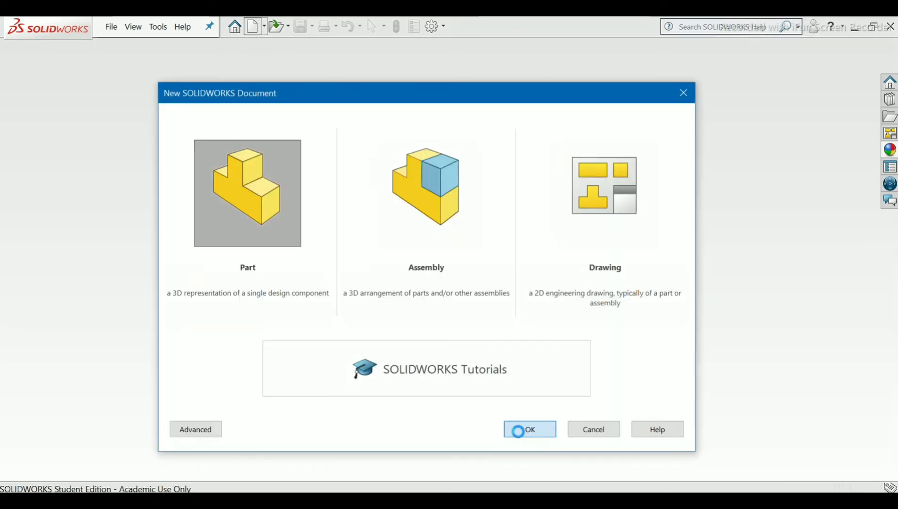
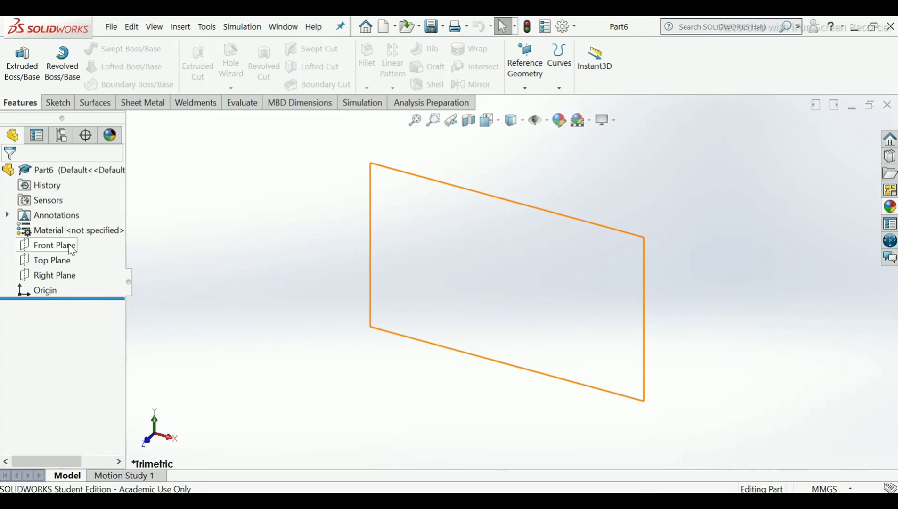
pyautogui.click(72, 245)
pyautogui.click(79, 229)
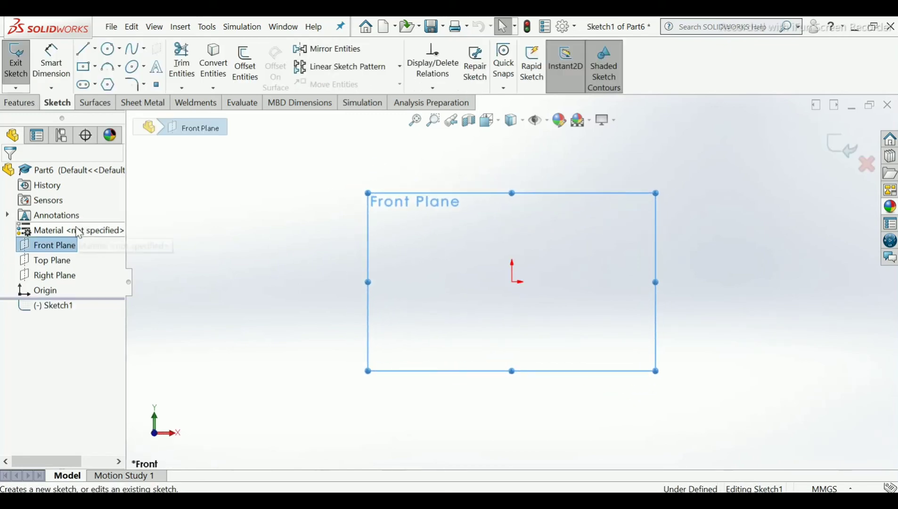
pyautogui.hotkey('ctrl', '8')
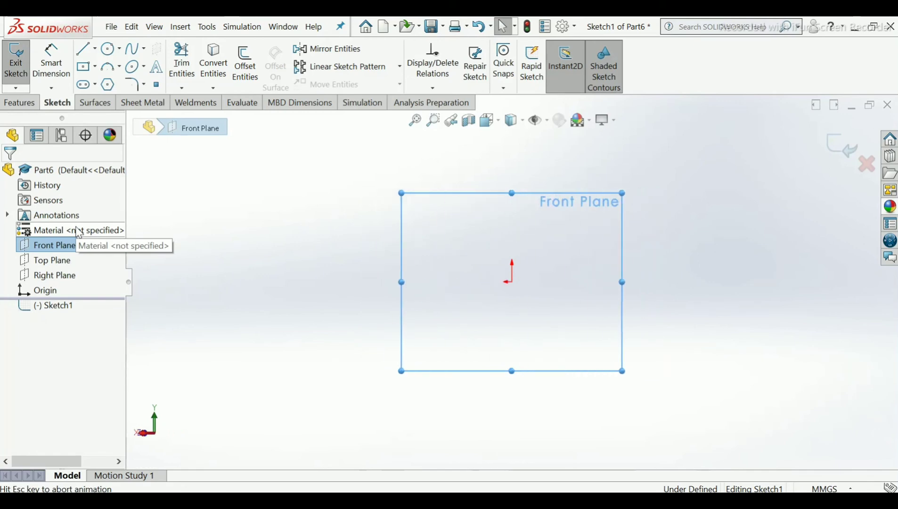
pyautogui.hotkey('ctrl', '8')
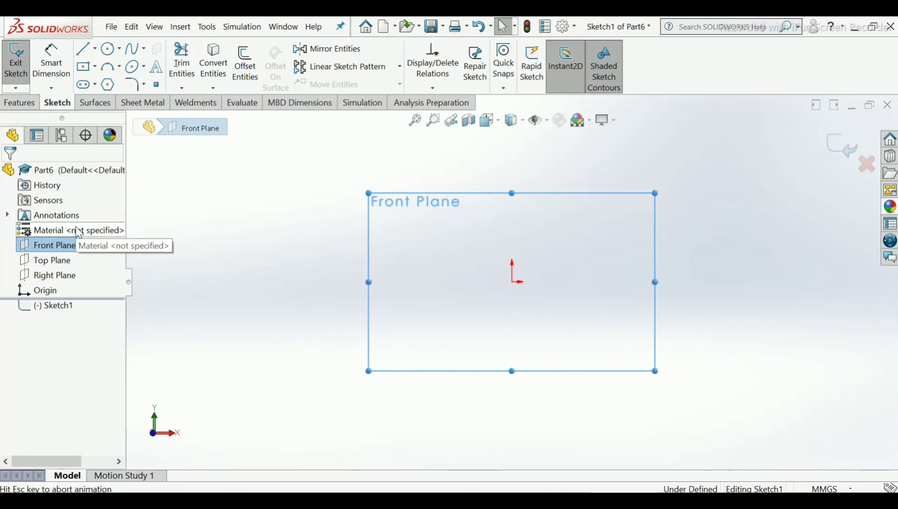
pyautogui.click(270, 227)
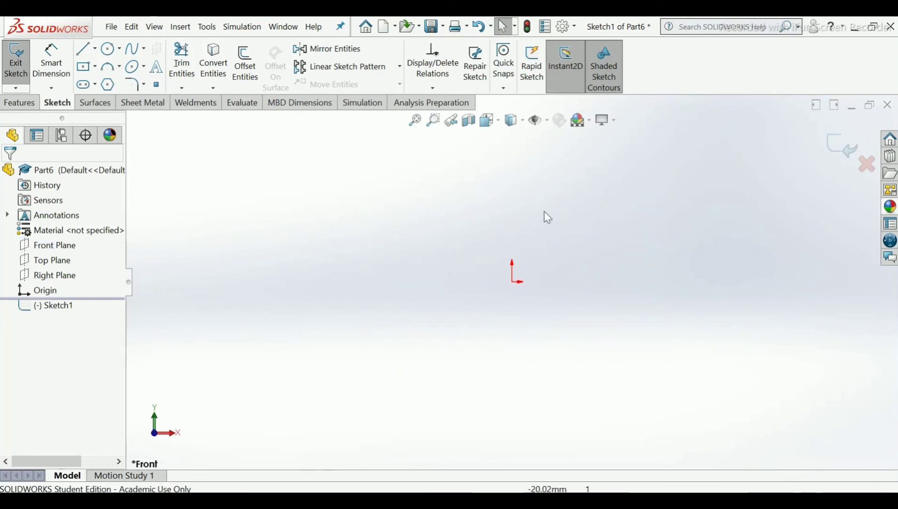
# Step: Draw a vertical centerline through the origin, starting about 51 mm above it and extending well below it
pyautogui.click(95, 49)
pyautogui.click(104, 82)
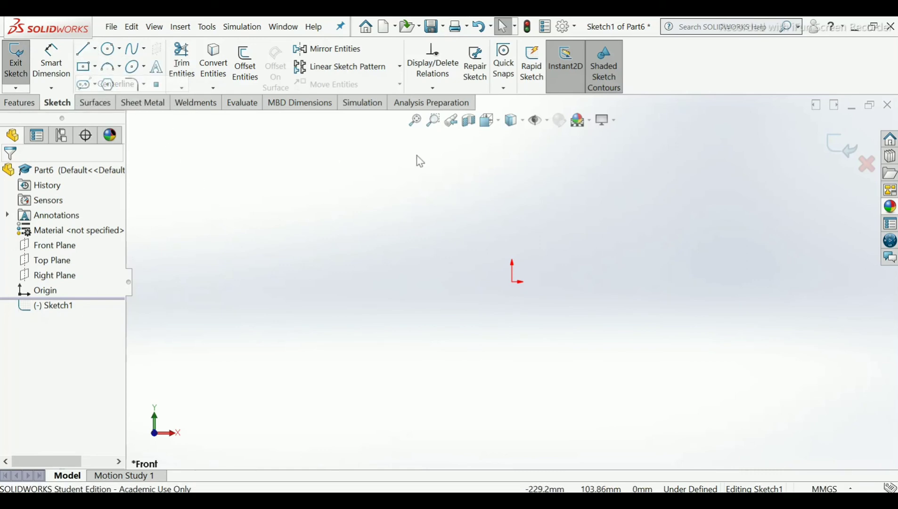
pyautogui.click(513, 221)
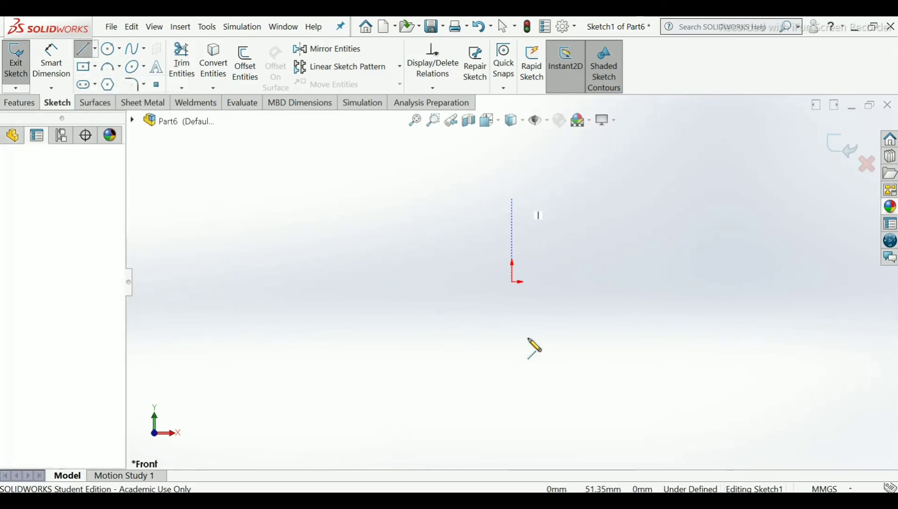
pyautogui.click(511, 452)
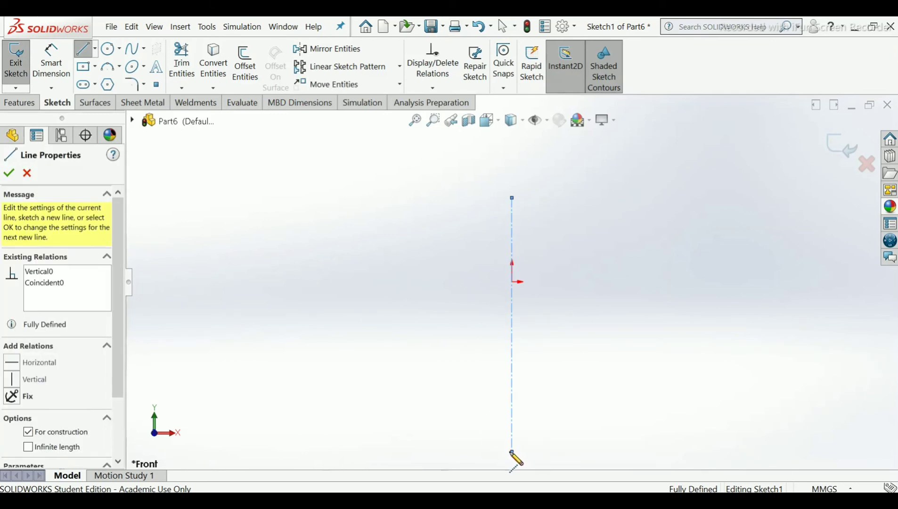
pyautogui.rightClick(512, 451)
pyautogui.click(545, 342)
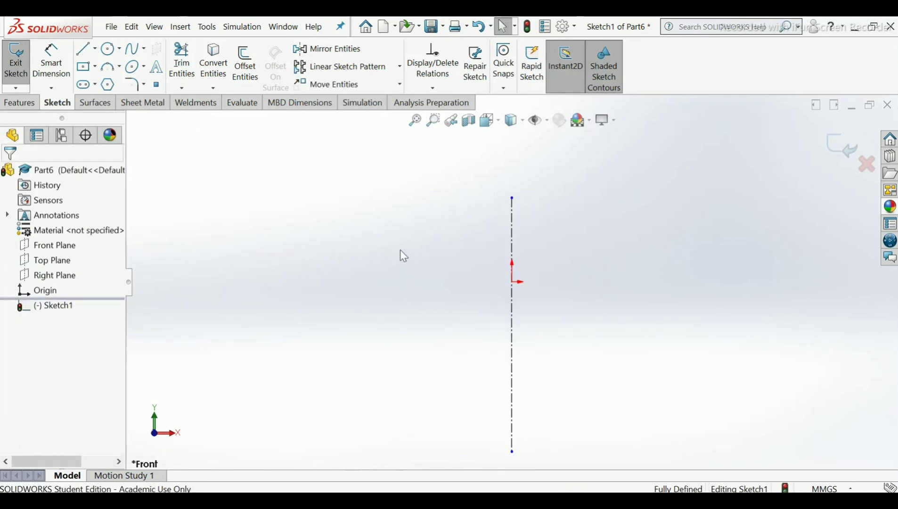
# Step: Sketch a closed half-profile from the origin: about 50 mm top edge, inward taper, about 60 mm vertical side; shorten the centerline to about 22 mm above it
pyautogui.click(85, 49)
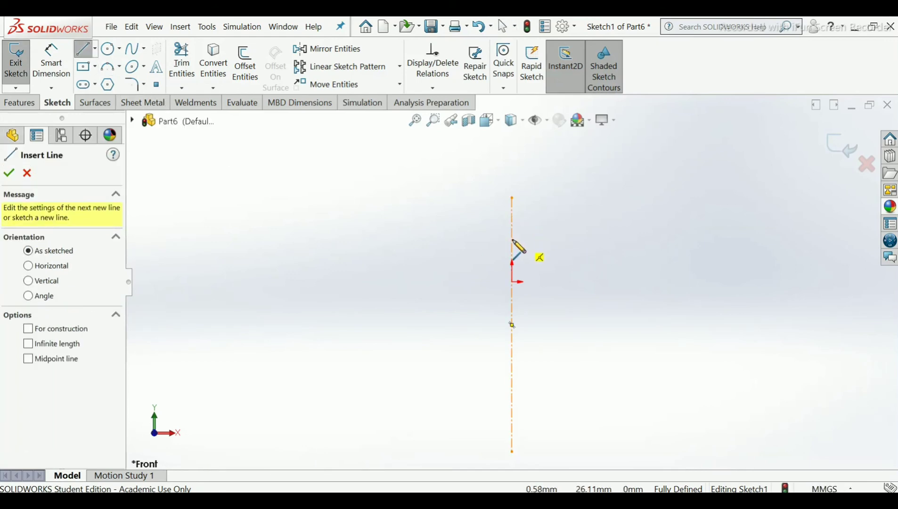
pyautogui.click(512, 282)
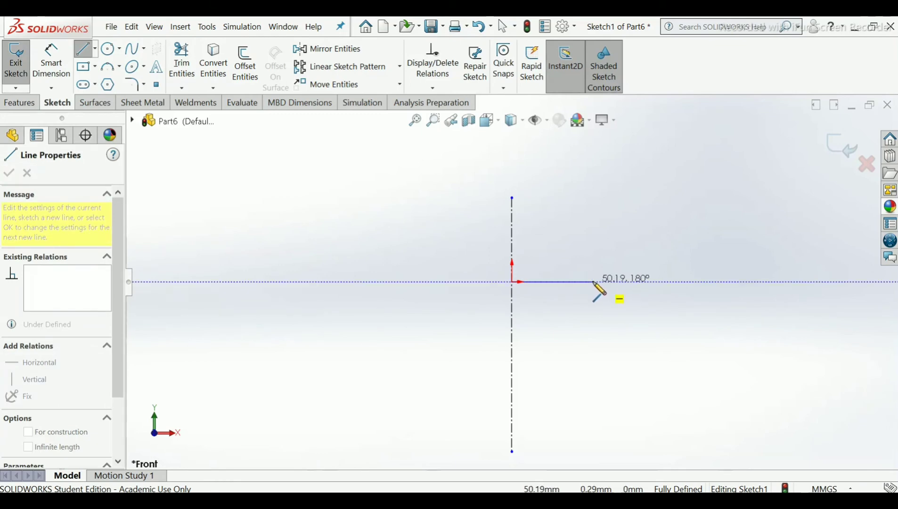
pyautogui.click(593, 281)
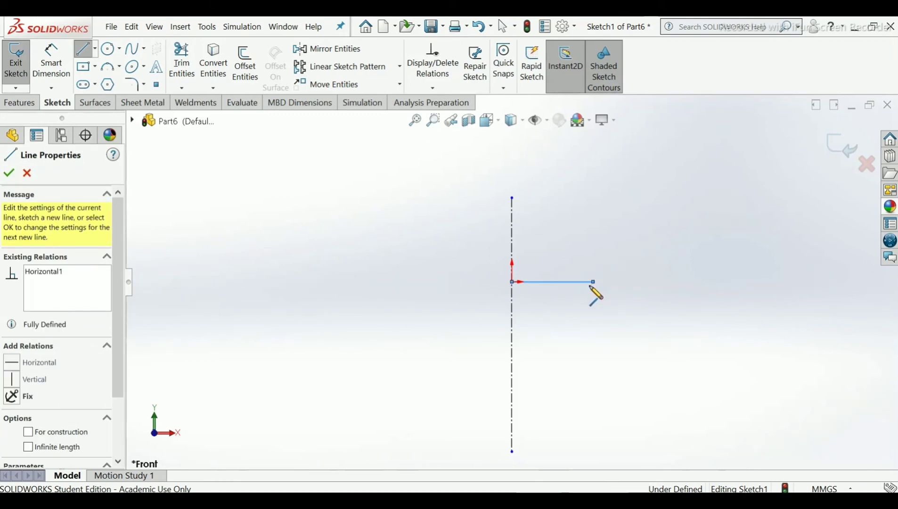
pyautogui.click(576, 316)
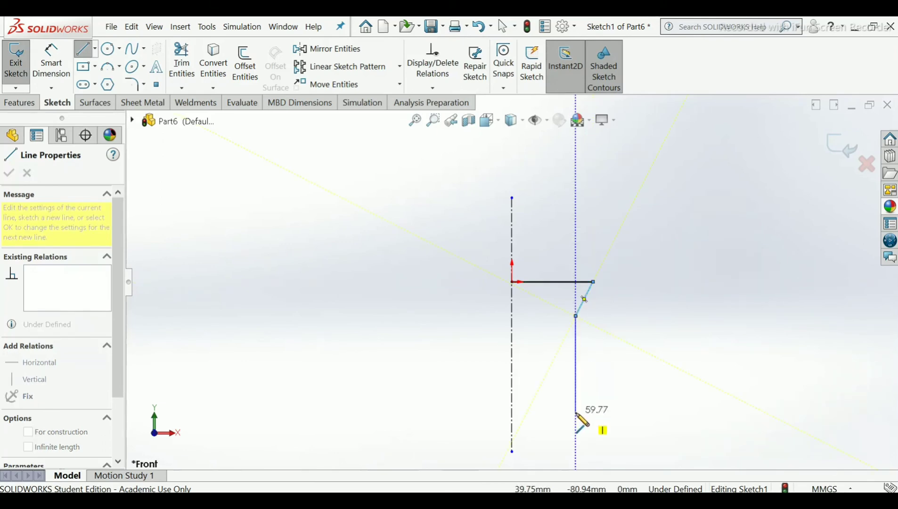
pyautogui.click(575, 413)
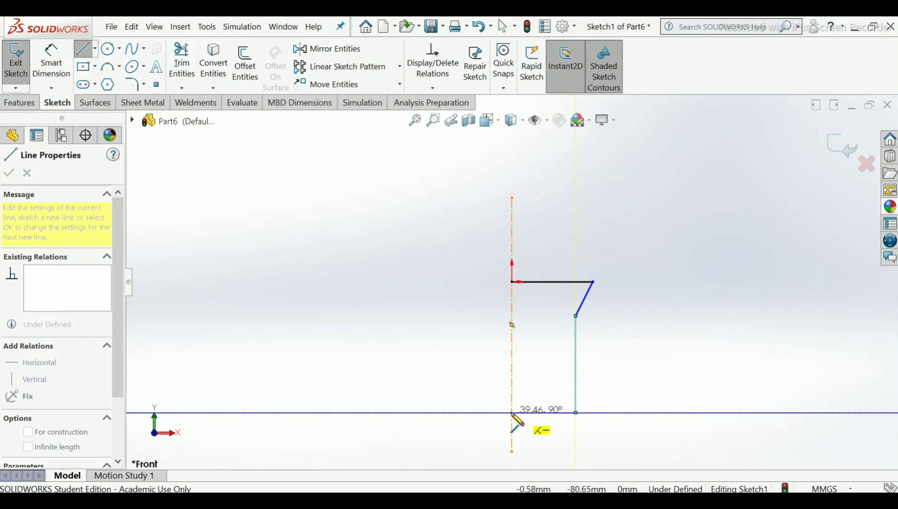
pyautogui.doubleClick(512, 413)
pyautogui.click(511, 281)
pyautogui.rightClick(513, 283)
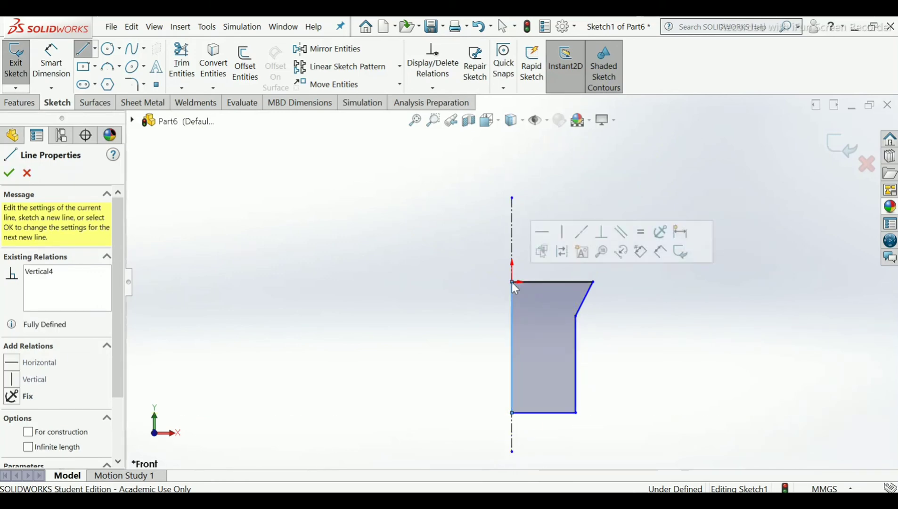
pyautogui.click(520, 289)
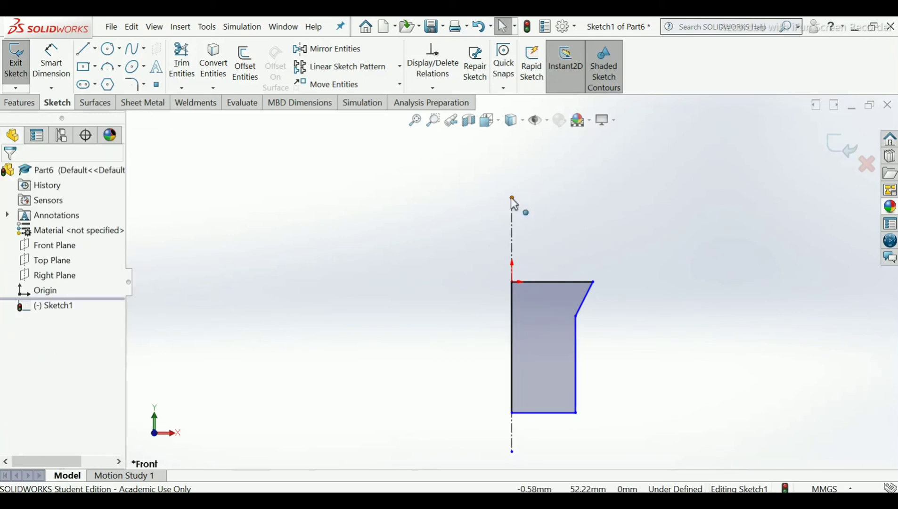
pyautogui.moveTo(516, 234); pyautogui.dragTo(516, 246)
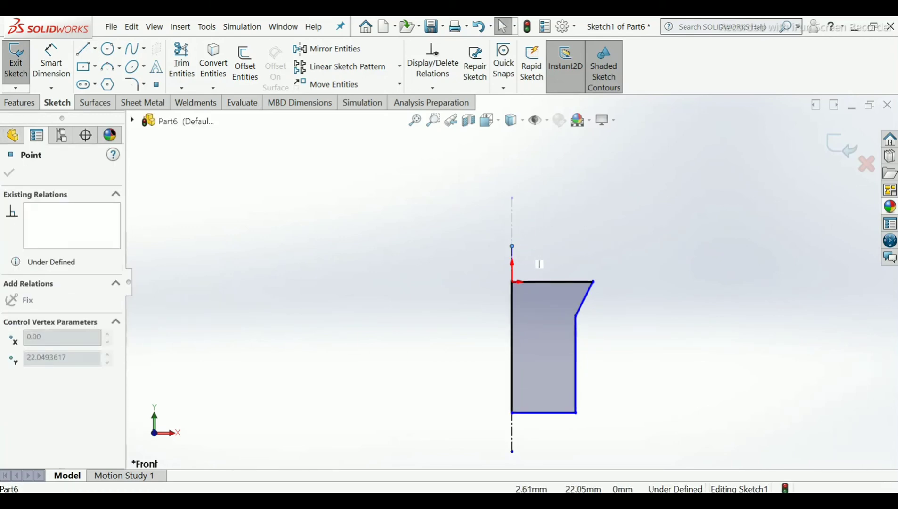
pyautogui.click(369, 209)
# Step: Dimension the profile's upper outer corner as a doubled distance about the centerline and set this head diameter to 12 mm
pyautogui.click(51, 61)
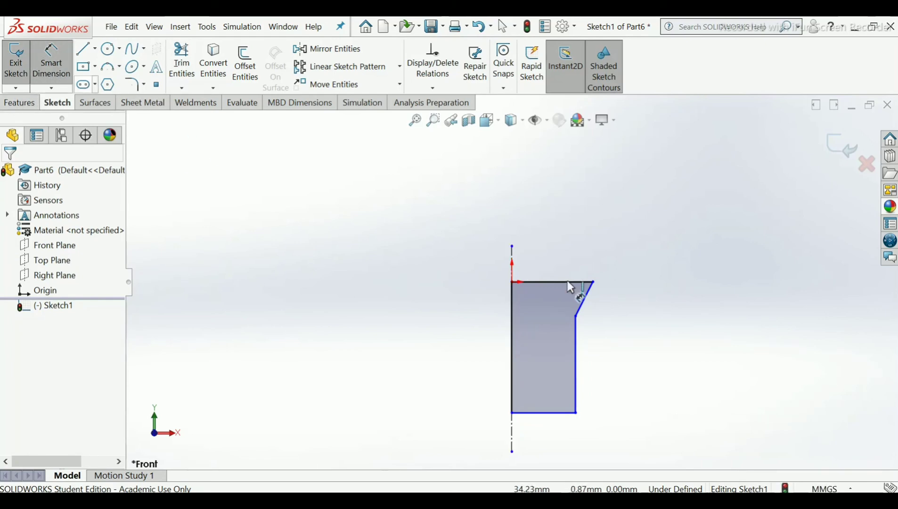
pyautogui.click(521, 259)
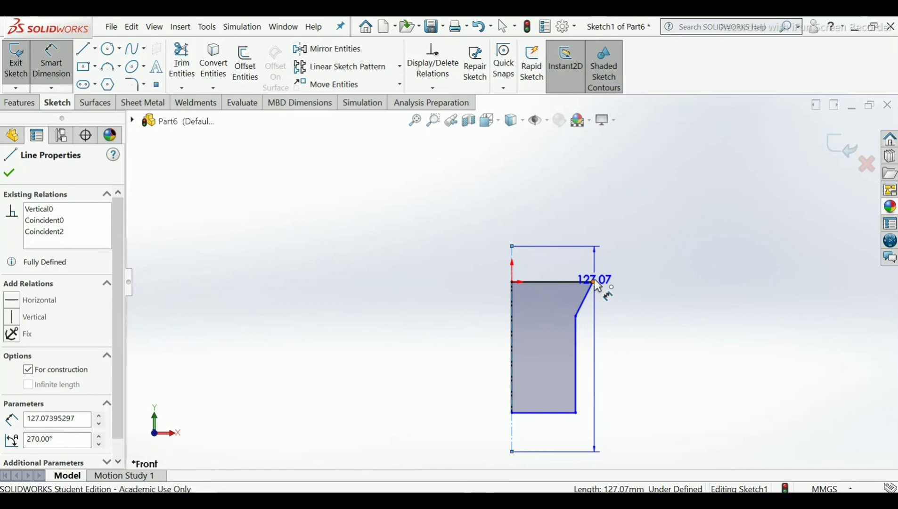
pyautogui.click(594, 283)
pyautogui.click(514, 213)
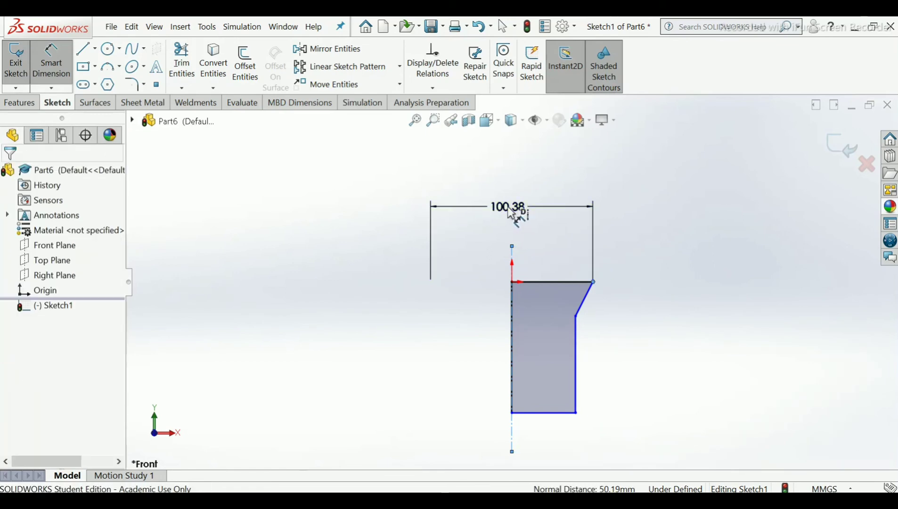
pyautogui.click(511, 214)
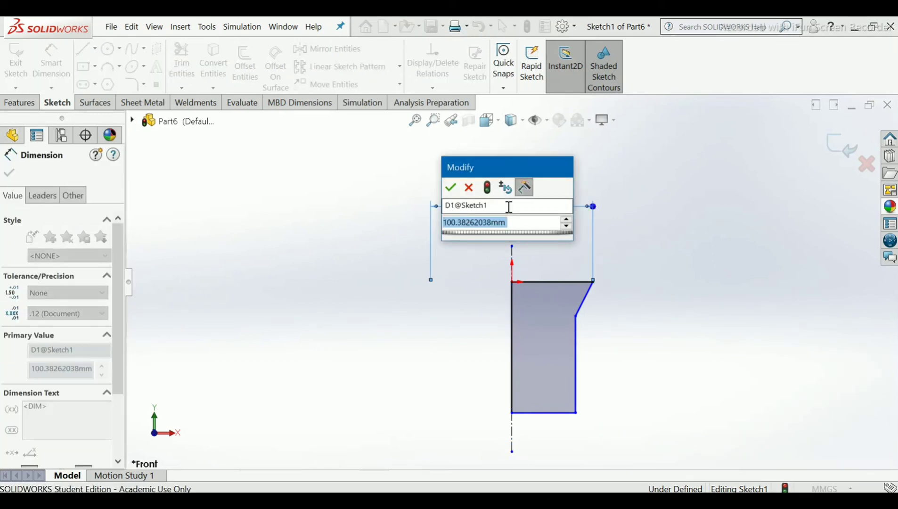
pyautogui.write('1')
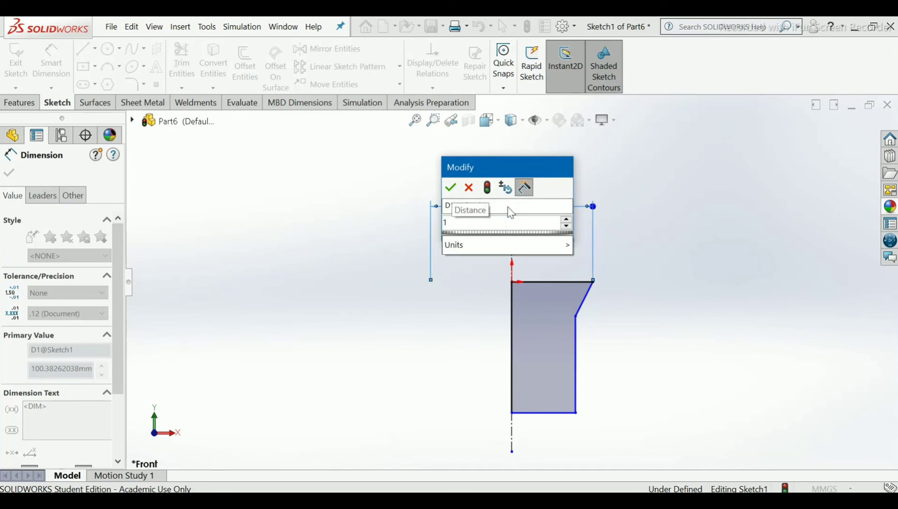
pyautogui.write('2')
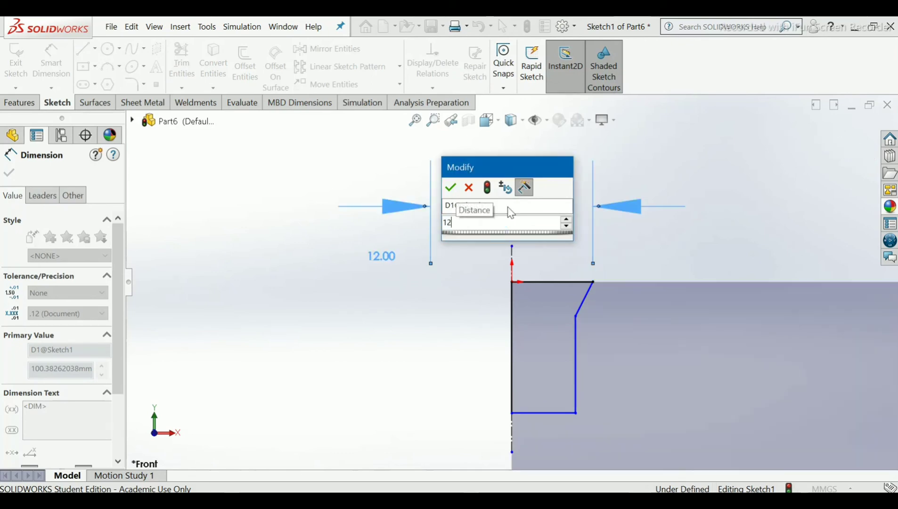
pyautogui.press('Return')
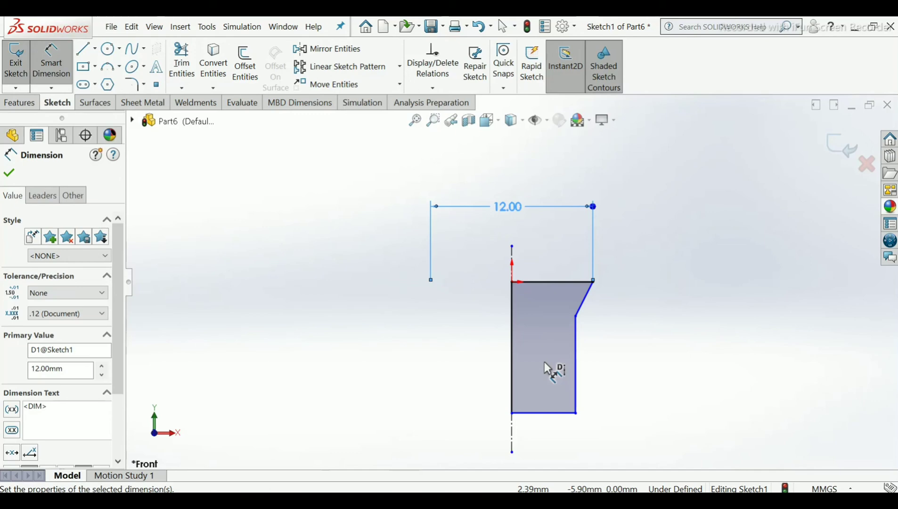
# Step: Dimension the profile's vertical outer side as a doubled distance about the centerline and set this shank diameter to 6 mm
pyautogui.click(513, 437)
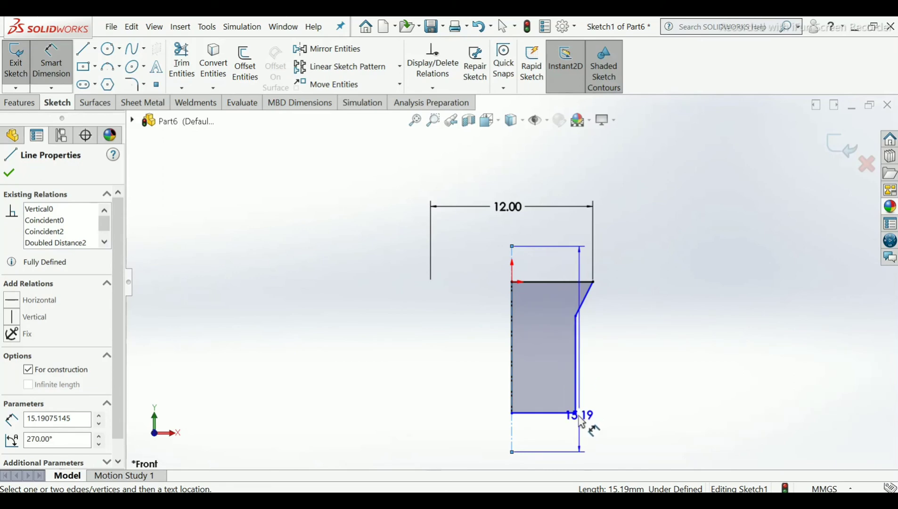
pyautogui.click(575, 413)
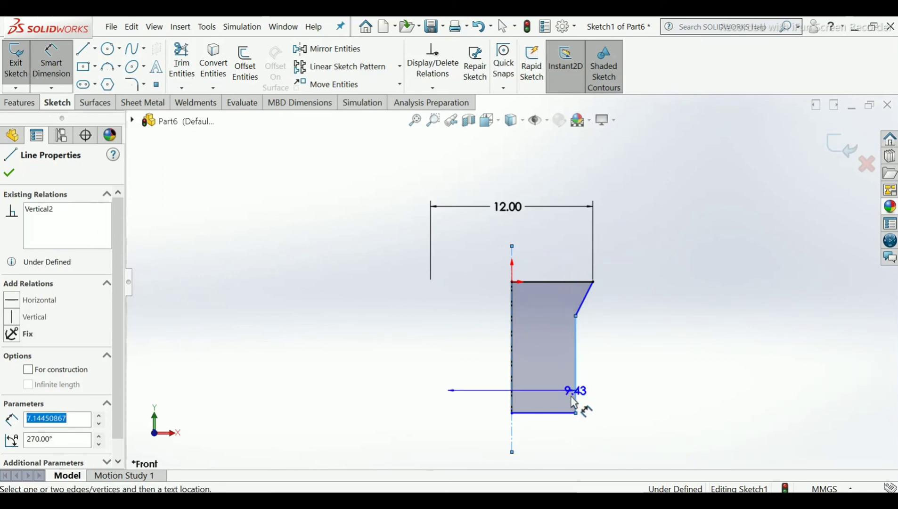
pyautogui.click(475, 440)
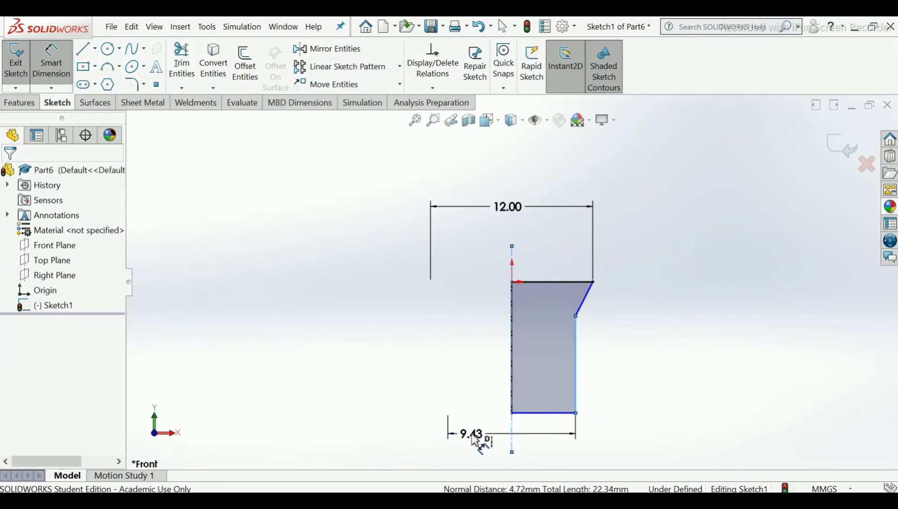
pyautogui.write('6')
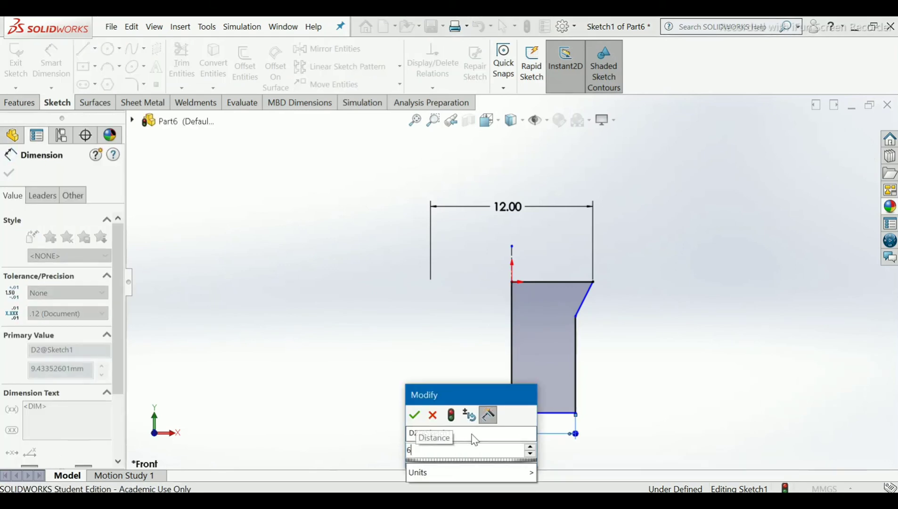
pyautogui.write('.')
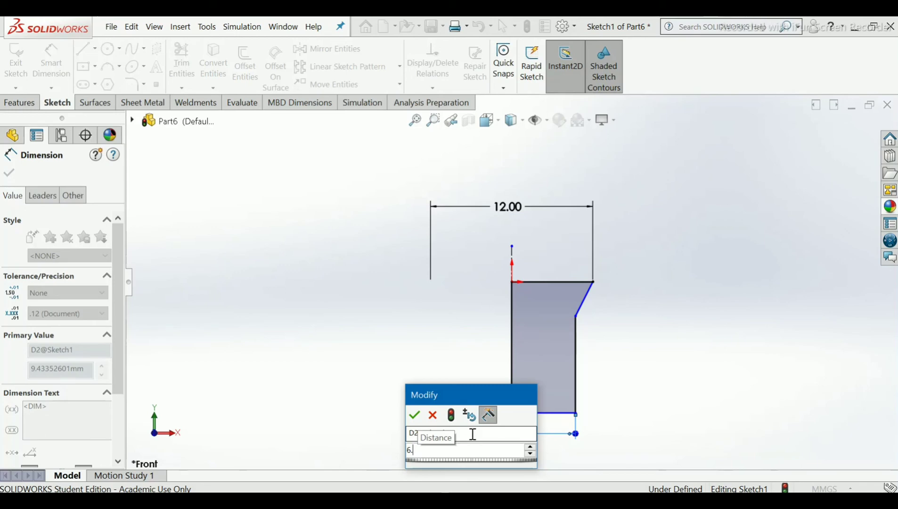
pyautogui.write('00')
pyautogui.press('Return')
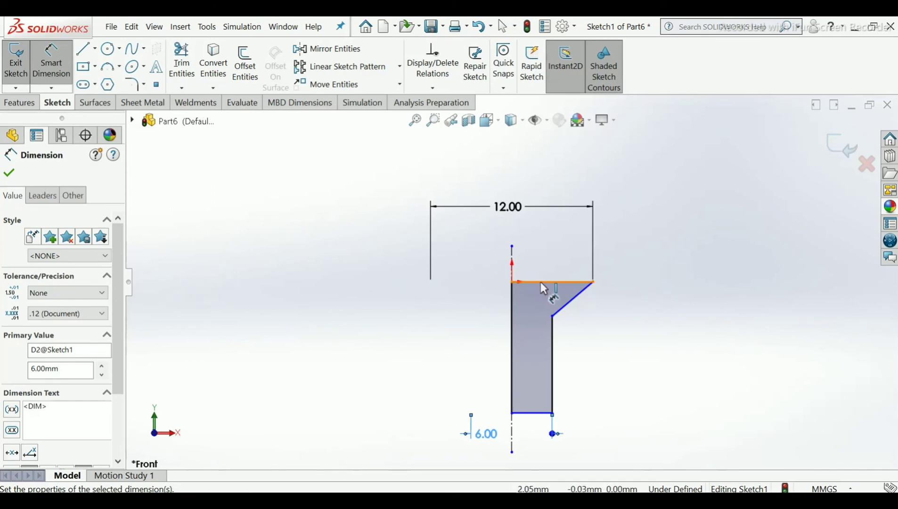
# Step: Dimension the distance between the profile's top and bottom edges and set this overall screw length to 16 mm
pyautogui.scroll(-2, 567, 326)
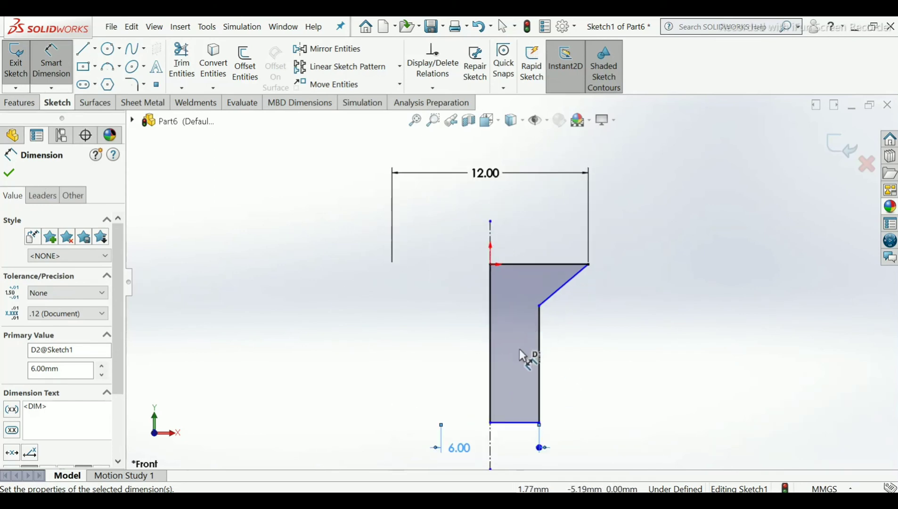
pyautogui.scroll(2, 518, 354)
pyautogui.scroll(-2, 511, 369)
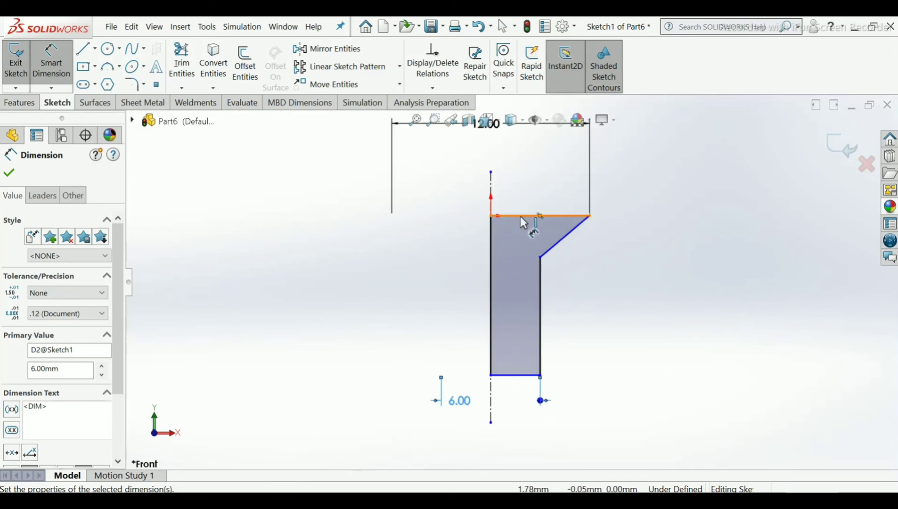
pyautogui.click(520, 216)
pyautogui.click(518, 375)
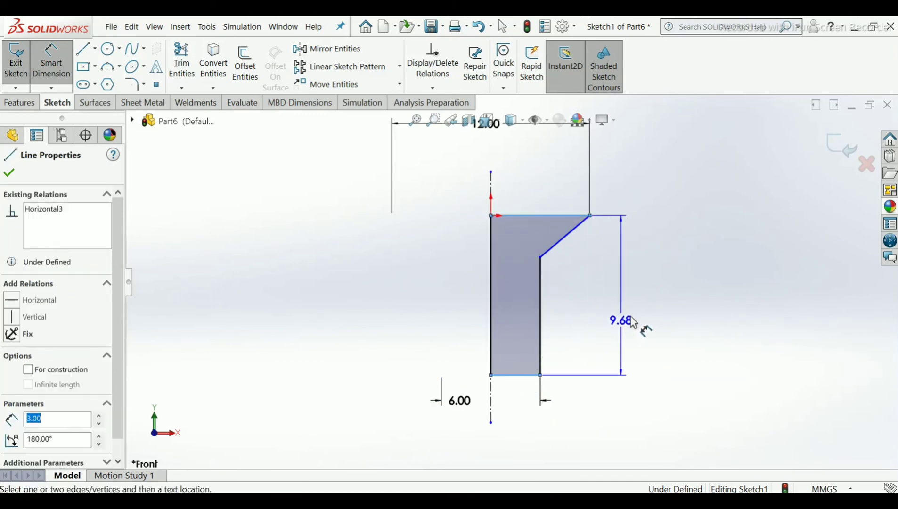
pyautogui.doubleClick(643, 314)
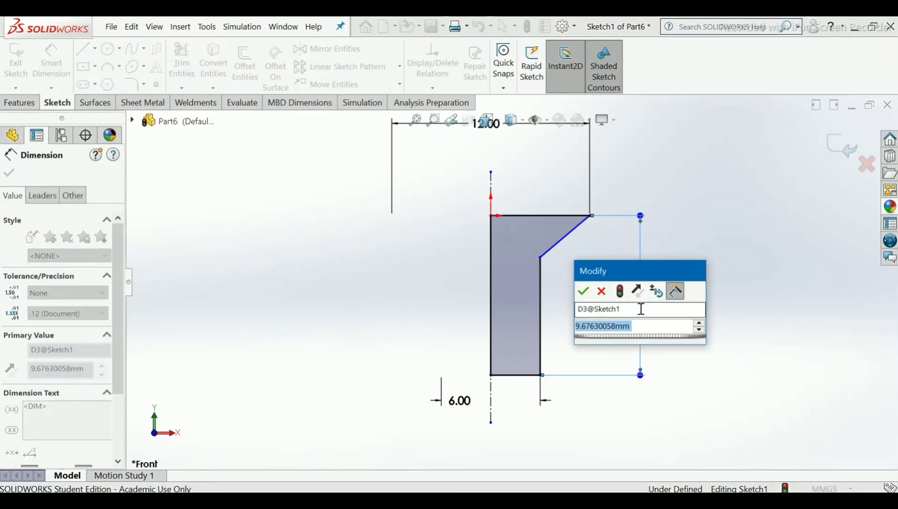
pyautogui.write('10')
pyautogui.press('Return')
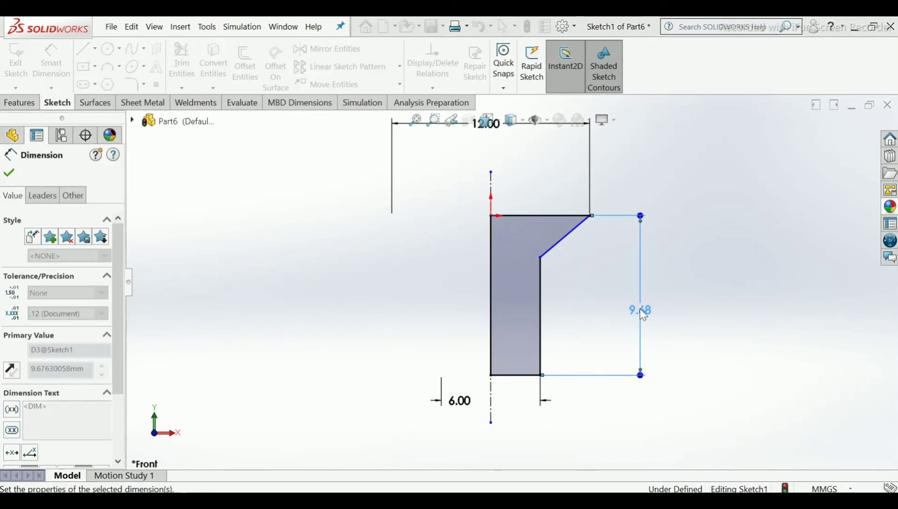
pyautogui.press('f')
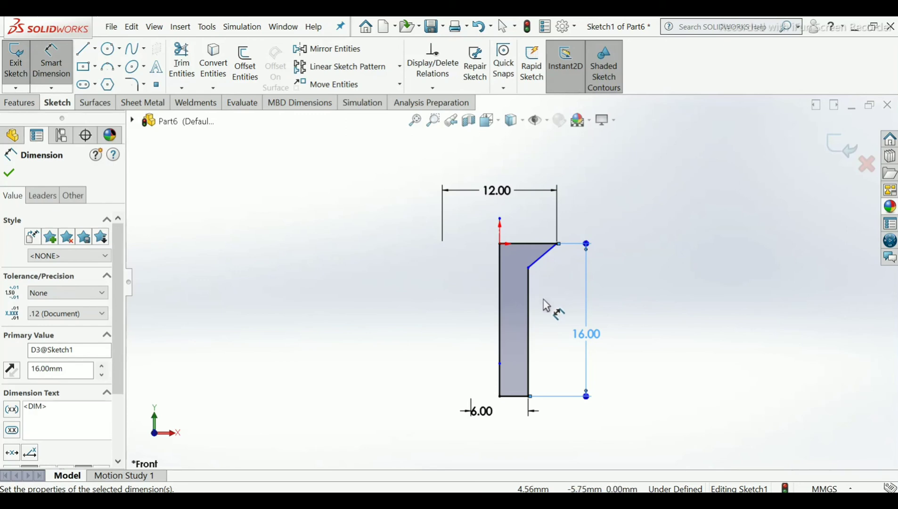
# Step: Dimension the vertical distance from the top edge to the taper's lower end and set this head height to 3 mm
pyautogui.scroll(-2, 513, 220)
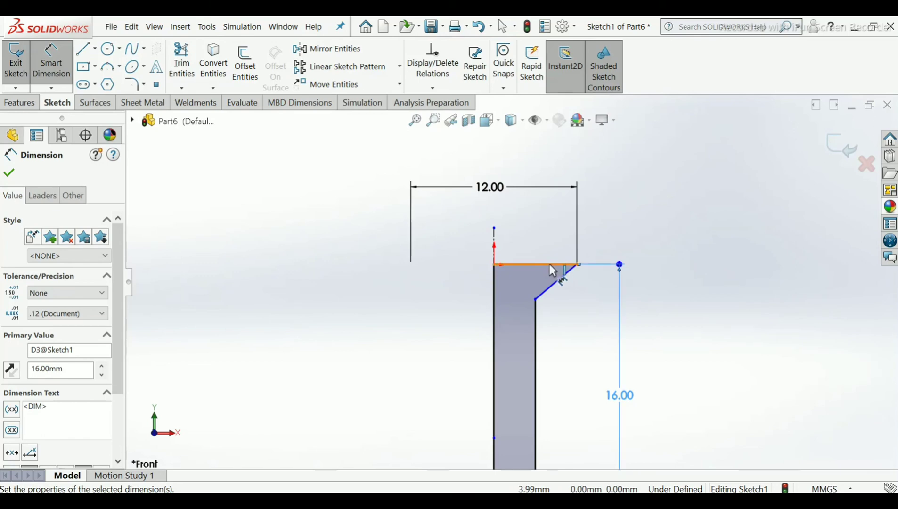
pyautogui.click(545, 291)
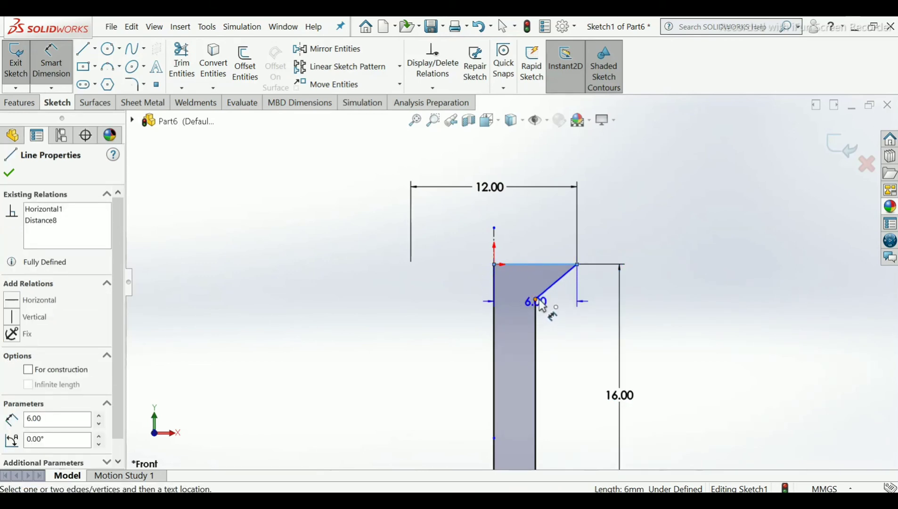
pyautogui.scroll(-2, 539, 305)
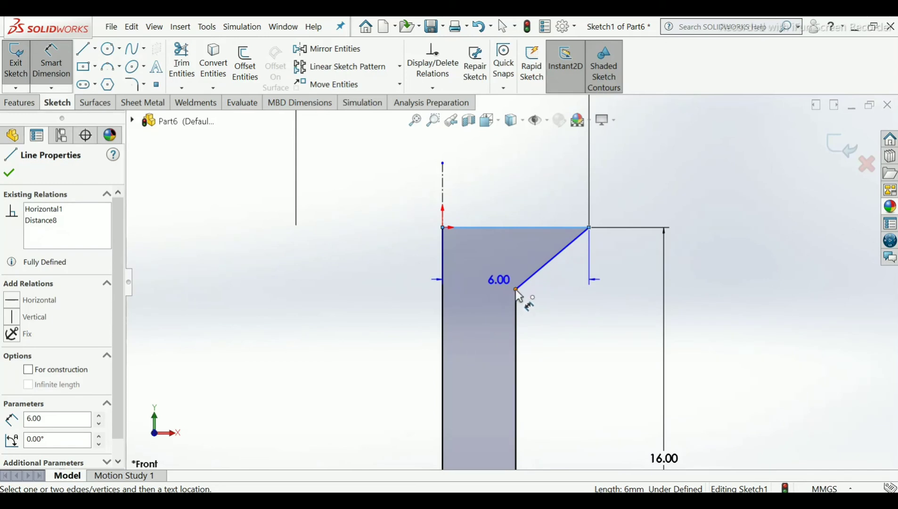
pyautogui.click(516, 289)
pyautogui.click(710, 274)
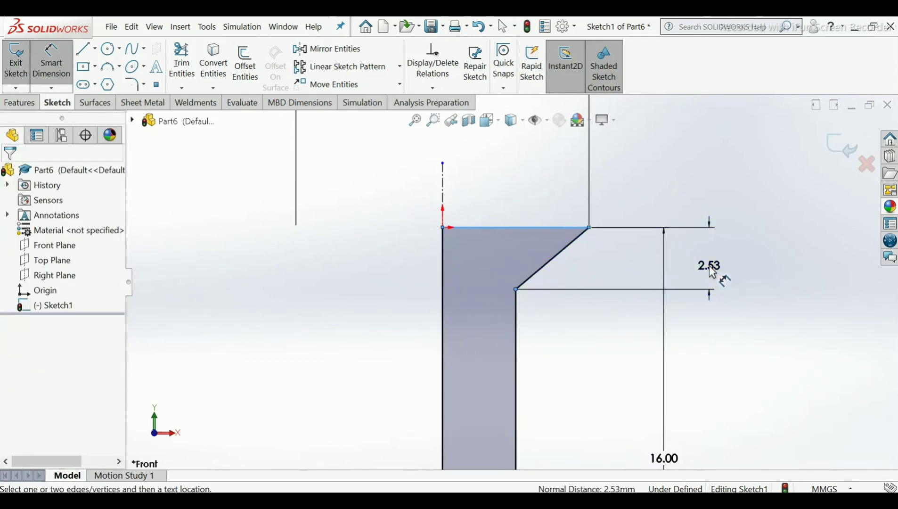
pyautogui.doubleClick(706, 269)
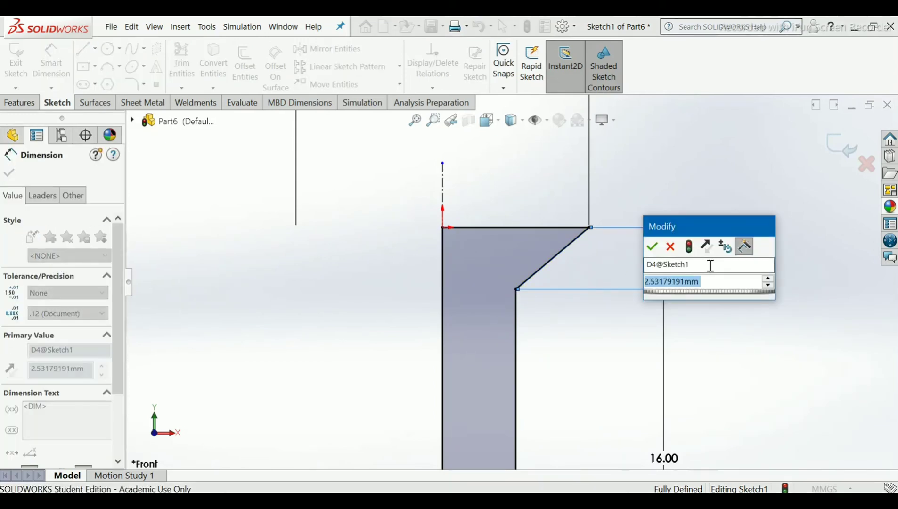
pyautogui.write('3')
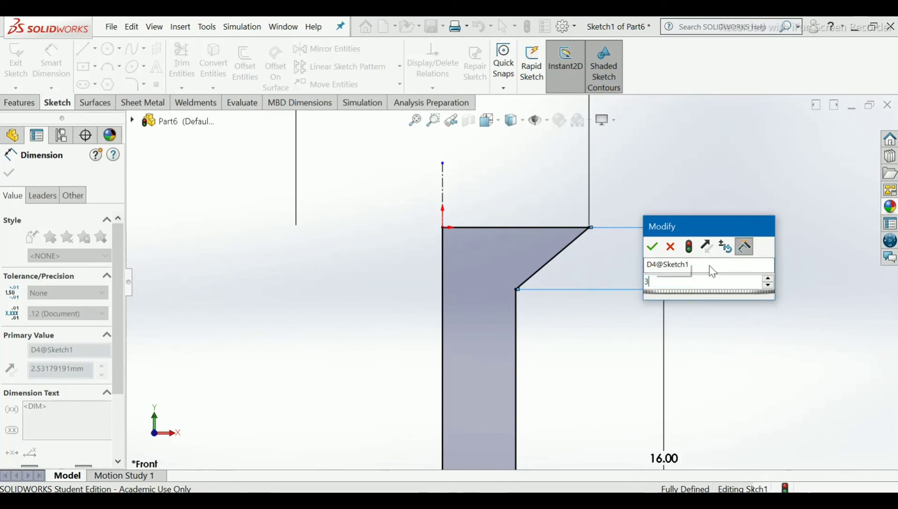
pyautogui.press('Return')
pyautogui.scroll(3, 512, 282)
pyautogui.scroll(2, 498, 238)
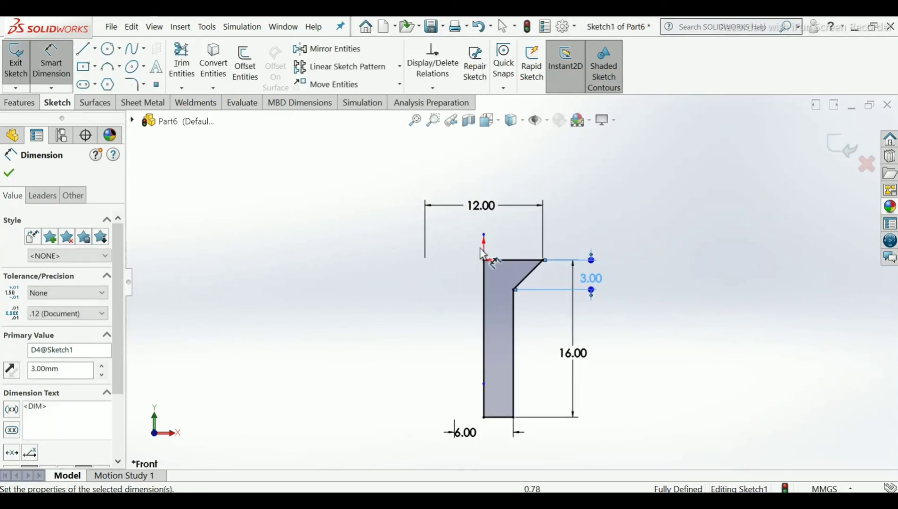
pyautogui.click(9, 172)
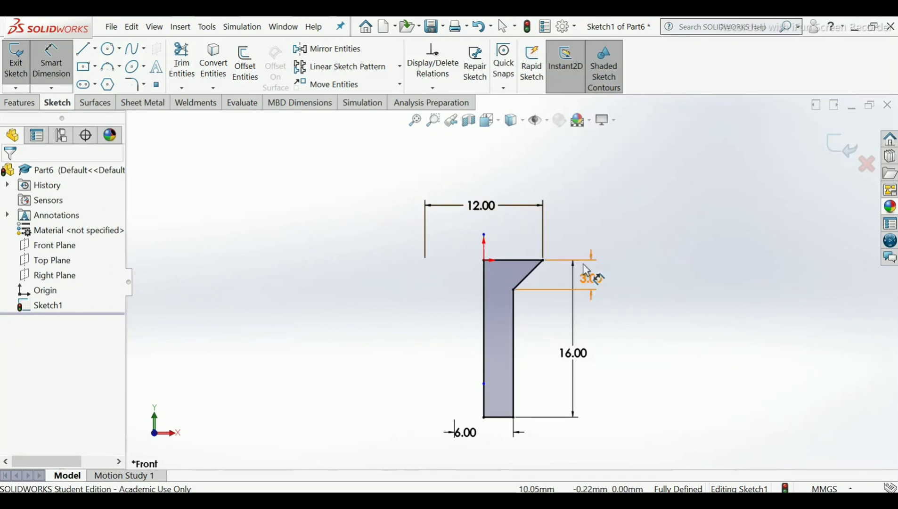
pyautogui.press('Escape')
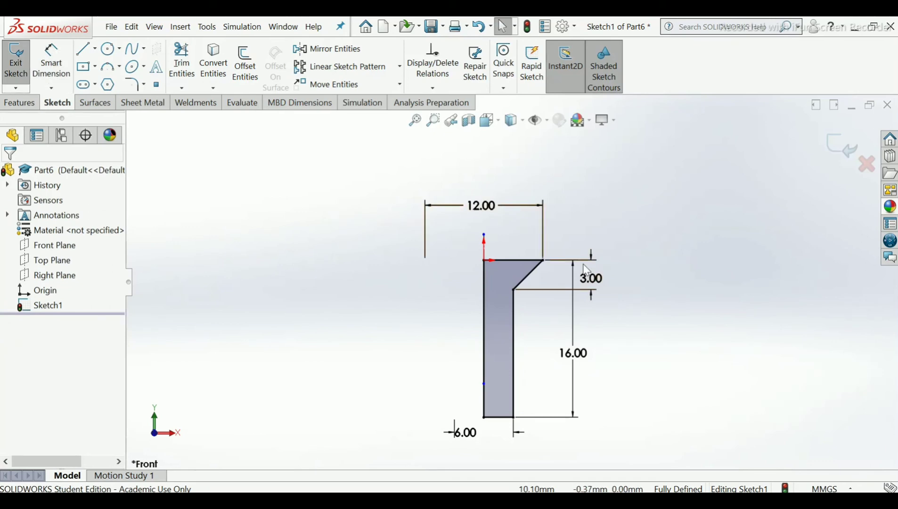
# Step: Try to add an angle dimension between the centerline and the head's tapered edge
pyautogui.click(61, 62)
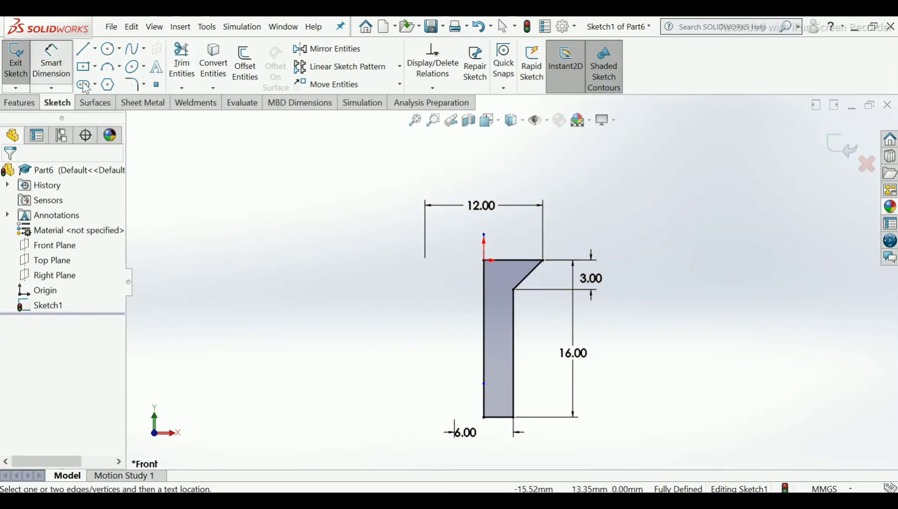
pyautogui.click(485, 248)
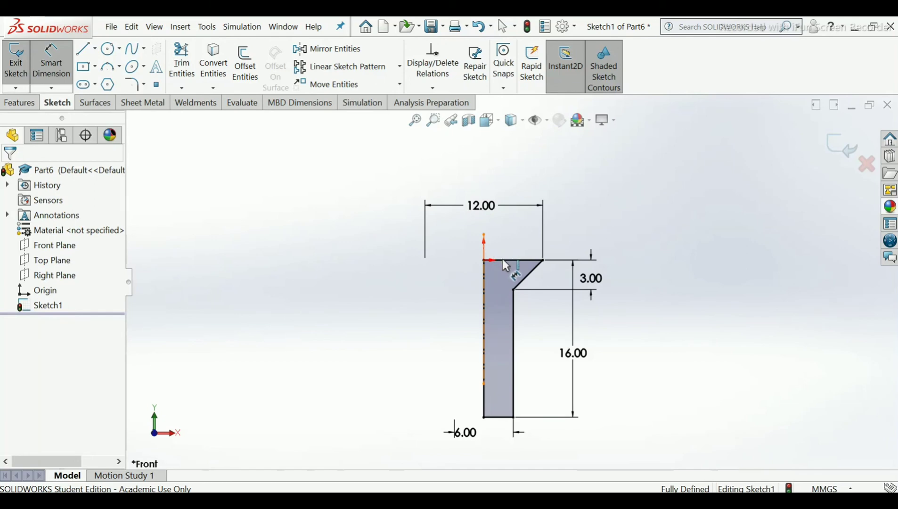
pyautogui.click(534, 270)
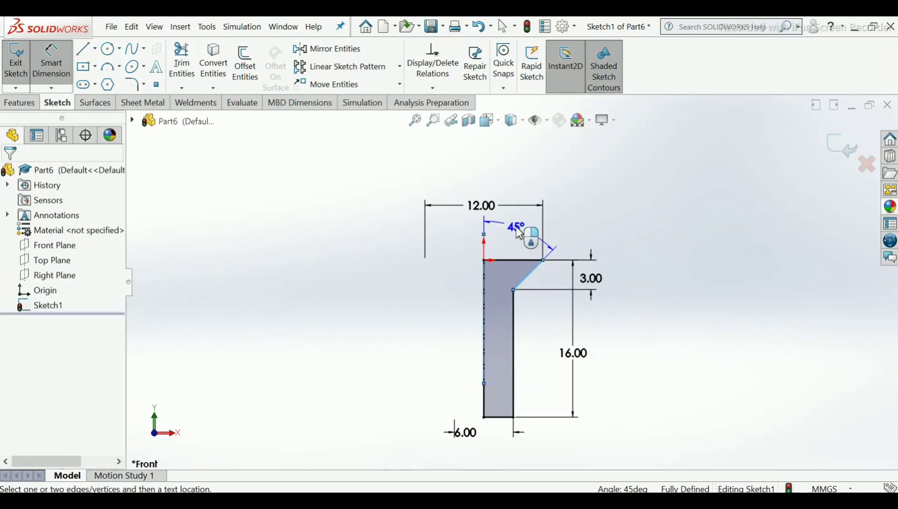
pyautogui.click(516, 227)
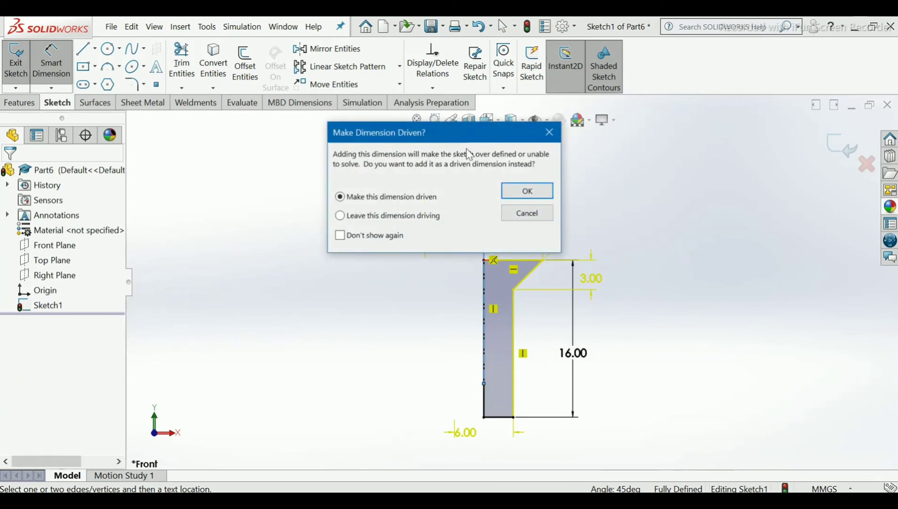
pyautogui.click(517, 215)
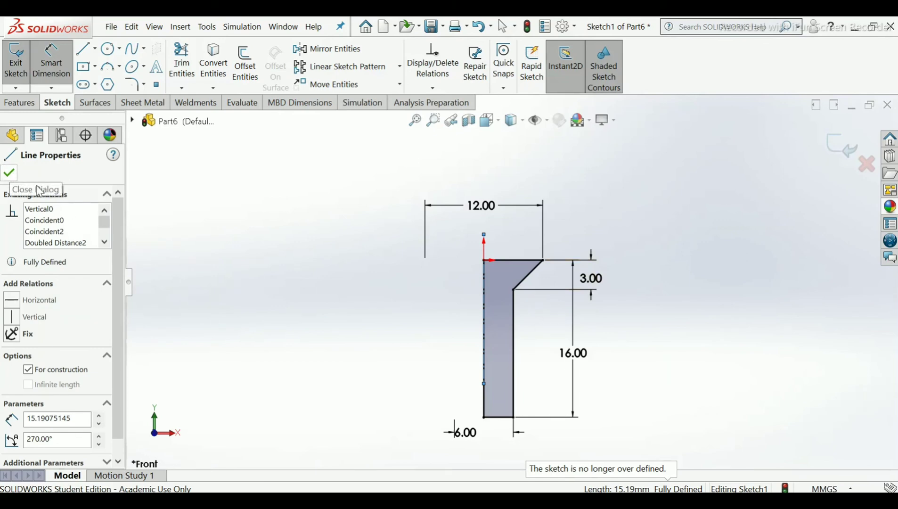
pyautogui.click(9, 174)
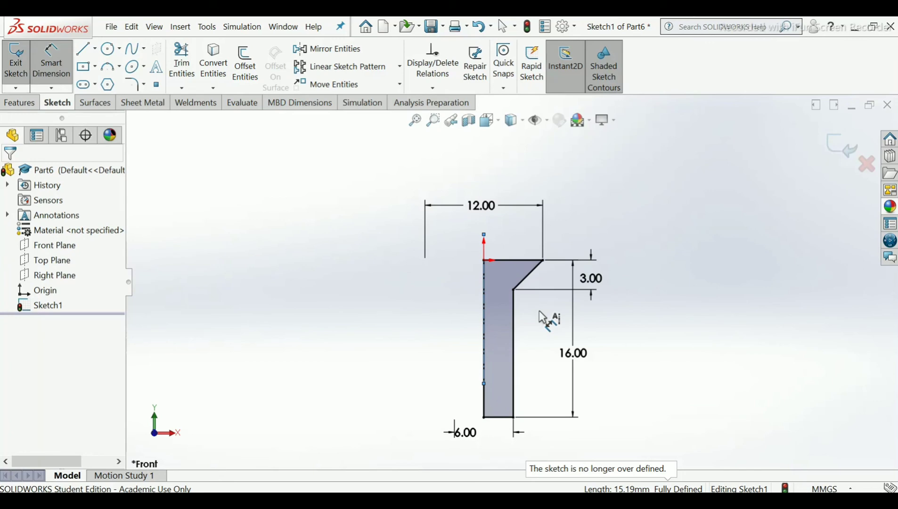
# Step: Finish the sketch and revolve the half-profile 360 degrees about the vertical centerline into a solid screw body
pyautogui.scroll(-3, 539, 311)
pyautogui.scroll(2, 548, 297)
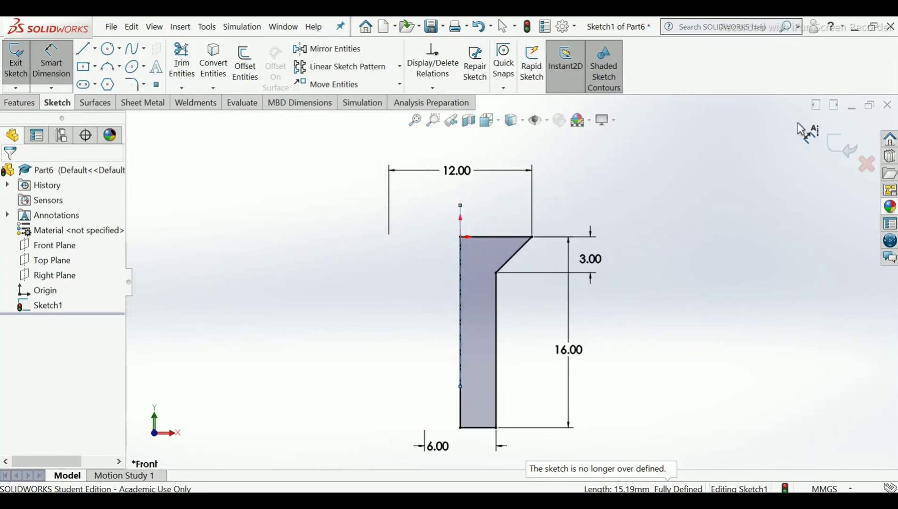
pyautogui.click(836, 146)
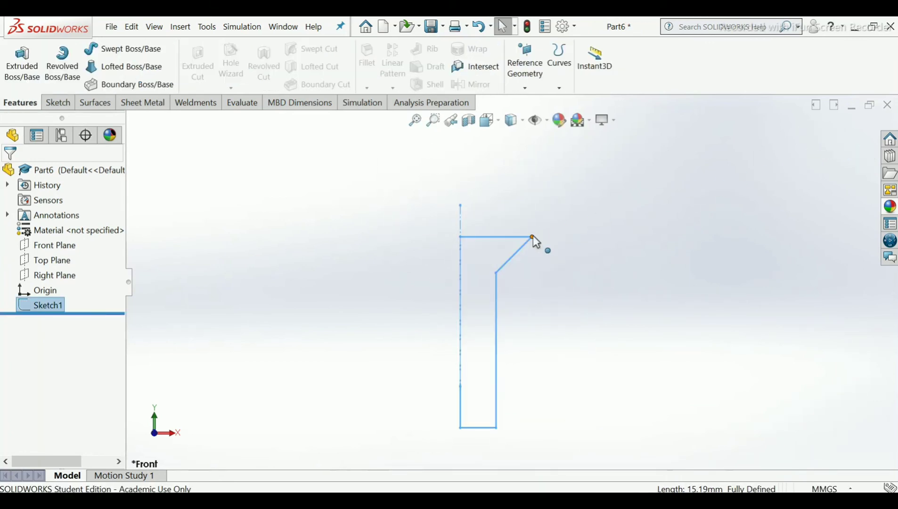
pyautogui.click(61, 85)
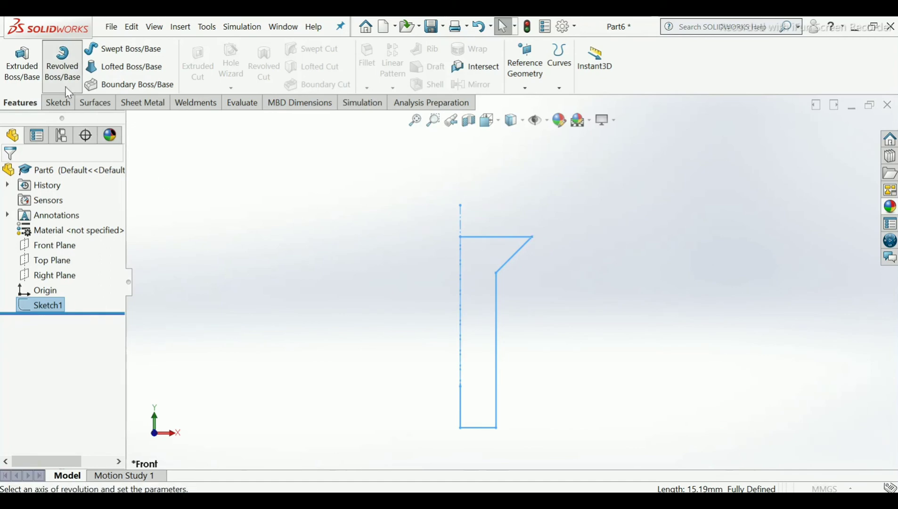
pyautogui.scroll(1, 490, 171)
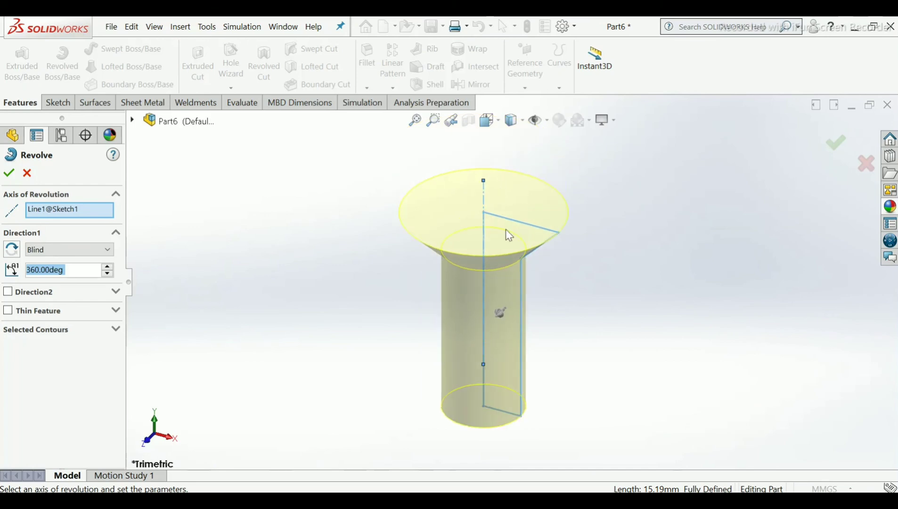
pyautogui.scroll(1, 512, 242)
pyautogui.scroll(-2, 519, 252)
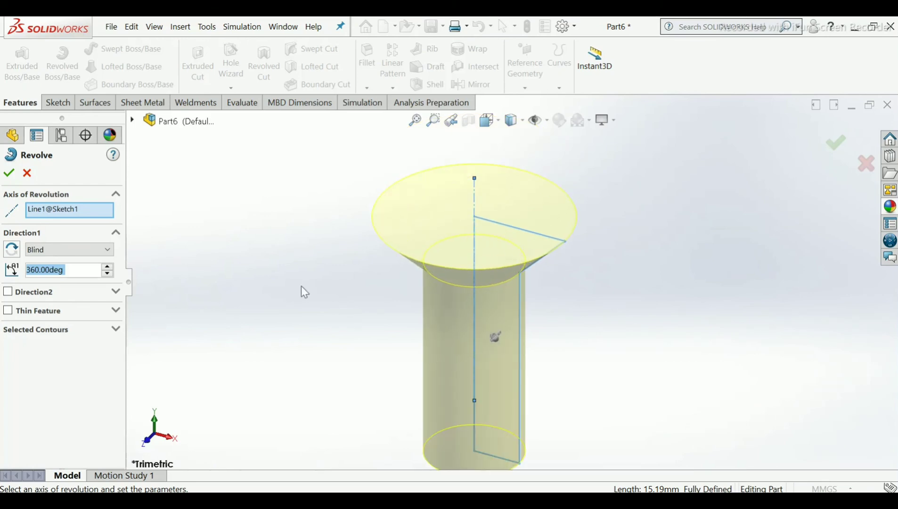
pyautogui.scroll(1, 276, 267)
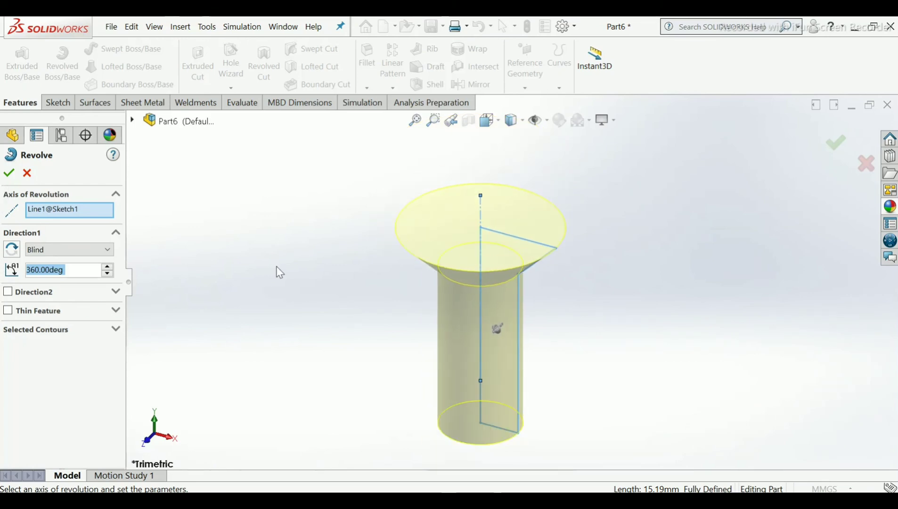
pyautogui.click(9, 174)
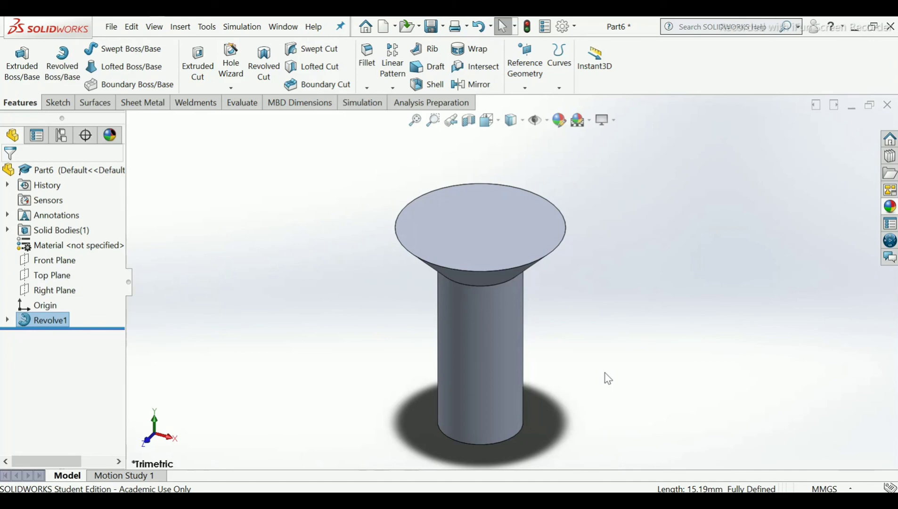
pyautogui.moveTo(609, 384); pyautogui.dragTo(558, 165, button='middle')
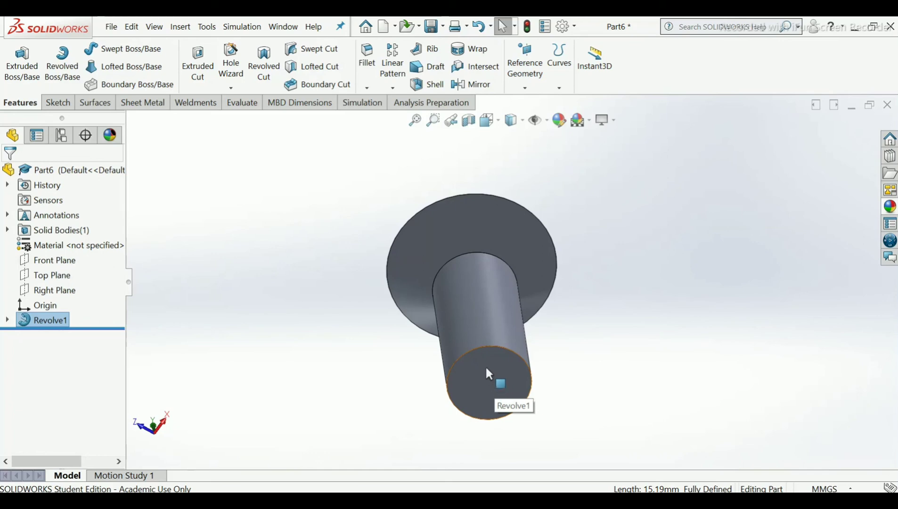
# Step: Start a sketch on the shank's free end face and draw a circle about 2.88 mm in diameter centred on the origin
pyautogui.click(488, 374)
pyautogui.scroll(-2, 500, 370)
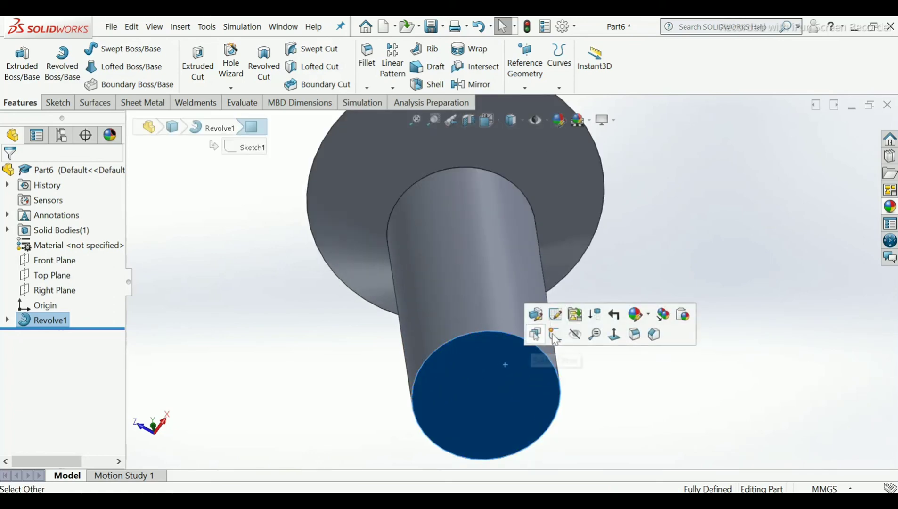
pyautogui.click(555, 335)
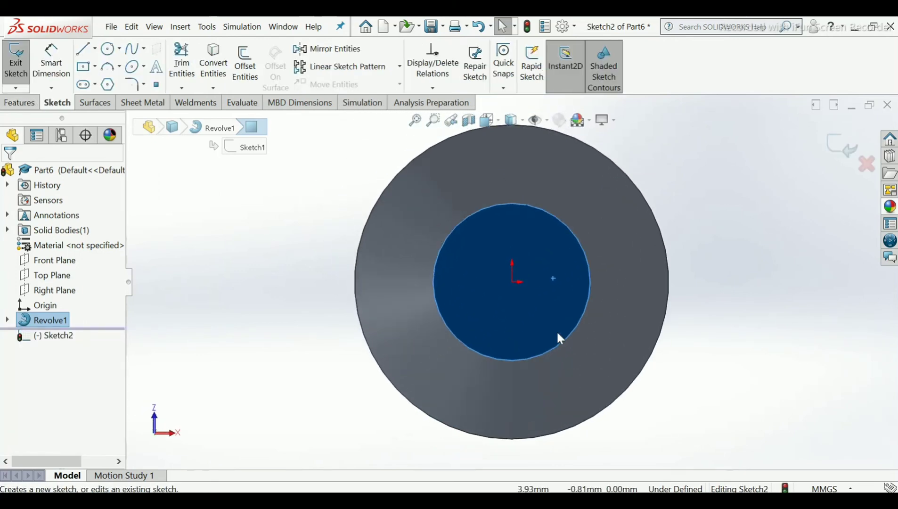
pyautogui.click(108, 48)
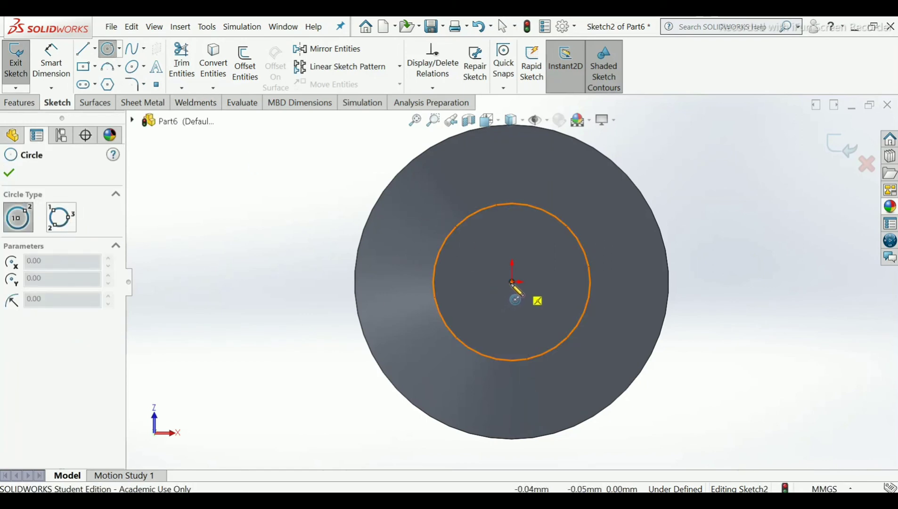
pyautogui.click(511, 282)
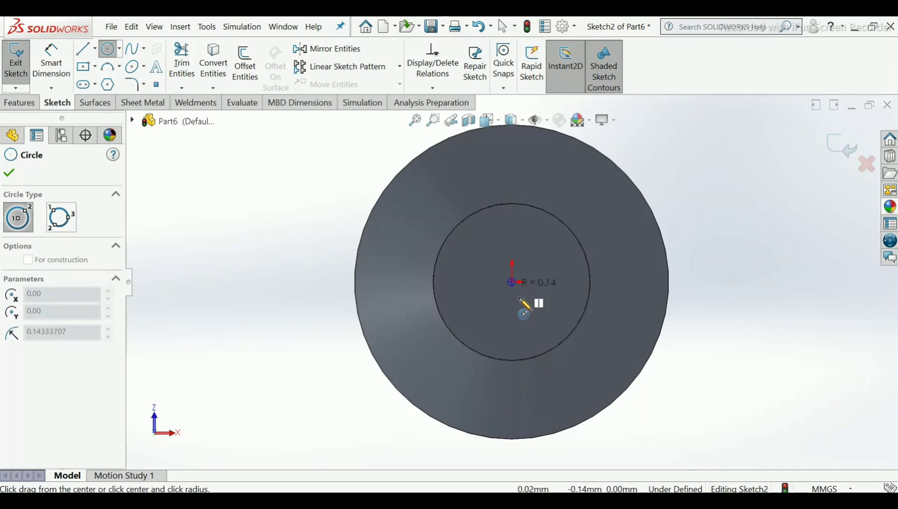
pyautogui.click(530, 319)
pyautogui.rightClick(530, 320)
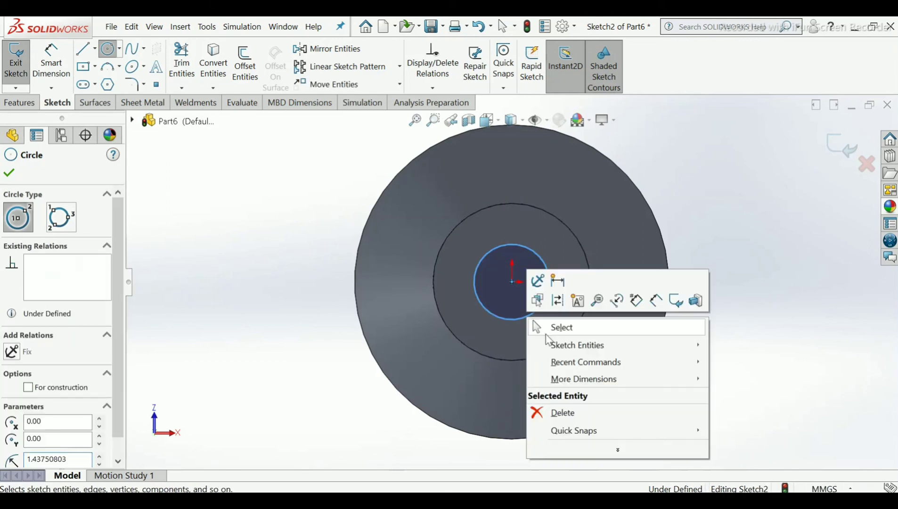
pyautogui.click(548, 329)
pyautogui.press('f')
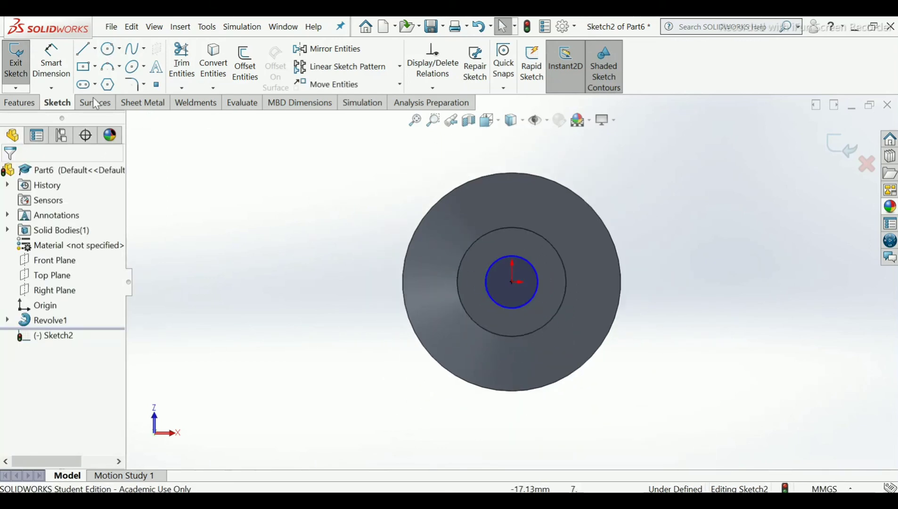
# Step: Dimension the circle's diameter and set it to 1.6 mm
pyautogui.click(51, 61)
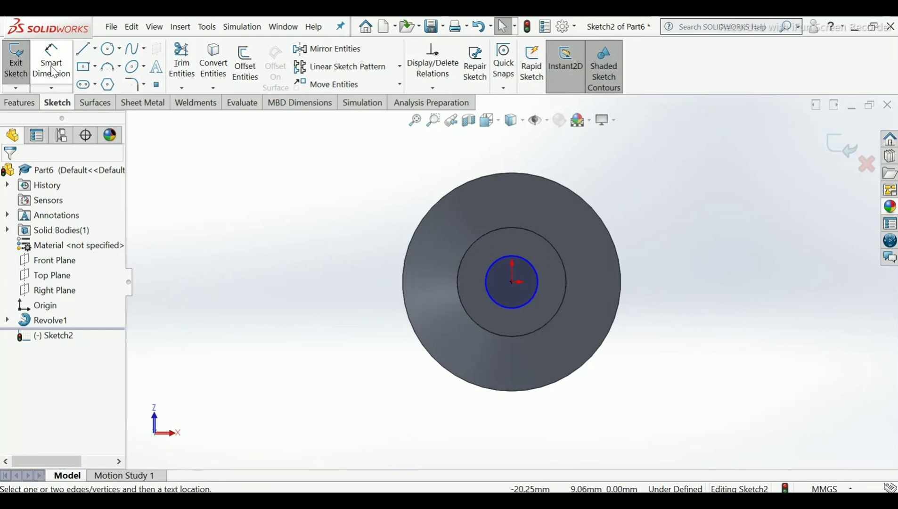
pyautogui.click(507, 308)
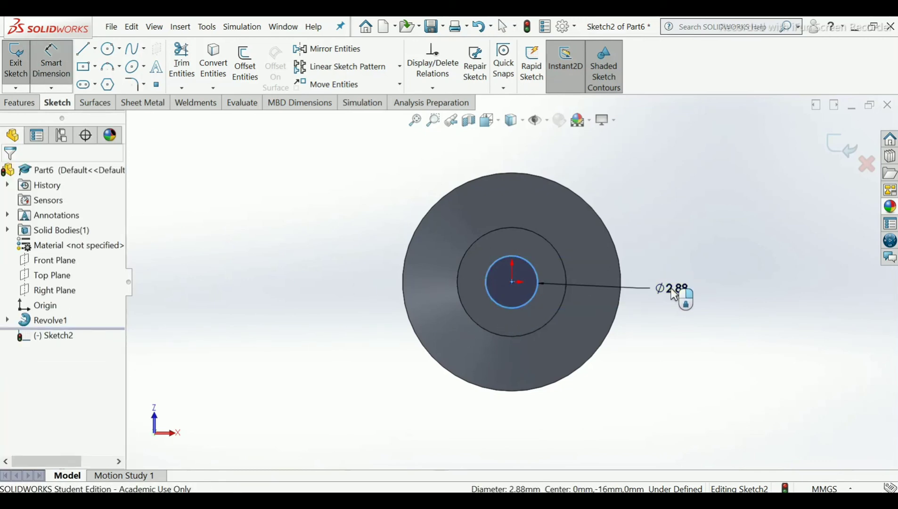
pyautogui.click(678, 295)
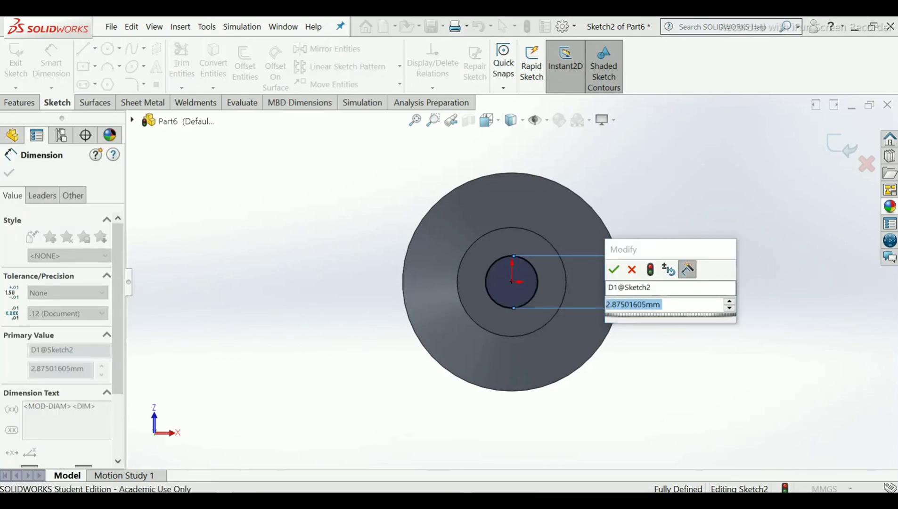
pyautogui.write('1.6')
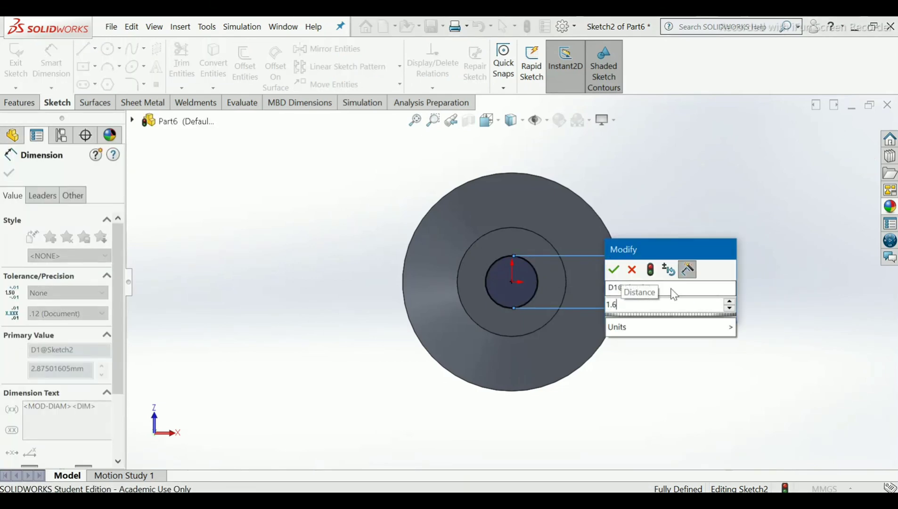
pyautogui.press('Return')
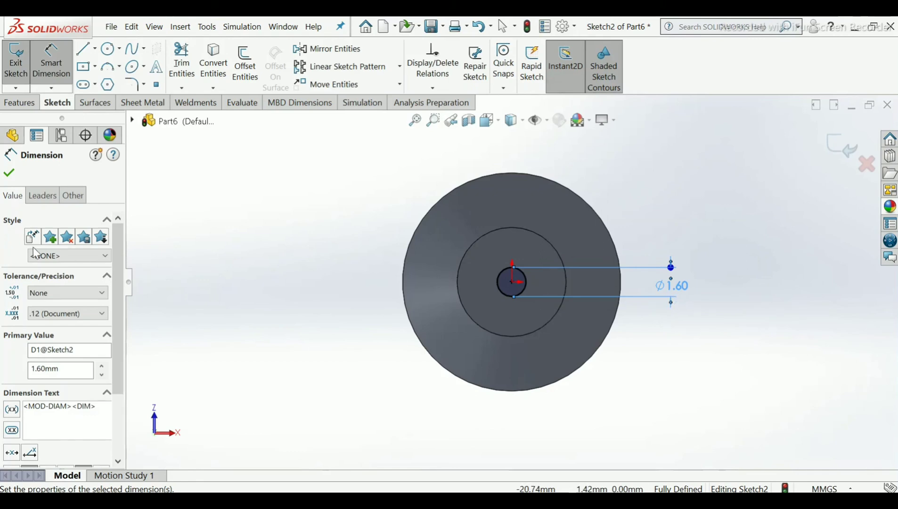
pyautogui.click(8, 172)
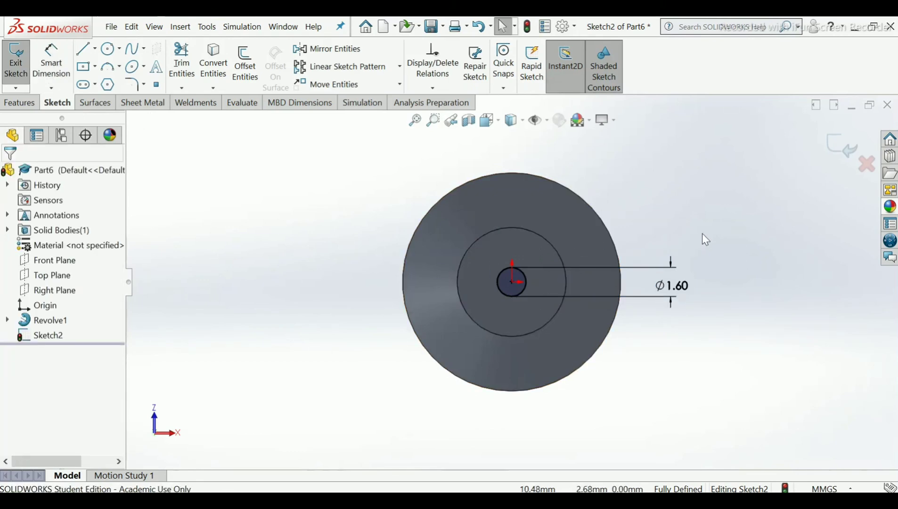
# Step: Finish the circle sketch and start an Extruded Cut from it into the shank
pyautogui.moveTo(705, 239); pyautogui.dragTo(729, 264, button='middle')
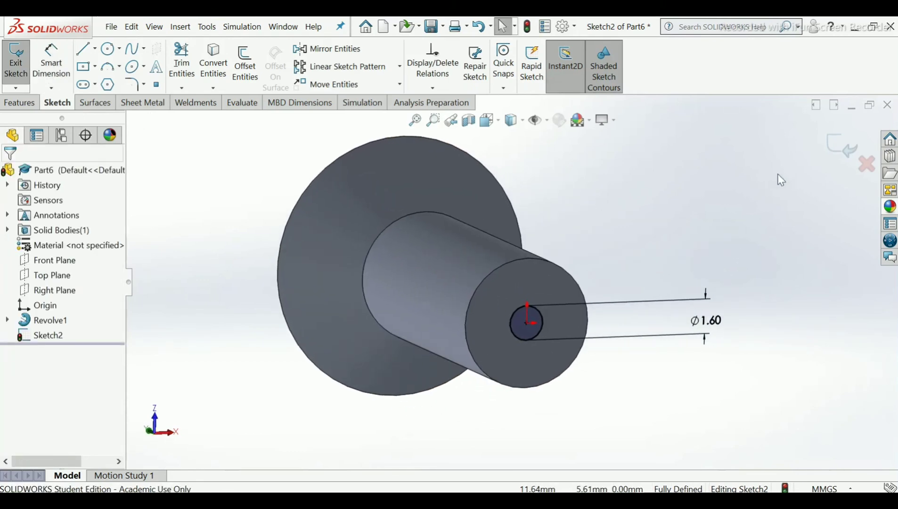
pyautogui.click(834, 151)
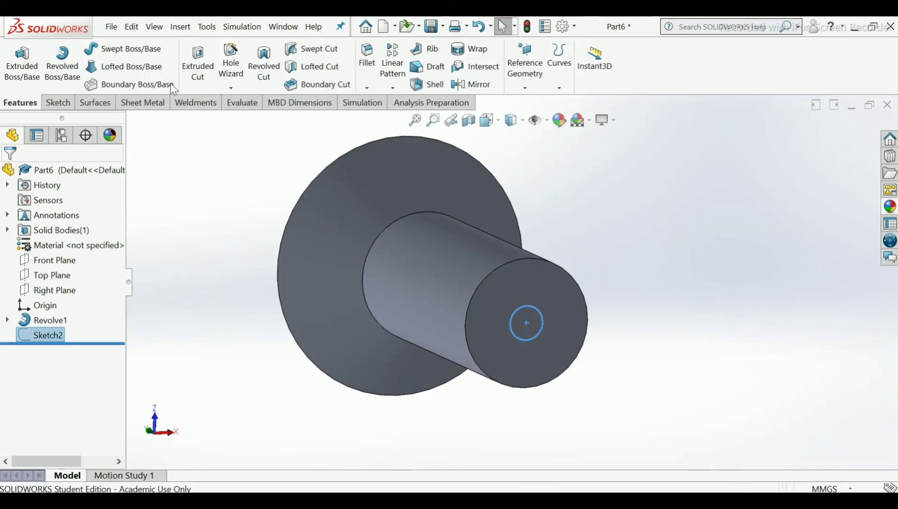
pyautogui.click(201, 75)
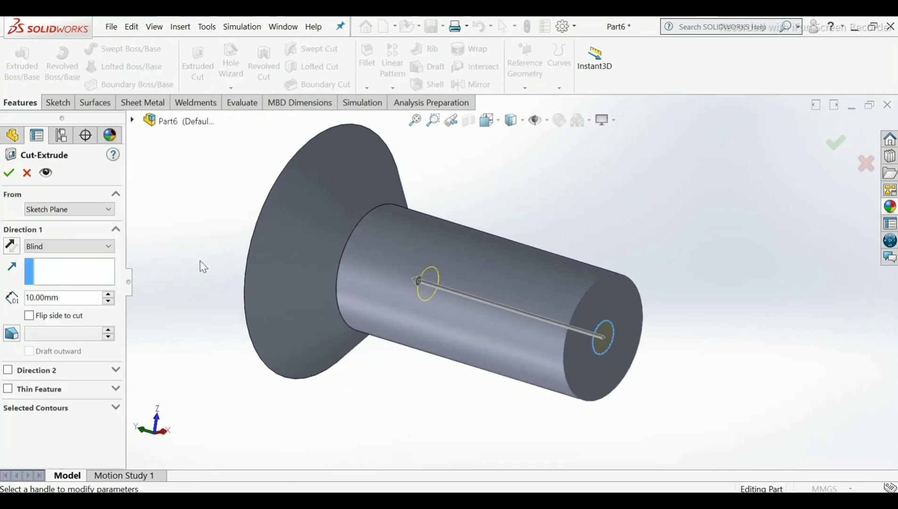
# Step: Try the Up To Next end condition for the cut and return it to Blind
pyautogui.click(97, 246)
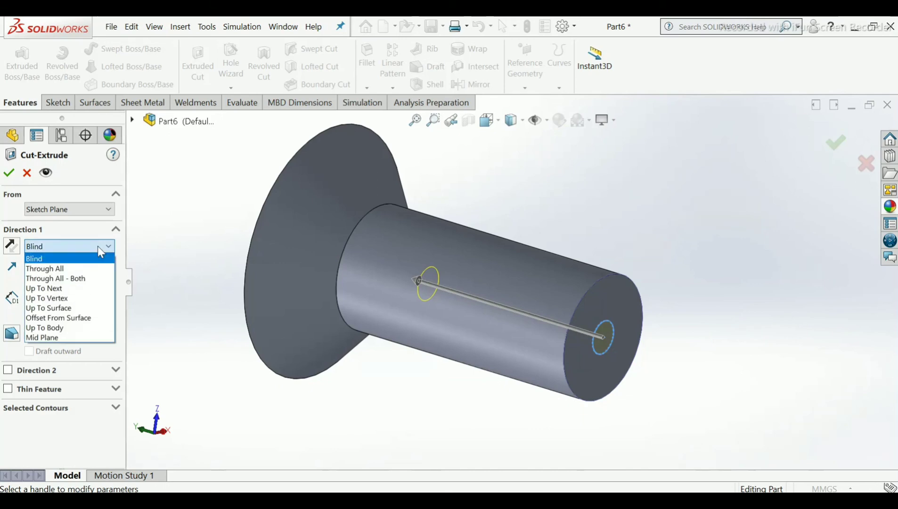
pyautogui.click(76, 288)
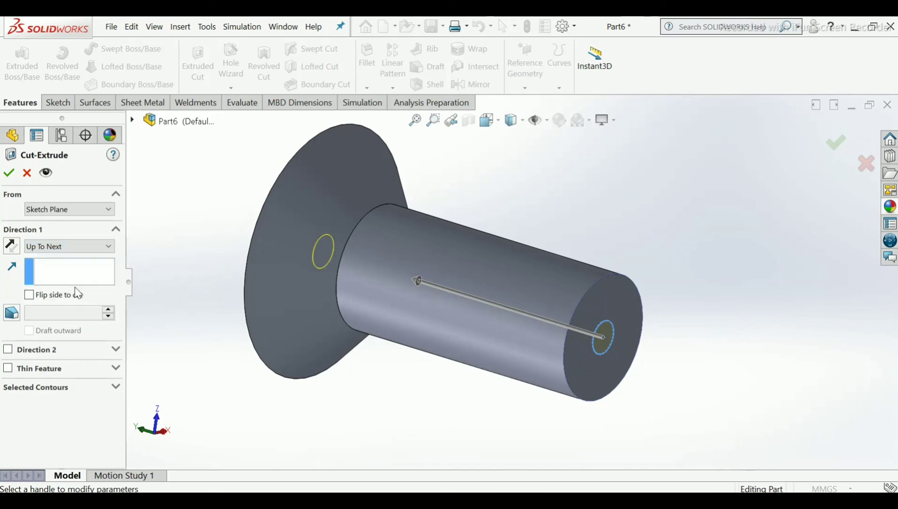
pyautogui.click(93, 243)
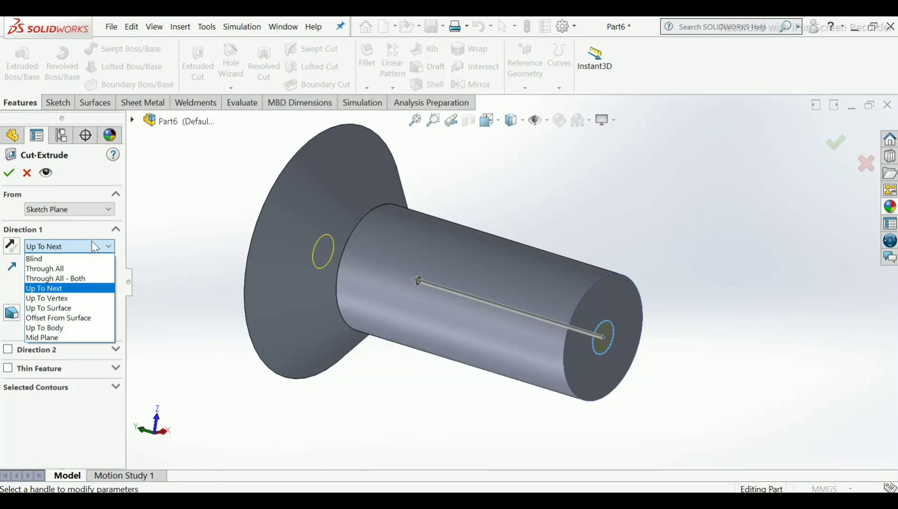
pyautogui.click(56, 260)
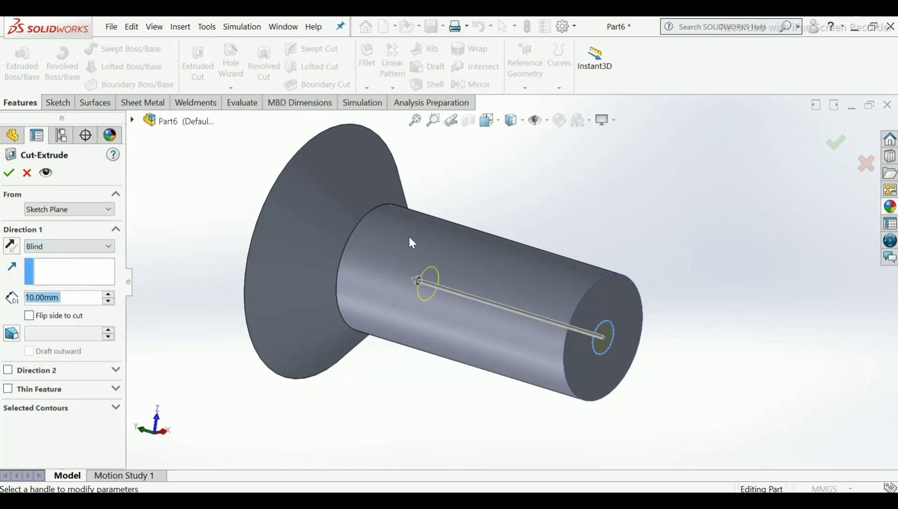
# Step: Try ending the cut at the head's tapered face with Up To Surface, and clear that face selection
pyautogui.click(110, 246)
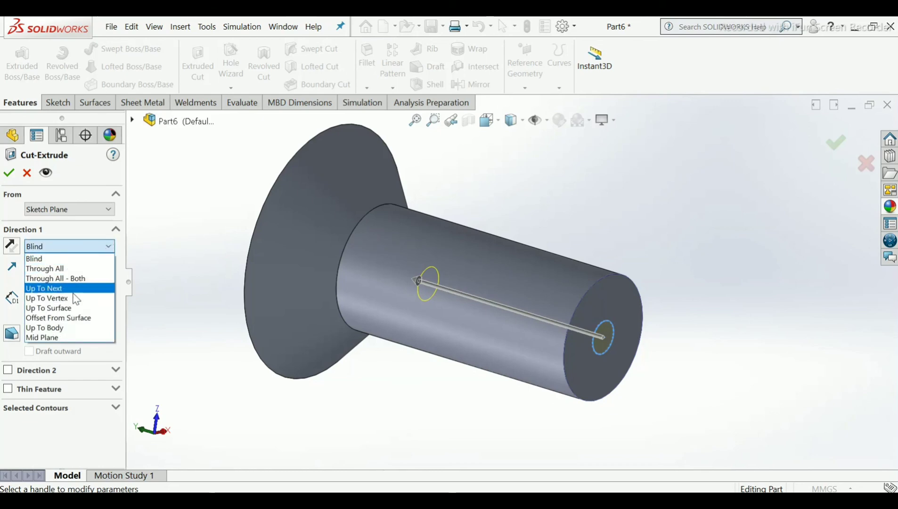
pyautogui.click(65, 308)
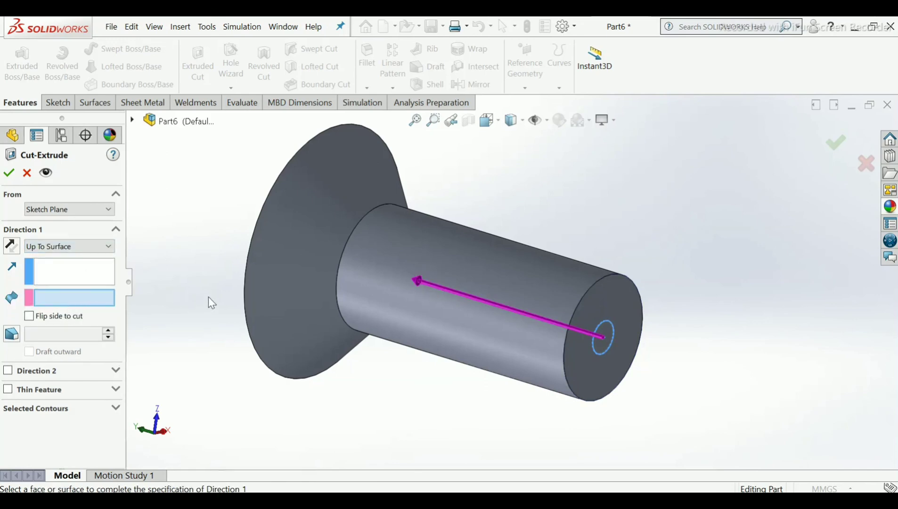
pyautogui.click(341, 257)
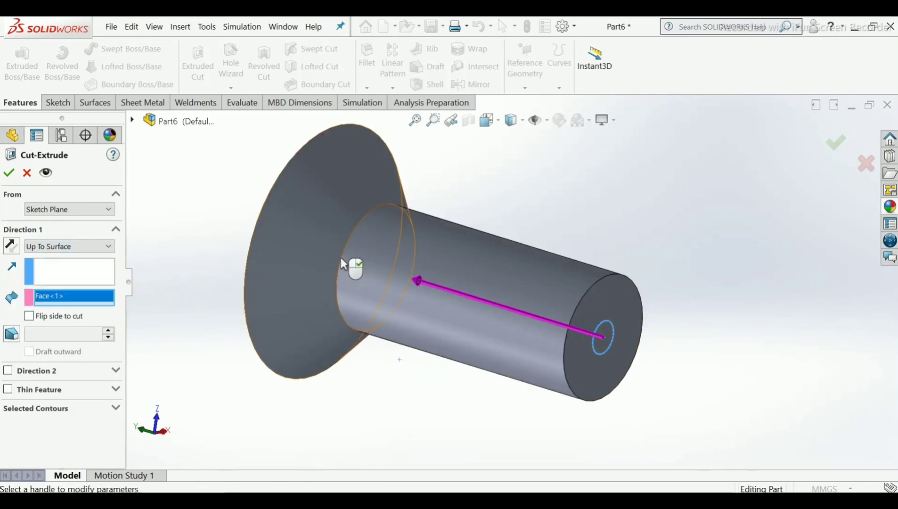
pyautogui.moveTo(340, 258); pyautogui.dragTo(272, 248, button='middle')
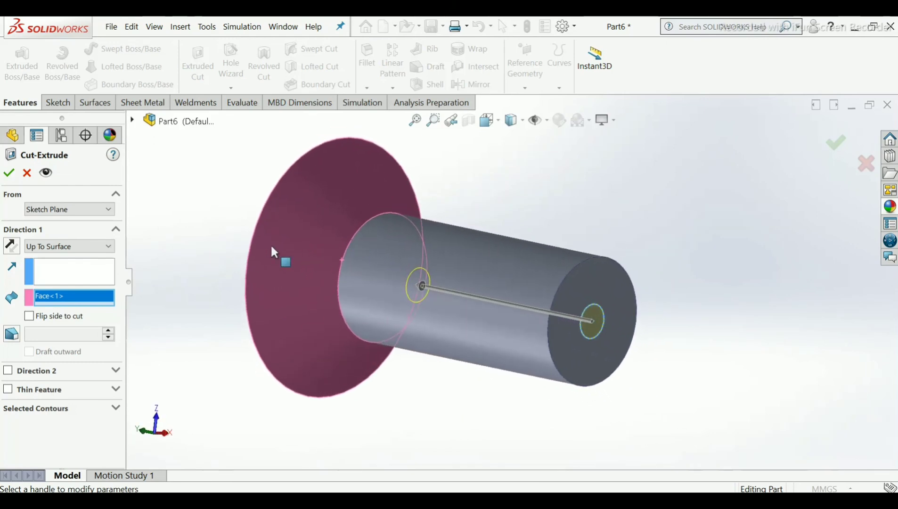
pyautogui.rightClick(57, 296)
pyautogui.click(104, 301)
# Step: Try the Up To Vertex end condition and a 14 mm blind depth for the cut
pyautogui.click(94, 247)
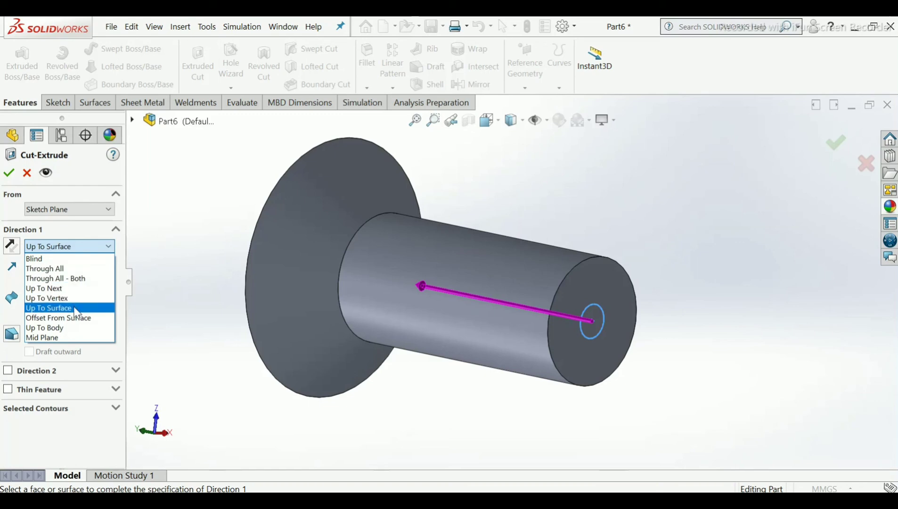
pyautogui.click(57, 298)
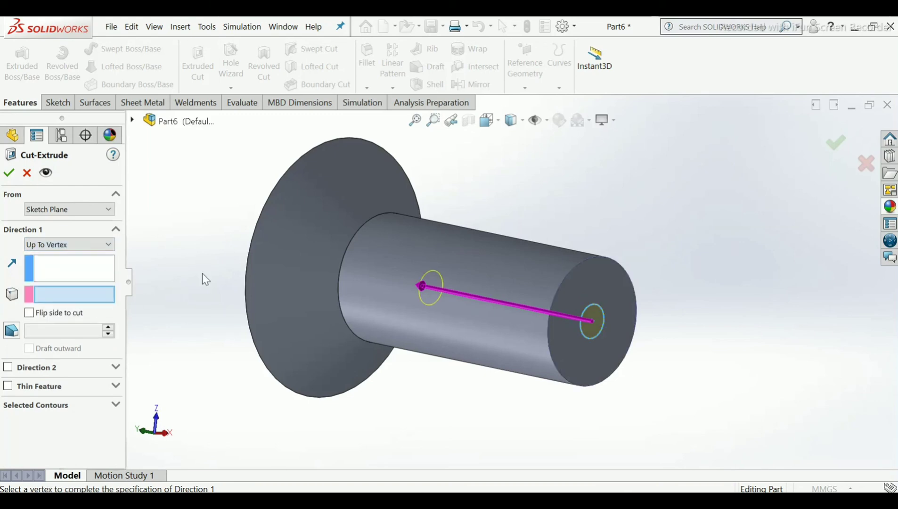
pyautogui.click(355, 235)
pyautogui.moveTo(361, 269); pyautogui.dragTo(388, 274, button='middle')
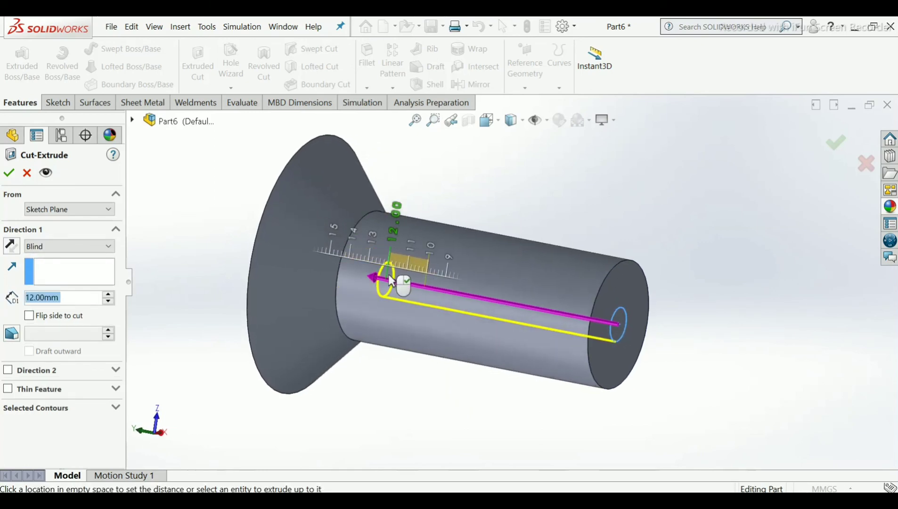
pyautogui.click(346, 267)
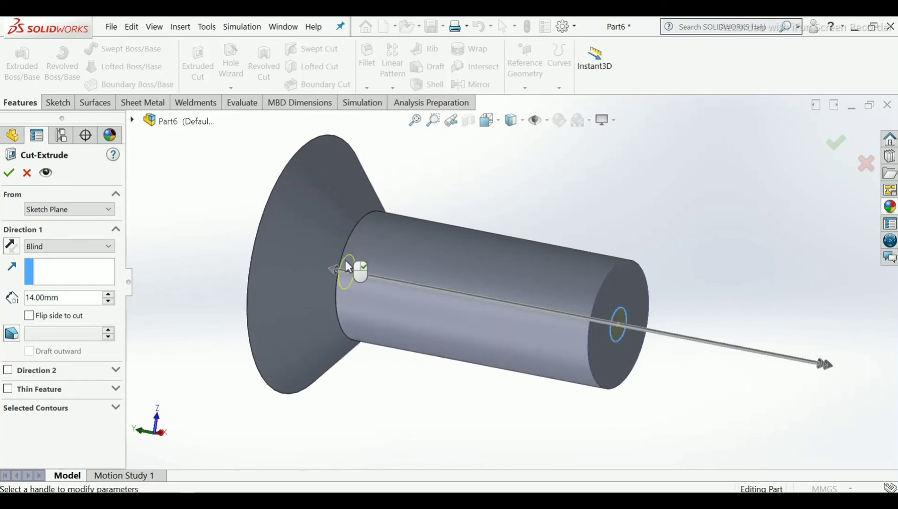
pyautogui.moveTo(346, 262)
pyautogui.mouseDown(button='middle')
pyautogui.moveTo(374, 273)
pyautogui.moveTo(356, 263)
pyautogui.mouseUp(button='middle')
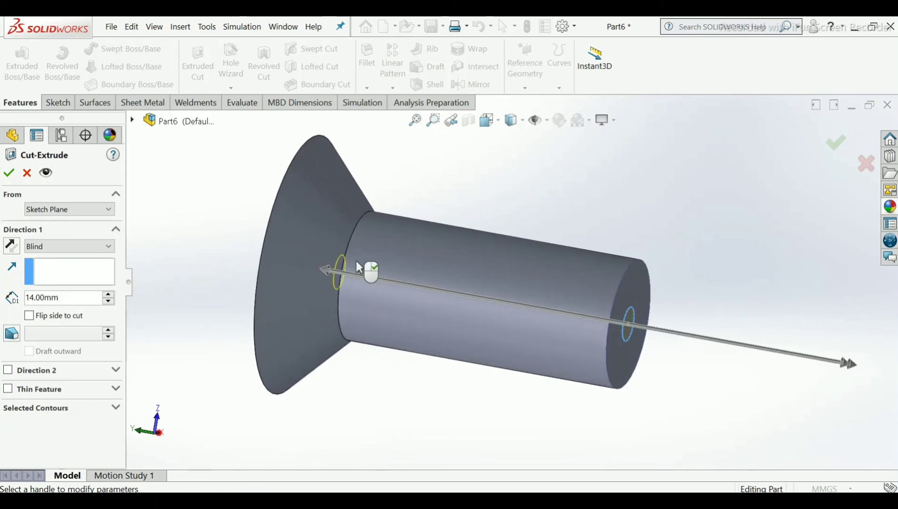
# Step: Set the blind cut depth to 16-3 mm and complete the circular cut through the shank's length
pyautogui.click(81, 296)
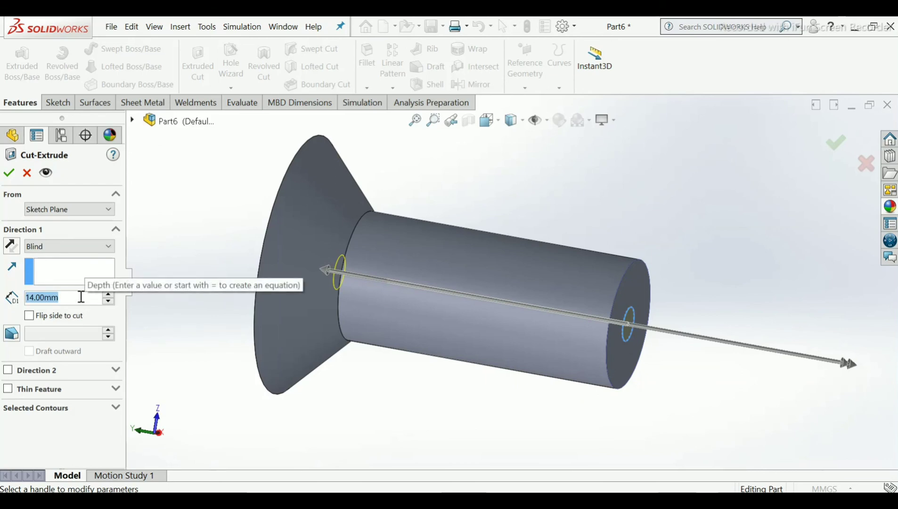
pyautogui.write('1')
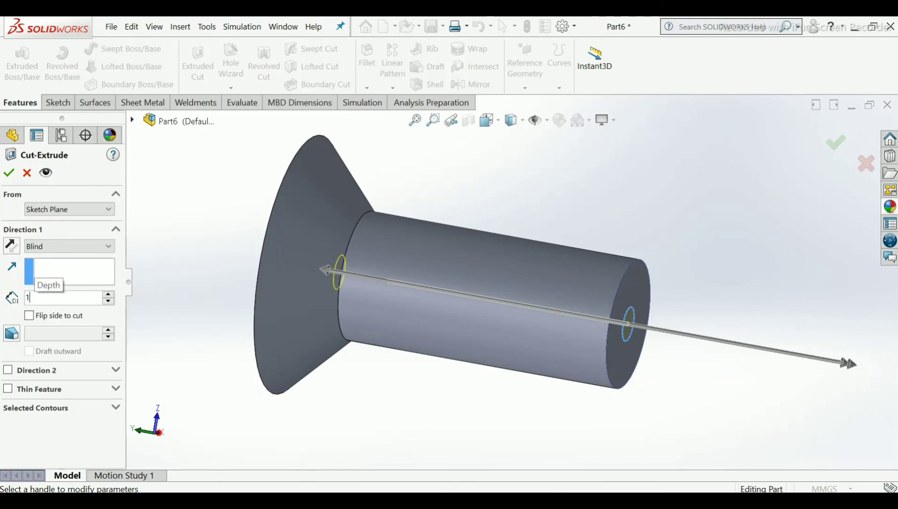
pyautogui.write('6-')
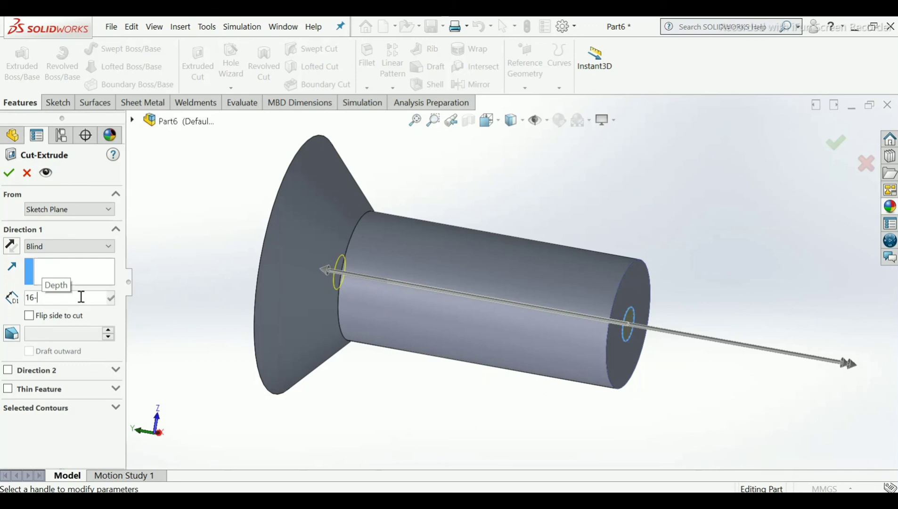
pyautogui.write('3')
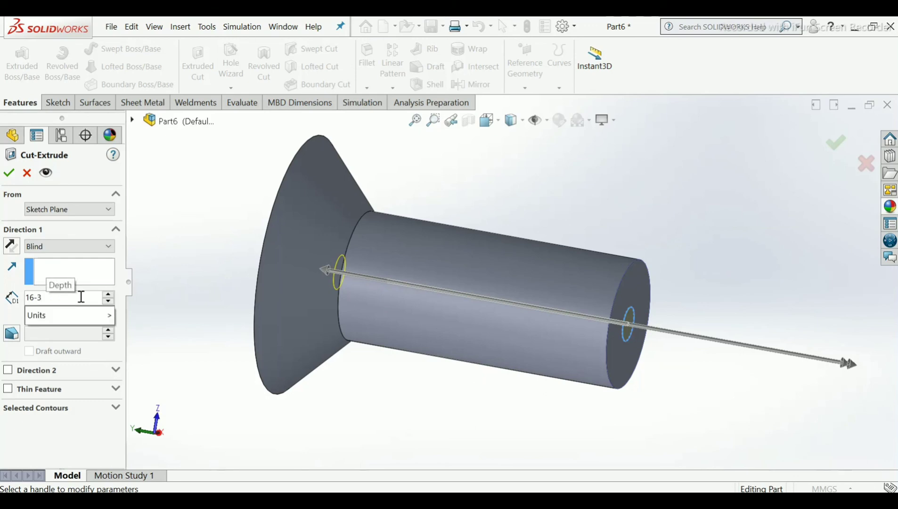
pyautogui.press('Return')
pyautogui.moveTo(419, 233); pyautogui.dragTo(415, 302, button='middle')
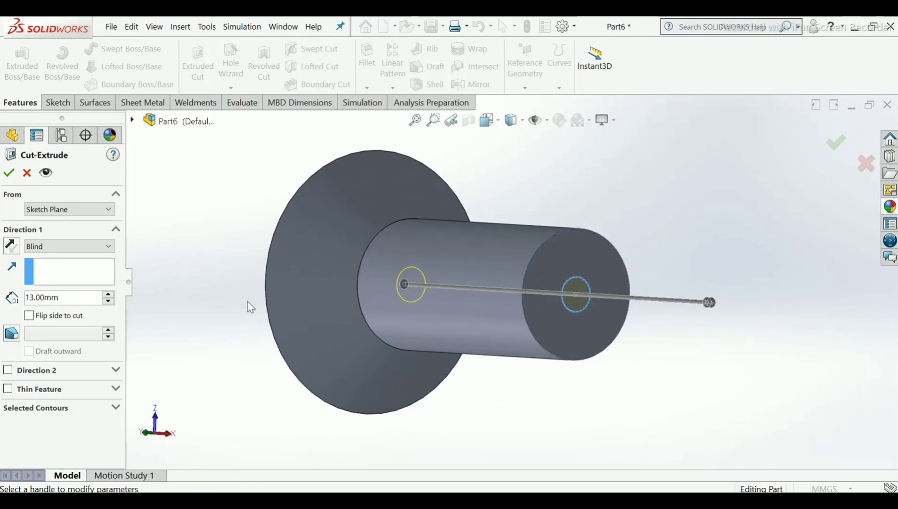
pyautogui.click(9, 173)
pyautogui.moveTo(353, 320); pyautogui.dragTo(481, 377, button='middle')
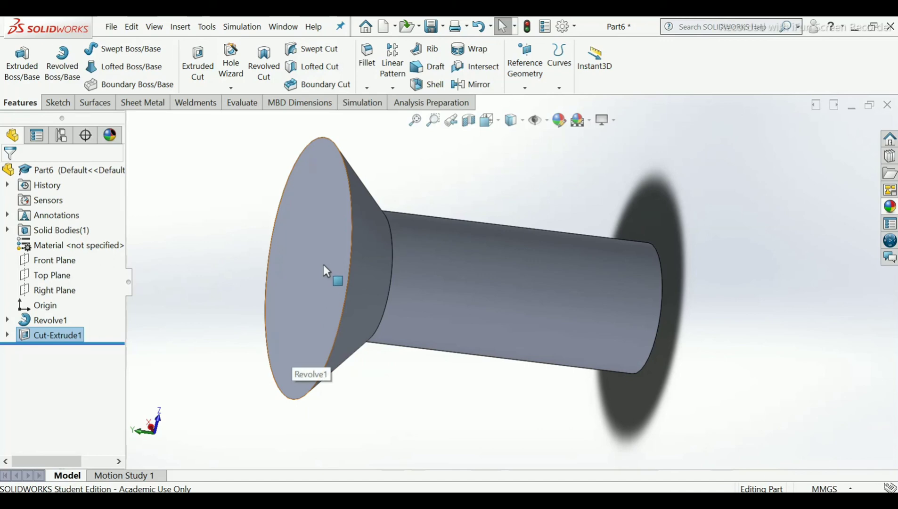
pyautogui.scroll(1, 325, 264)
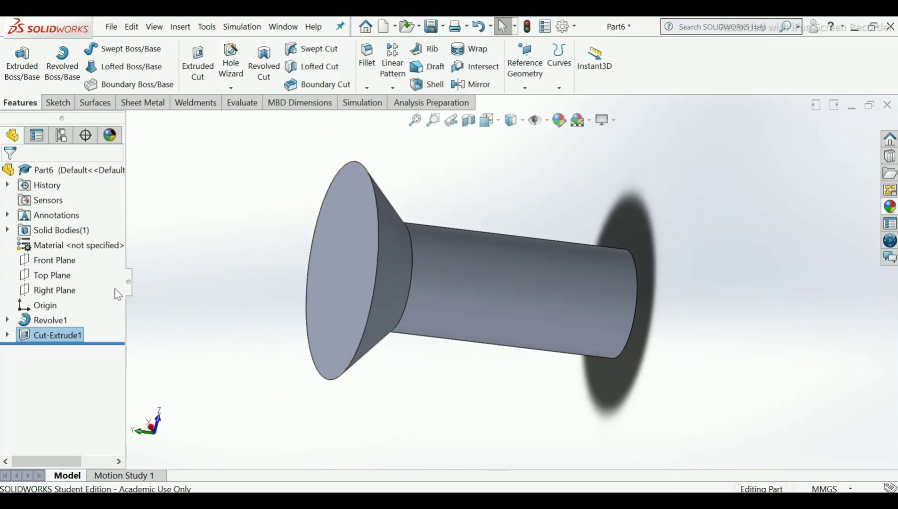
# Step: Start a new sketch on the Front Plane, through the screw's axis
pyautogui.click(64, 267)
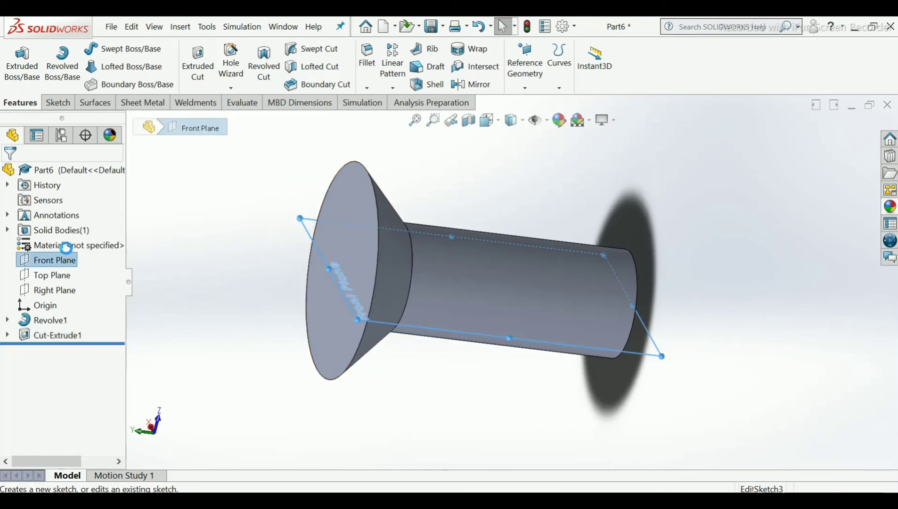
pyautogui.click(75, 246)
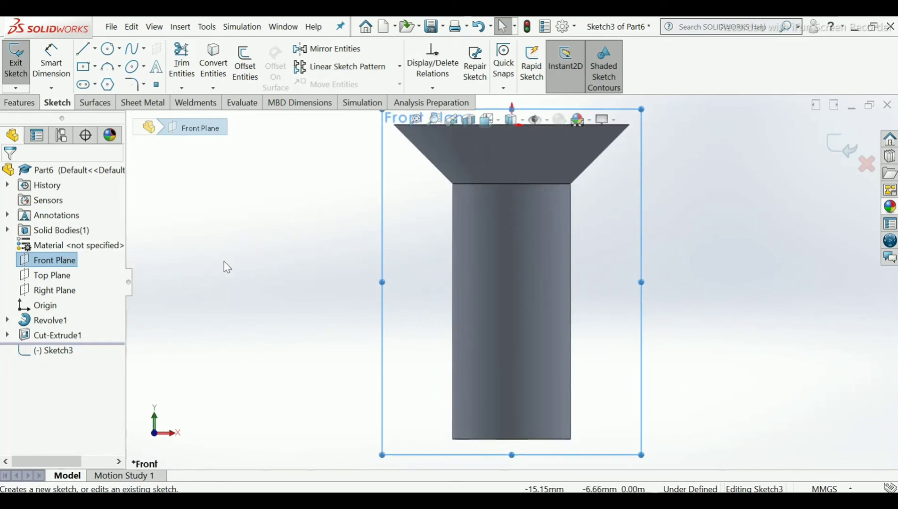
pyautogui.scroll(3, 349, 255)
pyautogui.scroll(-2, 497, 210)
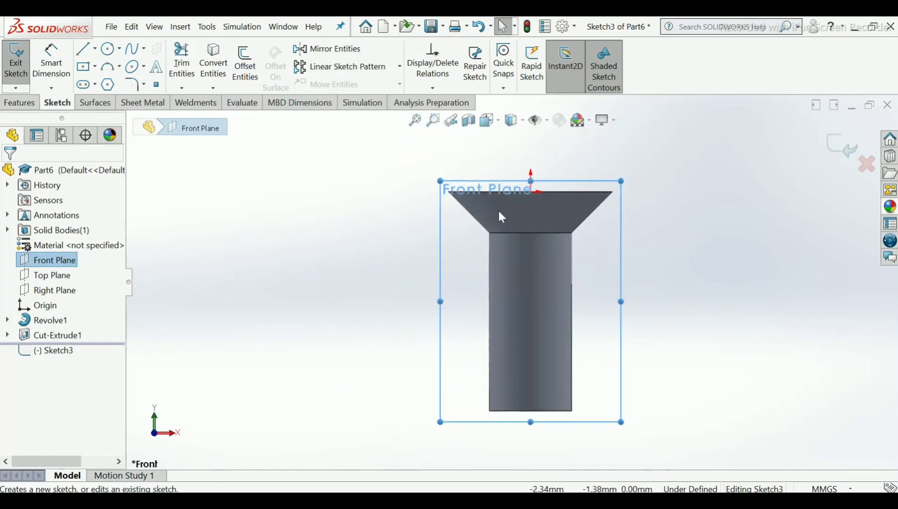
pyautogui.scroll(-2, 547, 211)
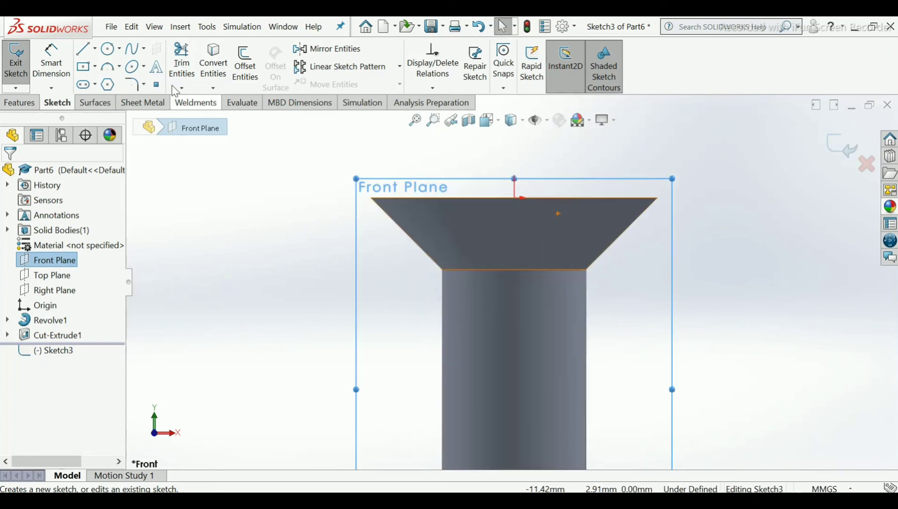
pyautogui.click(87, 68)
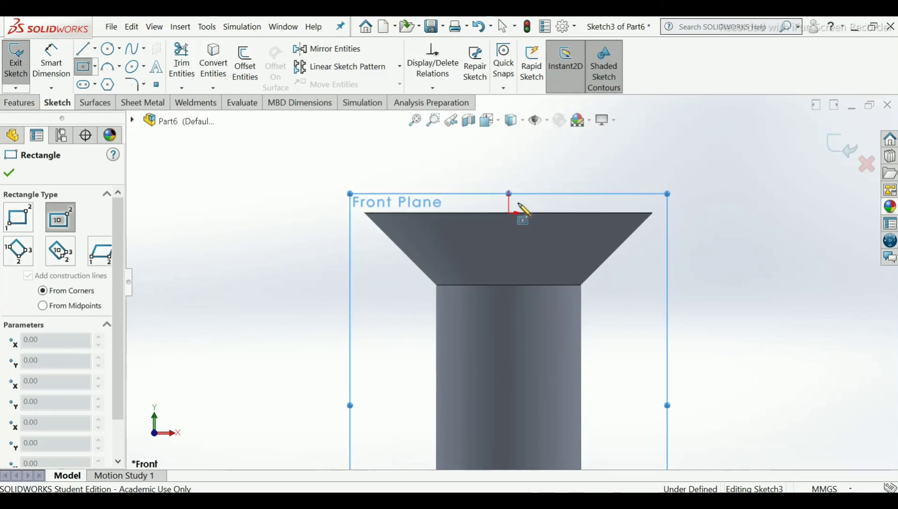
pyautogui.click(508, 213)
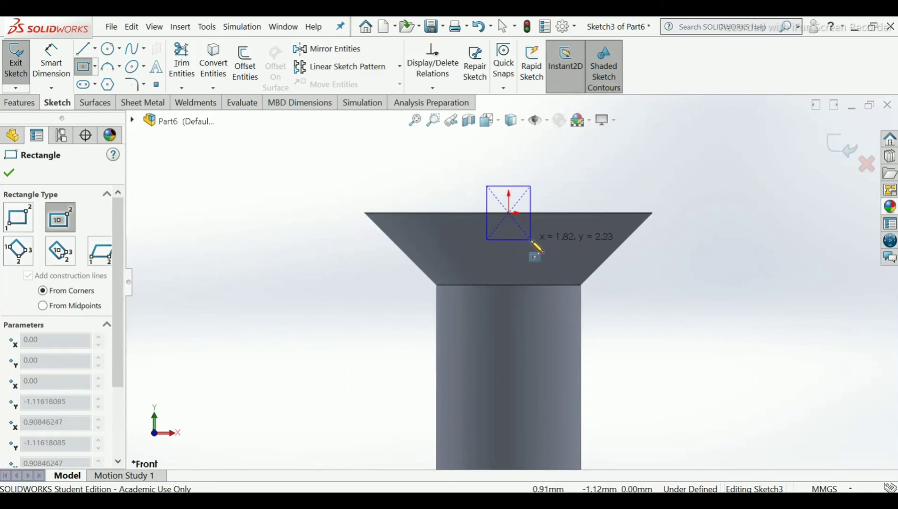
pyautogui.press('Escape')
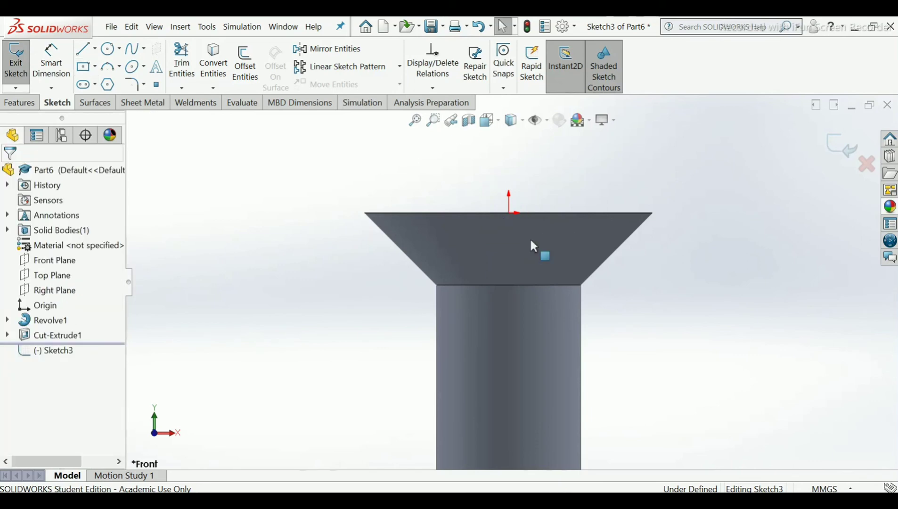
# Step: Sketch a corner rectangle about 1.2 mm wide and 0.9 mm high, spanning the origin and hanging from the screw head's flat edge
pyautogui.click(96, 68)
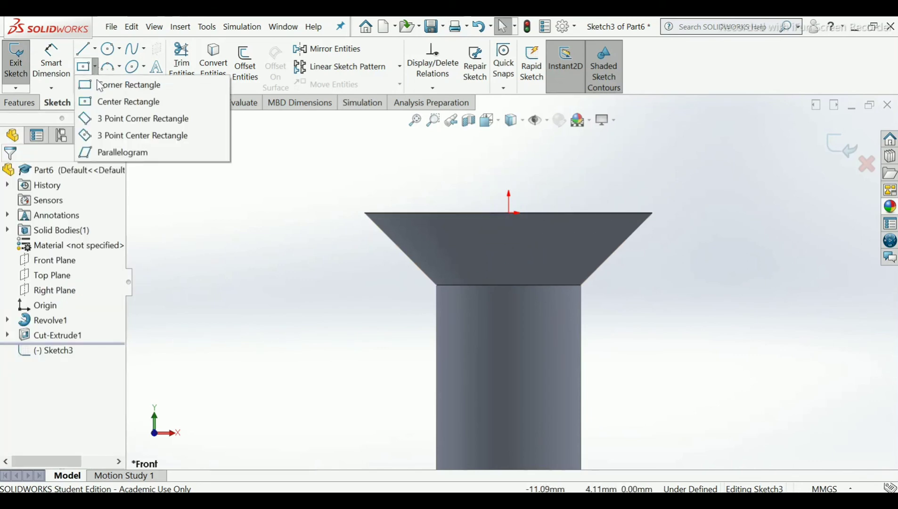
pyautogui.click(102, 84)
pyautogui.scroll(-2, 508, 195)
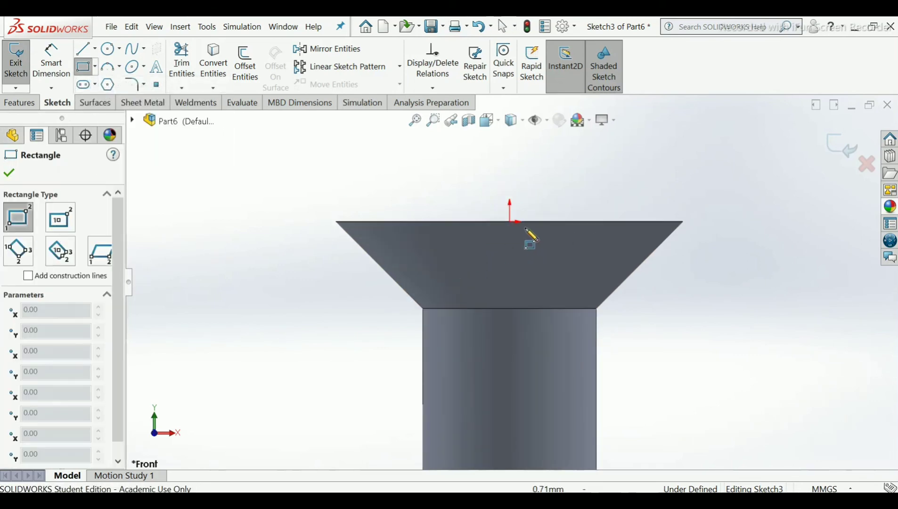
pyautogui.moveTo(495, 222)
pyautogui.mouseDown()
pyautogui.moveTo(531, 238)
pyautogui.moveTo(533, 256)
pyautogui.moveTo(530, 247)
pyautogui.mouseUp()
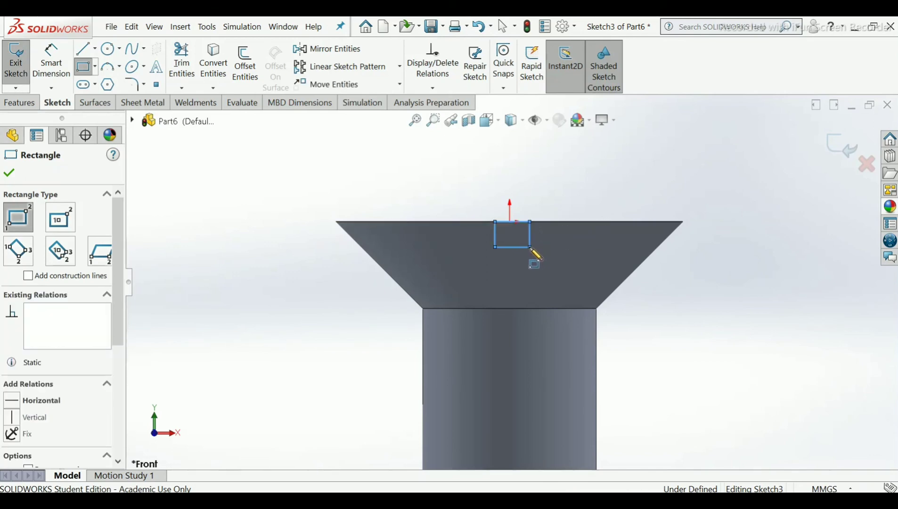
pyautogui.rightClick(533, 256)
pyautogui.click(556, 257)
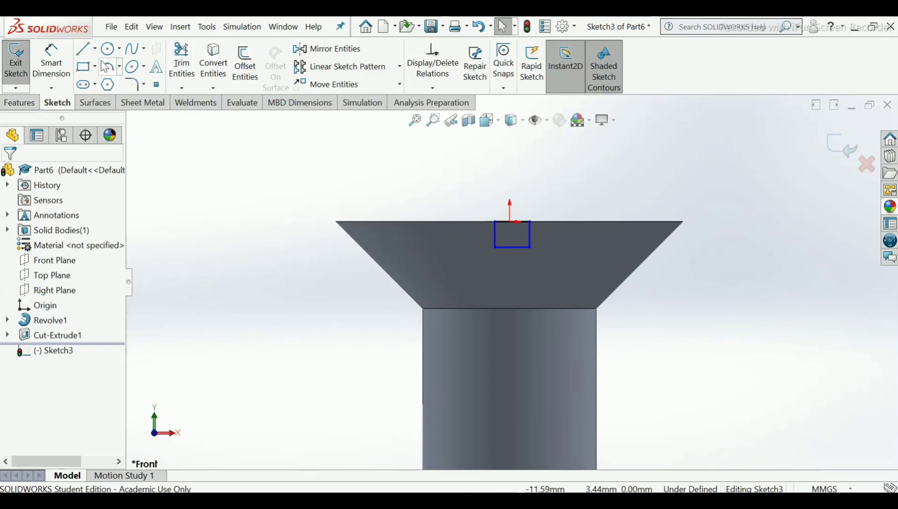
# Step: Draw a vertical centerline from the origin down through the rectangle to just below the screw head
pyautogui.click(94, 49)
pyautogui.click(119, 85)
pyautogui.click(509, 222)
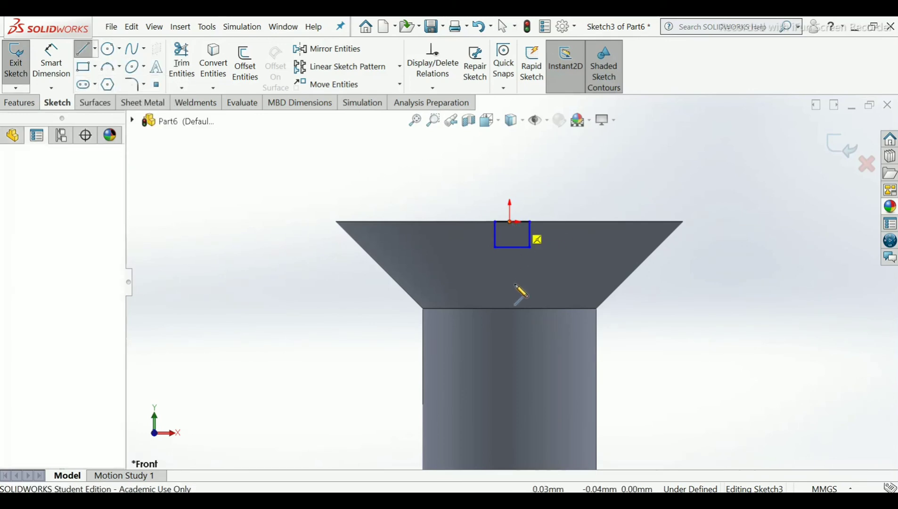
pyautogui.click(509, 325)
pyautogui.rightClick(510, 327)
pyautogui.click(546, 338)
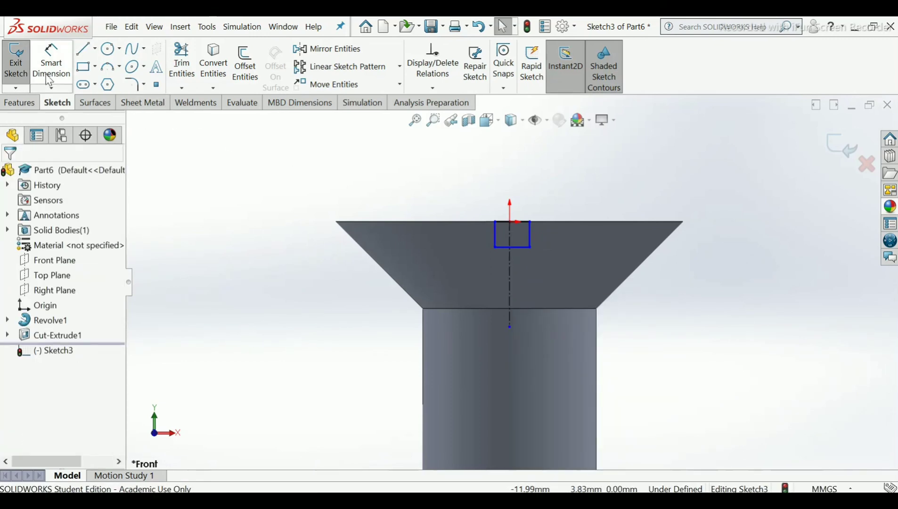
# Step: Dimension the rectangle's width between its two vertical sides as 1.6 mm
pyautogui.click(443, 87)
pyautogui.click(444, 120)
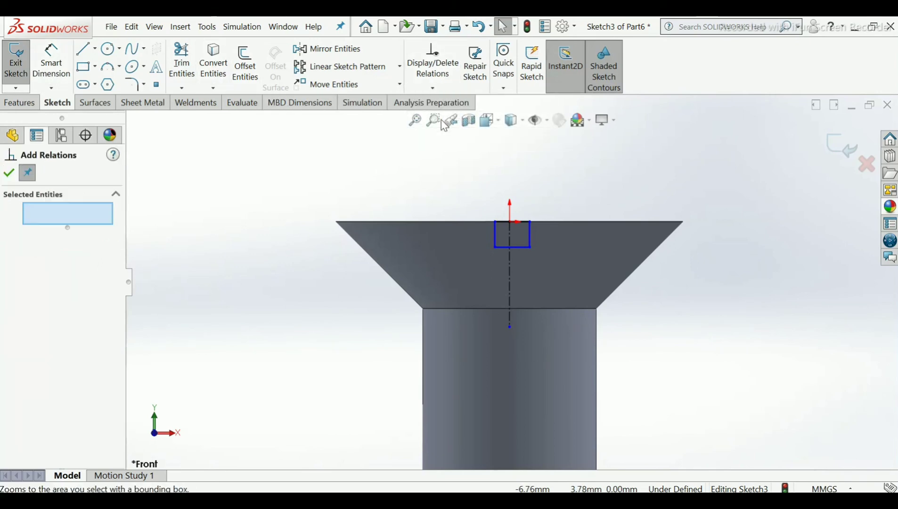
pyautogui.click(51, 61)
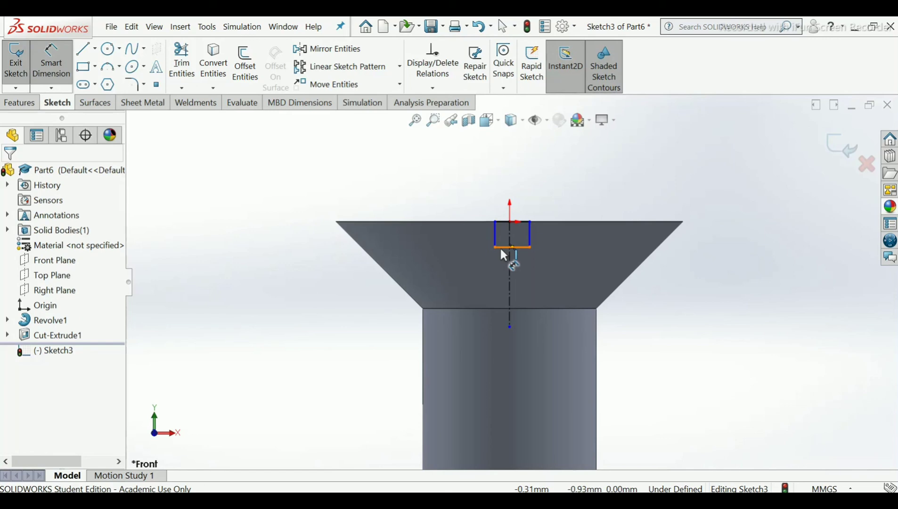
pyautogui.click(495, 233)
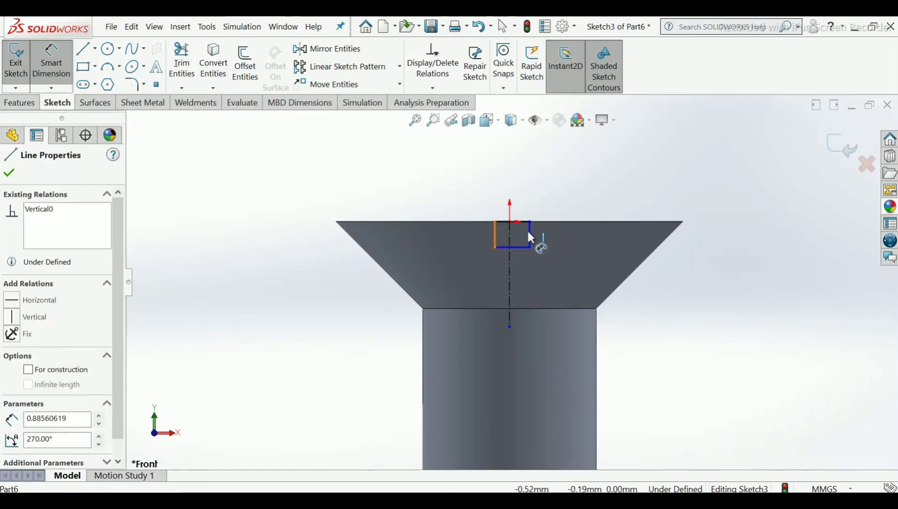
pyautogui.click(528, 230)
pyautogui.click(515, 184)
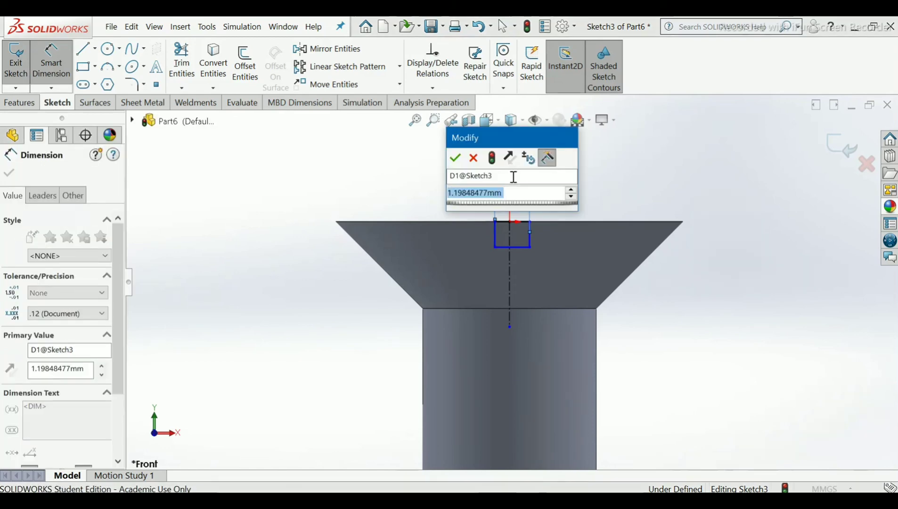
pyautogui.write('1')
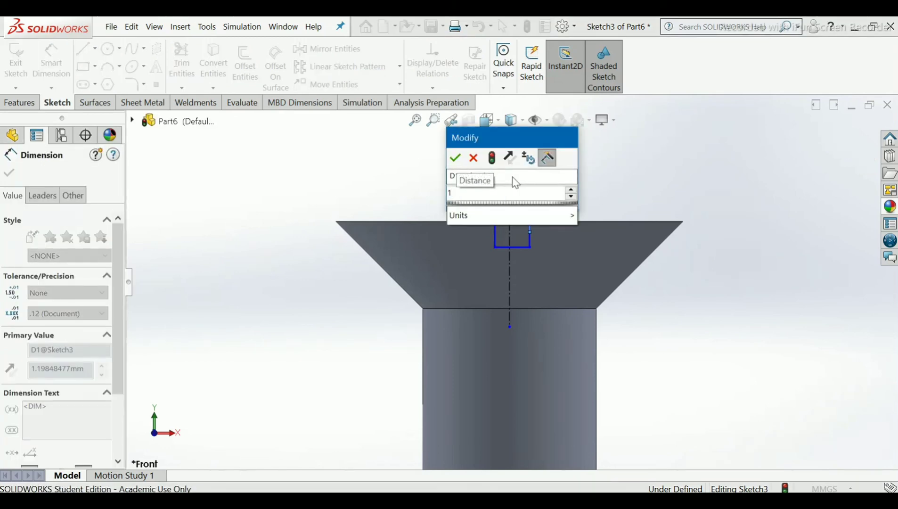
pyautogui.write(',6')
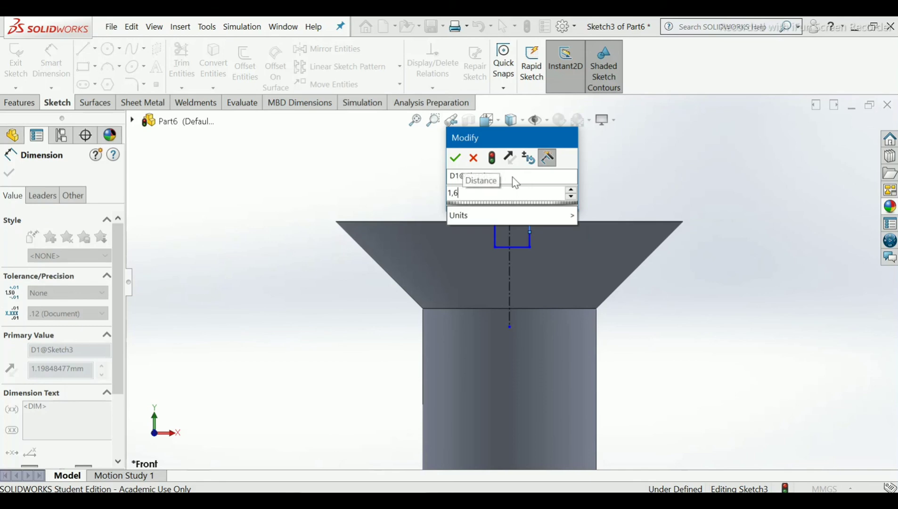
pyautogui.press('Return')
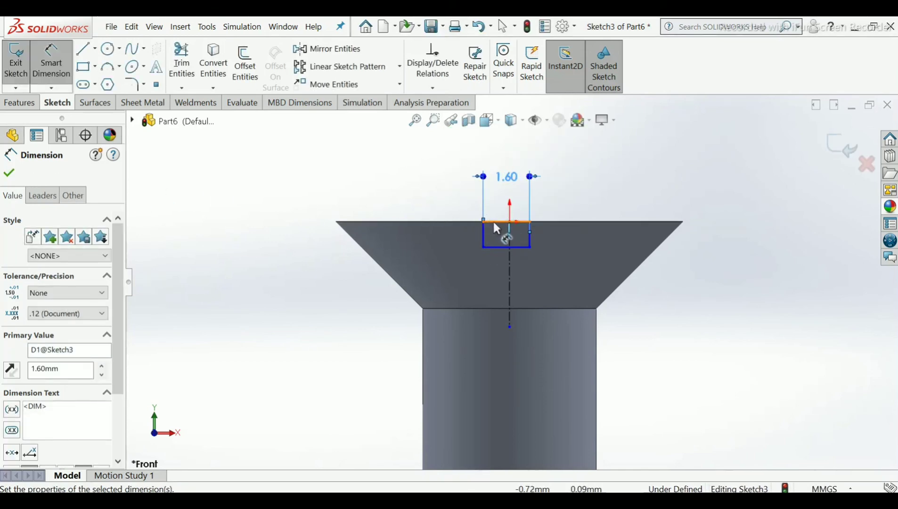
# Step: Dimension the rectangle's height between its two horizontal sides as 1.9 mm
pyautogui.click(497, 221)
pyautogui.click(502, 247)
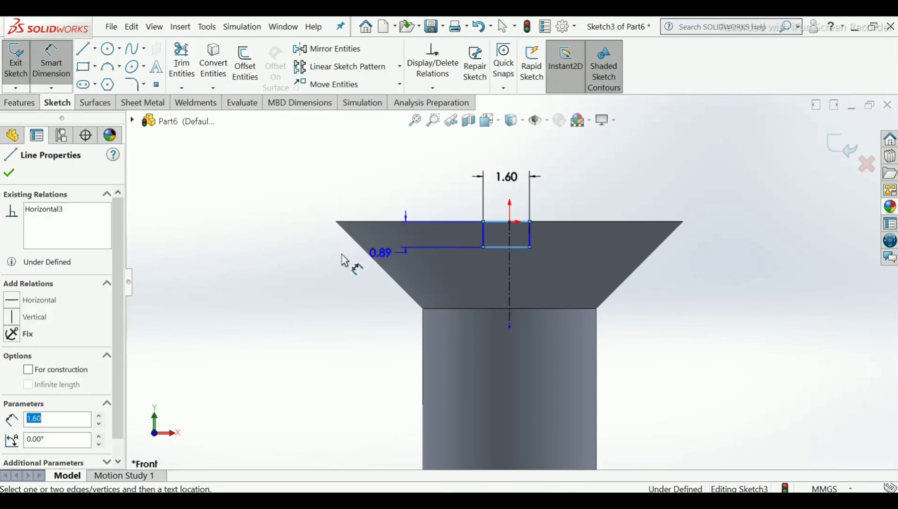
pyautogui.click(281, 239)
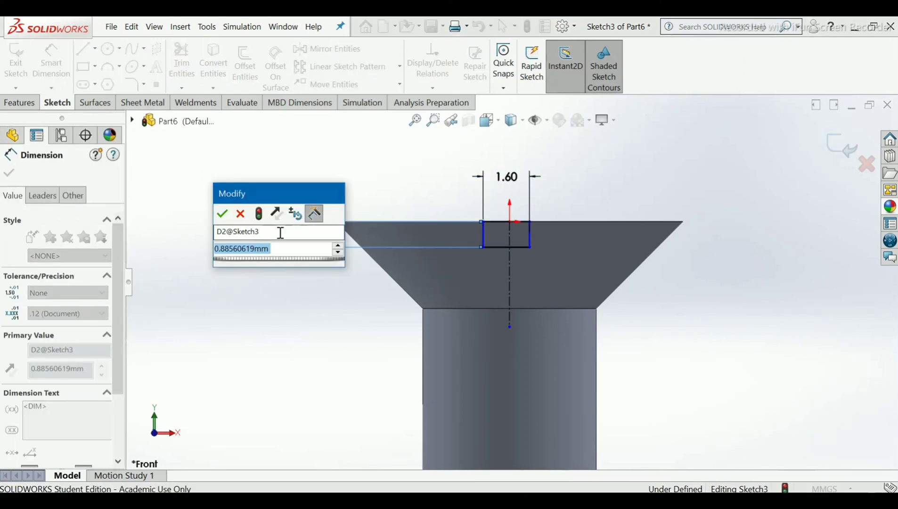
pyautogui.write('1.')
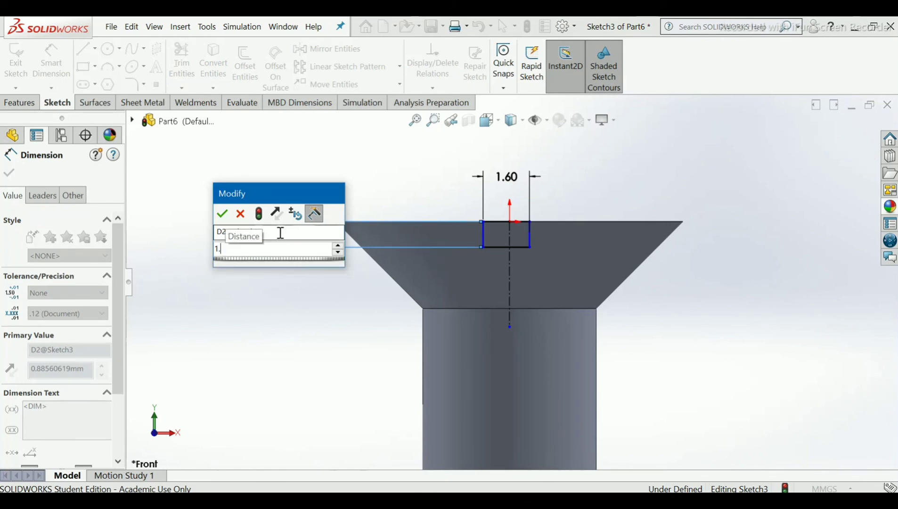
pyautogui.write('9')
pyautogui.press('Return')
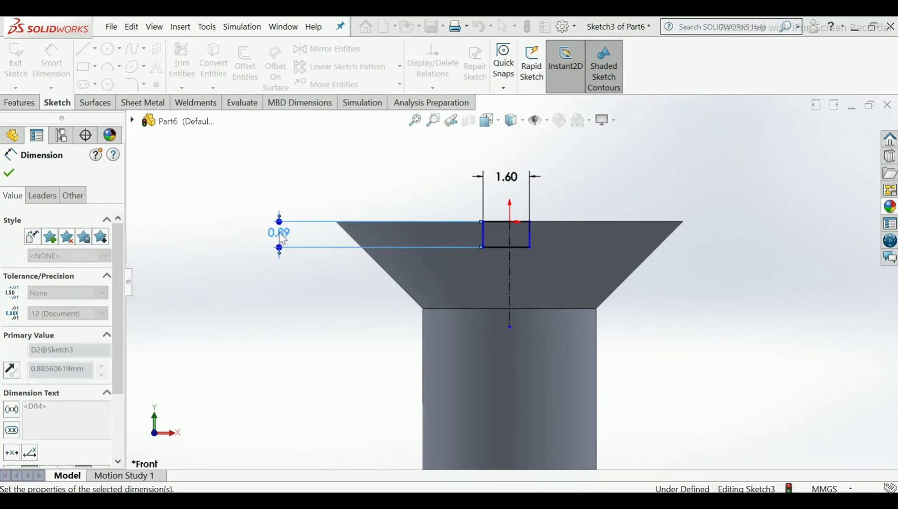
pyautogui.click(8, 172)
pyautogui.press('Escape')
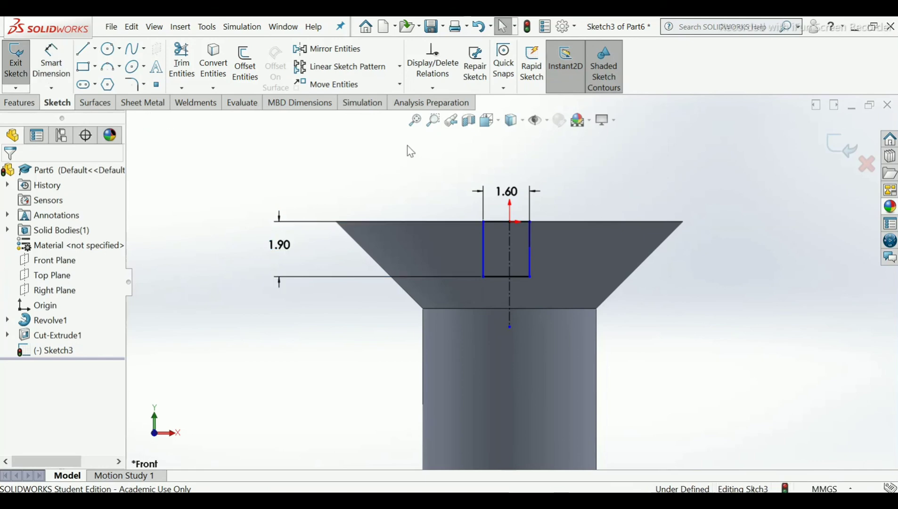
# Step: Make the rectangle's two lower corners symmetric about the centerline and exit the sketch
pyautogui.scroll(-2, 522, 229)
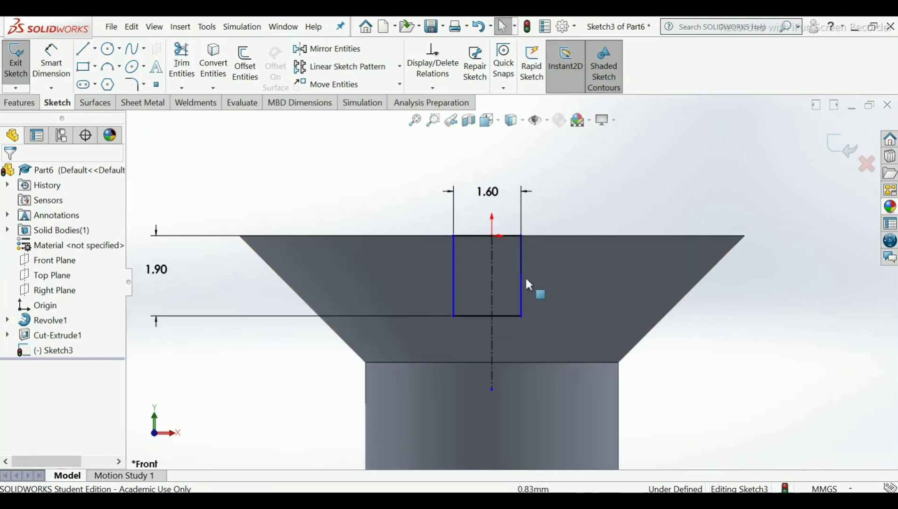
pyautogui.scroll(-1, 522, 277)
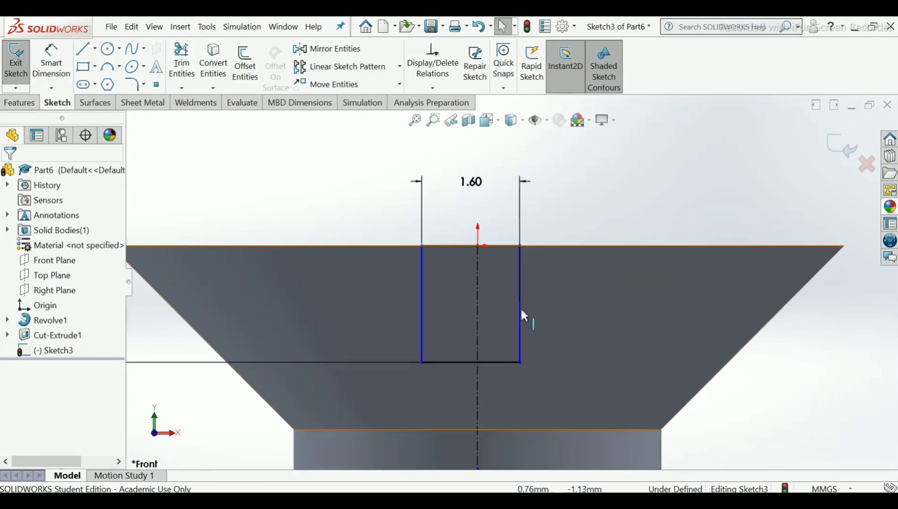
pyautogui.click(427, 87)
pyautogui.click(448, 119)
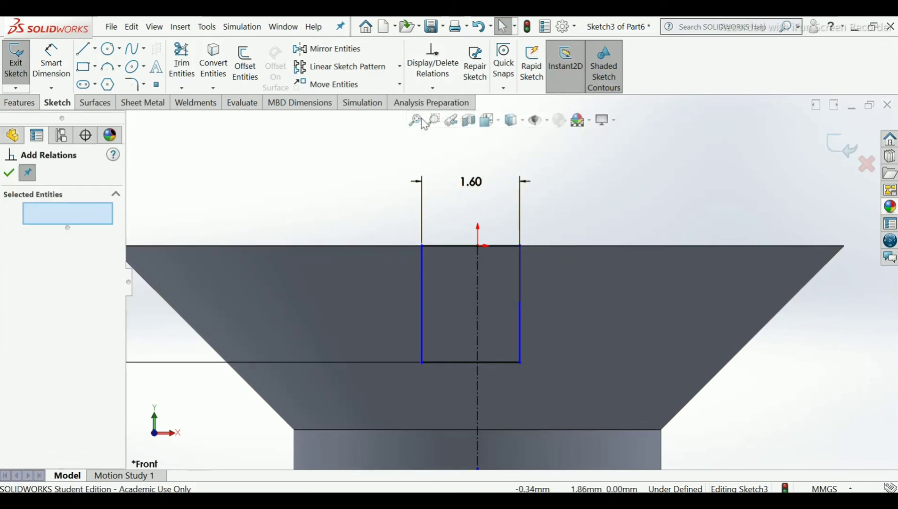
pyautogui.click(422, 362)
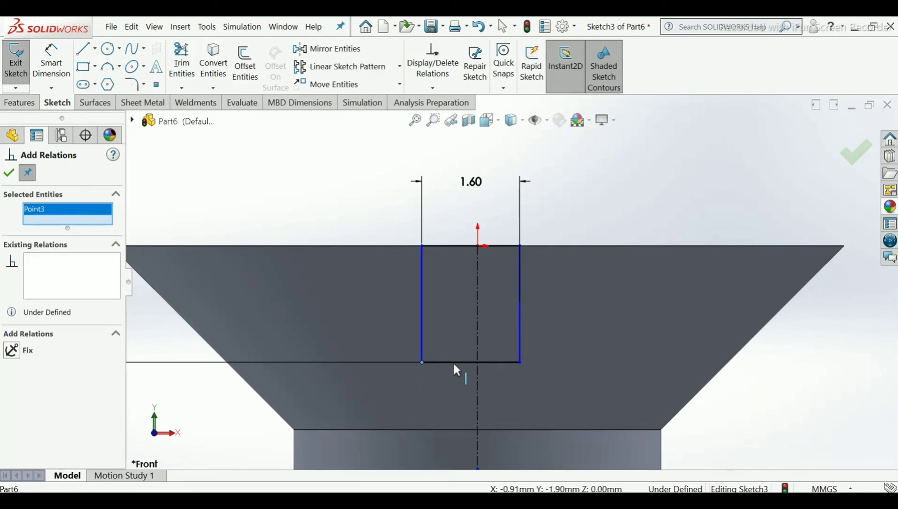
pyautogui.click(519, 362)
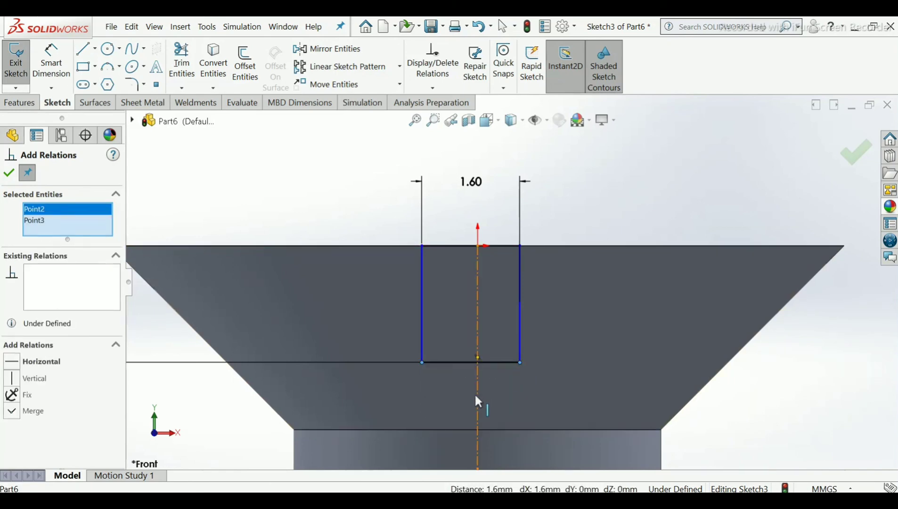
pyautogui.click(476, 398)
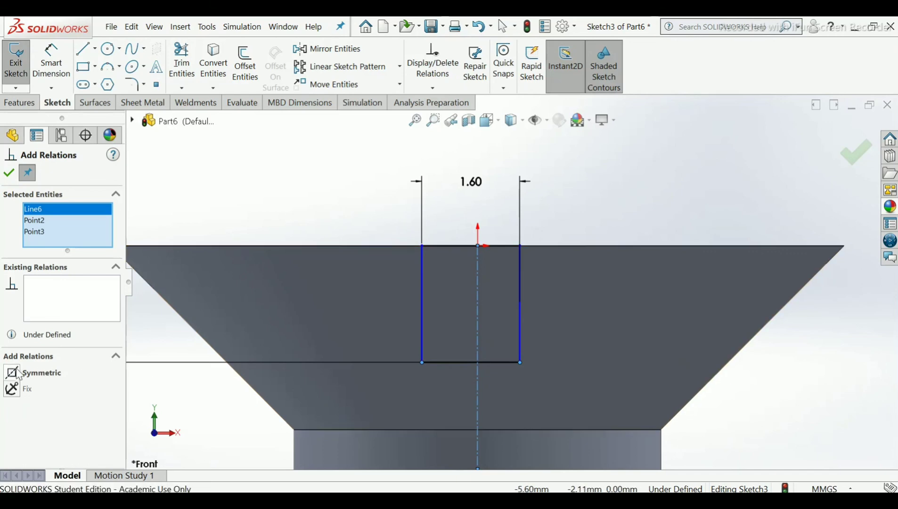
pyautogui.click(13, 373)
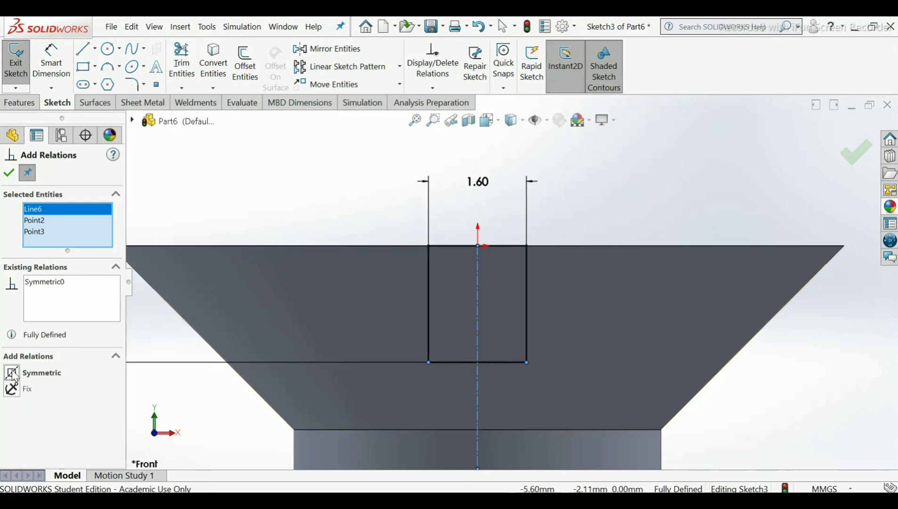
pyautogui.click(8, 174)
pyautogui.moveTo(552, 357); pyautogui.dragTo(579, 386, button='middle')
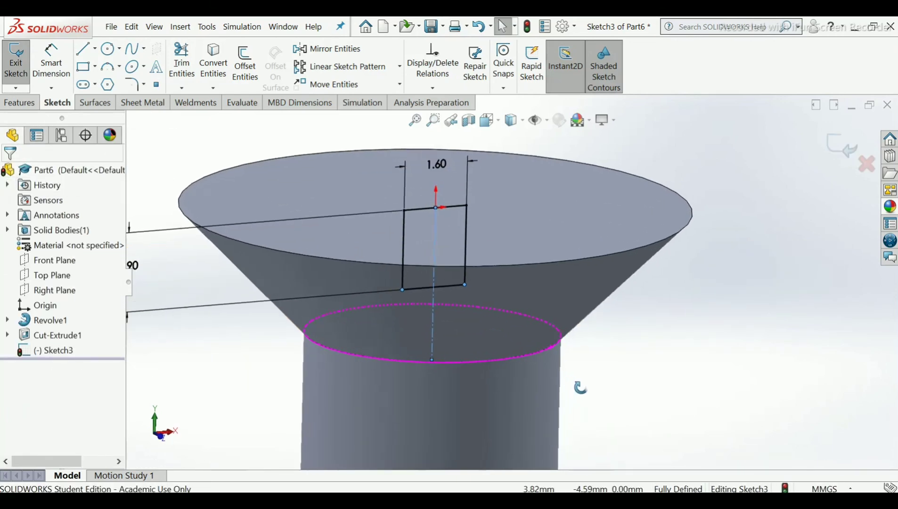
pyautogui.scroll(3, 580, 386)
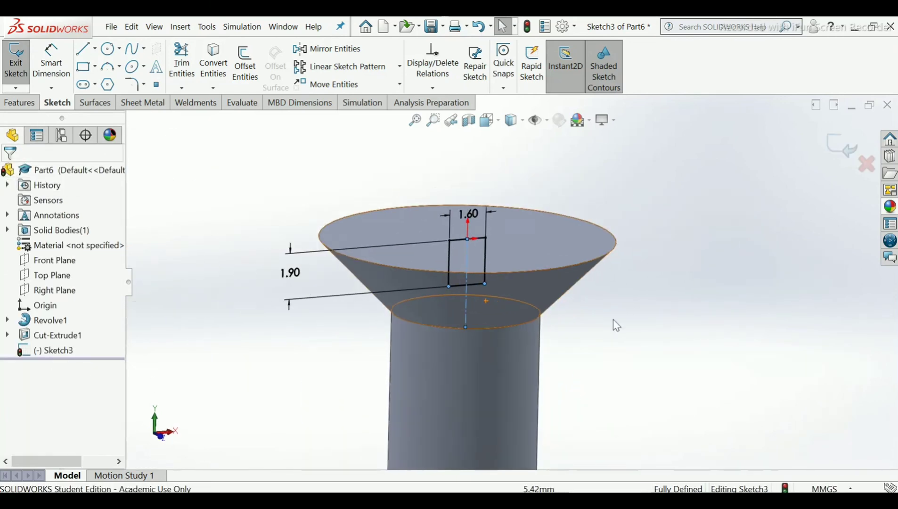
pyautogui.click(846, 151)
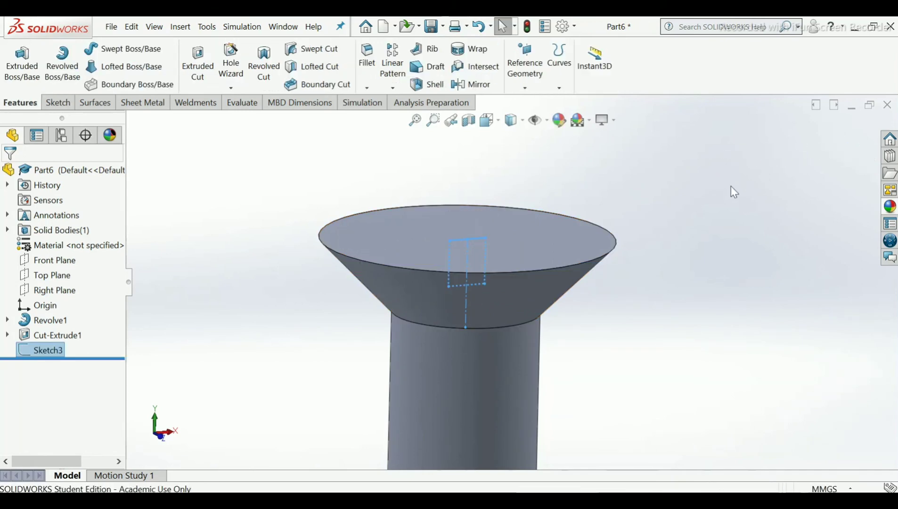
# Step: Extrude-cut the slot rectangle Through All in both directions across the screw head
pyautogui.click(200, 70)
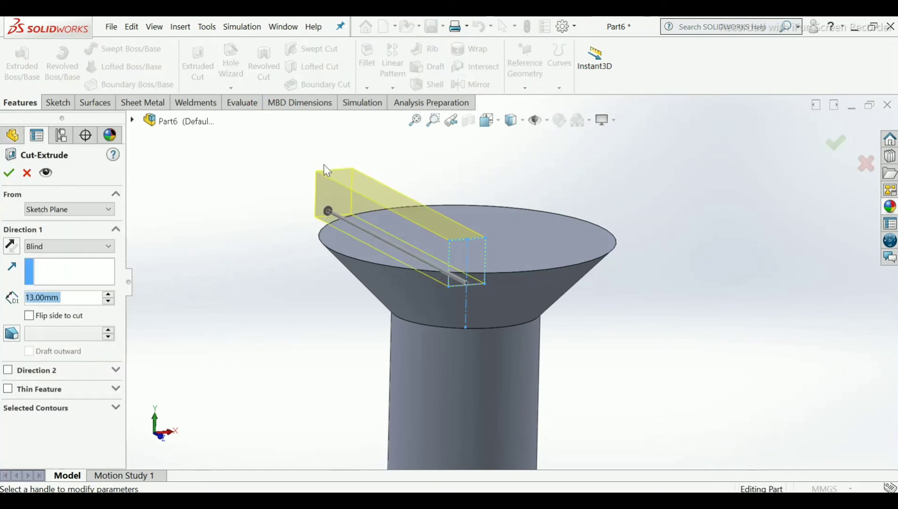
pyautogui.click(7, 371)
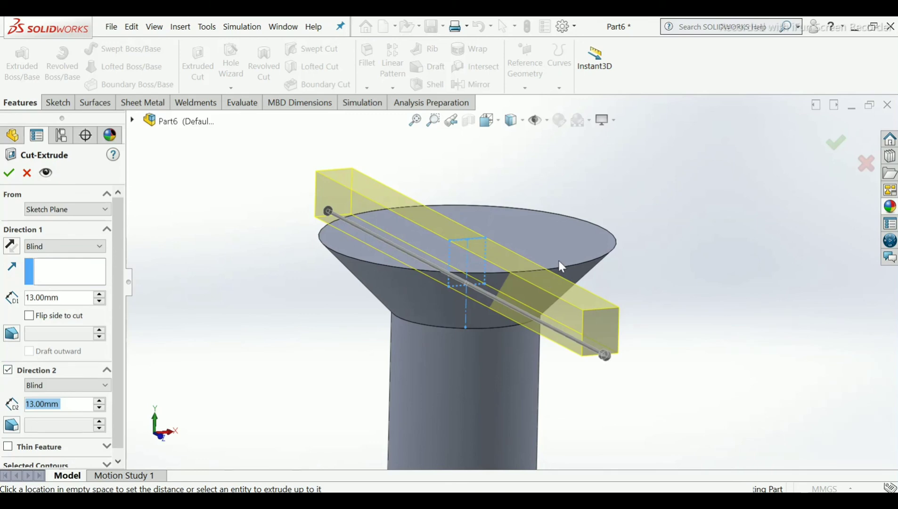
pyautogui.moveTo(558, 260); pyautogui.dragTo(562, 281, button='middle')
pyautogui.scroll(-1, 562, 281)
pyautogui.scroll(2, 562, 280)
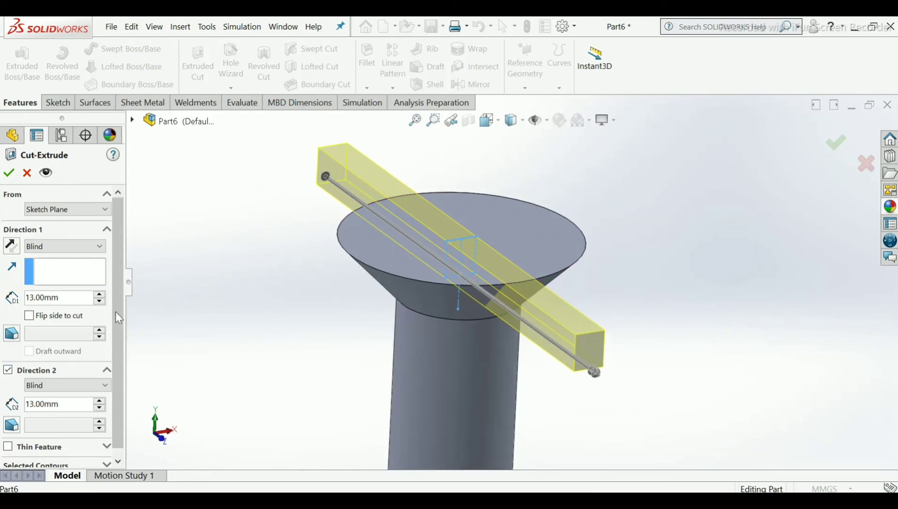
pyautogui.click(66, 247)
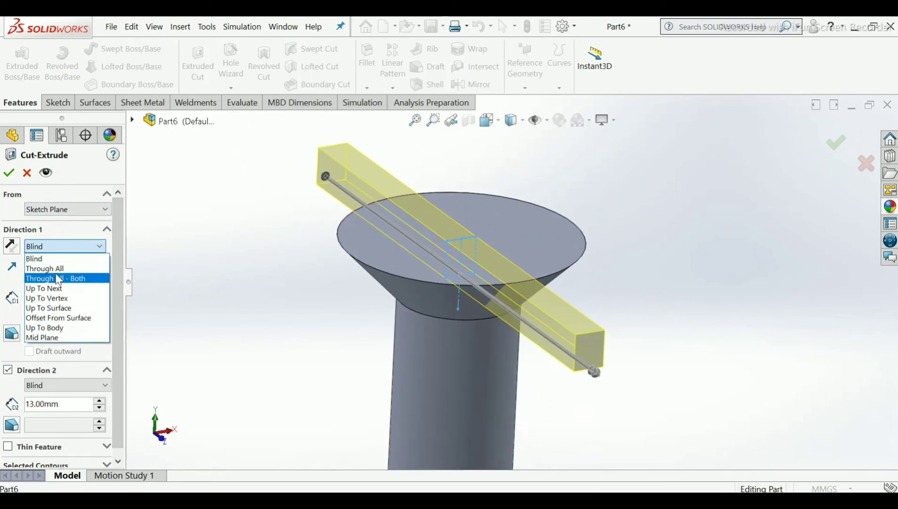
pyautogui.click(60, 267)
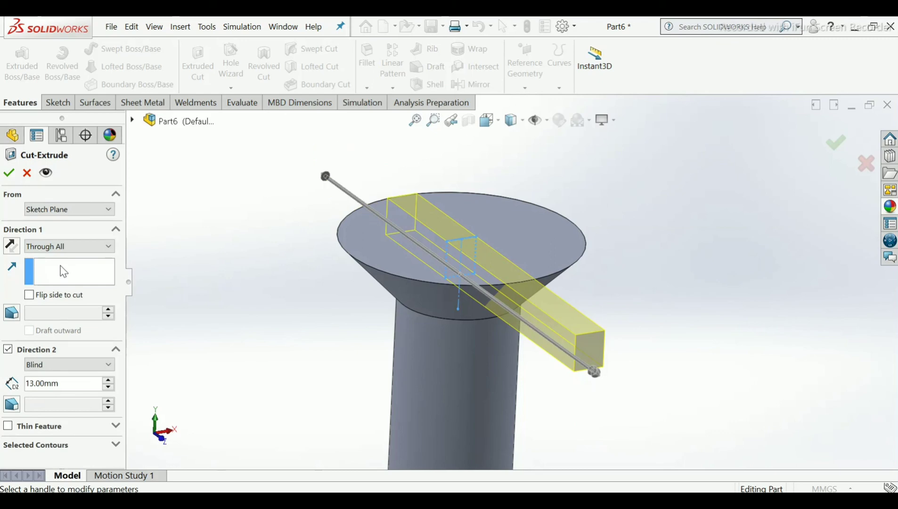
pyautogui.click(75, 368)
pyautogui.click(67, 387)
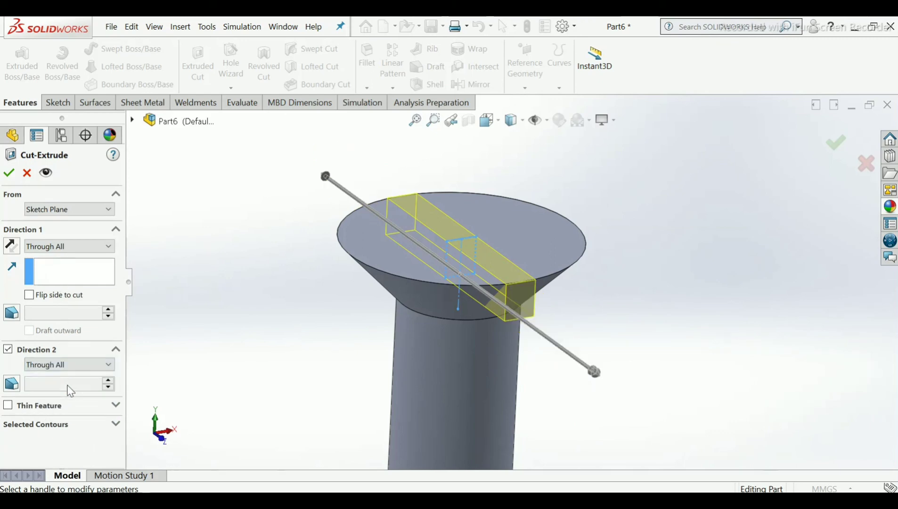
pyautogui.click(8, 178)
# Step: Start a Cosmetic Thread on the circular edge at the shank's free end, using ANSI Metric Machine Threads, size M6x1.0
pyautogui.moveTo(233, 234); pyautogui.dragTo(547, 220, button='middle')
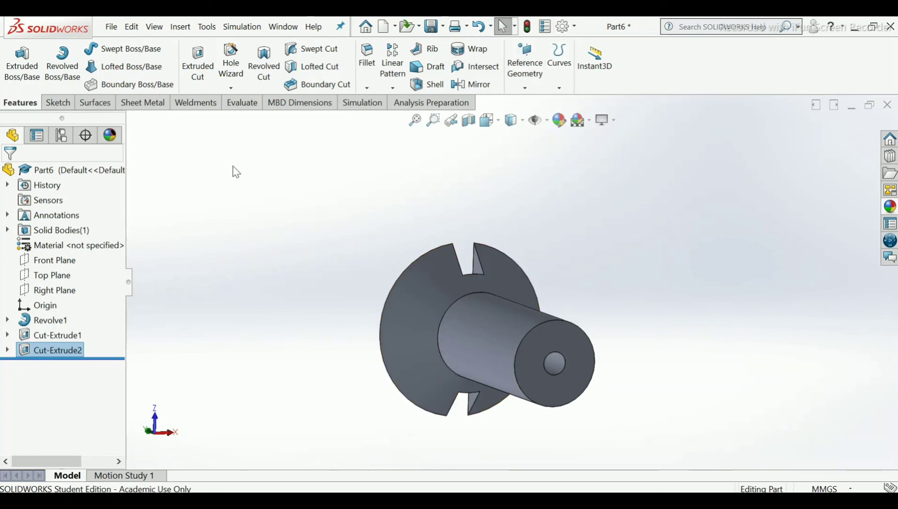
pyautogui.click(180, 28)
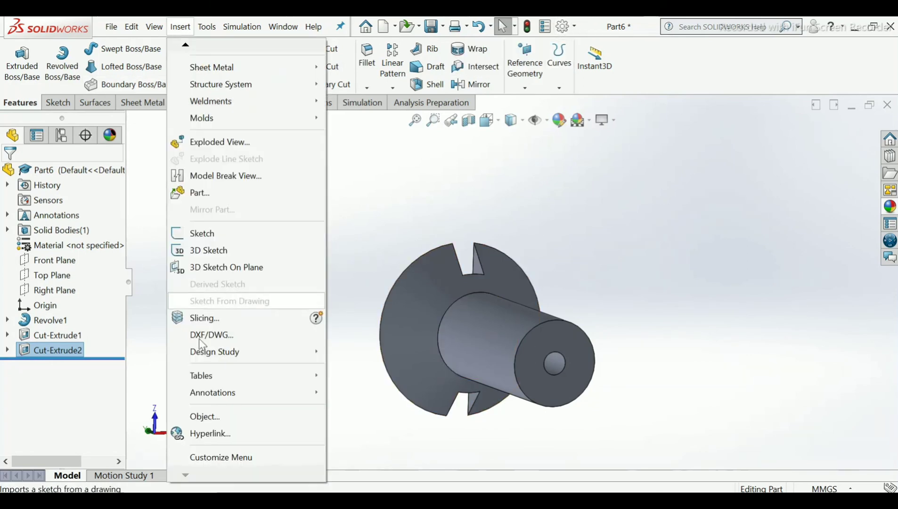
pyautogui.moveTo(220, 396)
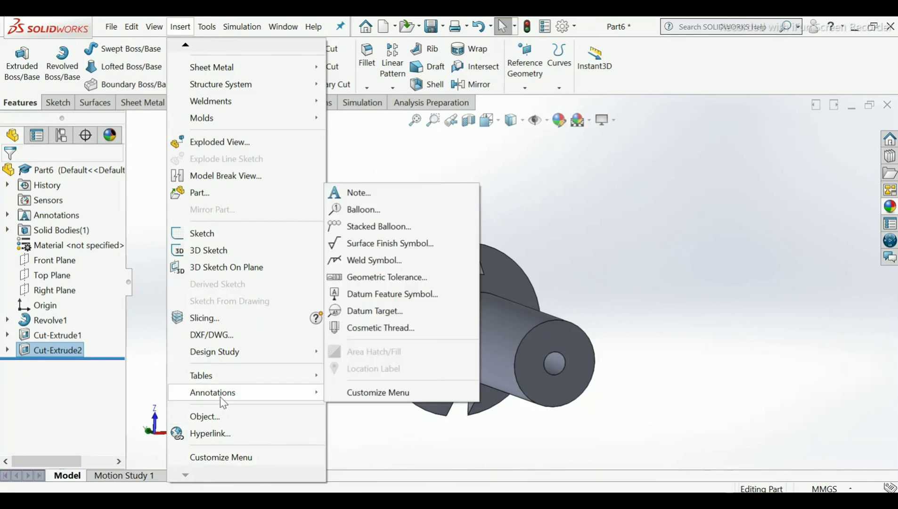
pyautogui.click(339, 330)
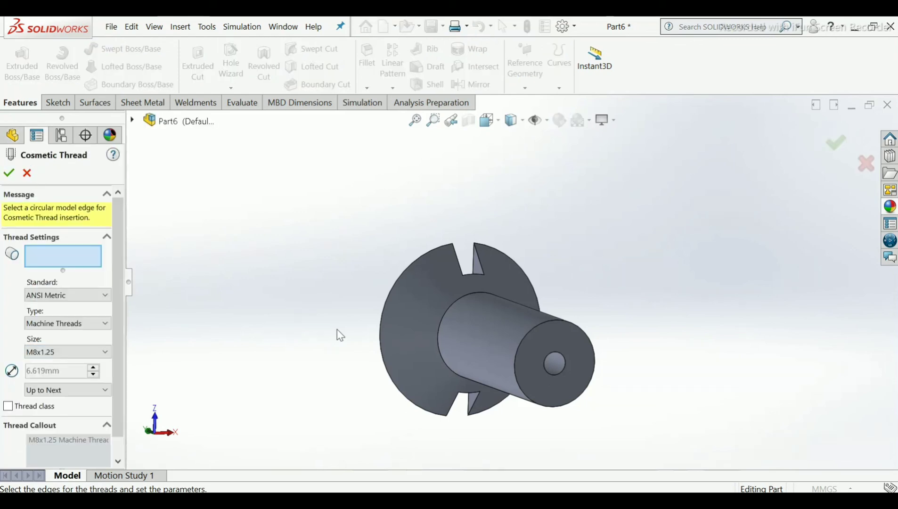
pyautogui.click(81, 353)
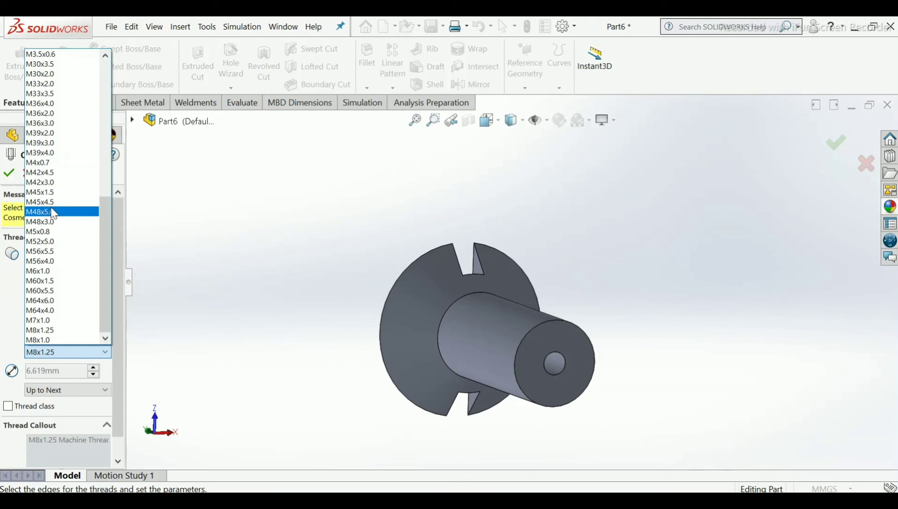
pyautogui.scroll(3, 53, 211)
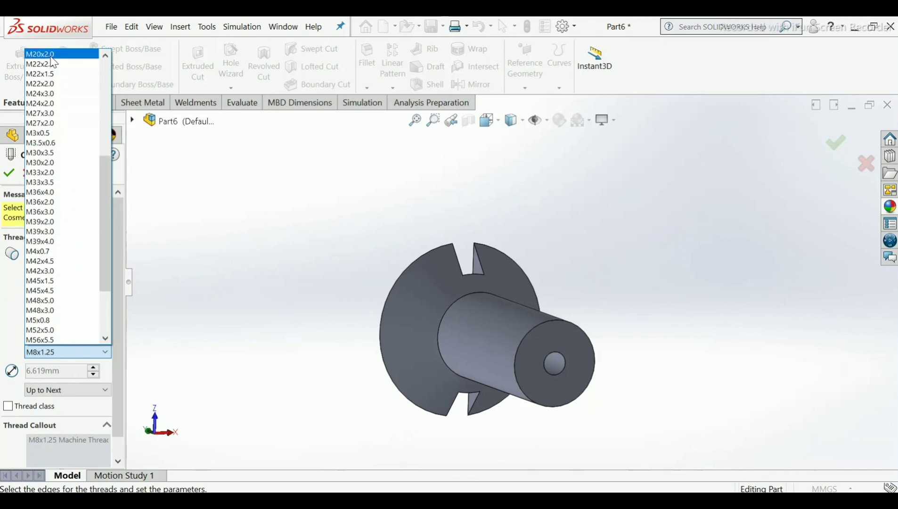
pyautogui.click(51, 56)
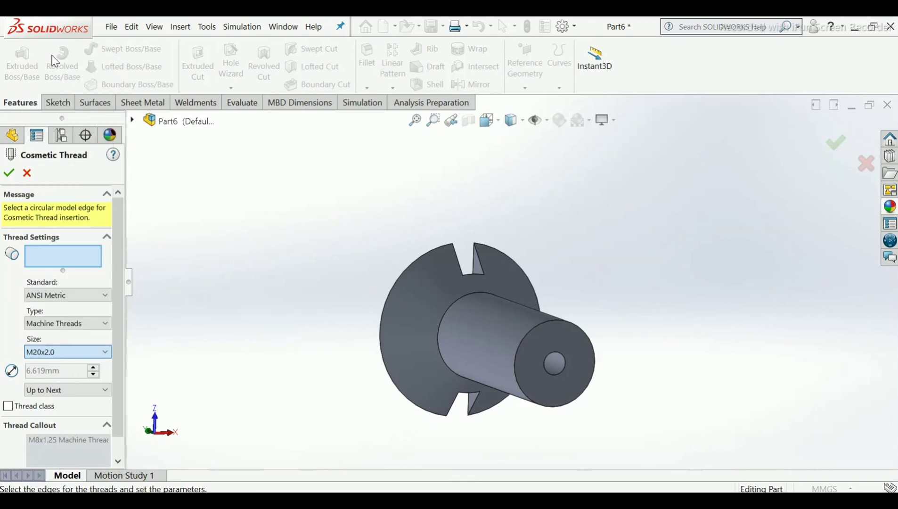
pyautogui.click(532, 329)
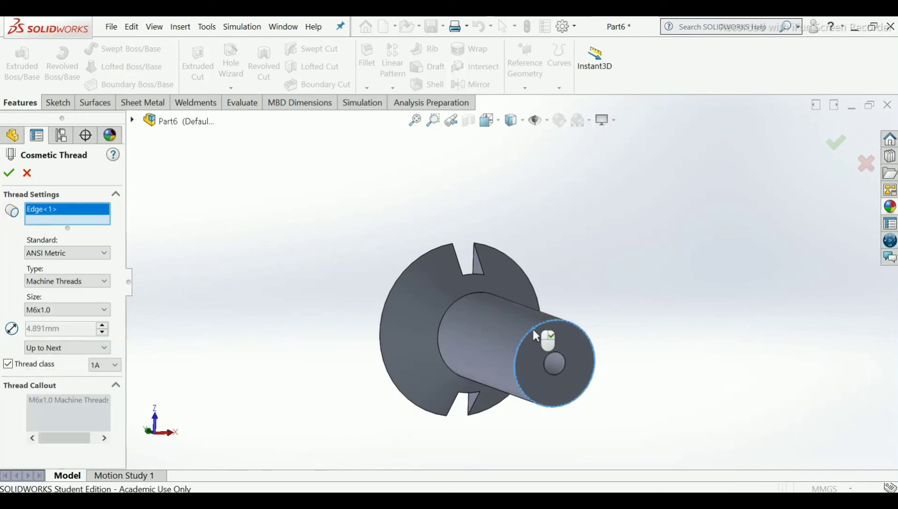
pyautogui.moveTo(529, 329); pyautogui.dragTo(487, 332, button='middle')
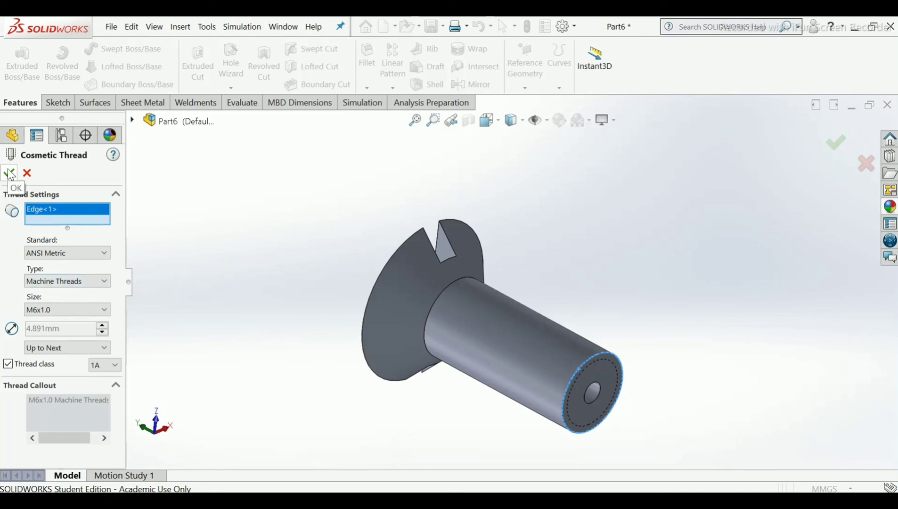
# Step: Set the cosmetic thread's end condition to Blind with a depth of 13 mm and accept it
pyautogui.click(68, 348)
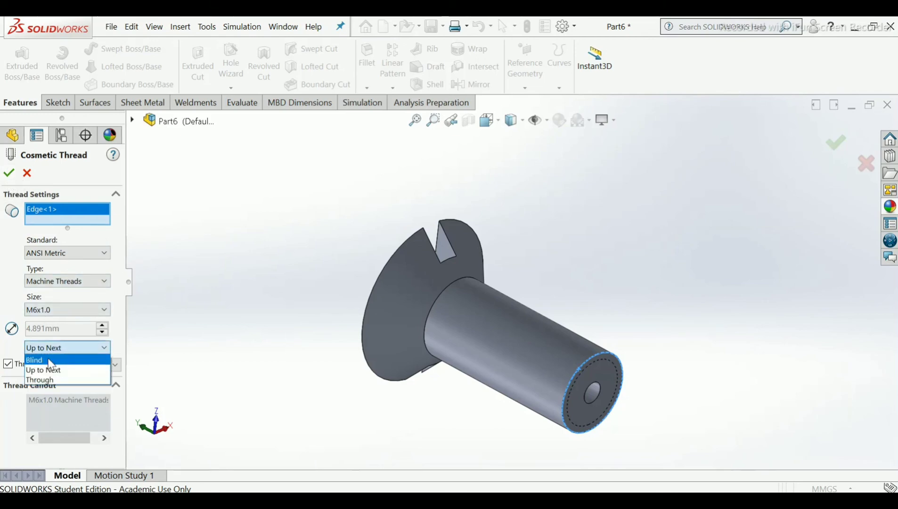
pyautogui.click(55, 357)
pyautogui.doubleClick(55, 404)
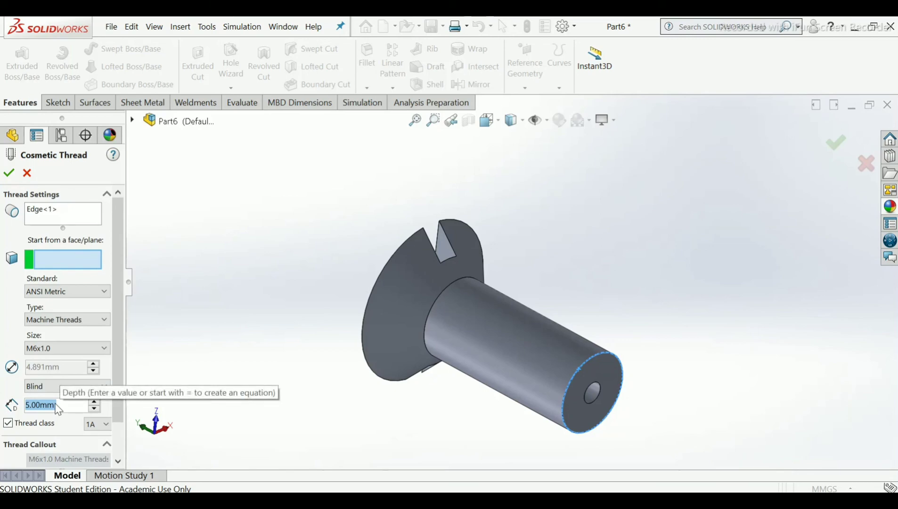
pyautogui.write('13')
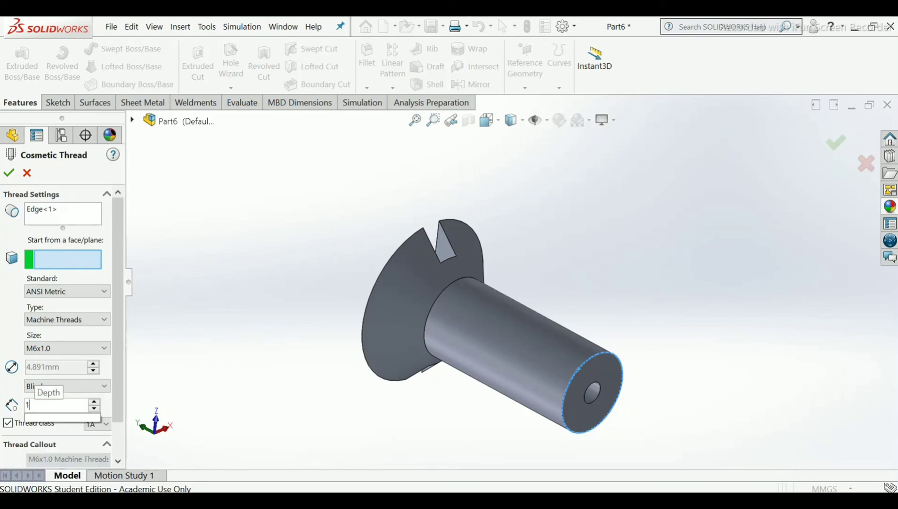
pyautogui.press('Return')
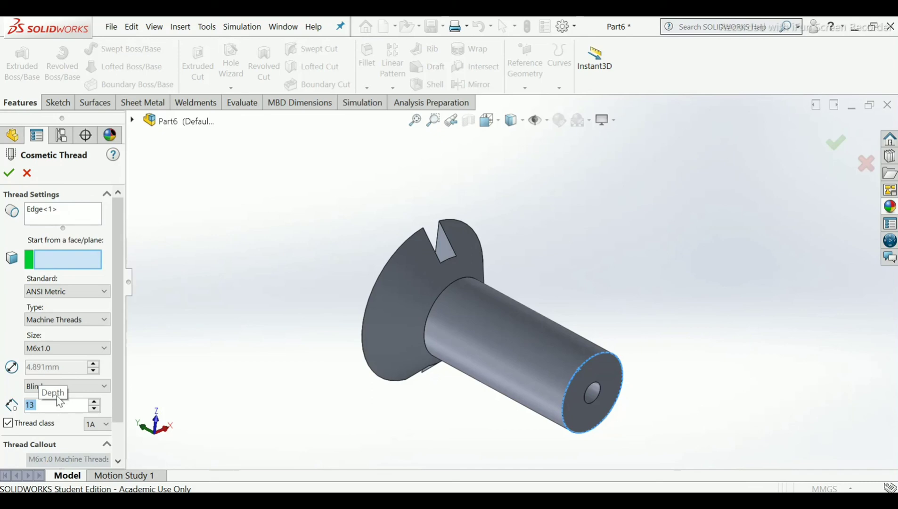
pyautogui.click(9, 173)
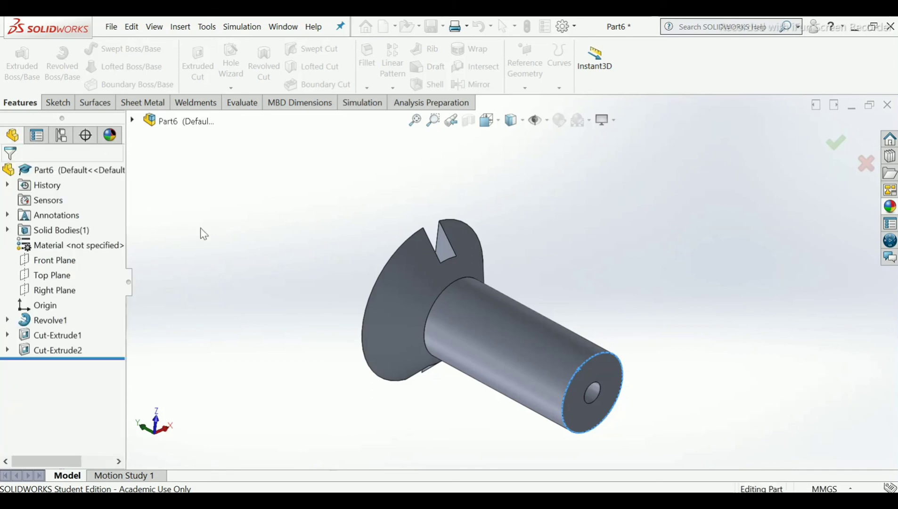
# Step: Enable shaded cosmetic threads in the document's detailing display filter
pyautogui.click(566, 27)
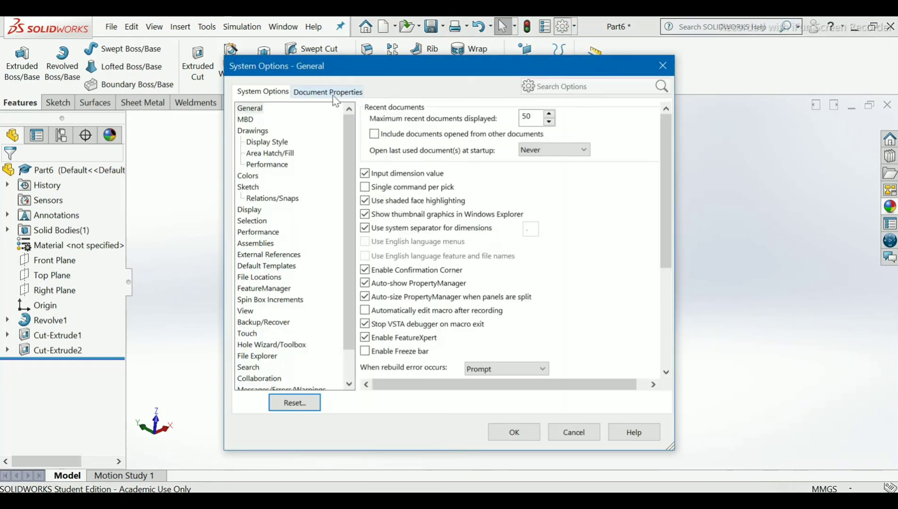
pyautogui.click(332, 92)
pyautogui.click(252, 176)
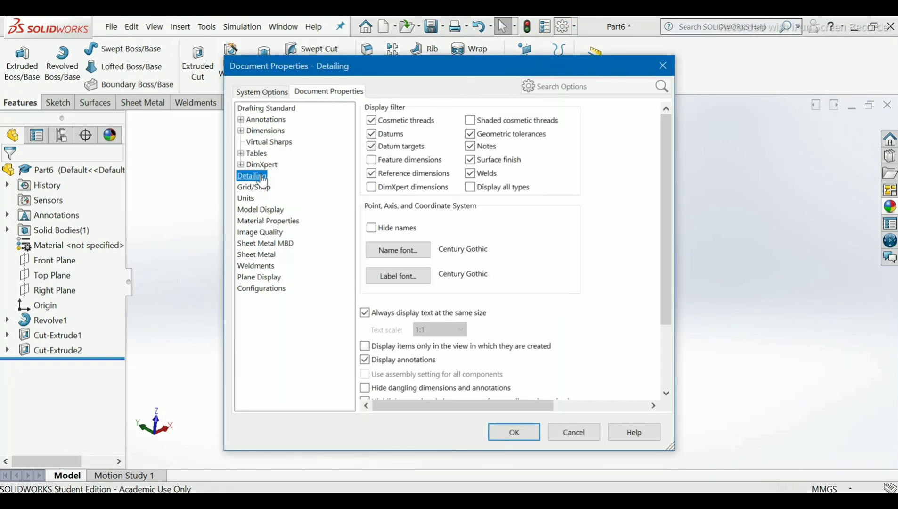
pyautogui.click(470, 121)
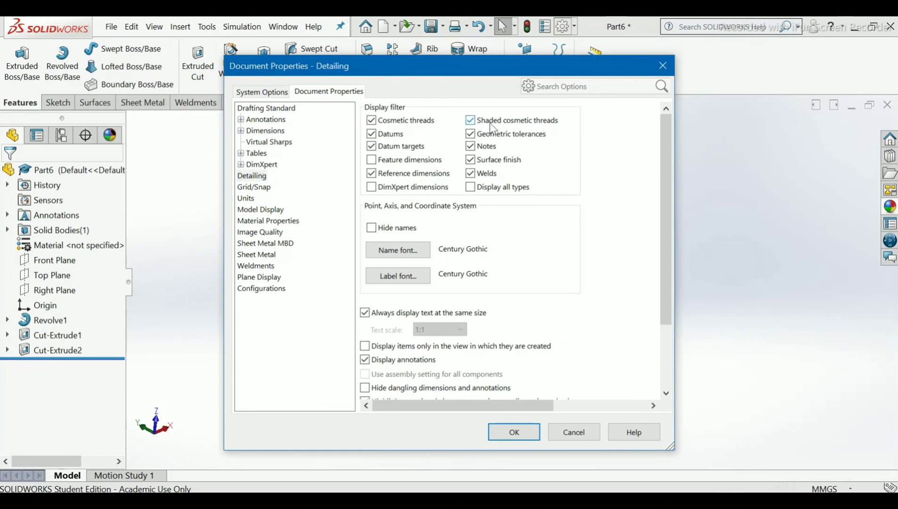
pyautogui.click(517, 429)
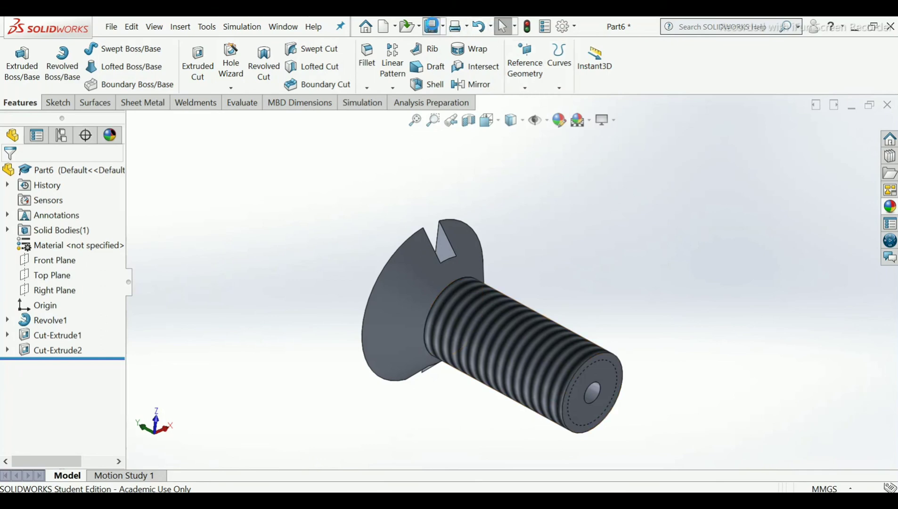
# Step: Save the part in the Machine vice folder under the file name "Screw M6."
pyautogui.click(431, 26)
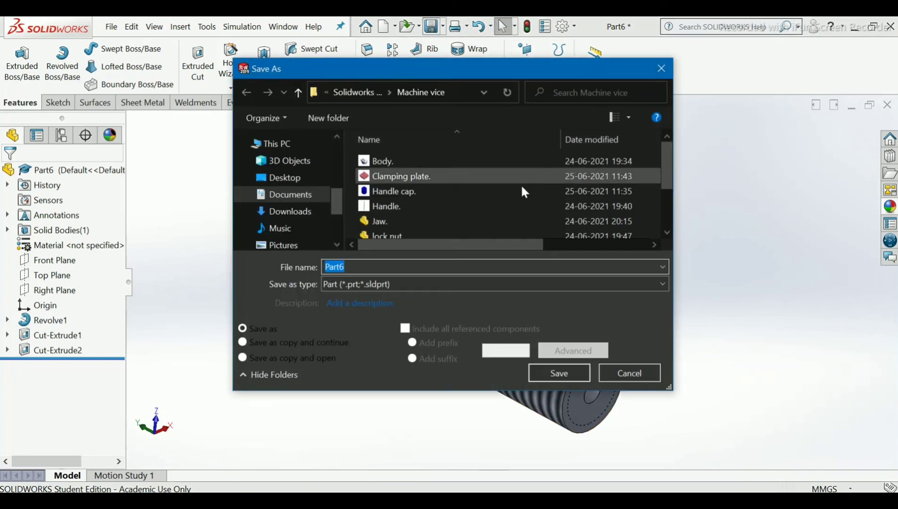
pyautogui.scroll(-2, 672, 175)
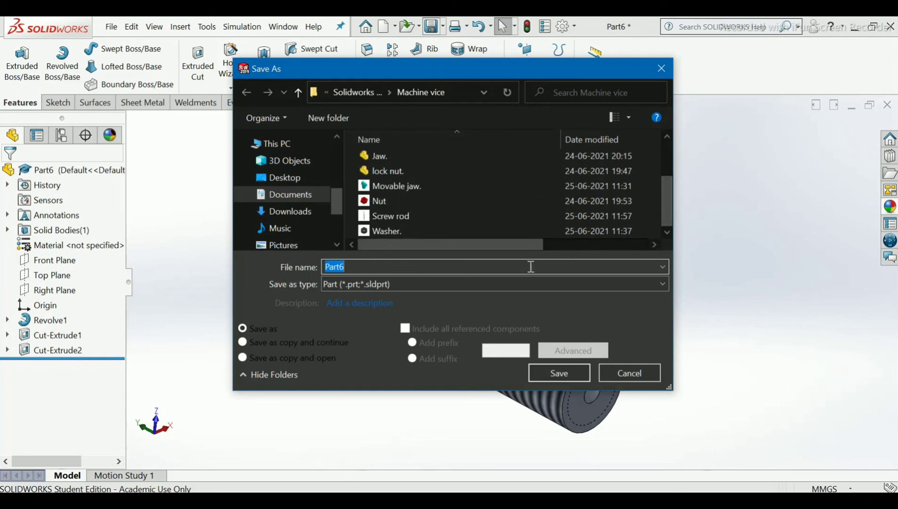
pyautogui.write('S')
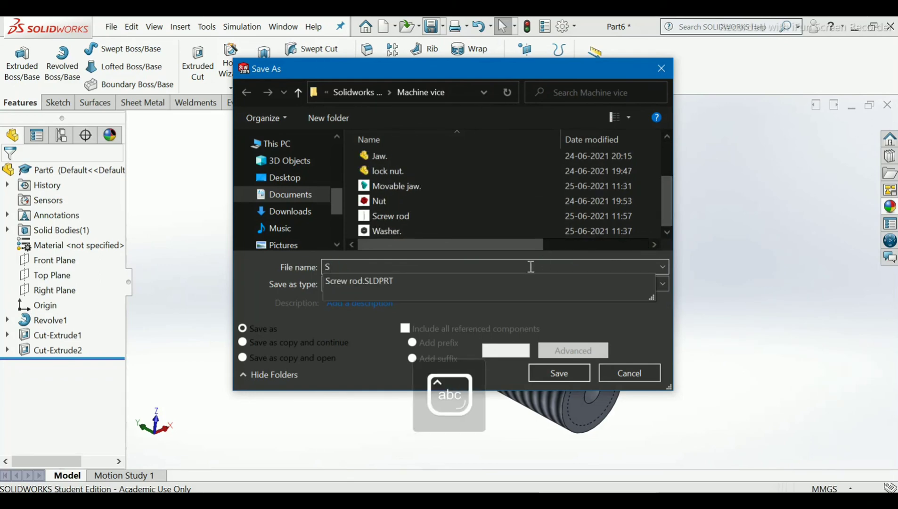
pyautogui.write('crew')
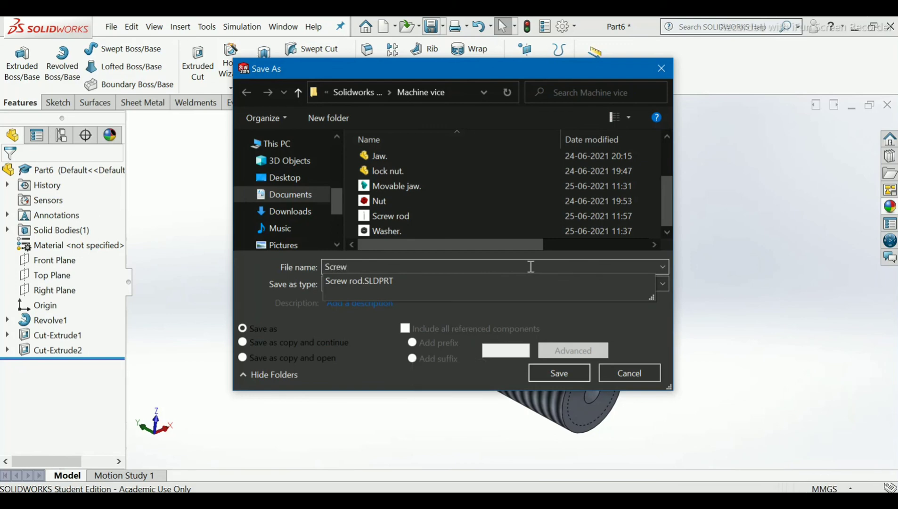
pyautogui.press('capslock')
pyautogui.write('M')
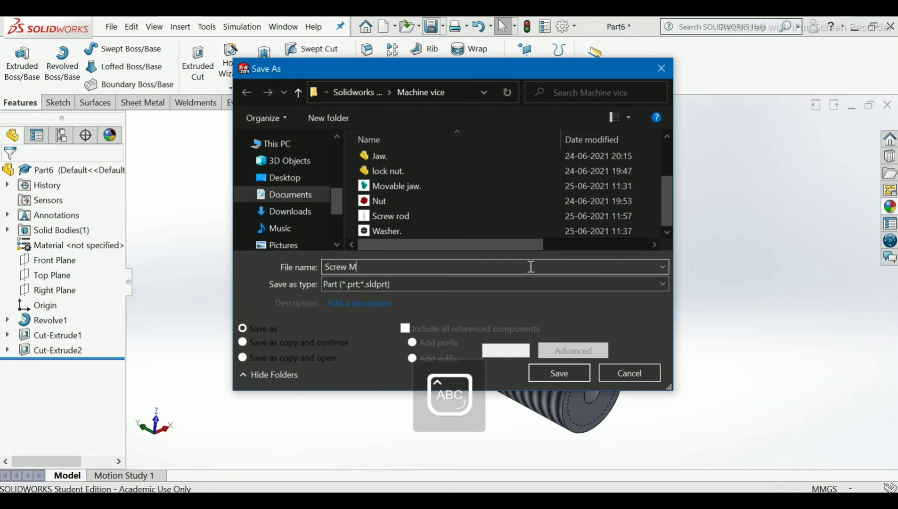
pyautogui.write('6')
pyautogui.press('capslock')
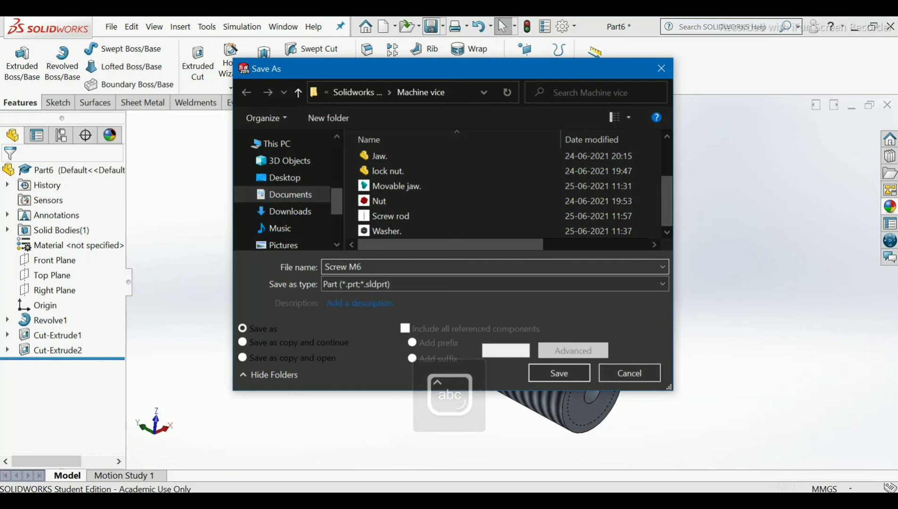
pyautogui.write('.')
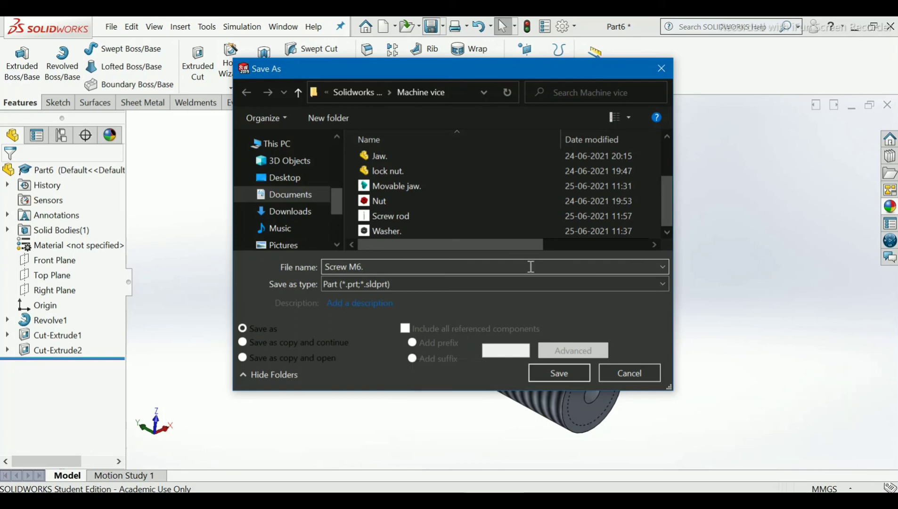
pyautogui.click(559, 373)
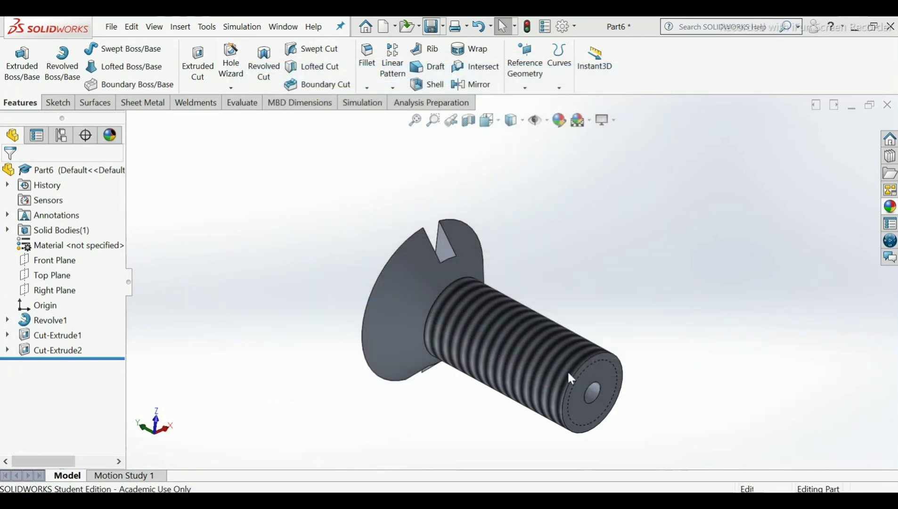
# Step: Apply the bright yellow swatch from the standard colours to the whole screw part and accept the appearance
pyautogui.moveTo(568, 370); pyautogui.dragTo(577, 209, button='middle')
pyautogui.click(557, 124)
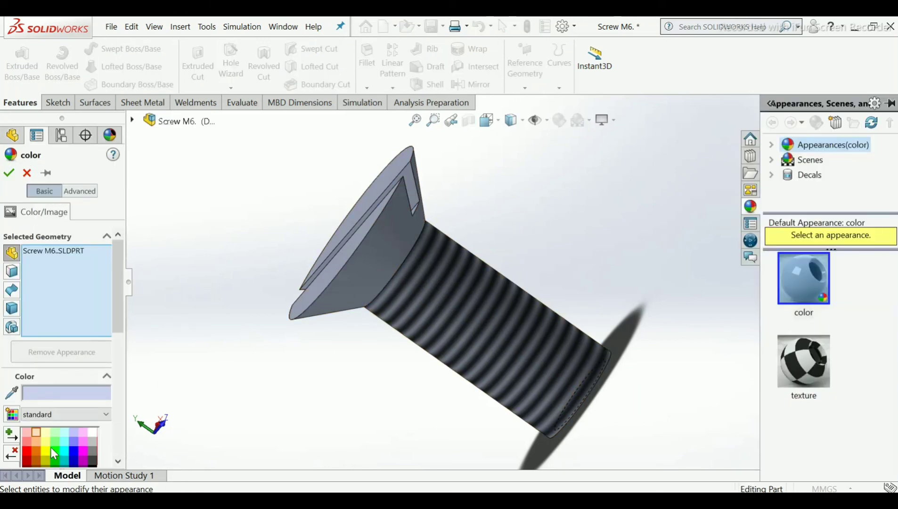
pyautogui.click(45, 451)
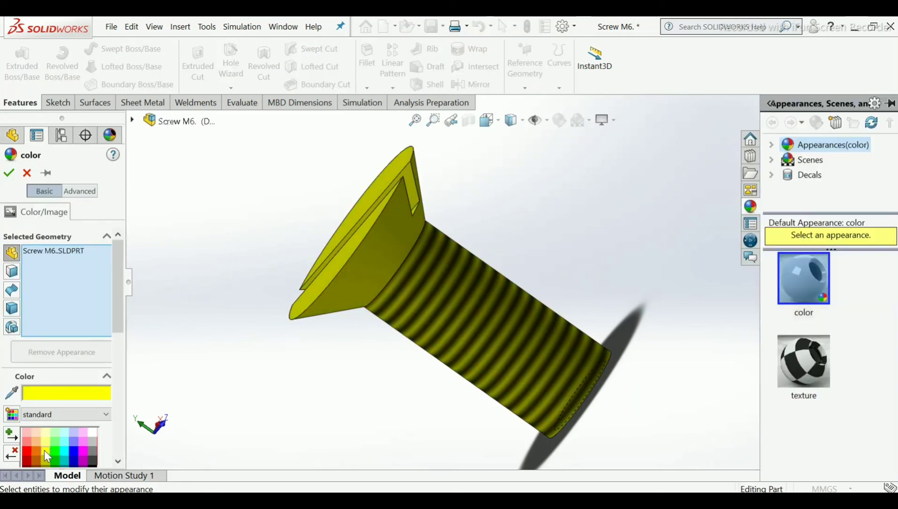
pyautogui.click(46, 442)
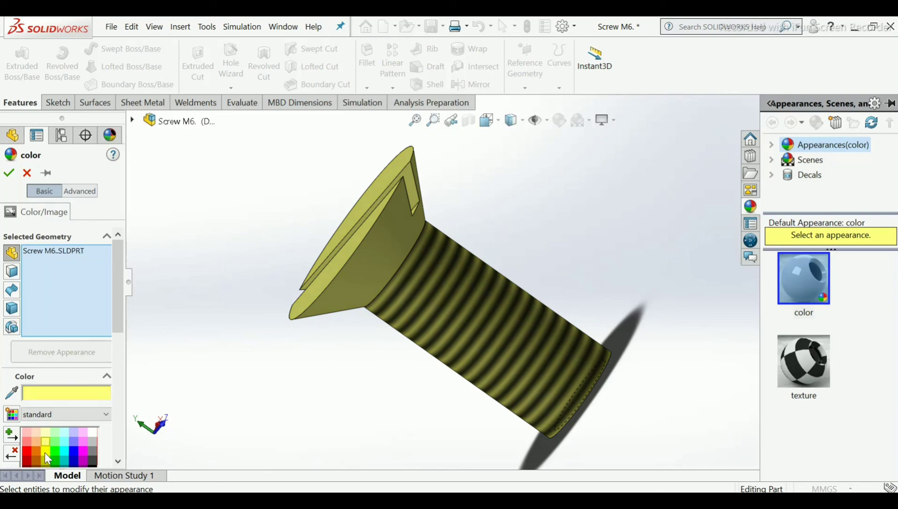
pyautogui.click(45, 451)
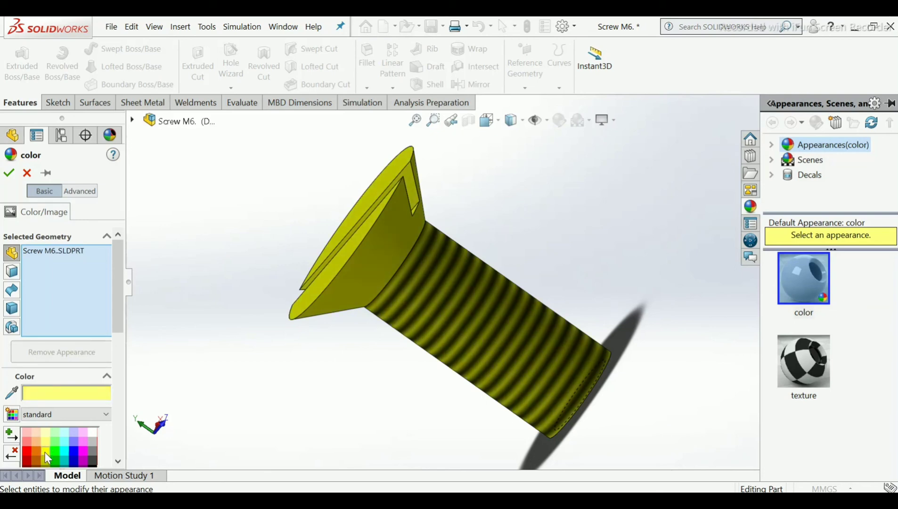
pyautogui.click(8, 173)
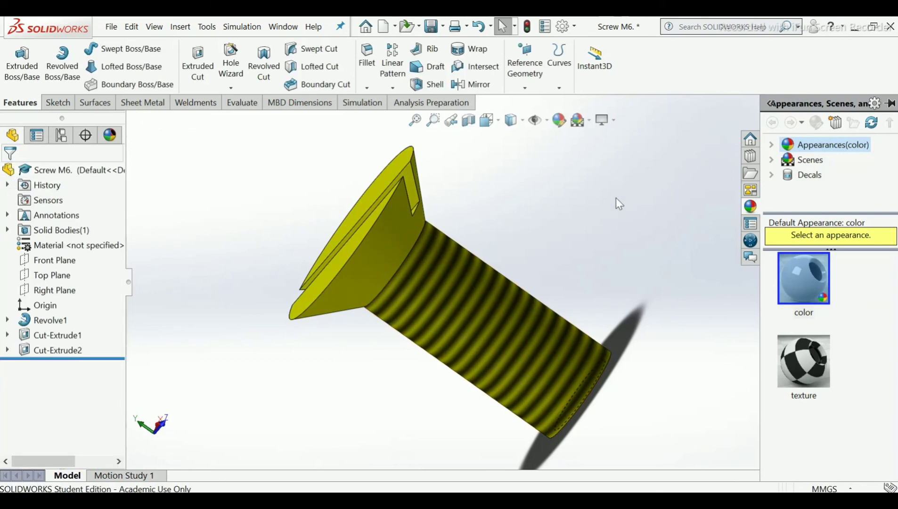
pyautogui.moveTo(560, 207); pyautogui.dragTo(624, 350, button='middle')
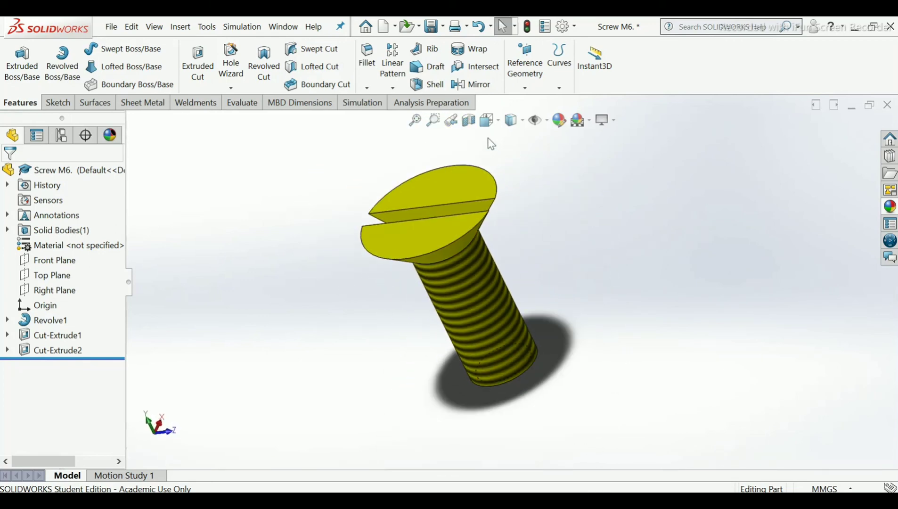
pyautogui.scroll(-2, 490, 143)
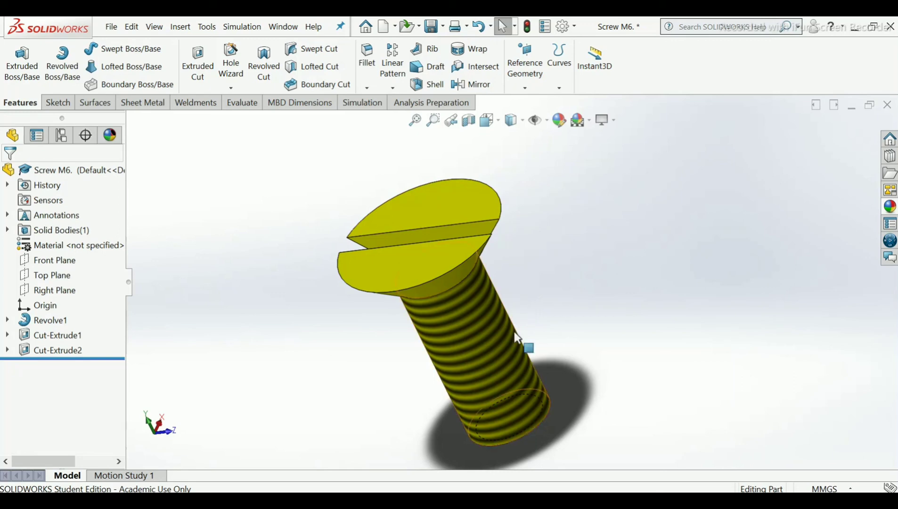
pyautogui.moveTo(532, 294); pyautogui.dragTo(469, 345, button='middle')
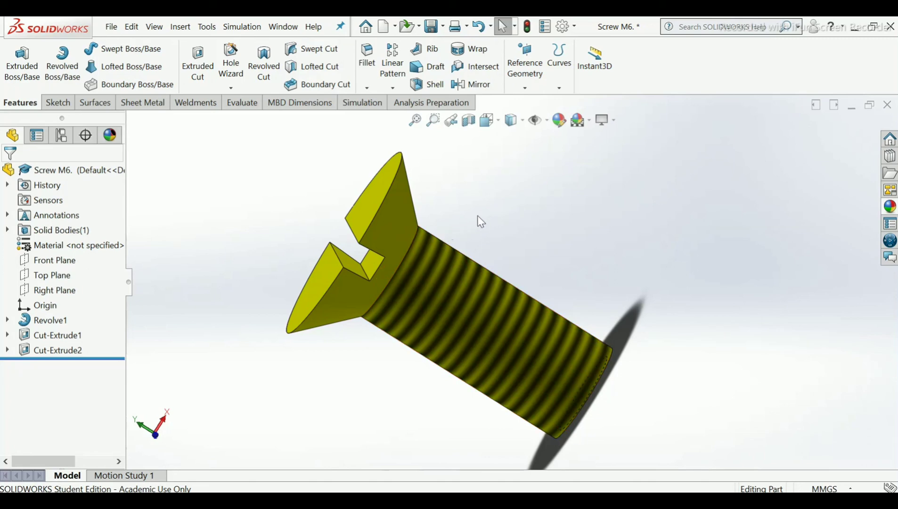
pyautogui.moveTo(473, 222); pyautogui.dragTo(489, 228, button='middle')
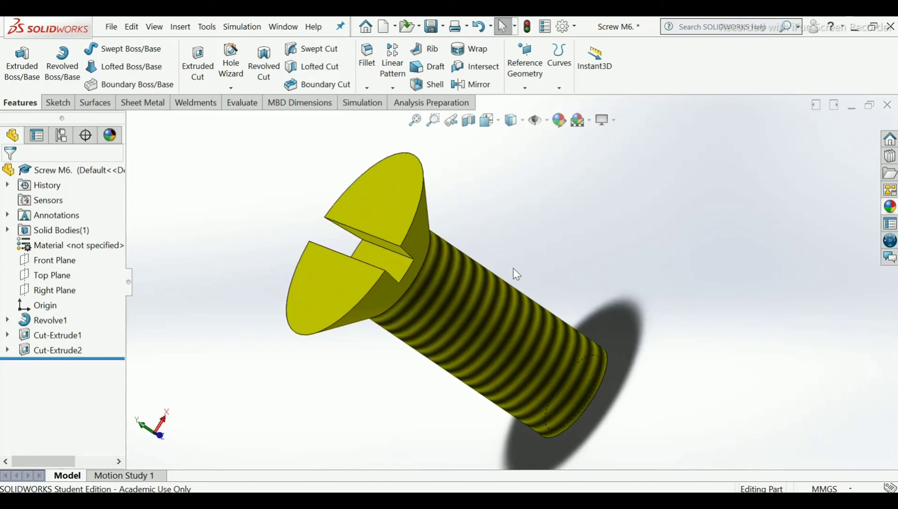